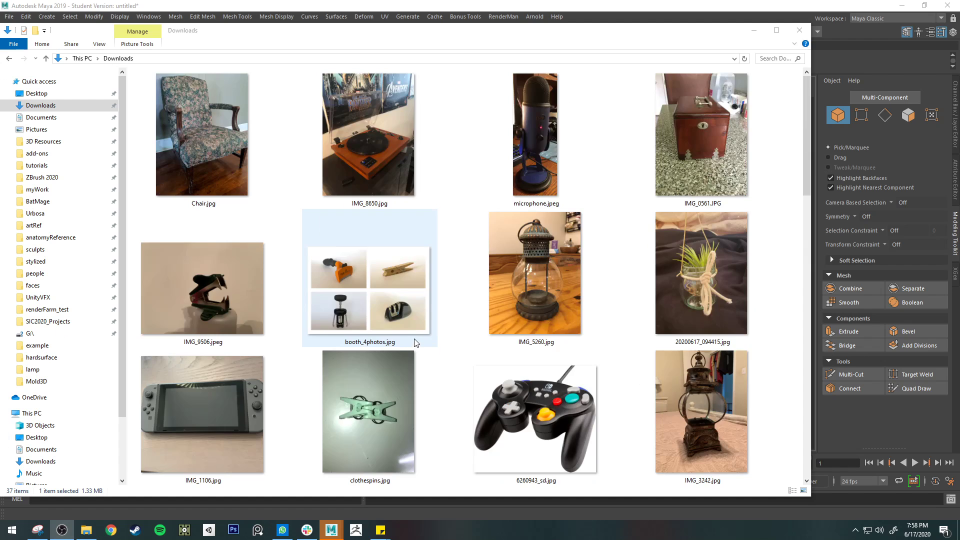
Browse the reference photos in the Downloads folder and open the chiminea image IMG_2393.JPG
scroll(307, 259, down, 4)
scroll(320, 263, up, 3)
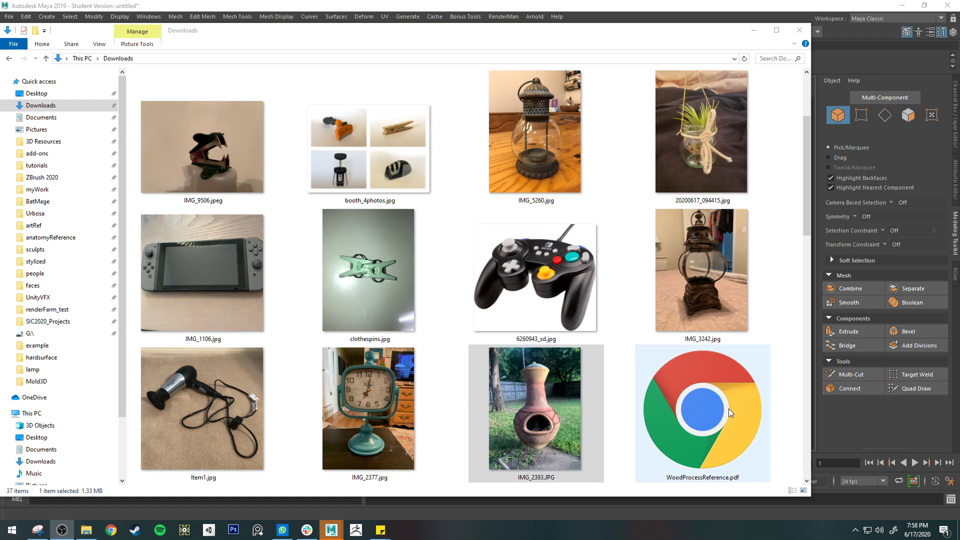
double_click(555, 473)
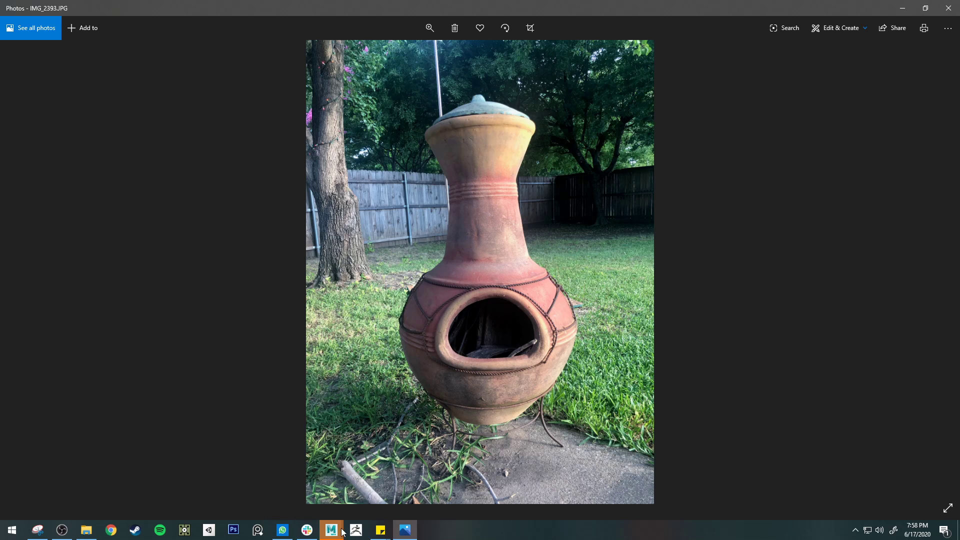
Switch to Maya and create a polygon cylinder at the origin
mouse_move(332, 529)
click(411, 487)
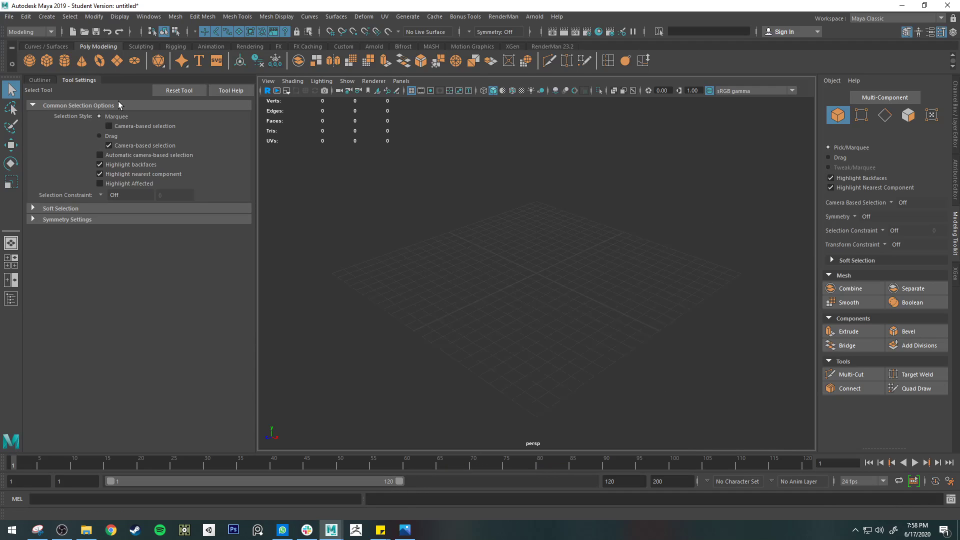
click(65, 61)
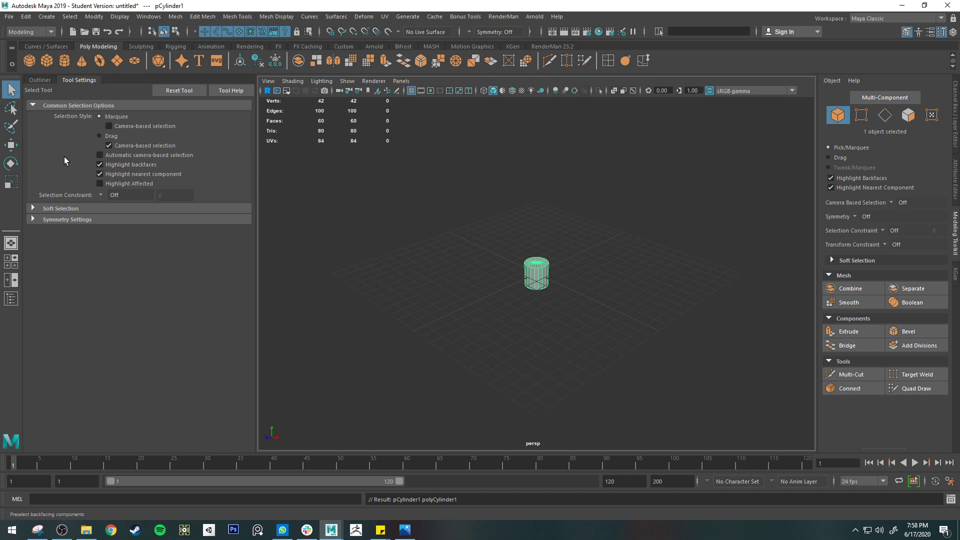
Show the front view full size and begin importing an image plane from the Downloads folder
click(13, 260)
key(space)
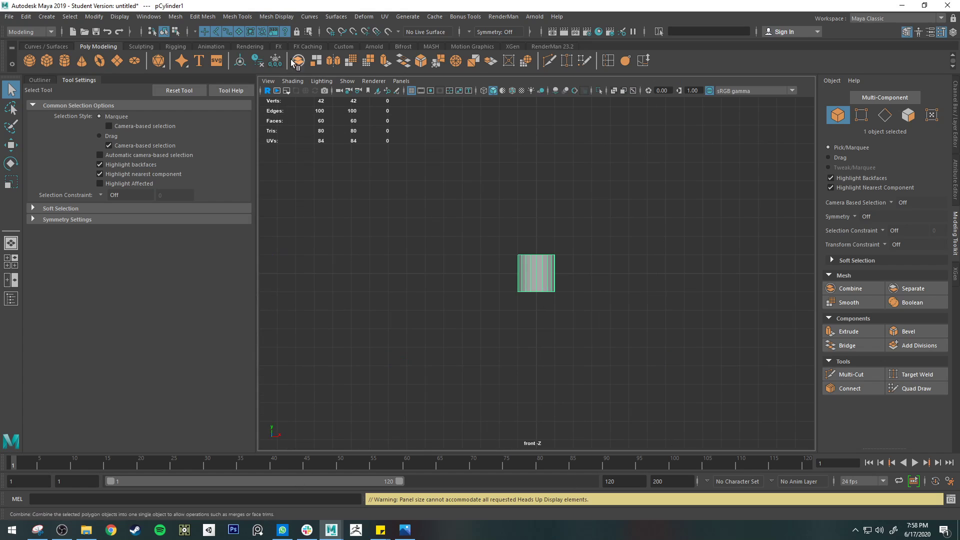
click(268, 81)
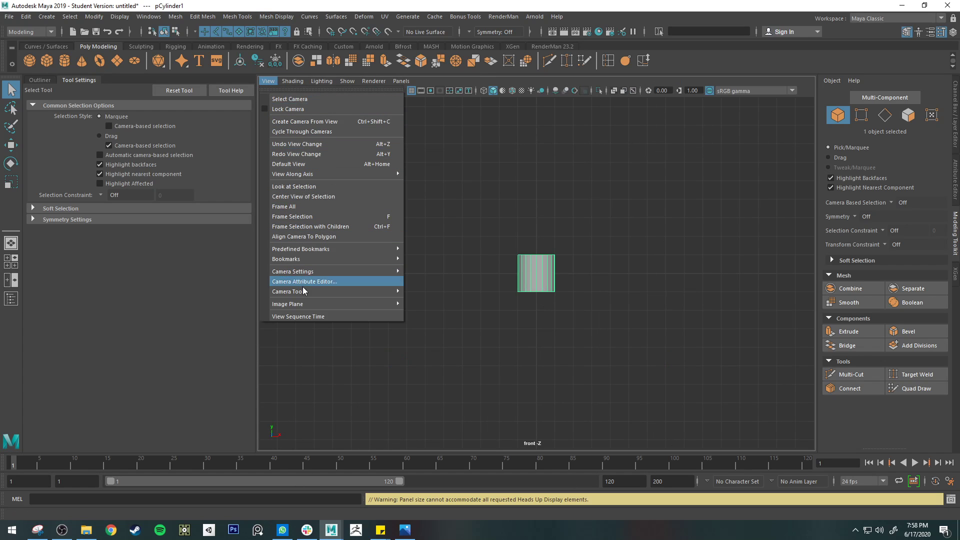
mouse_move(320, 304)
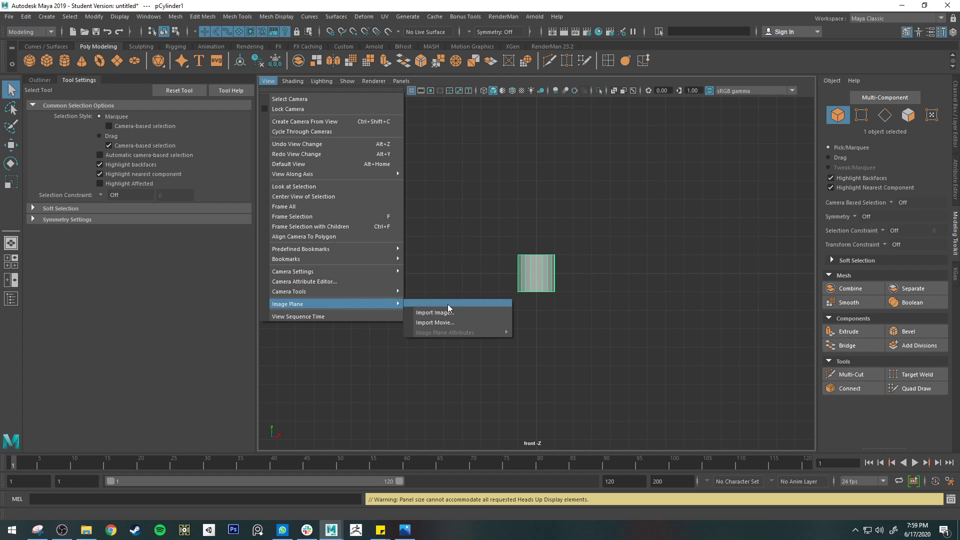
click(430, 309)
click(218, 207)
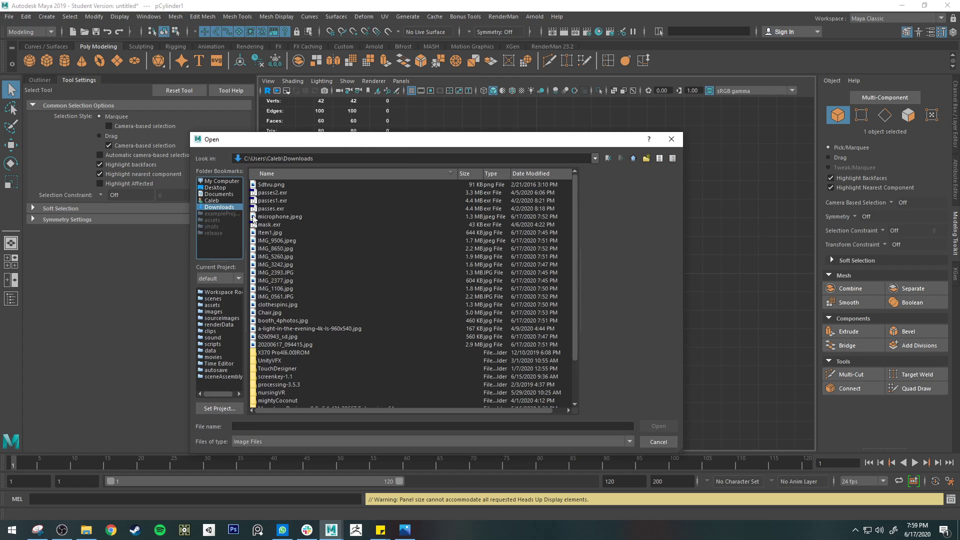
Preview the images in the Downloads folder to find the chiminea photo
click(271, 345)
click(282, 338)
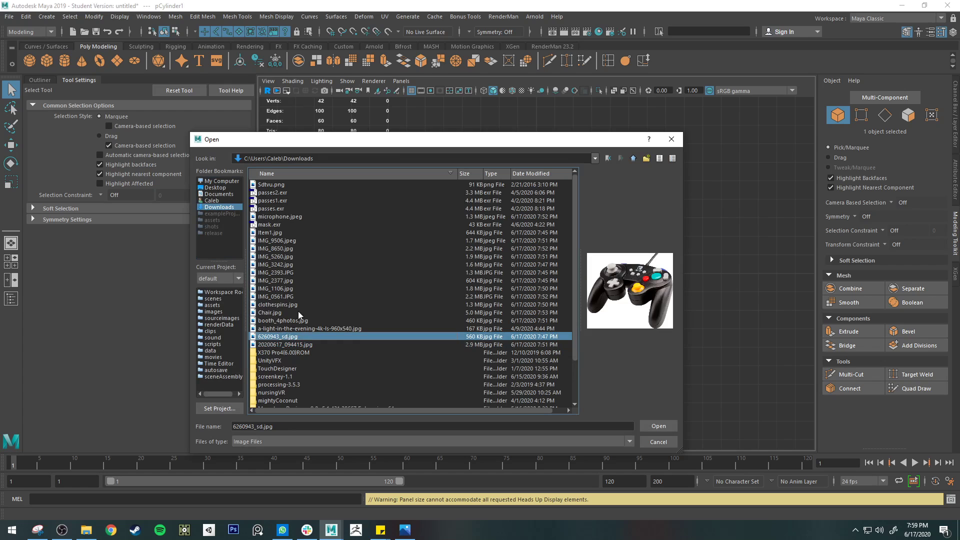
click(280, 328)
click(286, 321)
click(291, 304)
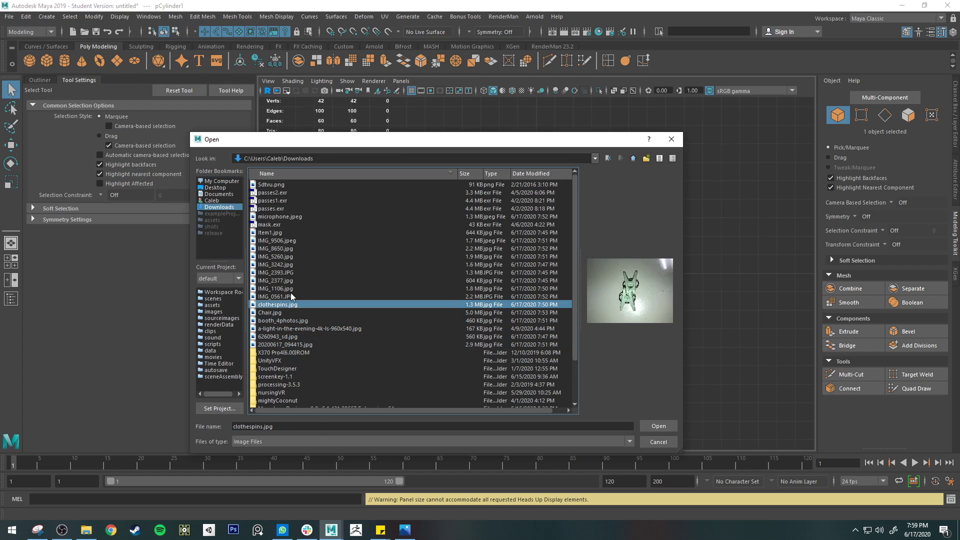
click(289, 296)
click(288, 288)
click(289, 272)
click(288, 185)
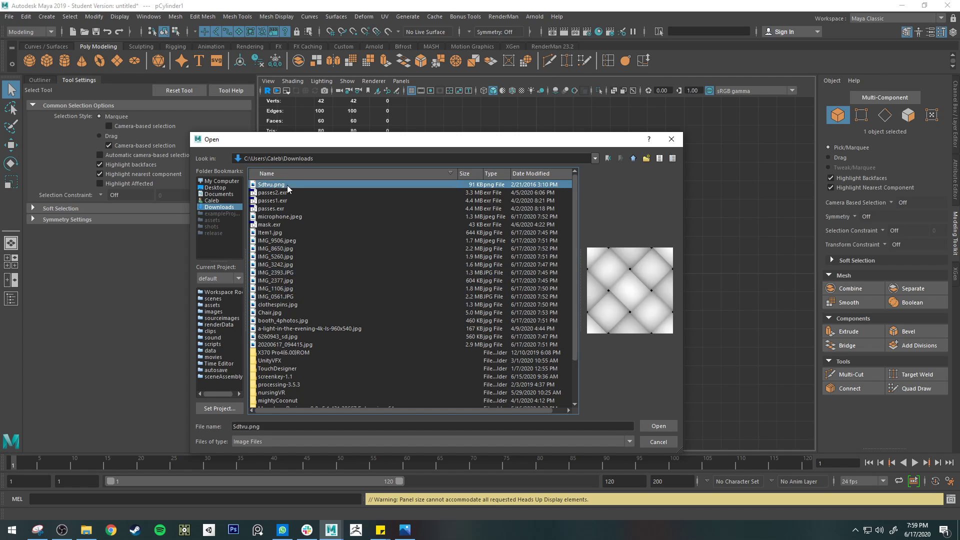
Sort the files by date modified and import IMG_2393.JPG as the front view's image plane
click(537, 173)
scroll(313, 376, down, 2)
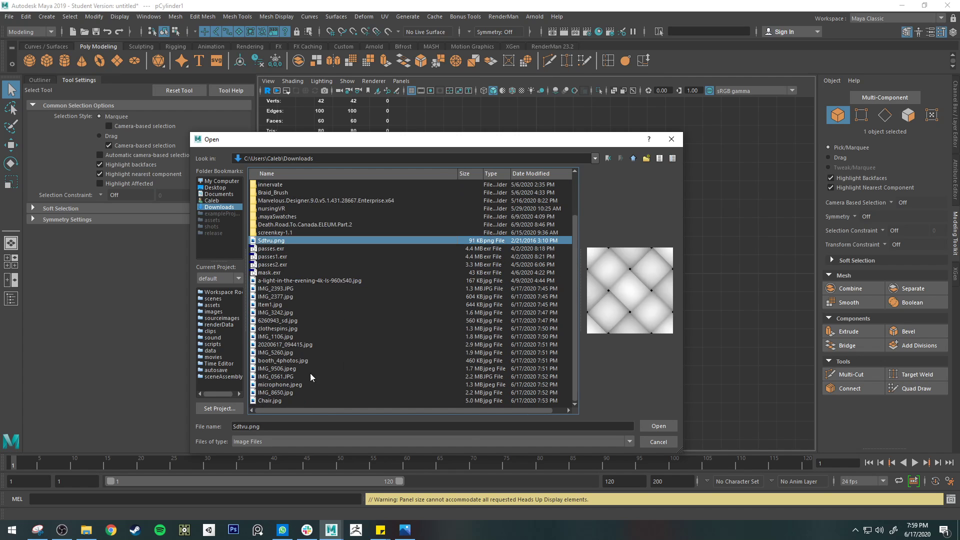
click(270, 280)
click(272, 288)
click(288, 304)
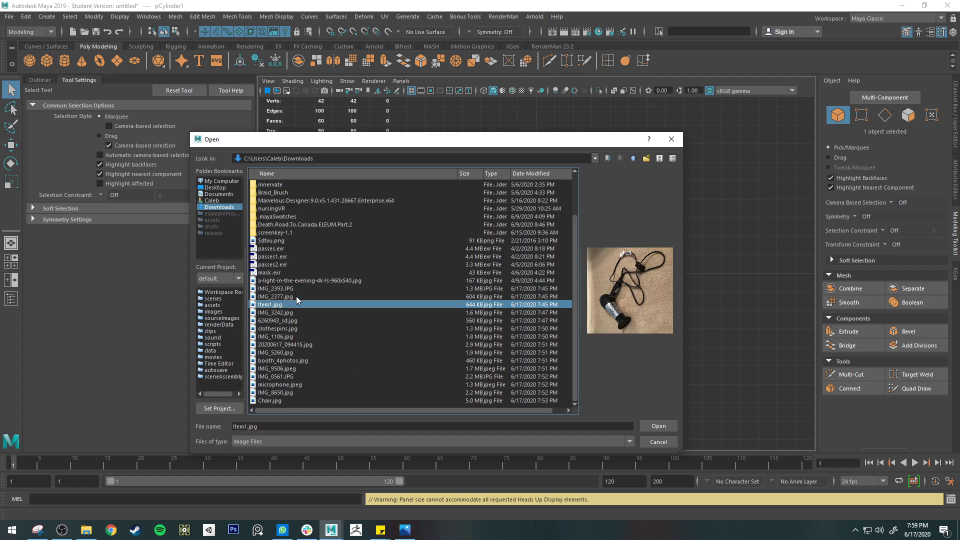
click(304, 296)
click(319, 289)
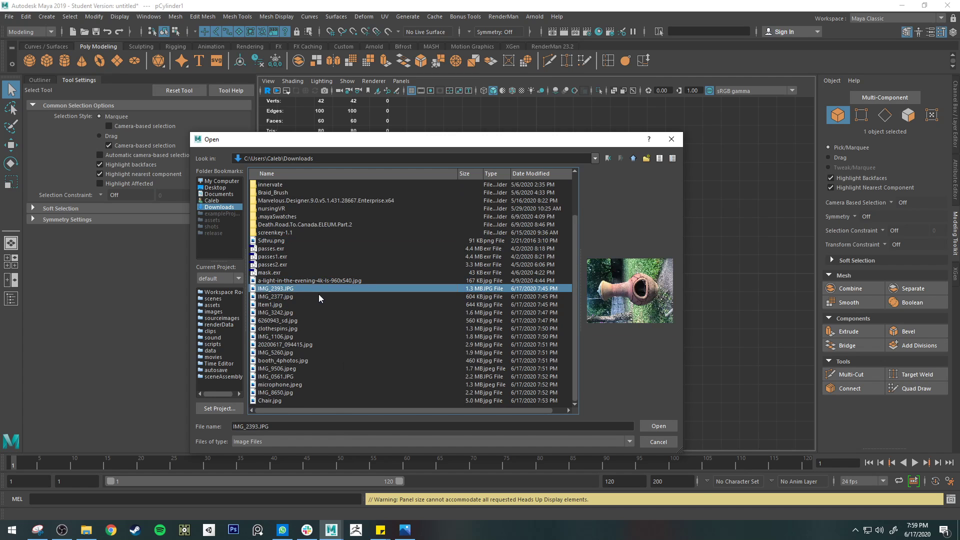
click(673, 427)
Rotate the image plane by -90 degrees around Z so the chiminea stands upright
key(e)
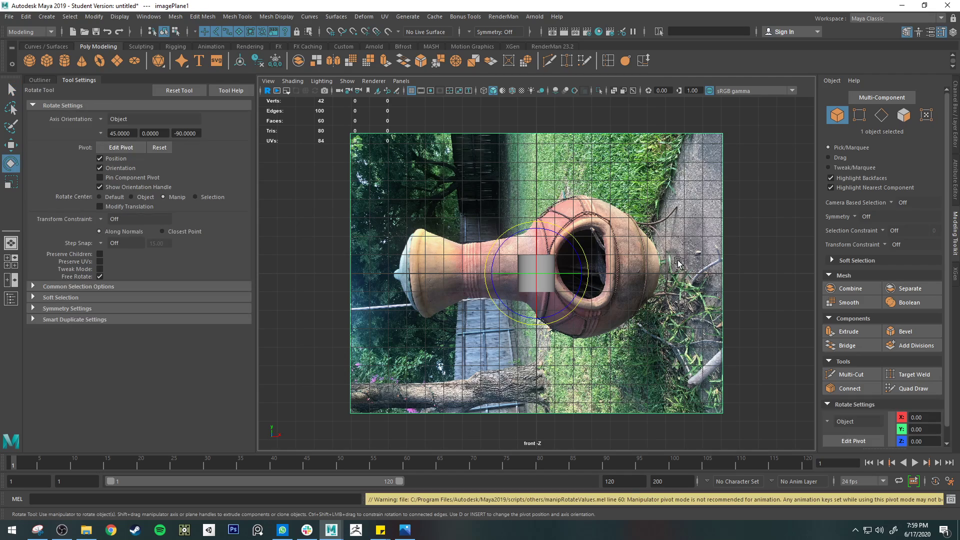
key(j)
drag(569, 239, 590, 324)
Scale the image plane uniformly to 0.5 and raise it to about 1.16 in Y
key(r)
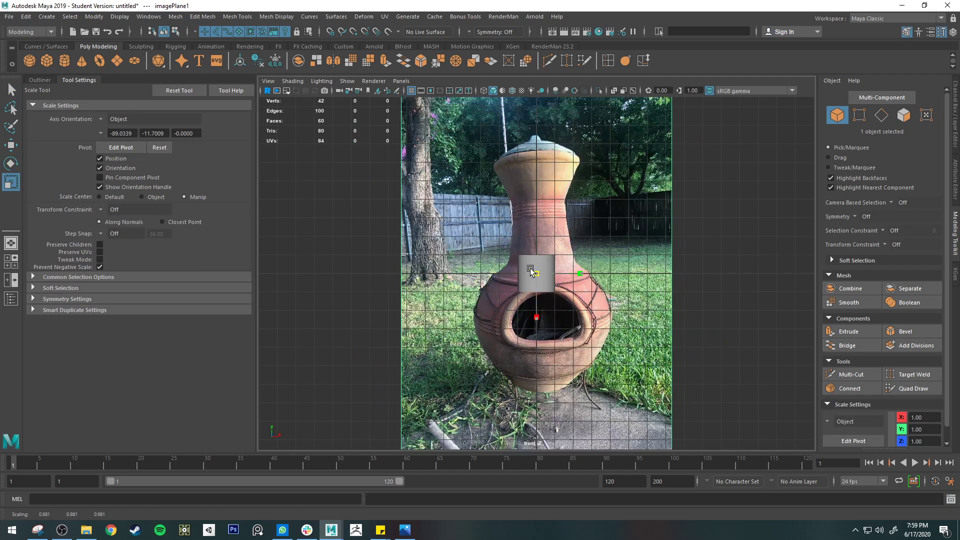
drag(536, 273, 422, 245)
key(w)
drag(536, 273, 535, 251)
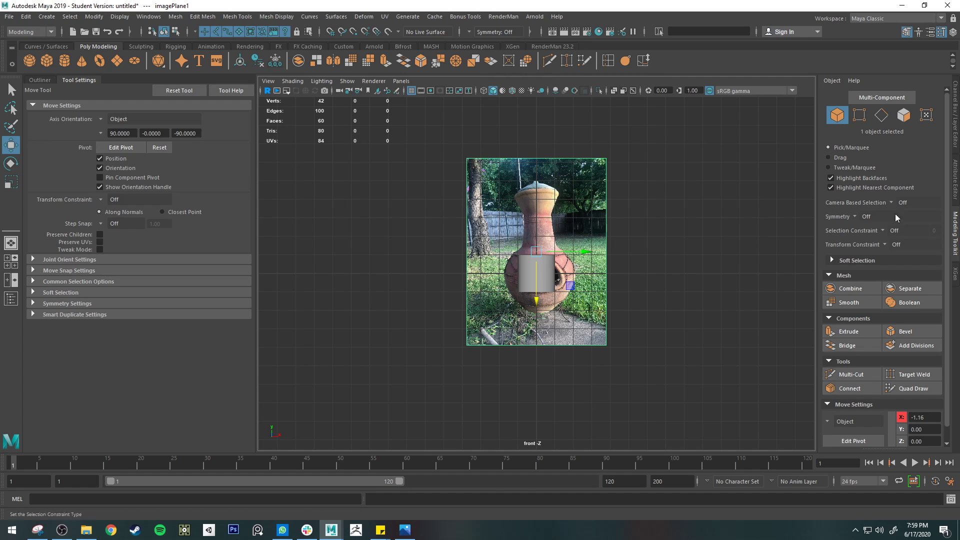
Make the image plane semi-transparent by lowering its Alpha Gain to about 0.177
click(956, 137)
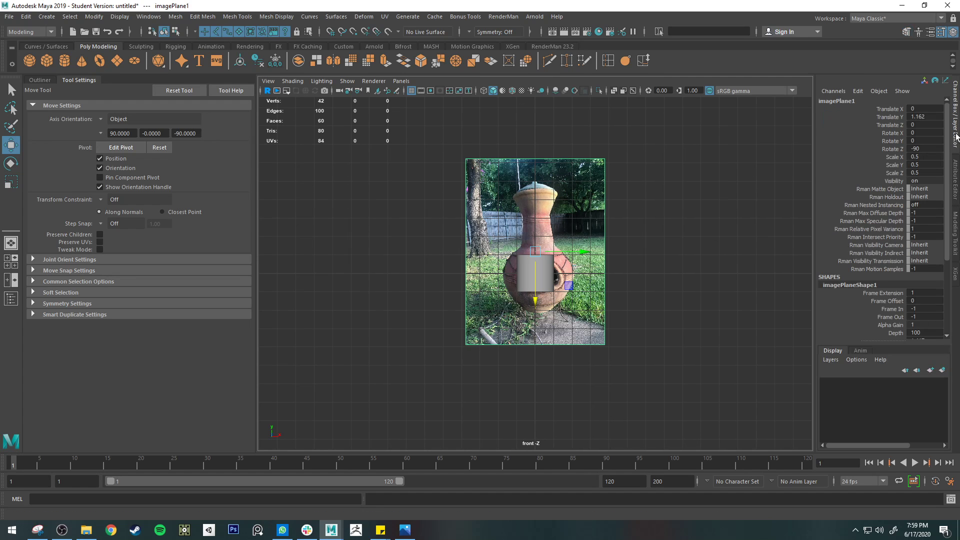
click(952, 197)
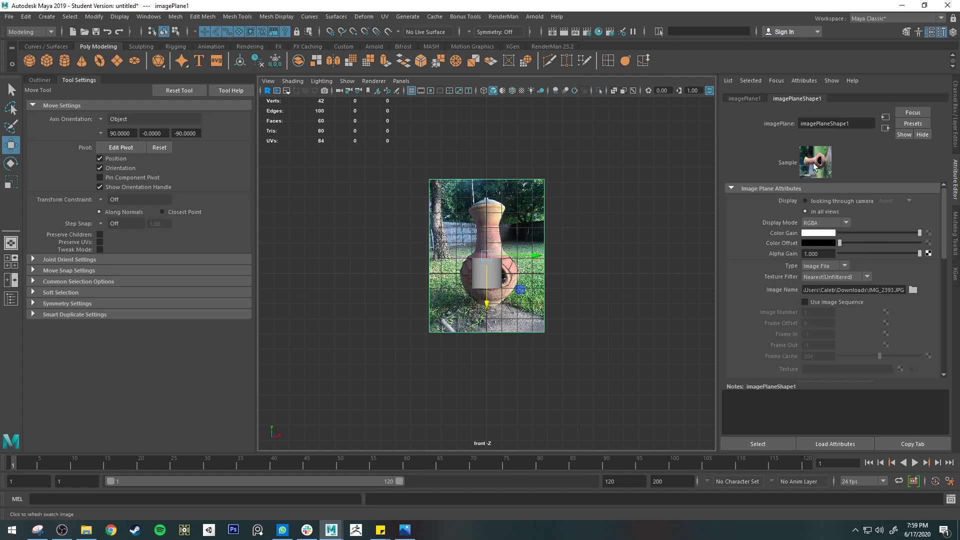
drag(890, 252, 854, 253)
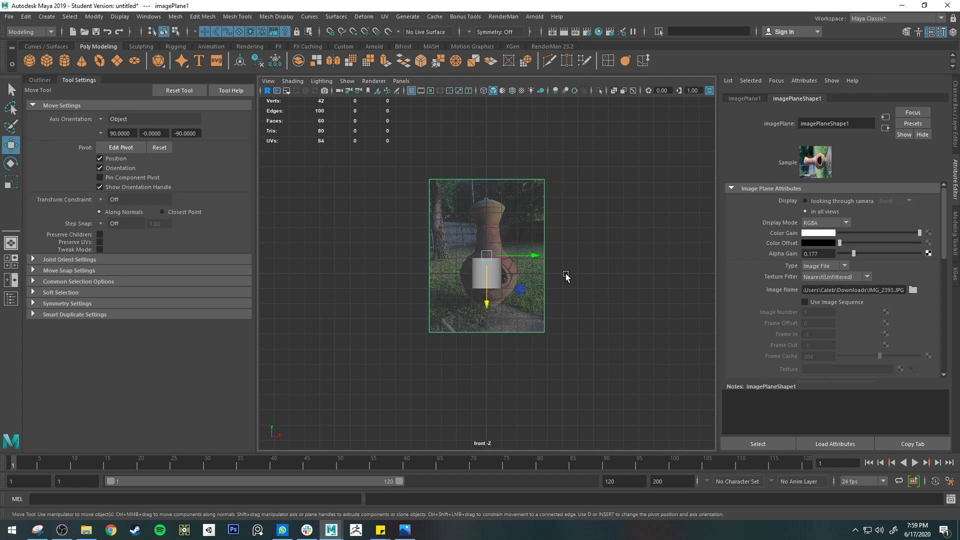
Return to the perspective view and collapse the tool settings to enlarge the viewport
key(space)
key(space)
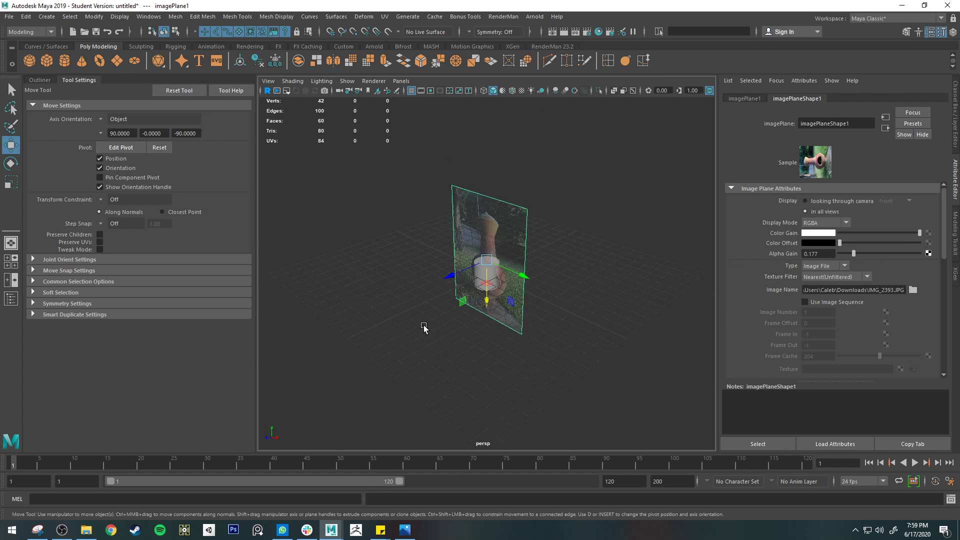
click(74, 79)
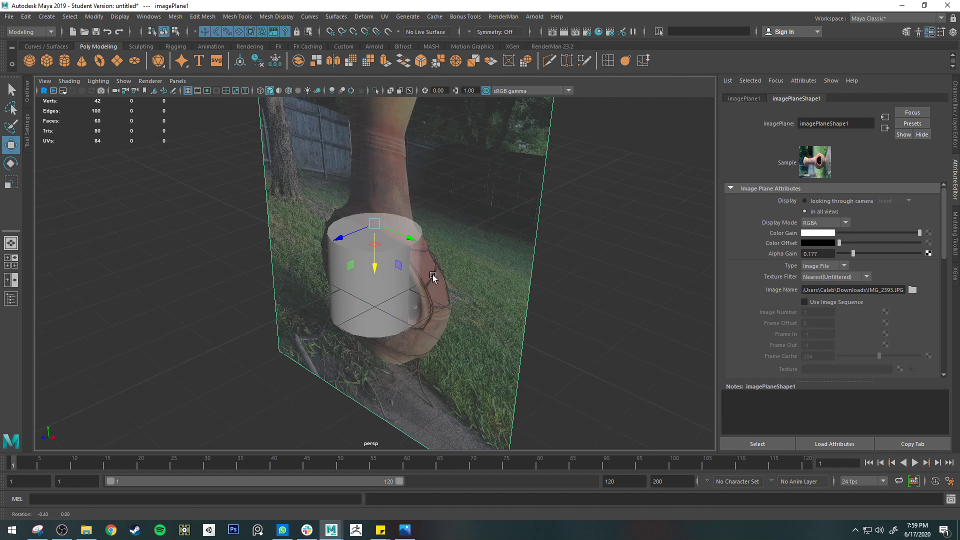
Select the cylinder's bottom vertices and move them down to the base of the chiminea
alt+drag(433, 275, 492, 245)
key(q)
click(389, 317)
right_drag(343, 263, 320, 259)
drag(298, 307, 491, 339)
key(w)
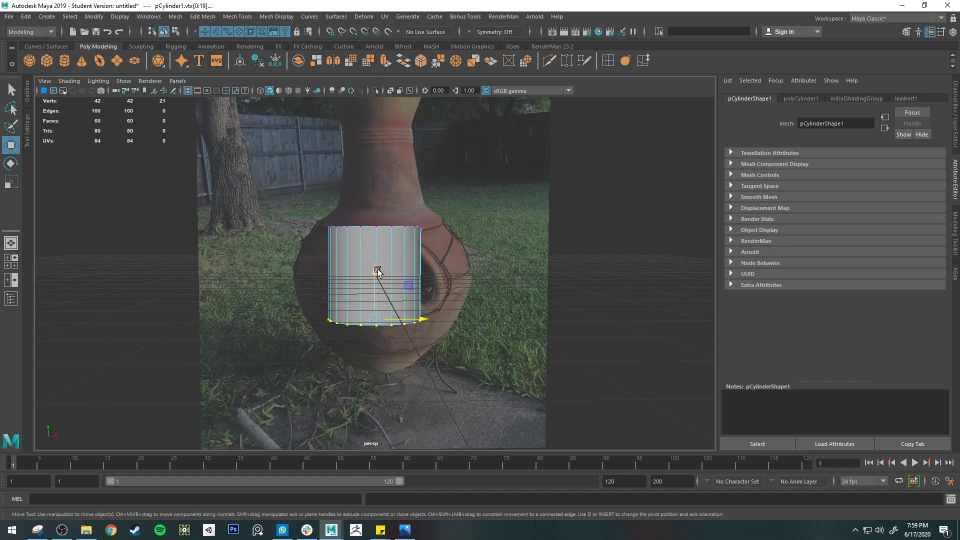
drag(378, 271, 377, 318)
Scale the bottom vertices in X and Z to about 0.67 to match the chiminea's narrow base
key(e)
key(r)
drag(376, 365, 357, 357)
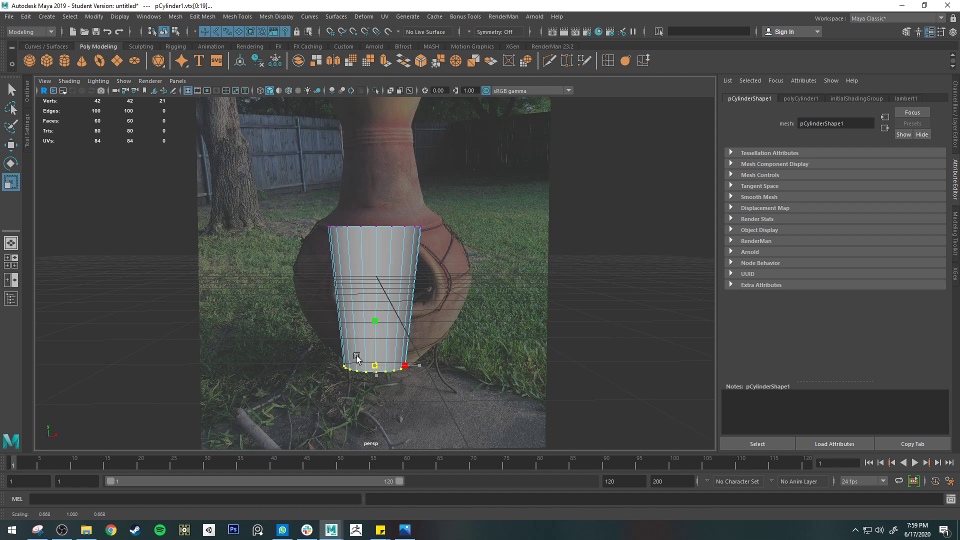
Shift the image plane sideways along X to center the chiminea's base on the cylinder
click(531, 284)
key(w)
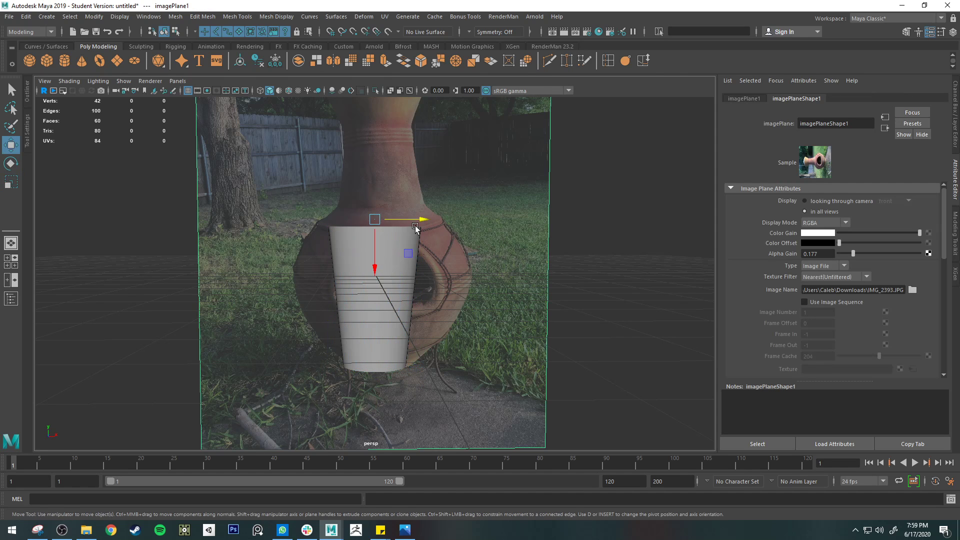
mouse_move(416, 227)
mouse_down()
mouse_move(418, 219)
mouse_move(405, 219)
mouse_up()
Select the cylinder's top vertices and raise them to the chiminea's rim just below the lid
click(393, 310)
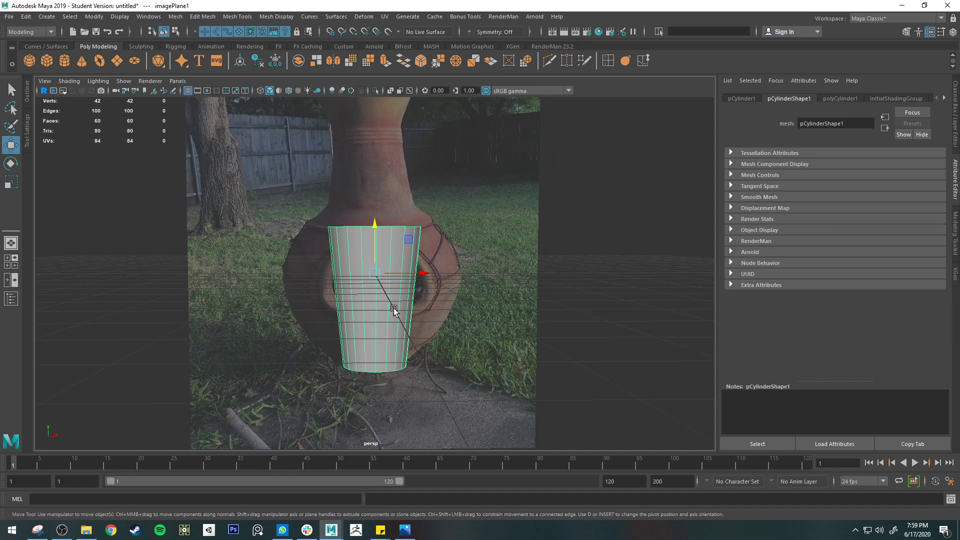
right_drag(374, 224, 317, 220)
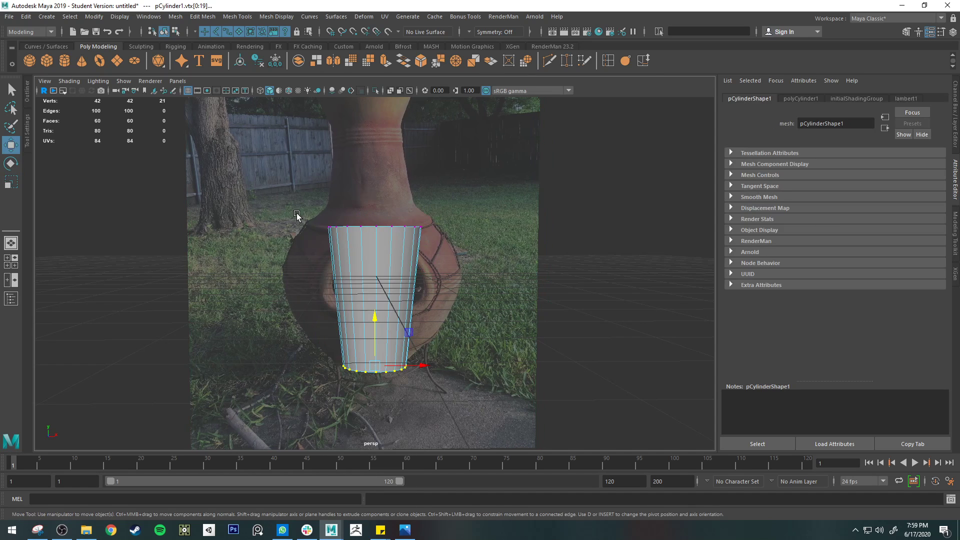
drag(300, 214, 474, 309)
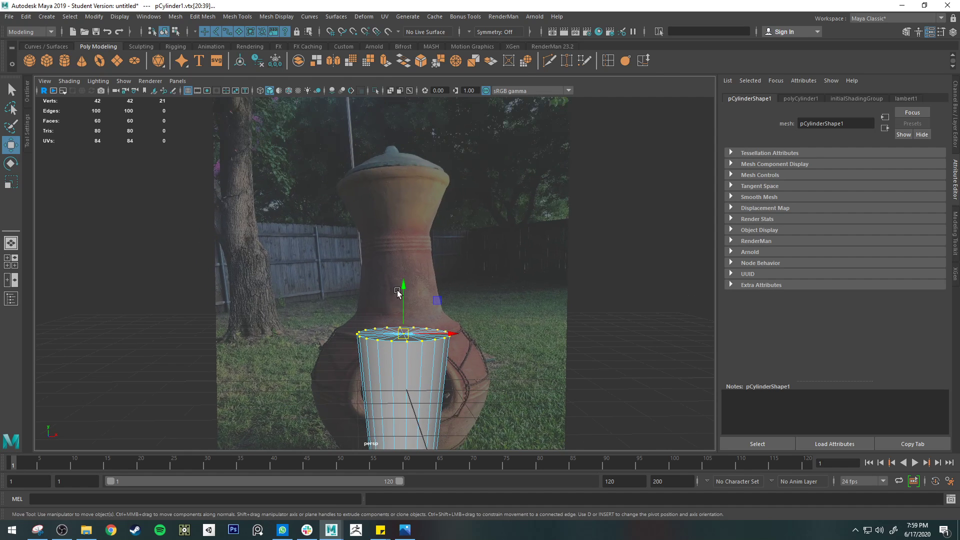
drag(397, 293, 393, 121)
Rotate the image plane slightly clockwise to straighten the chiminea along the cylinder's axis
key(r)
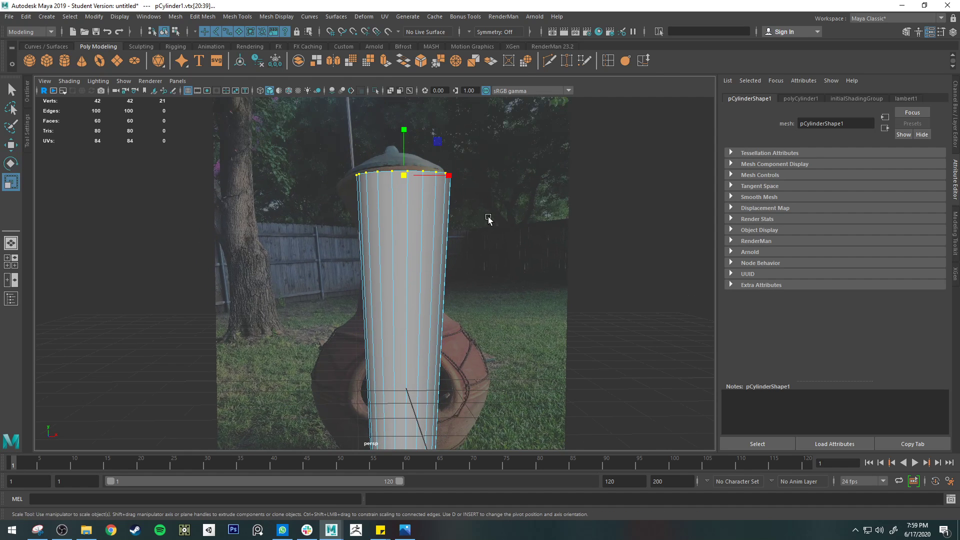
key(e)
click(535, 284)
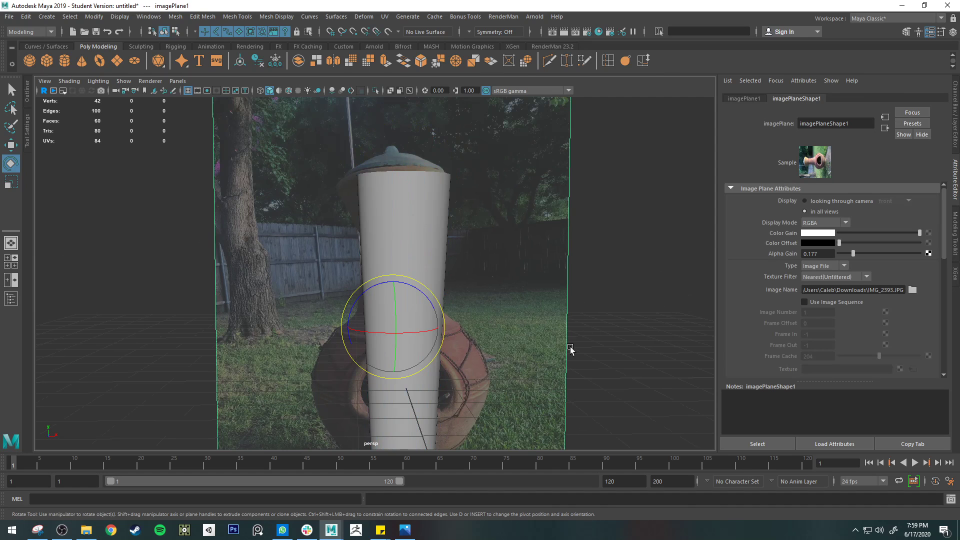
click(424, 298)
drag(423, 298, 445, 327)
key(w)
Reselect the cylinder's top vertices, widen them slightly and nudge their height to fit the rim
click(411, 198)
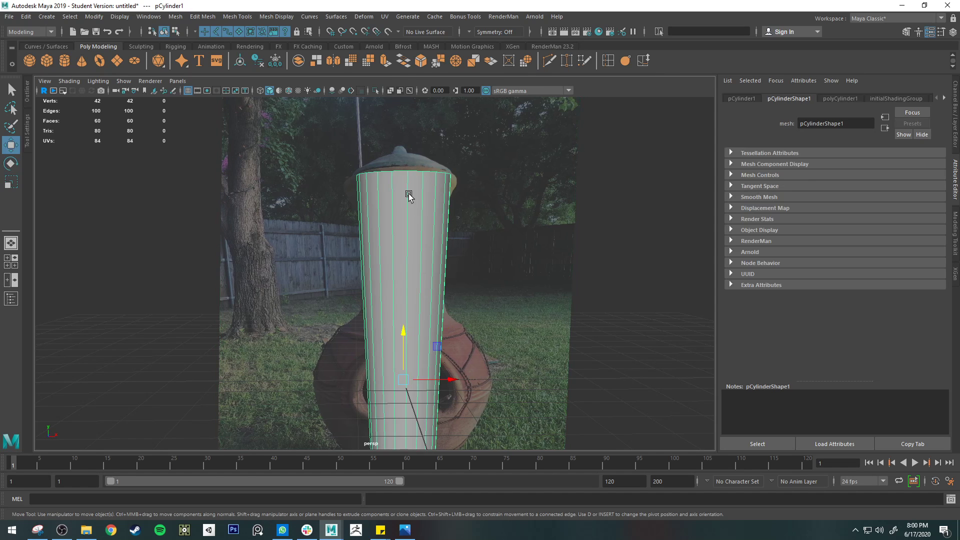
right_drag(409, 195, 361, 186)
key(e)
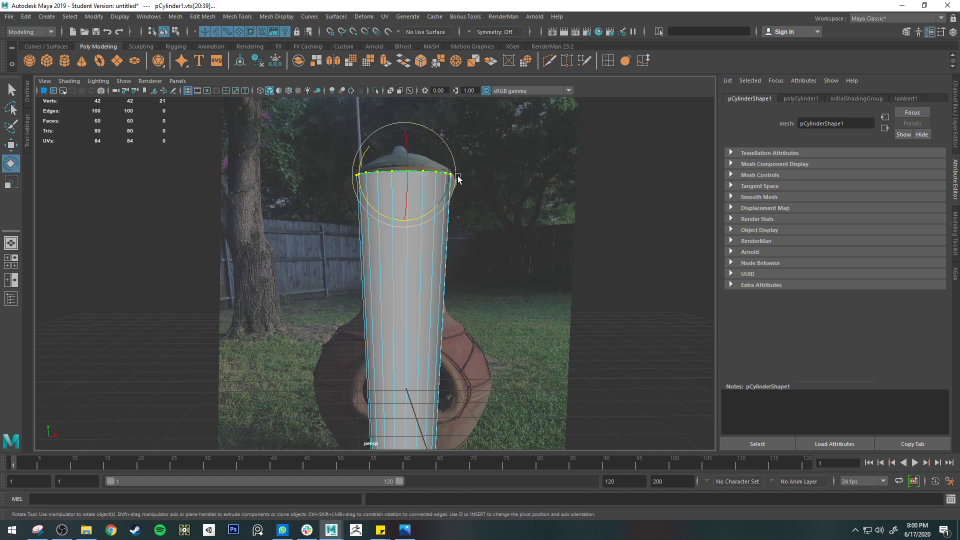
key(r)
drag(451, 176, 454, 175)
key(w)
drag(404, 127, 404, 132)
Turn on X-Ray display, insert an edge loop around the cylinder's upper neck and scale it inward to fit the chiminea photo
alt+middle_drag(471, 294, 503, 227)
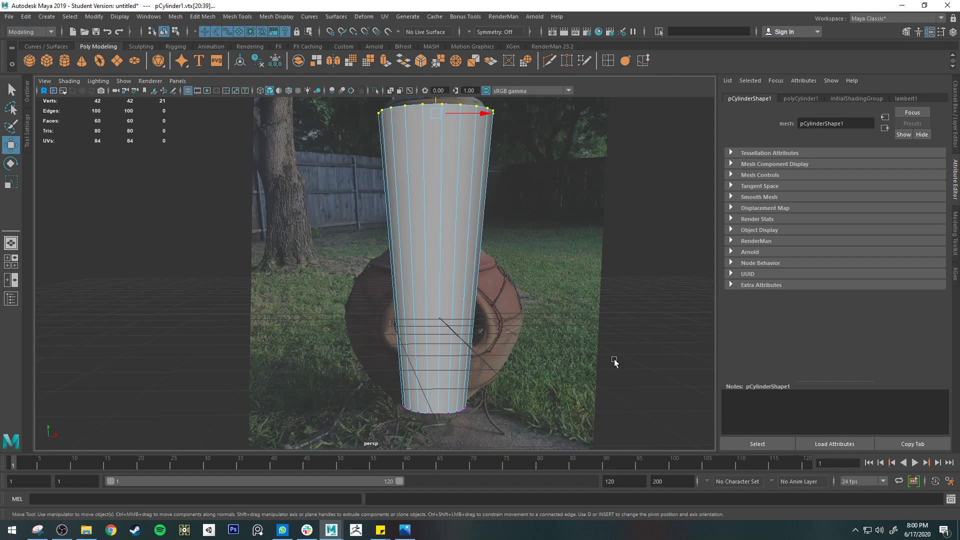
click(585, 61)
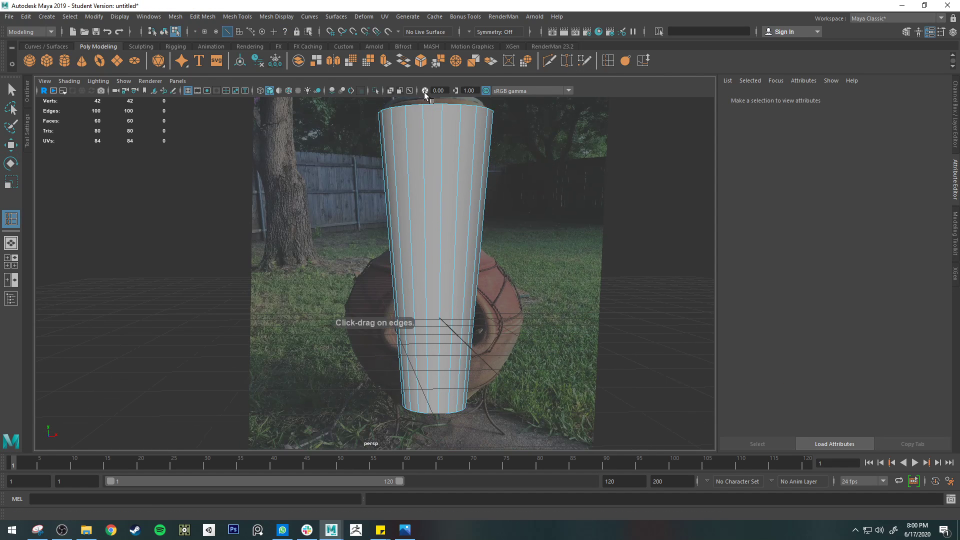
click(391, 91)
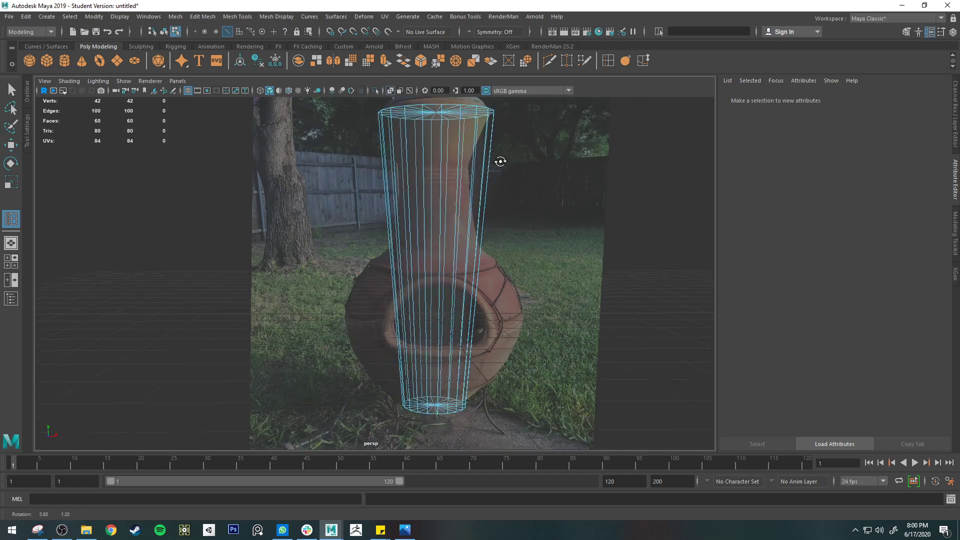
alt+drag(499, 160, 484, 178)
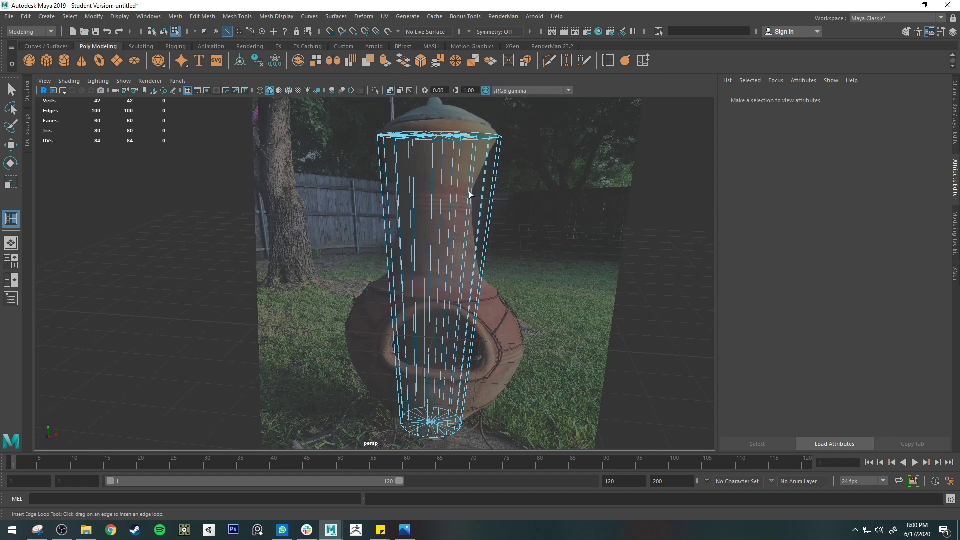
click(471, 213)
key(r)
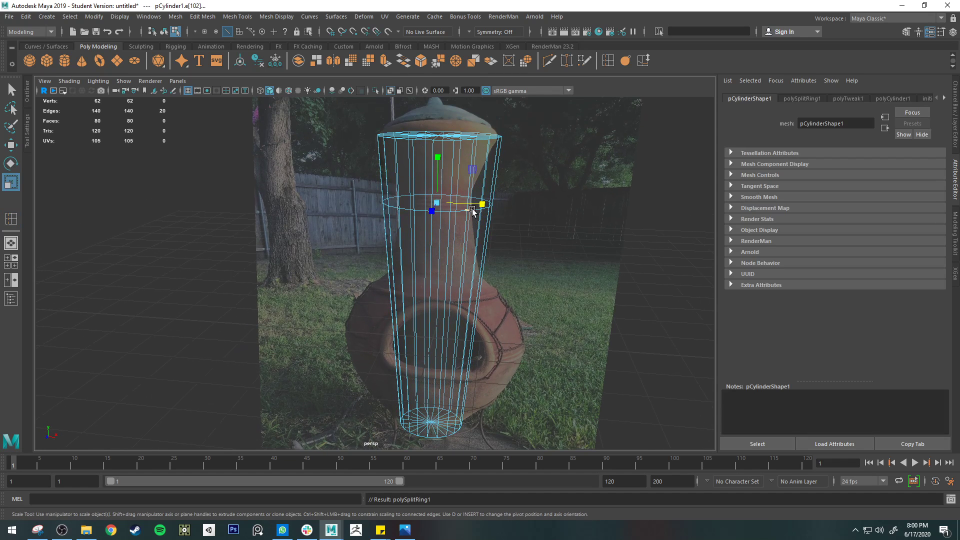
mouse_move(439, 201)
mouse_down()
mouse_move(444, 218)
mouse_move(445, 210)
mouse_up()
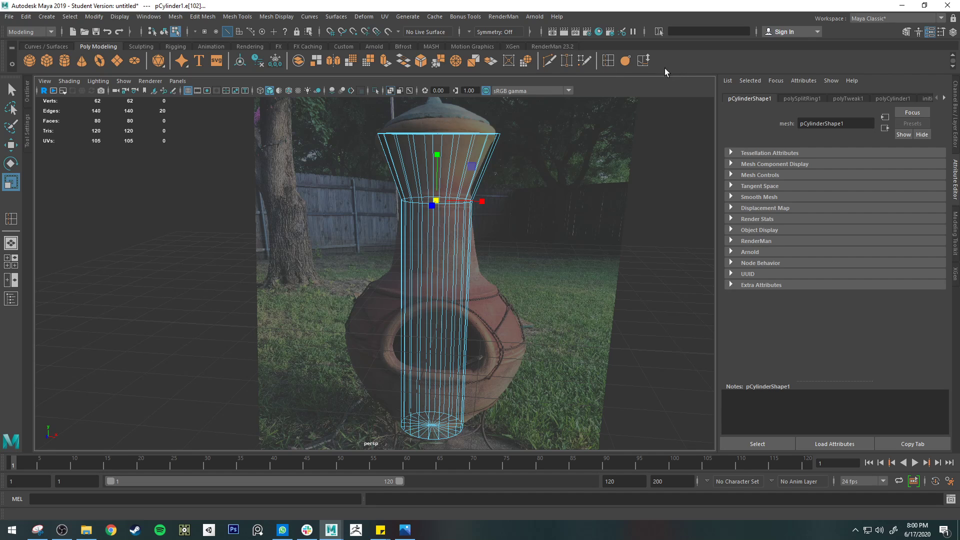
Insert an edge loop where the neck meets the shoulder and scale it outward to the chiminea's outline
click(605, 61)
click(237, 16)
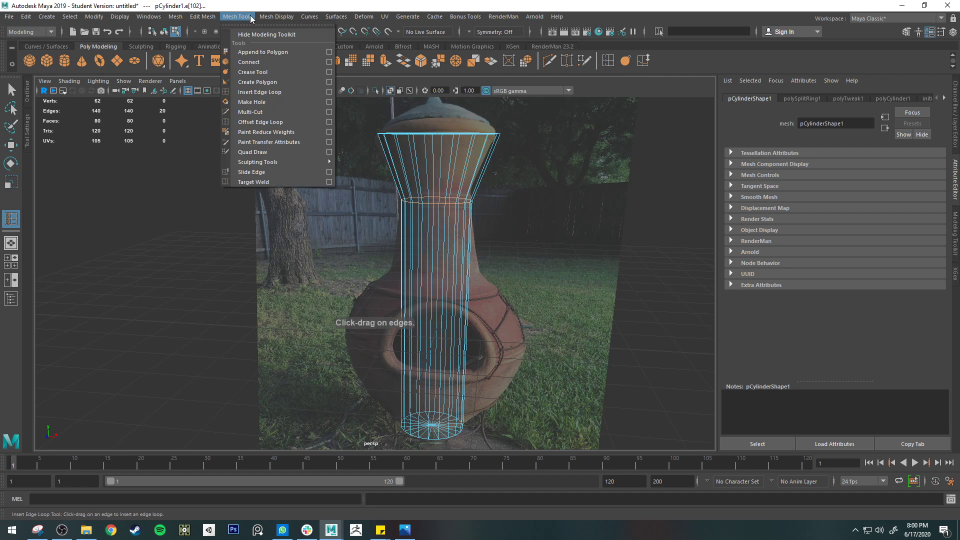
click(719, 49)
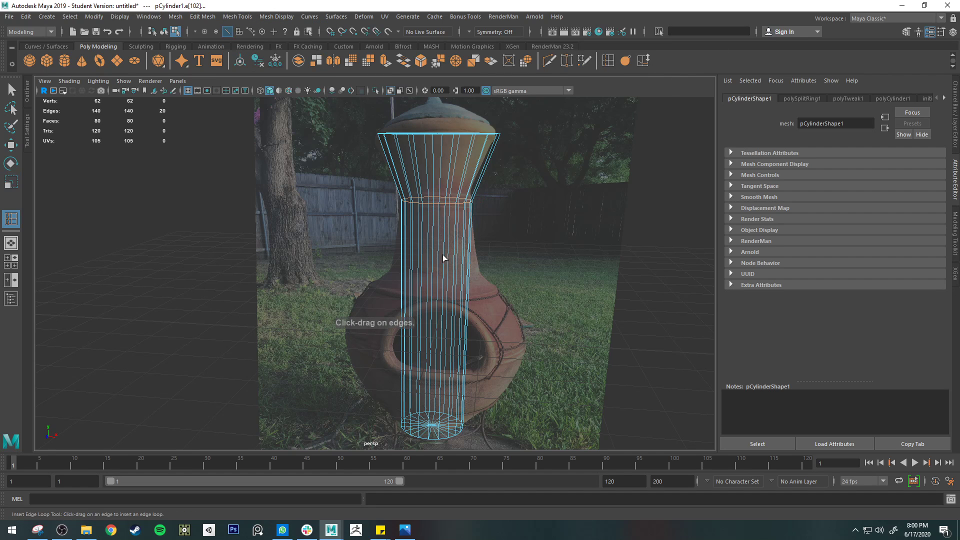
drag(442, 253, 484, 274)
key(r)
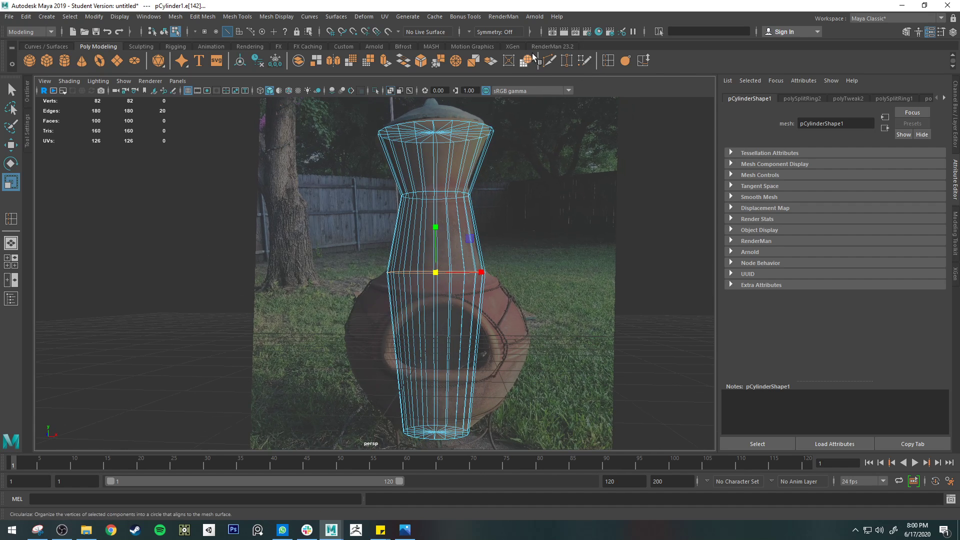
Insert an edge loop around the belly, widen it to the chiminea's widest outline and raise it slightly
click(608, 61)
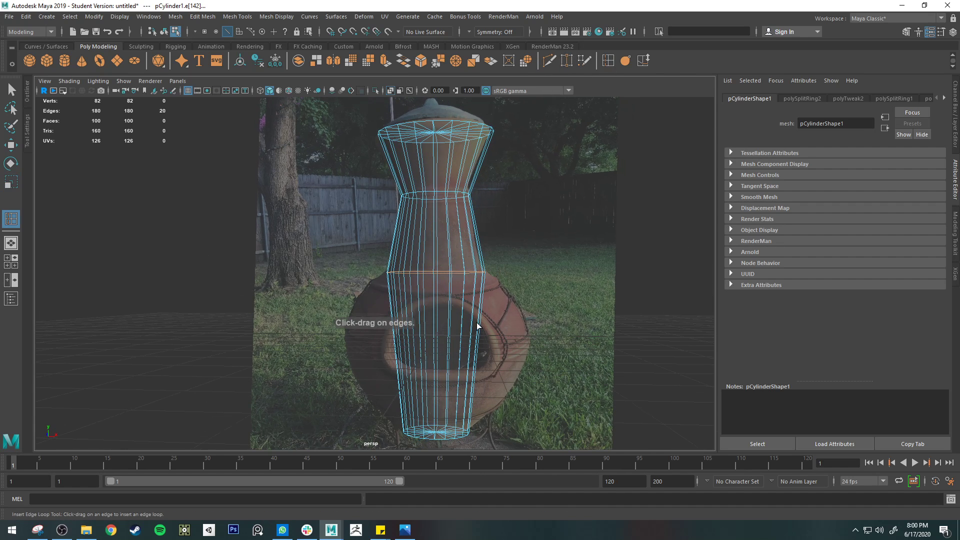
click(482, 353)
key(r)
drag(481, 358, 518, 358)
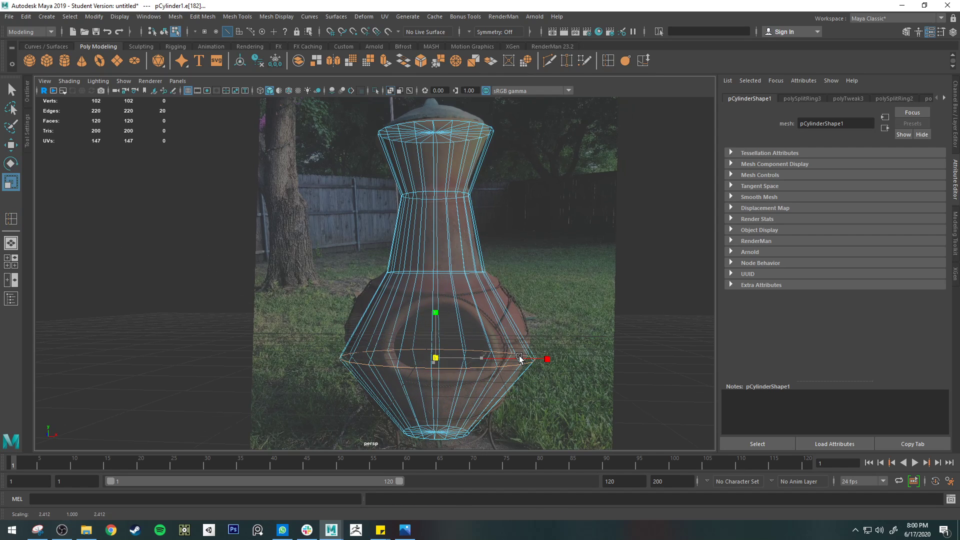
key(w)
drag(435, 312, 438, 298)
key(e)
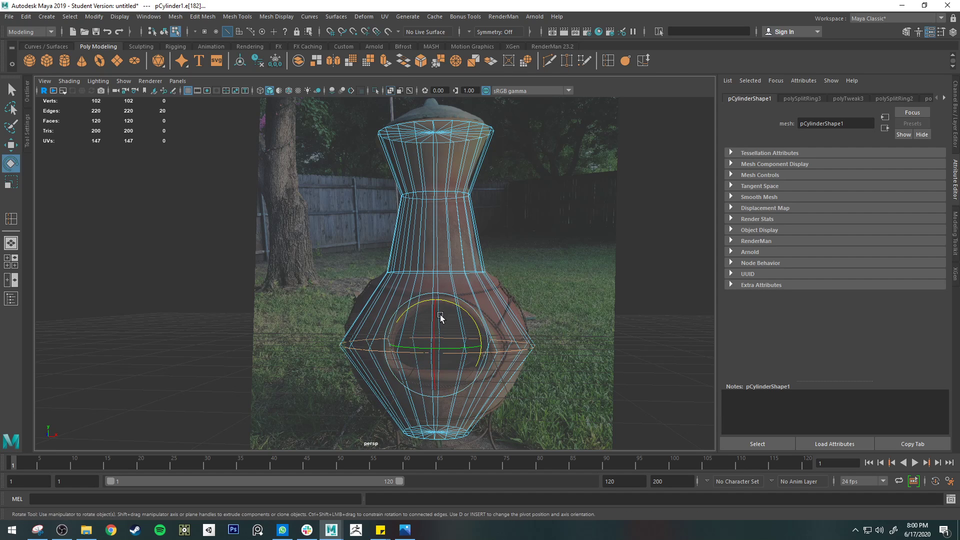
key(r)
Insert an edge loop between the shoulder and belly loops and widen it to follow the photo's outline
click(607, 61)
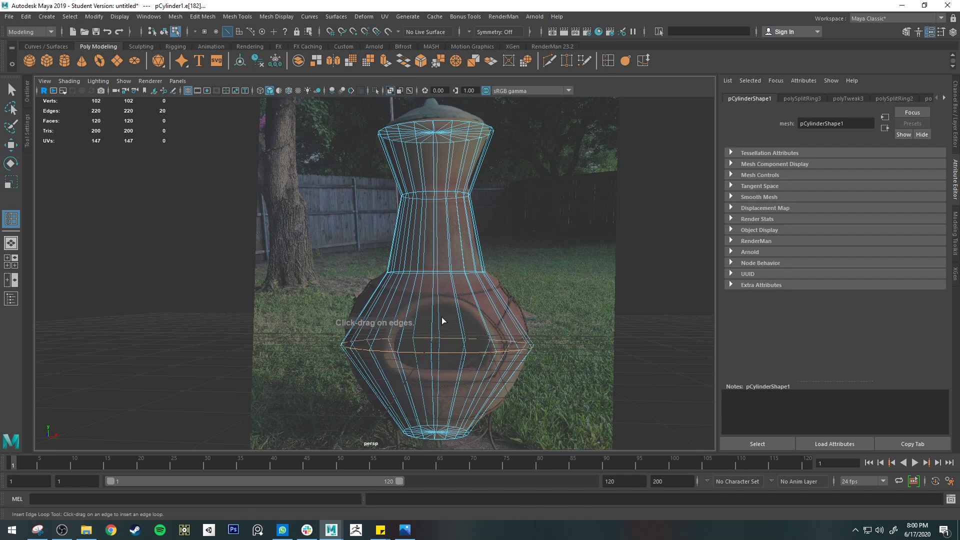
drag(455, 302, 447, 309)
key(r)
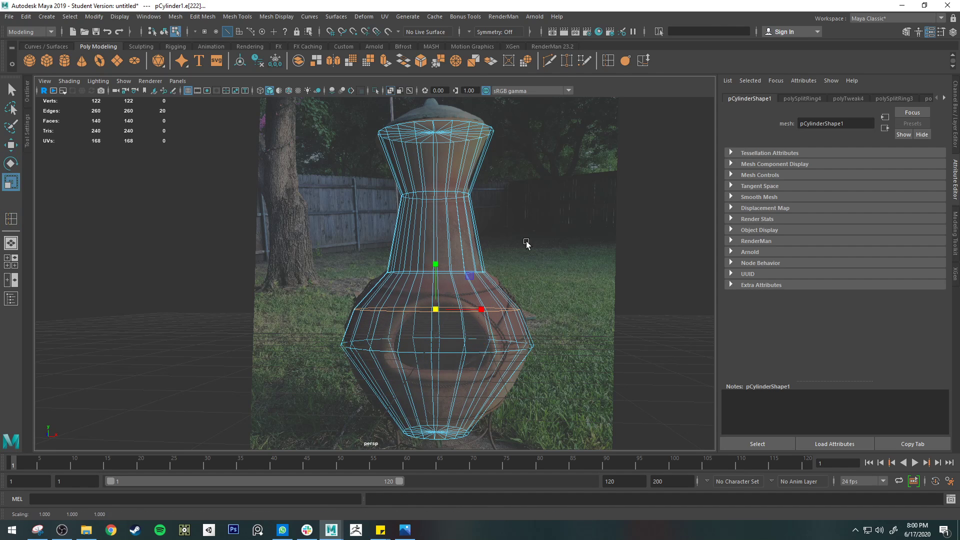
Insert an edge loop between the belly and the base, scale it outward to round the lower bowl, and clear the selection
click(607, 61)
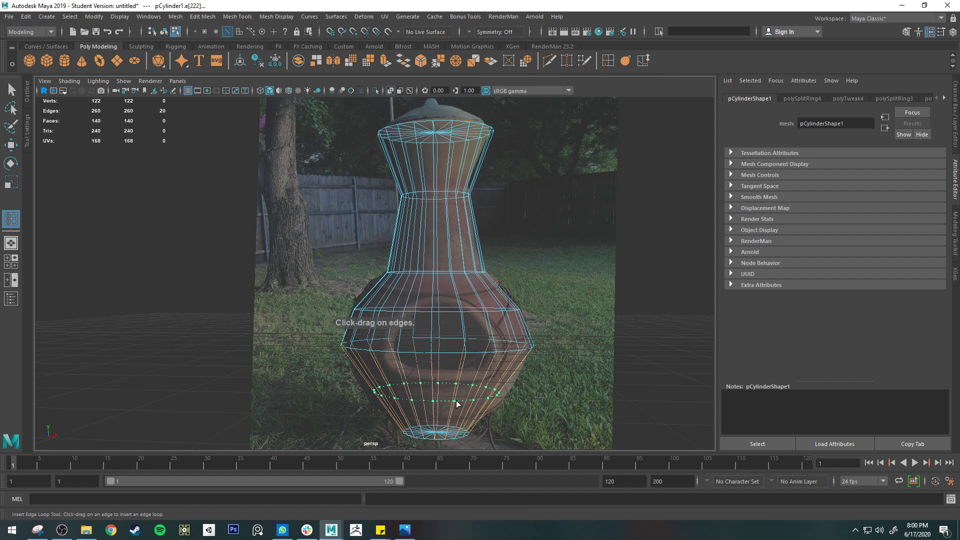
key(r)
mouse_move(456, 402)
mouse_down()
mouse_move(444, 394)
mouse_move(455, 398)
mouse_up()
alt+drag(503, 422, 506, 351)
click(574, 387)
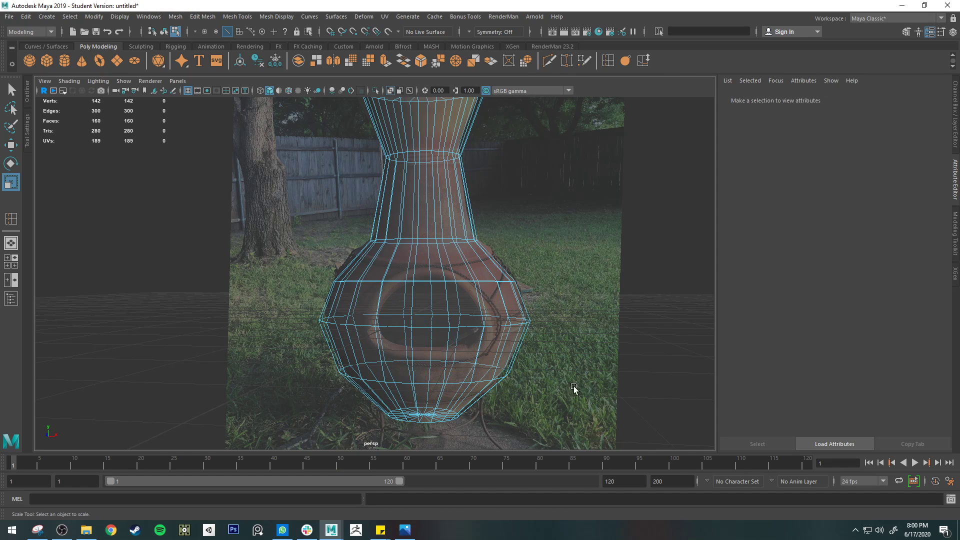
Preview the whole chiminea mesh with smoothing and return it to the unsmoothed display
scroll(575, 388, down, 5)
key(q)
right_click(512, 209)
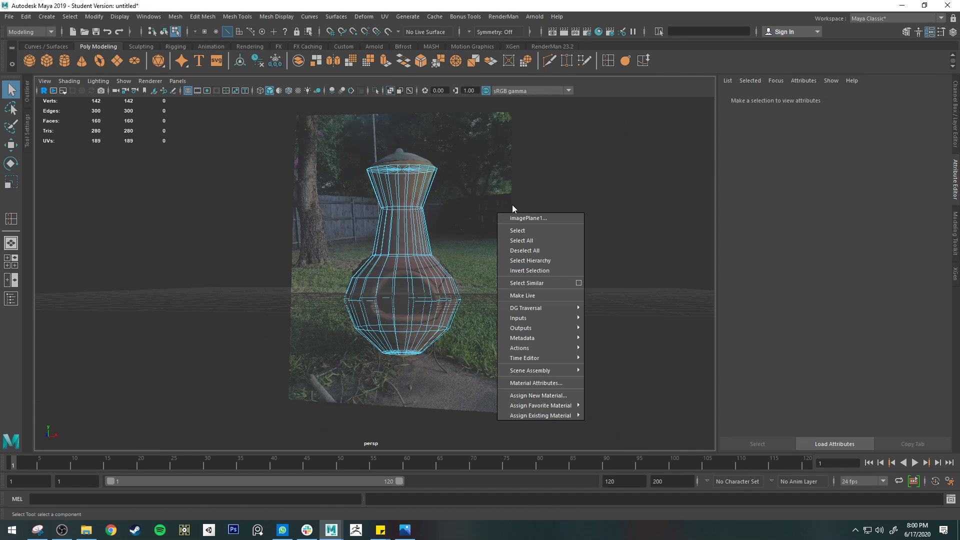
click(485, 178)
alt+drag(416, 222, 428, 230)
key(3)
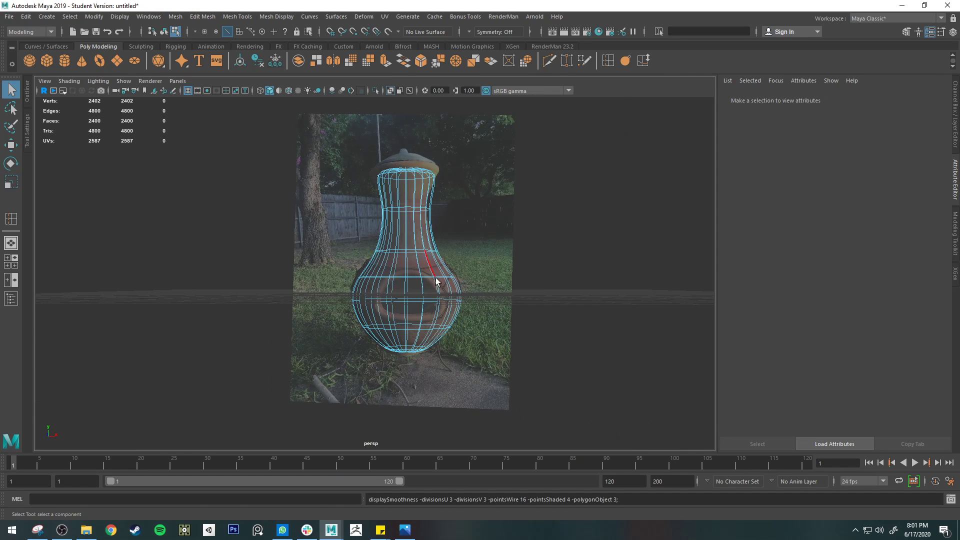
key(1)
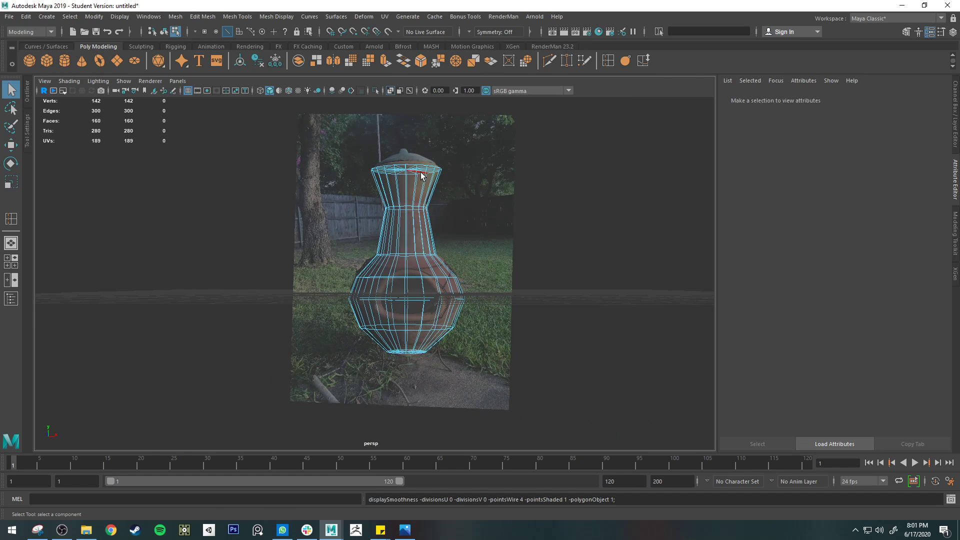
Select the edge loop around the top rim, adjust its height against the lid in the photo, and clear the selection
right_click(424, 173)
double_click(425, 166)
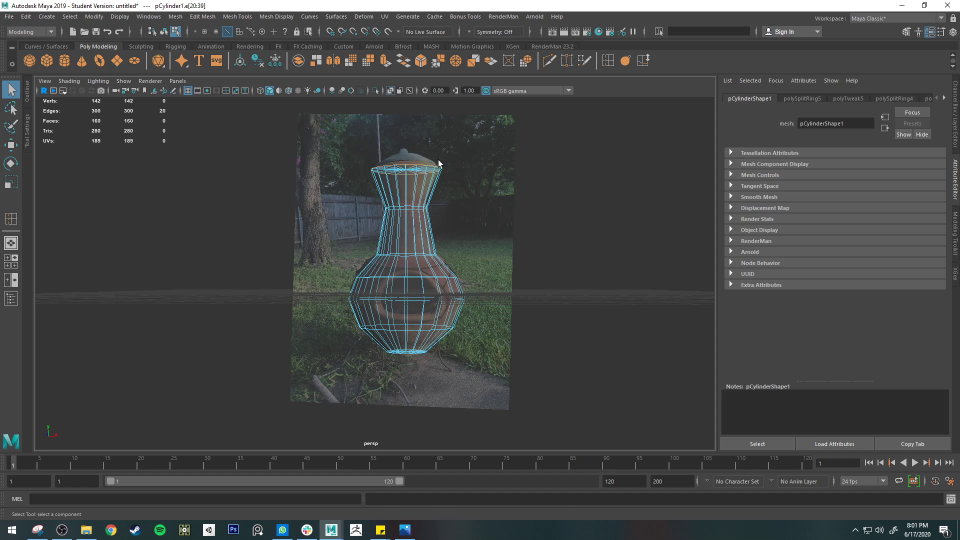
key(w)
alt+drag(407, 126, 482, 317)
key(q)
click(503, 251)
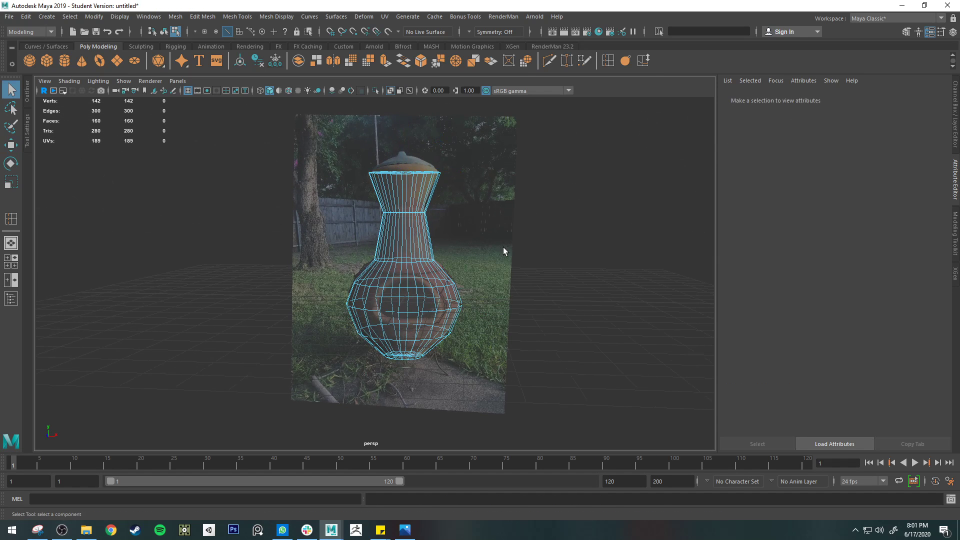
In the front view, select the image plane and move it sideways until it stands clear beside the chiminea mesh
key(space)
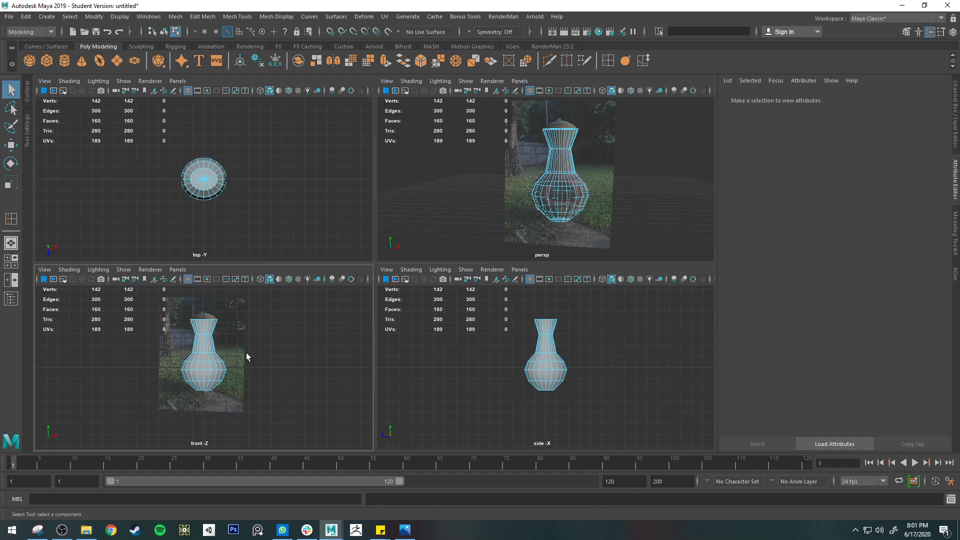
key(space)
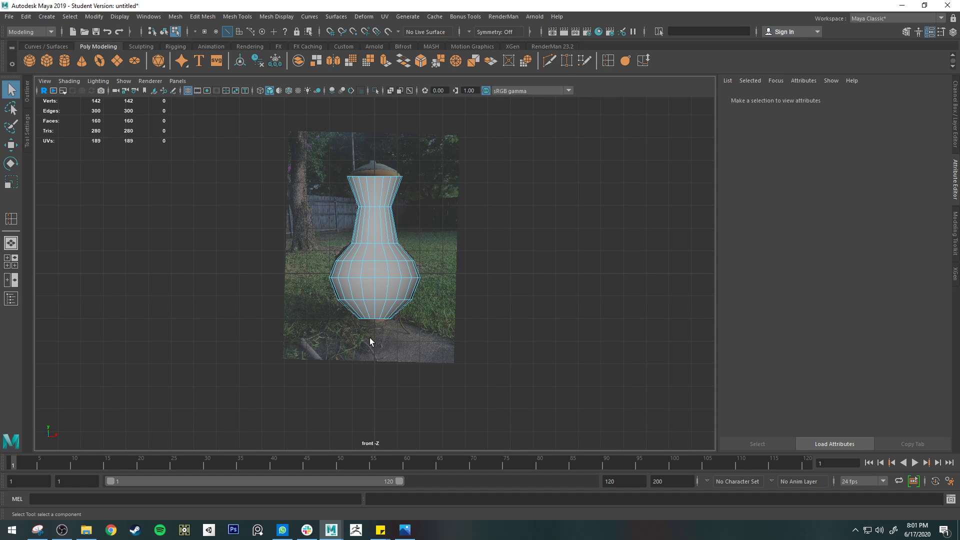
key(w)
drag(307, 241, 338, 288)
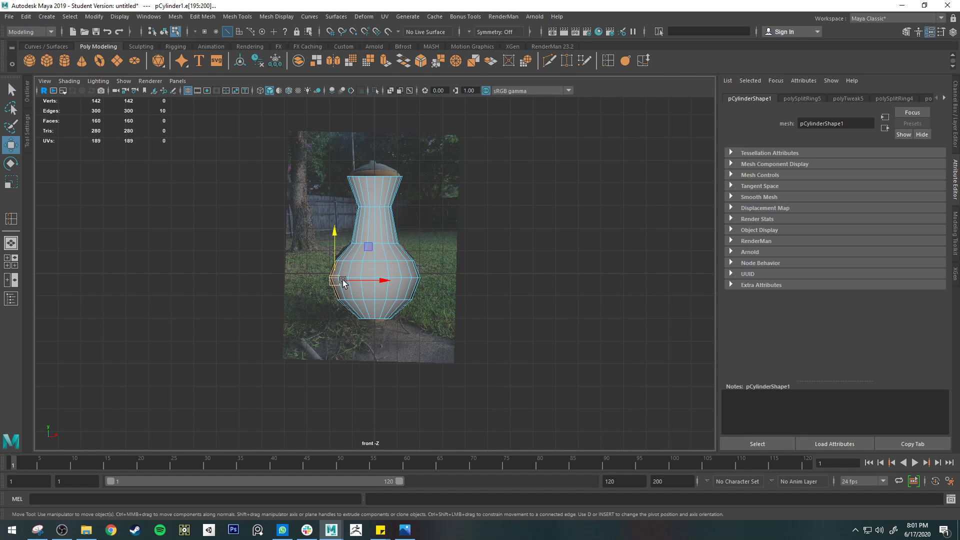
click(27, 91)
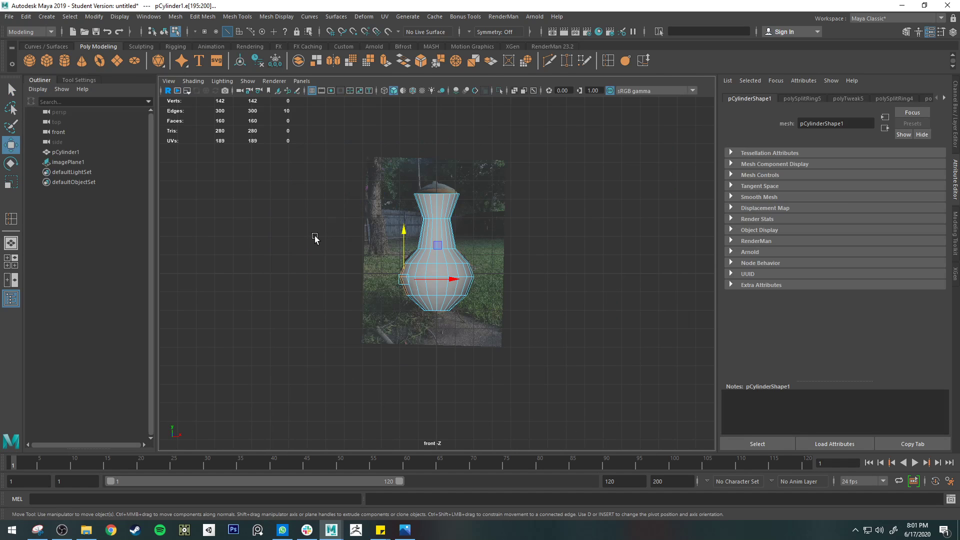
right_drag(438, 242, 497, 219)
click(480, 222)
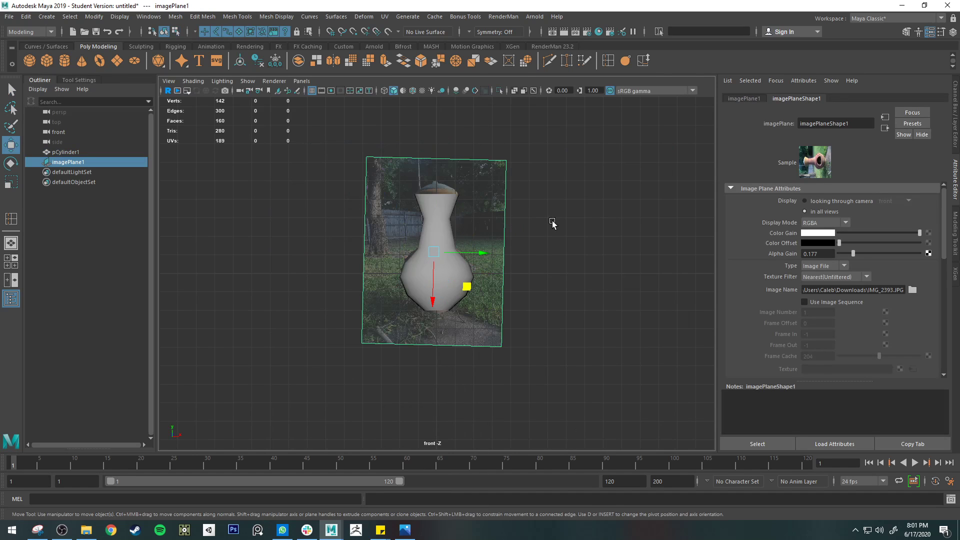
drag(484, 254, 376, 247)
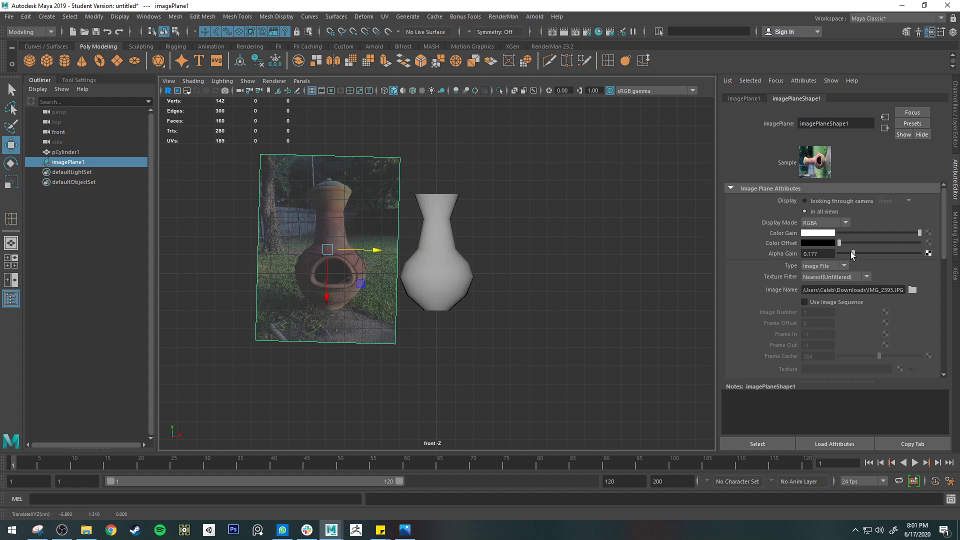
Move the image plane farther from the mesh in the perspective view and set its Alpha Gain to 0.415
drag(853, 254, 922, 253)
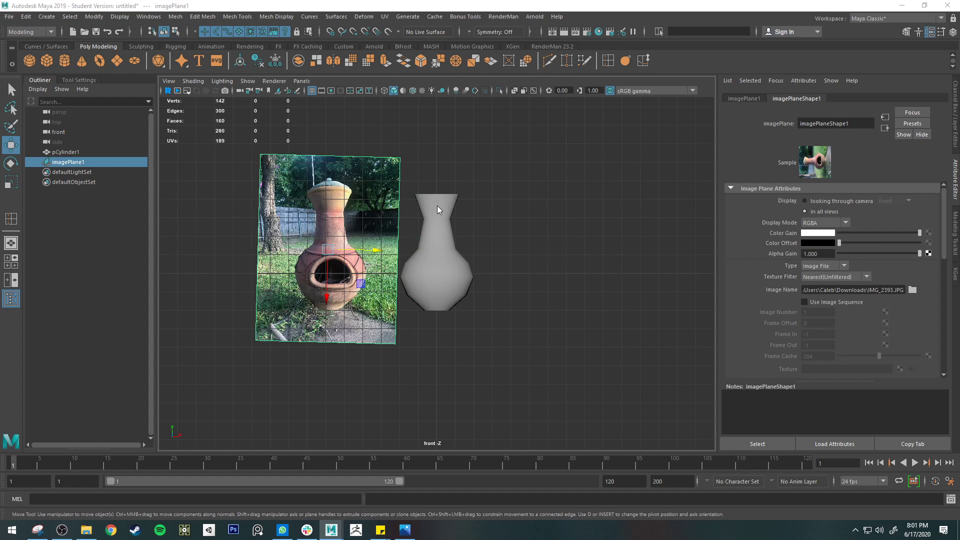
key(space)
key(space)
scroll(520, 235, up, 2)
click(486, 248)
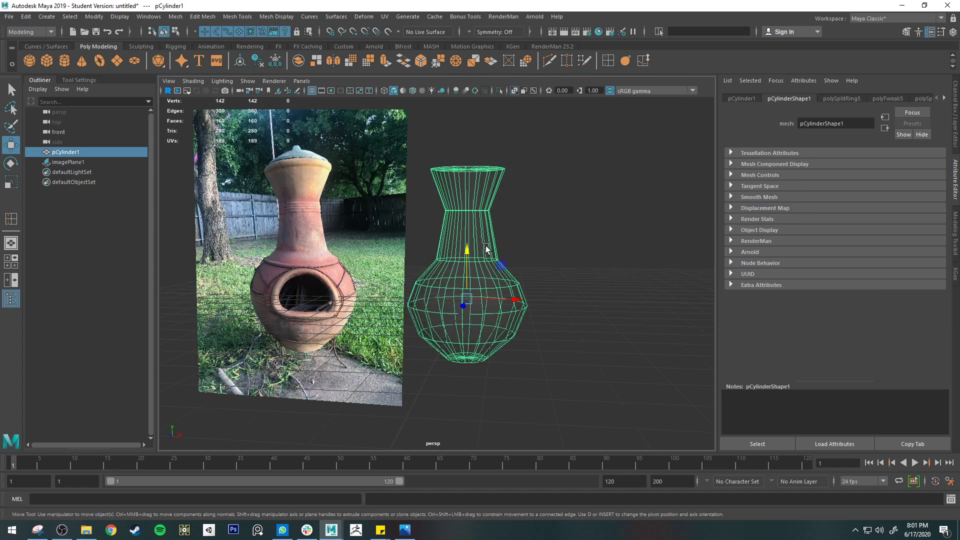
click(358, 255)
drag(344, 258, 312, 258)
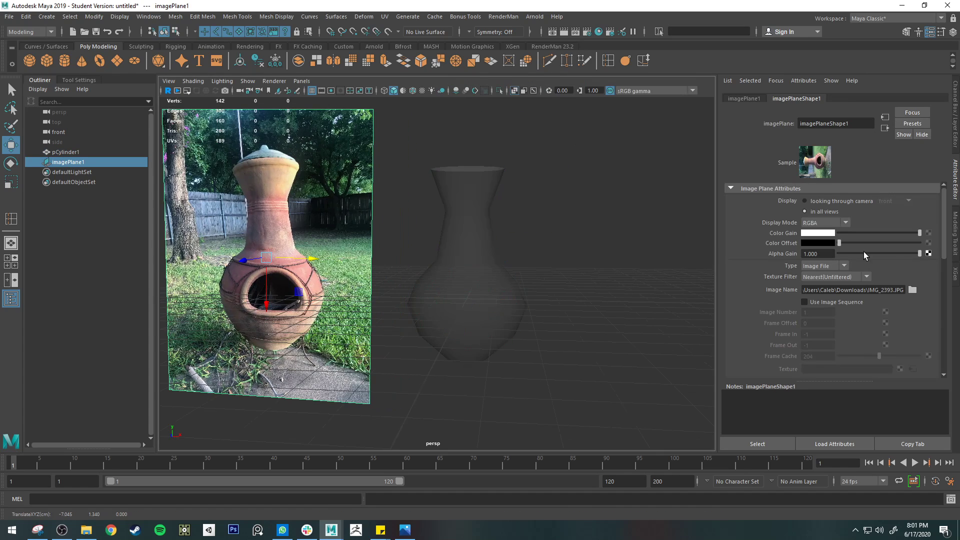
drag(897, 253, 882, 253)
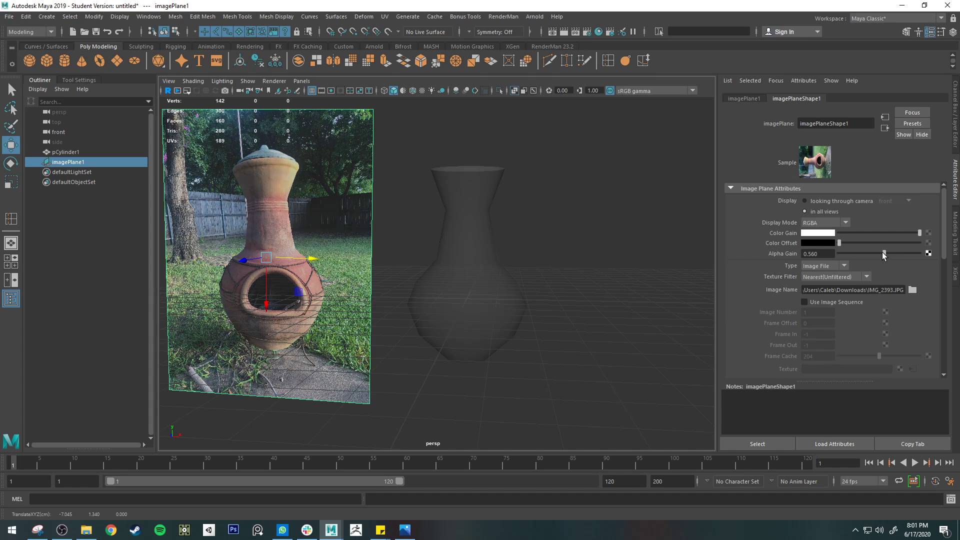
Select the chiminea mesh and turn off X-Ray display so it is shaded solid
click(449, 274)
click(512, 91)
alt+drag(558, 189, 566, 183)
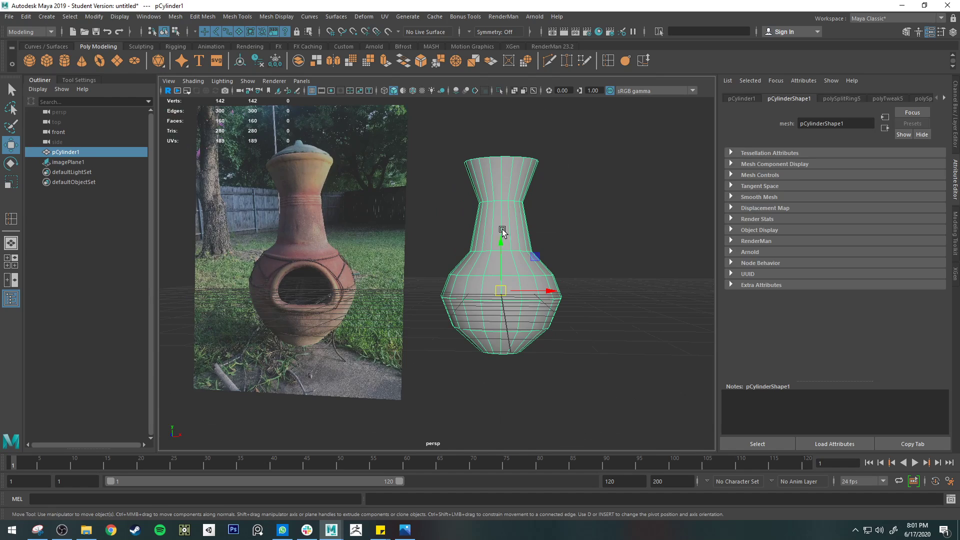
Move the chiminea mesh's pivot to the centre vertex of its base, keeping the pivot axes aligned with the world
alt+drag(549, 294, 553, 254)
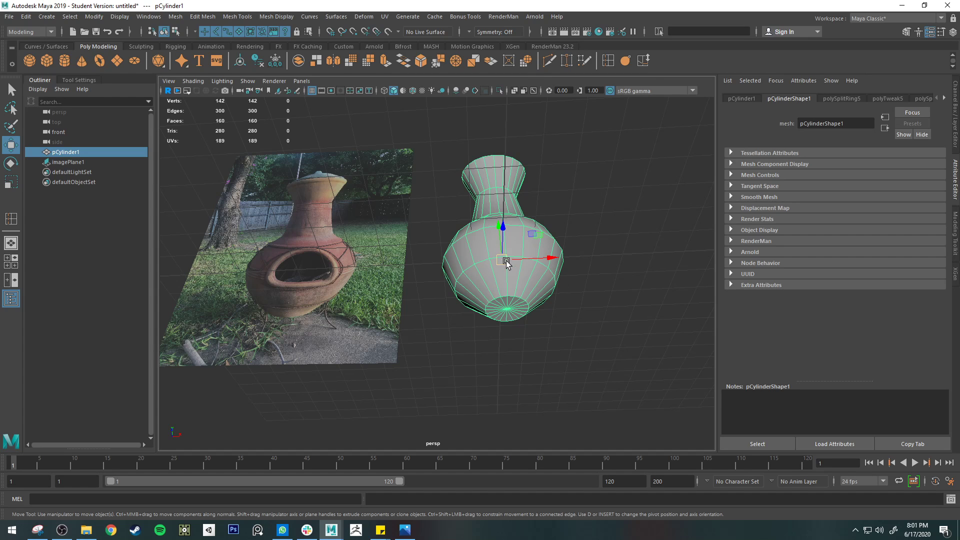
key(d)
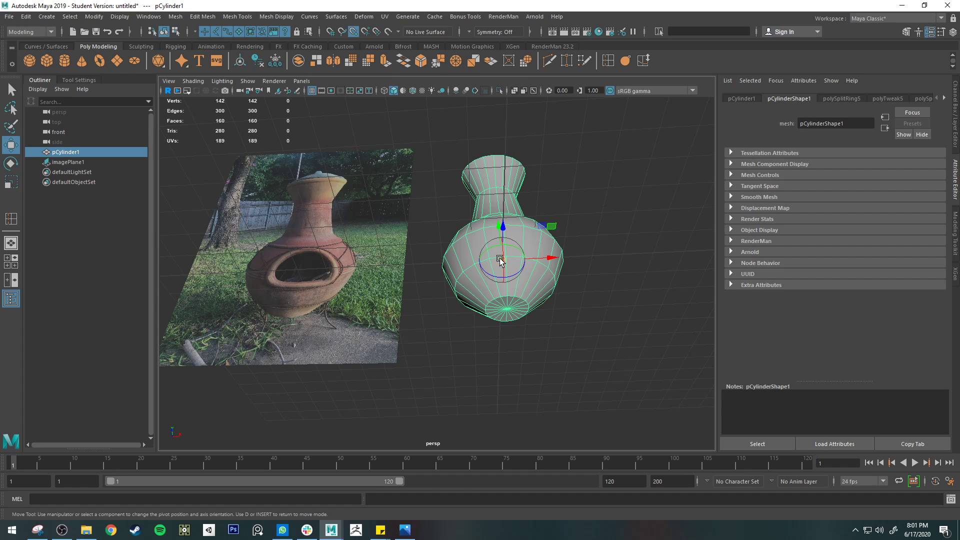
mouse_move(500, 259)
mouse_down()
mouse_move(510, 319)
mouse_move(498, 250)
mouse_up()
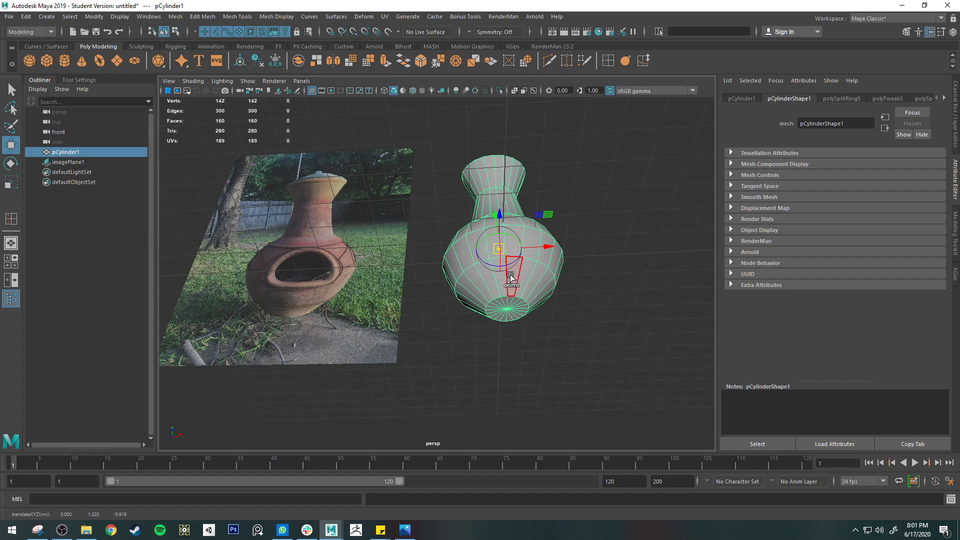
key(ctrl+z)
click(506, 309)
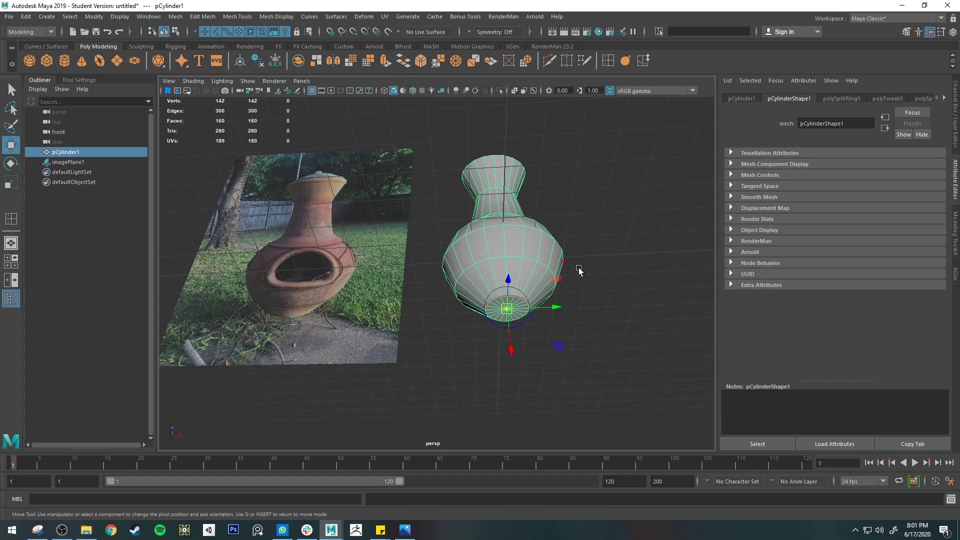
alt+drag(578, 269, 499, 291)
key(ctrl+z)
alt+drag(481, 345, 532, 297)
click(476, 293)
key(d)
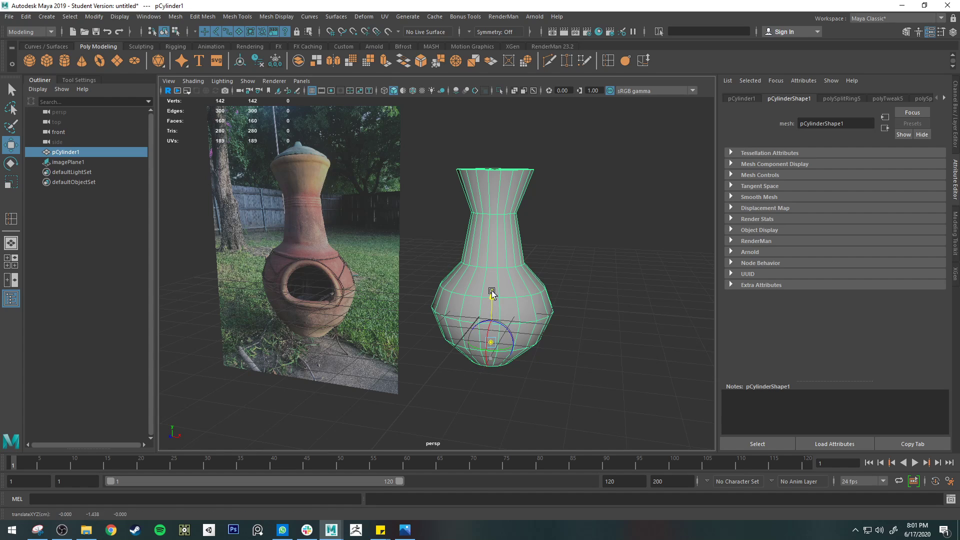
key(ctrl+z)
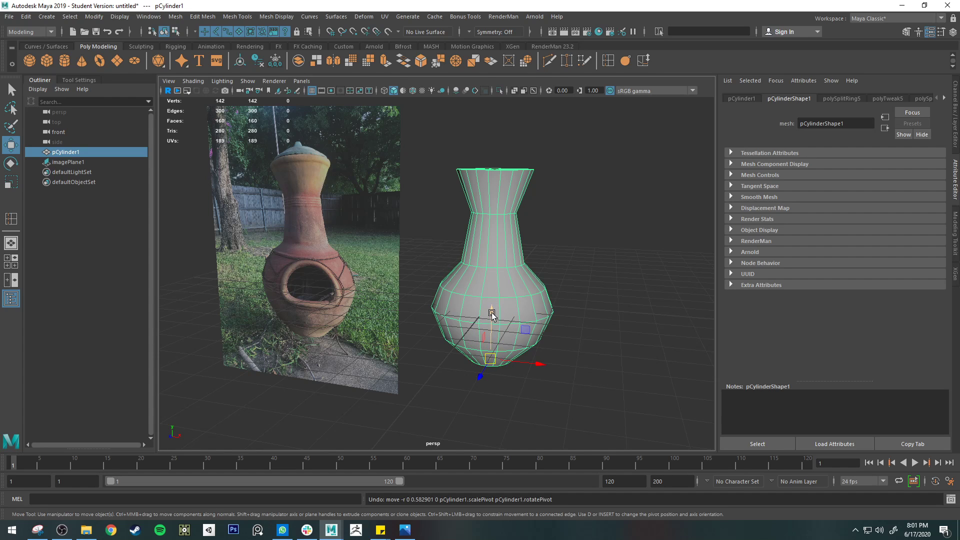
Raise the chiminea mesh with grid snapping on so its base rests on the grid, and turn grid snapping off
click(335, 35)
drag(492, 327, 493, 299)
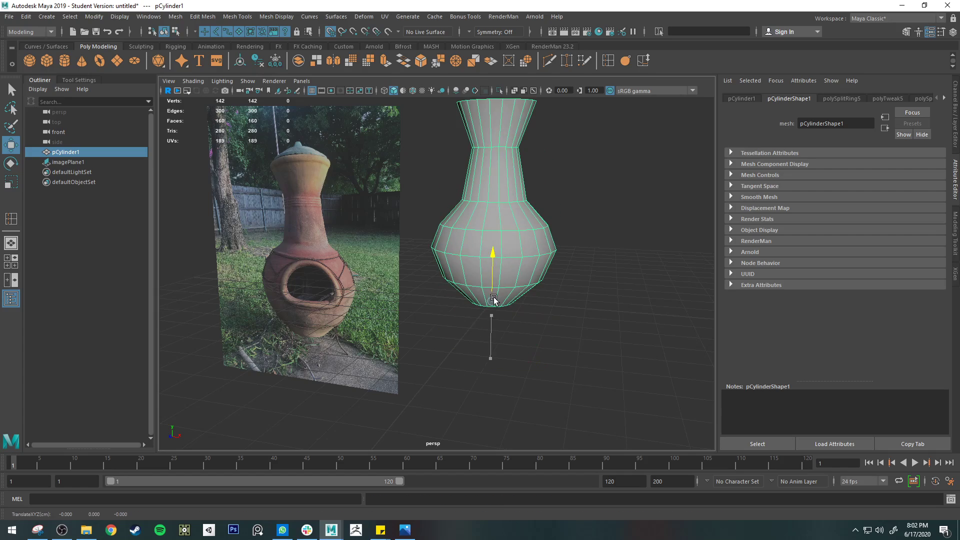
alt+drag(530, 269, 550, 272)
key(q)
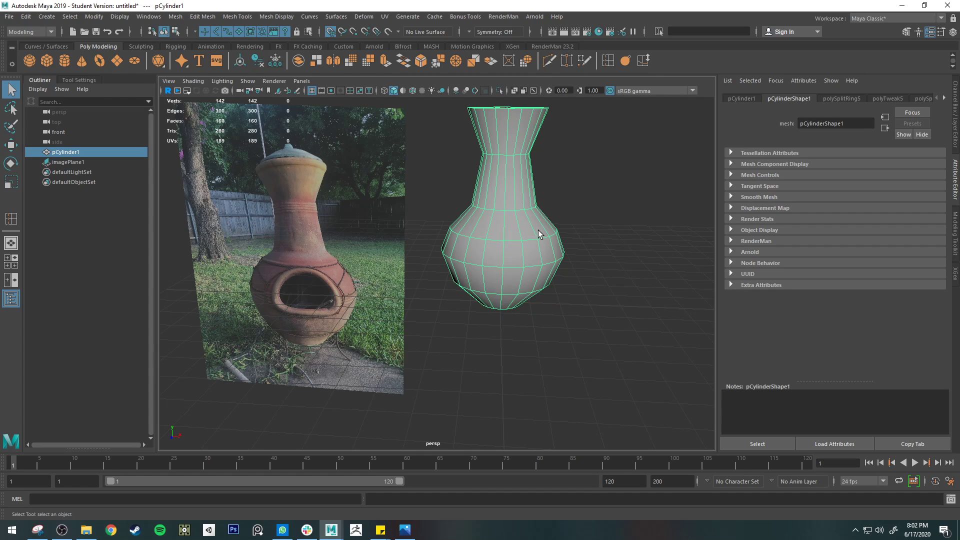
alt+middle_drag(539, 220, 520, 274)
alt+drag(519, 271, 512, 235)
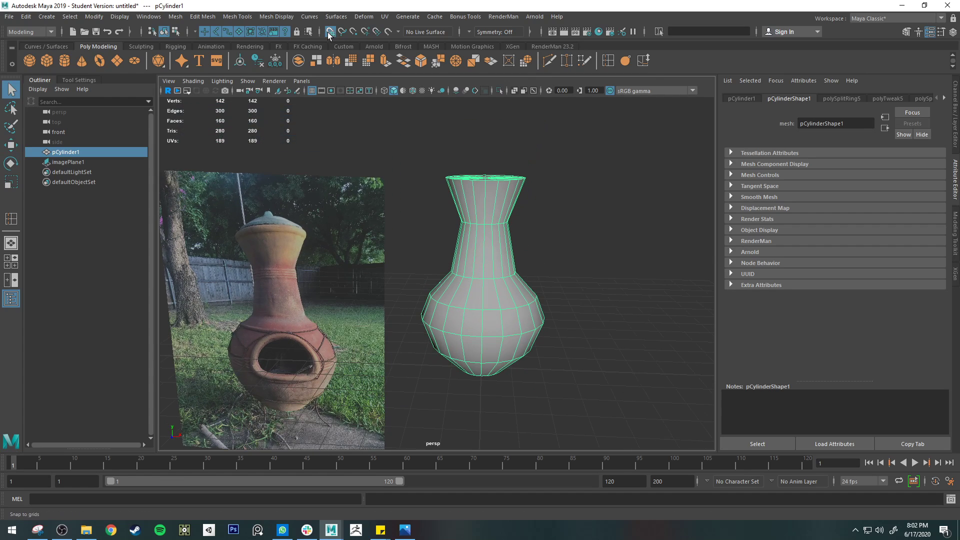
alt+drag(463, 275, 510, 222)
Preview the chiminea mesh smoothed and return it to unsmoothed display
key(3)
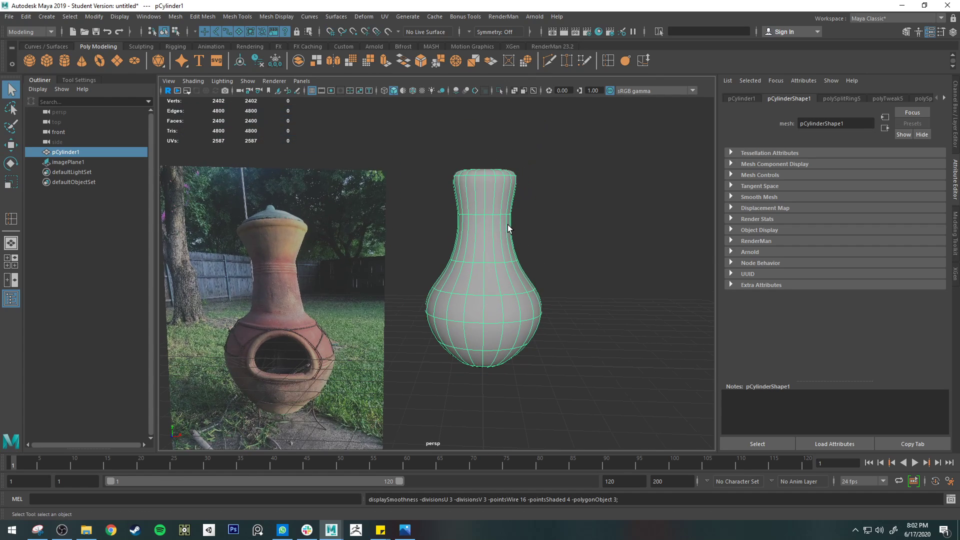
key(1)
alt+drag(510, 270, 329, 301)
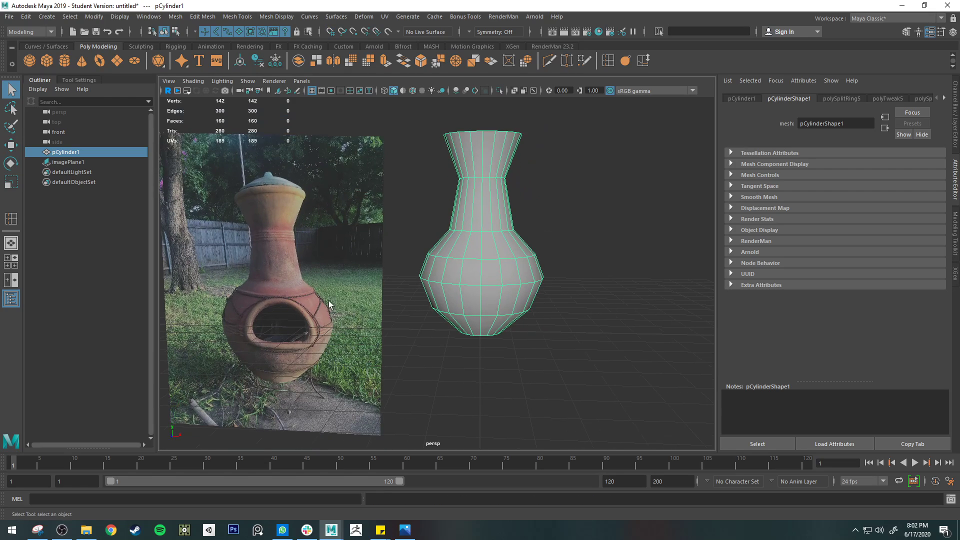
Select the image plane, scale it up, and raise it beside the chiminea mesh
click(328, 307)
key(e)
key(r)
drag(272, 287, 288, 290)
key(w)
drag(272, 336, 271, 285)
Examine the chiminea's neck and rounded body up close in the reference photo
scroll(278, 281, up, 5)
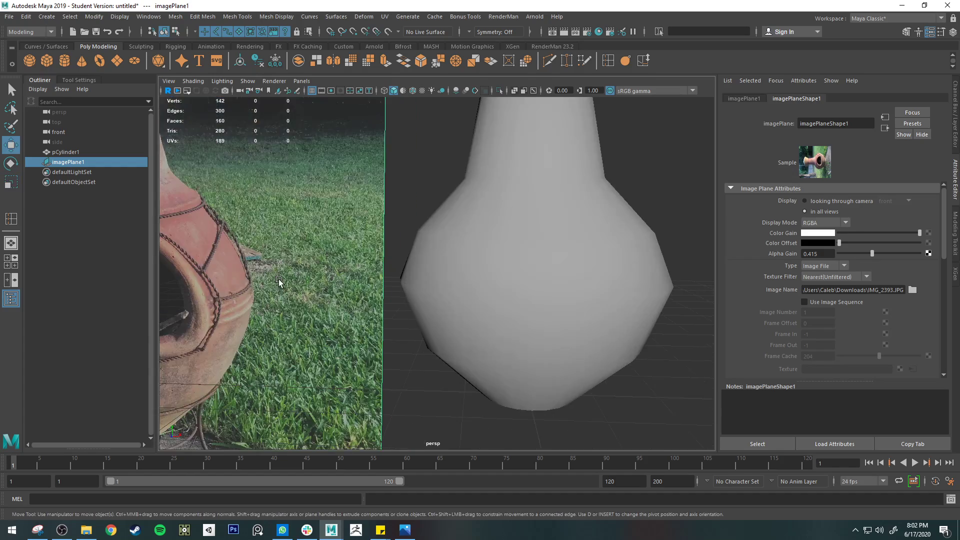
alt+middle_drag(278, 281, 522, 296)
scroll(515, 312, up, 2)
scroll(501, 312, down, 3)
alt+middle_drag(497, 223, 507, 313)
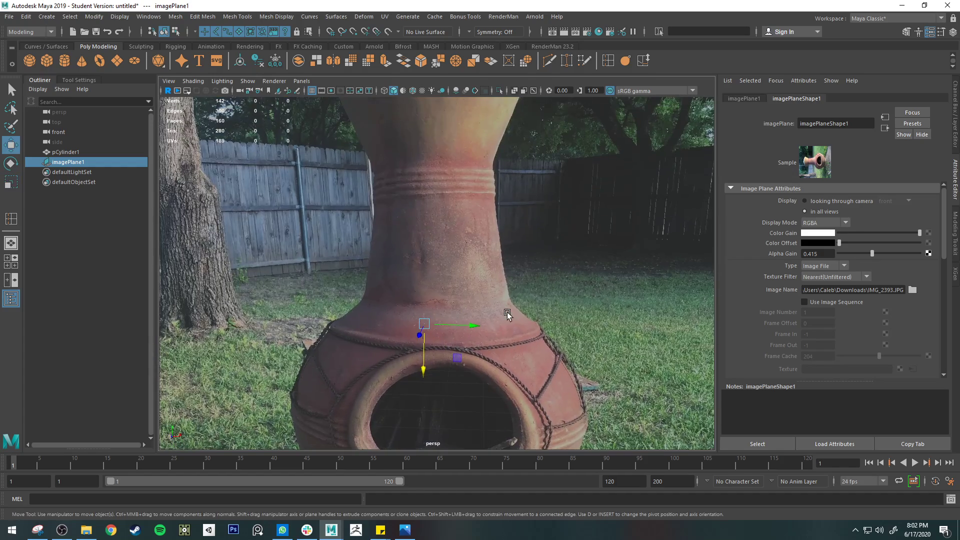
alt+middle_drag(603, 345, 292, 252)
scroll(462, 262, down, 3)
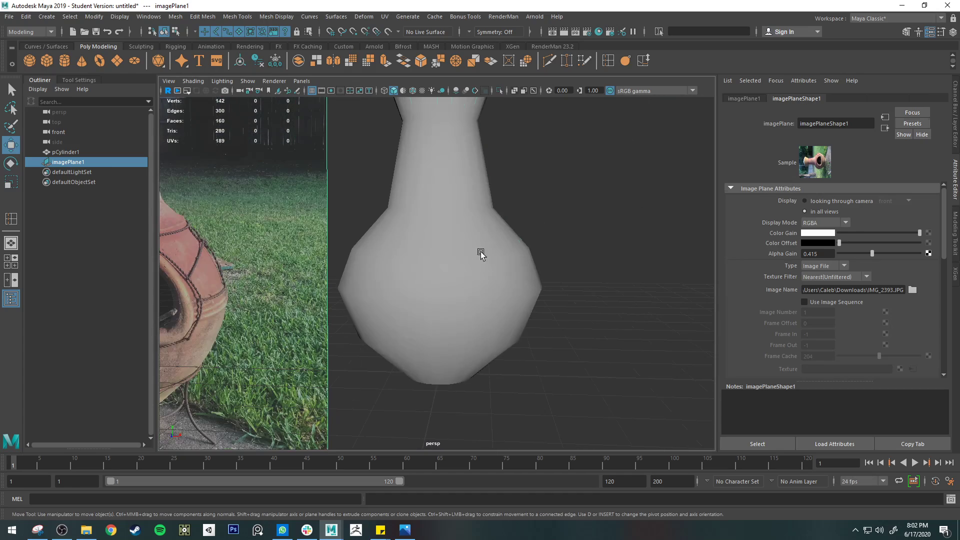
Select the chiminea mesh, preview it smoothed, and compare its shape with the reference photo
click(474, 250)
key(3)
middle_drag(443, 237, 523, 311)
key(ctrl+z)
alt+middle_drag(406, 304, 481, 278)
scroll(449, 310, down, 2)
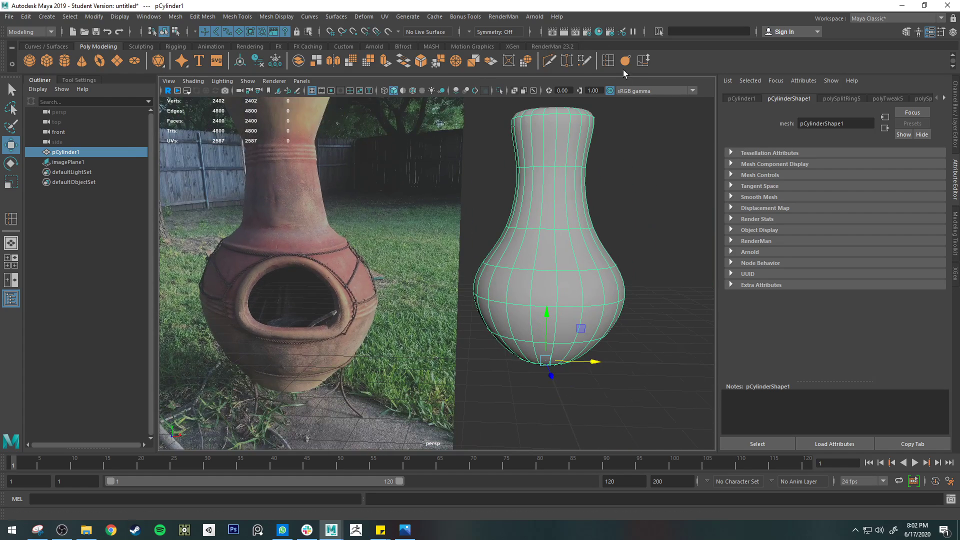
Insert an edge loop just above the base of the chiminea mesh
click(608, 61)
alt+middle_drag(605, 289, 583, 245)
alt+drag(582, 245, 534, 247)
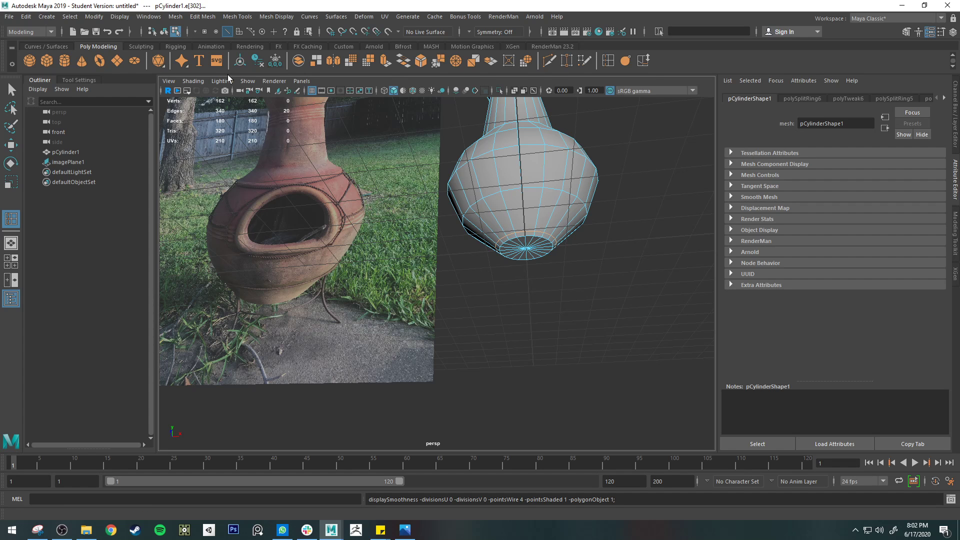
scroll(599, 215, up, 2)
scroll(605, 213, up, 2)
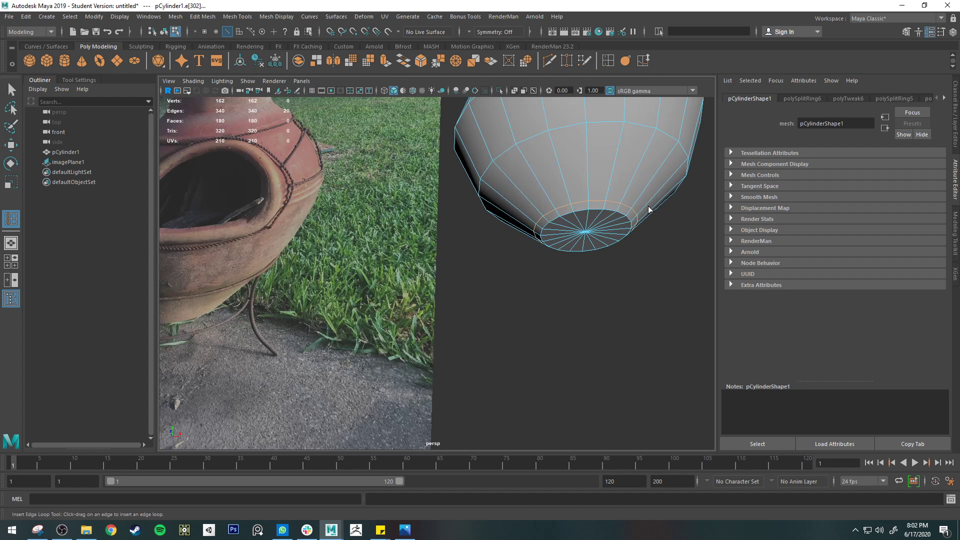
alt+middle_drag(649, 207, 445, 219)
scroll(459, 180, up, 5)
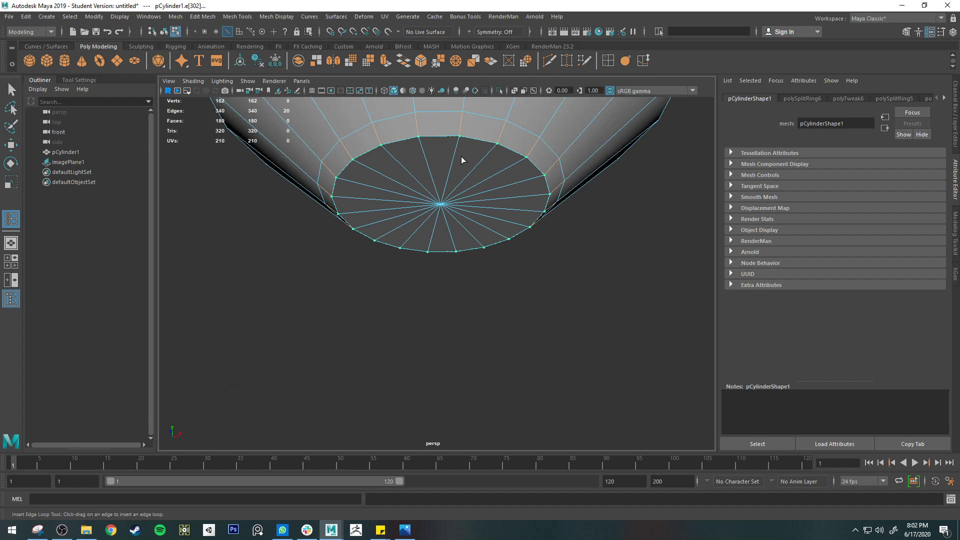
drag(463, 128, 464, 127)
Preview the mesh smoothed again and check the tightened edge around its base
key(3)
scroll(519, 210, down, 8)
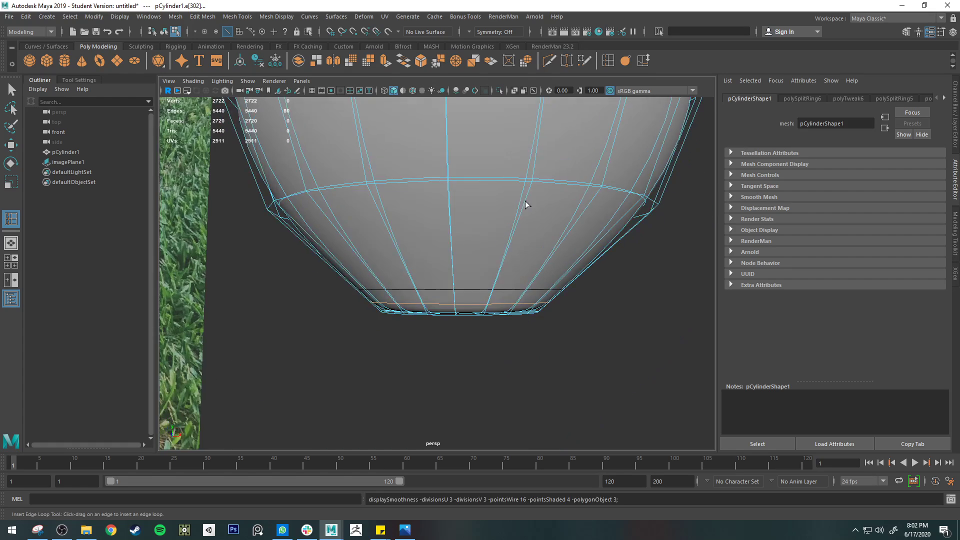
alt+drag(512, 200, 517, 205)
alt+middle_drag(516, 200, 601, 251)
alt+drag(602, 251, 600, 263)
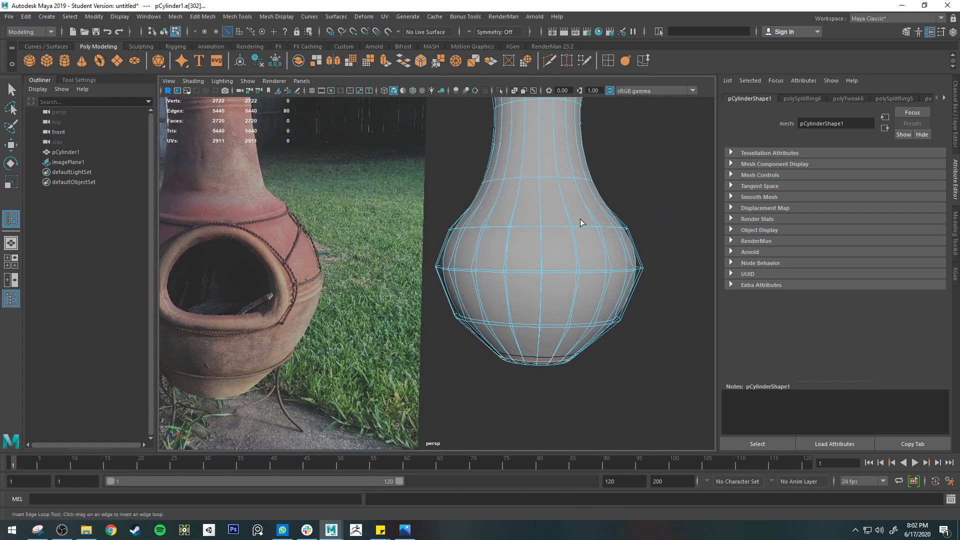
Try to insert an edge loop just below the chiminea's top rim
alt+middle_drag(565, 155, 585, 283)
scroll(584, 282, down, 3)
drag(529, 221, 534, 199)
key(ctrl+z)
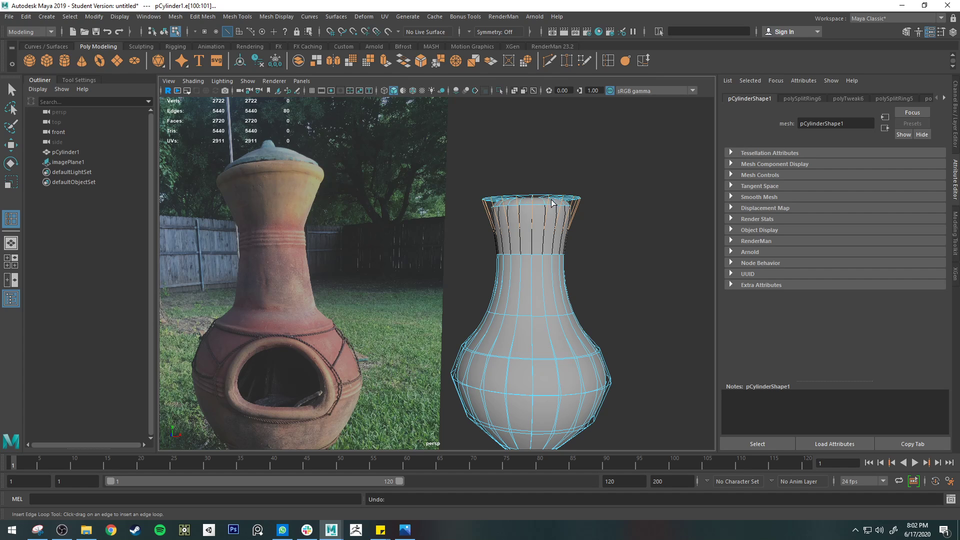
key(q)
Select only the top cap faces of the unsmoothed mesh and delete them to open the neck
key(3)
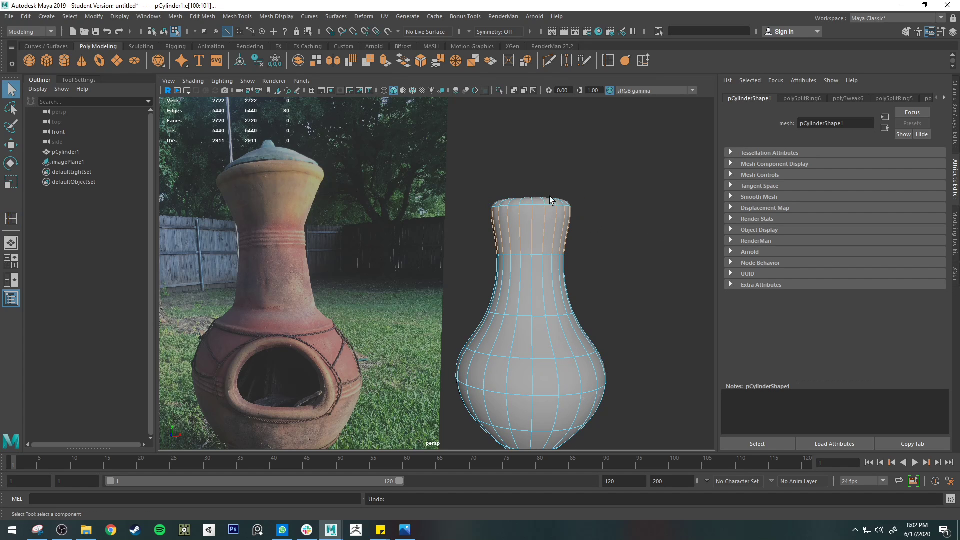
right_drag(544, 200, 535, 221)
click(475, 170)
alt+drag(475, 170, 625, 214)
key(1)
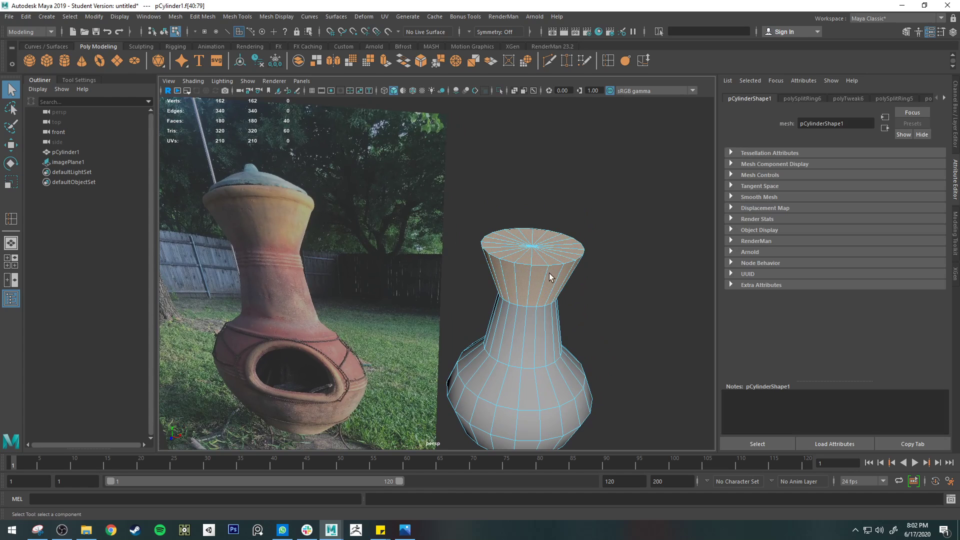
alt+drag(586, 286, 568, 262)
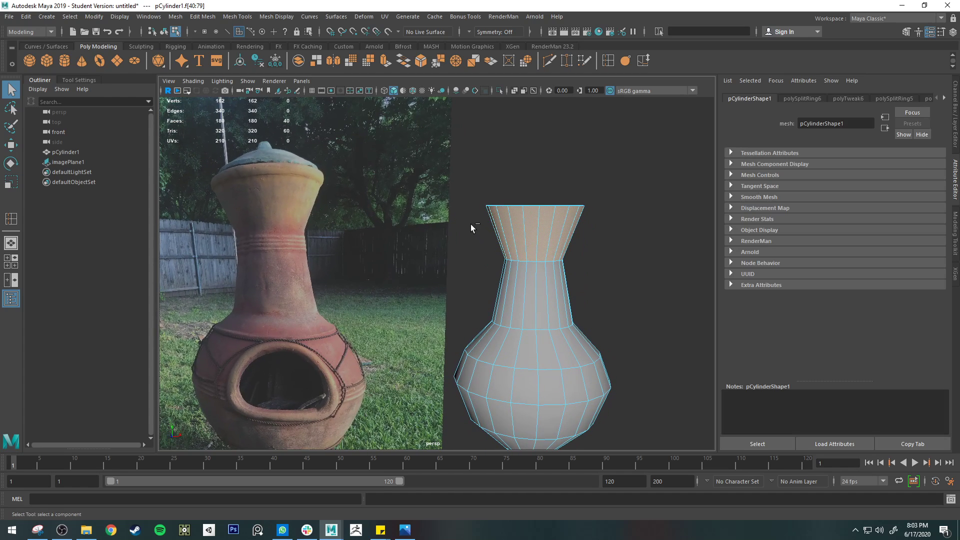
ctrl+drag(471, 224, 642, 274)
mouse_move(607, 241)
alt+mouse_down()
mouse_move(606, 269)
mouse_move(604, 253)
alt+mouse_up()
key(F12)
key(ctrl+z)
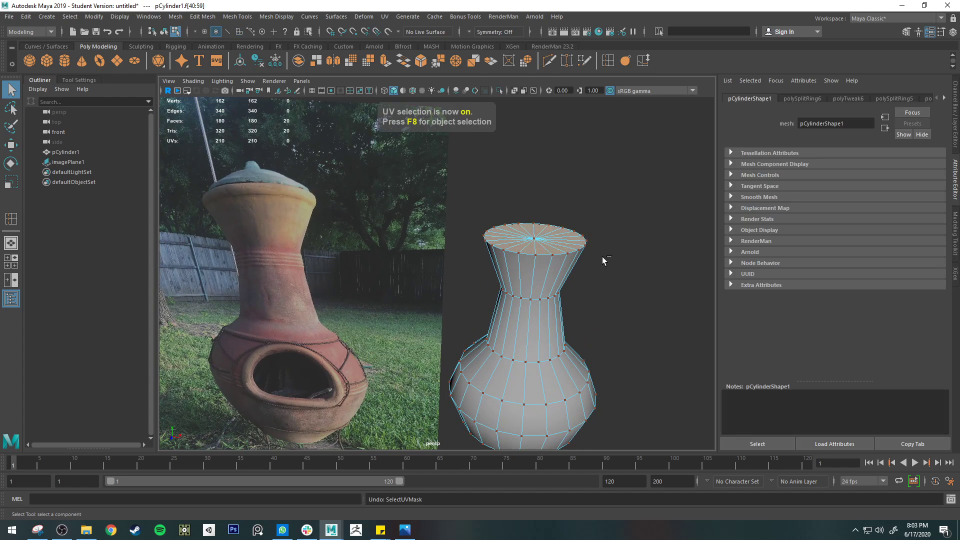
key(Delete)
Return to object selection, select the mesh, and preview the open-topped shape smoothed against the reference photo
key(1)
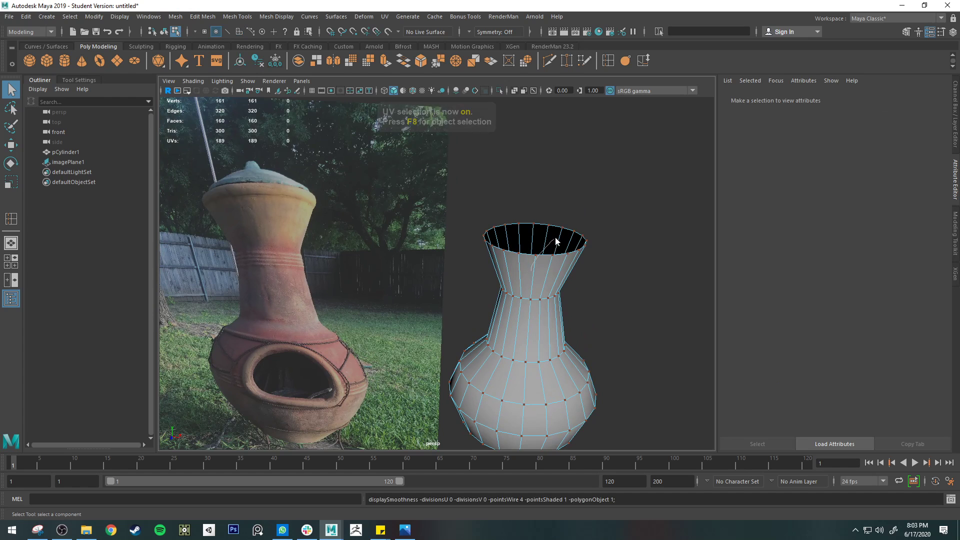
right_drag(555, 237, 559, 232)
key(3)
alt+drag(535, 272, 561, 286)
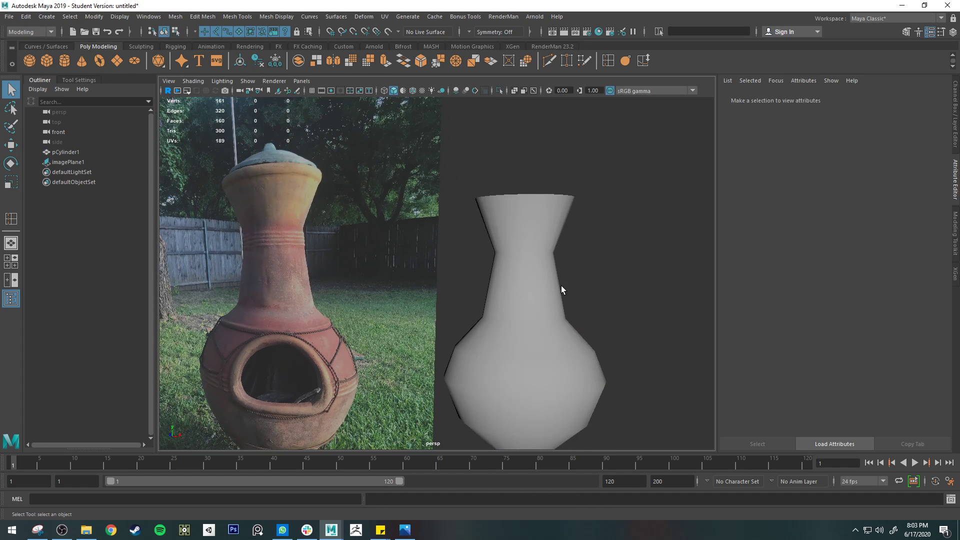
alt+middle_drag(583, 302, 603, 270)
alt+drag(603, 271, 612, 272)
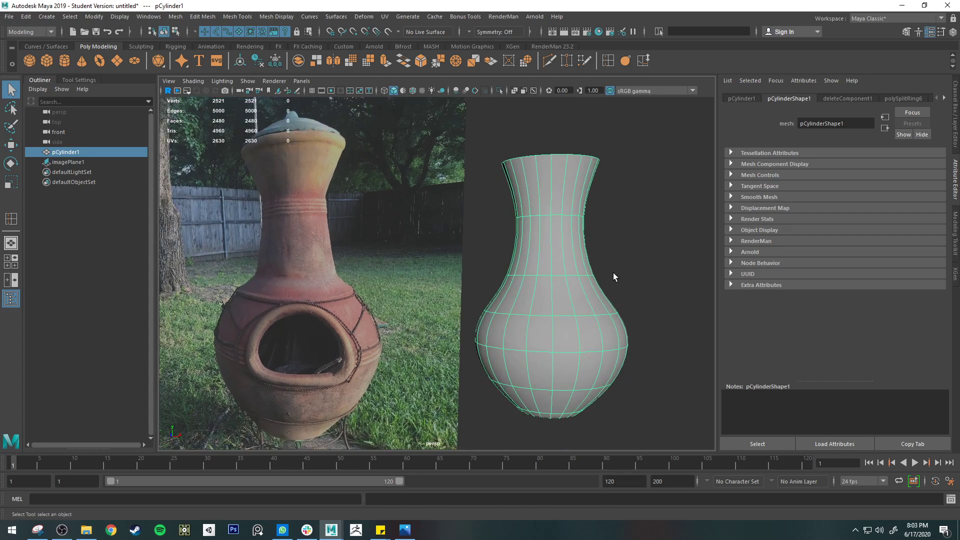
click(613, 273)
scroll(608, 283, down, 3)
alt+middle_drag(607, 286, 608, 266)
click(564, 293)
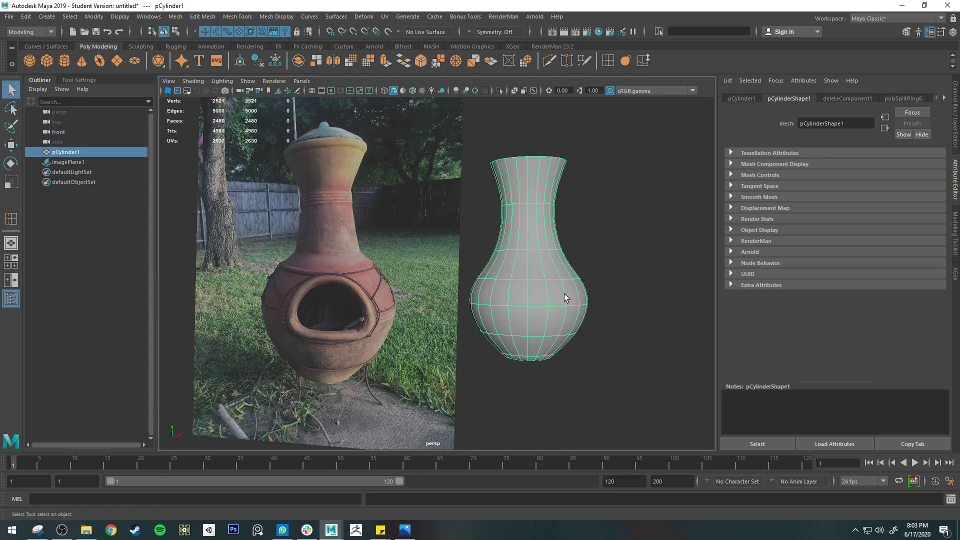
mouse_move(564, 293)
alt+mouse_down()
mouse_move(562, 279)
mouse_move(552, 305)
alt+mouse_up()
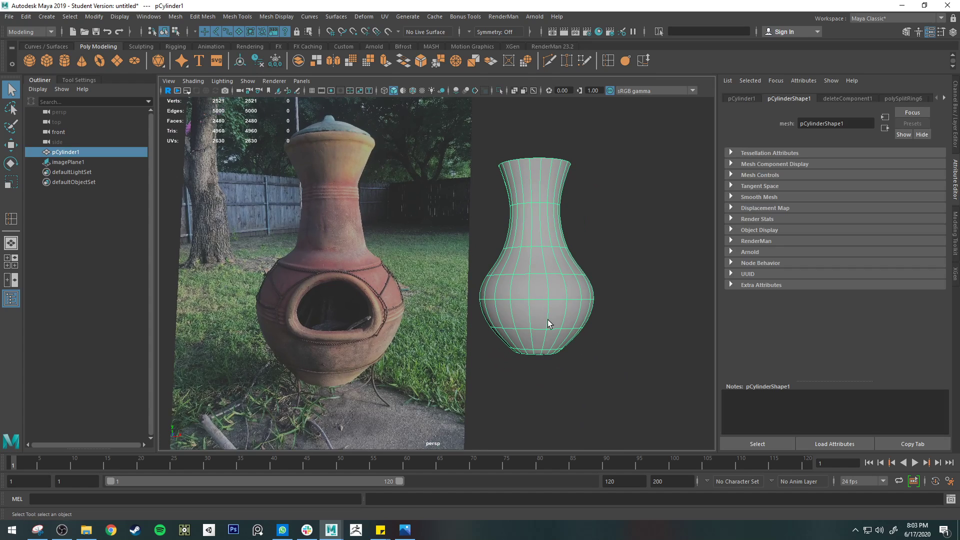
Switch to edge selection, select the loop below the belly's widest point, and return the mesh to unsmoothed display
right_drag(502, 250, 450, 254)
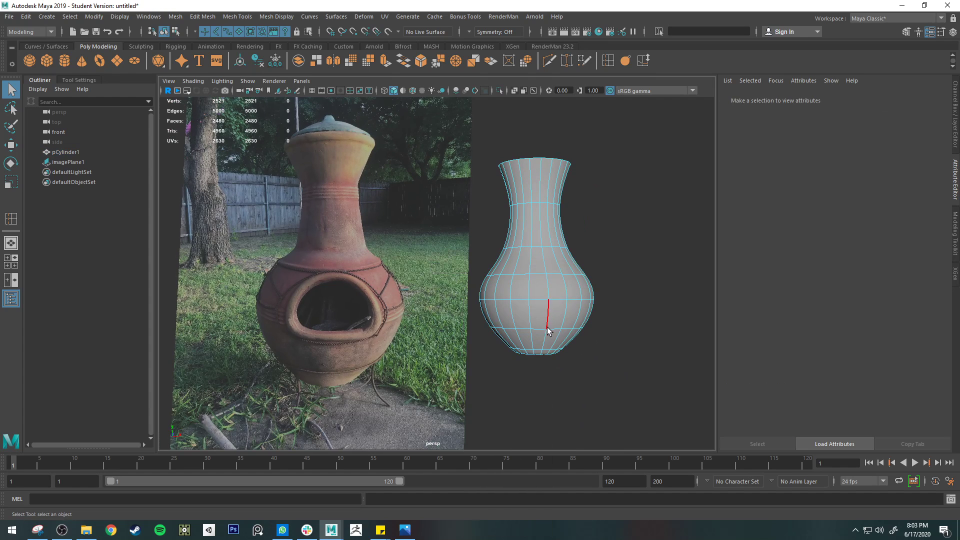
double_click(549, 329)
key(w)
key(r)
key(1)
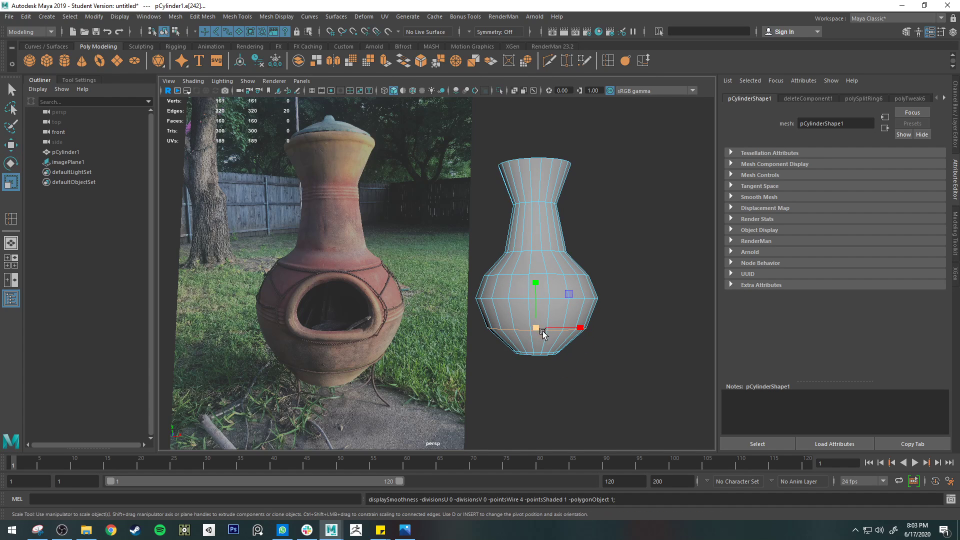
Adjust the heights of the upper, widest and lower belly edge loops to round out the unsmoothed mesh's profile
double_click(542, 274)
key(e)
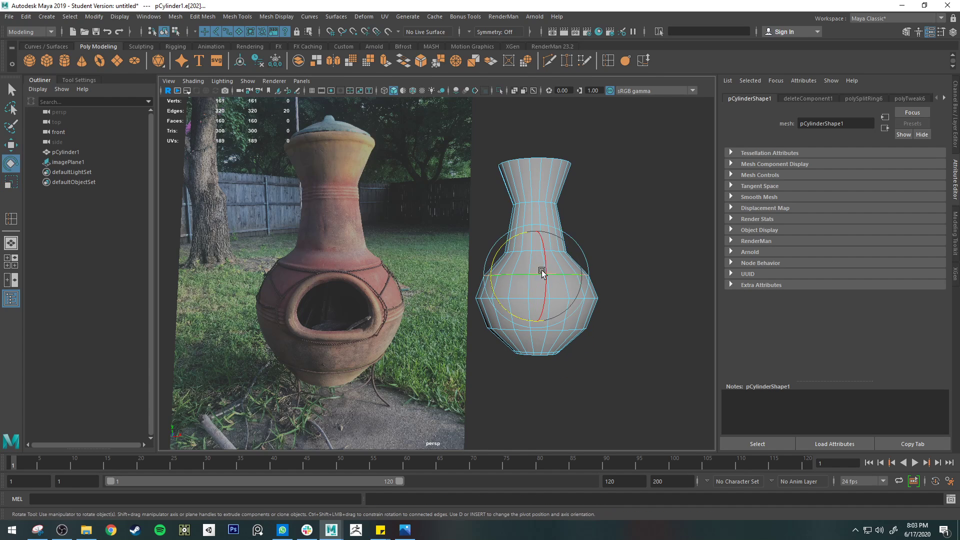
key(w)
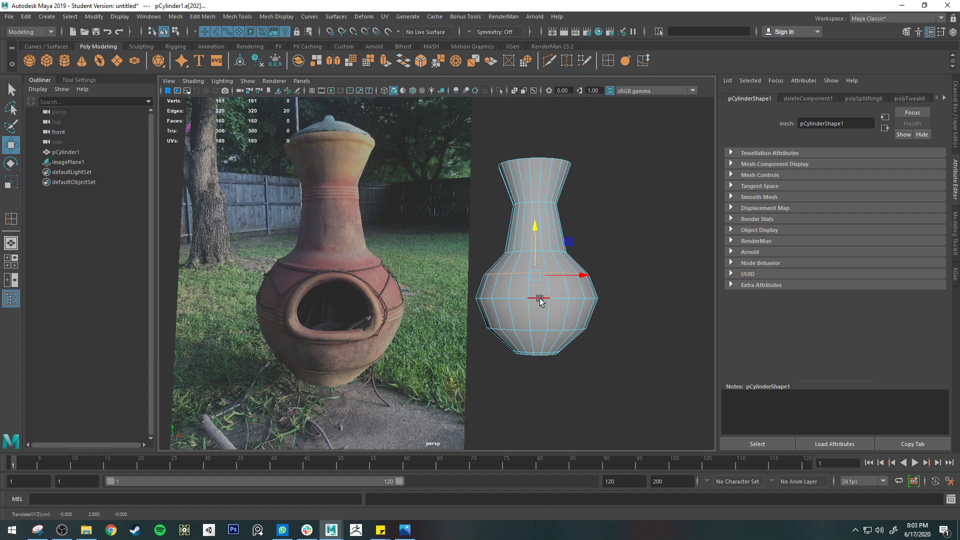
double_click(538, 300)
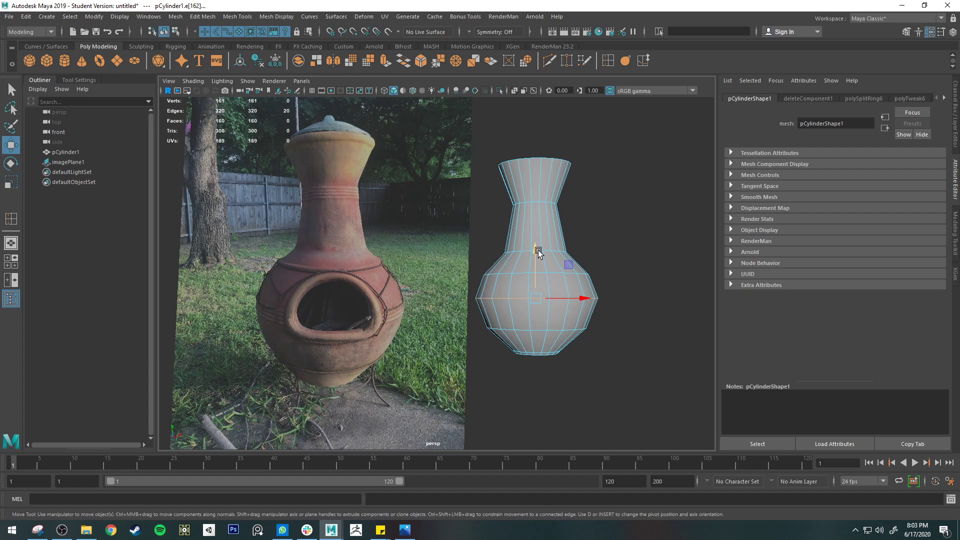
key(e)
key(r)
double_click(537, 329)
key(w)
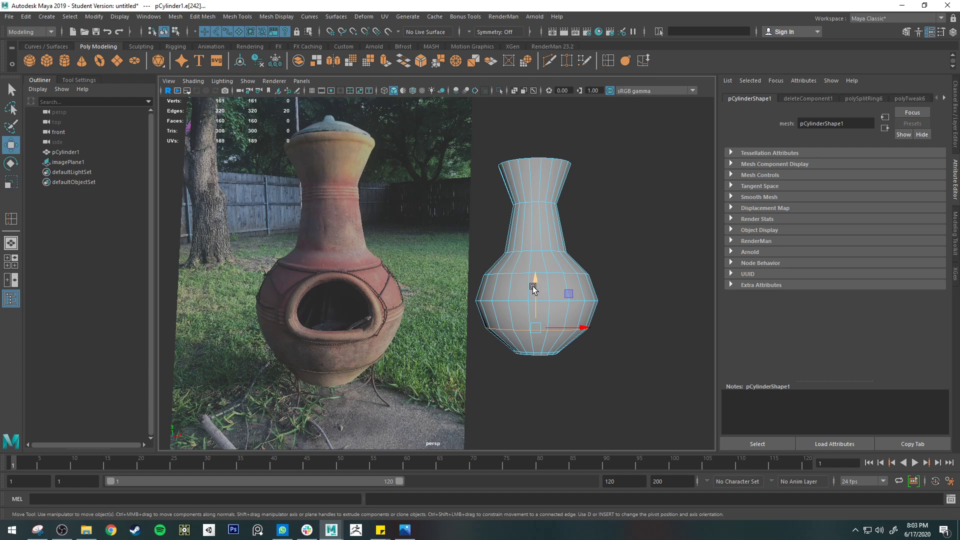
double_click(527, 300)
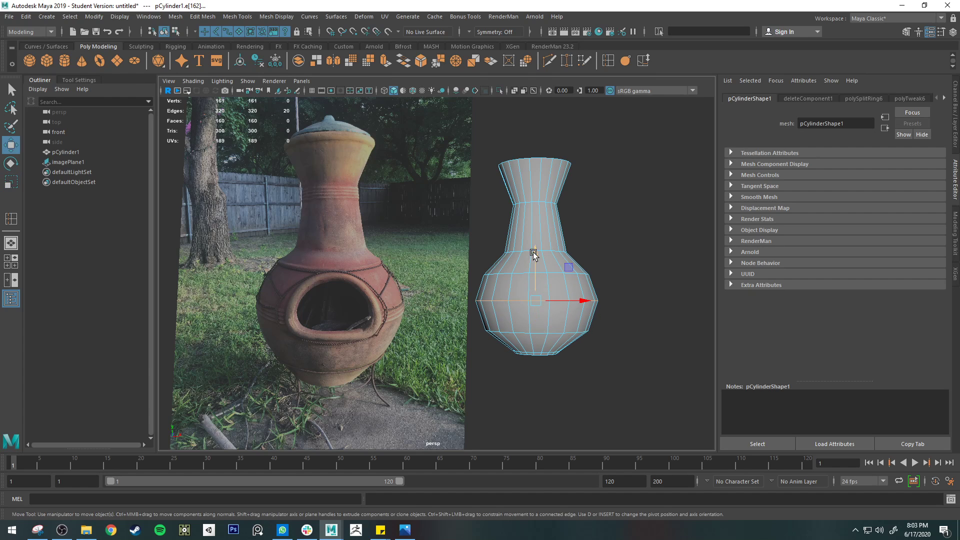
Preview the mesh smoothed in object selection, compare it with the reference photo, and return it to unsmoothed display
key(3)
key(q)
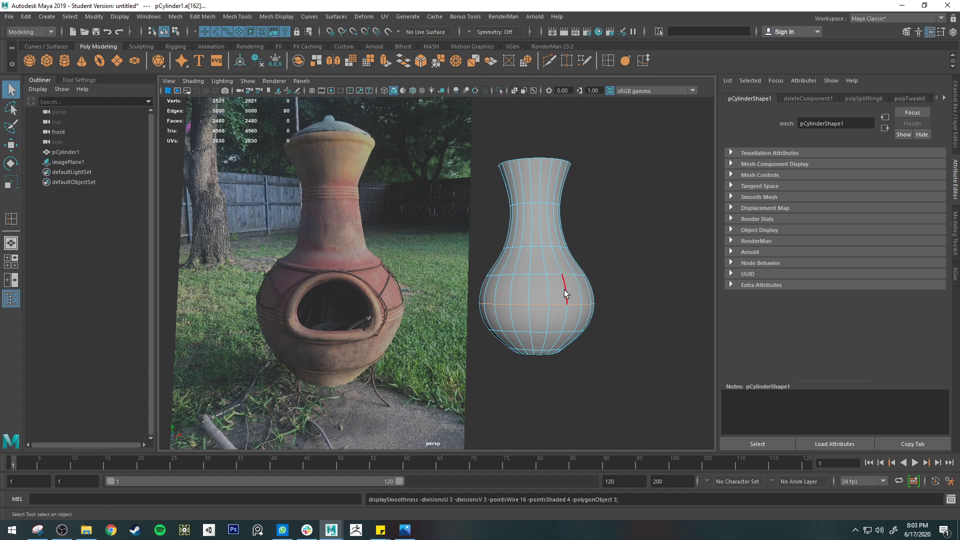
right_drag(564, 290, 615, 239)
click(652, 261)
alt+drag(649, 264, 650, 300)
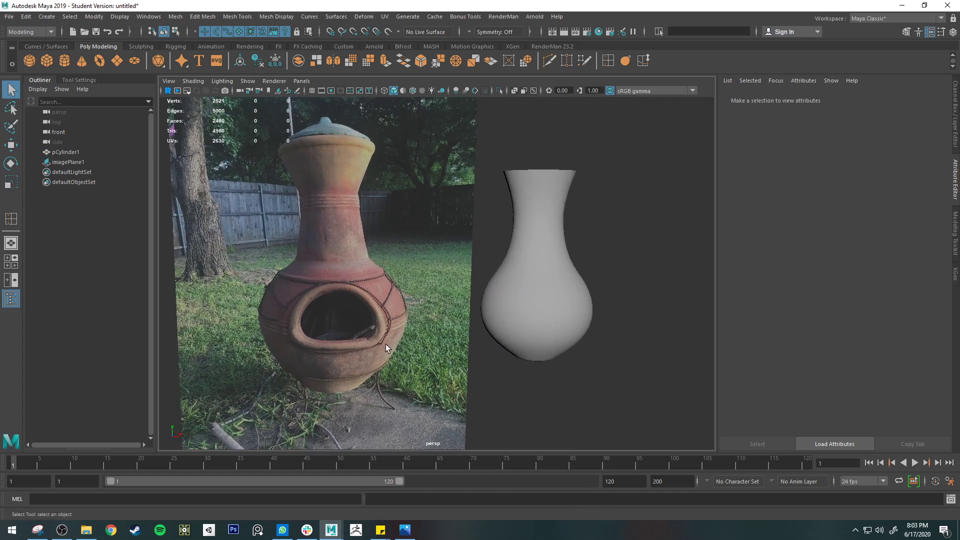
alt+drag(600, 361, 485, 325)
click(562, 289)
key(1)
Start the Multi-Cut tool on the chiminea mesh and set symmetry to Object X
scroll(478, 325, up, 3)
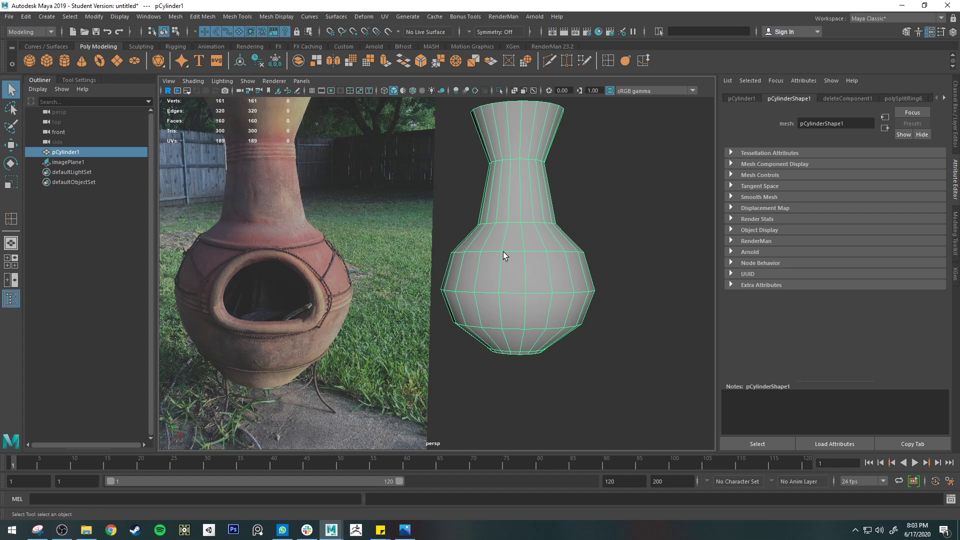
mouse_move(502, 268)
alt+mouse_down()
mouse_move(464, 245)
mouse_move(519, 266)
alt+mouse_up()
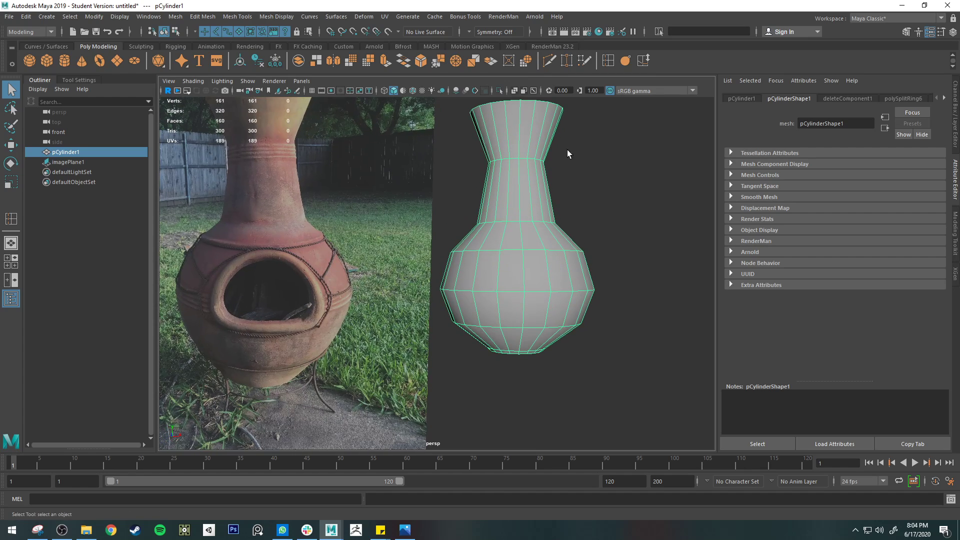
click(549, 61)
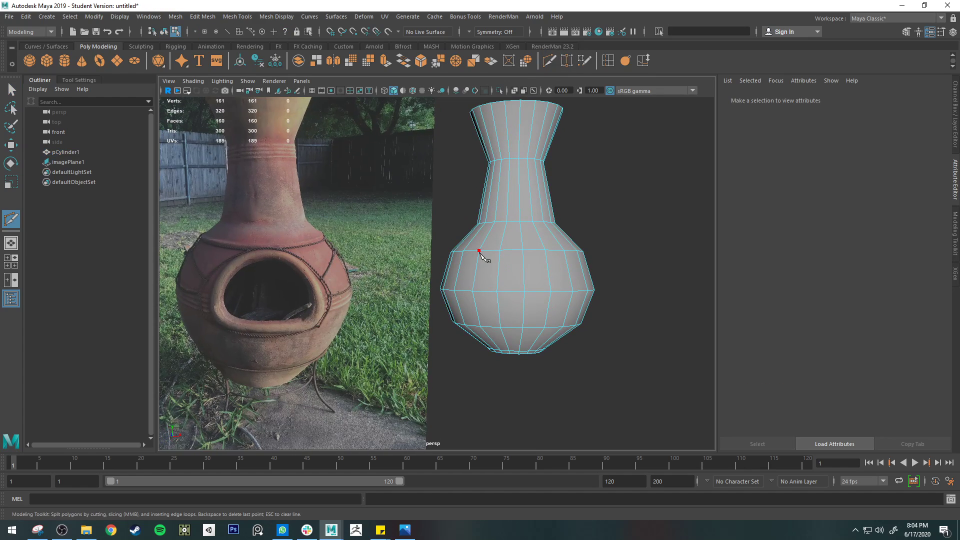
click(475, 32)
click(499, 45)
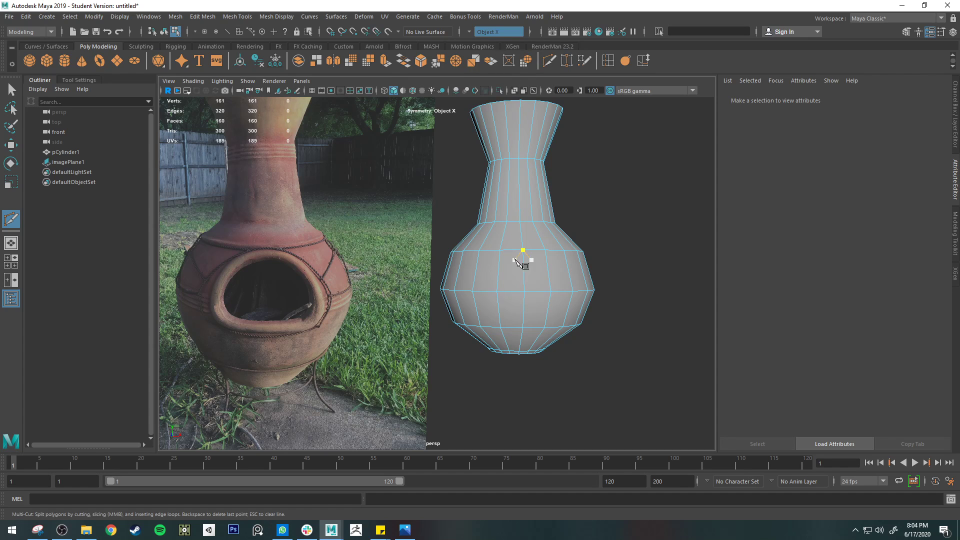
Place mirrored cut points for the firebox opening's upper arch, from the belly's front centre vertex down to the widest loop
click(523, 251)
click(499, 259)
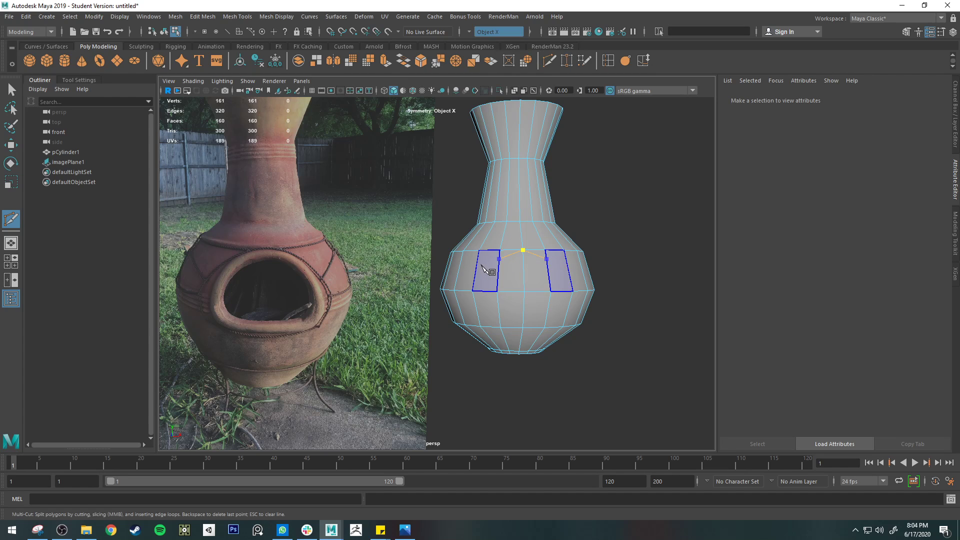
click(484, 268)
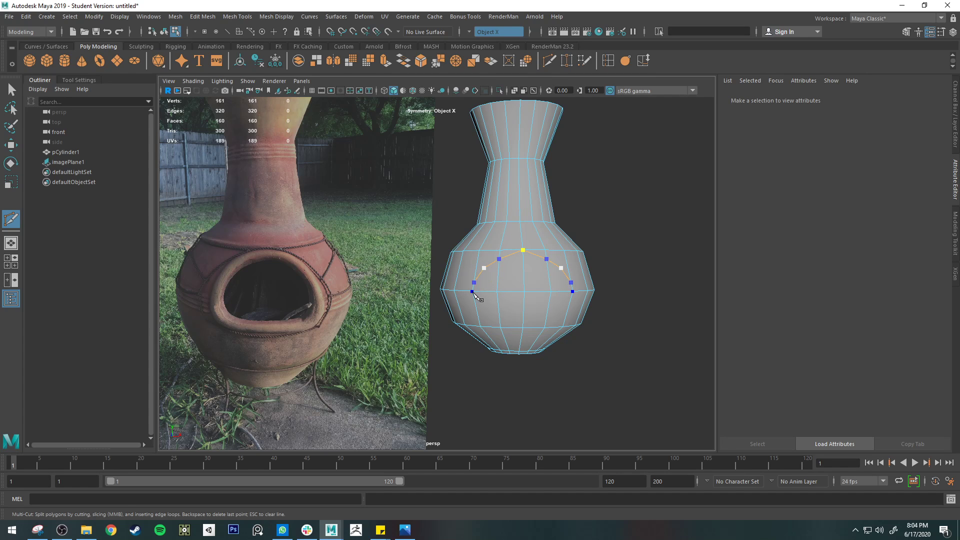
click(472, 292)
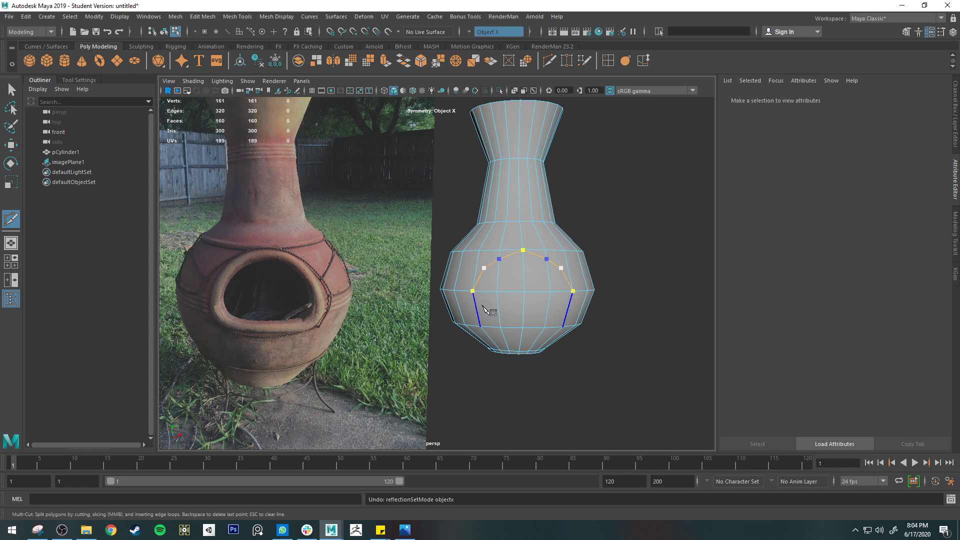
Continue the mirrored cut through the faces below the widest loop, close the opening's outline at the bottom centre, and apply it
click(475, 306)
scroll(505, 305, up, 5)
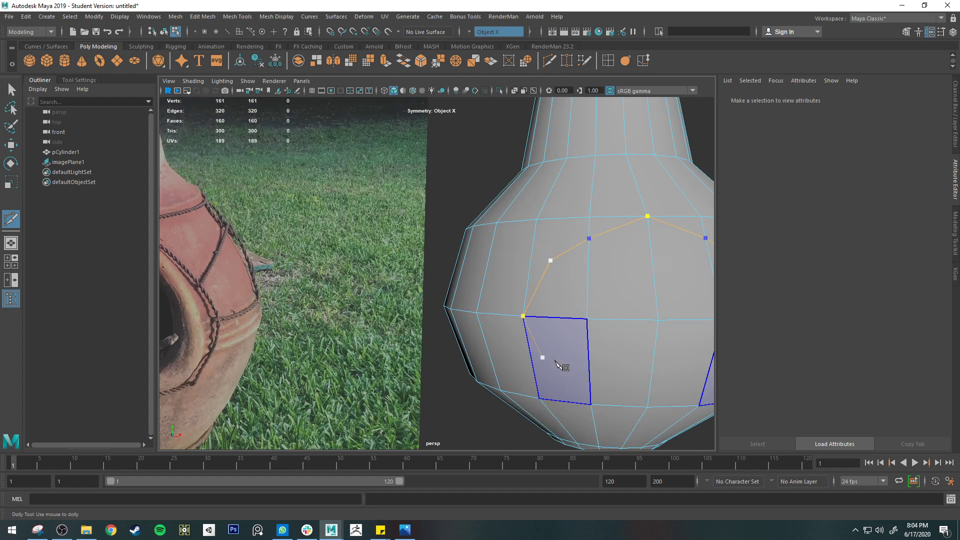
scroll(561, 369, down, 5)
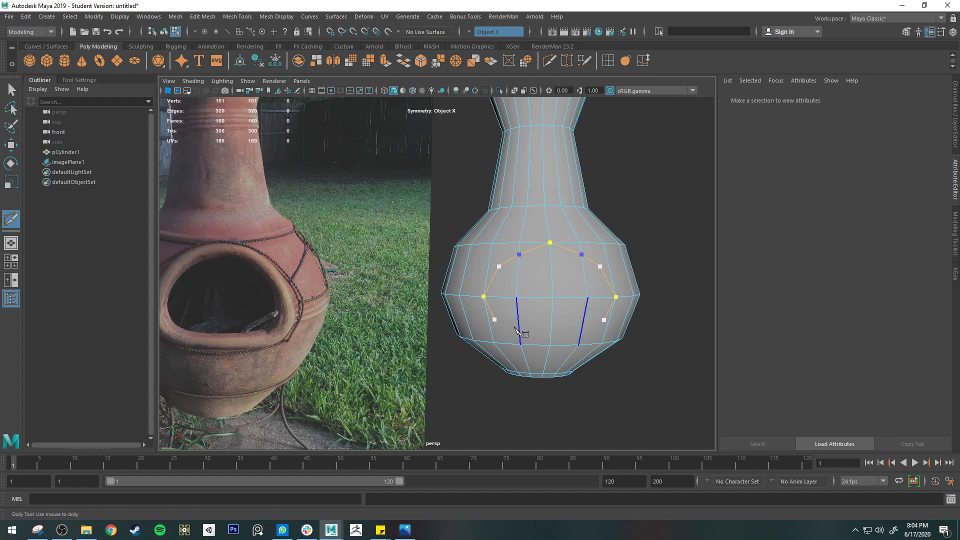
click(519, 327)
click(552, 325)
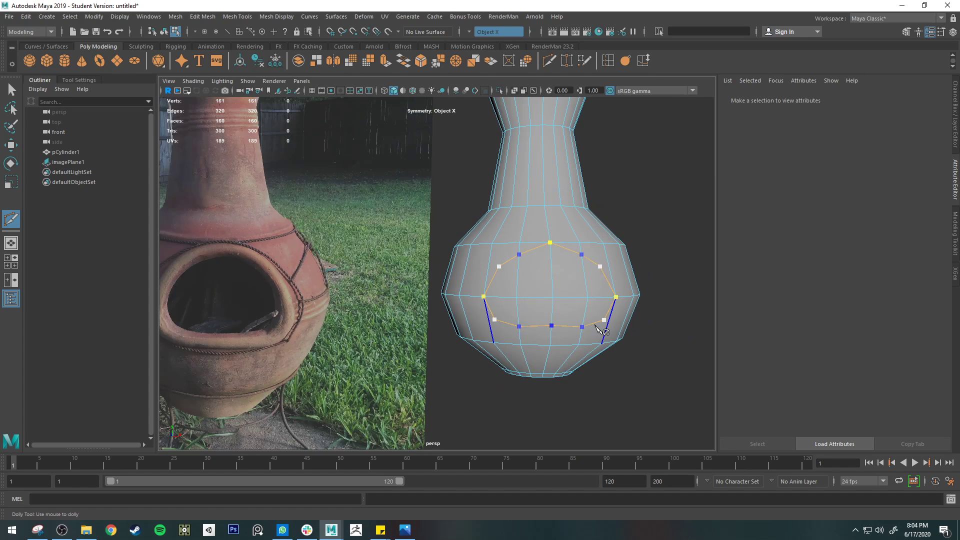
right_click(542, 325)
key(q)
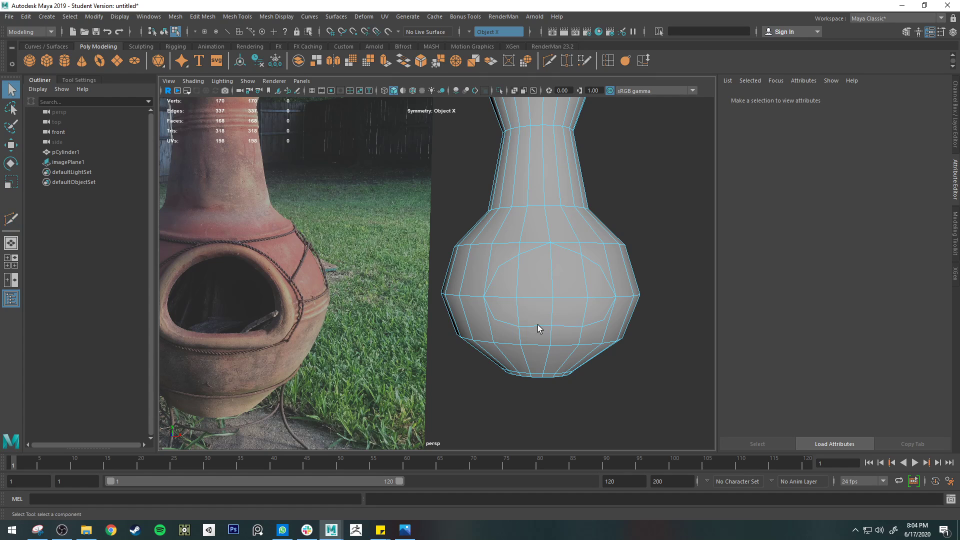
Select the two bottom centre edges of the opening's outline and try to flatten them vertically with Scale
click(538, 325)
click(543, 326)
key(e)
key(r)
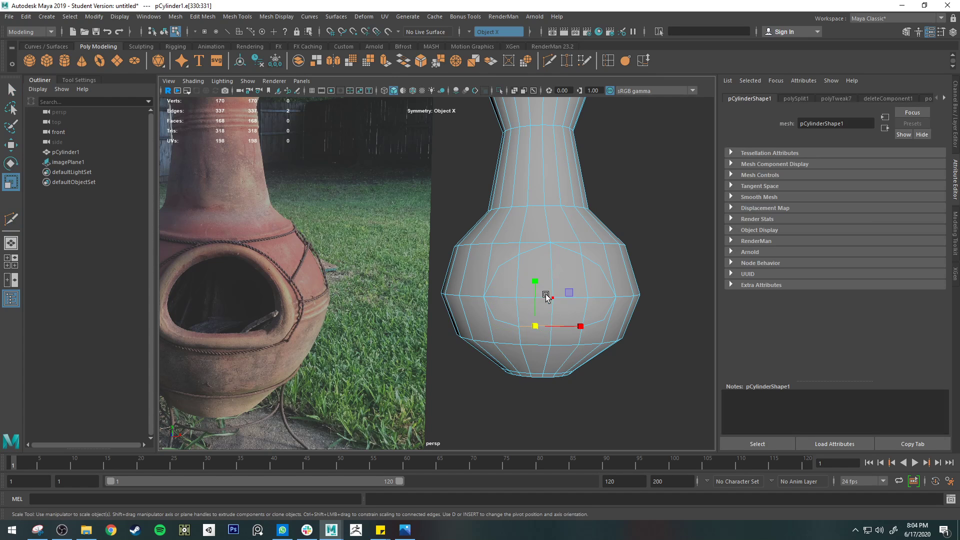
click(535, 281)
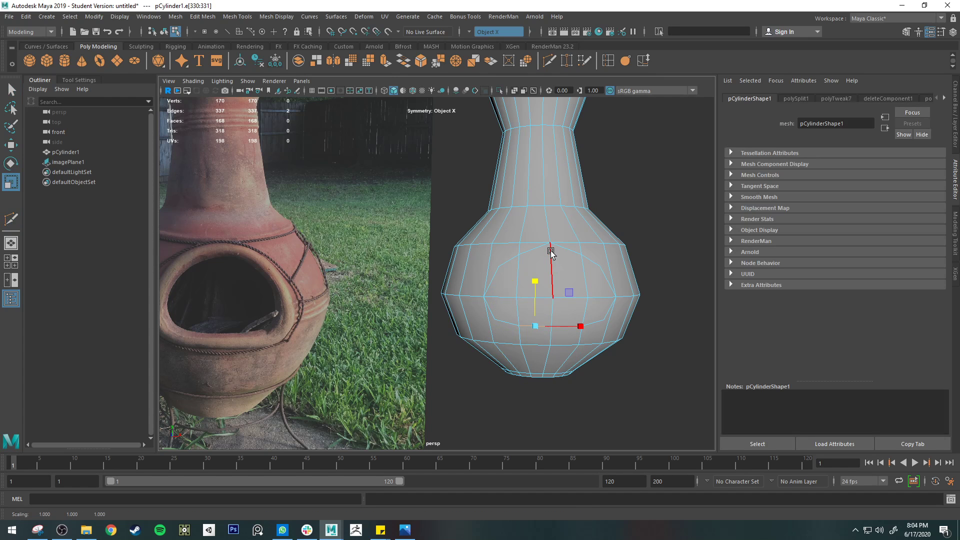
alt+drag(568, 295, 588, 301)
key(q)
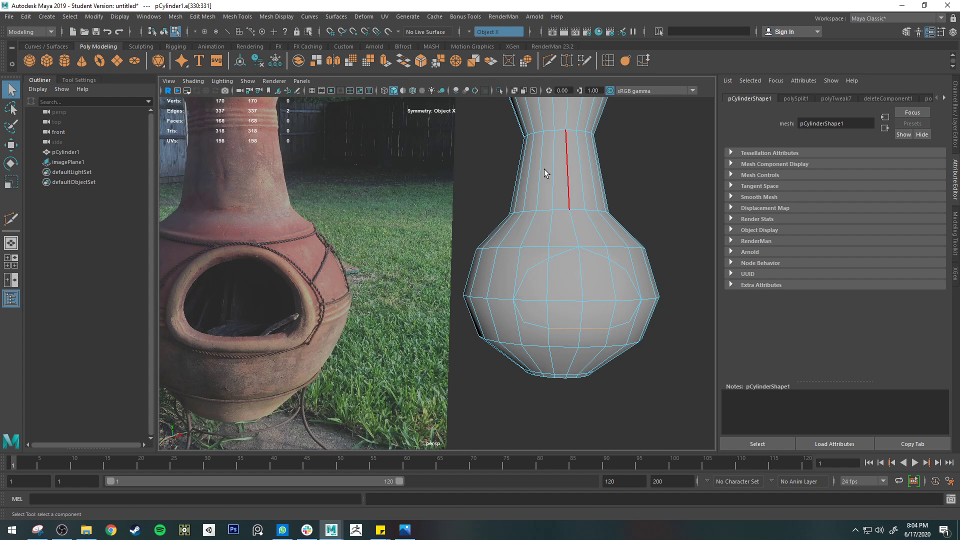
Cut mirrored edges joining the opening's upper side corners to the nearest vertices on the upper belly loop
scroll(545, 264, up, 3)
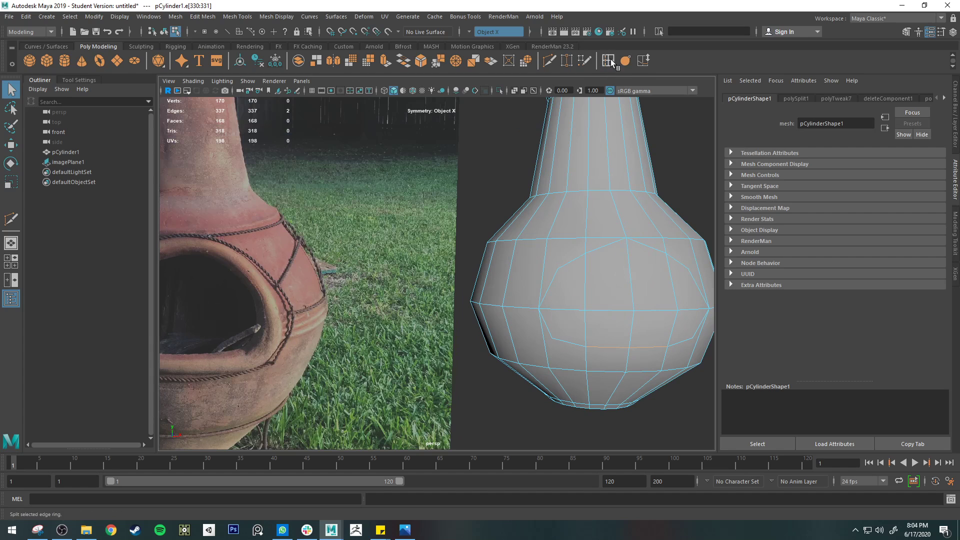
click(549, 60)
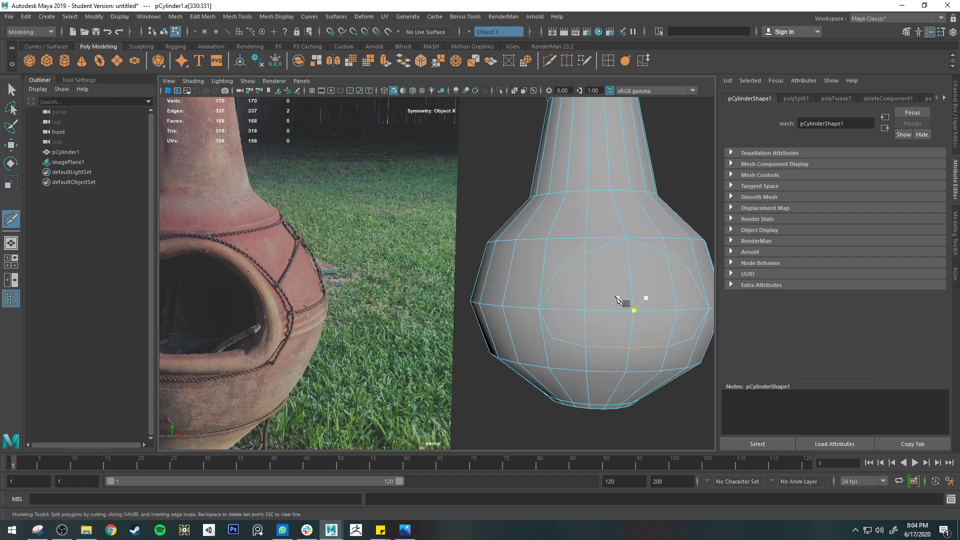
click(557, 269)
click(547, 240)
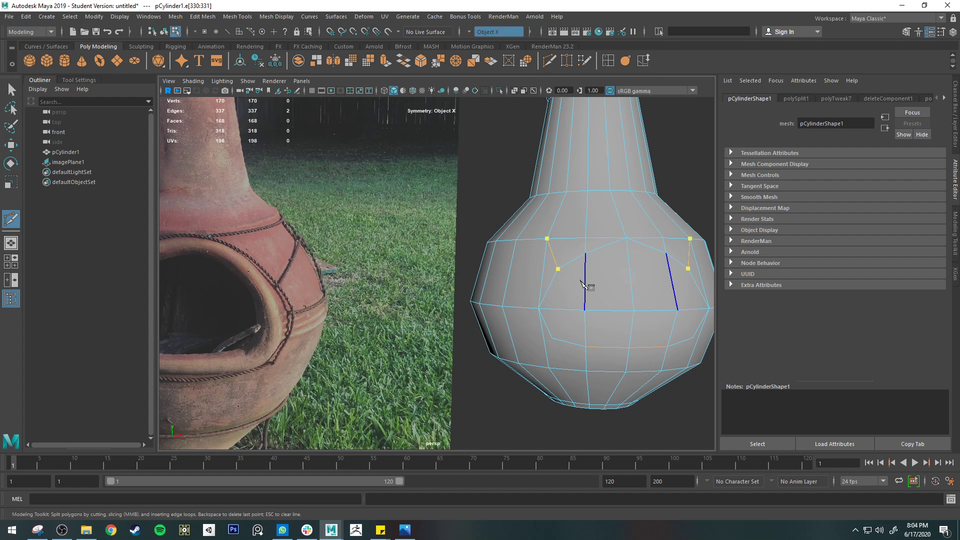
key(Return)
Insert an edge loop around the belly's sides and back, level with the opening's upper side corners
alt+drag(588, 286, 606, 292)
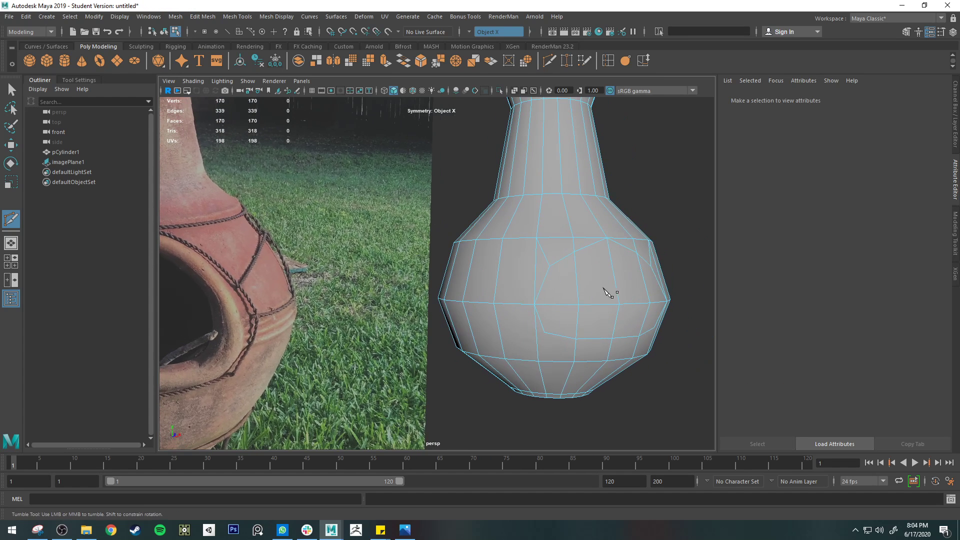
ctrl+click(532, 270)
alt+drag(574, 289, 606, 320)
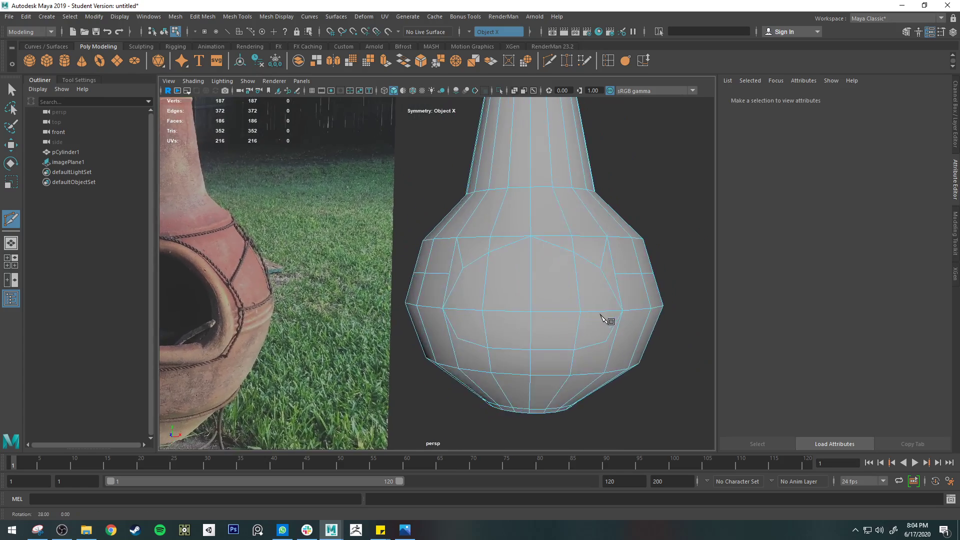
click(583, 245)
click(540, 229)
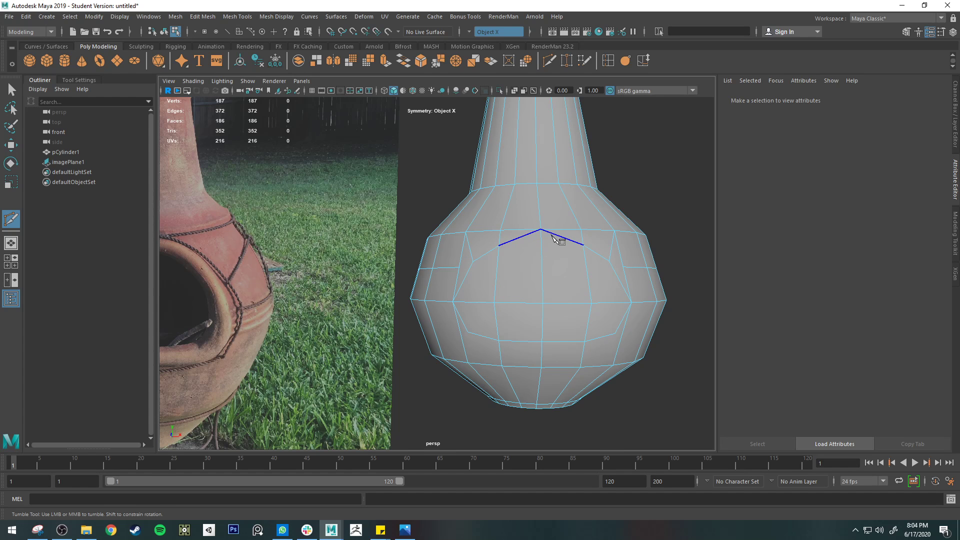
key(q)
Cut mirrored edges from the arch vertices beside the opening's peak to a centre point just below the upper belly loop
scroll(547, 235, up, 3)
alt+middle_drag(569, 218, 494, 240)
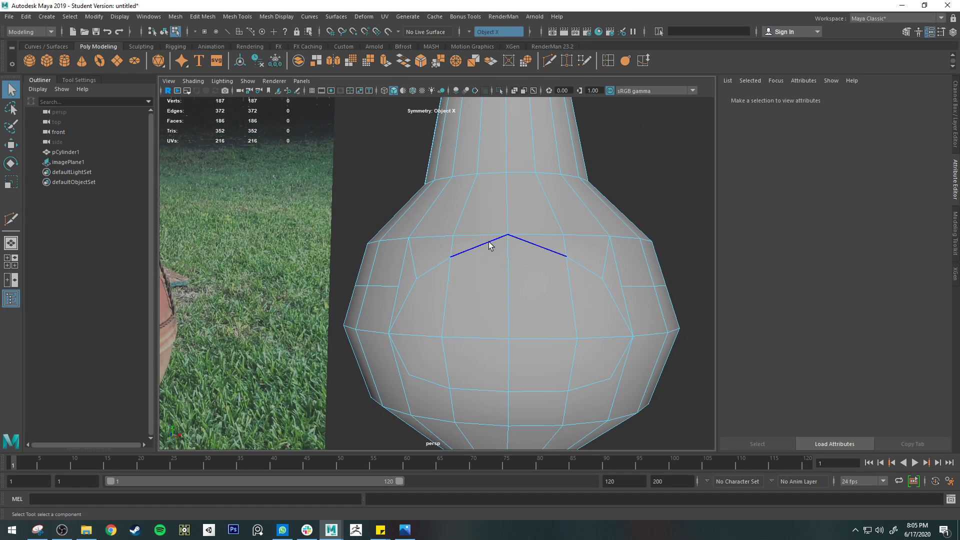
click(548, 60)
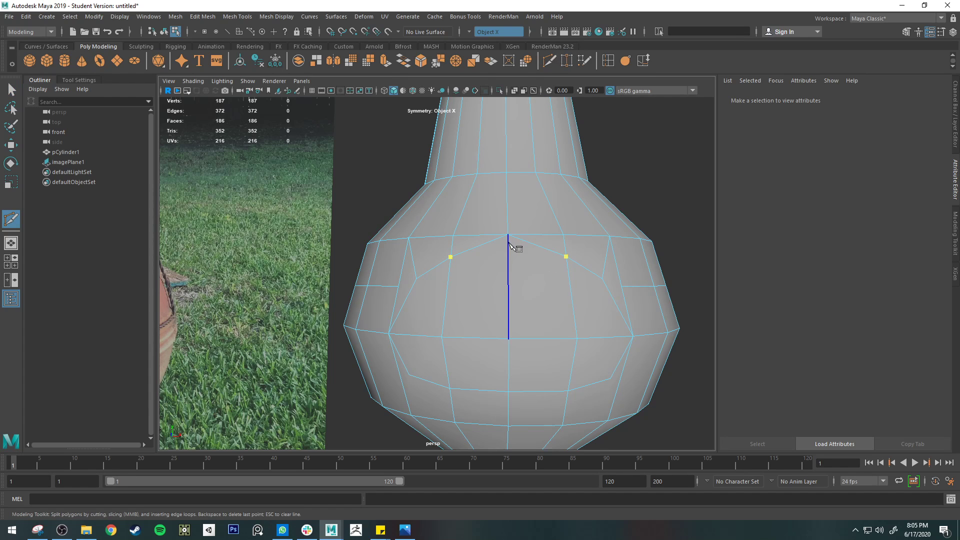
click(508, 239)
key(q)
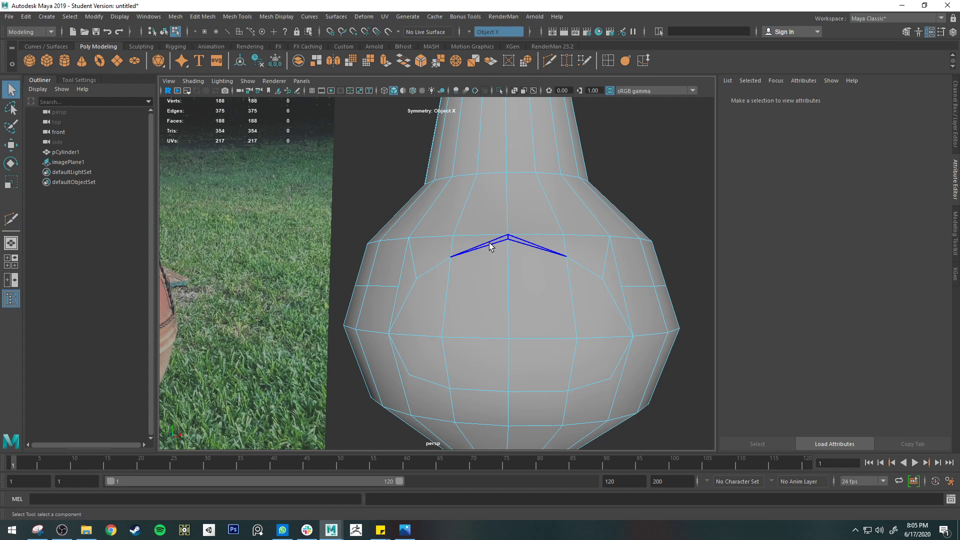
Switch to edge selection and delete the original pair of arch edges meeting at the upper belly loop
click(489, 243)
right_drag(495, 243, 496, 203)
click(491, 240)
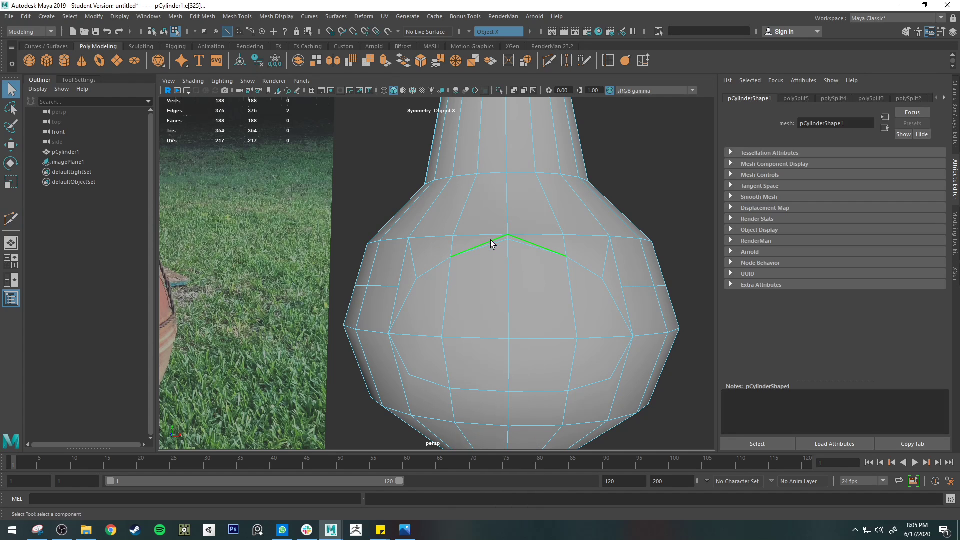
key(Delete)
mouse_move(439, 253)
right_down()
mouse_move(436, 311)
mouse_move(438, 270)
right_up()
click(429, 325)
alt+drag(436, 354, 542, 265)
click(608, 62)
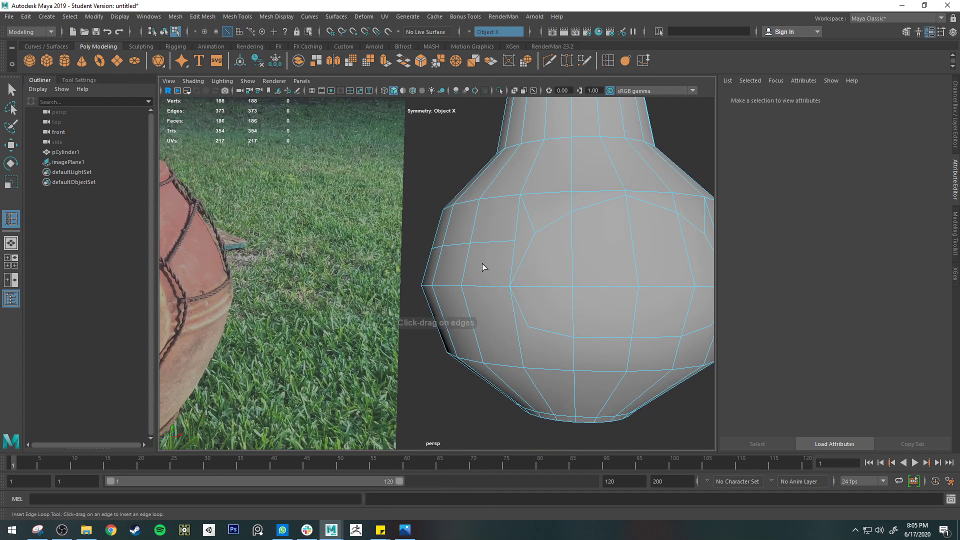
alt+drag(604, 309, 579, 314)
key(q)
right_drag(526, 255, 526, 278)
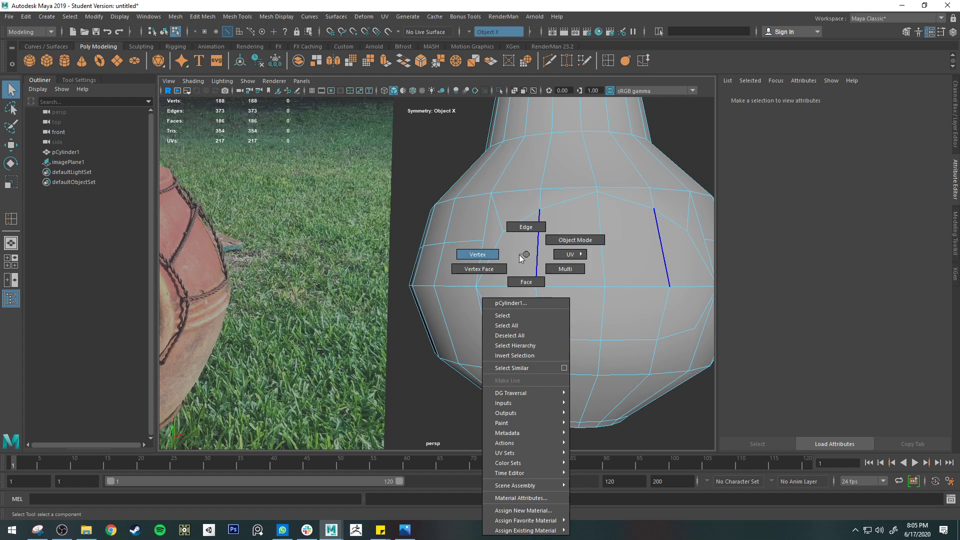
Cut mirrored edges from the opening's lower corners to the loop below, and add an edge loop around the belly at corner height
click(549, 61)
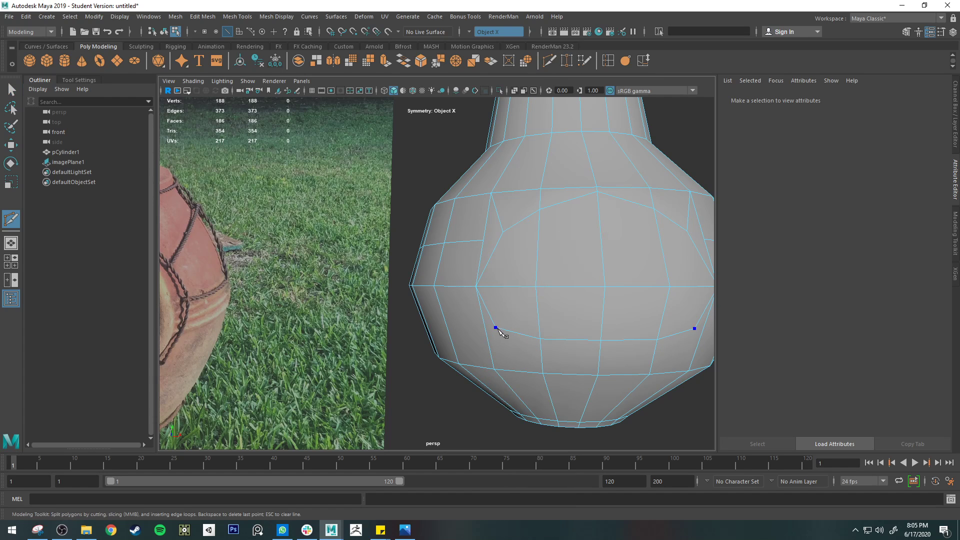
click(496, 329)
ctrl+click(484, 330)
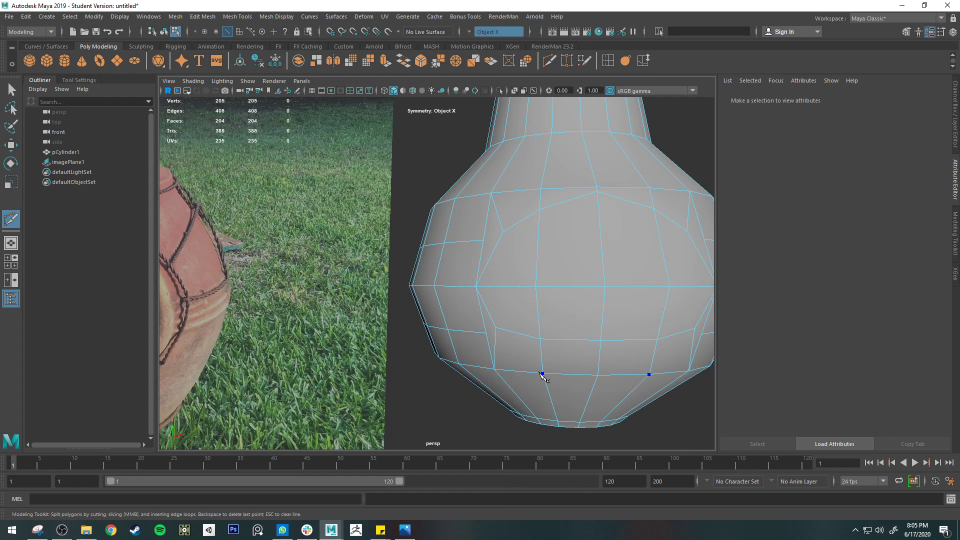
Leave the cutting tool and examine the belly and its opening edges in smooth preview from several angles
key(q)
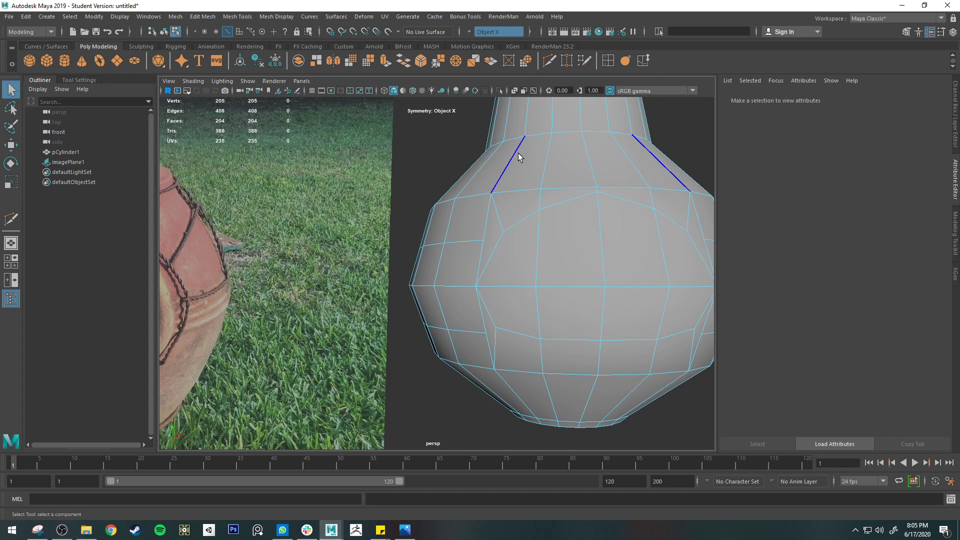
alt+drag(523, 170, 602, 211)
alt+middle_drag(601, 211, 497, 216)
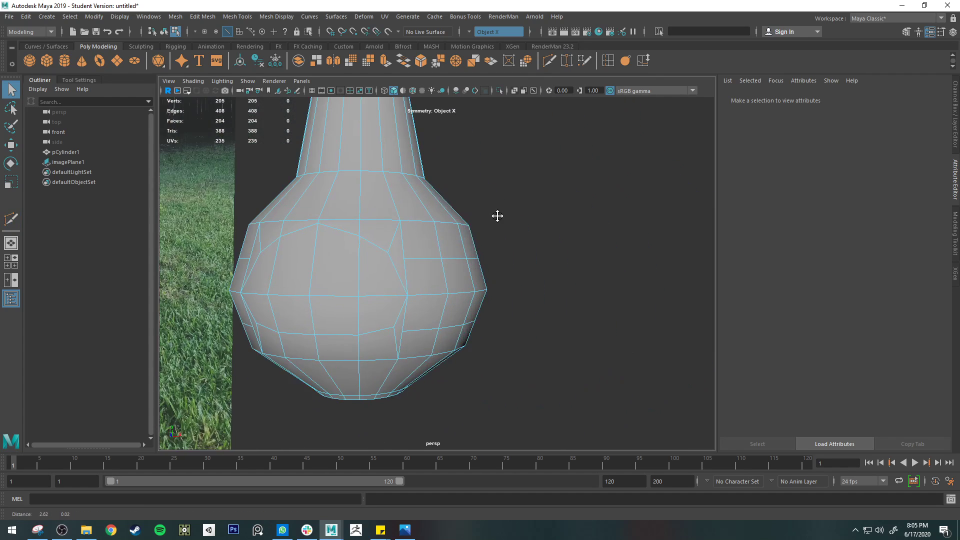
scroll(459, 244, up, 4)
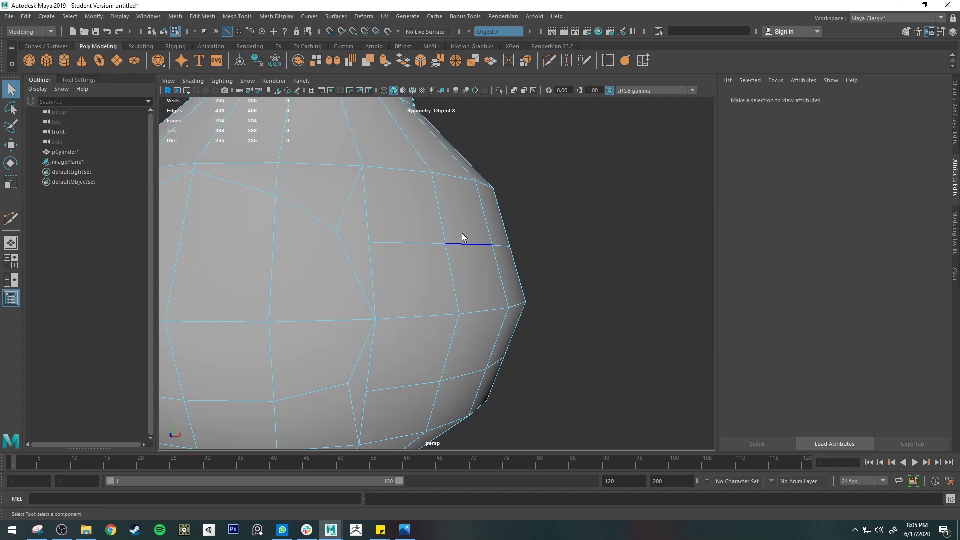
key(3)
mouse_move(514, 222)
right_down()
mouse_move(520, 213)
mouse_move(530, 222)
right_up()
scroll(584, 261, down, 3)
mouse_move(584, 262)
alt+mouse_down()
mouse_move(610, 265)
mouse_move(608, 280)
mouse_move(572, 273)
alt+mouse_up()
Switch to object selection and assign a new Phong material to the chiminea
alt+drag(455, 263, 501, 284)
right_drag(432, 254, 447, 510)
click(433, 253)
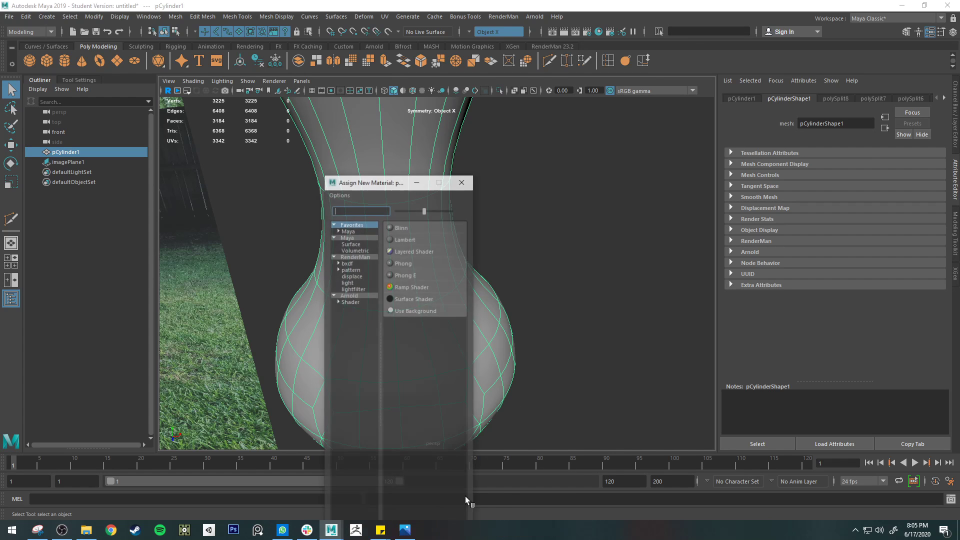
click(414, 263)
alt+middle_drag(505, 274, 596, 260)
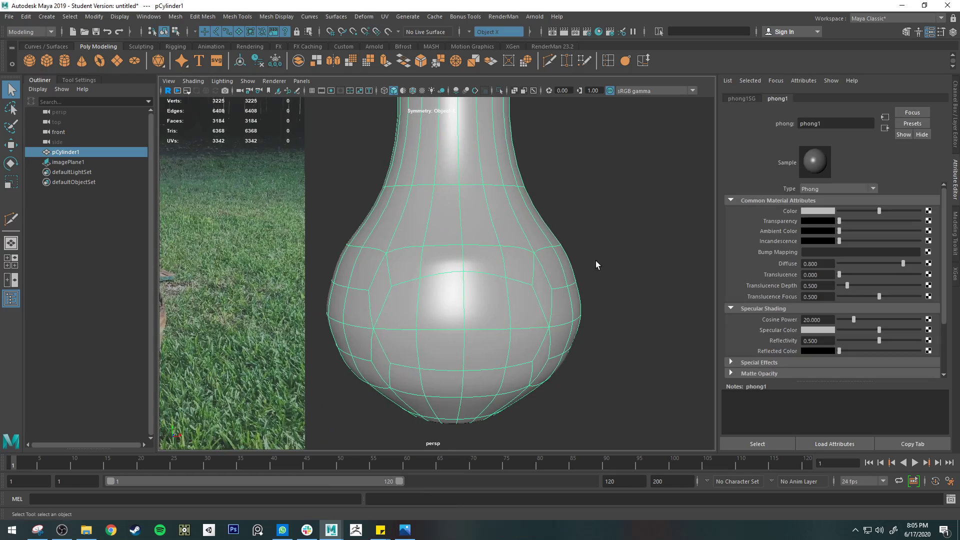
Compare the smoothed and unsmoothed mesh around the belly's opening to check the shading, ending in the unsmoothed display
click(595, 260)
alt+drag(595, 260, 516, 285)
click(515, 284)
key(1)
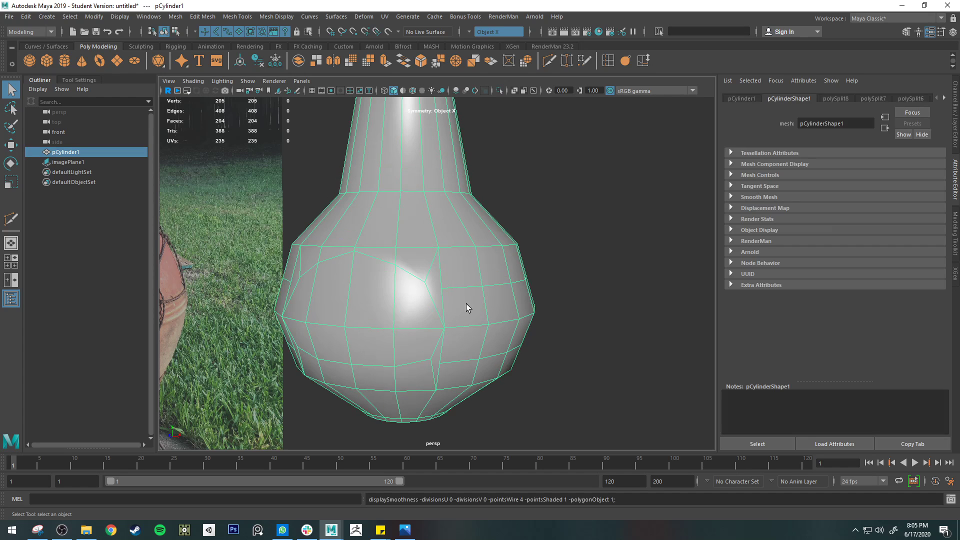
key(3)
alt+drag(450, 361, 504, 228)
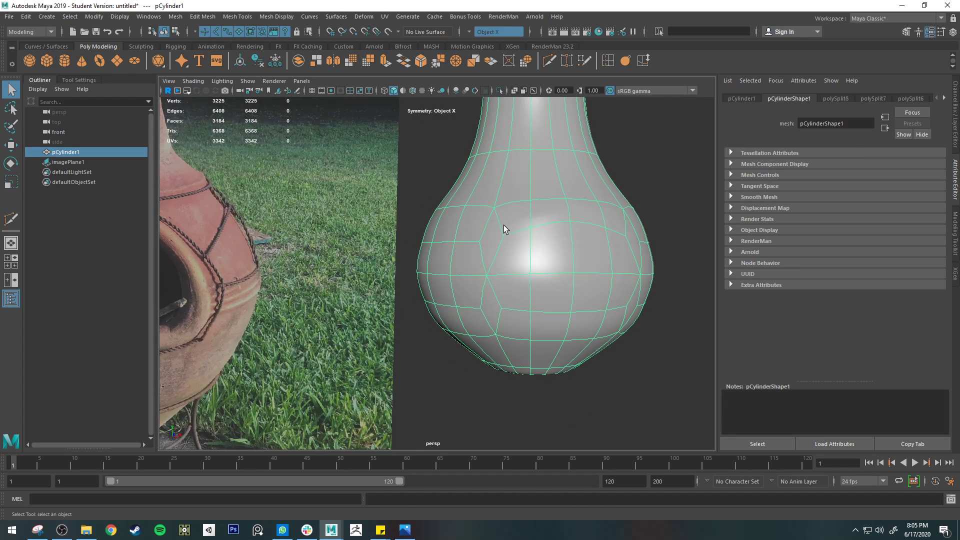
key(1)
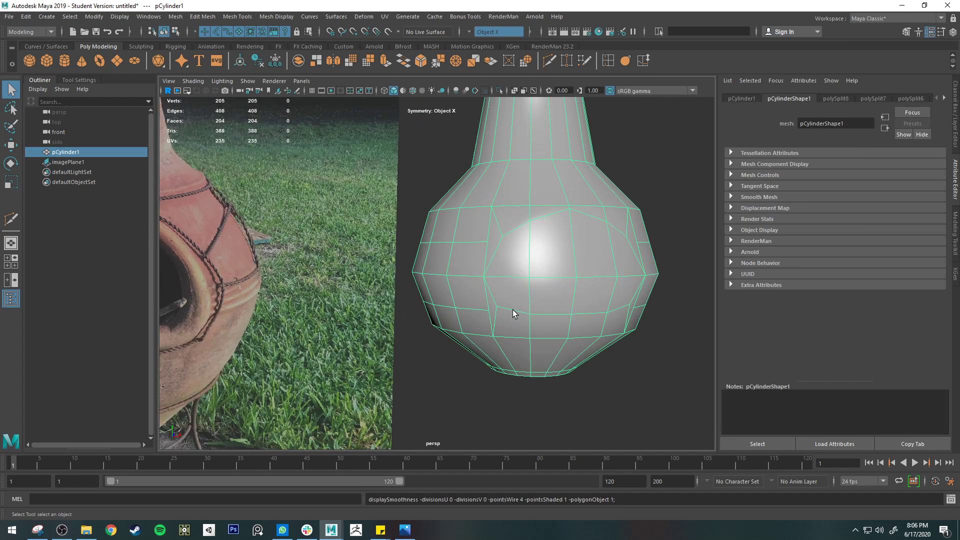
Merge the arch's upper side corner vertices with the adjacent end vertices of the side edge loop on both sides
scroll(510, 235, up, 2)
right_drag(505, 229, 484, 229)
click(526, 224)
alt+middle_drag(574, 250, 518, 256)
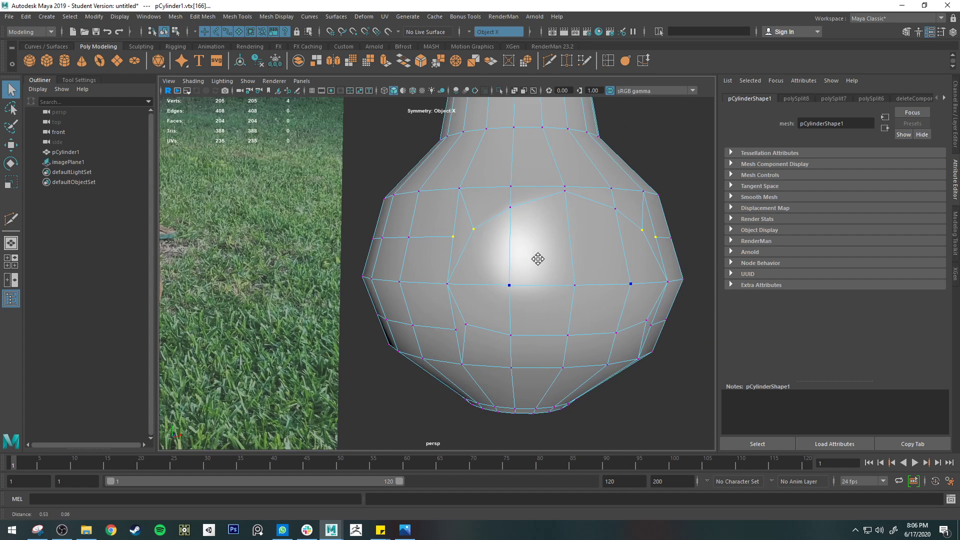
click(454, 61)
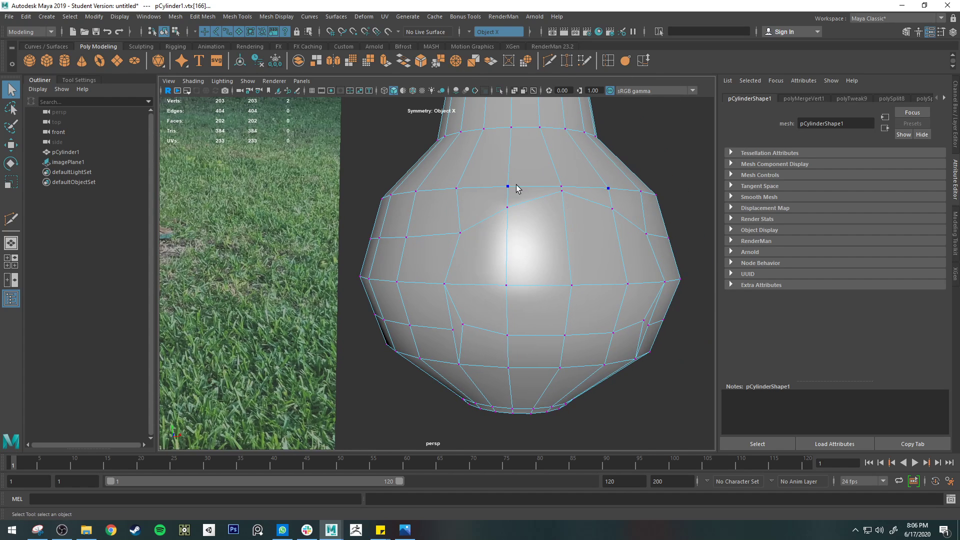
Move the mirrored upper side corner vertices of the arch slightly upward
click(461, 232)
key(w)
drag(460, 232, 461, 228)
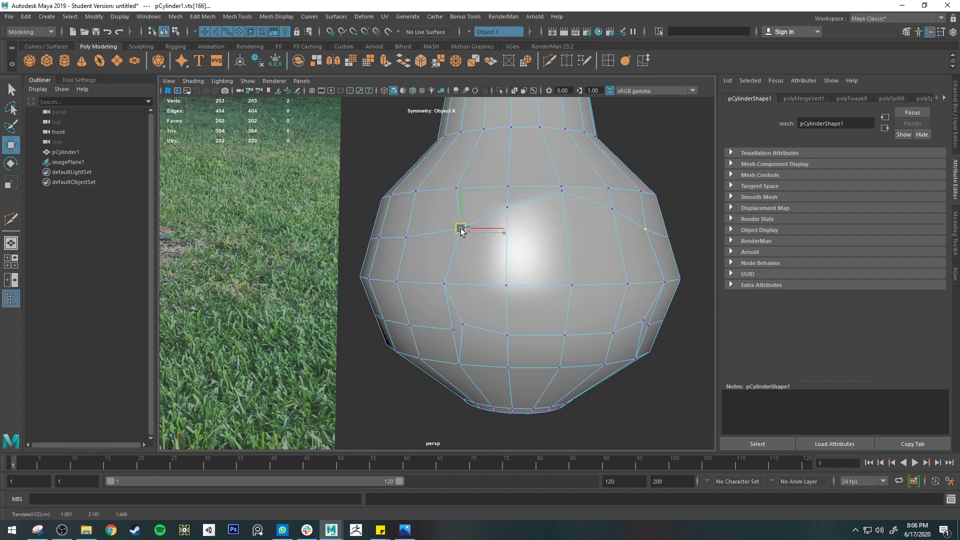
Merge the opening's lower corner vertices with the adjacent end vertices of the lower side loop on both sides
mouse_move(556, 239)
alt+mouse_down()
mouse_move(538, 235)
mouse_move(558, 230)
alt+mouse_up()
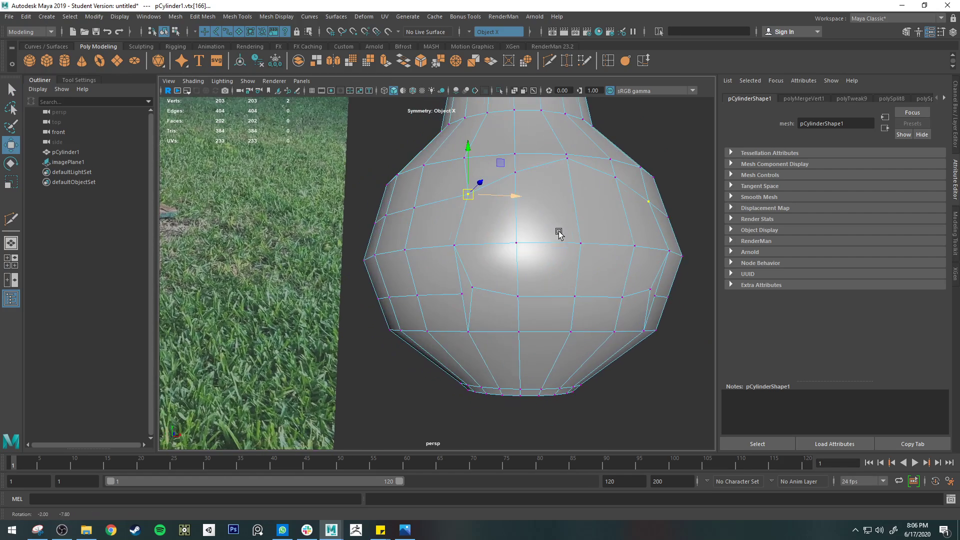
click(472, 288)
shift+click(514, 173)
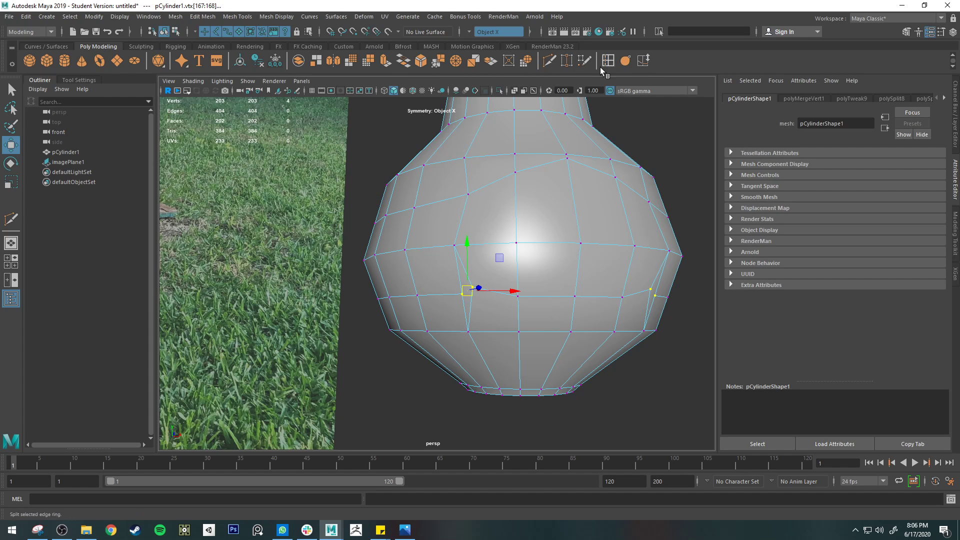
click(455, 61)
Select the mirrored faces inside the arched firebox opening, from the arch peak to the lower opening edge
alt+drag(602, 320, 579, 325)
key(q)
right_drag(522, 254, 521, 284)
alt+drag(467, 268, 570, 273)
click(476, 259)
shift+click(537, 243)
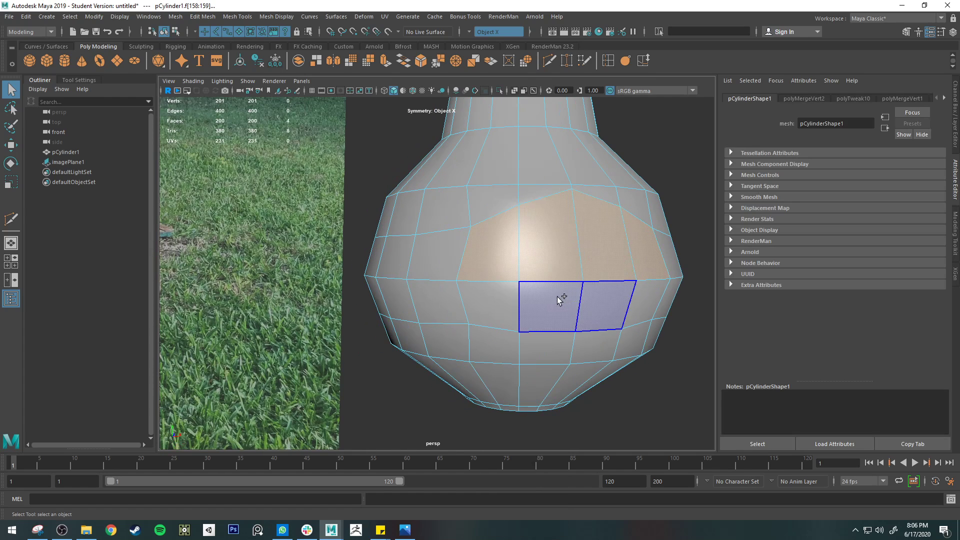
shift+click(558, 296)
shift+click(499, 304)
alt+drag(645, 314, 611, 309)
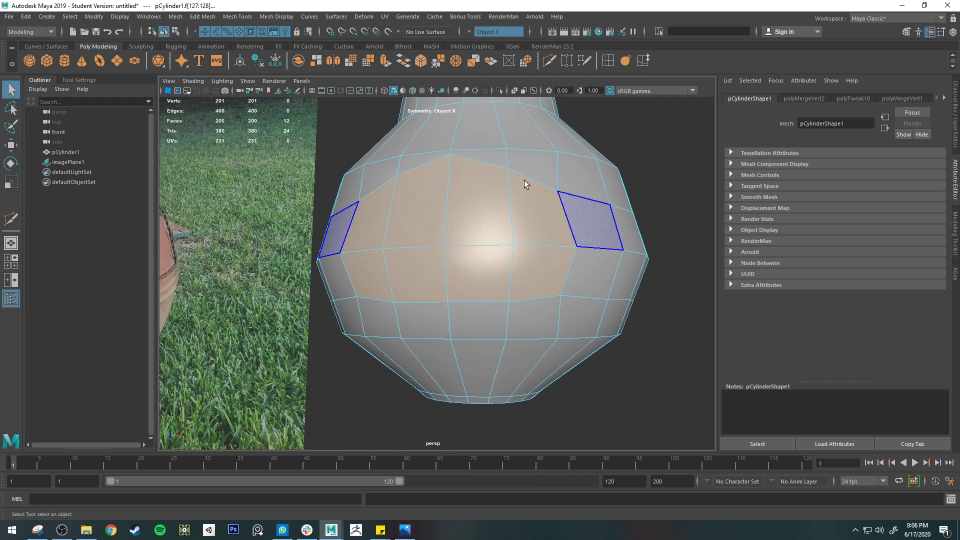
Switch to edge selection and insert an edge loop around the lower belly, just above the base
alt+drag(523, 180, 641, 215)
right_drag(622, 233, 605, 219)
alt+drag(605, 219, 540, 235)
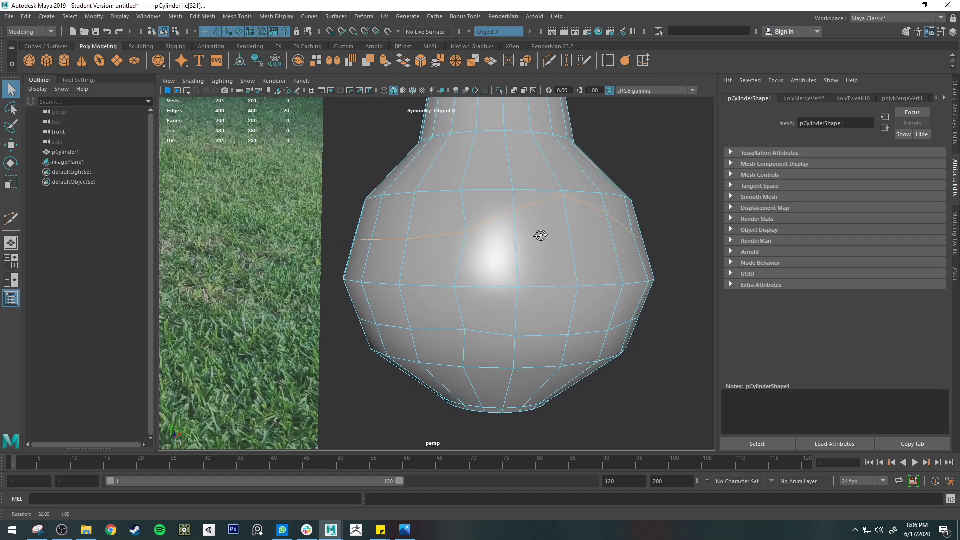
click(608, 61)
click(540, 395)
Turn symmetry off and scale the new lower belly loop outward to round the bottom
key(r)
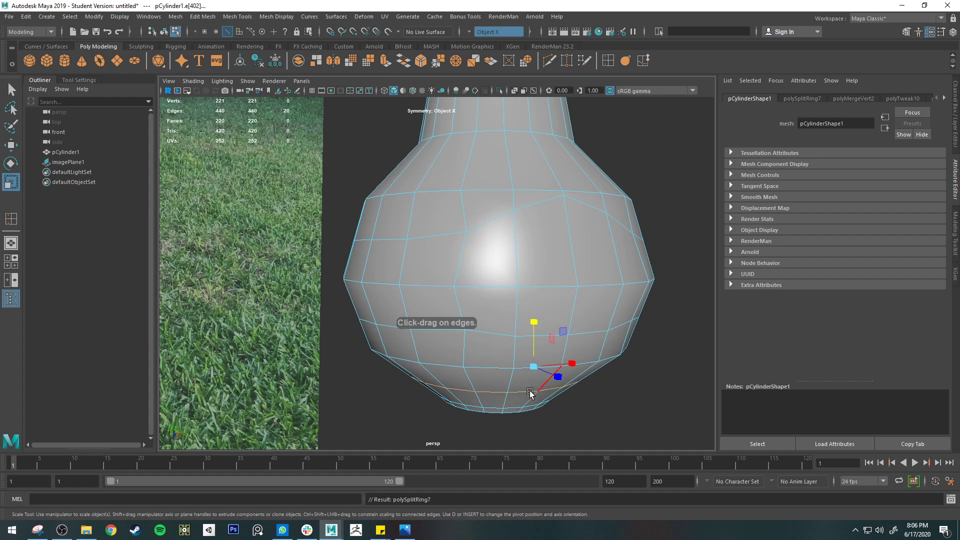
alt+drag(535, 364, 555, 283)
click(78, 80)
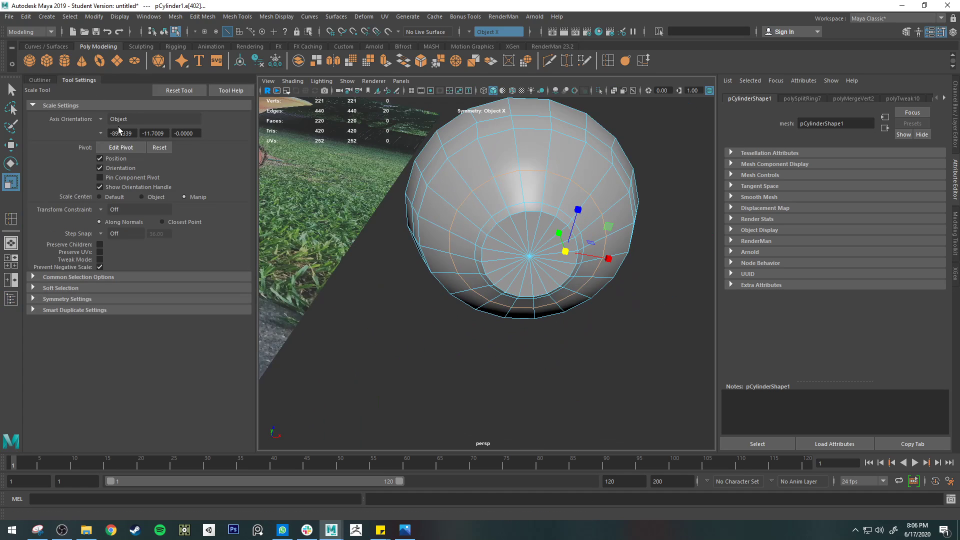
key(q)
key(e)
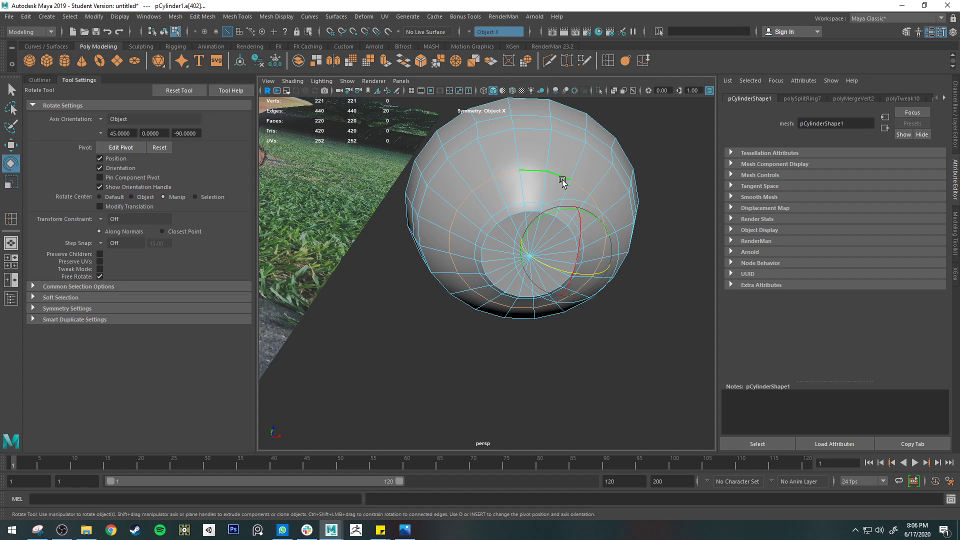
click(467, 33)
click(484, 40)
key(r)
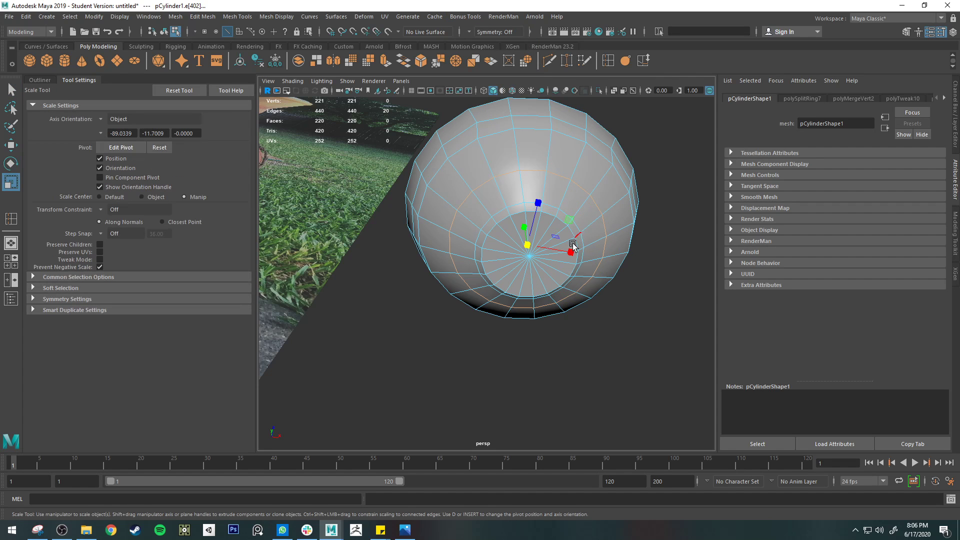
alt+drag(531, 250, 520, 351)
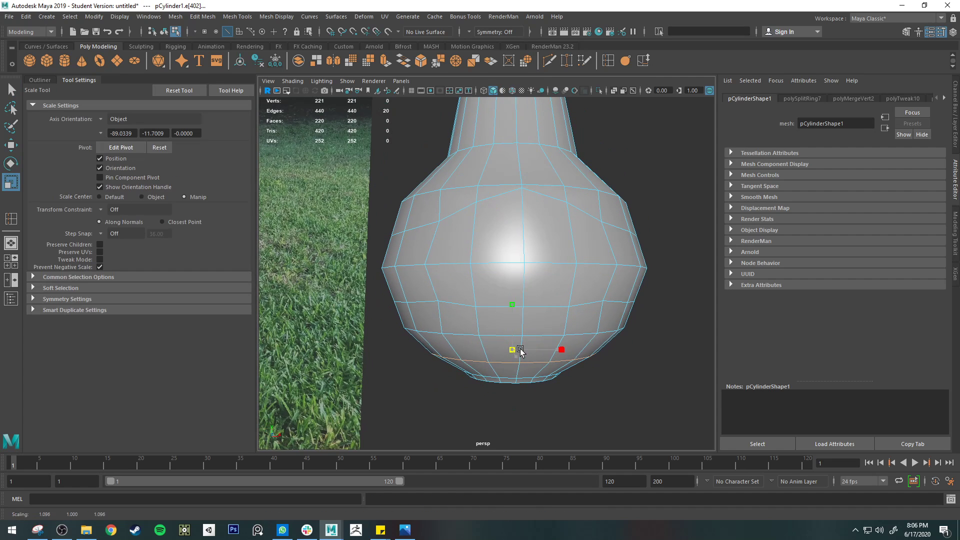
Select the edge loop just below the belly's widest ring and scale it outward to about 1.053
key(q)
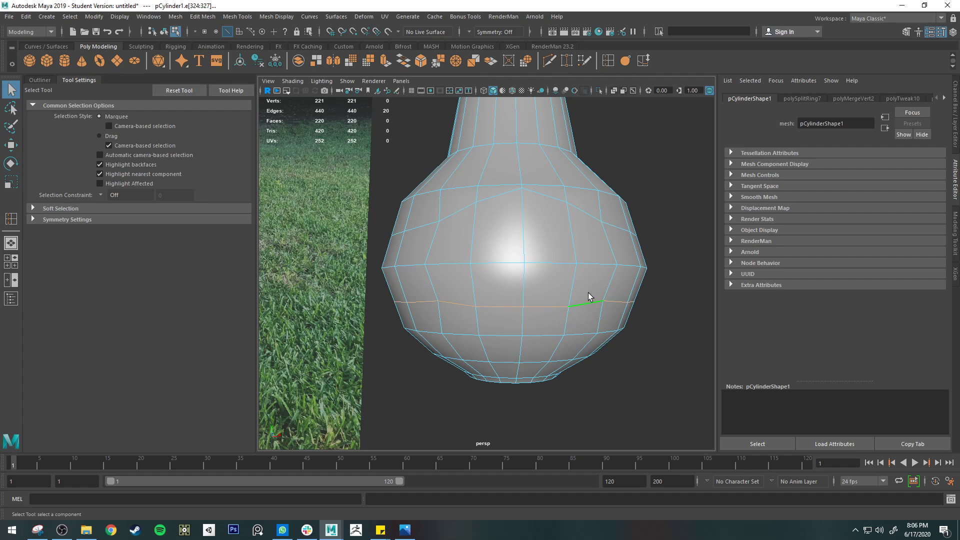
key(r)
click(511, 300)
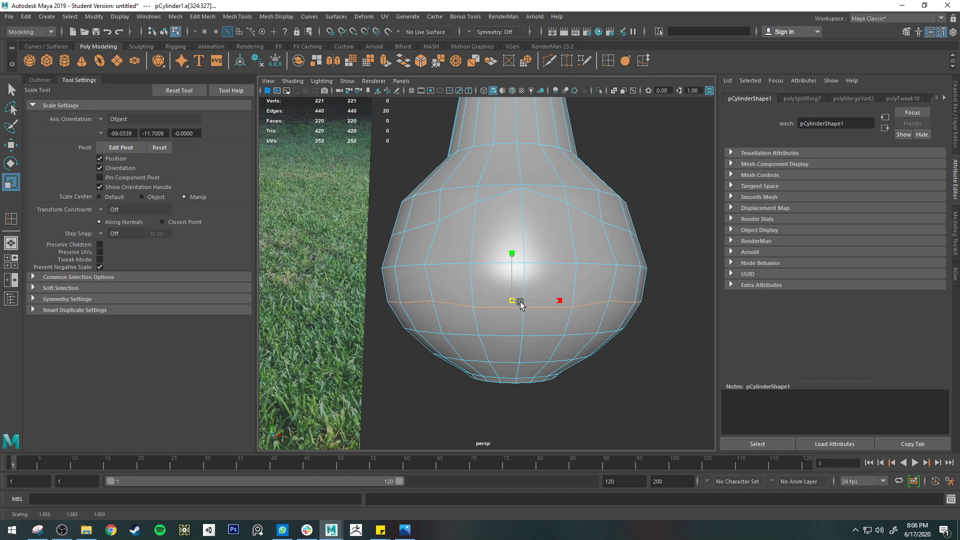
Try Edit Edge Flow on the entire arched upper loop, set its adjustment to 0, and undo it
double_click(579, 215)
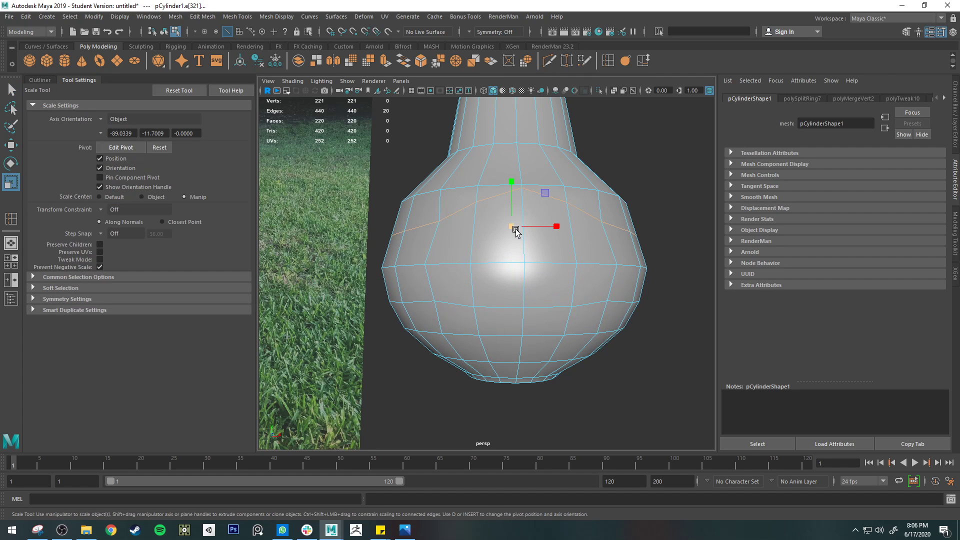
drag(516, 230, 449, 149)
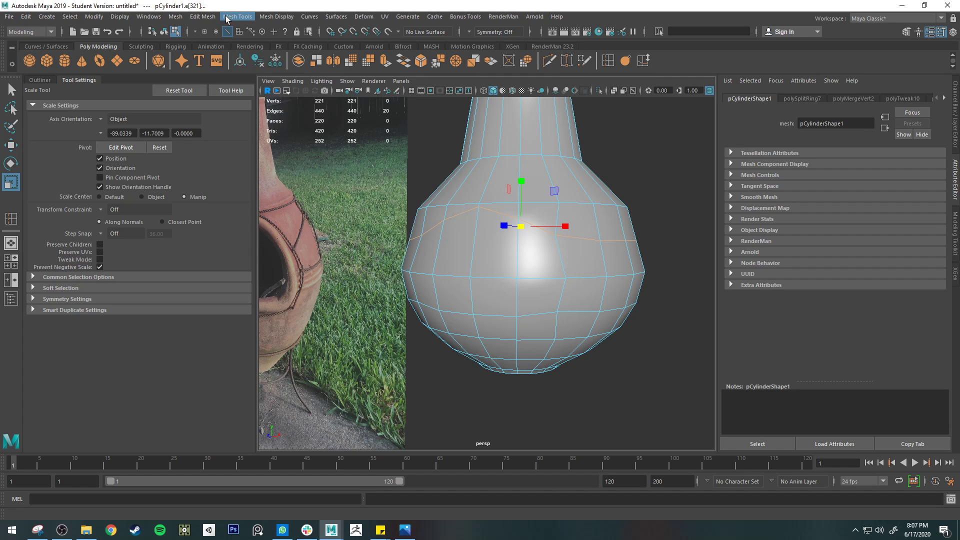
click(203, 17)
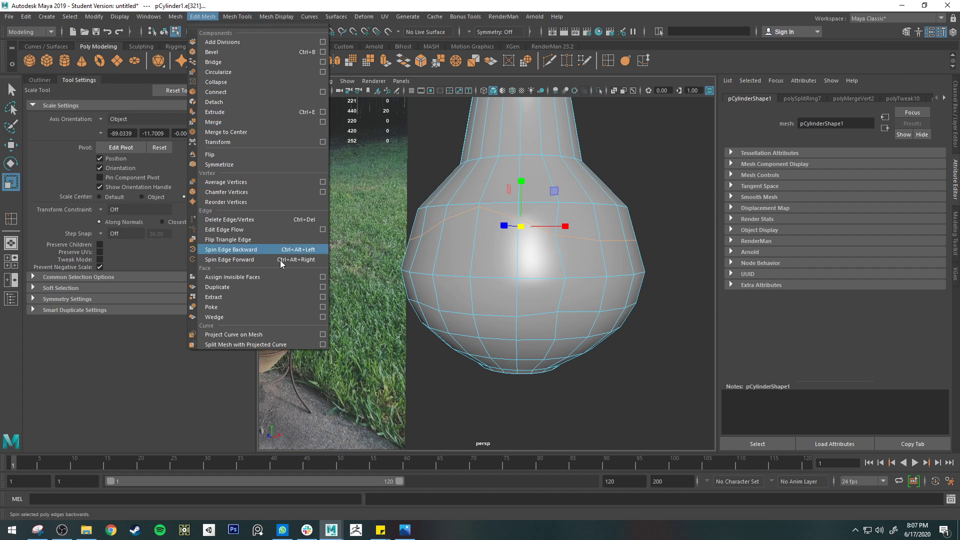
click(258, 229)
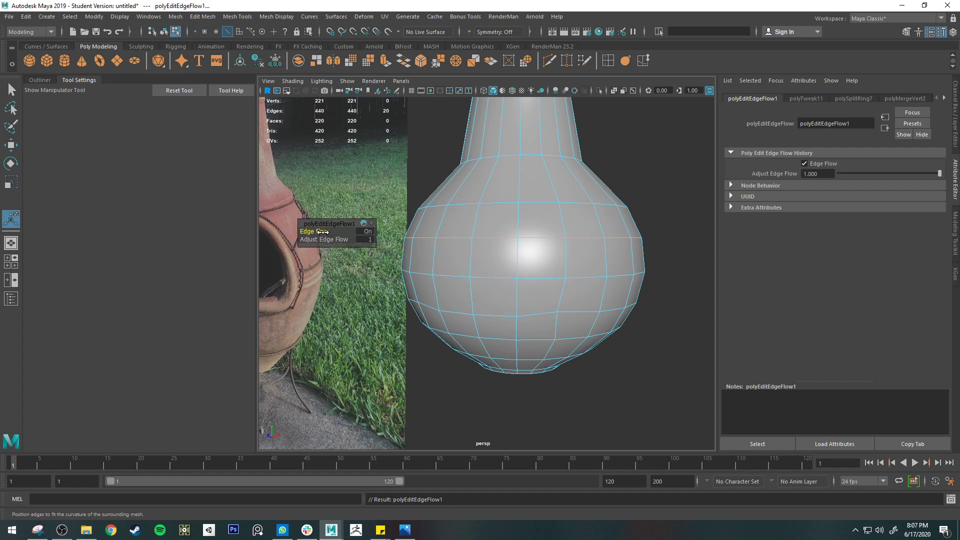
drag(335, 238, 323, 238)
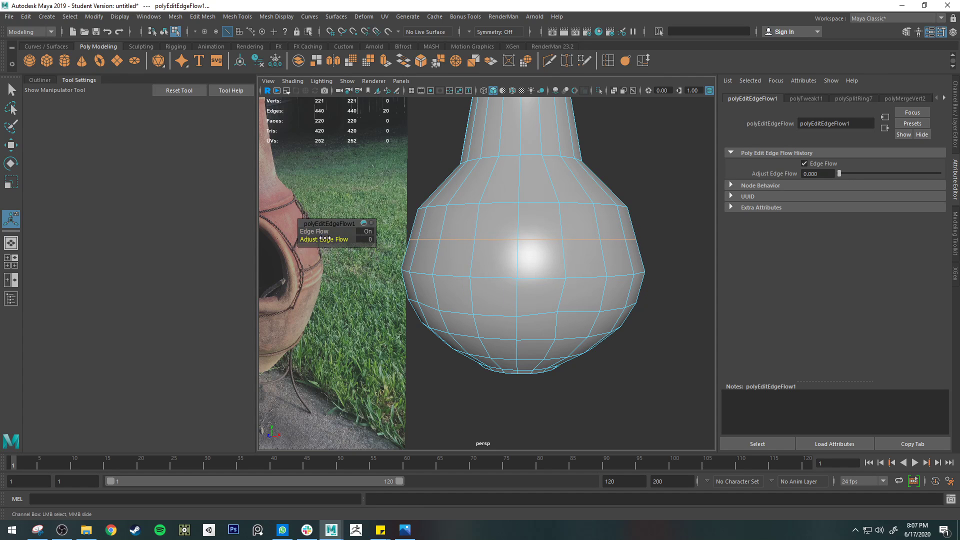
key(ctrl+z)
Select only the side and back edges of the upper loop, excluding the arch, and apply Edit Edge Flow
click(499, 219)
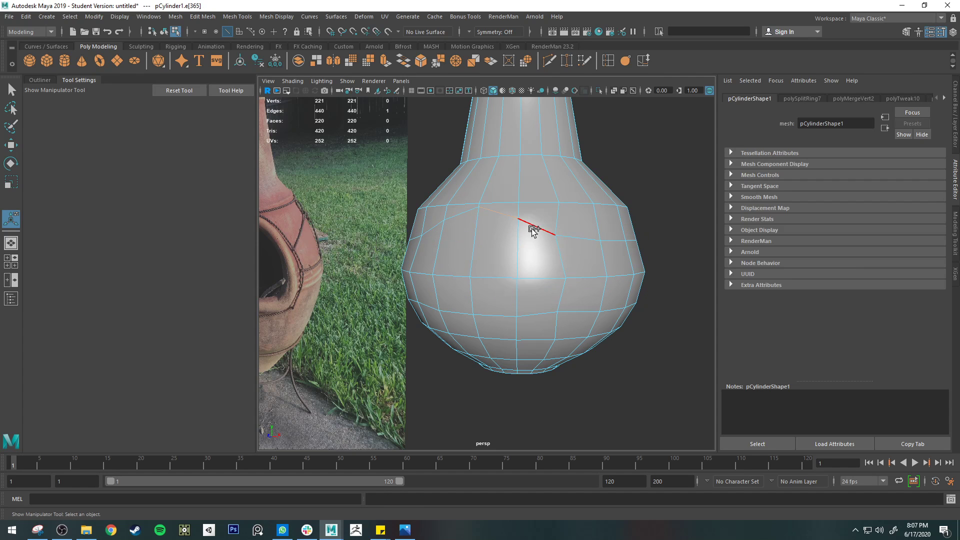
shift+click(534, 229)
shift+click(433, 227)
alt+drag(645, 240, 512, 248)
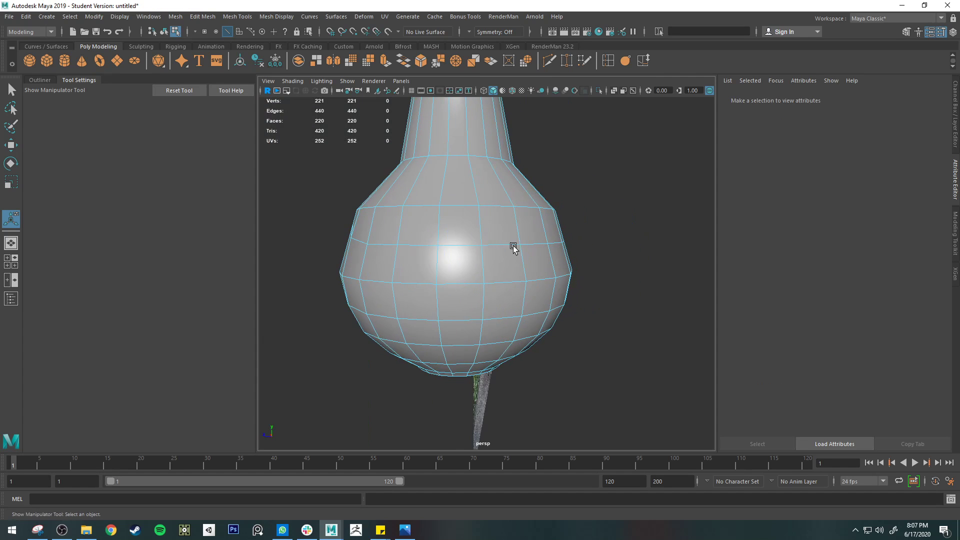
key(q)
click(355, 242)
alt+drag(561, 270, 343, 251)
shift+double_click(467, 240)
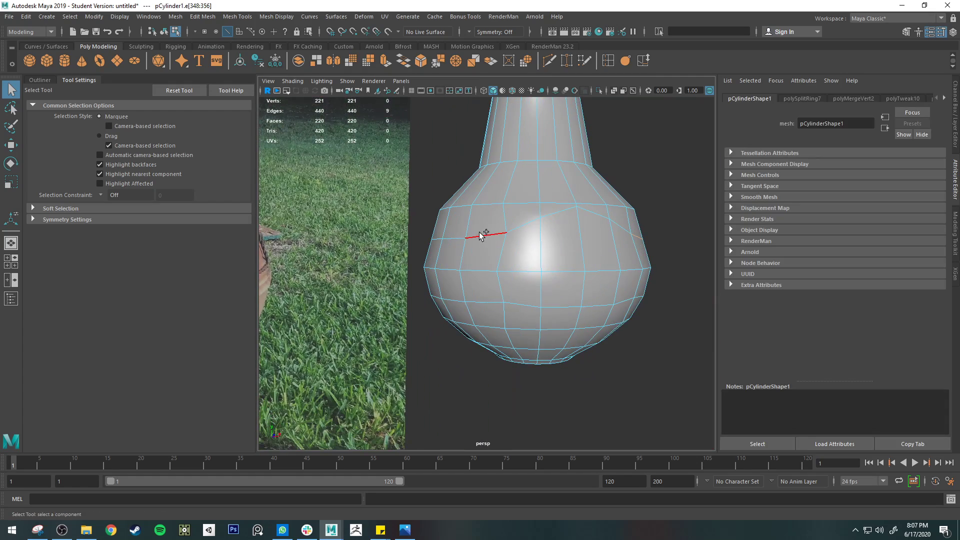
click(364, 17)
mouse_move(203, 17)
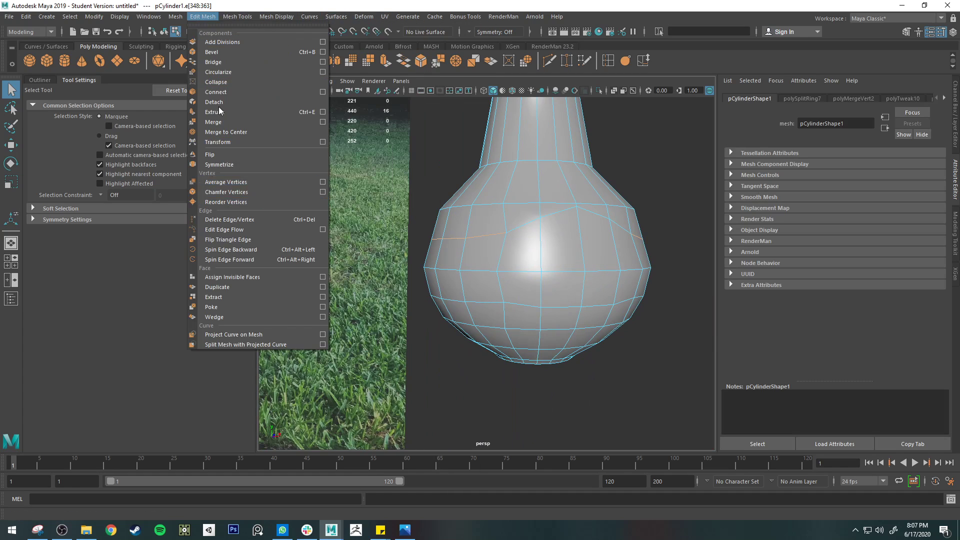
click(254, 229)
alt+drag(499, 275, 616, 263)
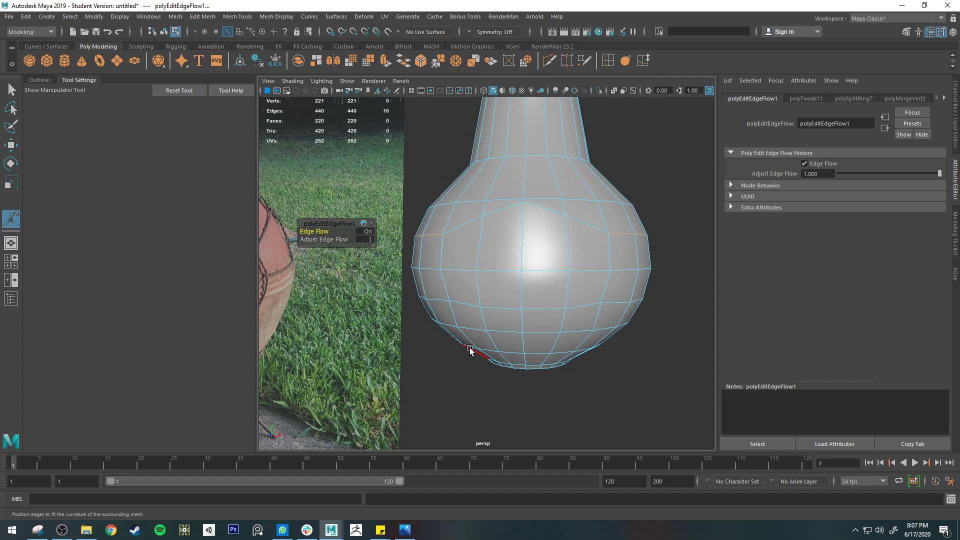
Select the eight front belly faces enclosed by the arched edges, four above and four below the widest ring
key(q)
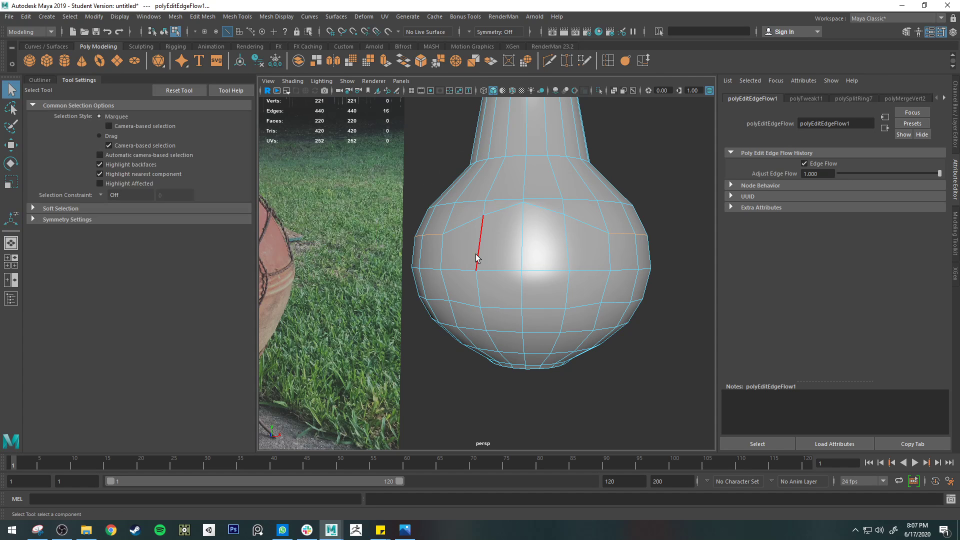
right_drag(476, 253, 455, 257)
click(455, 257)
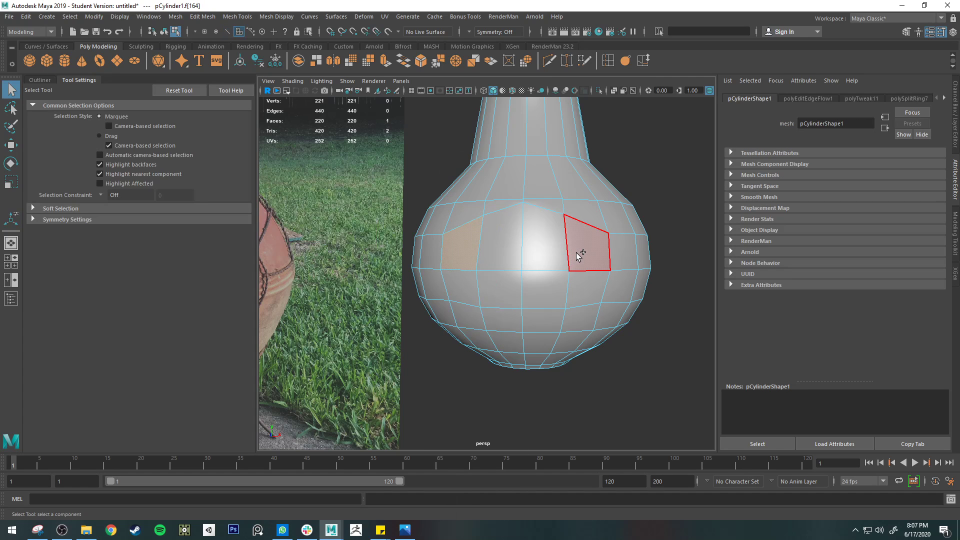
shift+double_click(576, 253)
shift+click(580, 280)
shift+double_click(468, 289)
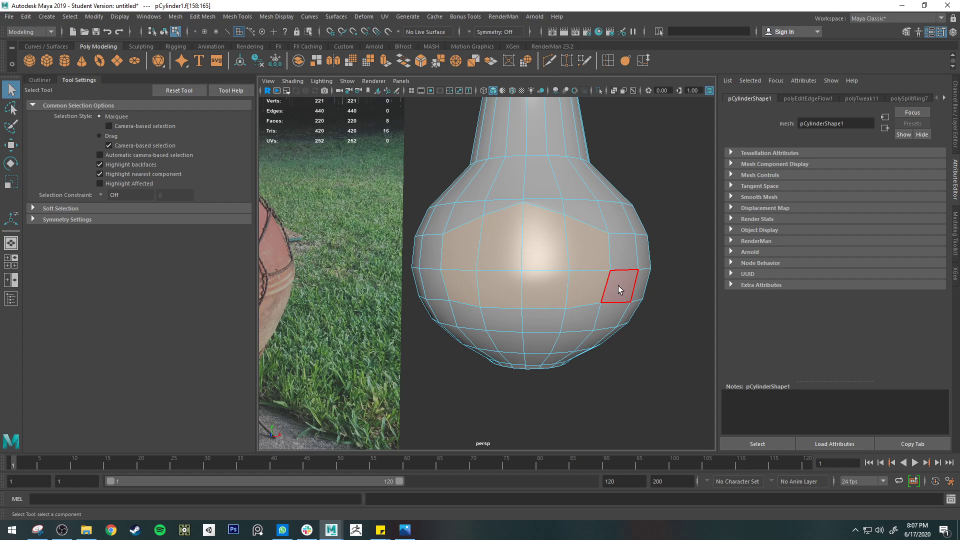
key(ctrl+e)
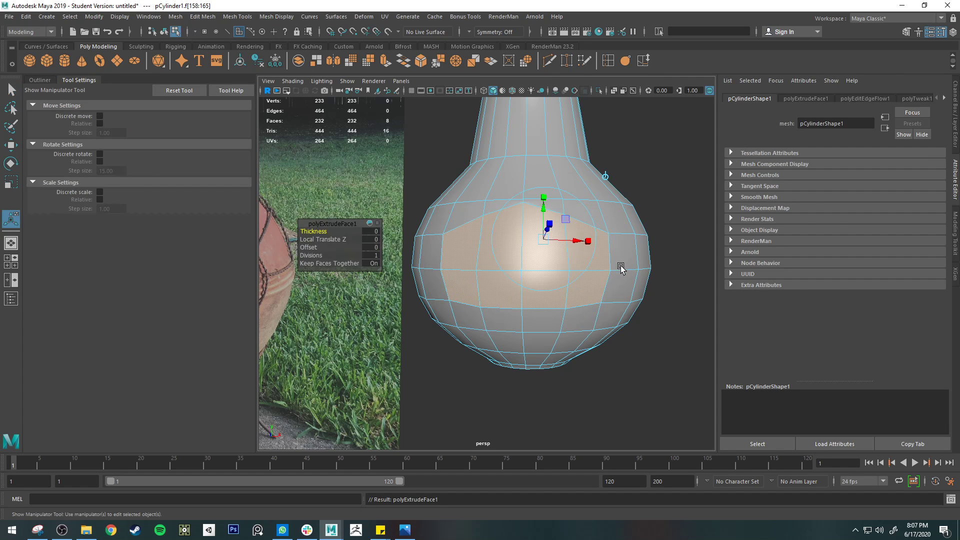
key(e)
key(ctrl+z)
key(ctrl+z)
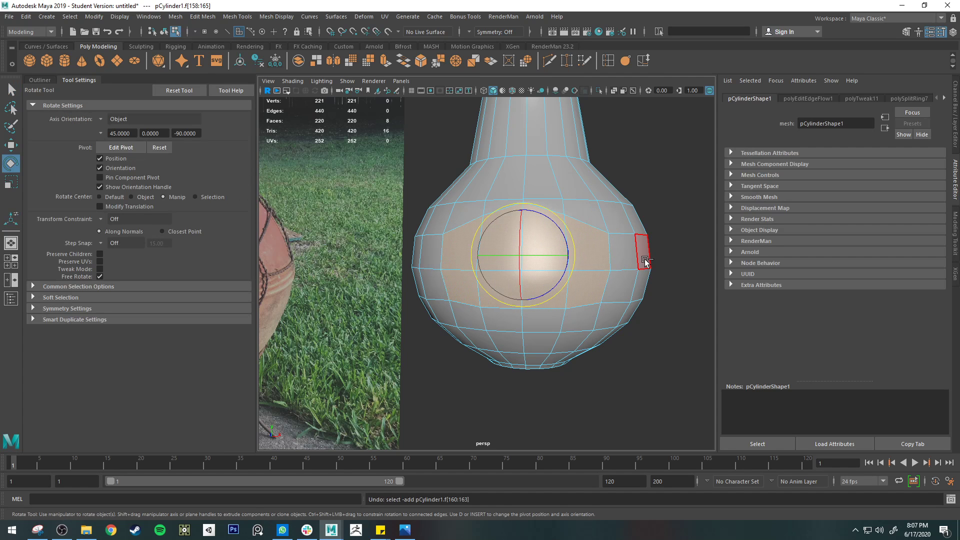
Extrude the selected front faces with an offset of about 0.065, and delete the inner faces to open the firebox
key(ctrl+e)
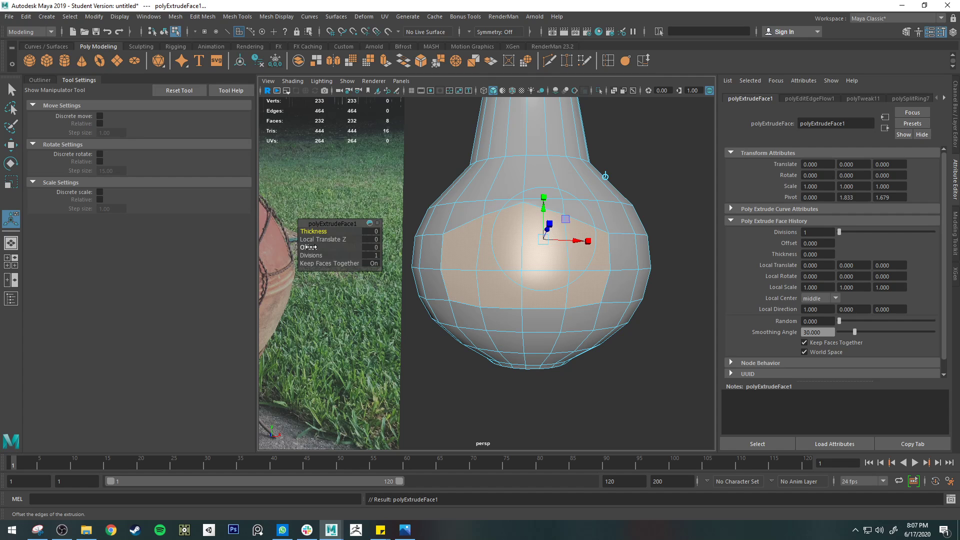
drag(308, 246, 339, 251)
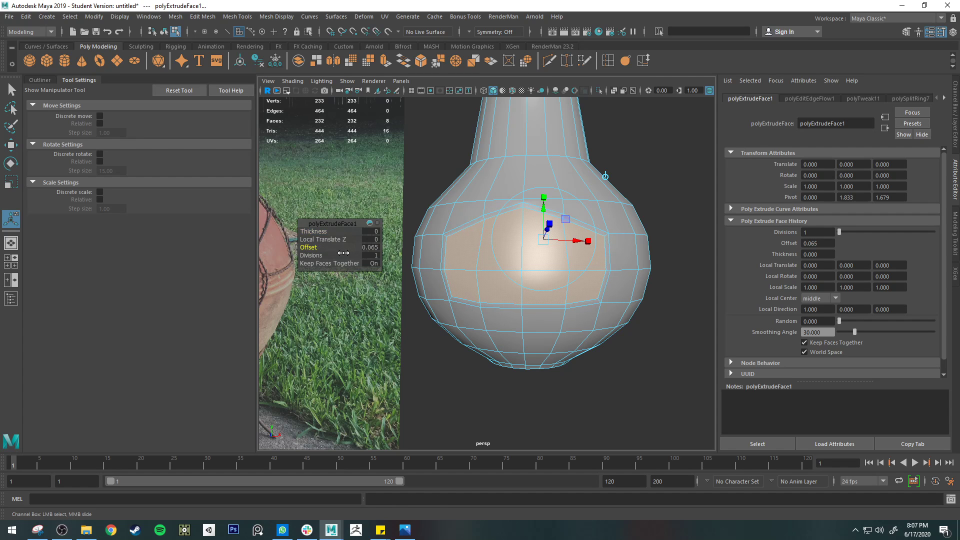
alt+drag(354, 254, 704, 262)
key(Delete)
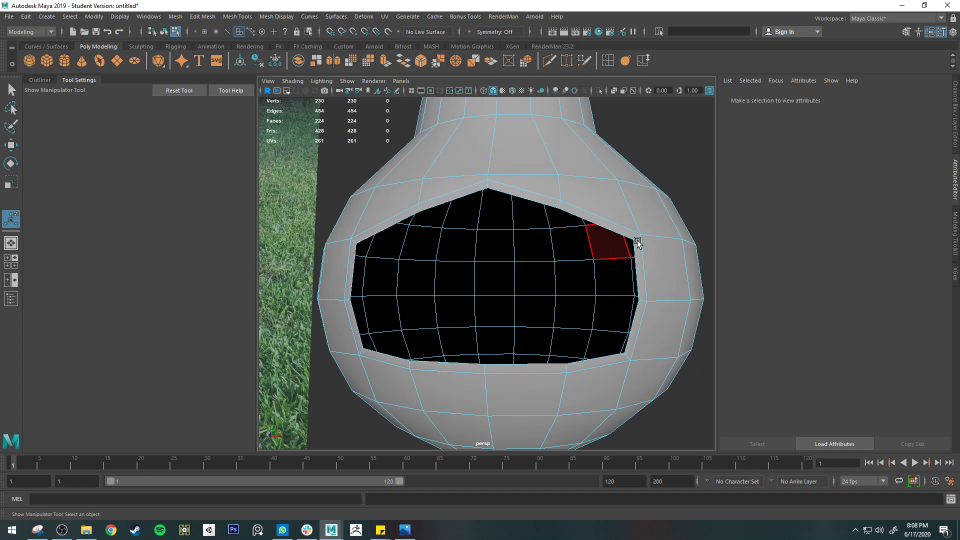
Preview the chiminea smoothed, compare the opening with the reference photo, and return to the unsmoothed mesh
key(q)
right_drag(697, 203, 671, 215)
scroll(606, 255, down, 3)
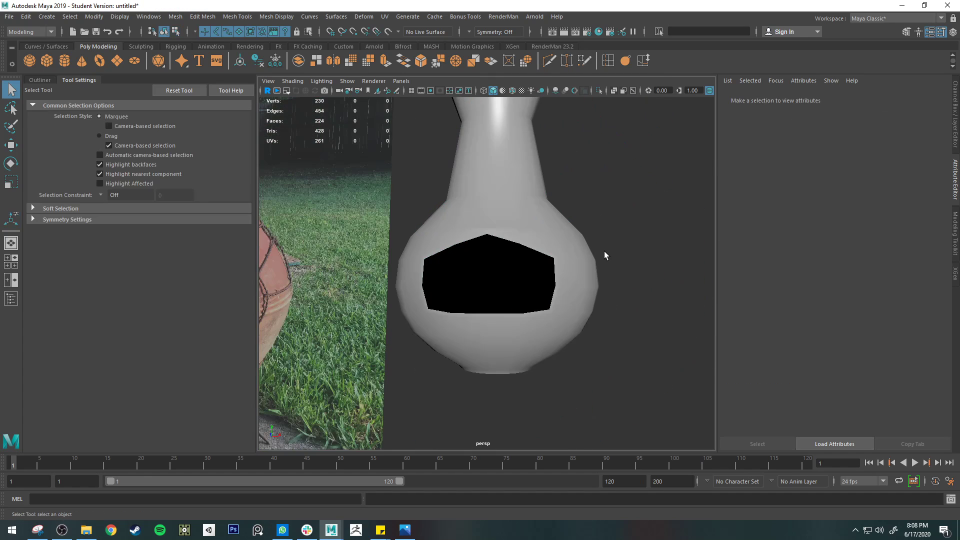
click(569, 270)
key(3)
click(628, 275)
alt+drag(628, 274, 657, 272)
click(514, 258)
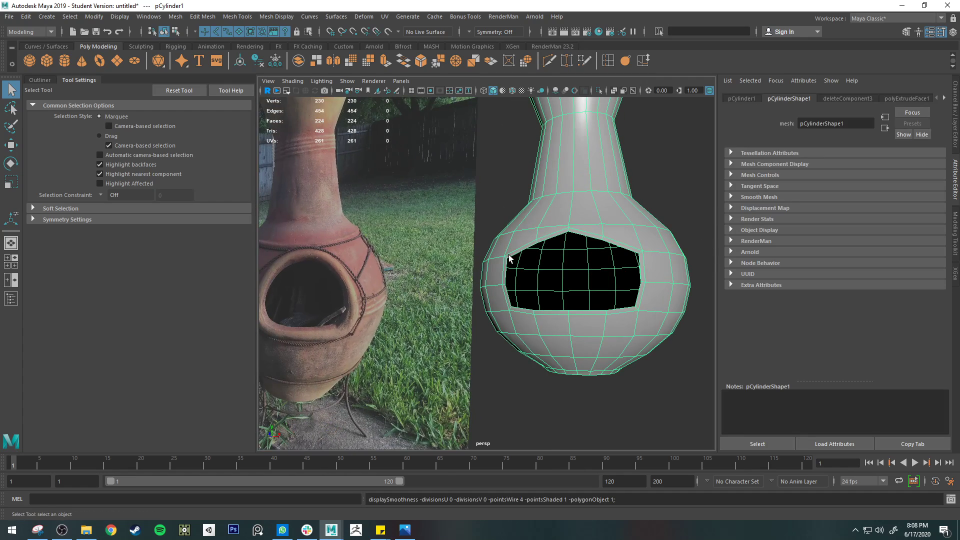
right_drag(514, 257, 470, 251)
key(1)
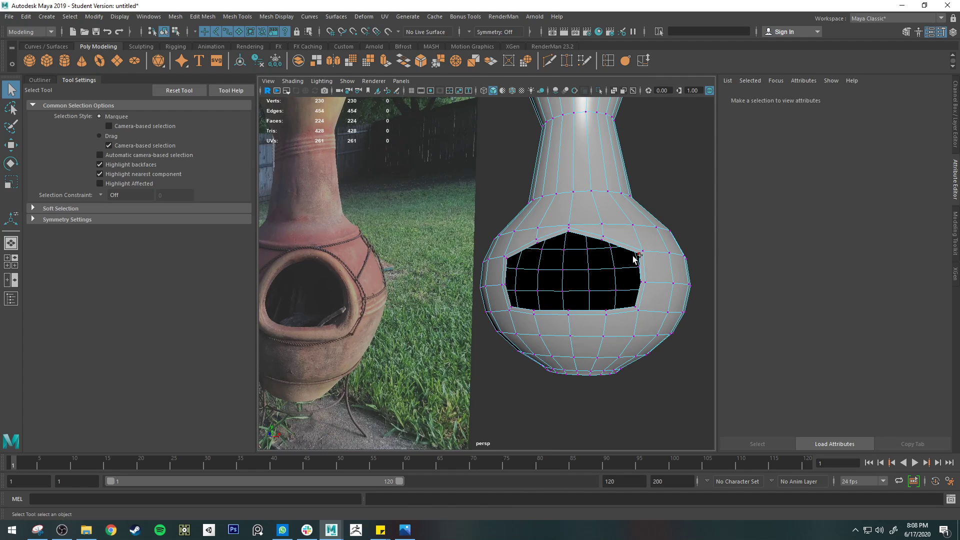
Set symmetry to Object X and move the opening's upper corner vertices inward along X
click(633, 256)
key(w)
alt+drag(676, 248, 580, 219)
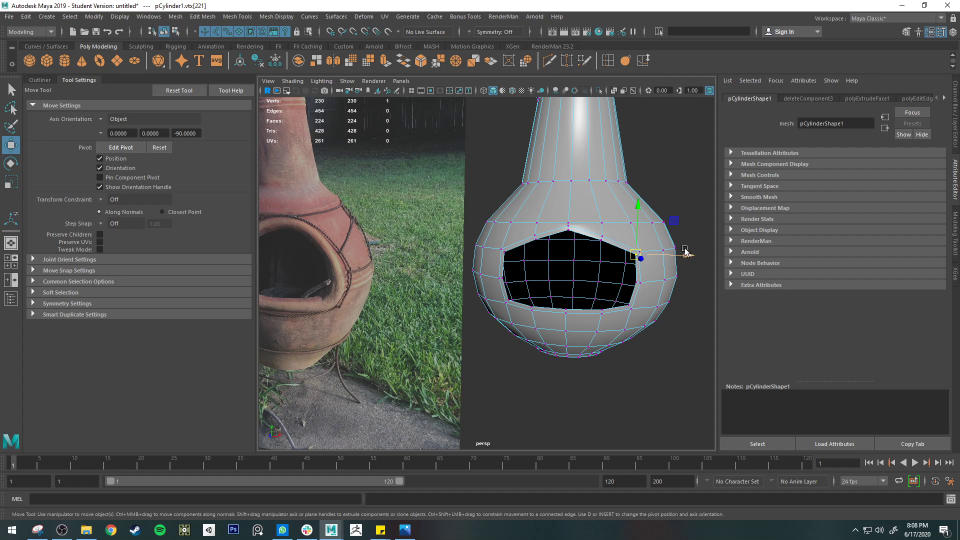
click(474, 33)
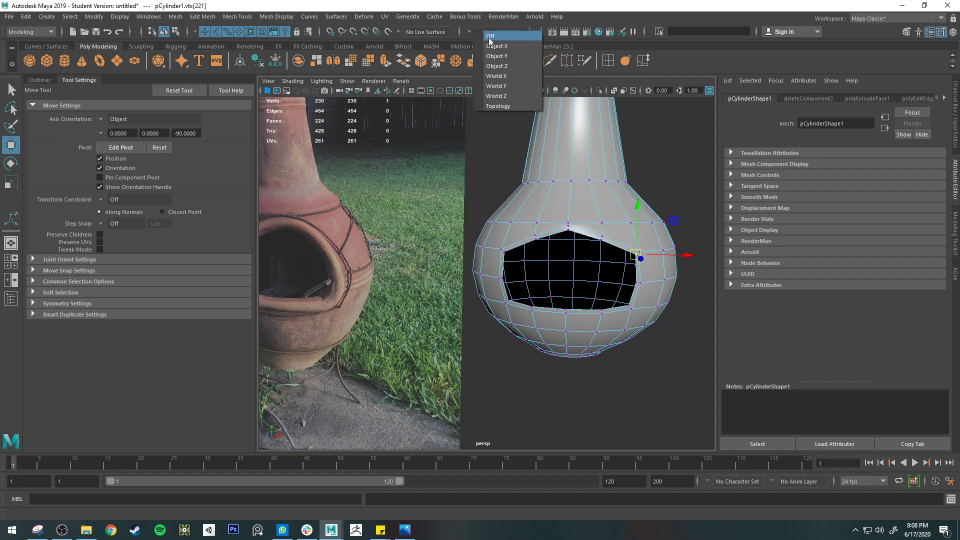
click(495, 48)
click(75, 80)
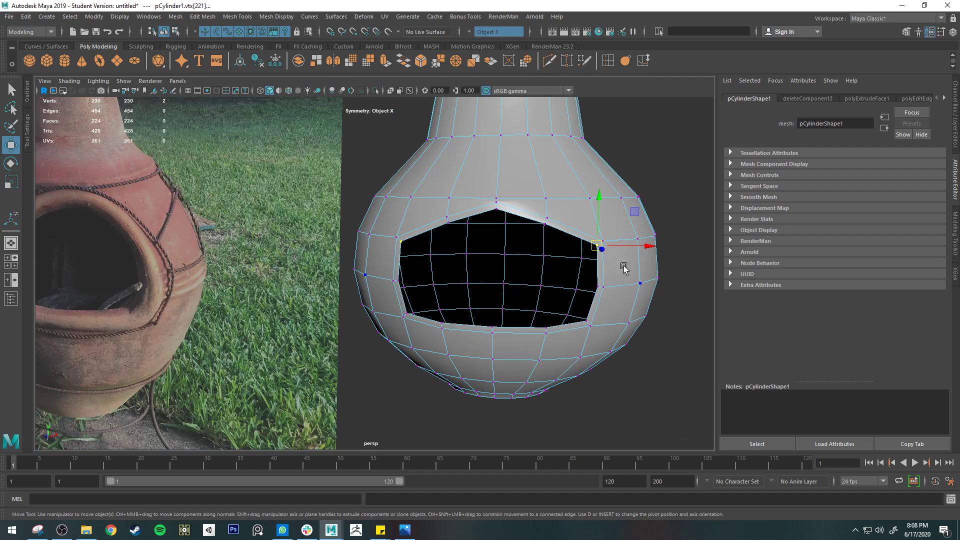
drag(643, 249, 631, 249)
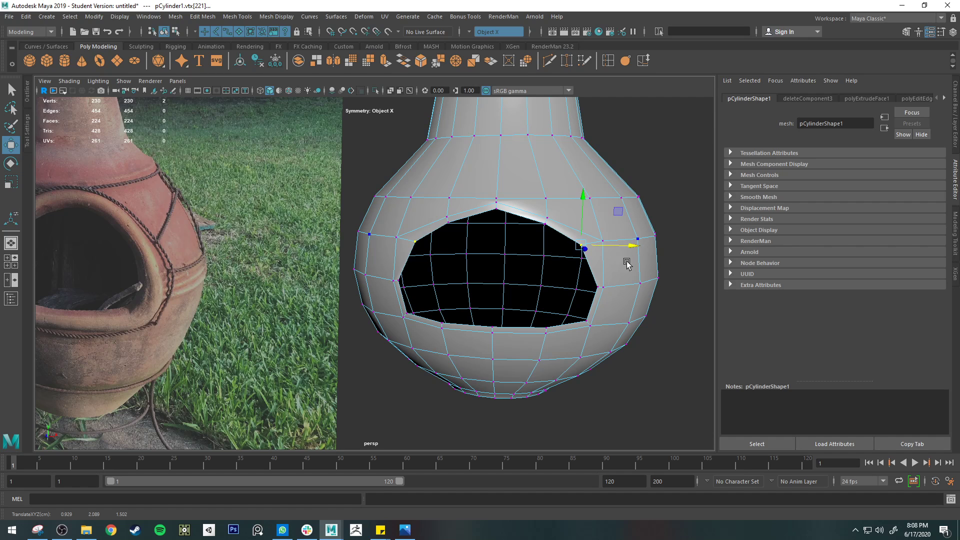
Move the opening's side vertices and the surrounding loop's upper corner vertices slightly inward to round the arch
click(596, 286)
drag(648, 283, 644, 288)
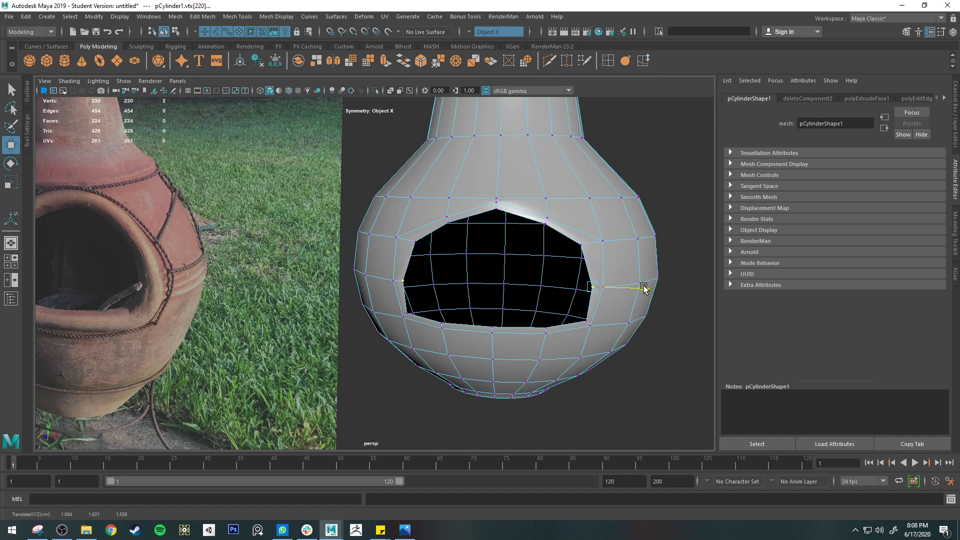
click(602, 232)
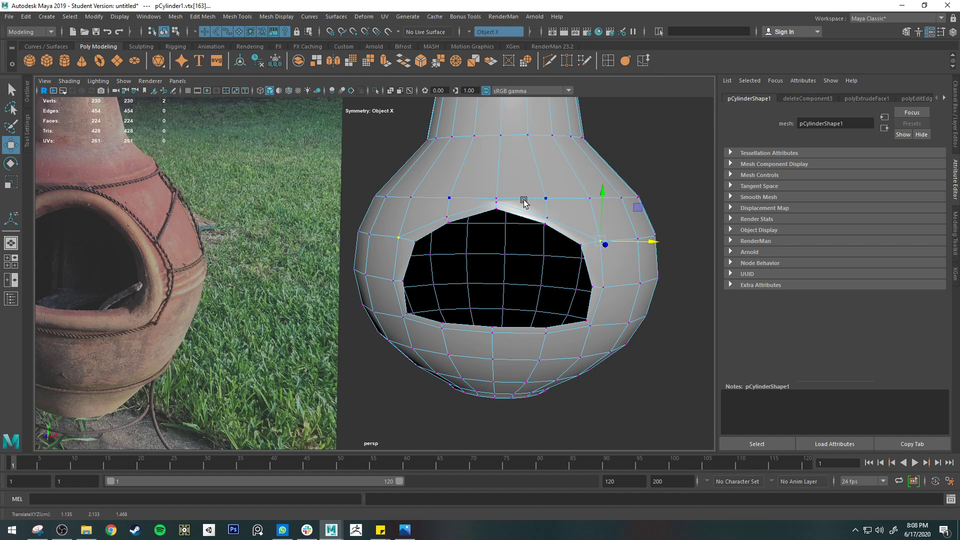
click(496, 201)
mouse_move(535, 181)
alt+mouse_down()
mouse_move(555, 174)
mouse_move(532, 180)
alt+mouse_up()
key(q)
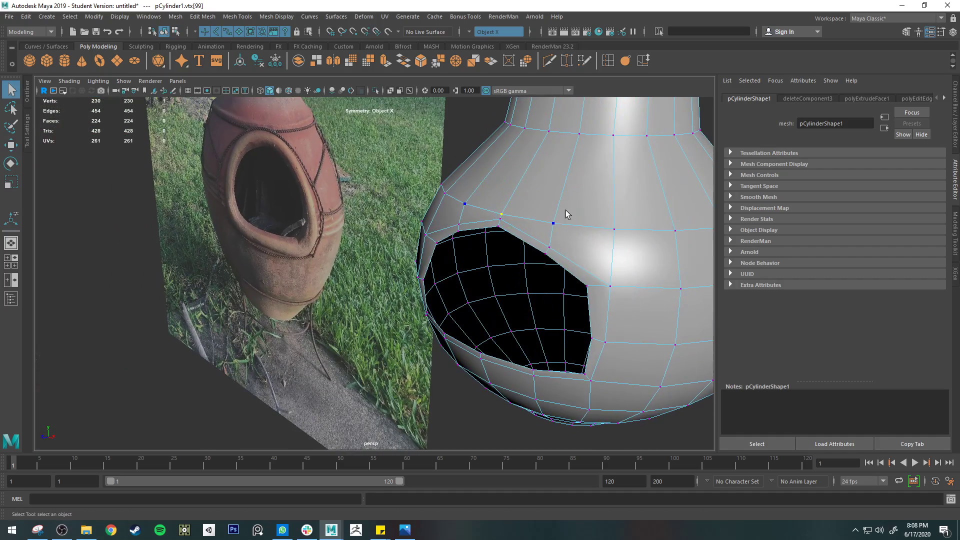
Compare the smoothed and unsmoothed display, examining the surface around the opening's corners
right_drag(576, 211, 617, 197)
key(3)
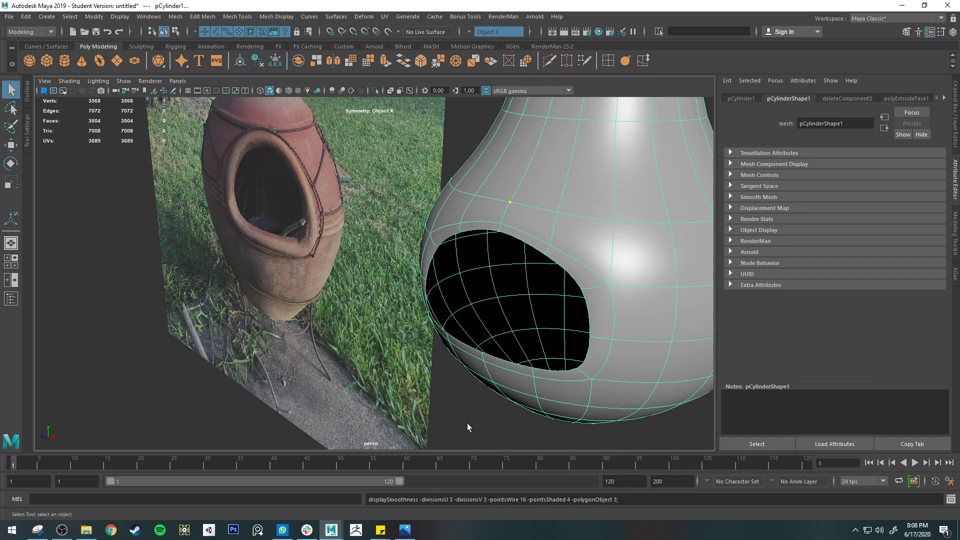
click(470, 423)
alt+drag(472, 425, 559, 207)
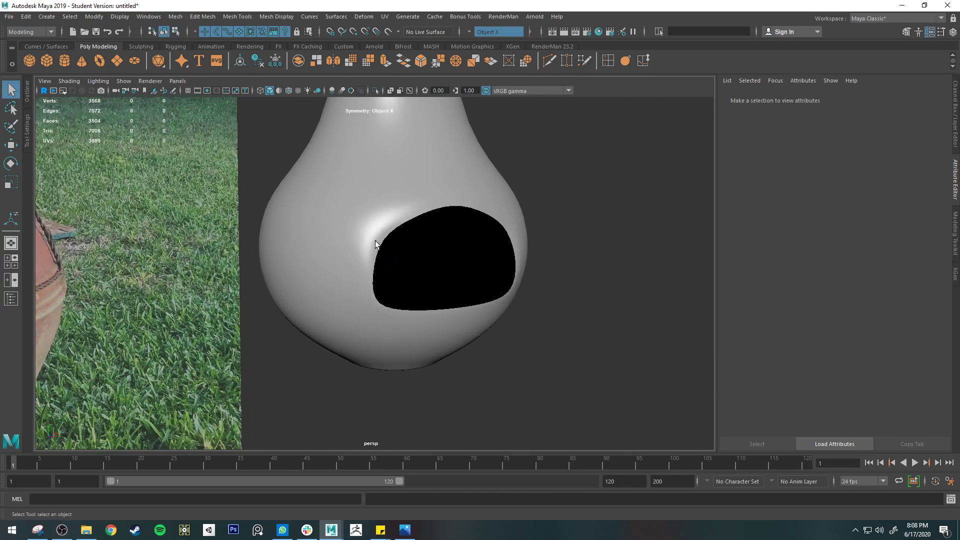
alt+drag(376, 244, 483, 337)
scroll(381, 245, up, 6)
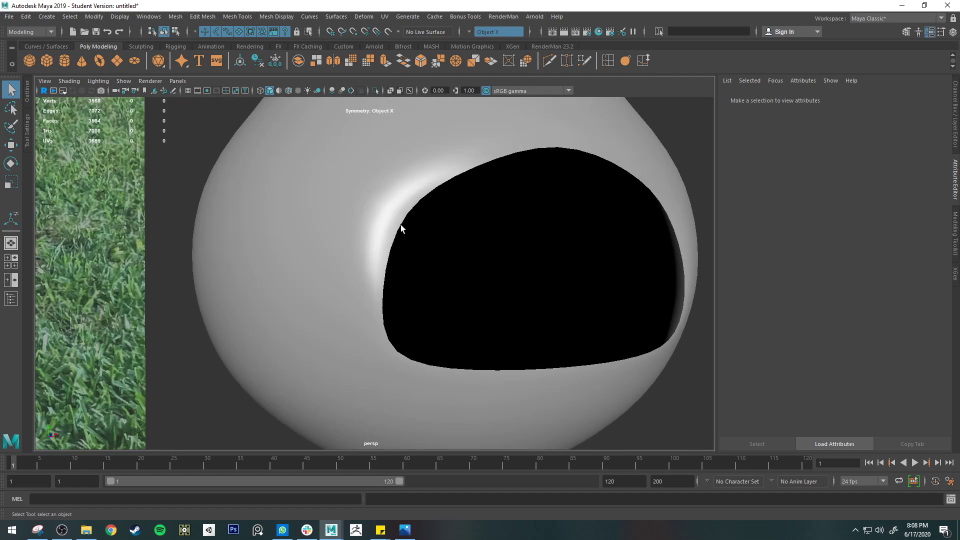
click(400, 224)
key(1)
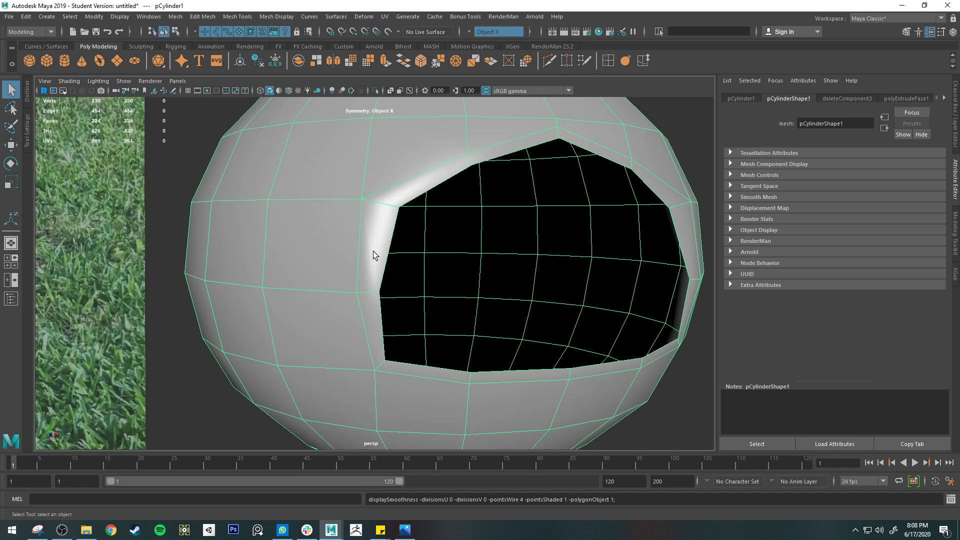
key(3)
key(1)
Set the transform constraint to Edge Slide and slide the surrounding loop's lower corner vertices outward from the opening
right_drag(374, 374, 327, 256)
click(374, 370)
key(w)
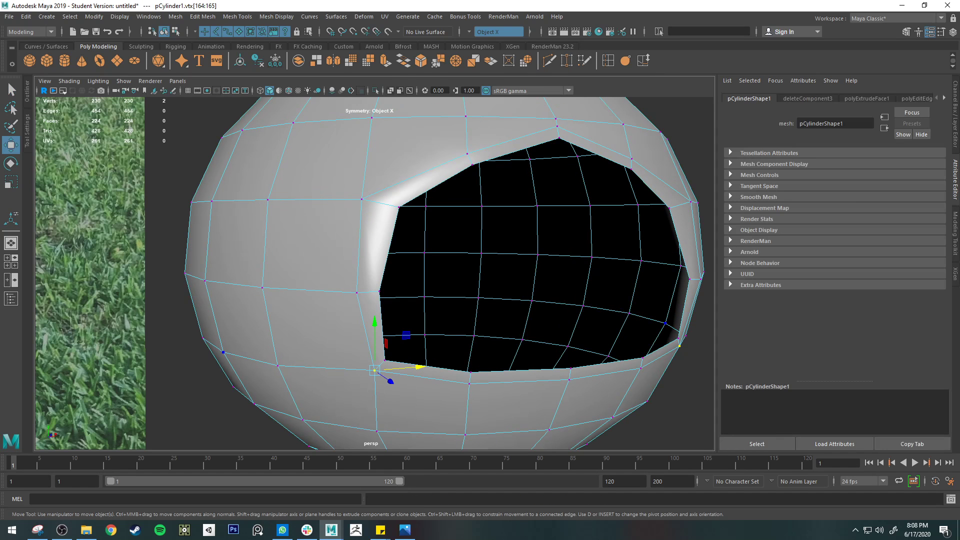
click(951, 226)
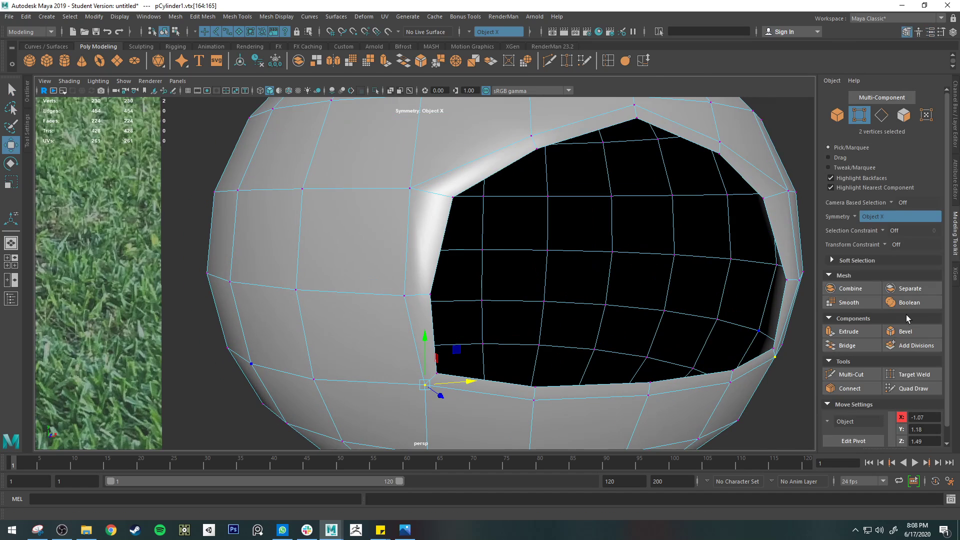
click(883, 230)
click(883, 233)
click(889, 246)
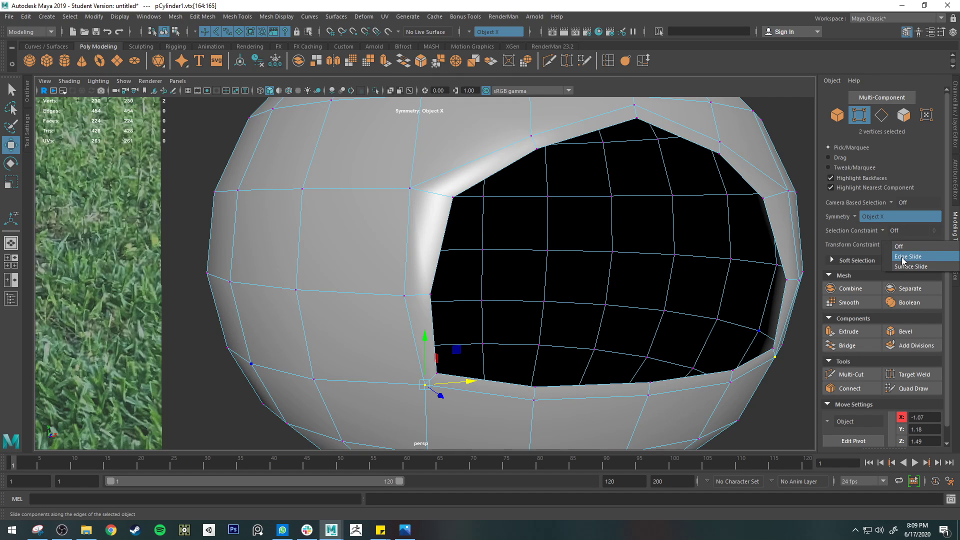
click(902, 256)
drag(425, 386, 413, 387)
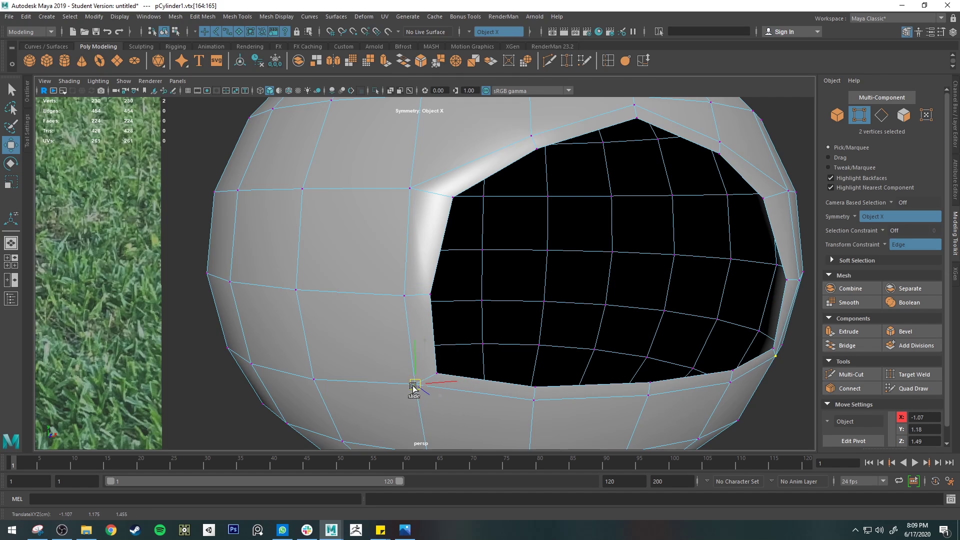
Slide the surrounding loop's vertices beneath the opening slightly downward along their edges, including the centre one
click(532, 392)
drag(534, 352, 534, 358)
click(650, 397)
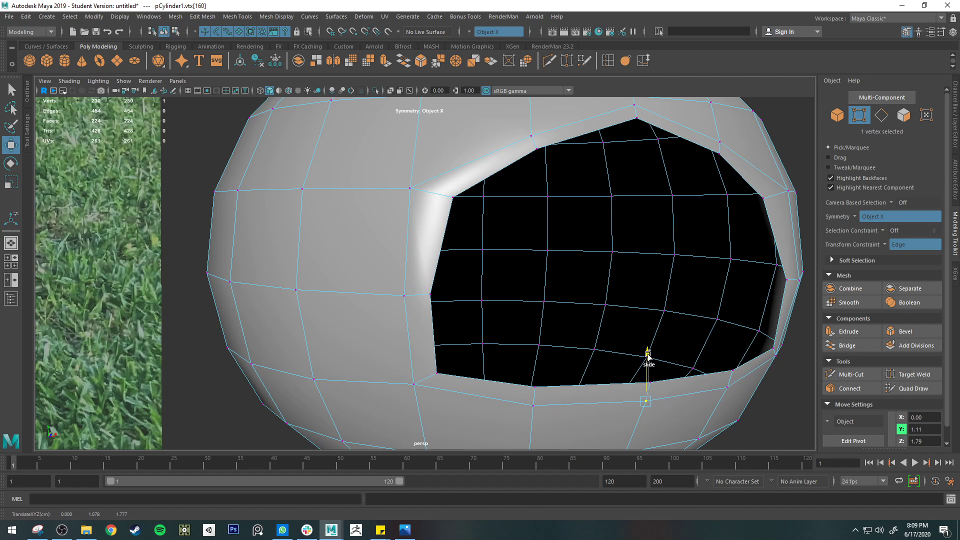
alt+drag(574, 208, 394, 257)
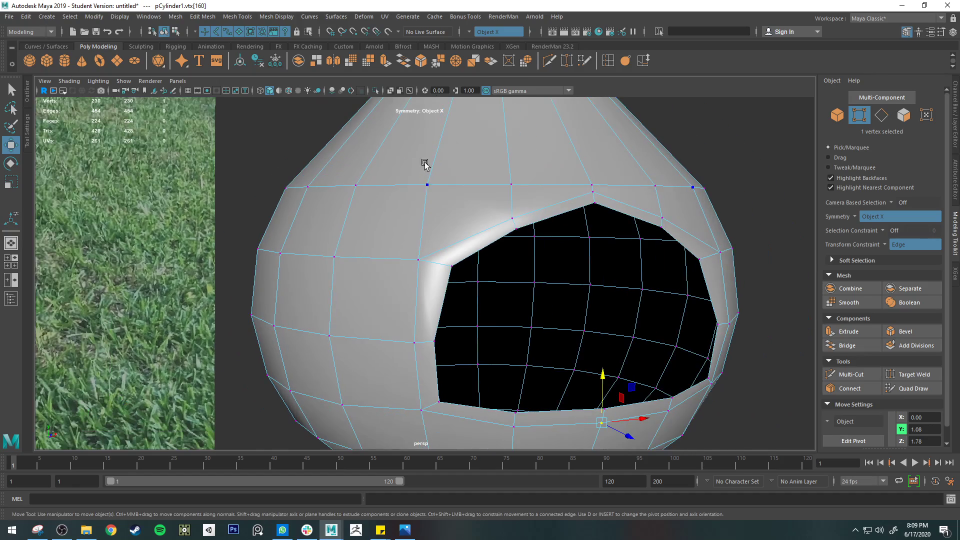
alt+drag(422, 361, 468, 204)
alt+middle_drag(468, 203, 425, 290)
scroll(559, 231, down, 2)
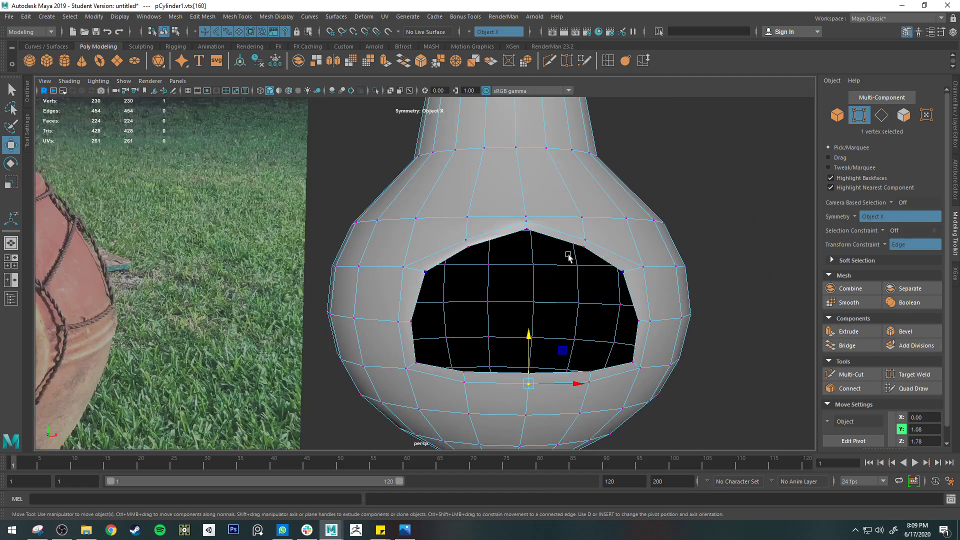
alt+drag(570, 255, 633, 203)
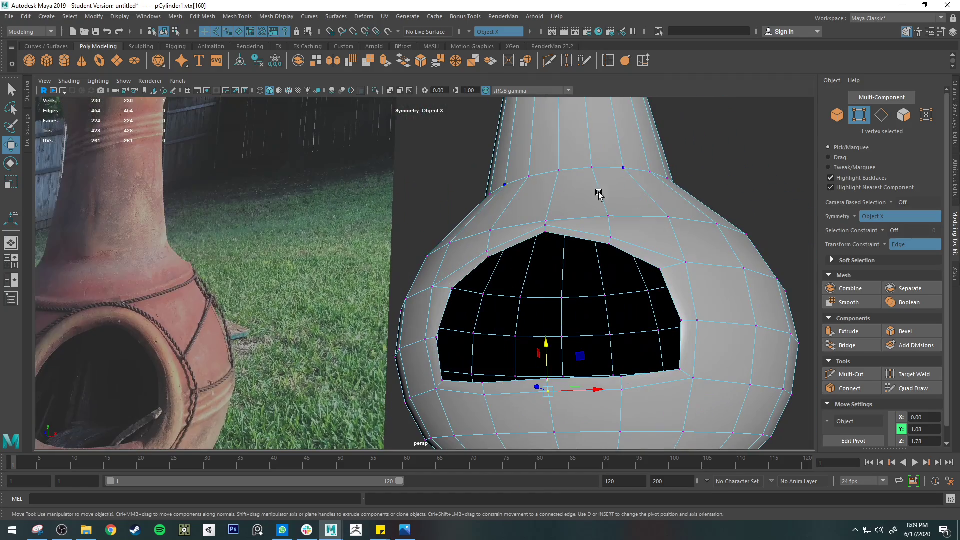
Preview the smoothed mesh and examine the opening's outline and the edge loop around it from the front
alt+drag(435, 297, 391, 263)
click(335, 265)
key(3)
key(q)
right_drag(387, 239, 440, 221)
click(690, 365)
alt+drag(691, 357, 711, 359)
mouse_move(492, 255)
alt+mouse_down()
mouse_move(540, 247)
mouse_move(485, 235)
mouse_move(492, 272)
mouse_move(501, 238)
mouse_move(524, 255)
mouse_move(490, 251)
mouse_move(483, 259)
alt+mouse_up()
click(483, 261)
key(ctrl+z)
key(ctrl+z)
key(ctrl+z)
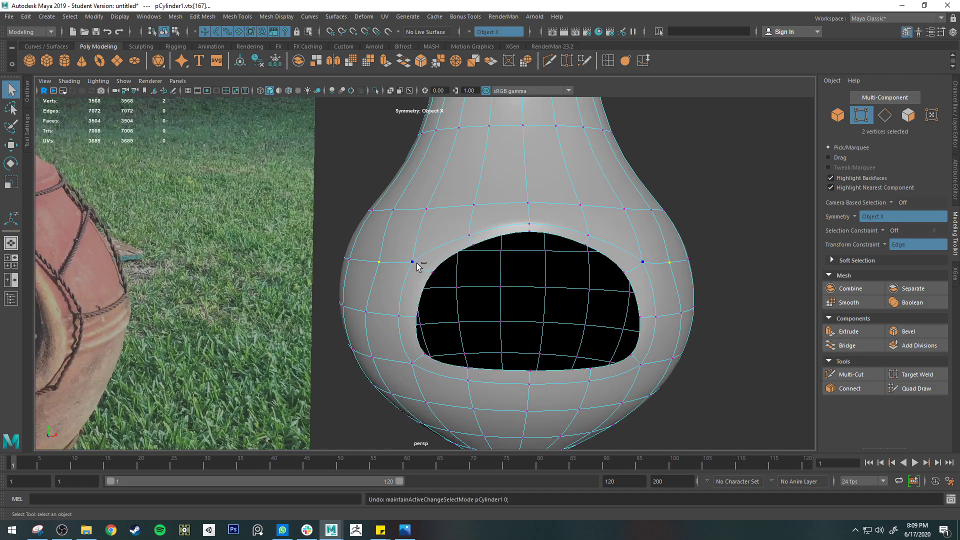
Examine the smoothed belly around the opening from above and the side, and return to the unsmoothed mesh
alt+drag(413, 265, 515, 227)
key(1)
key(3)
alt+drag(350, 285, 427, 232)
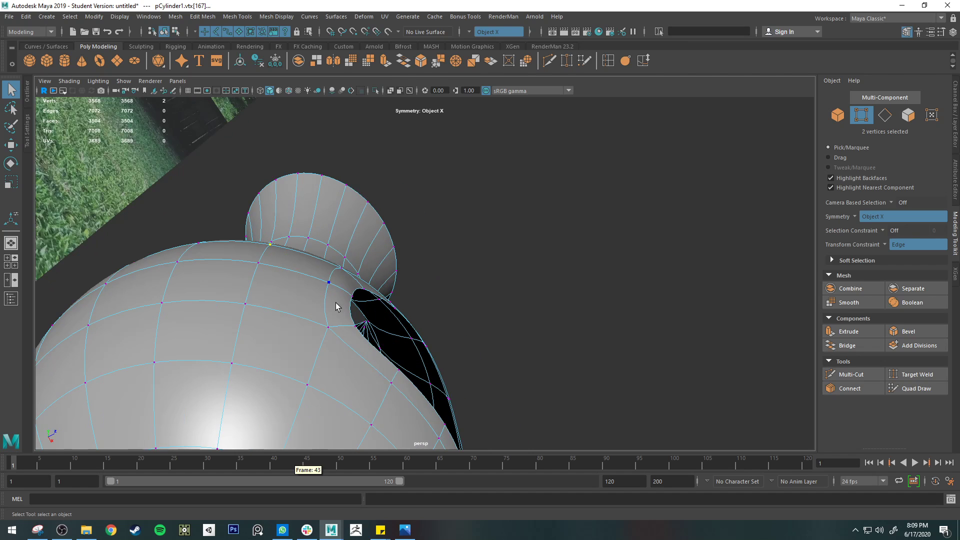
click(129, 319)
alt+drag(265, 217, 435, 222)
key(1)
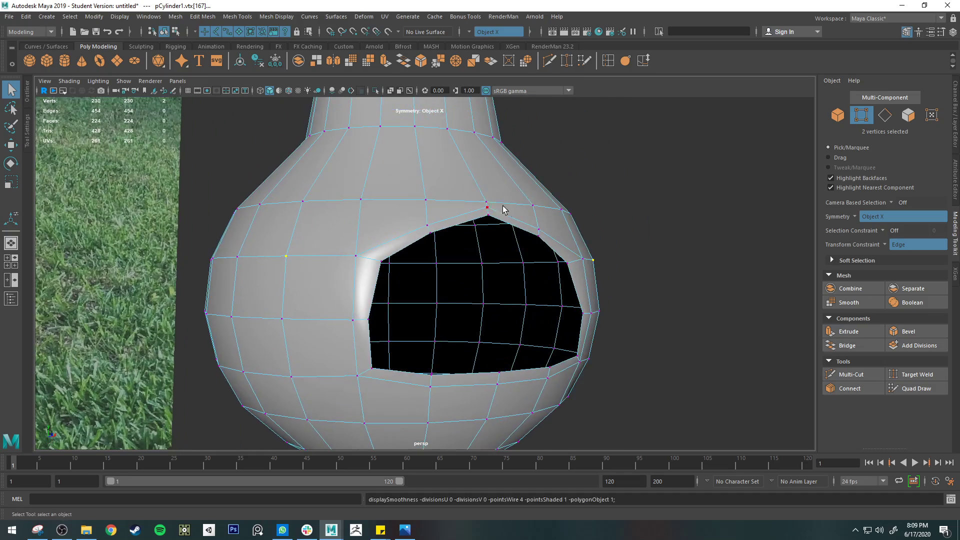
Slide the centre vertex and its two neighbours on the belly loop above the arch upward, and preview the mesh smoothed
alt+drag(502, 209, 513, 188)
key(w)
alt+middle_drag(568, 196, 544, 295)
drag(493, 243, 487, 220)
click(423, 281)
mouse_move(428, 236)
mouse_down()
mouse_move(422, 221)
mouse_move(430, 221)
mouse_up()
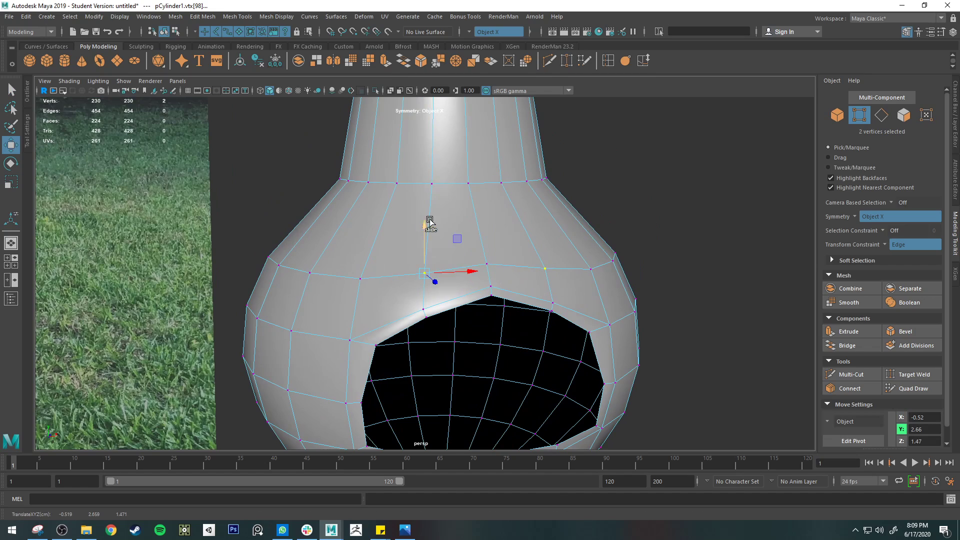
key(3)
key(q)
right_drag(543, 262, 600, 238)
click(652, 254)
alt+drag(675, 272, 587, 274)
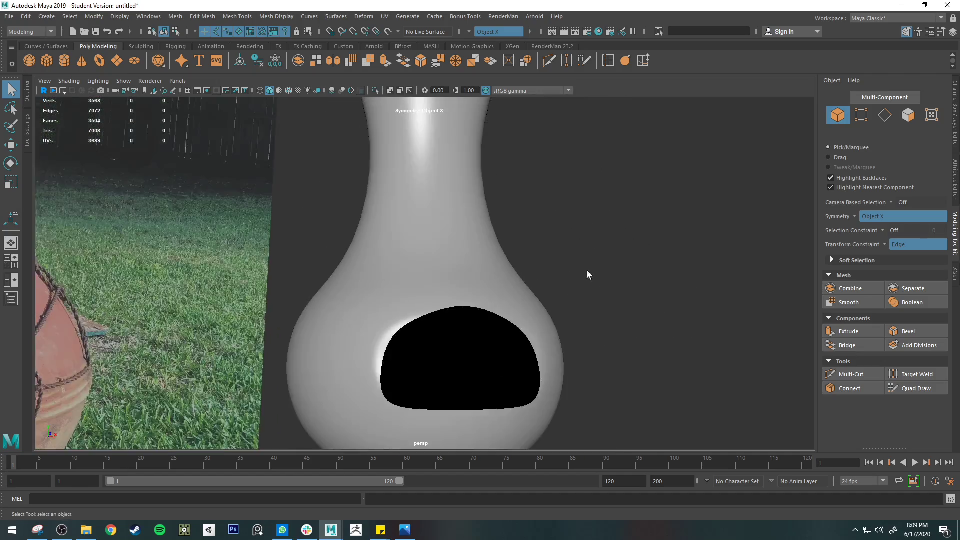
Compare the smoothed body and its firebox opening with the rimmed opening in the reference photo
alt+right_drag(588, 274, 525, 272)
click(539, 264)
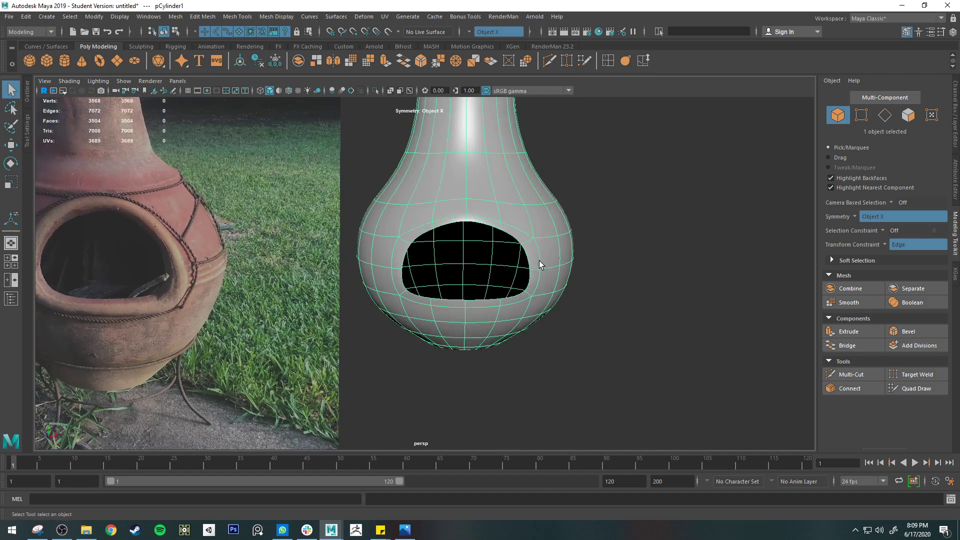
alt+drag(540, 265, 357, 285)
alt+middle_drag(286, 259, 530, 273)
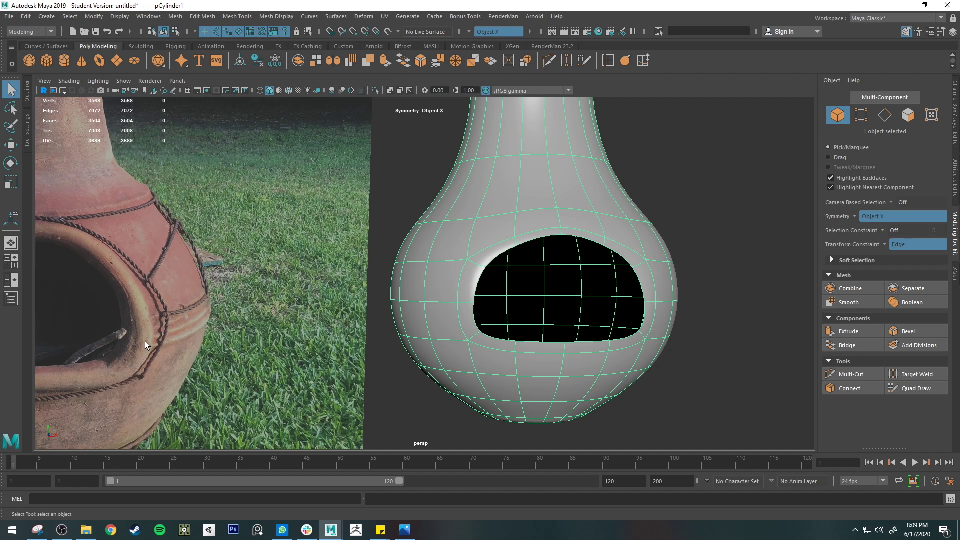
scroll(477, 308, down, 3)
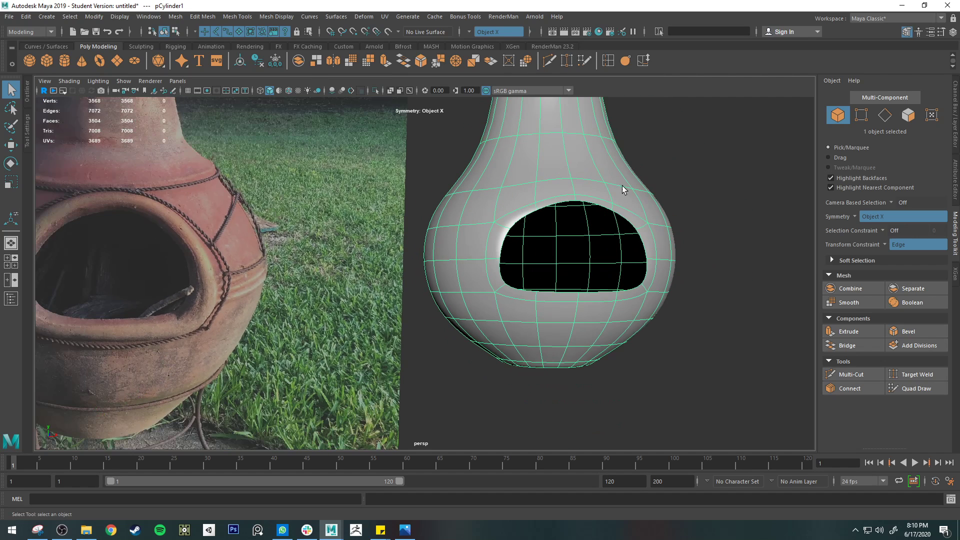
click(99, 61)
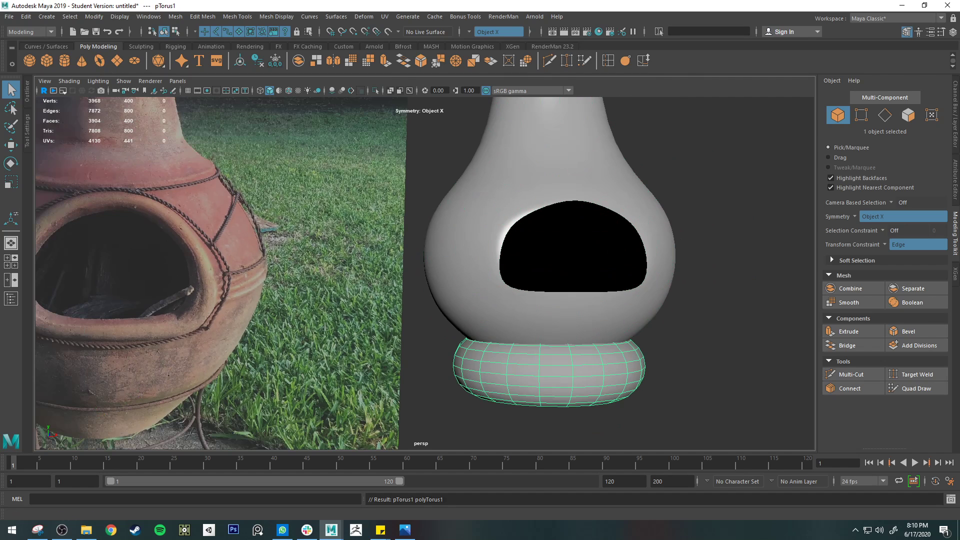
click(955, 133)
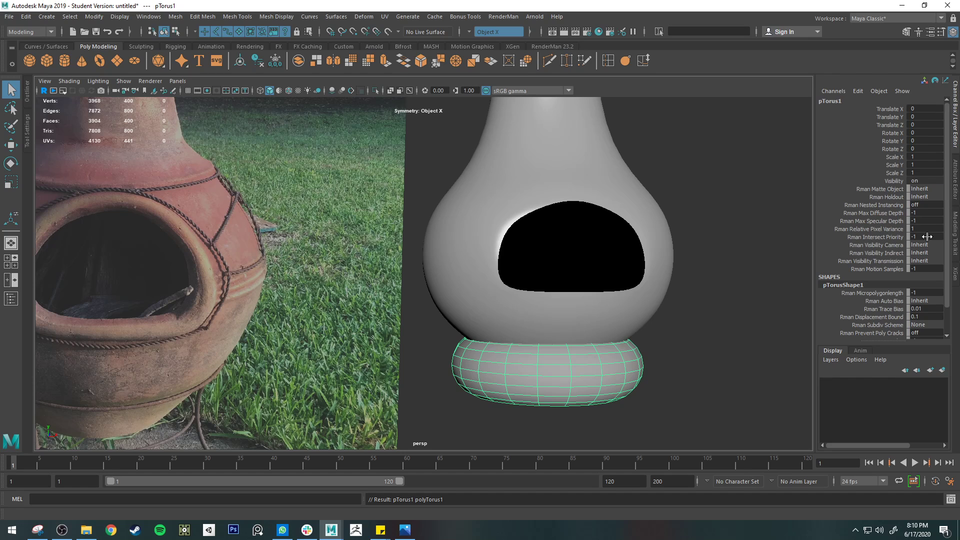
key(Delete)
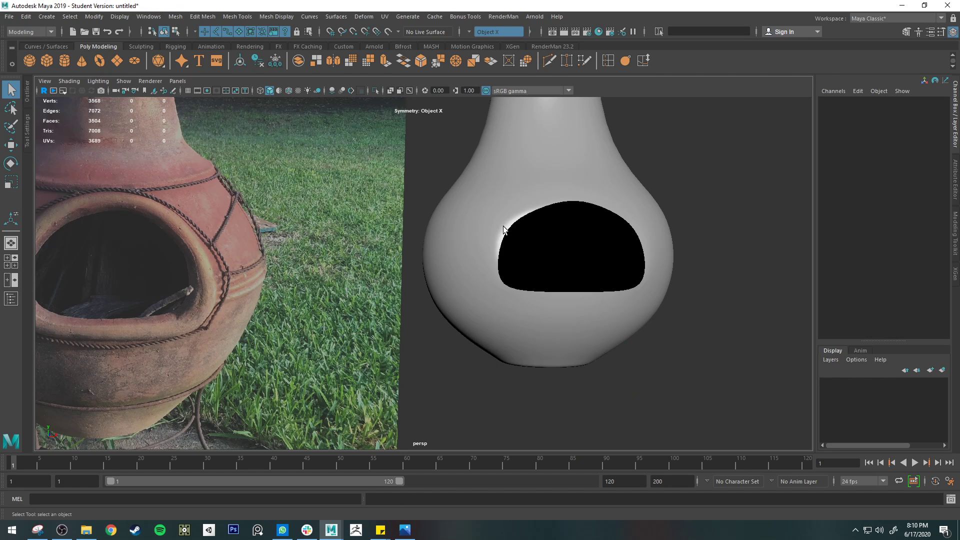
Return to the unsmoothed mesh and insert an edge loop in the narrow band of faces around the firebox opening
right_drag(505, 225, 505, 205)
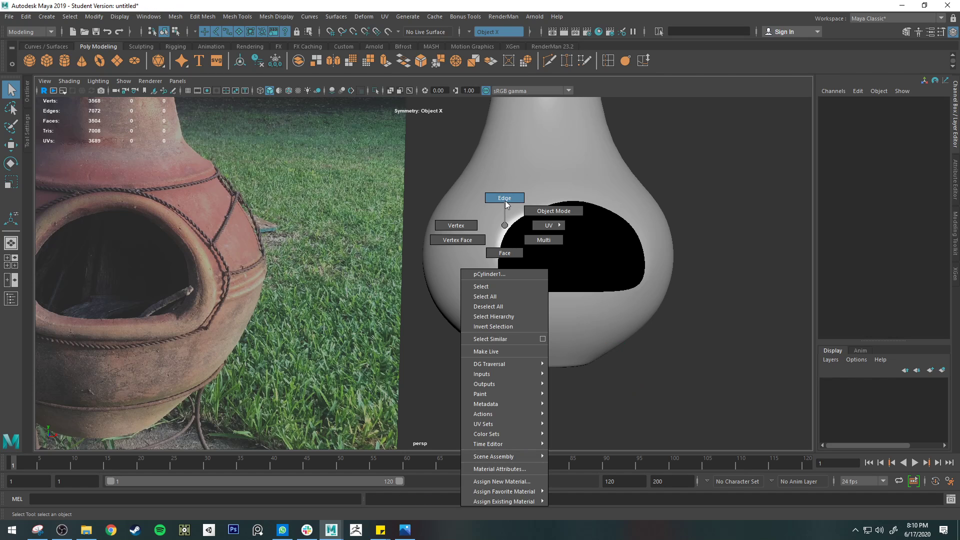
scroll(567, 195, up, 2)
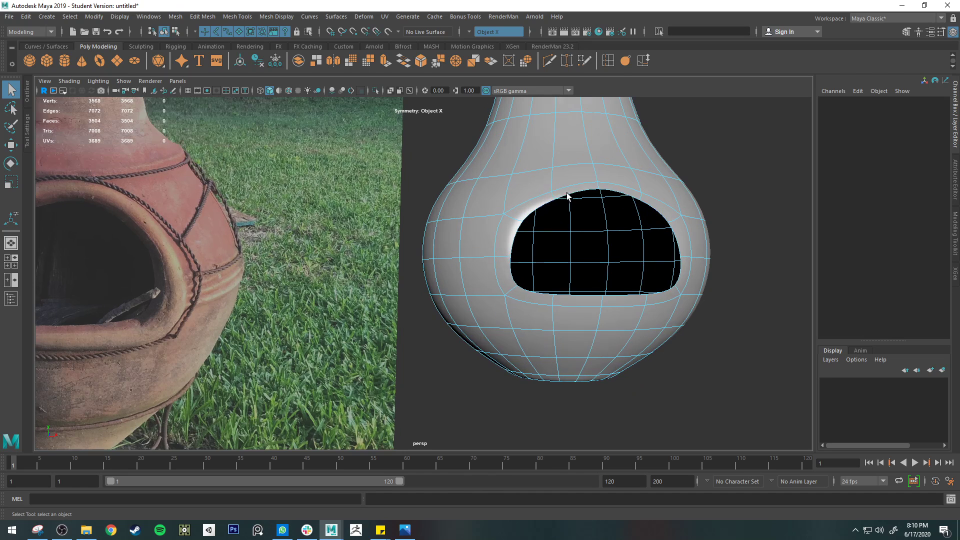
click(606, 62)
key(1)
drag(516, 219, 514, 216)
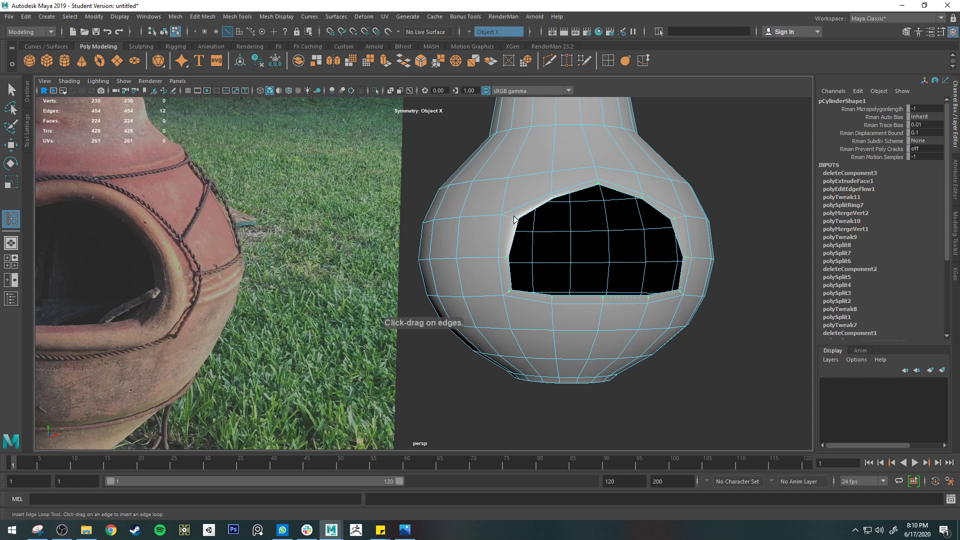
key(w)
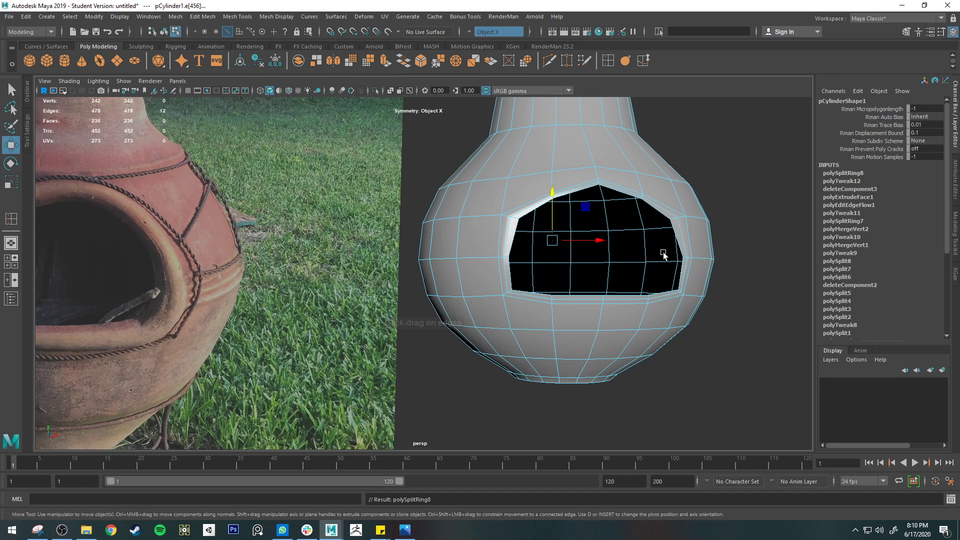
alt+drag(668, 253, 488, 278)
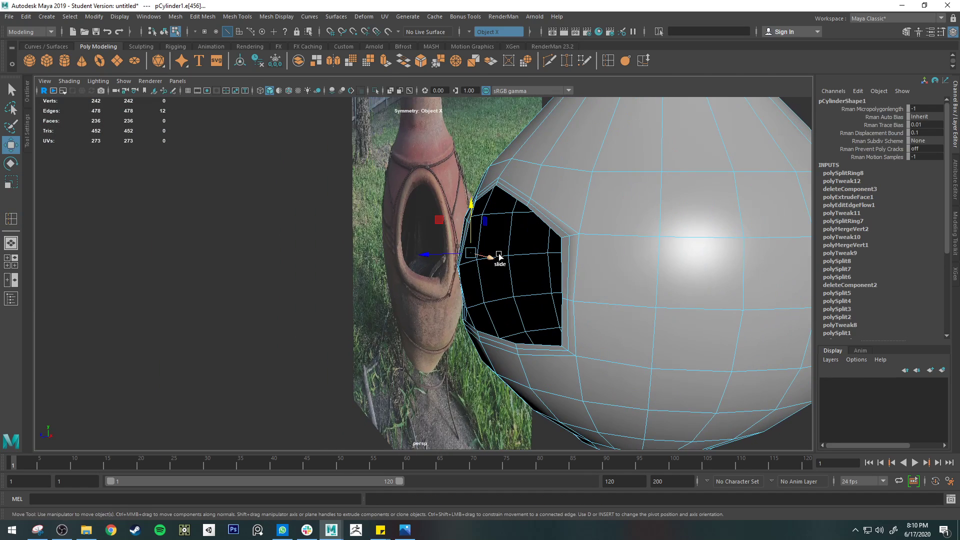
key(ctrl+z)
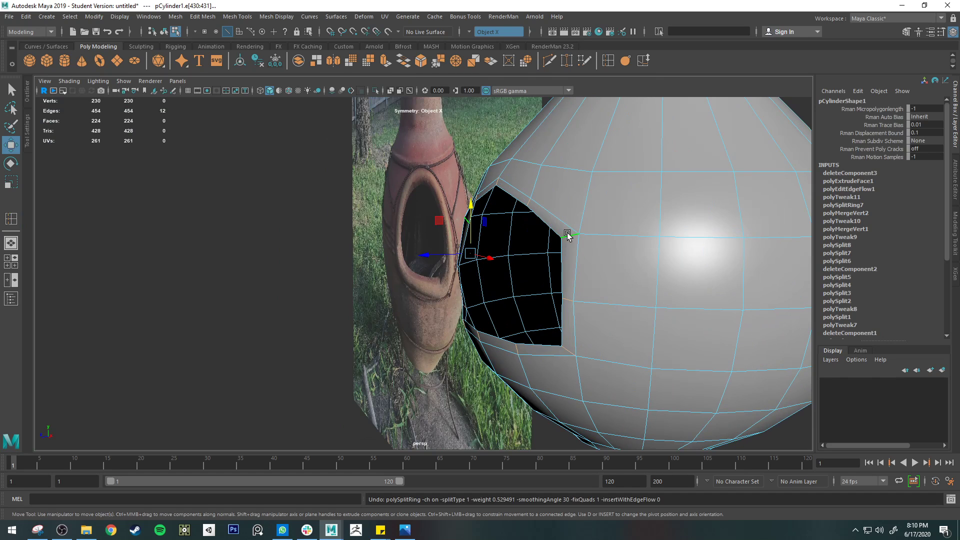
key(shift+z)
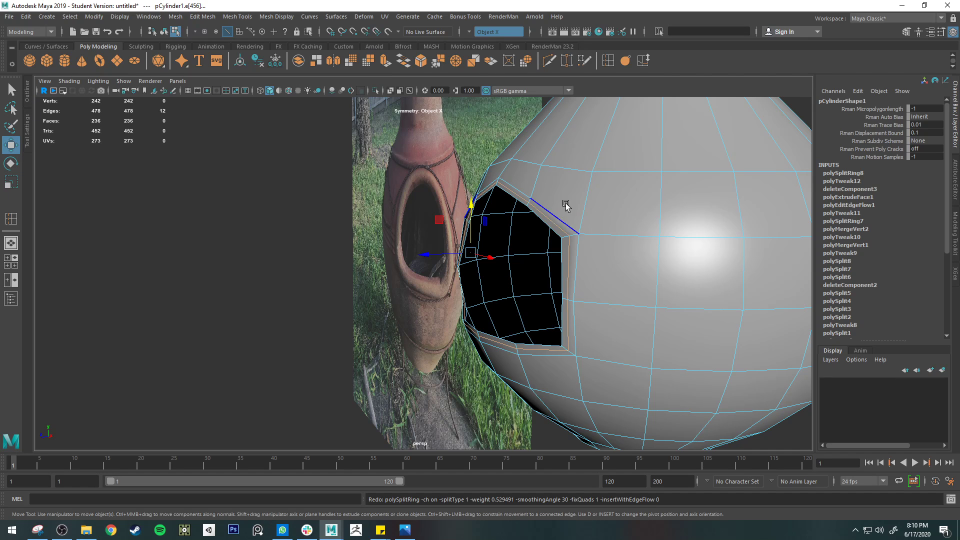
Try to pull the new loop forward, first with edge sliding active and again with the transform constraint off
ctrl+shift+drag(423, 254, 351, 251)
key(ctrl+z)
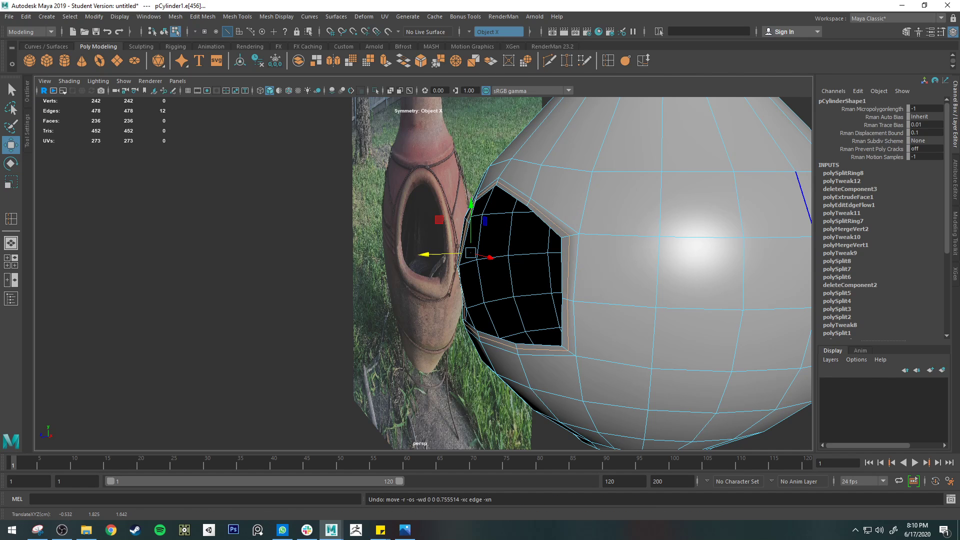
click(955, 210)
click(889, 245)
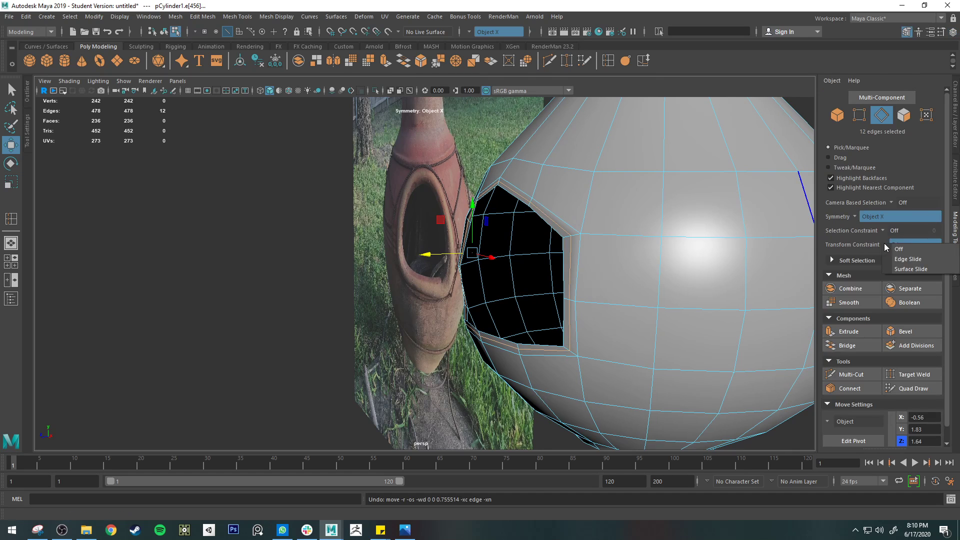
click(904, 249)
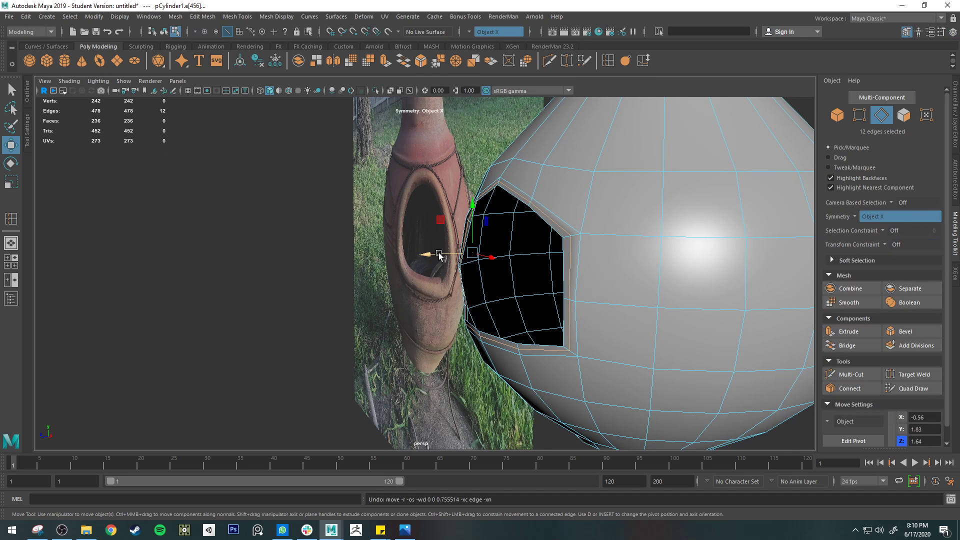
drag(439, 255, 420, 253)
key(ctrl+z)
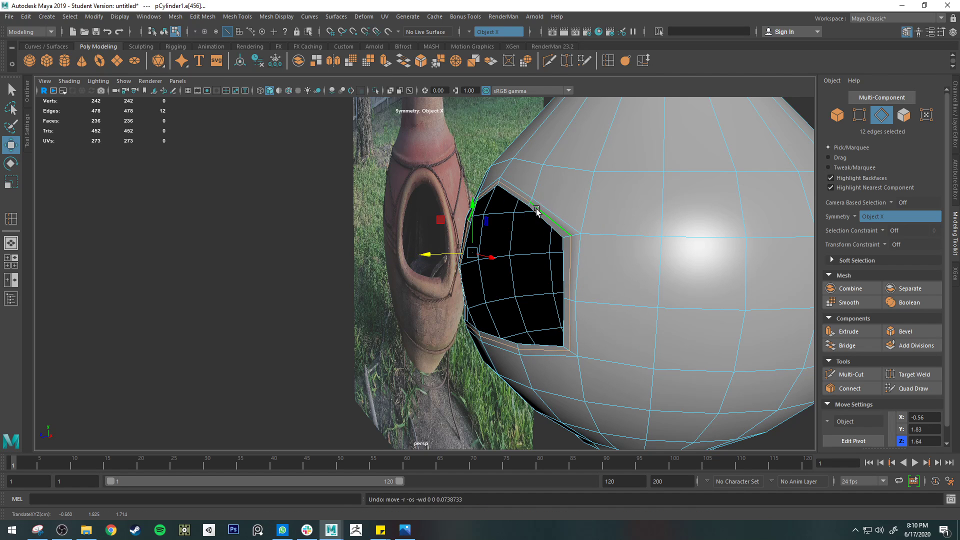
Examine the new loop and the opening's rim in profile, up close and from the front
alt+drag(535, 210, 433, 195)
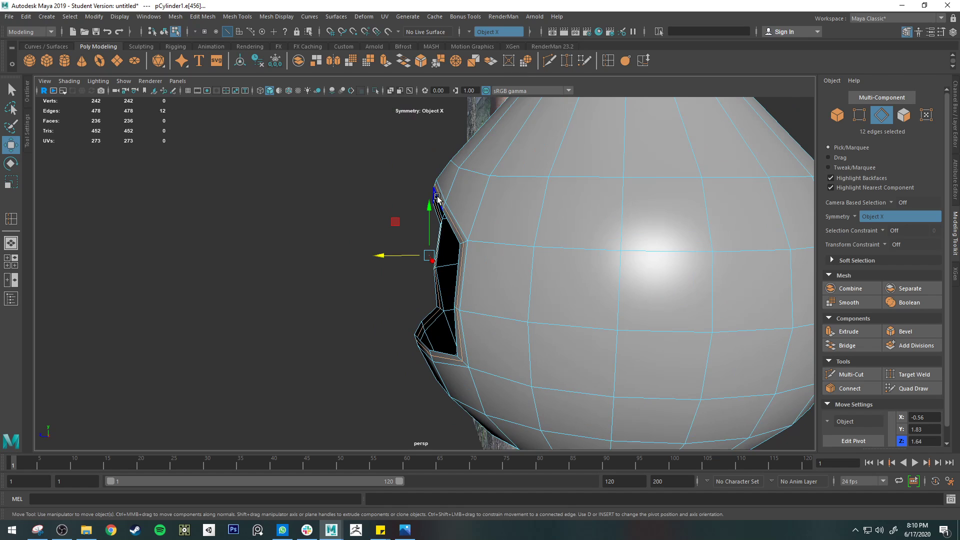
scroll(412, 166, up, 3)
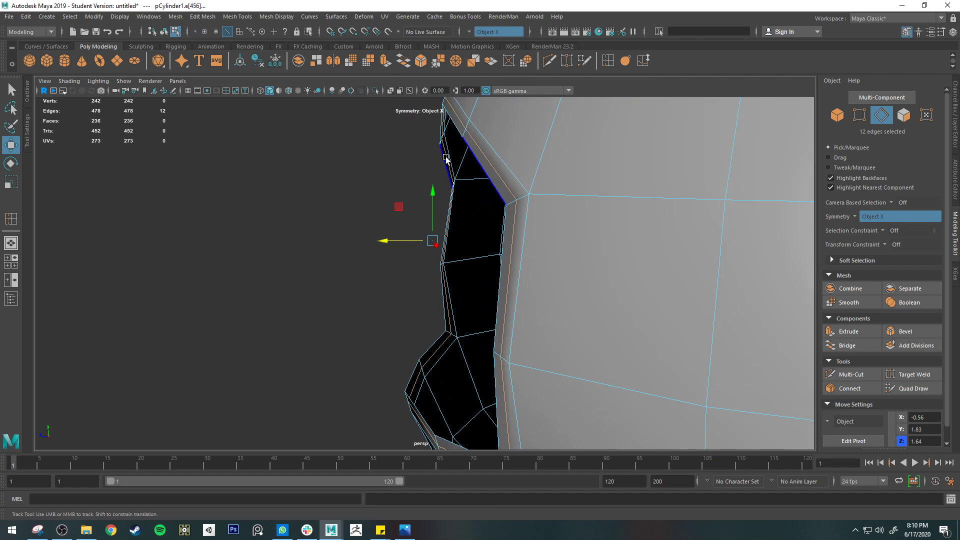
alt+middle_drag(445, 157, 475, 253)
scroll(471, 244, up, 1)
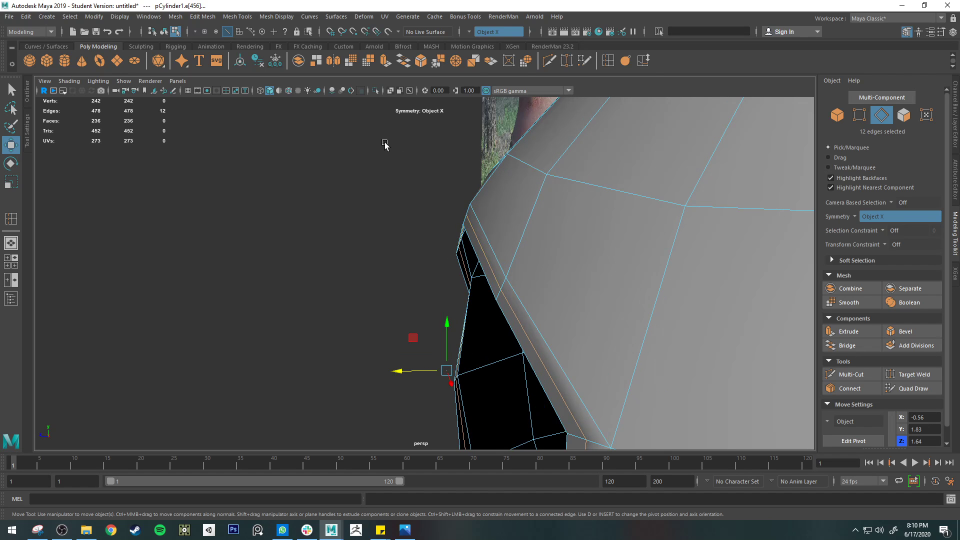
alt+drag(460, 221, 493, 173)
alt+drag(174, 191, 393, 243)
drag(361, 205, 334, 210)
key(ctrl+z)
alt+drag(265, 213, 525, 265)
key(q)
alt+drag(371, 231, 473, 217)
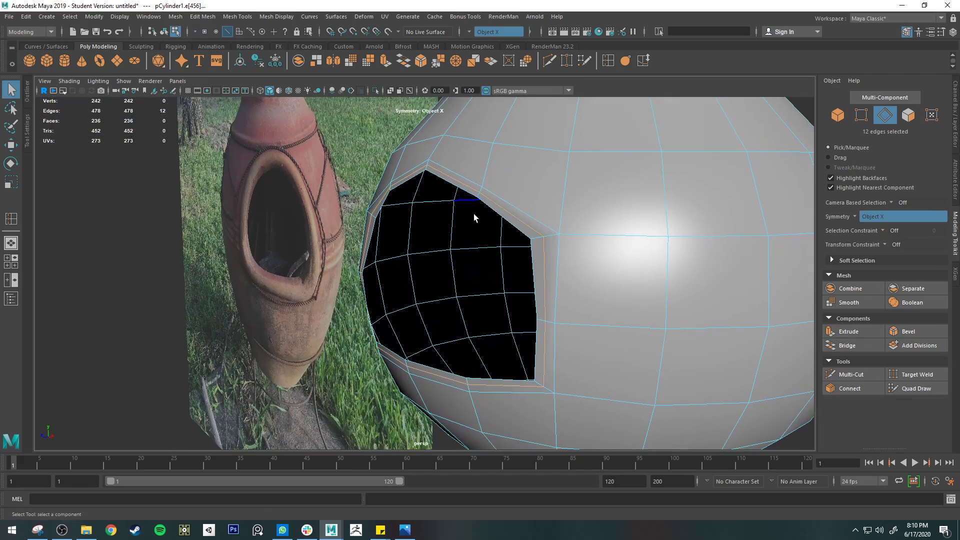
Try the Normal and Component axis orientations for moving the loop around the opening, and undo the changes
click(179, 17)
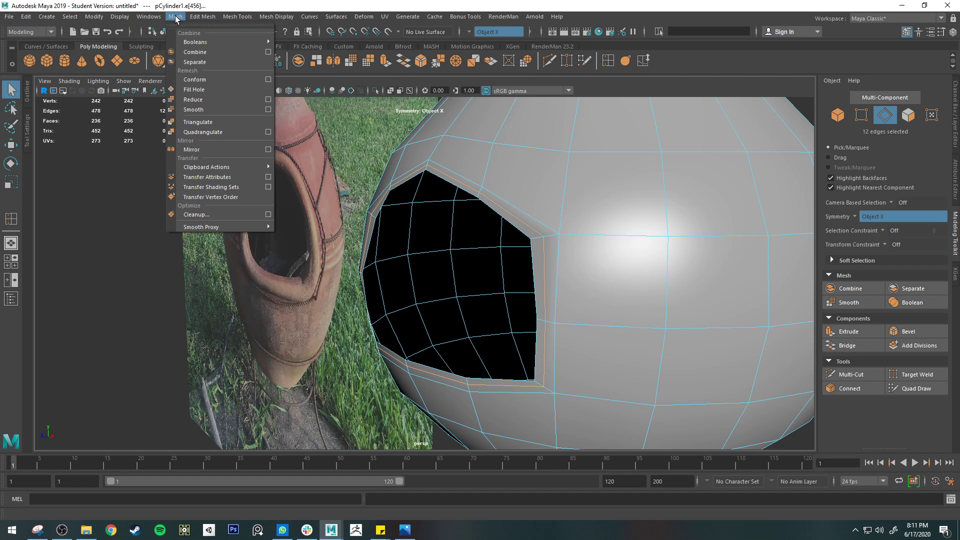
click(28, 131)
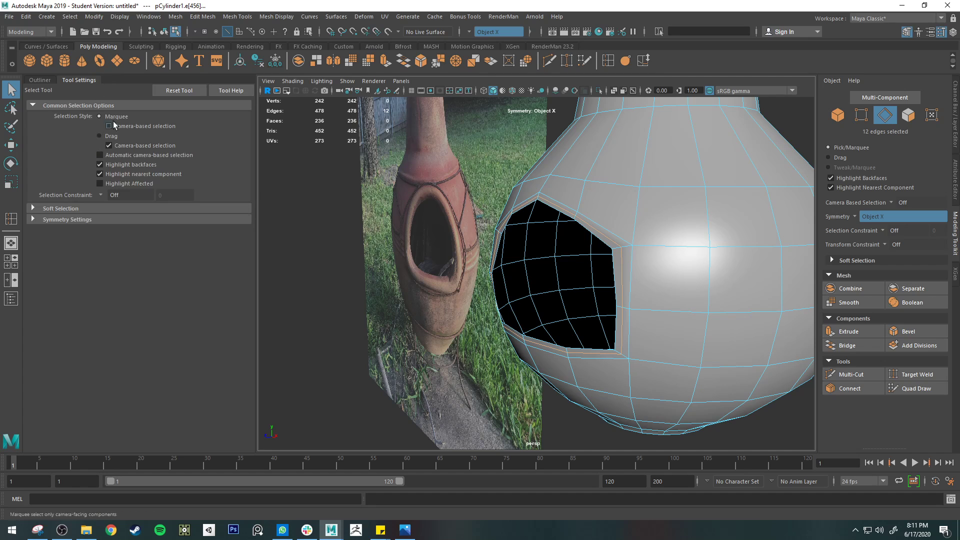
key(w)
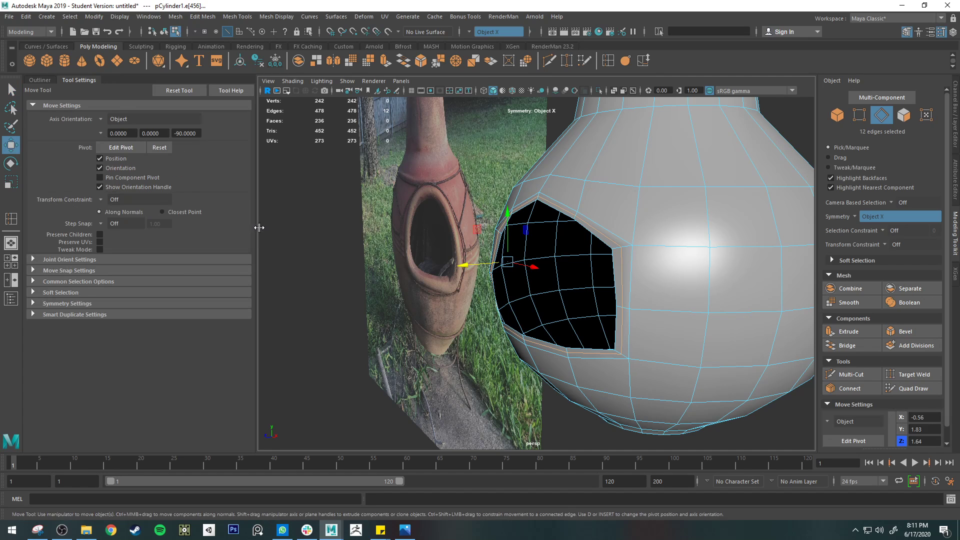
click(102, 119)
click(139, 165)
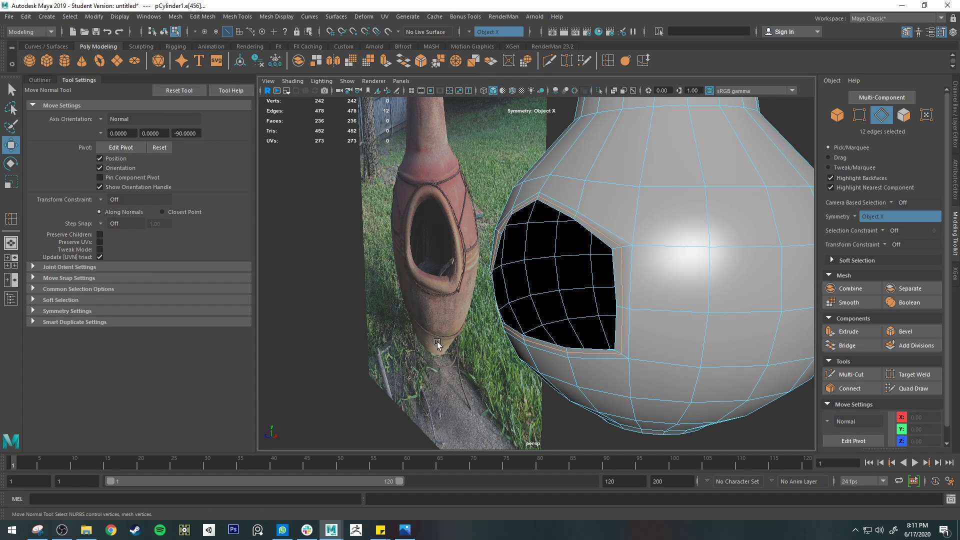
click(102, 119)
click(125, 143)
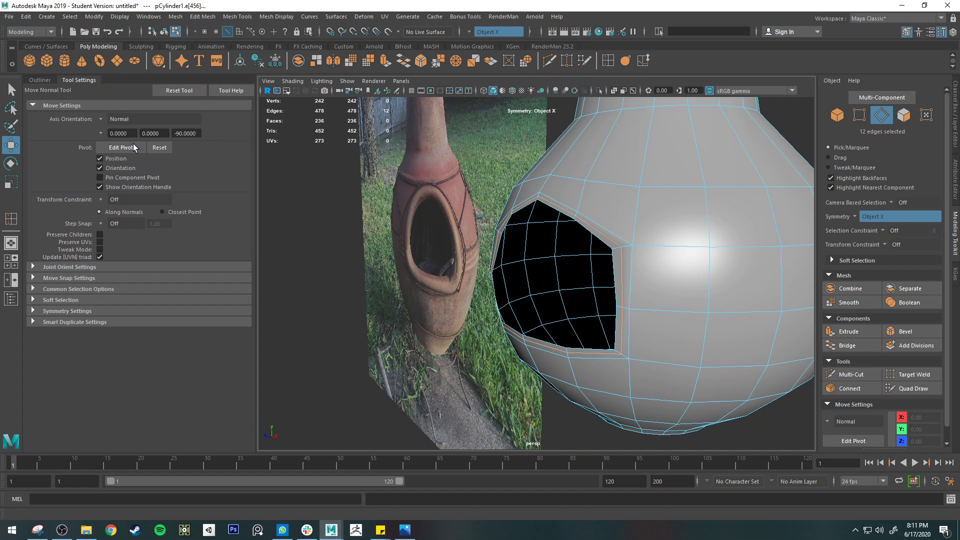
mouse_move(353, 292)
middle_down()
mouse_move(344, 287)
mouse_move(355, 288)
middle_up()
key(ctrl+z)
key(ctrl+z)
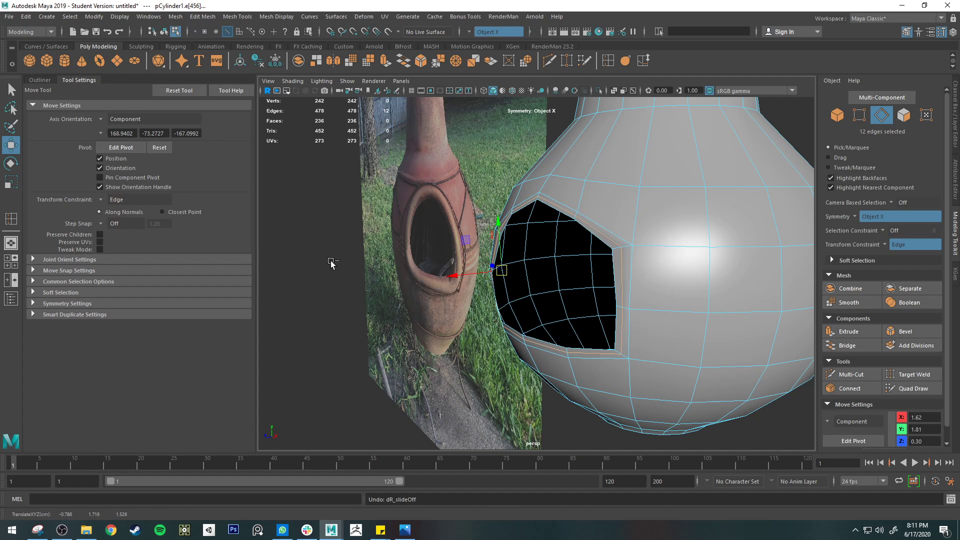
Set the Move tool's axis orientation to Object and turn the transform constraint off
click(113, 121)
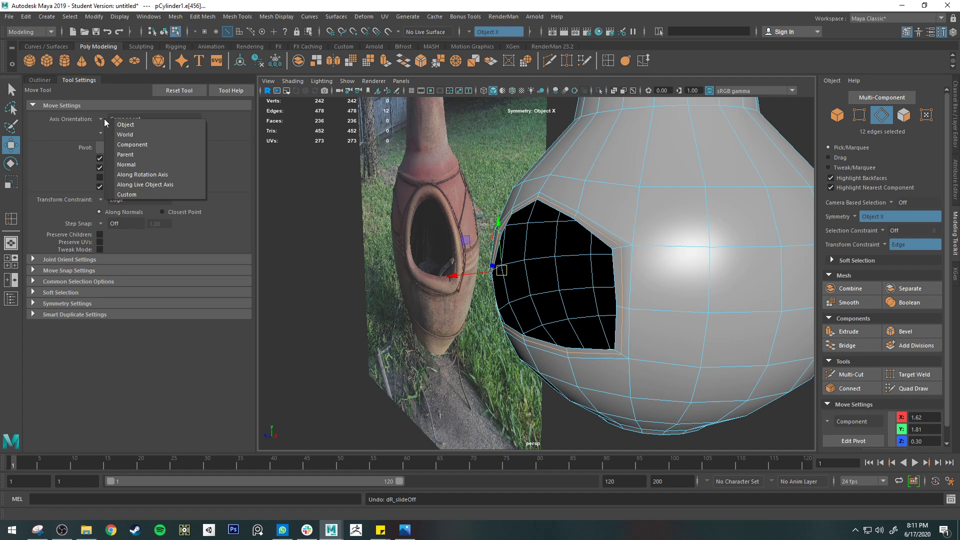
click(142, 126)
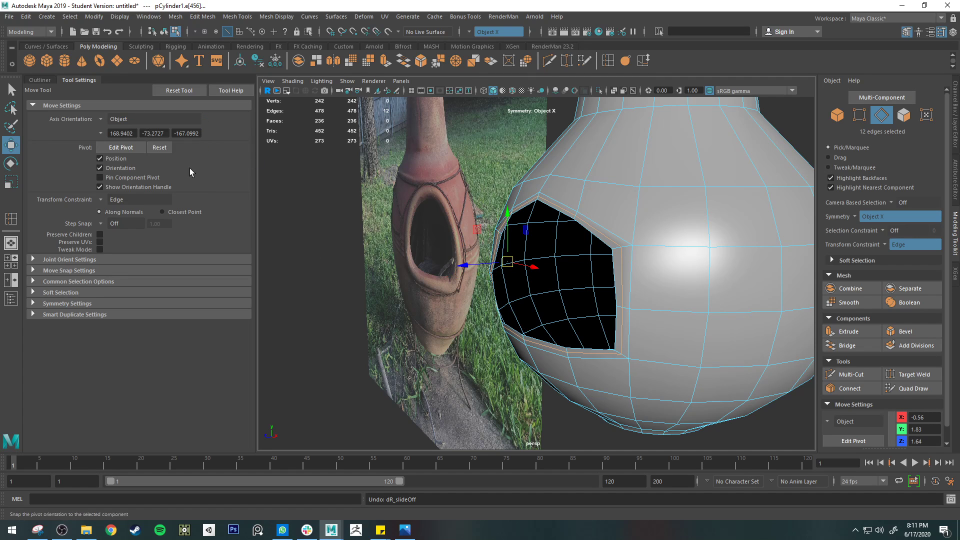
alt+drag(775, 323, 528, 280)
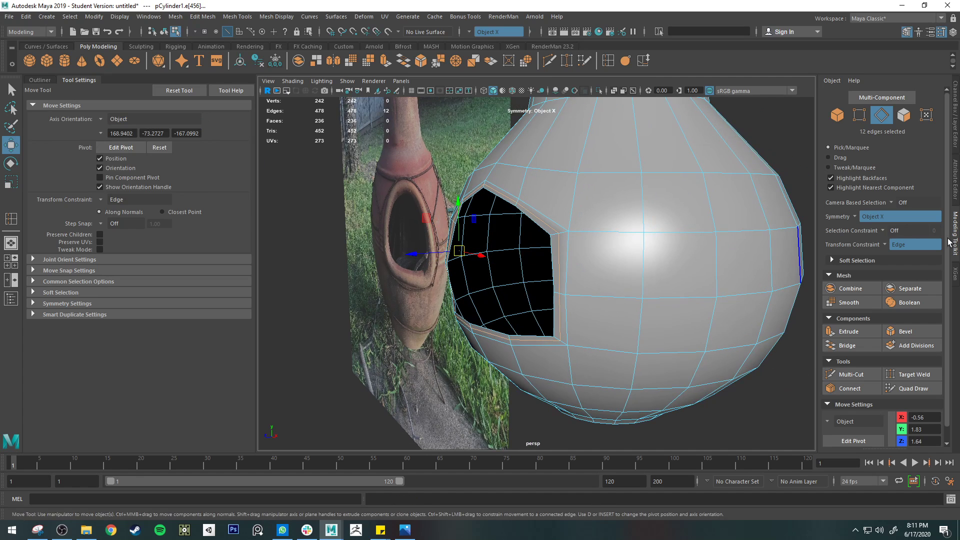
click(909, 244)
click(899, 247)
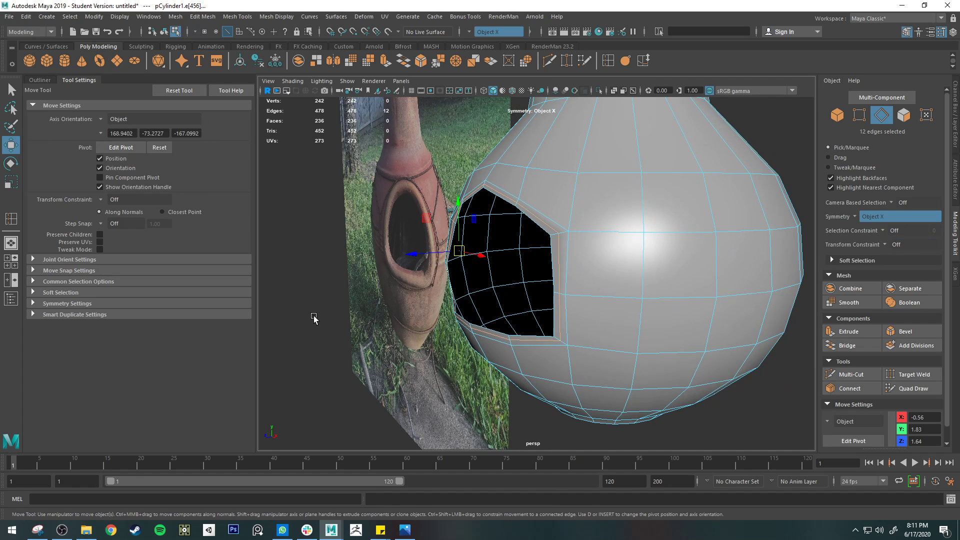
Push the selected loop around the opening slightly outward along its normals, and undo the last excess move
ctrl+middle_drag(320, 307, 320, 312)
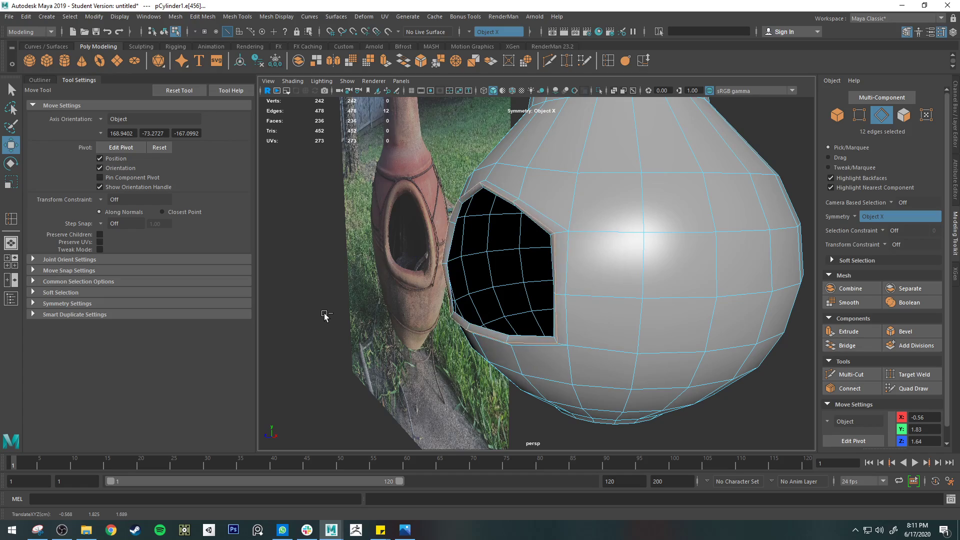
middle_drag(325, 316, 320, 314)
alt+drag(323, 313, 471, 262)
ctrl+middle_drag(471, 261, 479, 280)
key(ctrl+z)
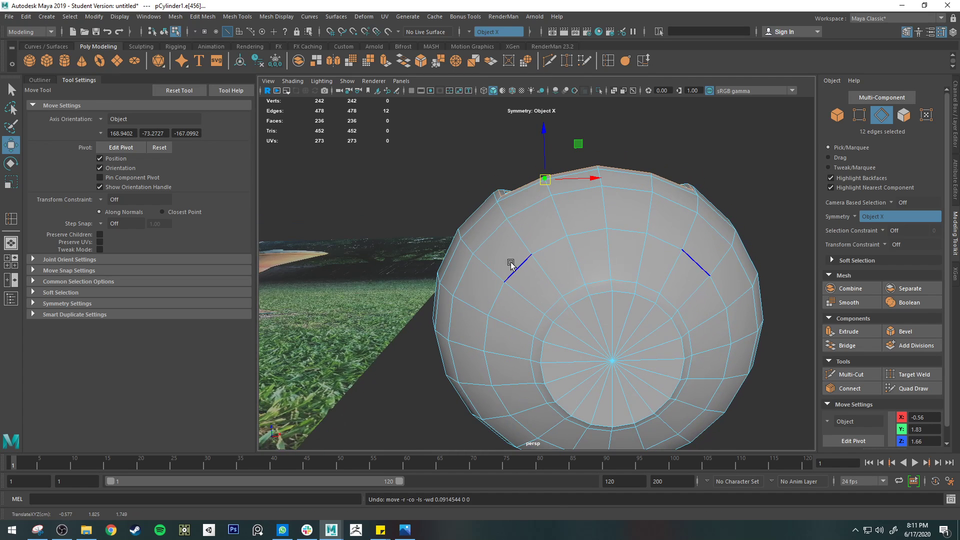
Push the loop around the opening further out along its normals, checking the raised rim from several angles
key(q)
right_drag(511, 263, 510, 280)
click(613, 256)
alt+drag(612, 256, 531, 243)
key(w)
mouse_move(579, 304)
alt+mouse_down()
mouse_move(559, 317)
mouse_move(589, 317)
alt+mouse_up()
ctrl+middle_drag(600, 295, 727, 263)
alt+drag(727, 265, 557, 328)
key(q)
right_drag(493, 307, 512, 268)
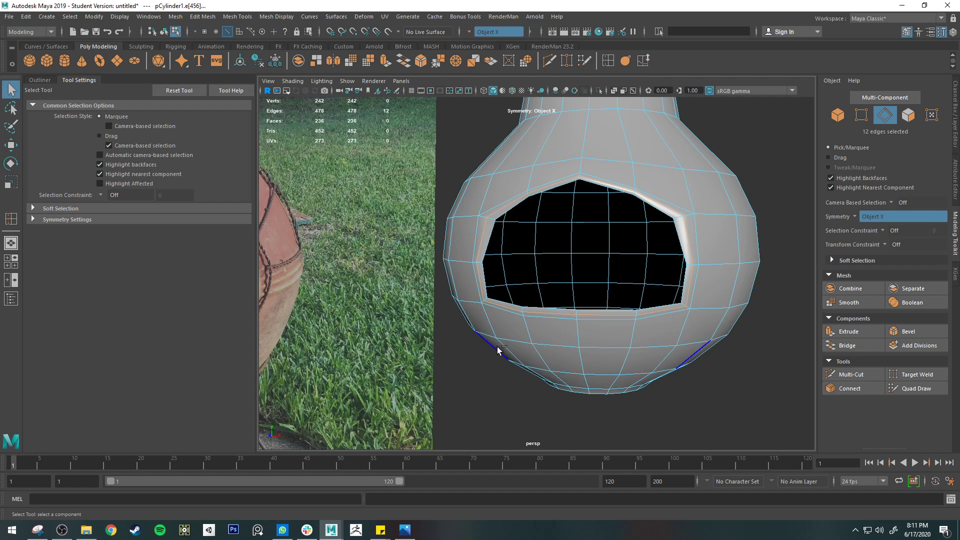
Fine-tune the raised loop's outward offset along its normals and check the rim from below and the side
key(w)
mouse_move(495, 367)
middle_down()
mouse_move(488, 360)
mouse_move(508, 368)
middle_up()
alt+drag(507, 368, 623, 326)
middle_drag(624, 326, 623, 328)
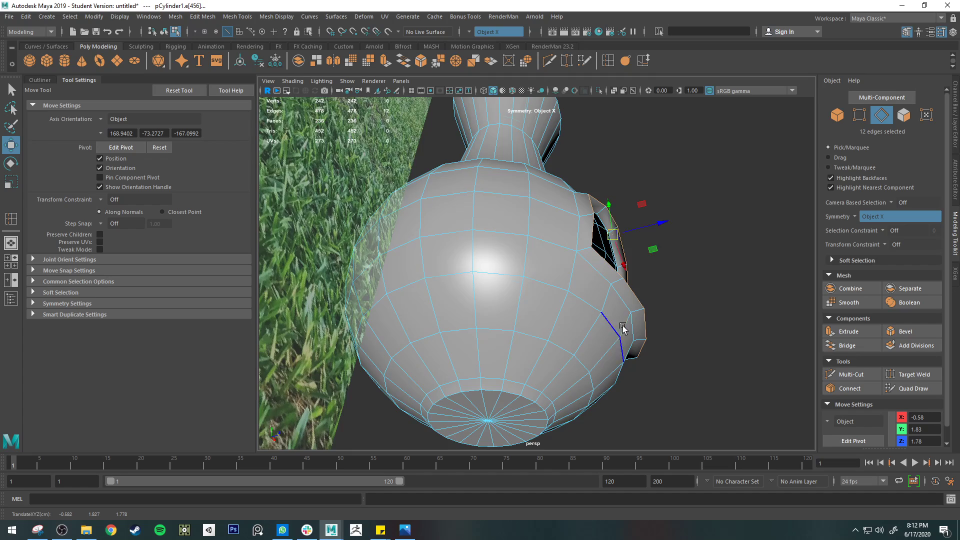
Bevel the selected edge loop of the raised rim around the opening and increase the bevel's segments
alt+drag(623, 328, 474, 372)
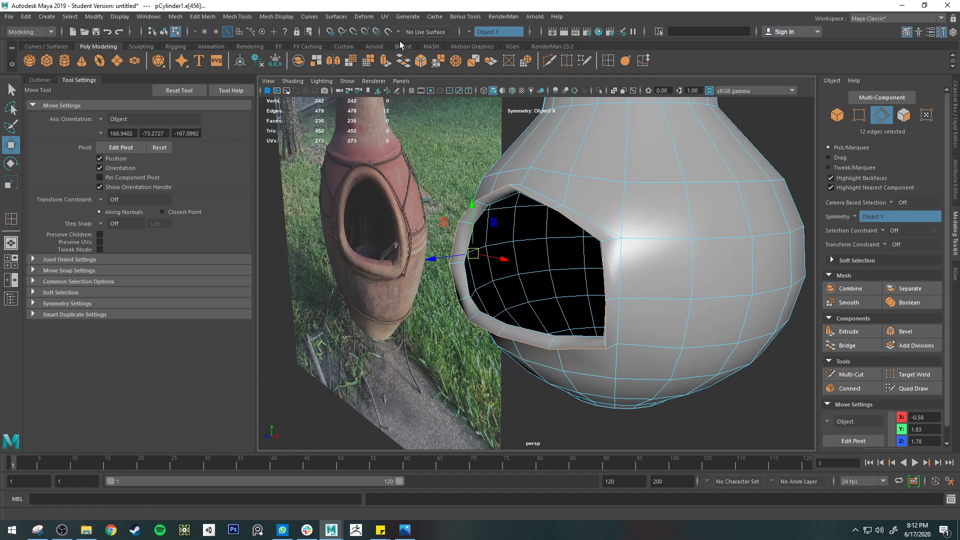
click(420, 61)
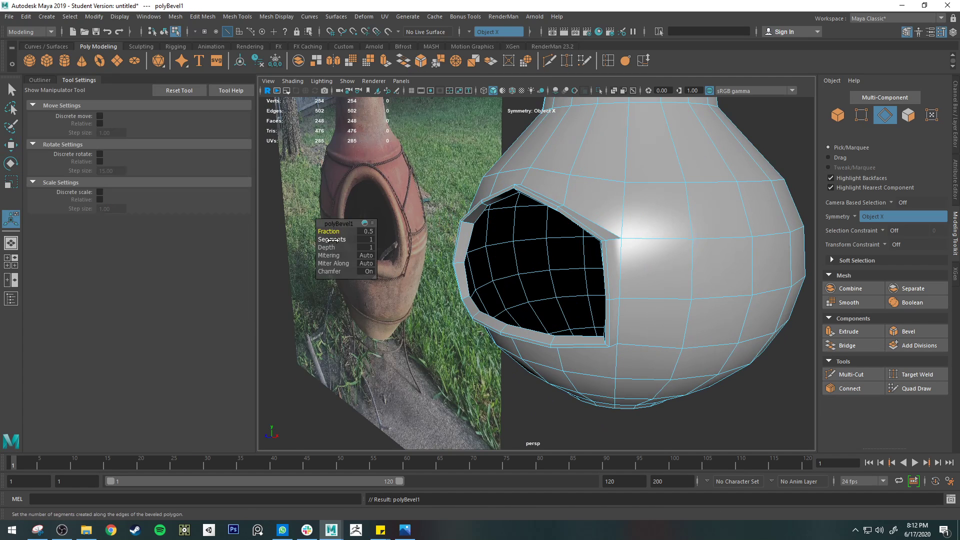
drag(338, 240, 617, 275)
key(q)
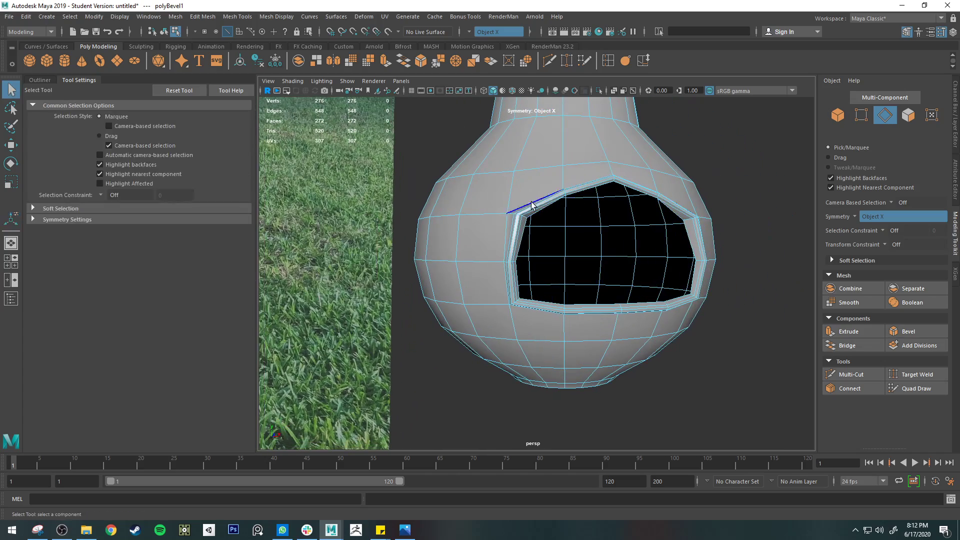
Preview the body smoothed and compare the beveled rim around the opening with the chiminea in the reference photo
alt+drag(683, 331, 637, 323)
key(3)
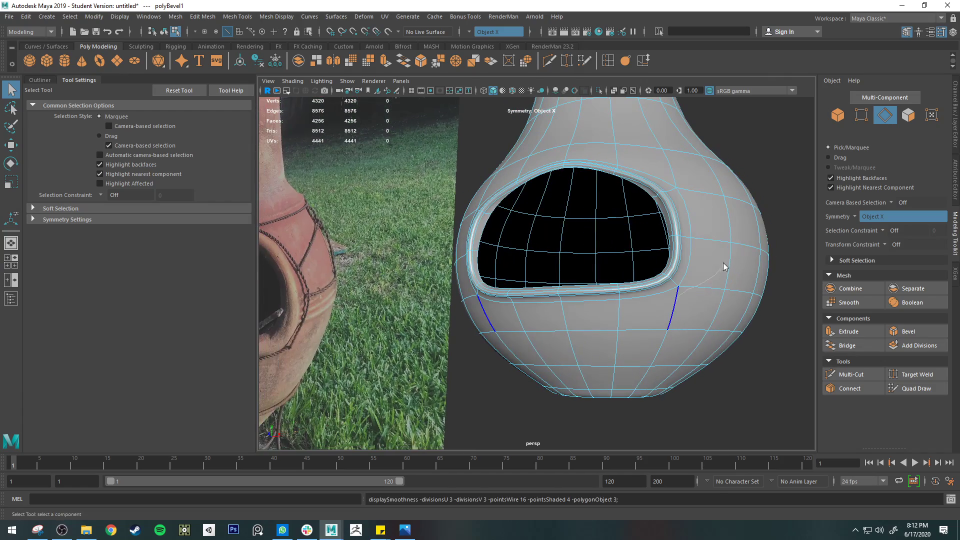
right_drag(725, 266, 704, 252)
alt+drag(671, 202, 699, 214)
alt+right_drag(602, 210, 642, 226)
alt+right_drag(790, 241, 743, 261)
click(714, 353)
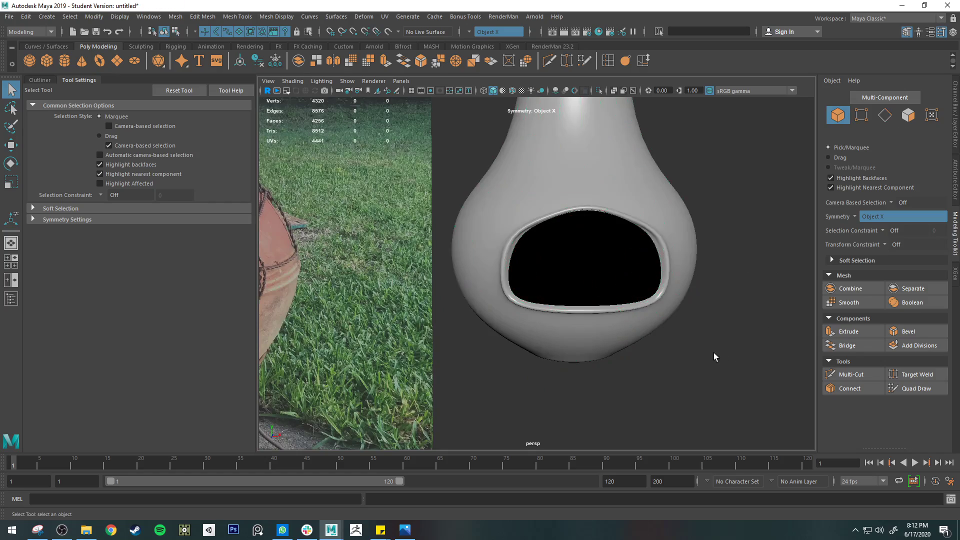
alt+drag(714, 353, 677, 363)
alt+right_drag(677, 362, 602, 334)
alt+middle_drag(543, 314, 667, 303)
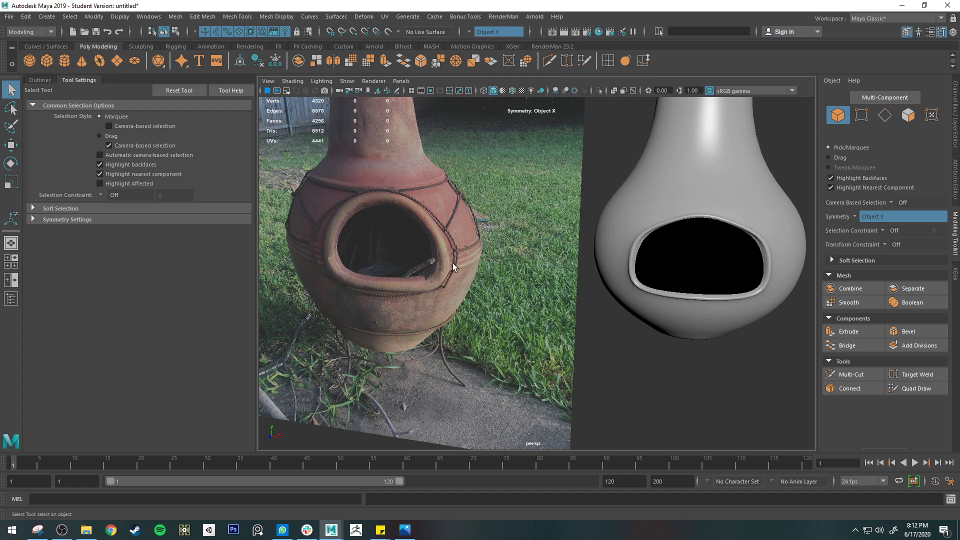
Undo the bevel, the rim's edge loops and the rim extrusion, back to the plain cut opening without smooth preview
key(ctrl+z)
key(ctrl+z)
key(ctrl+z)
key(ctrl+z)
key(ctrl+z)
key(ctrl+z)
key(ctrl+z)
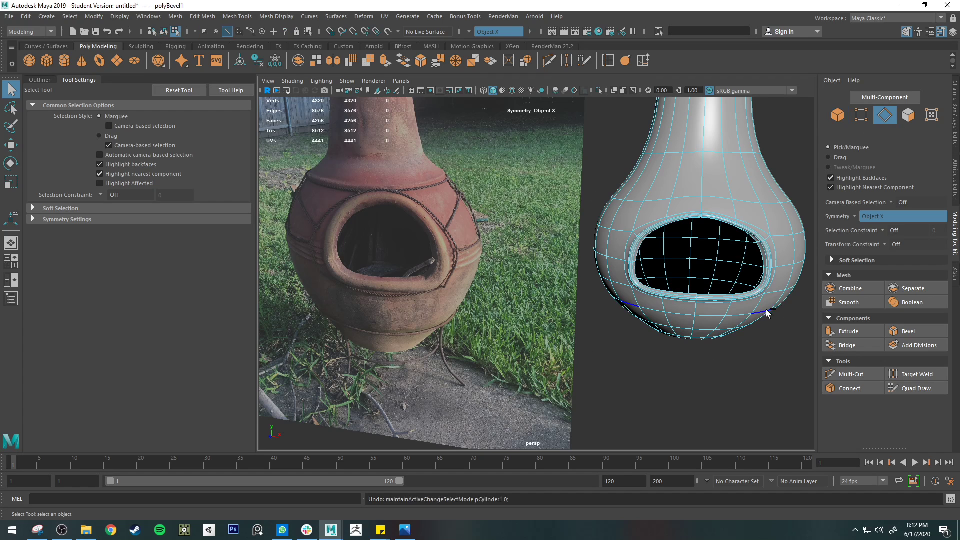
key(ctrl+z)
key(ctrl+z)
key(ctrl+z)
key(ctrl+z)
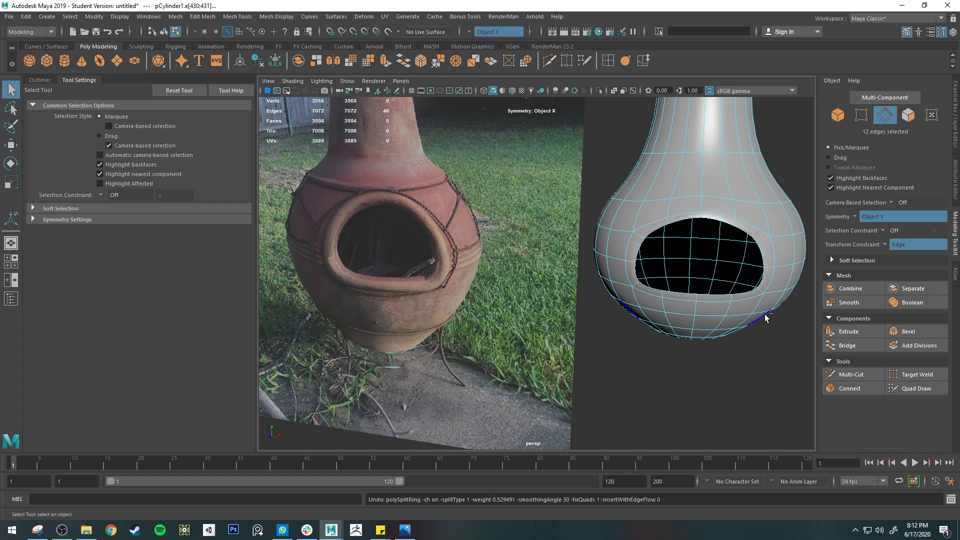
key(ctrl+z)
key(ctrl+z)
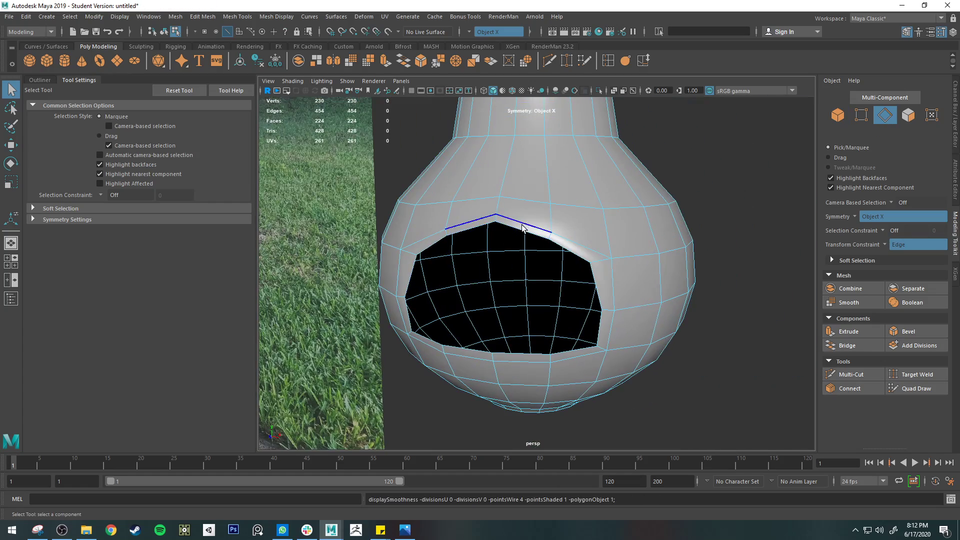
Select the border edges around the firebox opening and convert them with Polygon Edges to Curve
alt+middle_drag(570, 296, 620, 261)
mouse_move(614, 266)
alt+mouse_down()
mouse_move(601, 268)
mouse_move(619, 269)
alt+mouse_up()
click(119, 16)
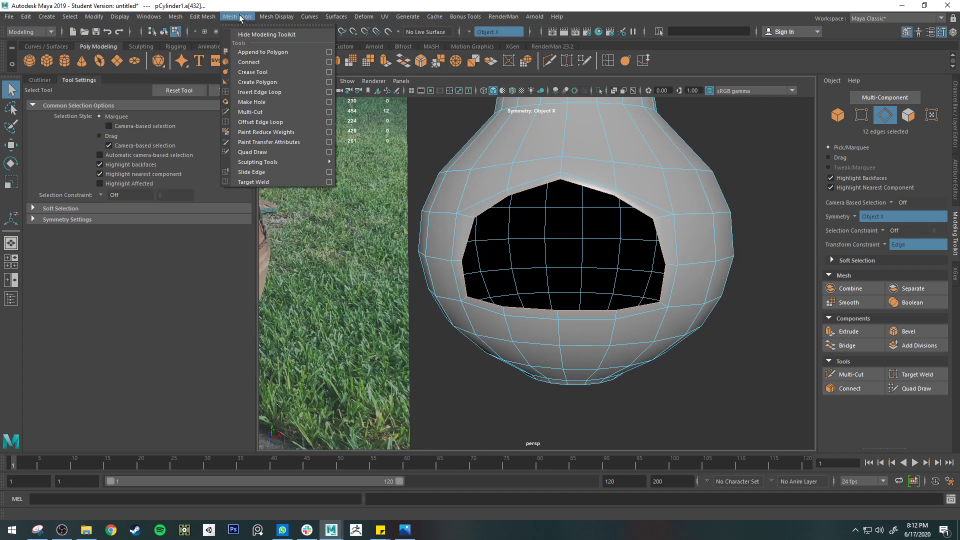
mouse_move(302, 18)
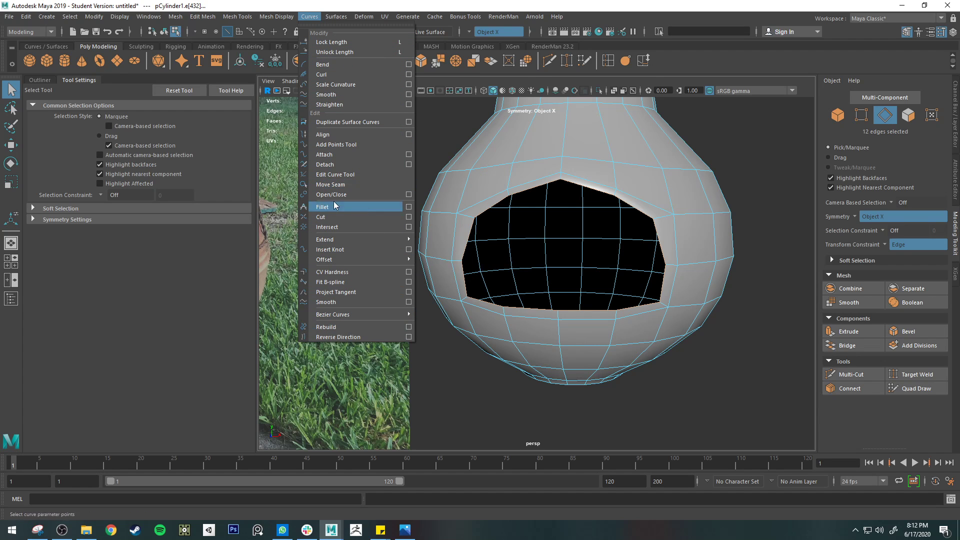
mouse_move(87, 18)
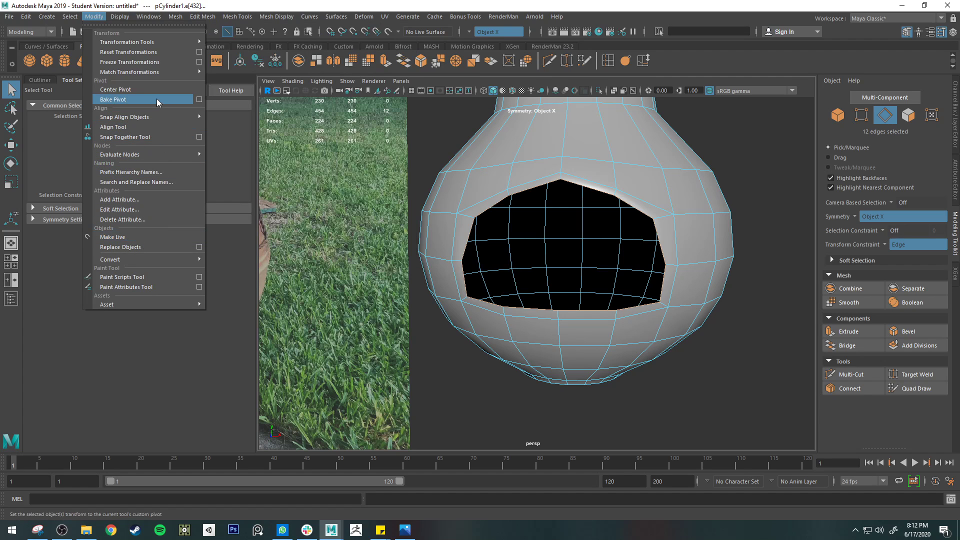
mouse_move(161, 261)
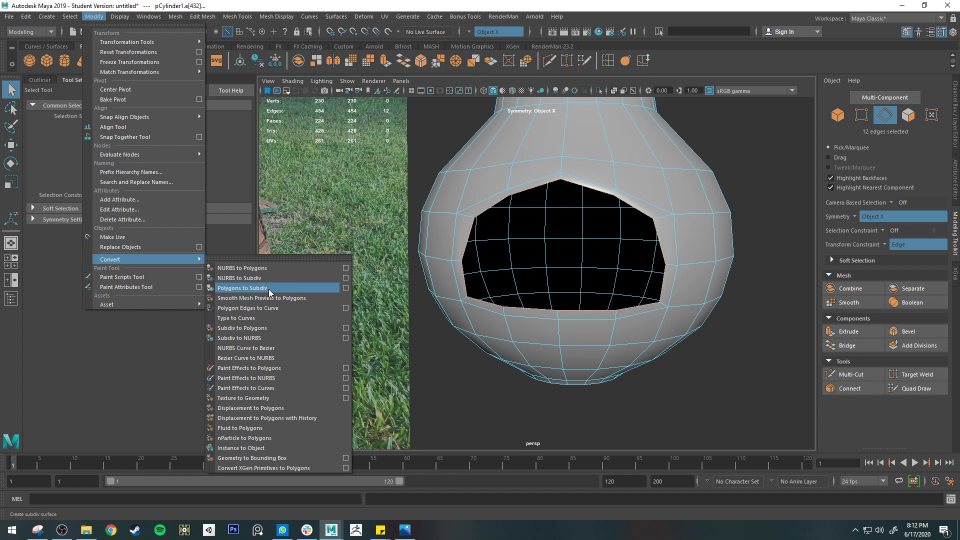
click(267, 309)
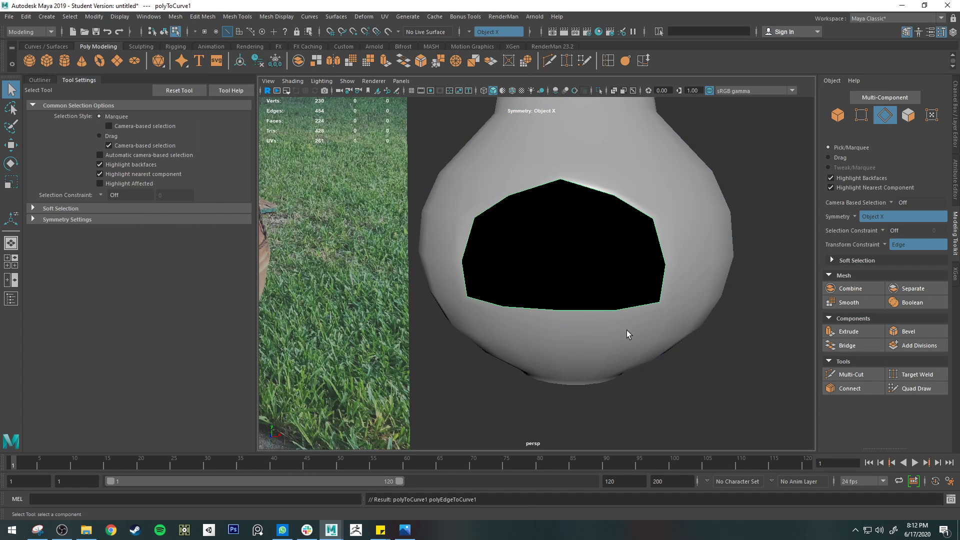
Try to move the new curve along X, undo the move, and try the smooth preview on the curve
key(w)
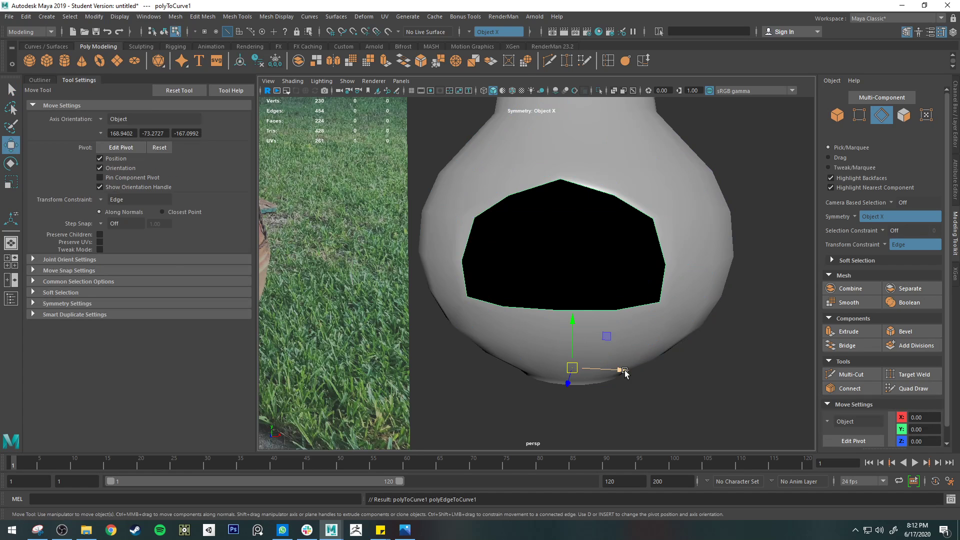
middle_drag(643, 361, 651, 268)
key(ctrl+z)
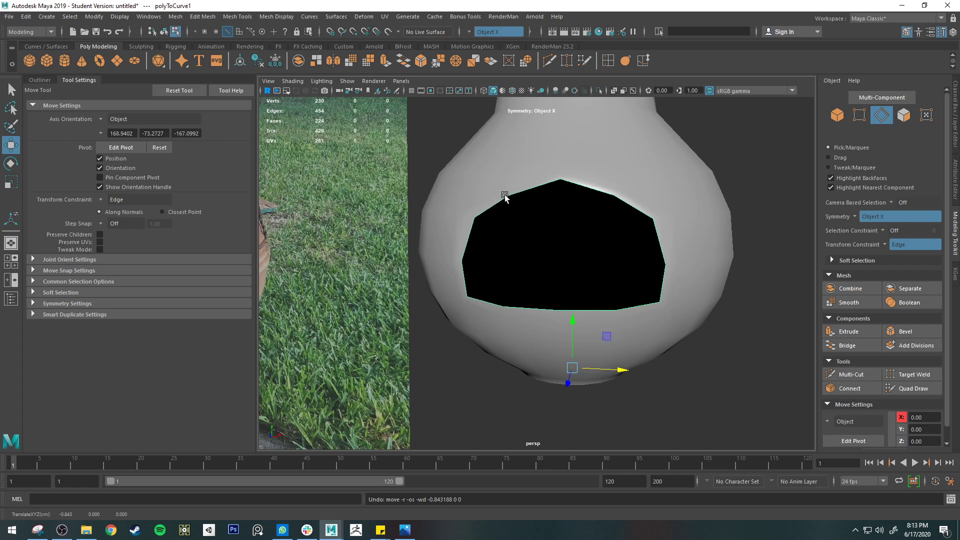
key(3)
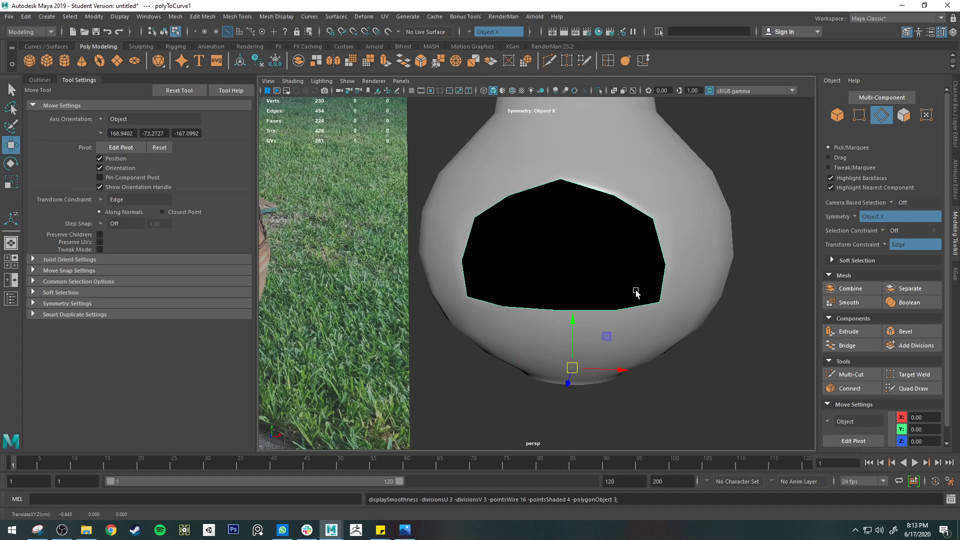
click(660, 304)
key(3)
key(1)
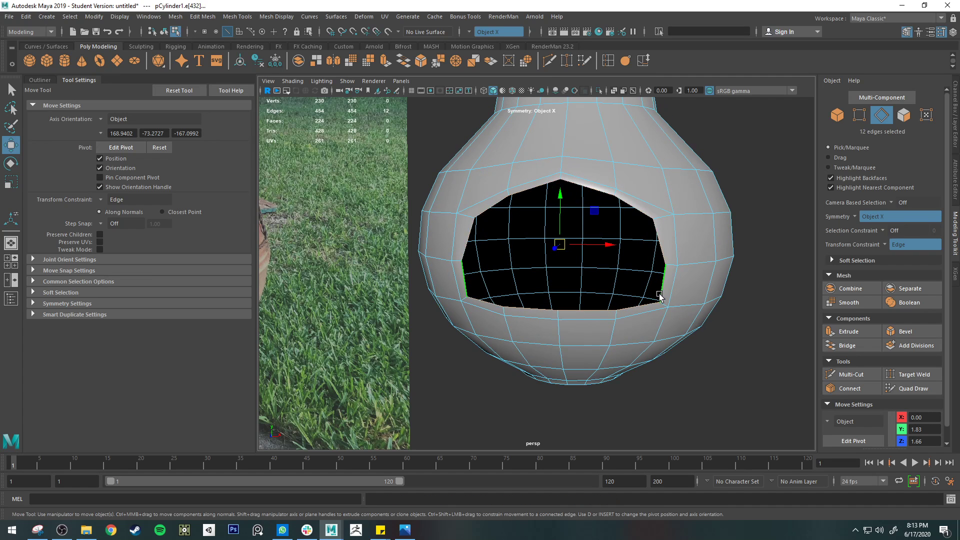
click(664, 292)
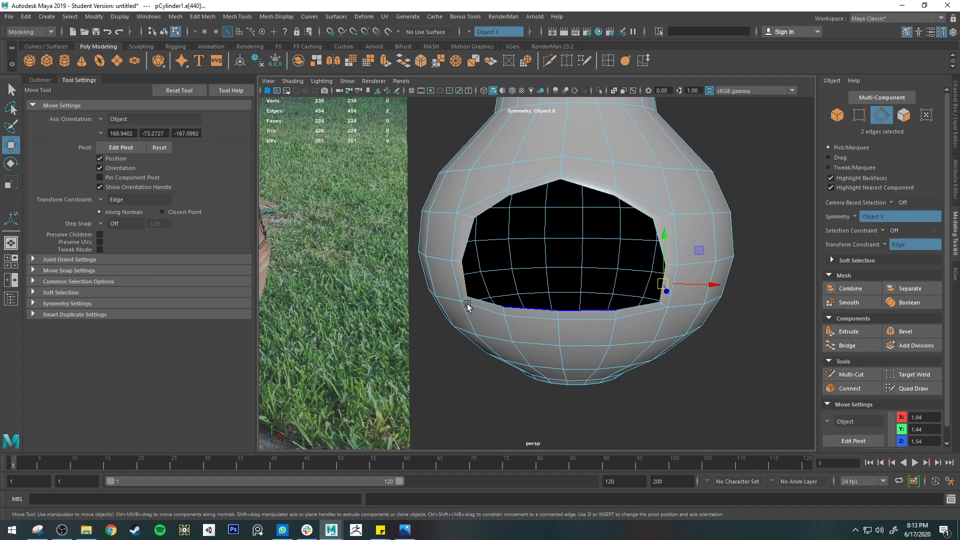
Hide the pCylinder1 body, undoing the accidental grouping, and select the polyToCurve1 curve
click(40, 80)
click(90, 172)
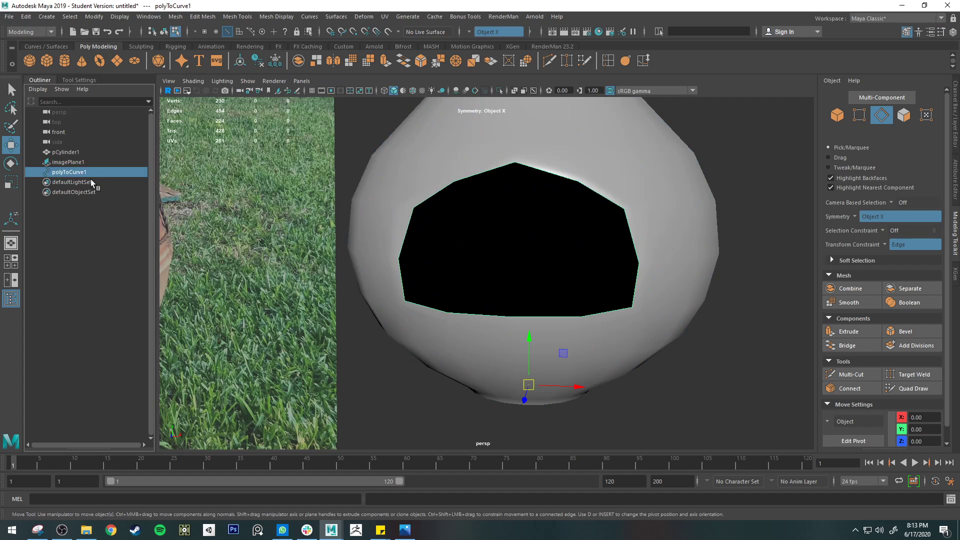
click(70, 151)
key(ctrl+g)
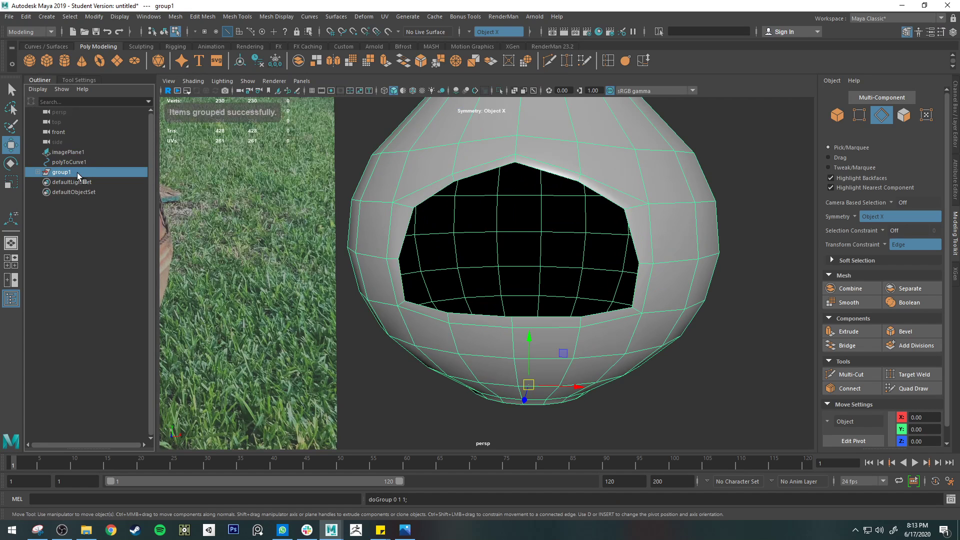
key(ctrl+z)
key(ctrl+h)
click(64, 172)
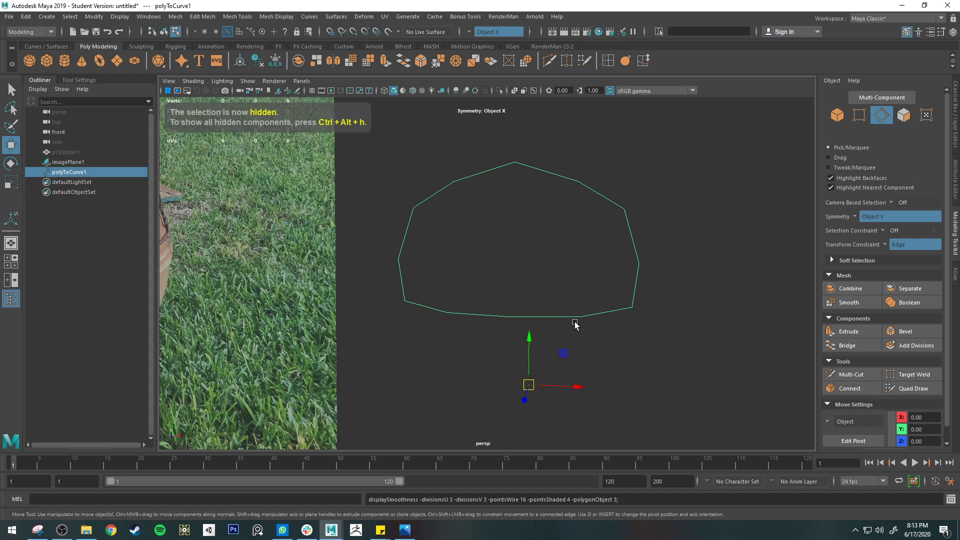
Try to move the curve's top control vertex, undo the move, and reselect the curve as an object
right_drag(575, 286, 545, 286)
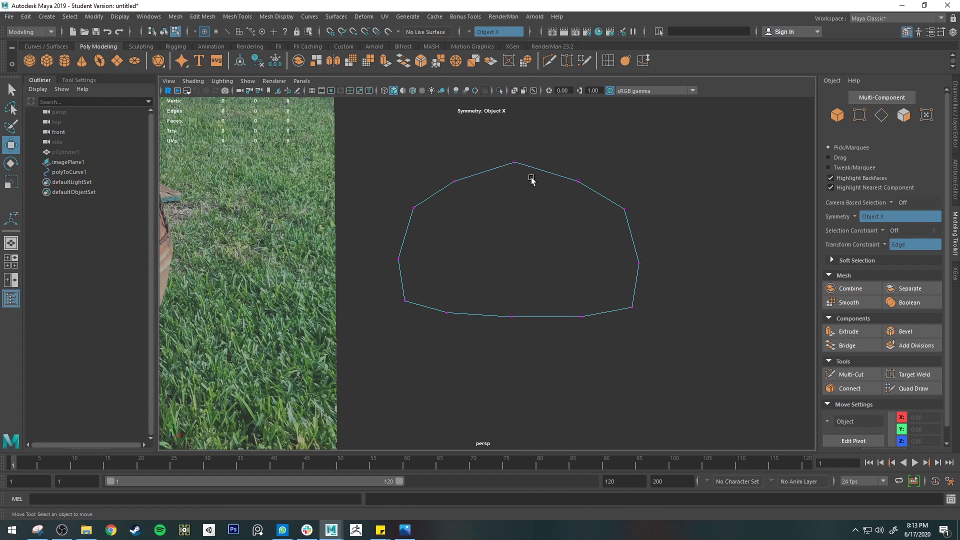
click(515, 162)
drag(516, 162, 547, 215)
key(ctrl+z)
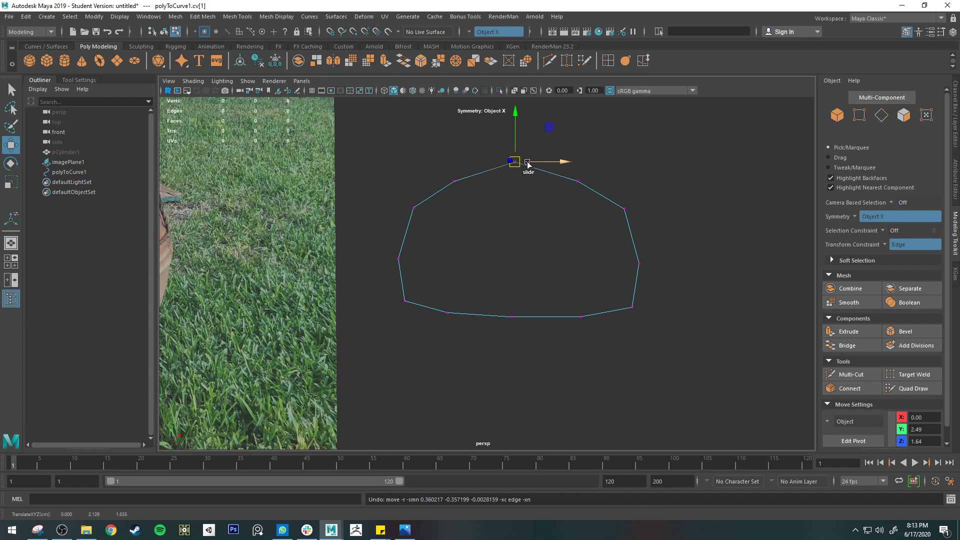
drag(528, 165, 573, 165)
right_drag(621, 214, 659, 193)
click(604, 200)
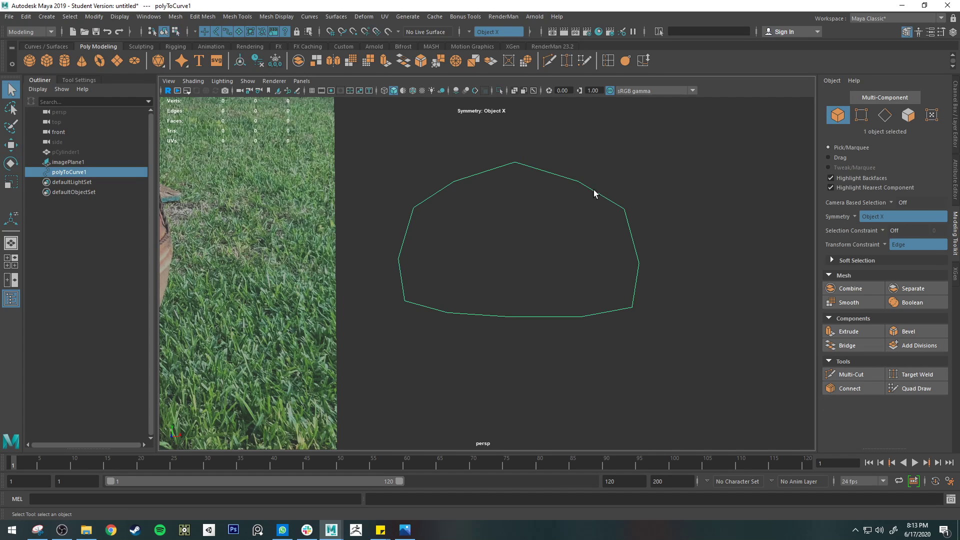
Create a tube mesh from the selected opening curve with the Bonus Tools Curve to Tube Mesh command
click(459, 17)
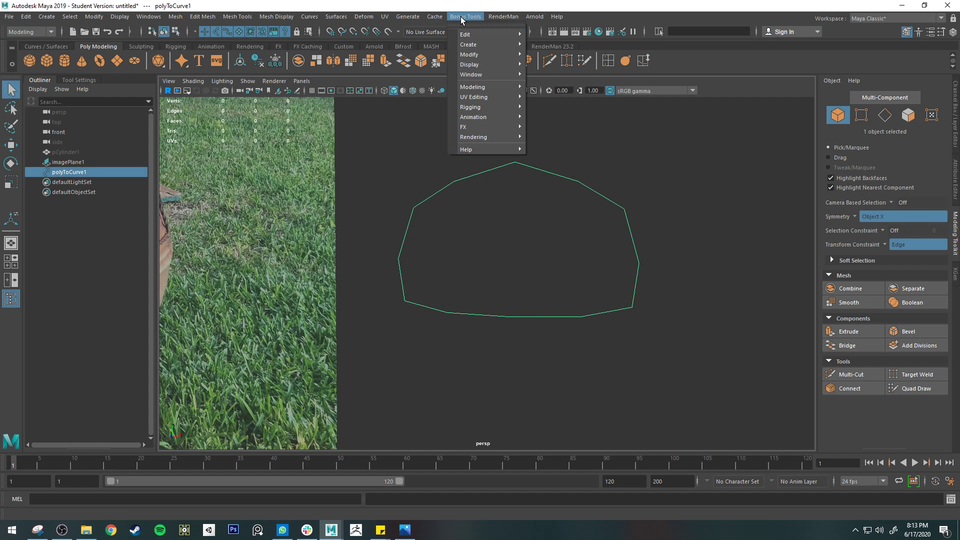
mouse_move(492, 106)
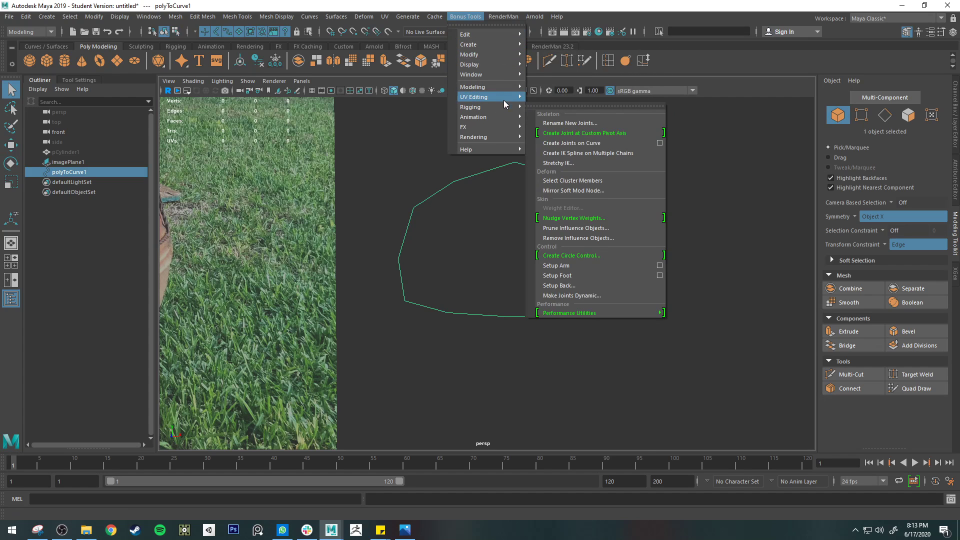
mouse_move(500, 89)
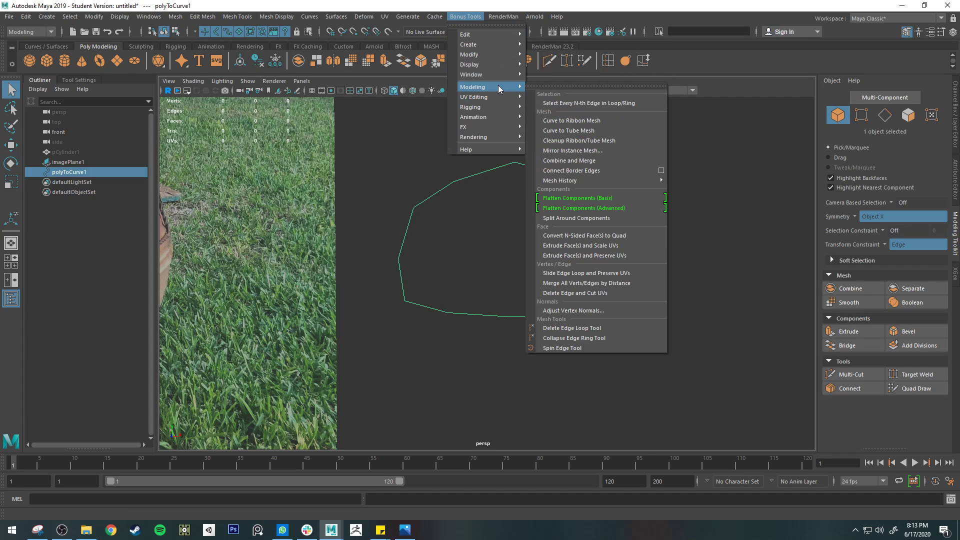
click(592, 132)
scroll(628, 183, down, 3)
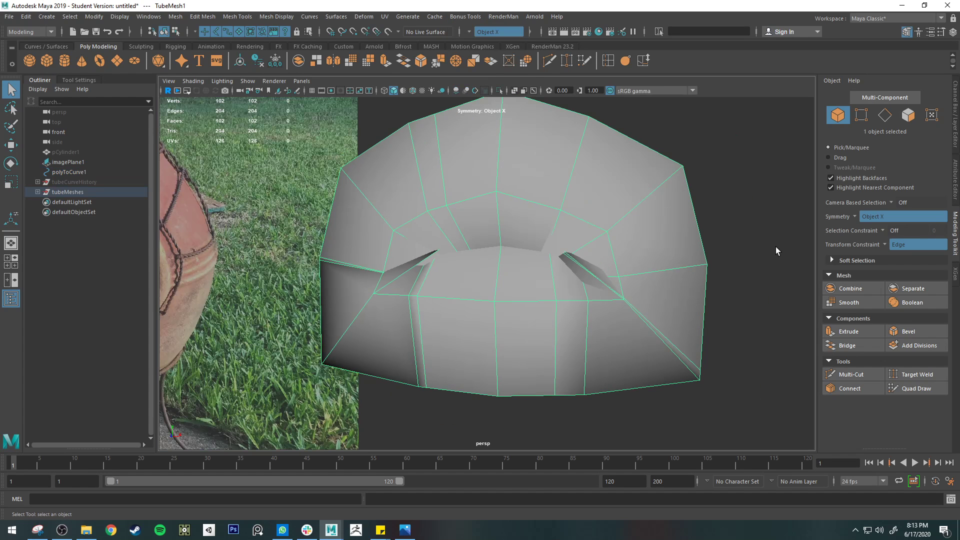
Set the tube mesh's Width to 0.2 and inspect the resulting ring from several angles
click(955, 140)
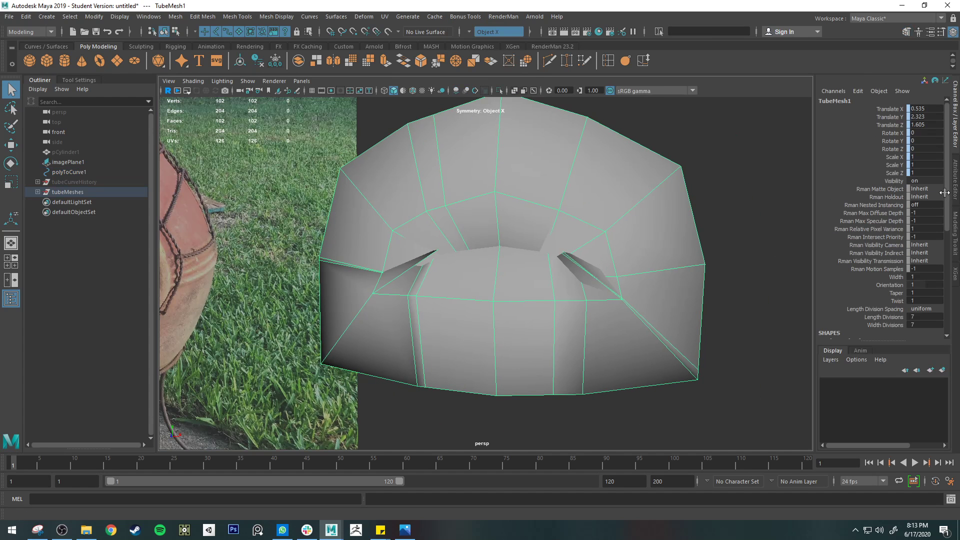
click(955, 188)
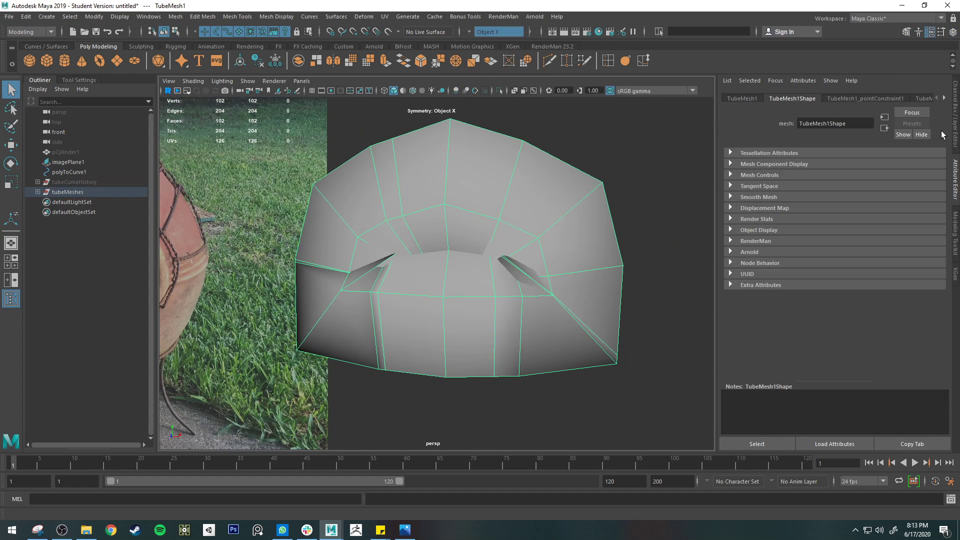
click(925, 99)
click(955, 112)
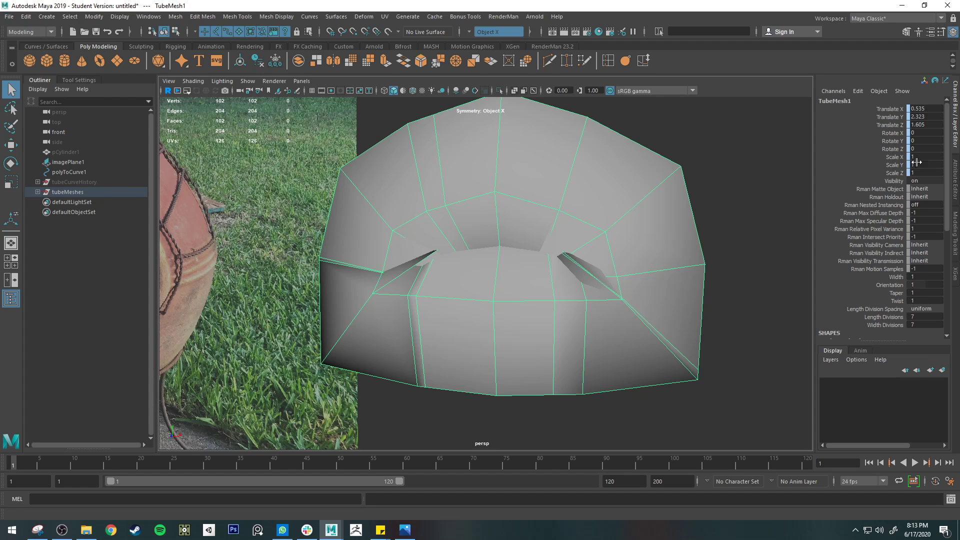
scroll(884, 288, down, 3)
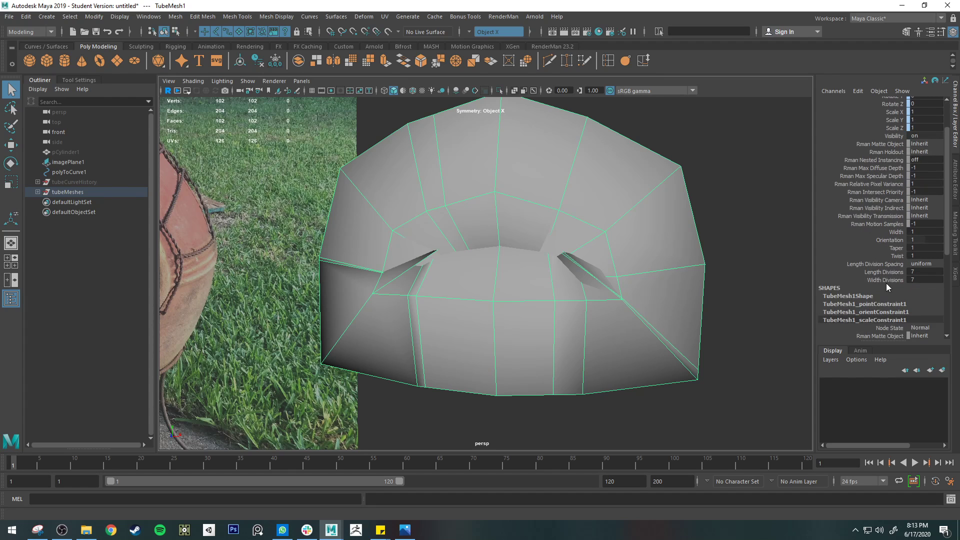
click(896, 231)
middle_drag(814, 234, 797, 237)
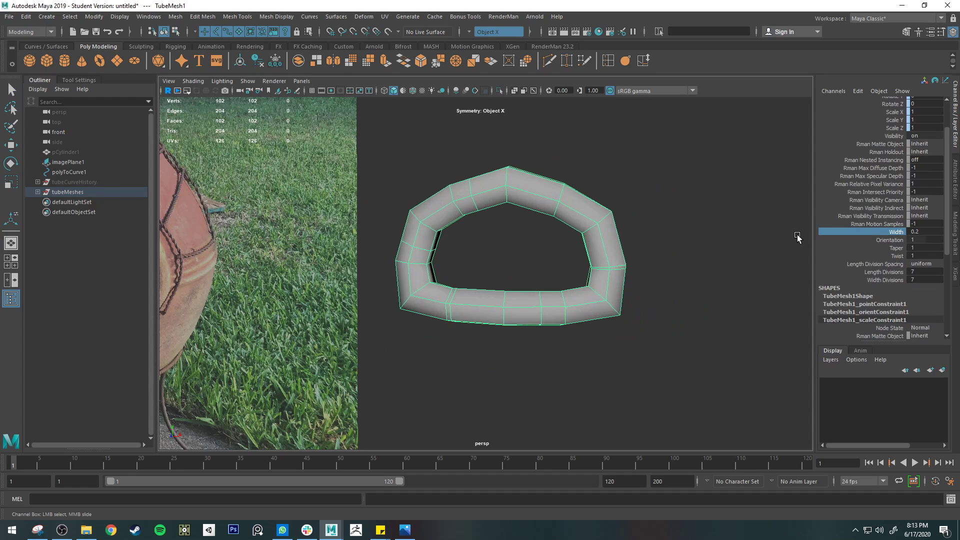
scroll(753, 239, up, 3)
alt+drag(760, 247, 724, 268)
alt+drag(627, 269, 679, 294)
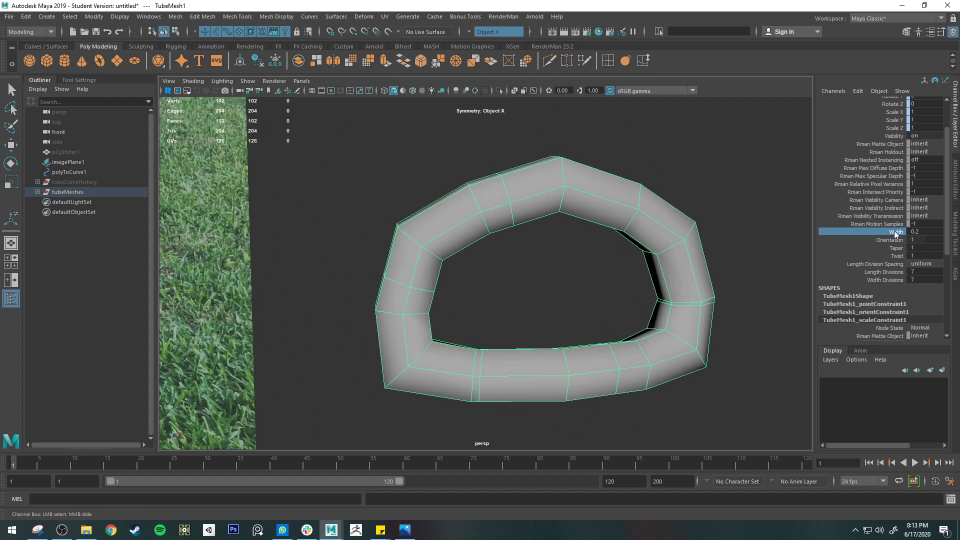
Set the tube mesh's Width to 0.1, and preview the ring with smoothing before returning it to unsmoothed display
middle_drag(772, 231, 767, 227)
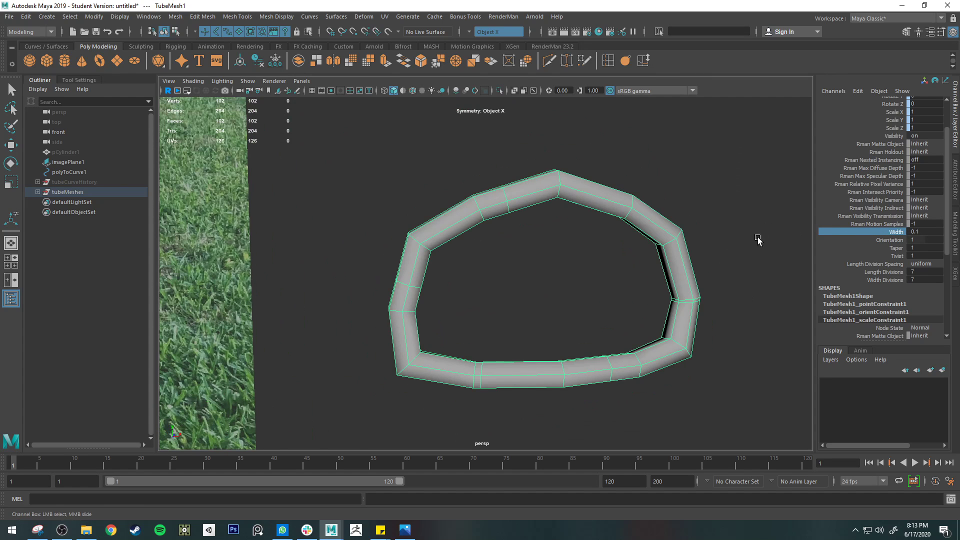
alt+drag(758, 238, 662, 254)
key(q)
scroll(663, 262, down, 5)
alt+middle_drag(584, 298, 686, 259)
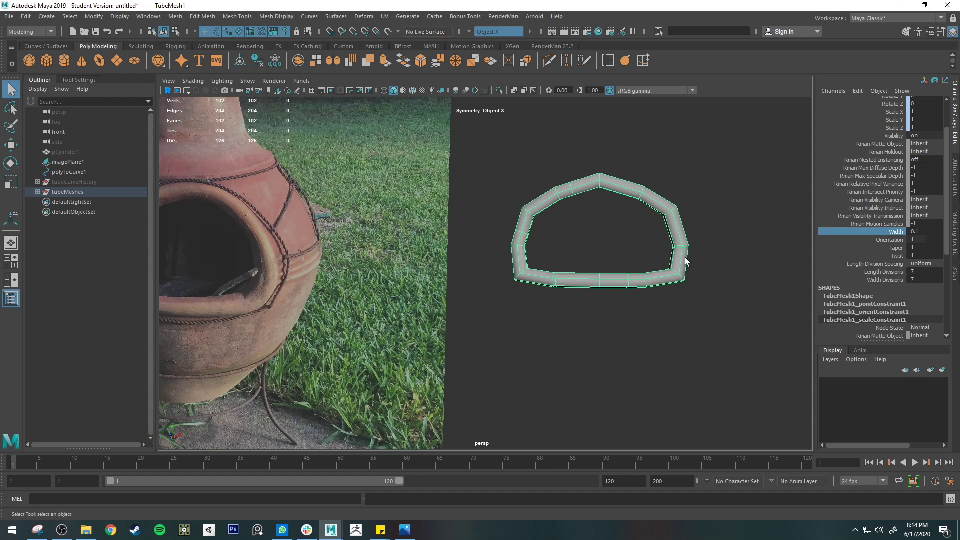
key(3)
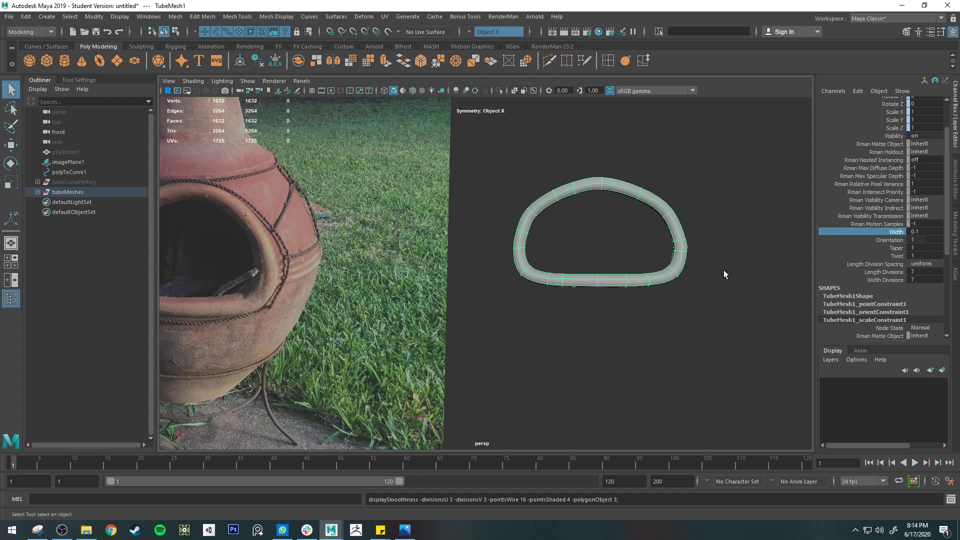
key(1)
Delete the construction history of the selected tube mesh ring
scroll(730, 263, up, 3)
alt+middle_drag(736, 262, 590, 324)
mouse_move(603, 233)
alt+mouse_down()
mouse_move(615, 223)
mouse_move(617, 231)
alt+mouse_up()
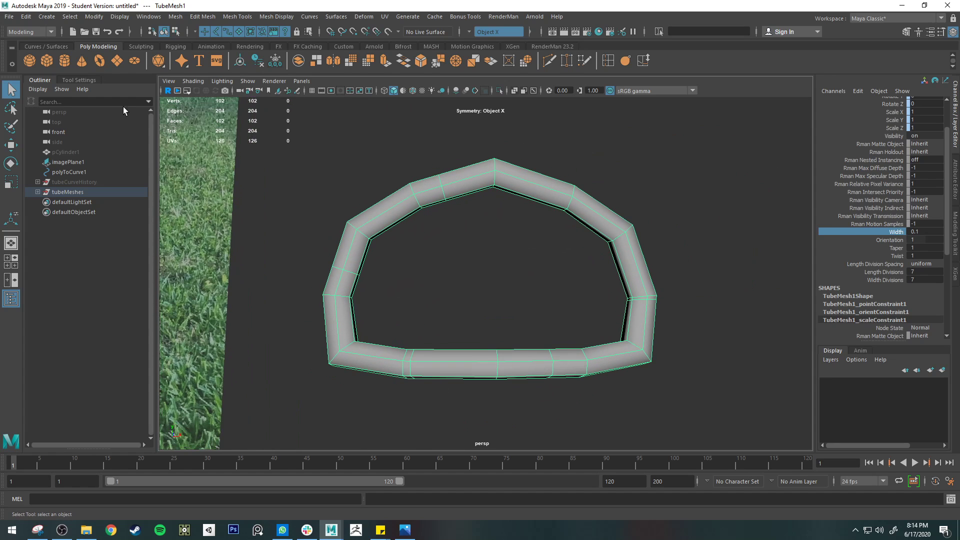
click(26, 16)
mouse_move(103, 136)
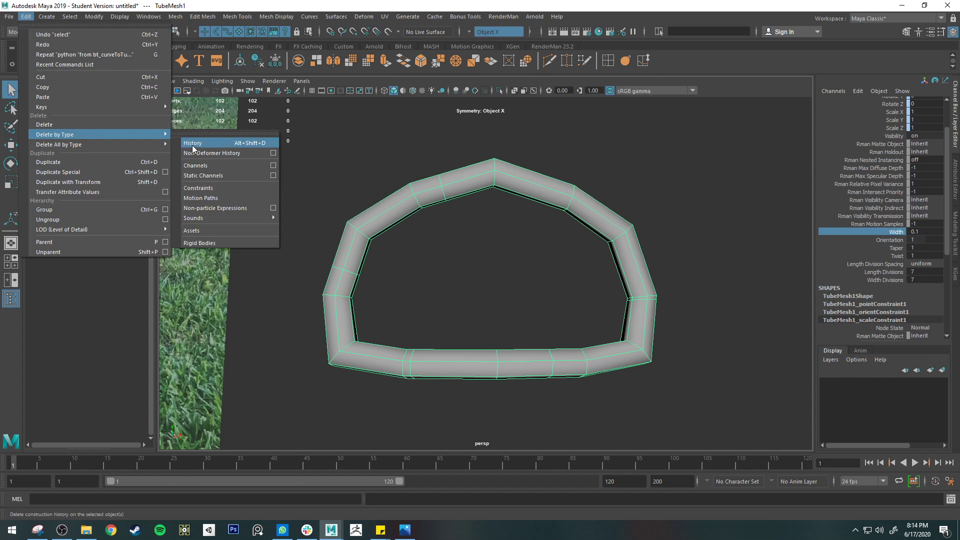
click(228, 150)
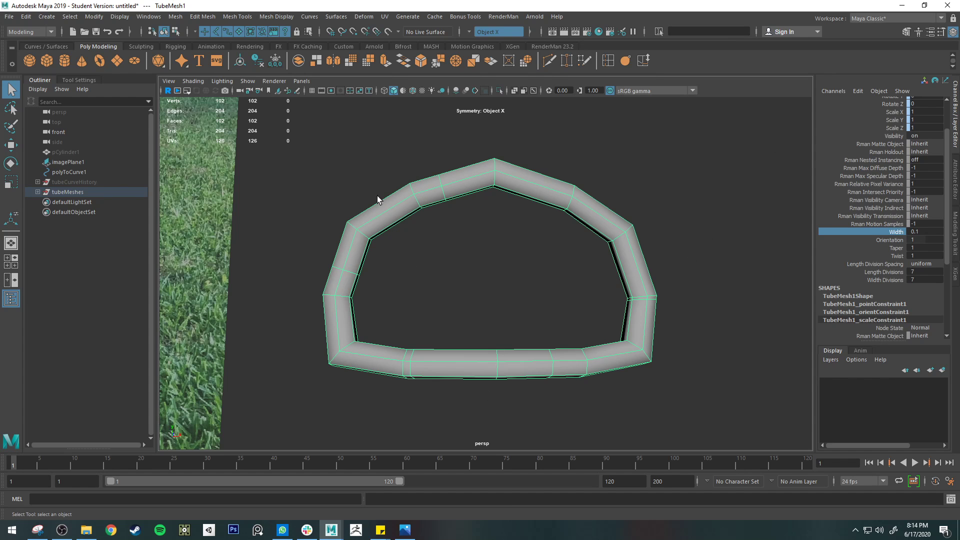
Switch to the web browser, search for "maya bonus tools" and open the Autodesk AREA page for Maya Bonus Tools 2019/2020
alt+drag(626, 274, 642, 238)
alt+drag(604, 274, 581, 278)
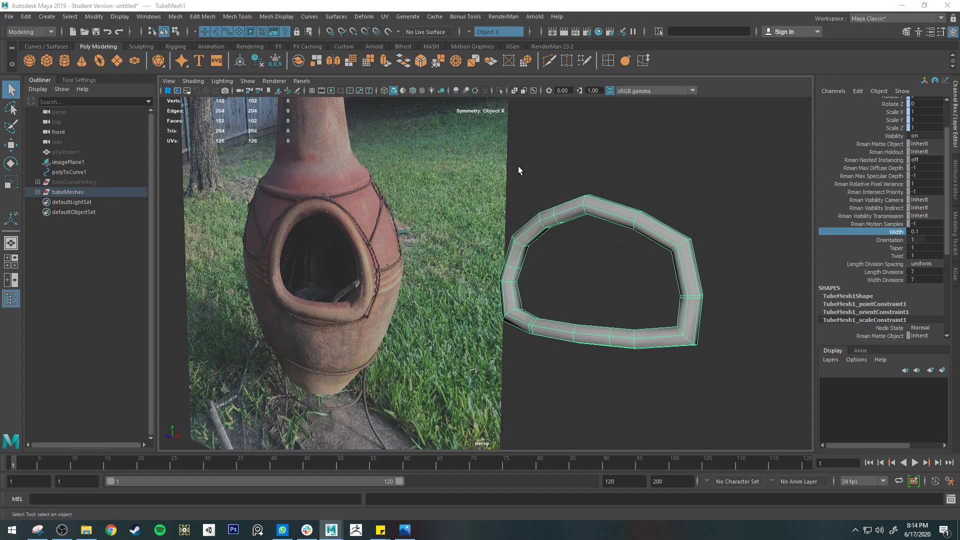
drag(959, 270, 526, 6)
click(492, 8)
text(maya )
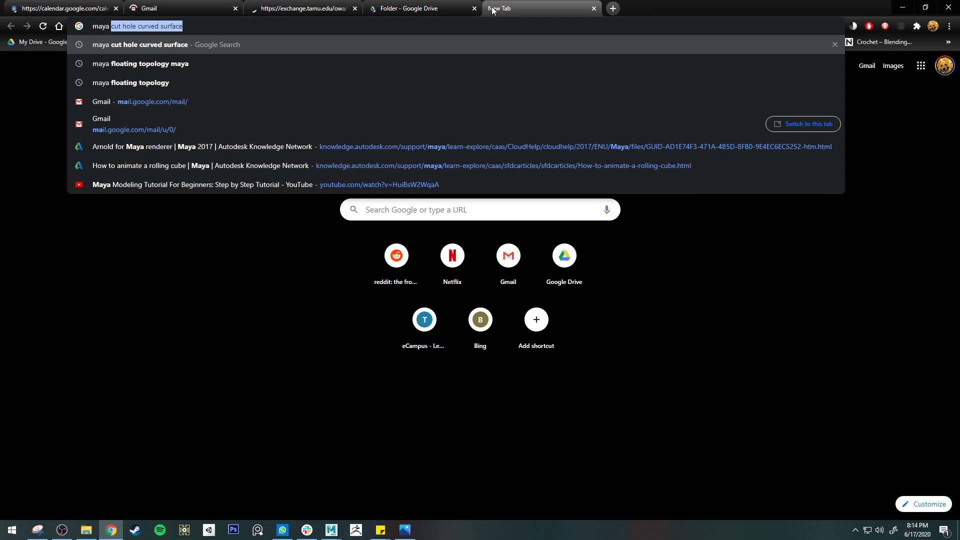
text(bonus tools)
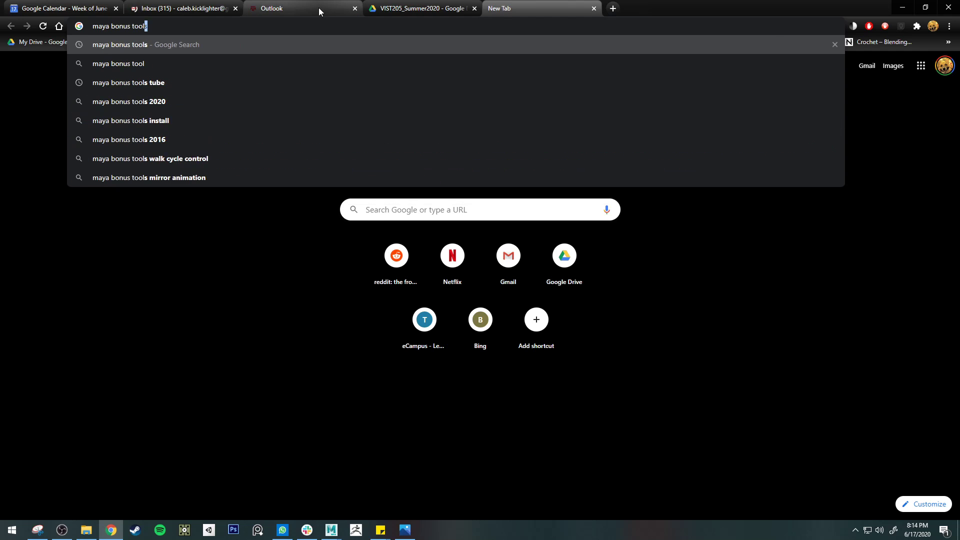
key(Return)
click(190, 144)
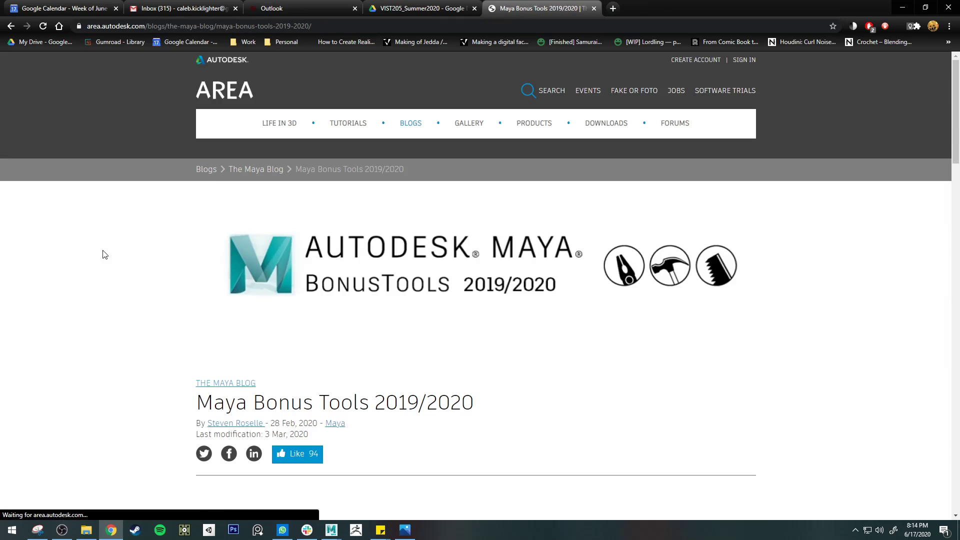
Examine the overview and the new and updated tools lists of Bonus Tools 2019/2020, close the page and return to Maya
scroll(125, 260, down, 10)
scroll(200, 267, up, 3)
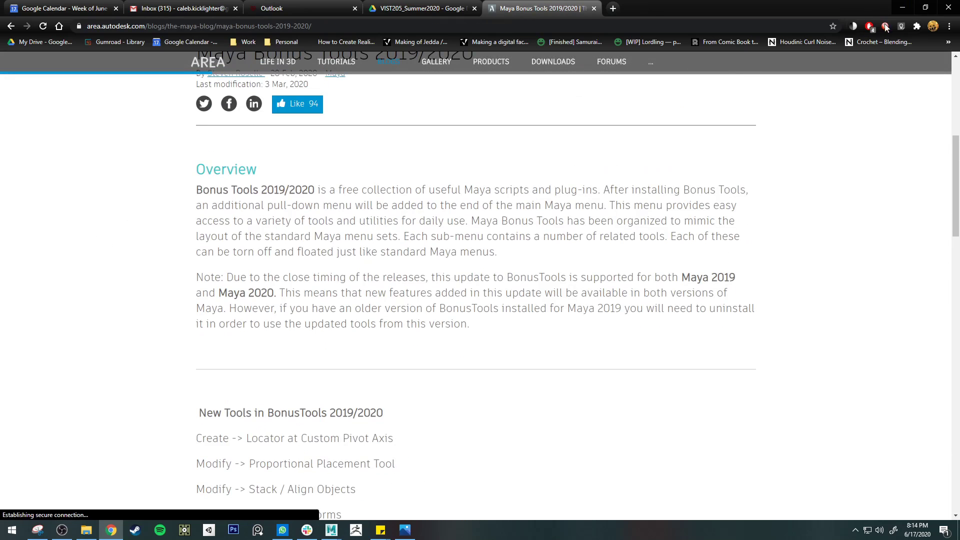
scroll(190, 153, down, 8)
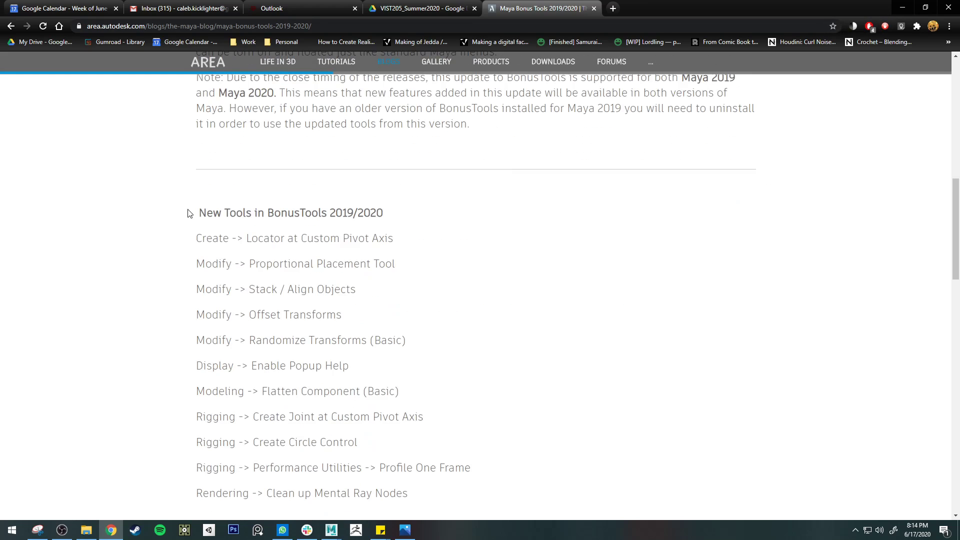
scroll(214, 215, up, 8)
scroll(435, 235, down, 15)
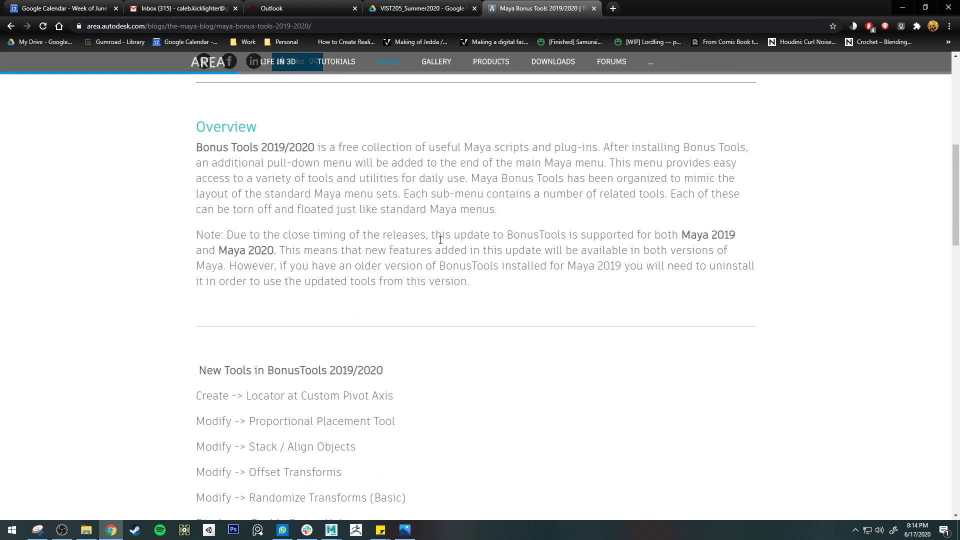
scroll(427, 231, up, 5)
scroll(427, 229, up, 6)
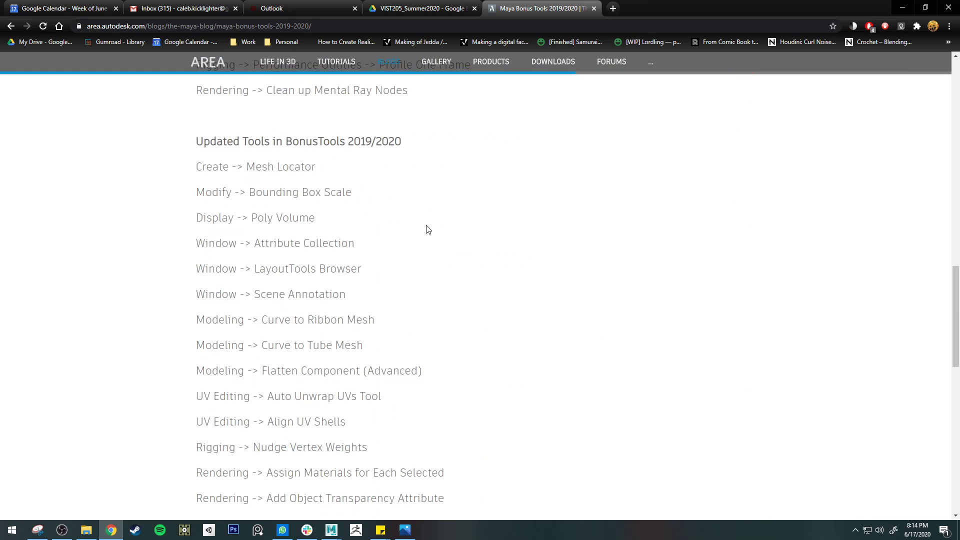
scroll(450, 300, down, 4)
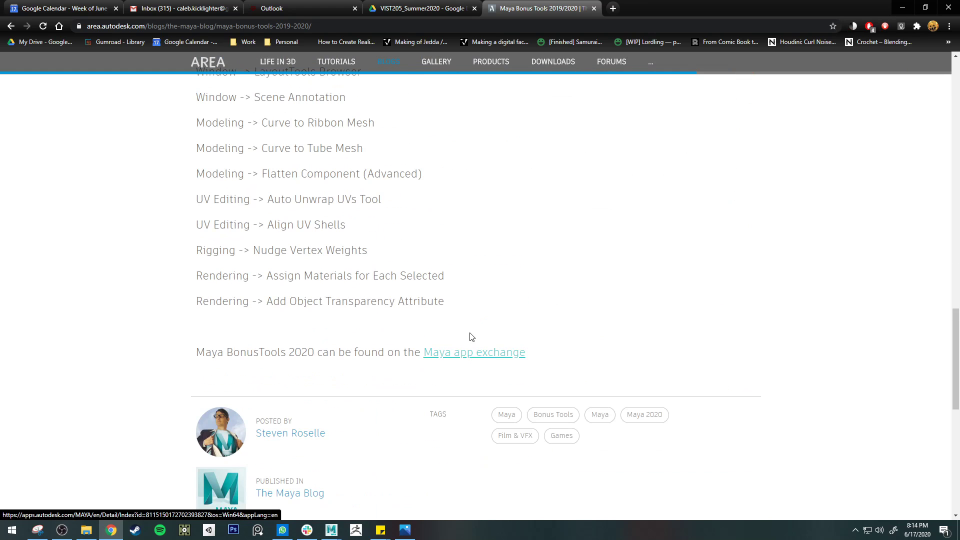
click(594, 9)
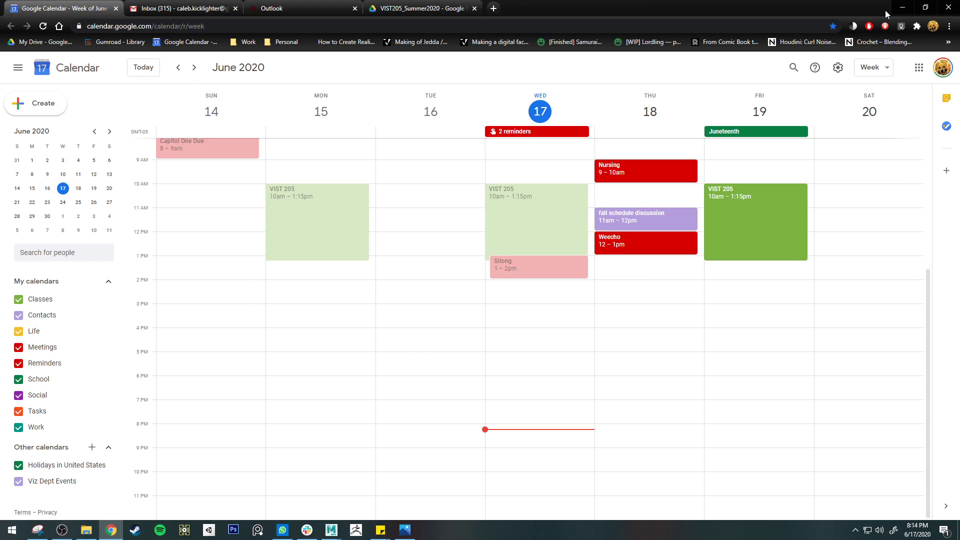
click(902, 7)
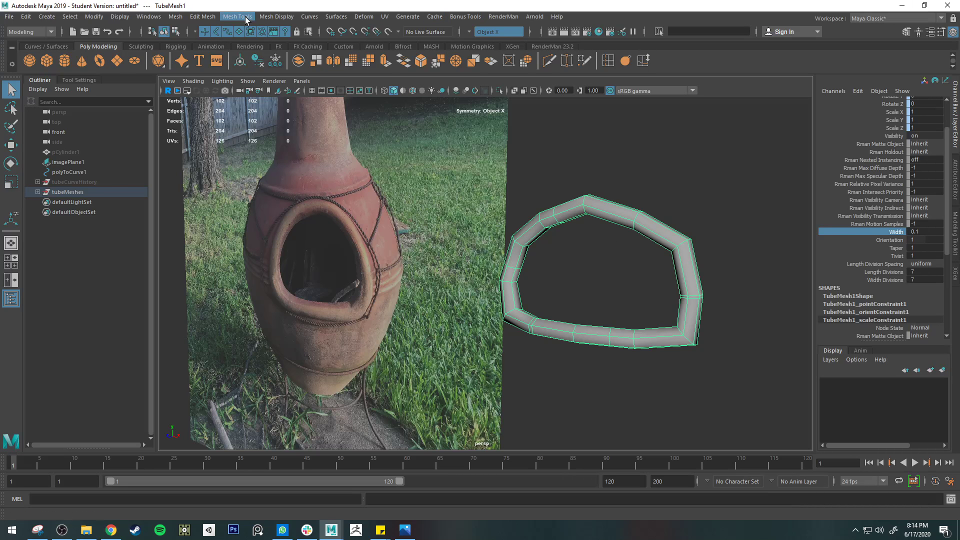
Examine the MayaBonusTools entries and their load settings in the Plug-in Manager, and close it
click(161, 19)
mouse_move(207, 112)
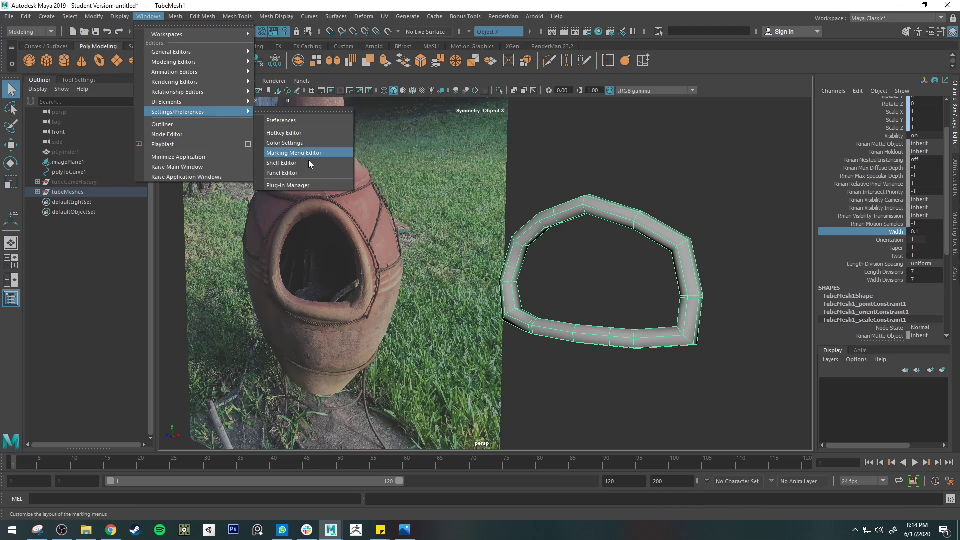
click(293, 185)
scroll(388, 253, down, 20)
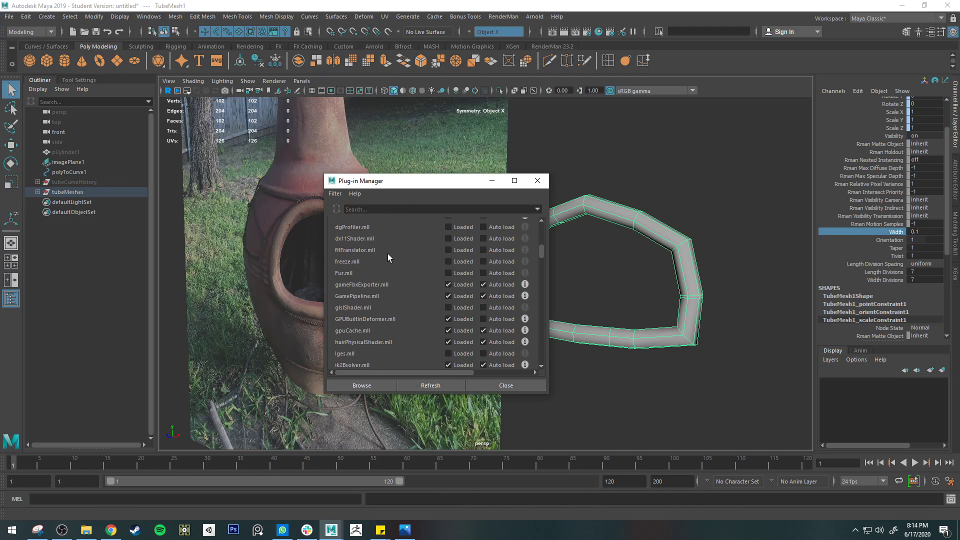
scroll(411, 261, down, 15)
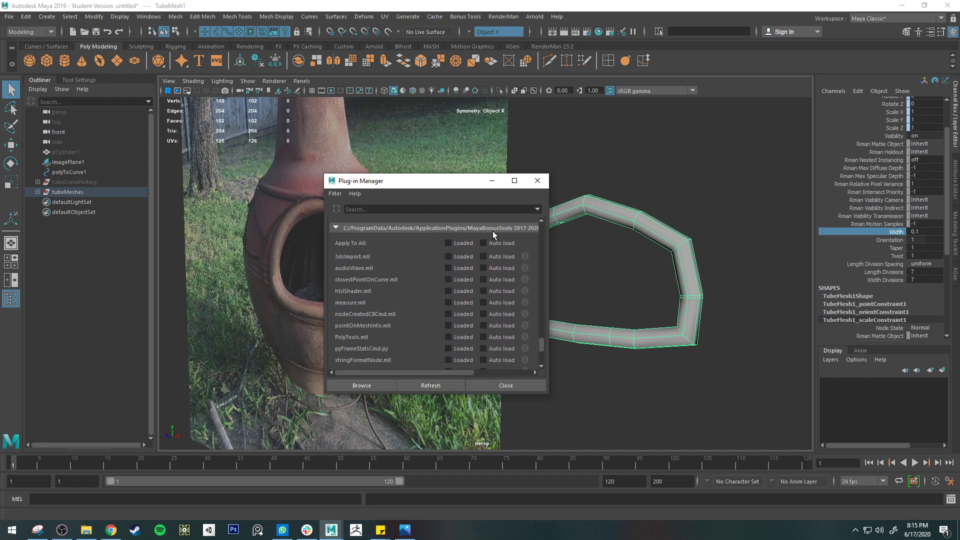
scroll(488, 294, down, 3)
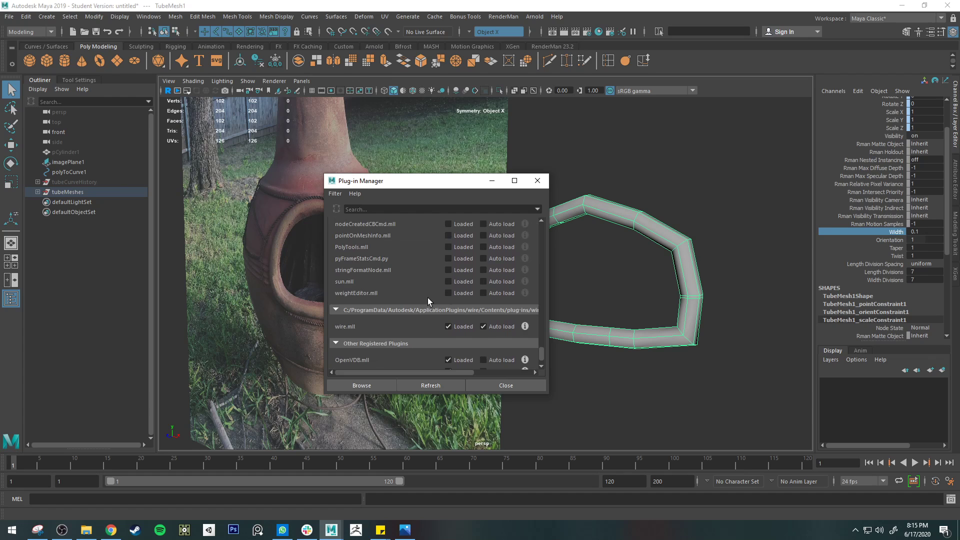
scroll(427, 295, up, 4)
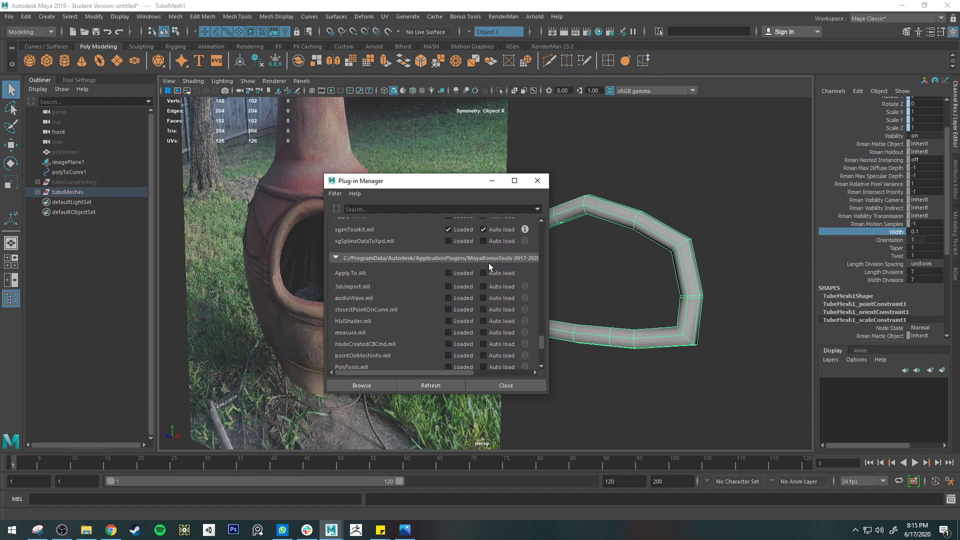
scroll(487, 263, up, 5)
scroll(432, 312, up, 2)
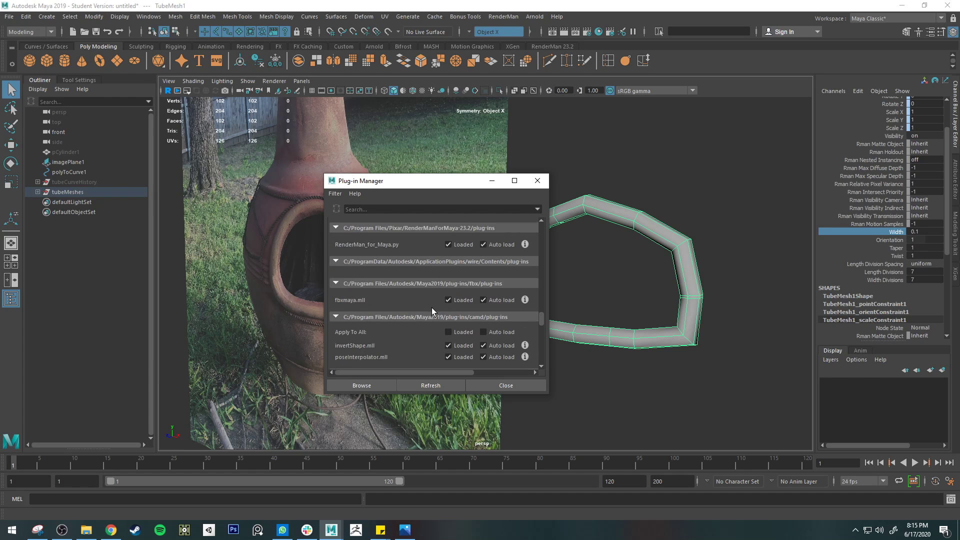
scroll(425, 311, up, 2)
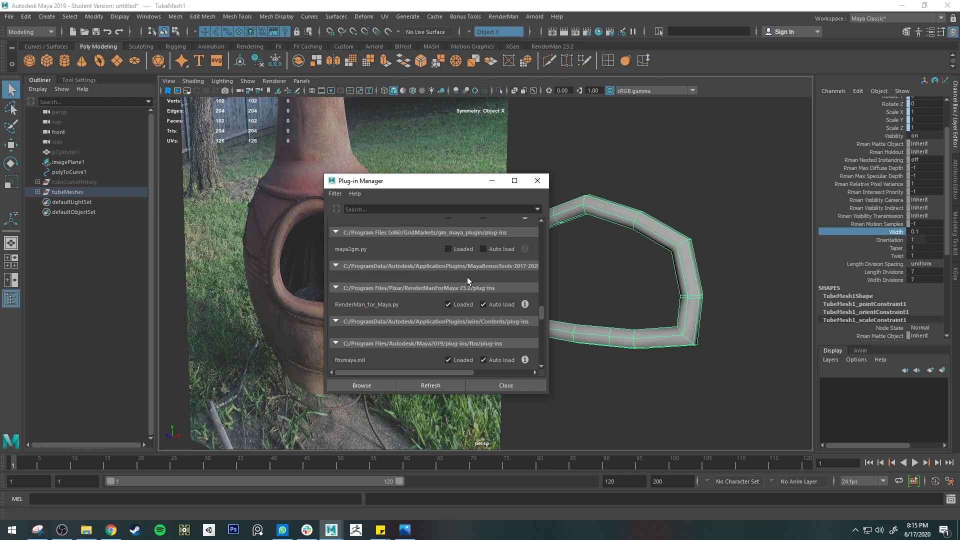
click(537, 181)
click(526, 31)
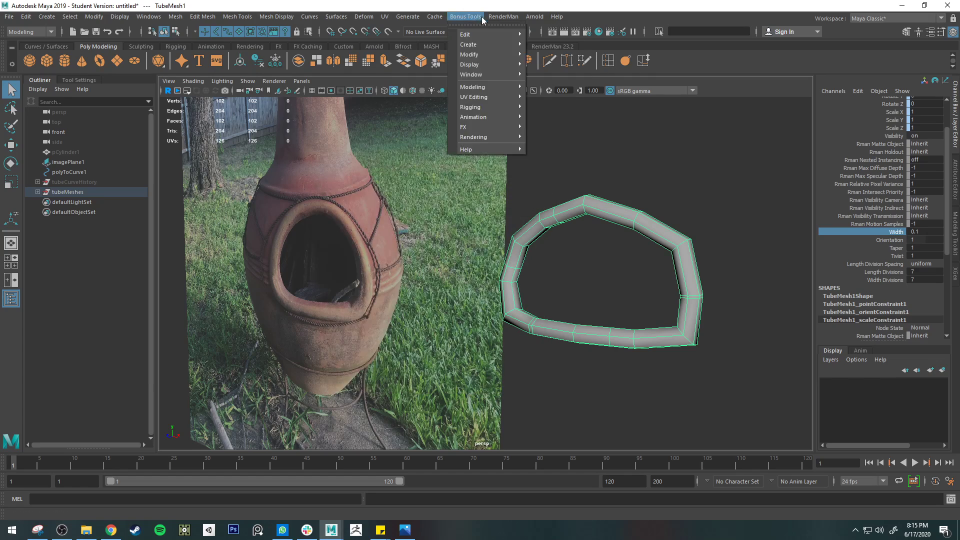
click(662, 250)
alt+drag(705, 250, 678, 233)
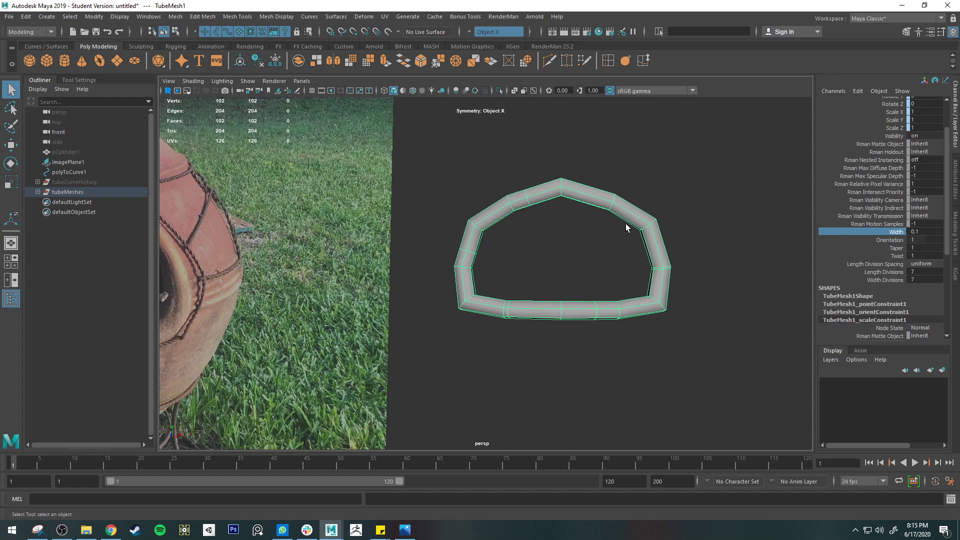
alt+middle_drag(660, 253, 572, 252)
alt+right_drag(567, 253, 599, 250)
alt+middle_drag(502, 190, 532, 236)
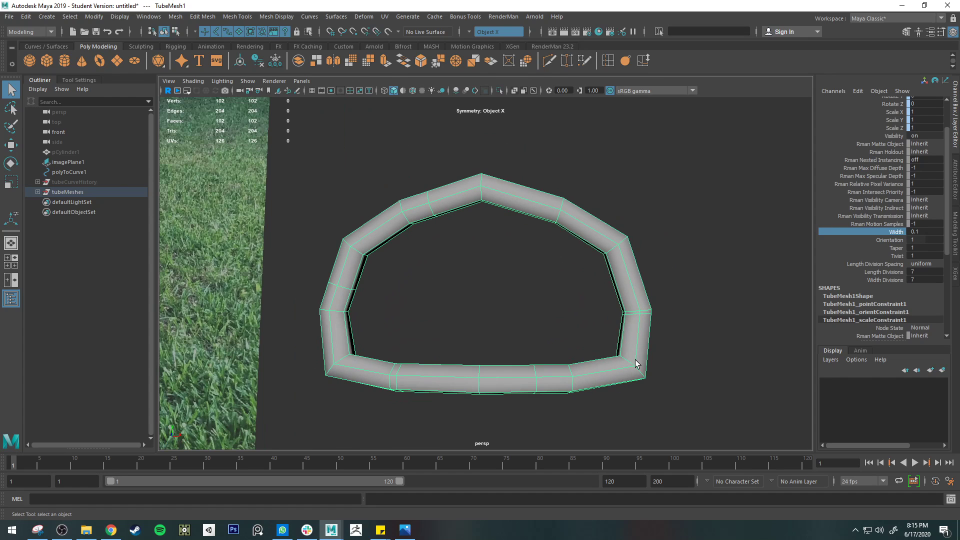
Unhide the chiminea body pCylinder1 so it is shown together with the tube ring
click(75, 182)
click(71, 163)
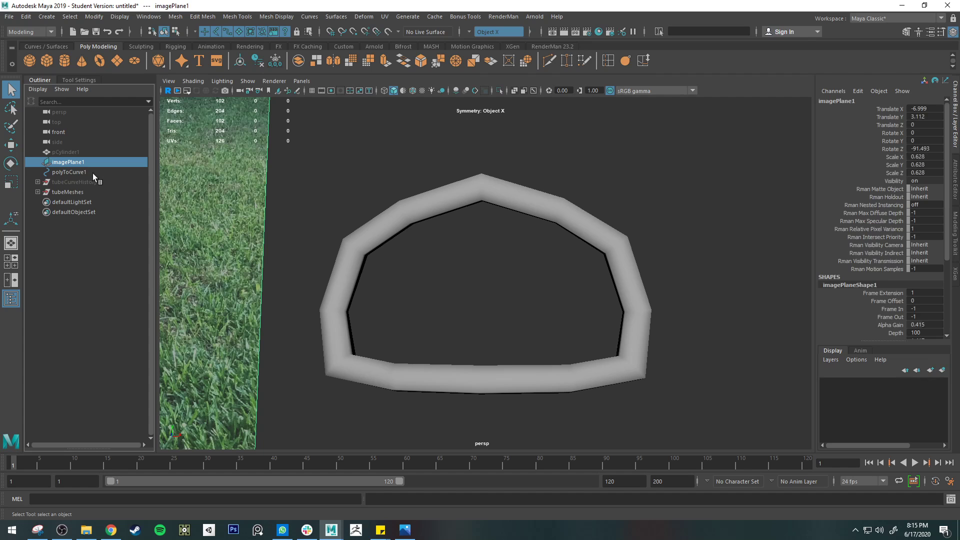
click(92, 173)
click(68, 152)
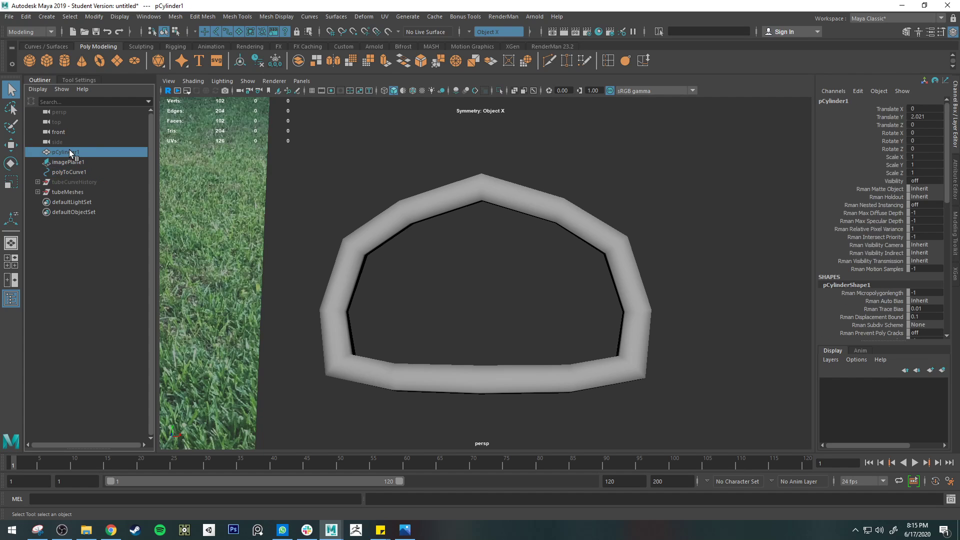
key(shift+h)
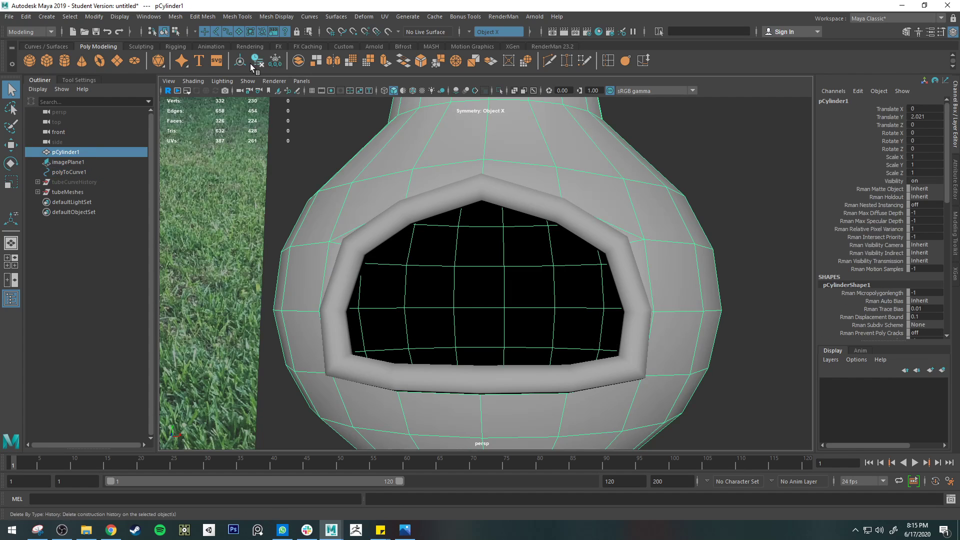
Turn on wireframe on shaded display and clear the selection to compare the topology of the ring and the chiminea body
click(415, 89)
click(734, 231)
mouse_move(734, 231)
alt+mouse_down()
mouse_move(711, 279)
mouse_move(732, 293)
mouse_move(735, 286)
alt+mouse_up()
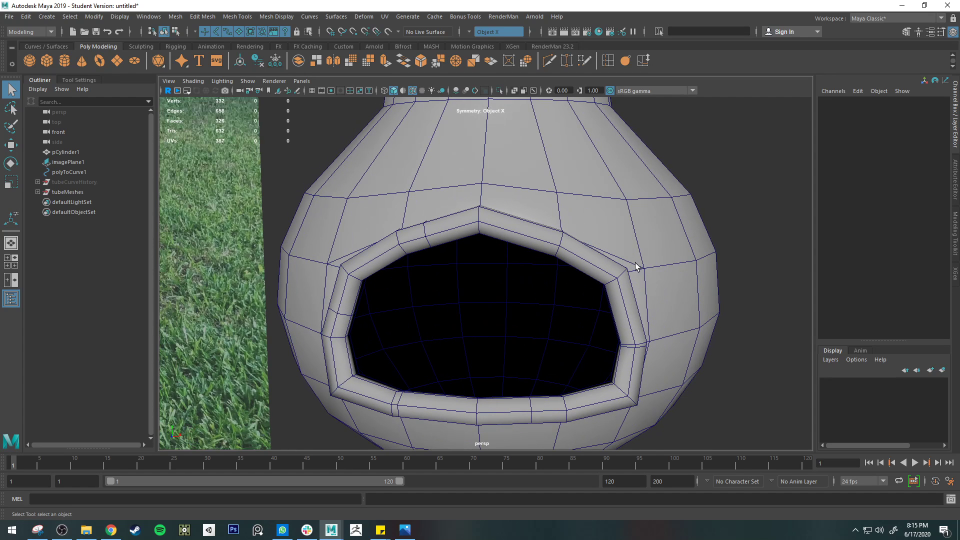
mouse_move(620, 351)
alt+mouse_down()
mouse_move(647, 377)
mouse_move(633, 358)
alt+mouse_up()
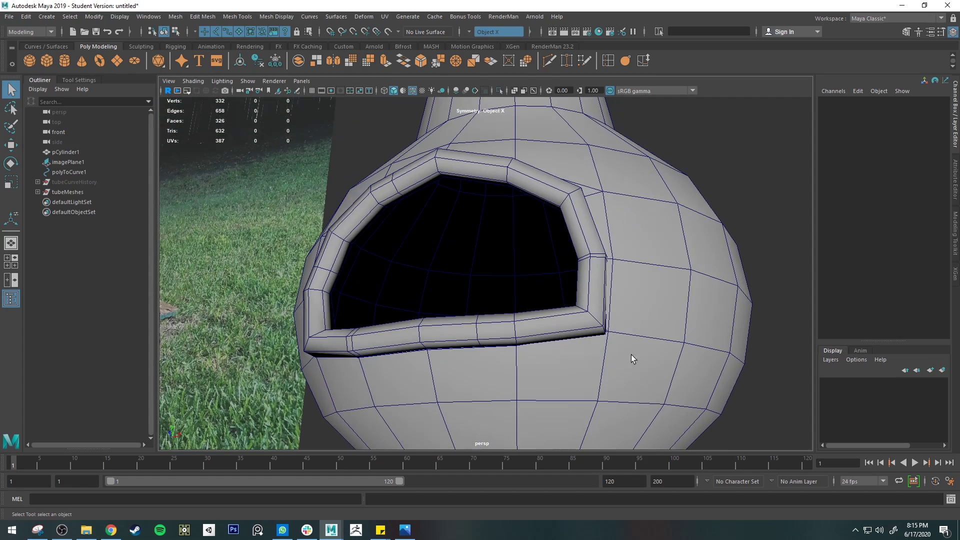
alt+drag(502, 300, 514, 275)
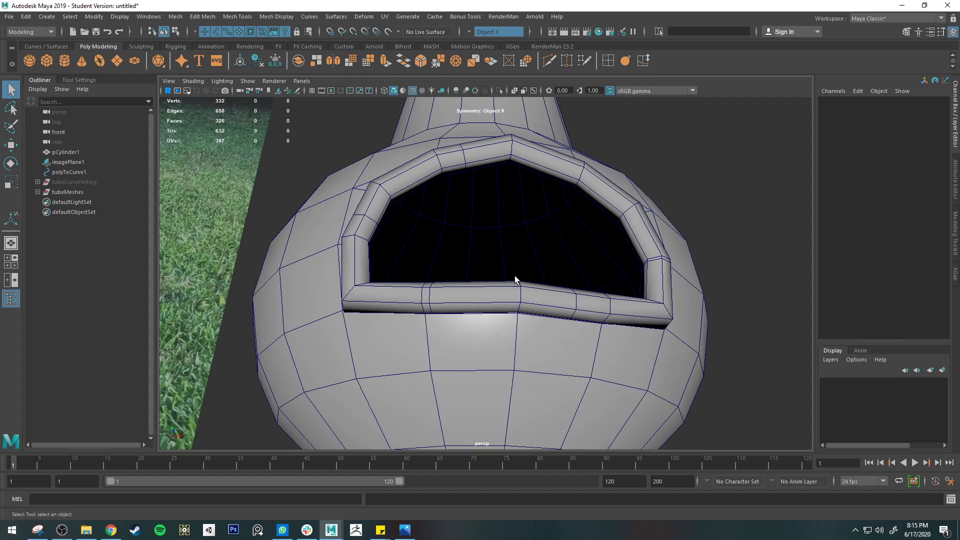
Delete the redundant cross-section edge loops on the tube ring's lower-right segment and right side
right_drag(583, 254, 586, 224)
click(594, 307)
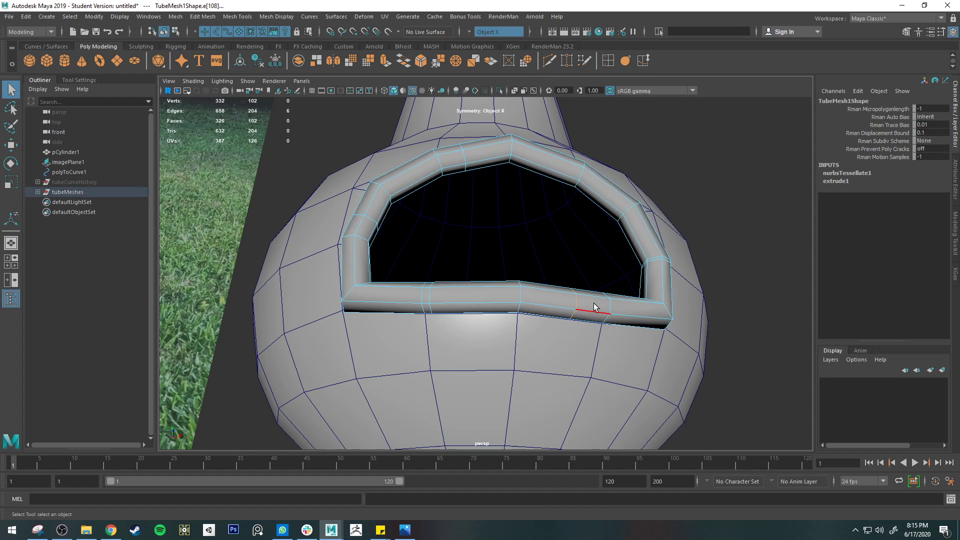
key(Delete)
mouse_move(604, 302)
alt+mouse_down()
mouse_move(625, 297)
mouse_move(613, 293)
alt+mouse_up()
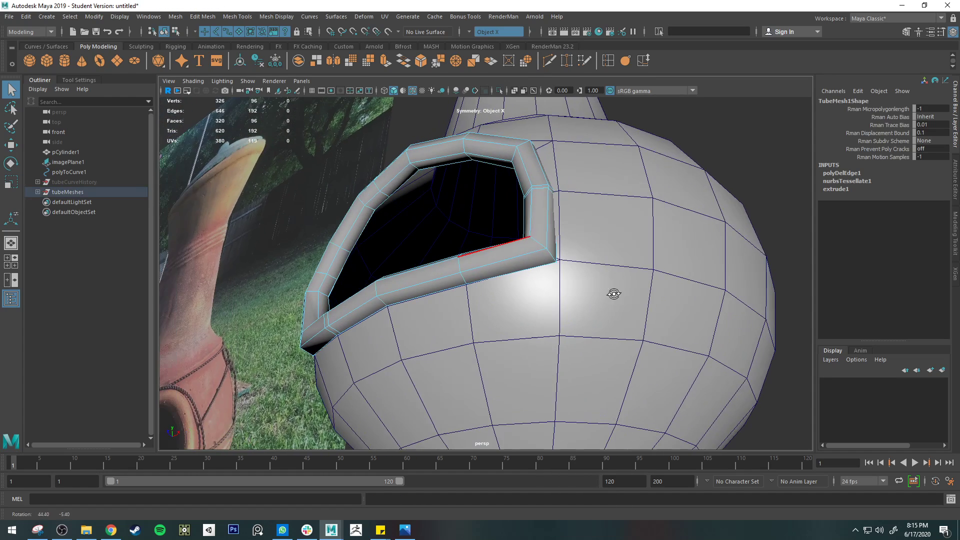
alt+drag(549, 229, 551, 211)
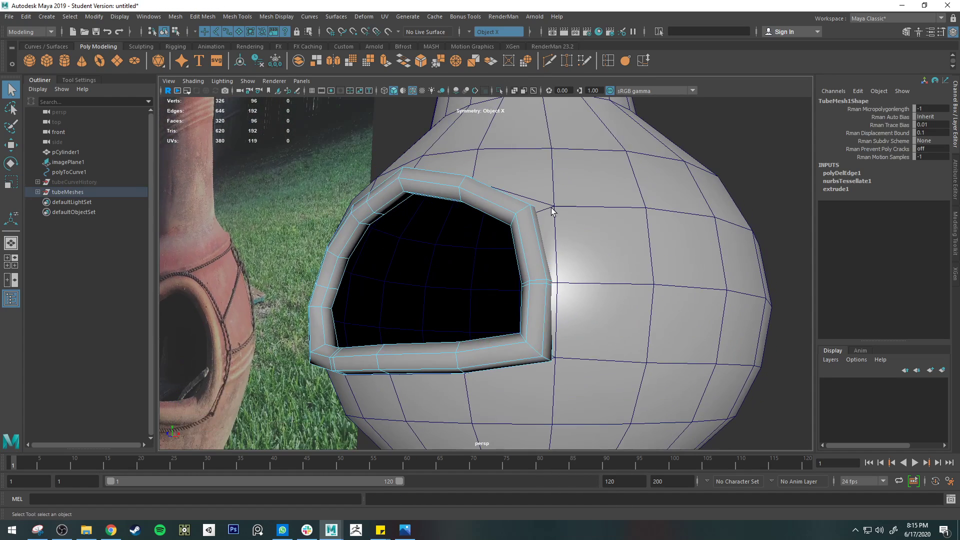
click(539, 284)
key(Delete)
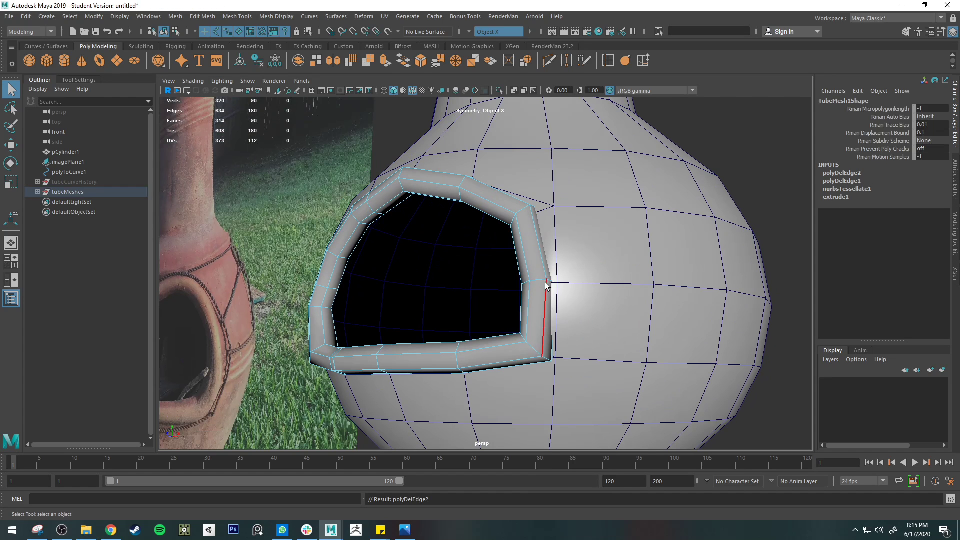
Delete all faces on the left half of the tube ring and return the remaining half to object mode
alt+drag(546, 286, 560, 295)
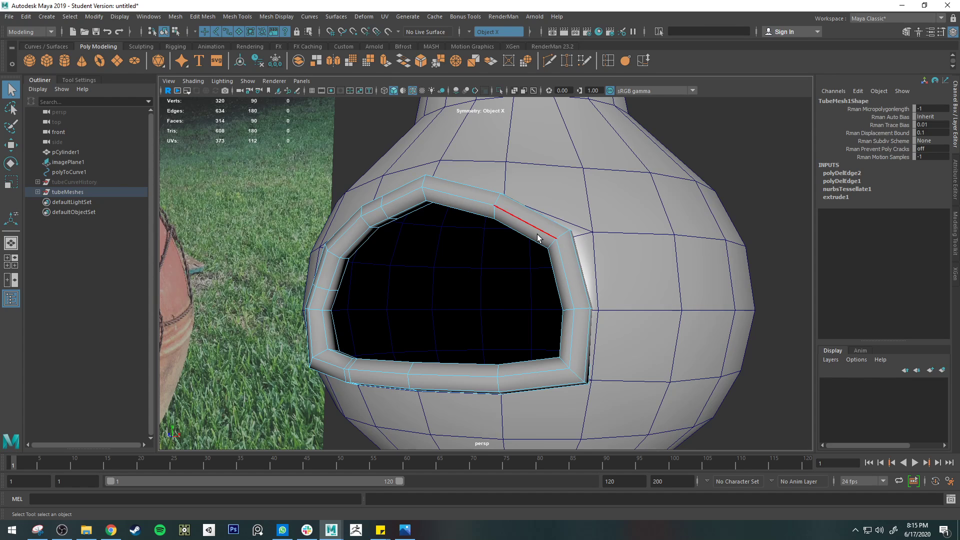
alt+drag(539, 237, 471, 210)
right_drag(468, 204, 473, 227)
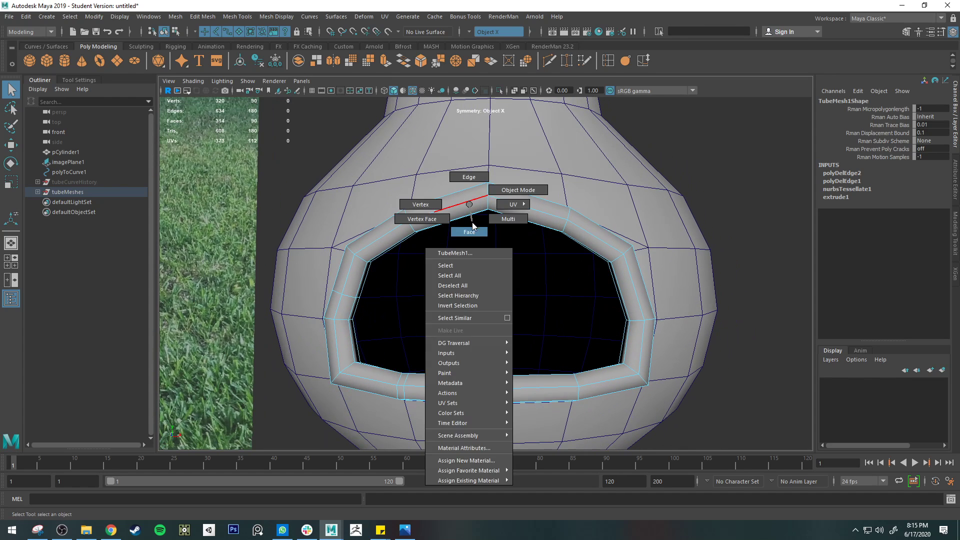
drag(302, 143, 464, 423)
key(Delete)
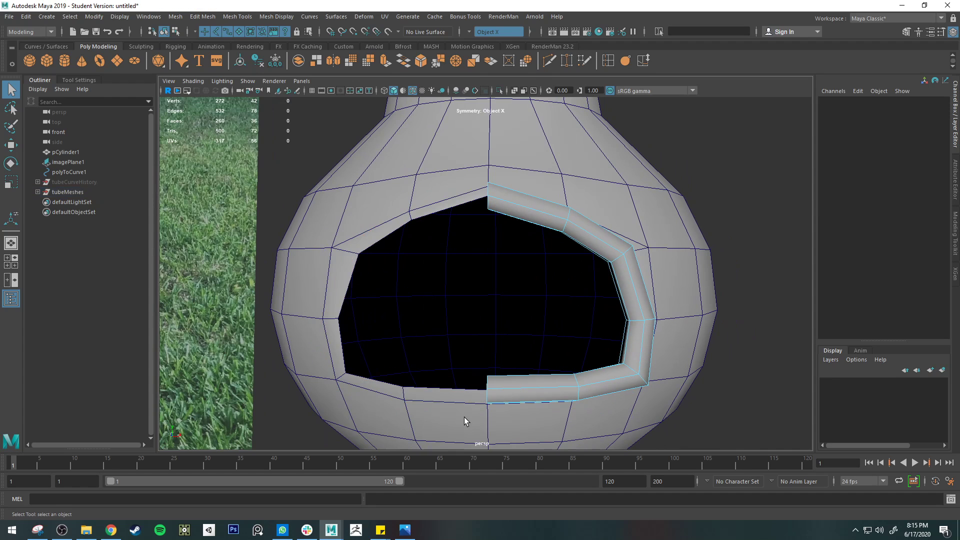
right_drag(577, 245, 606, 243)
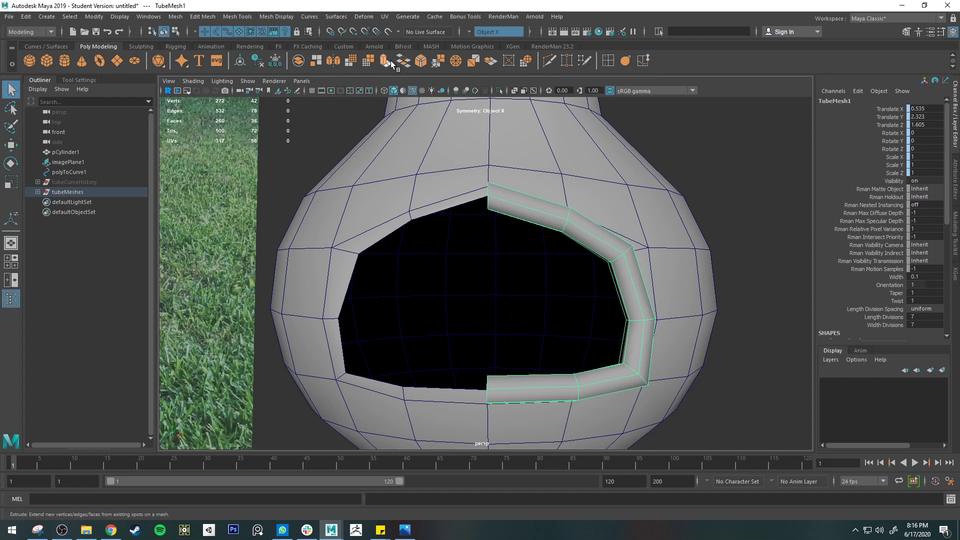
Try to mirror the remaining half of the tube ring, then reselect the half ring
click(330, 63)
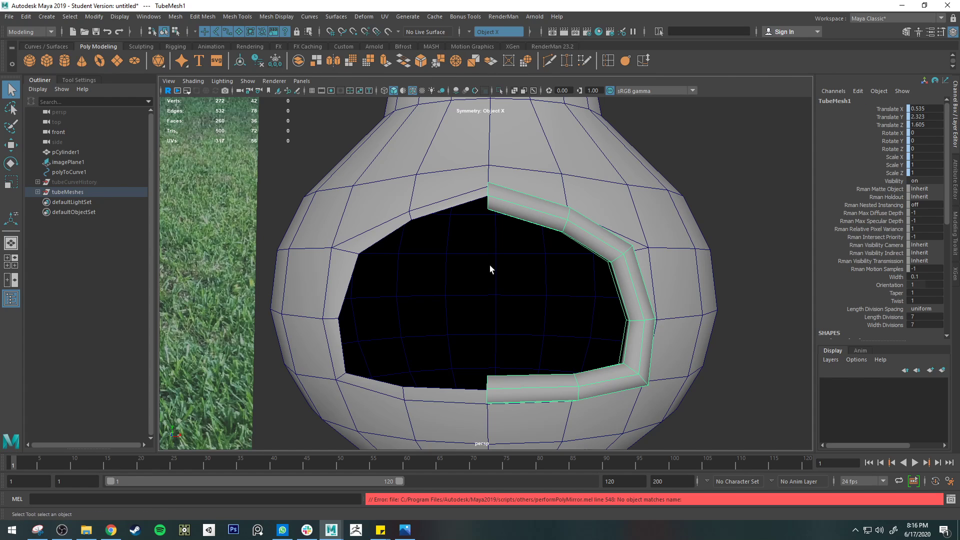
click(625, 310)
click(331, 62)
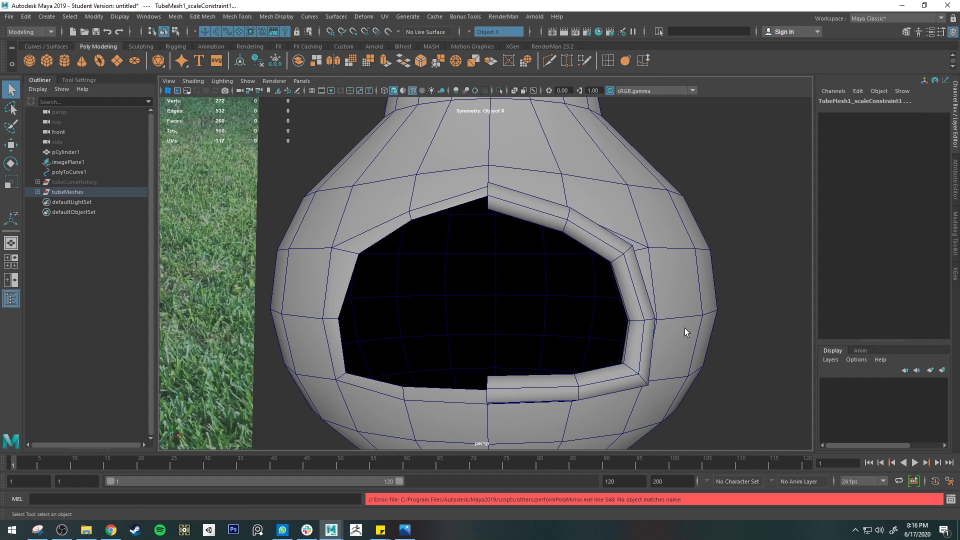
click(629, 288)
Delete all construction history in the scene and try mirroring the half ring again
click(26, 17)
mouse_move(100, 145)
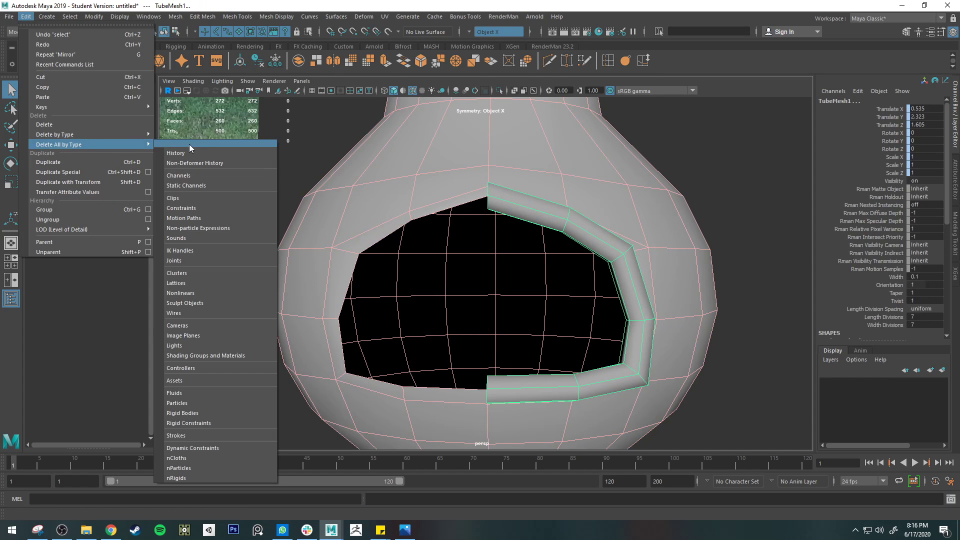
click(200, 151)
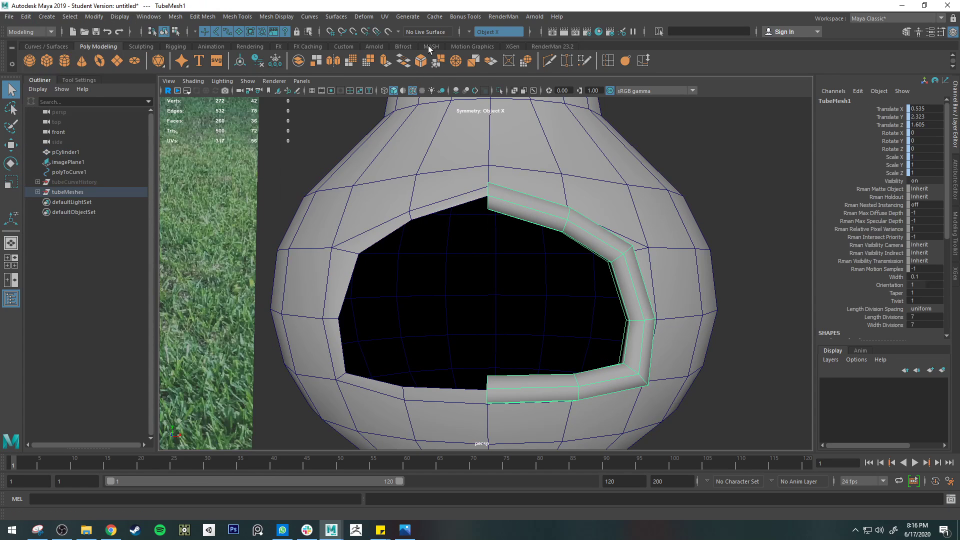
click(335, 59)
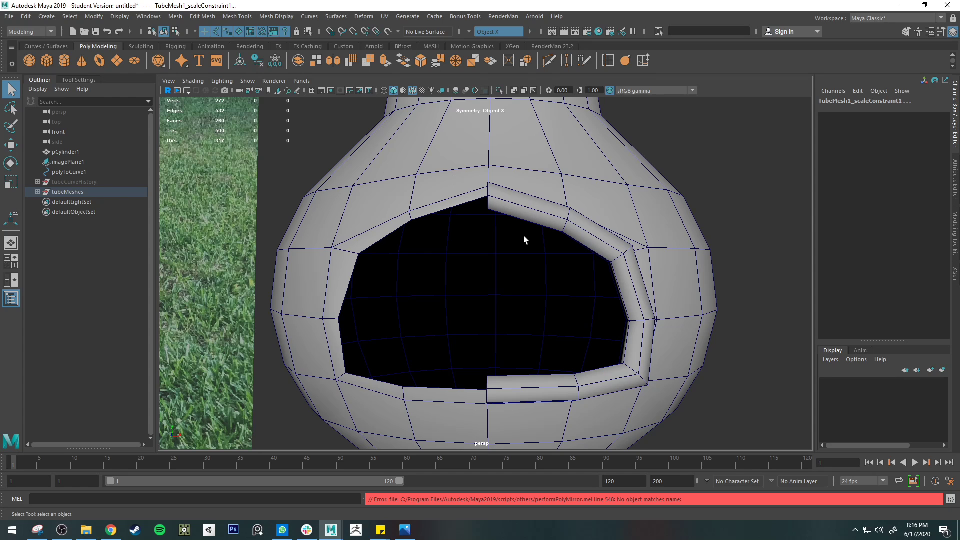
click(629, 288)
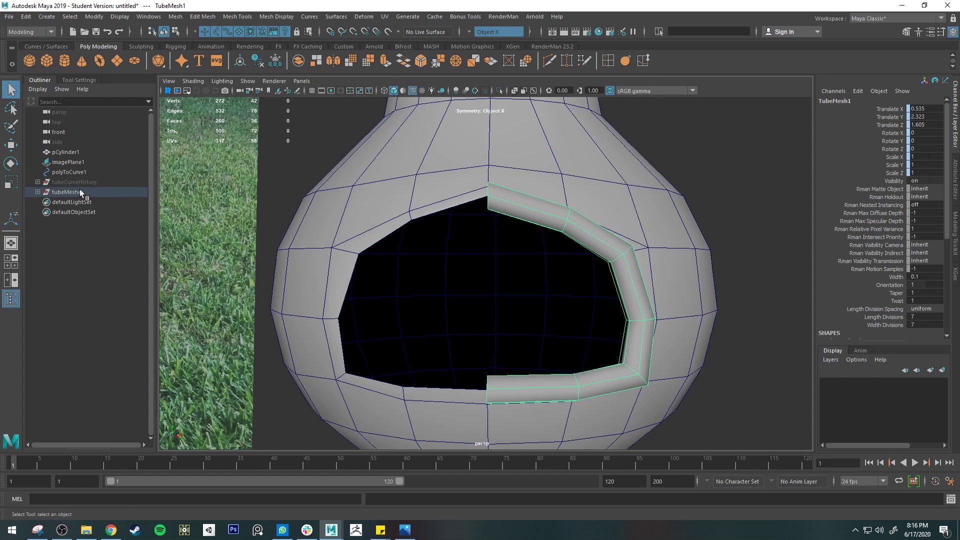
Delete the point, orient and scale constraints nested under TubeMesh1
click(38, 192)
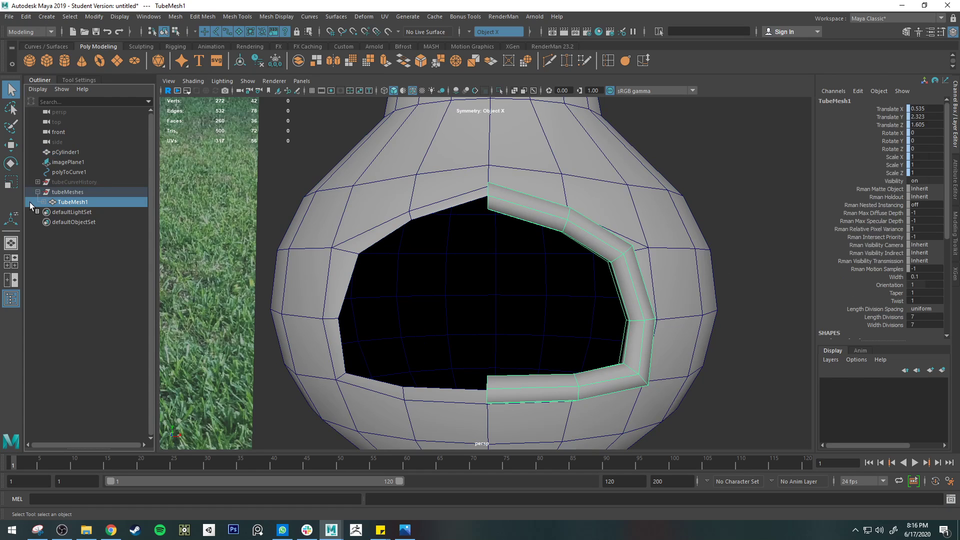
click(44, 202)
click(116, 221)
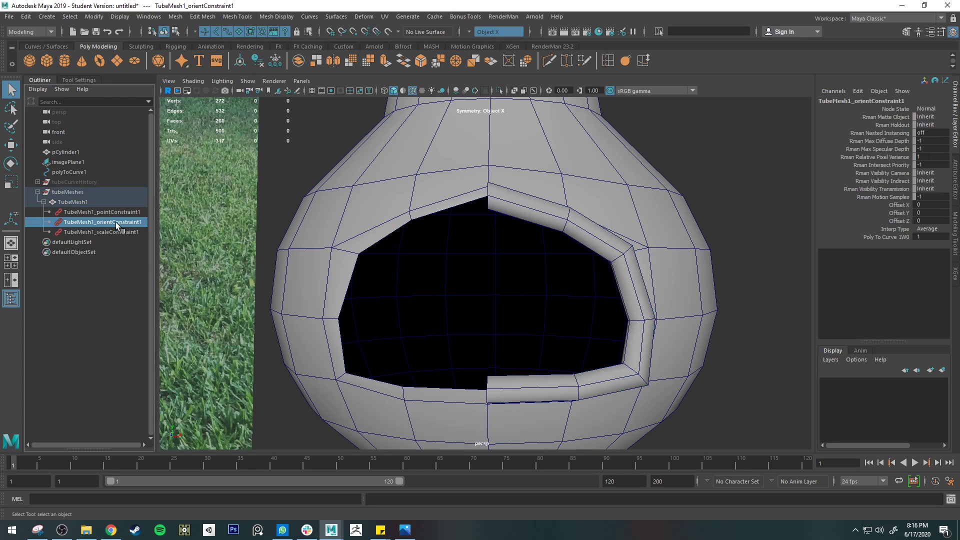
click(116, 213)
shift+click(121, 232)
key(Delete)
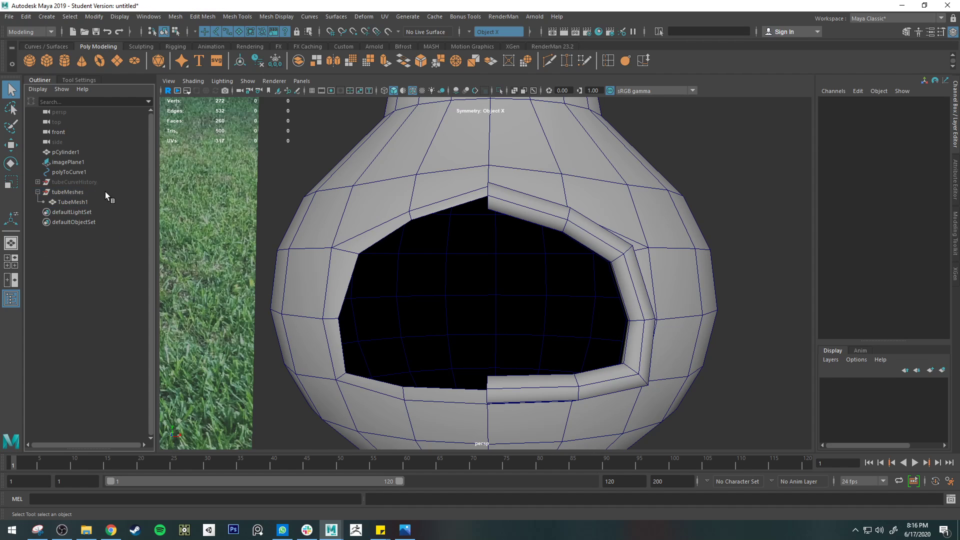
Rename the TubeMesh1 object as f
double_click(88, 202)
text(f)
key(Return)
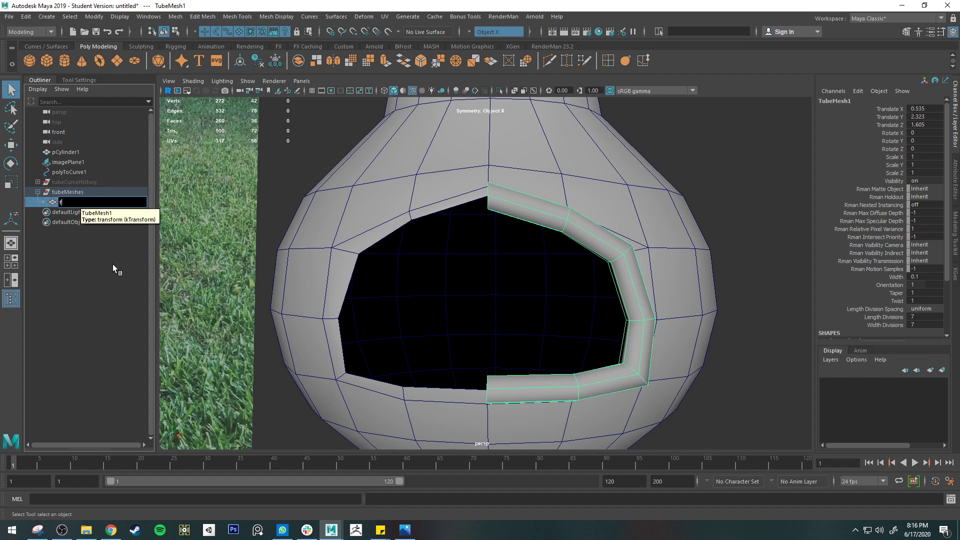
click(113, 264)
Mirror the half ring across the world X axis with merged borders, preview it smoothed, and return to the unsmoothed display
click(64, 202)
click(338, 61)
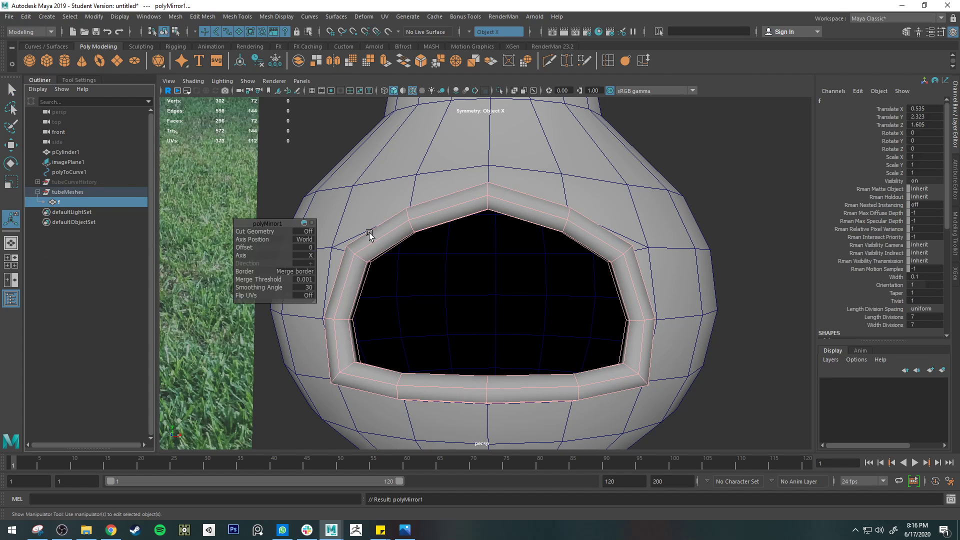
key(3)
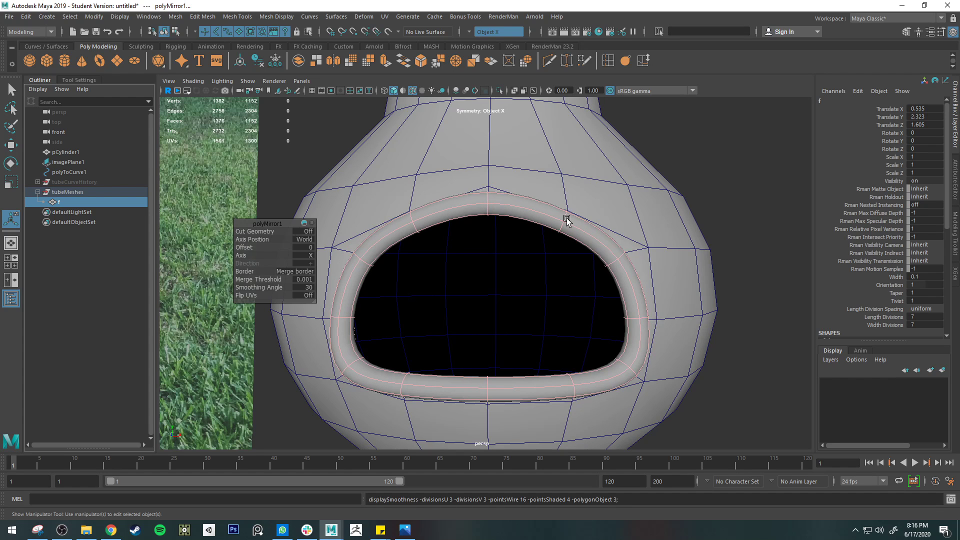
key(1)
key(q)
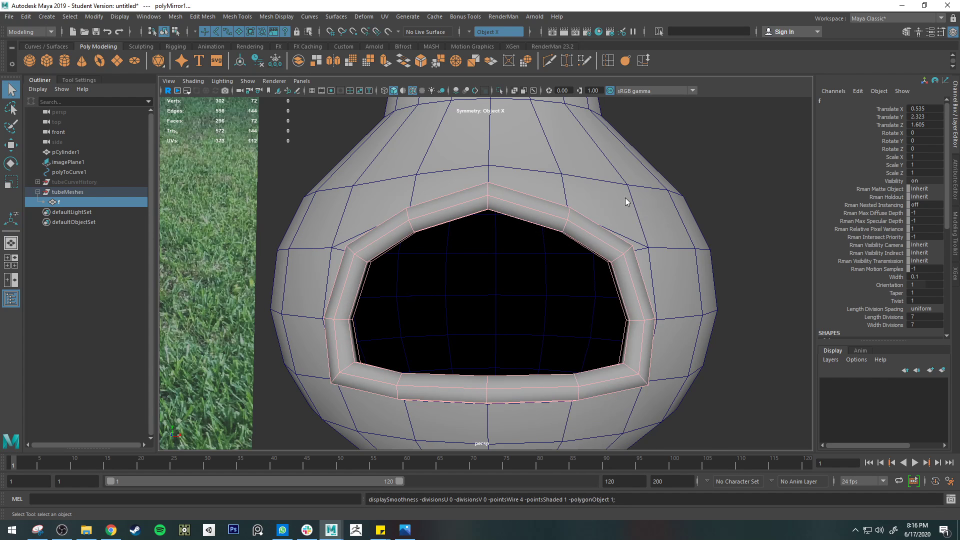
Center the completed ring's pivot and scale the ring uniformly to 0.943
alt+drag(628, 201, 520, 254)
click(430, 254)
alt+drag(430, 254, 559, 220)
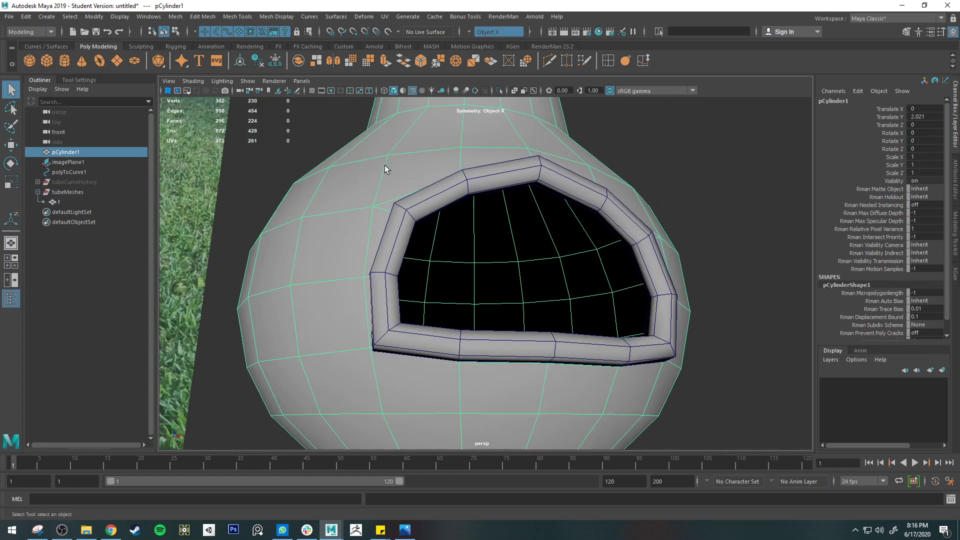
alt+drag(462, 160, 491, 152)
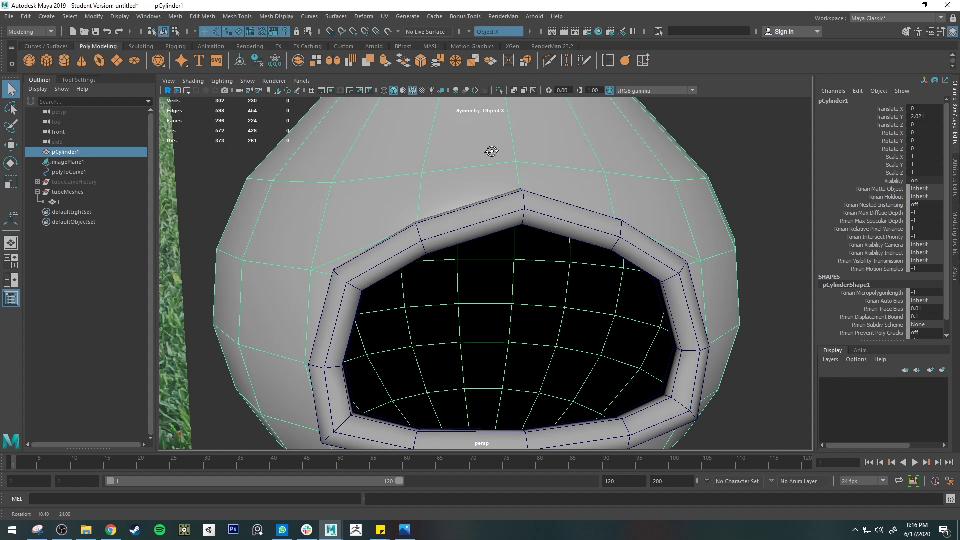
click(615, 229)
key(r)
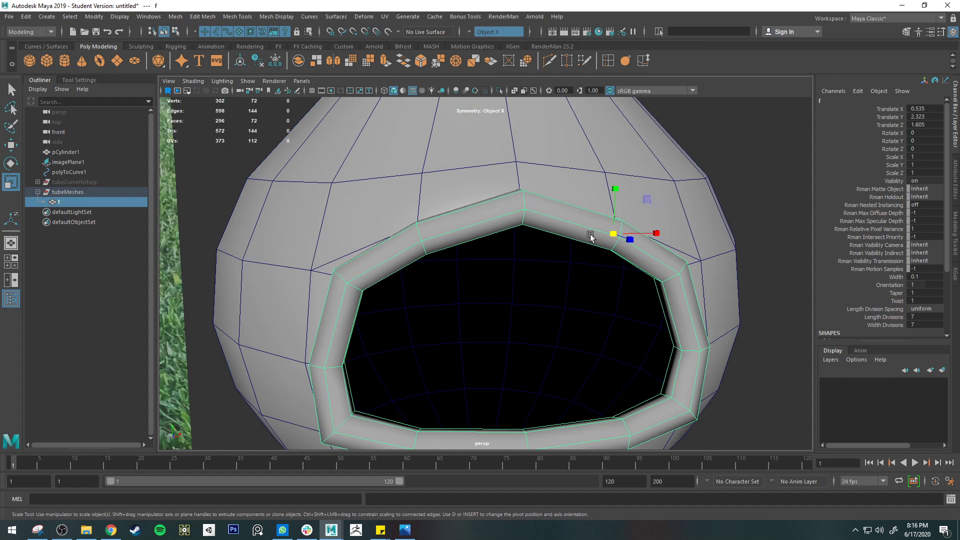
click(154, 19)
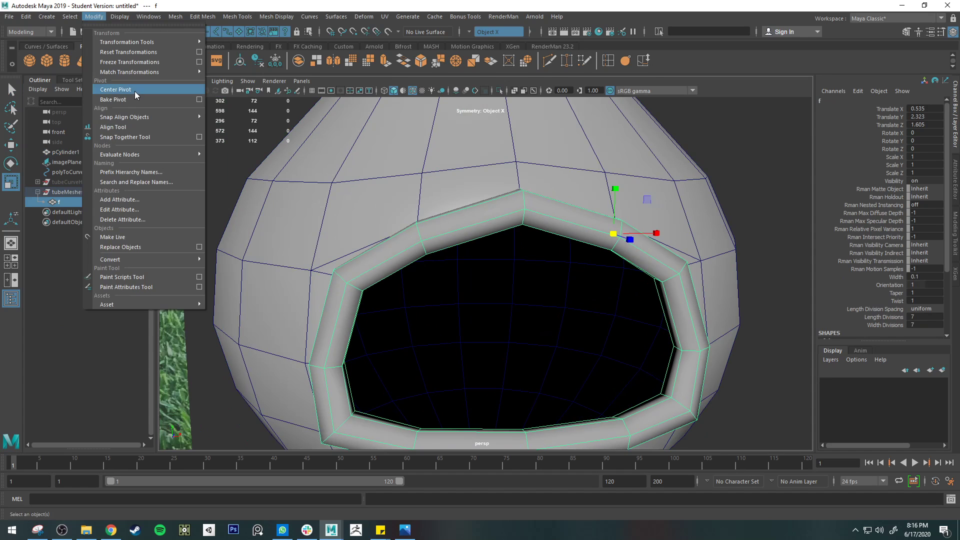
click(133, 91)
drag(521, 323, 370, 223)
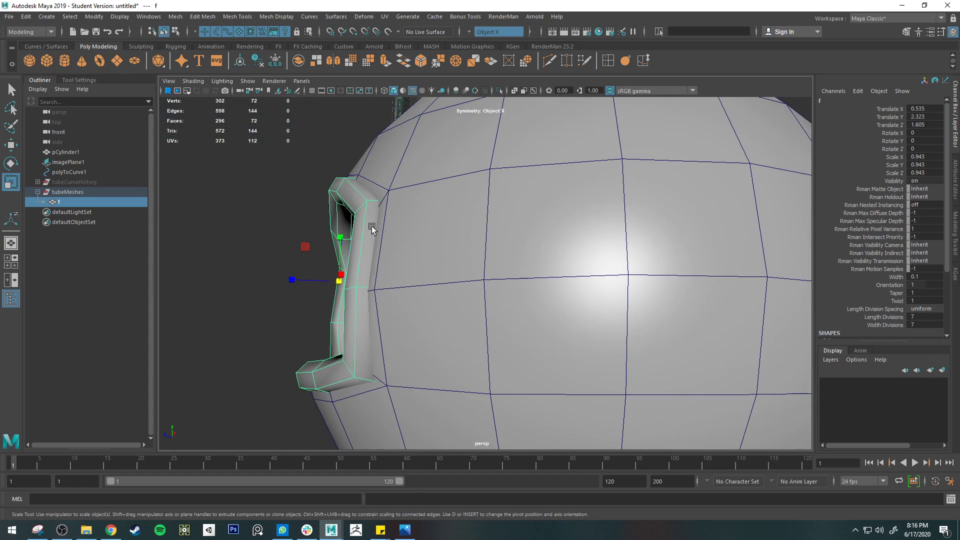
Delete the full face loop on the ring's side that faces the chiminea body
right_drag(373, 226, 373, 254)
click(370, 240)
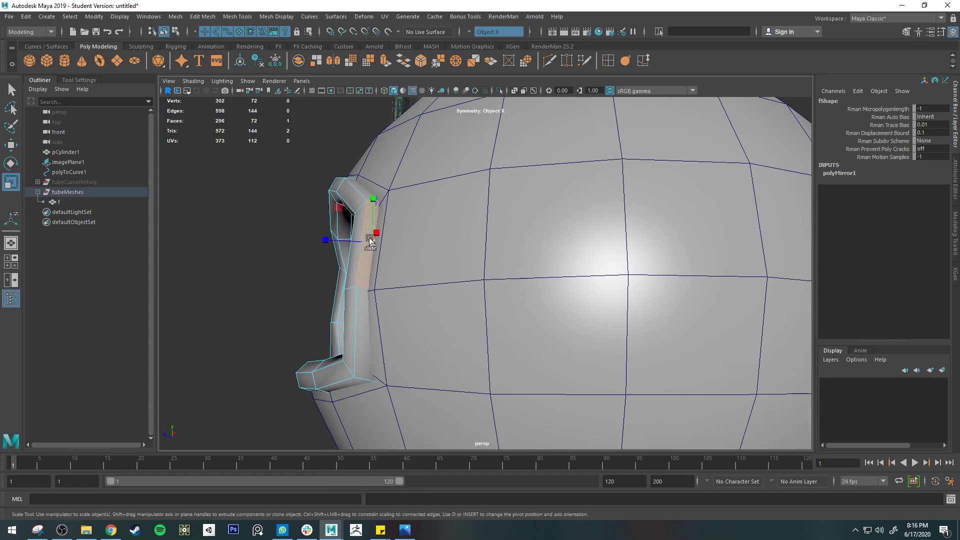
key(q)
shift+double_click(364, 189)
alt+drag(390, 210, 372, 235)
click(377, 261)
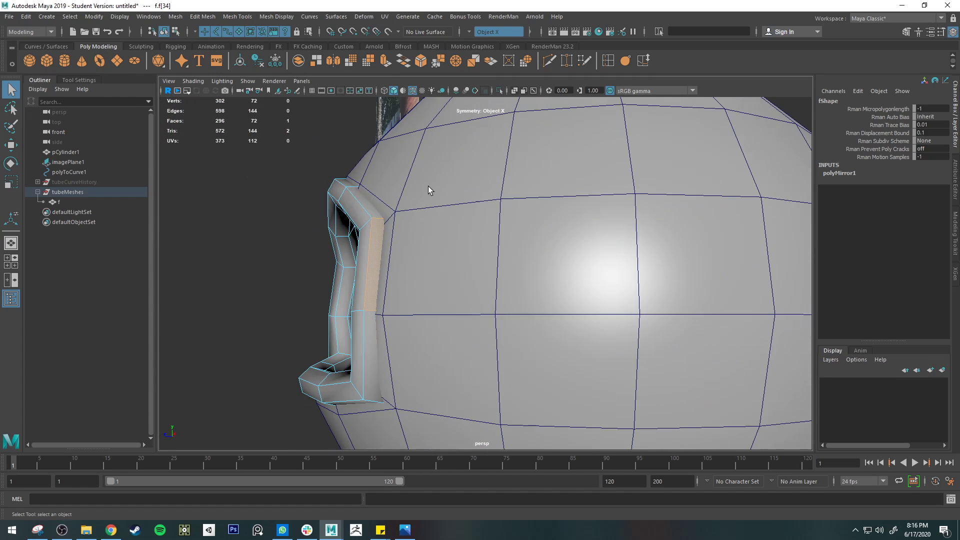
shift+double_click(358, 191)
mouse_move(339, 185)
alt+mouse_down()
mouse_move(427, 160)
mouse_move(326, 185)
mouse_move(332, 193)
alt+mouse_up()
key(Delete)
Delete the outer face loop still remaining on the back of the ring
scroll(463, 298, up, 5)
alt+middle_drag(463, 298, 600, 277)
alt+drag(600, 278, 505, 250)
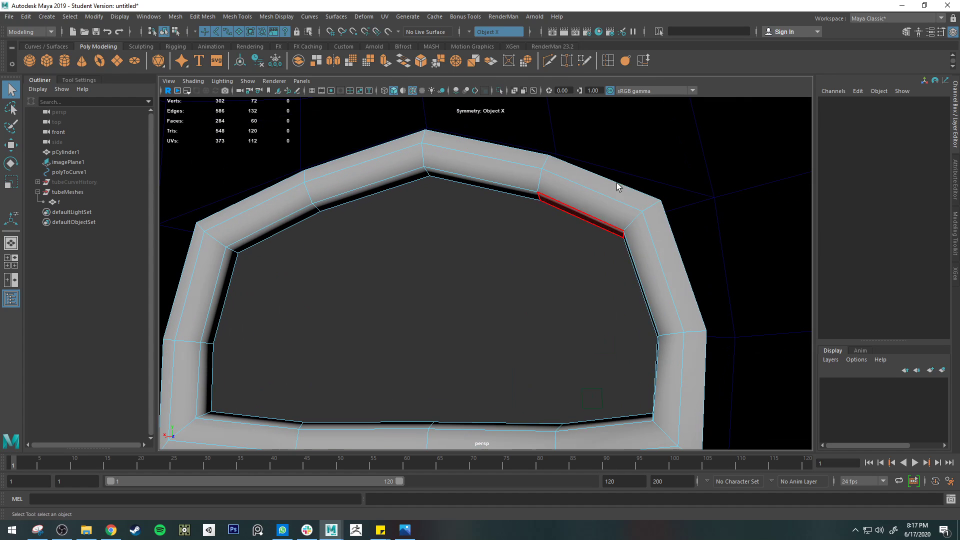
click(608, 180)
shift+double_click(673, 242)
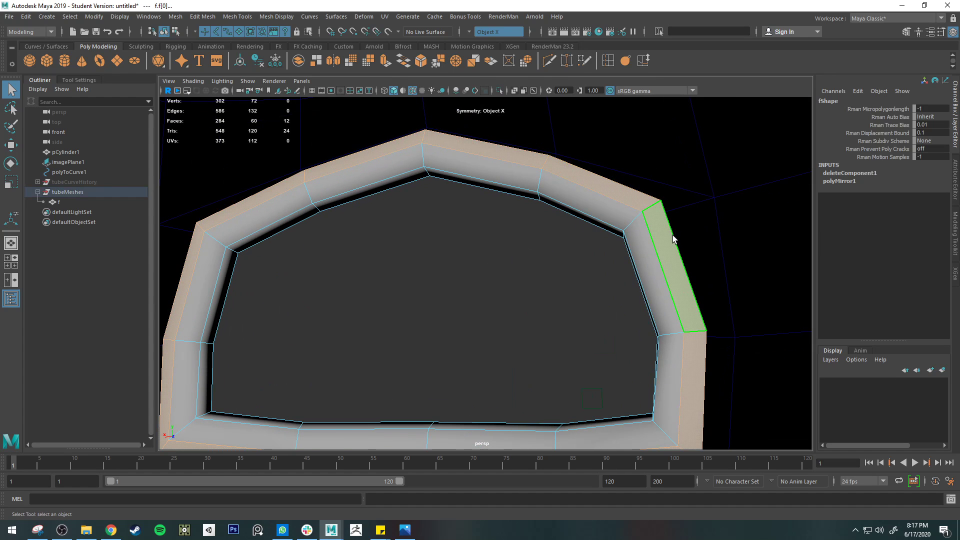
key(Delete)
Examine the gap between the opened back of the ring and the chiminea body from several angles
alt+drag(673, 235, 463, 243)
scroll(481, 255, down, 4)
alt+middle_drag(500, 279, 427, 279)
alt+drag(450, 280, 392, 261)
alt+drag(427, 322, 390, 311)
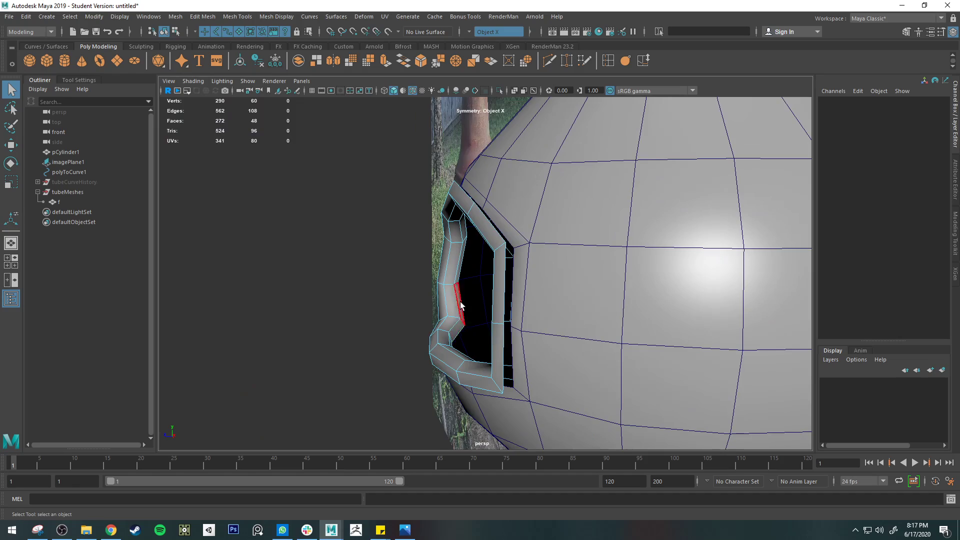
alt+drag(460, 304, 518, 240)
Return the ring to object mode, add the chiminea body to the selection, and combine both into one mesh
right_click(519, 231)
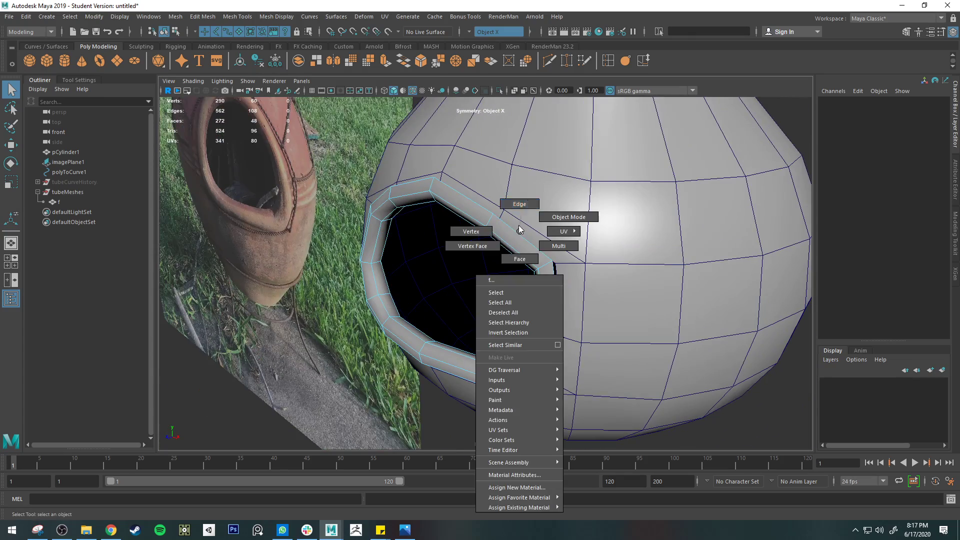
click(520, 204)
click(522, 223)
alt+drag(593, 300, 564, 260)
right_click(525, 265)
click(520, 247)
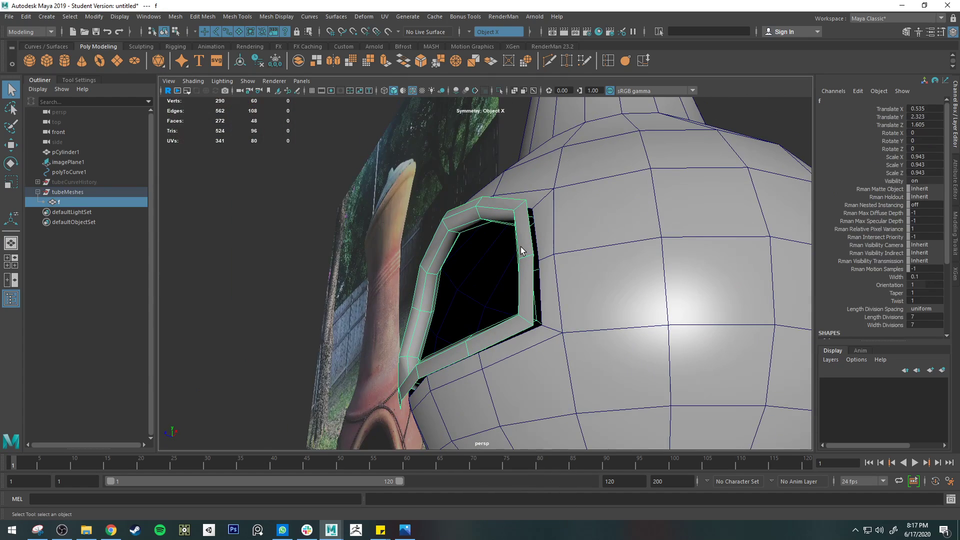
shift+click(565, 211)
click(176, 16)
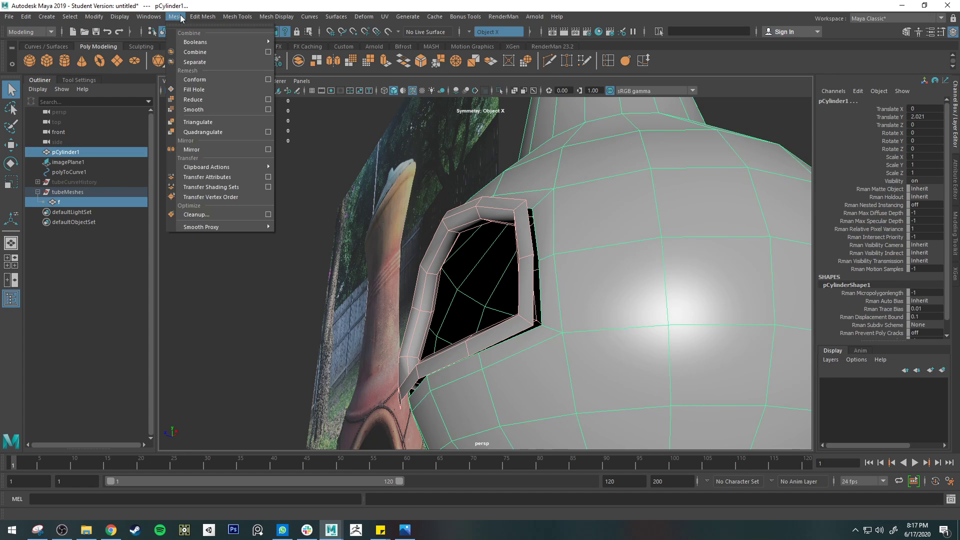
click(214, 59)
Select the facing border edge loops of the ring and the firebox opening and bridge them
alt+drag(522, 250, 400, 245)
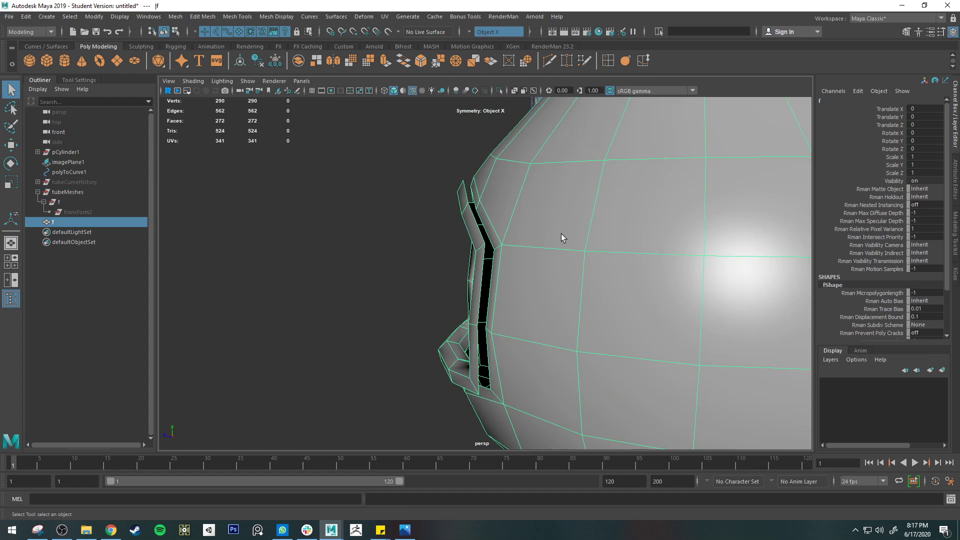
right_drag(475, 200, 487, 173)
click(474, 214)
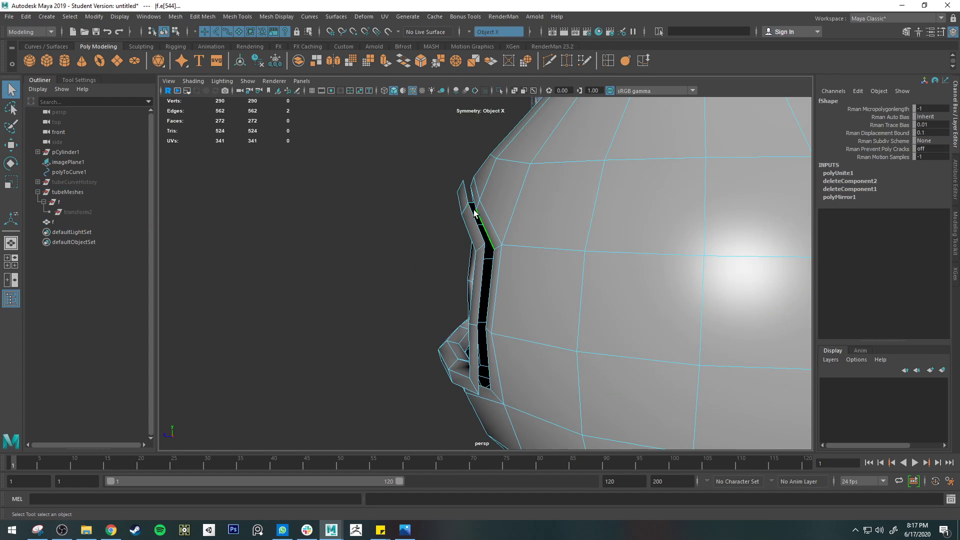
alt+drag(401, 154, 453, 175)
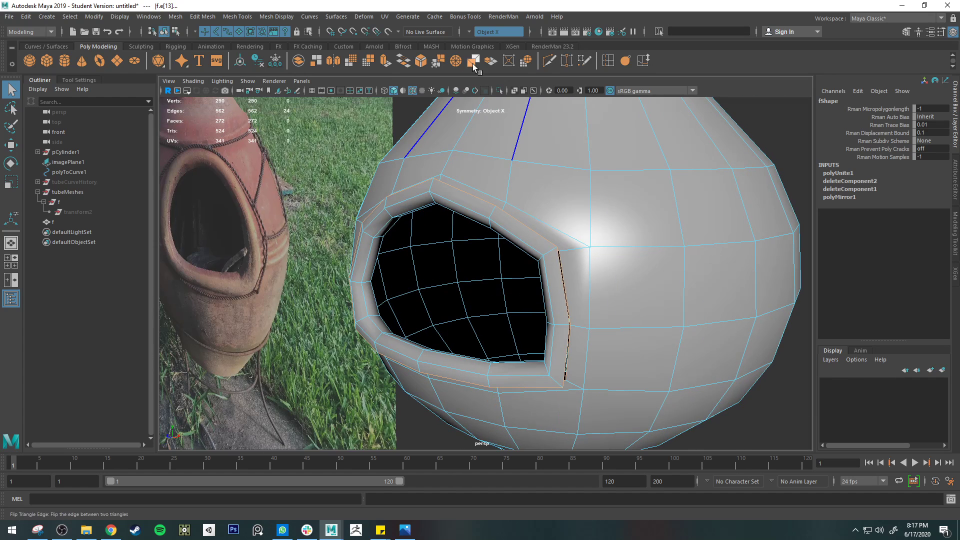
click(406, 64)
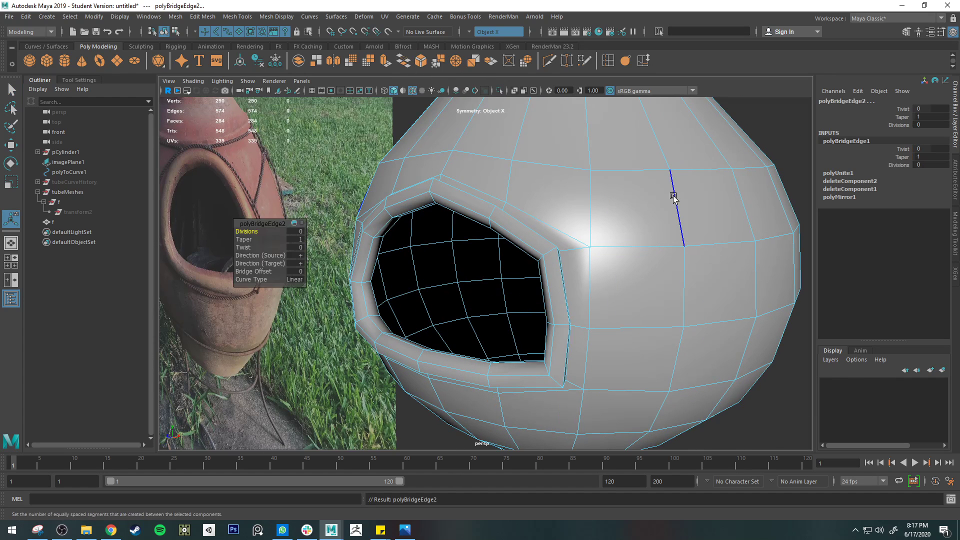
Set the bridge to 1 division and try moving its new middle edge loop
alt+drag(673, 193, 590, 195)
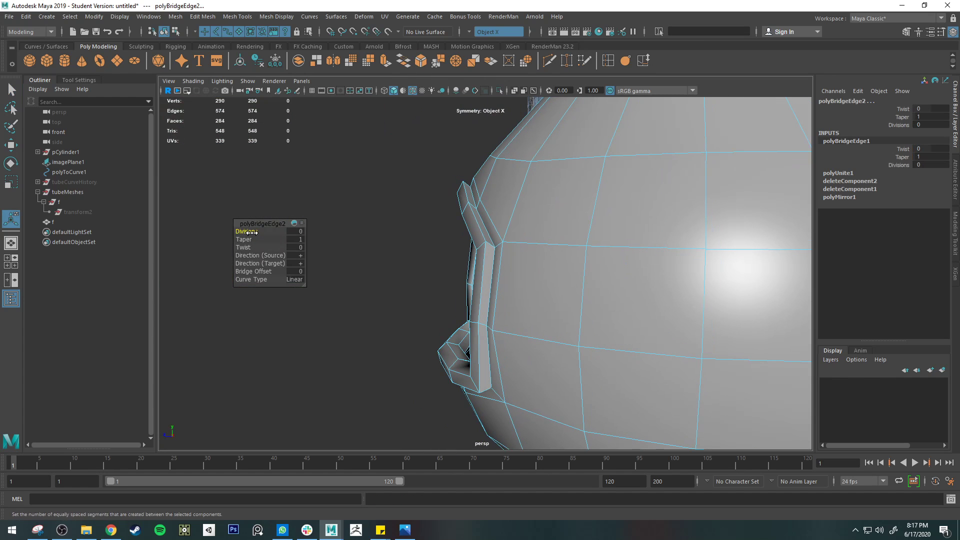
key(q)
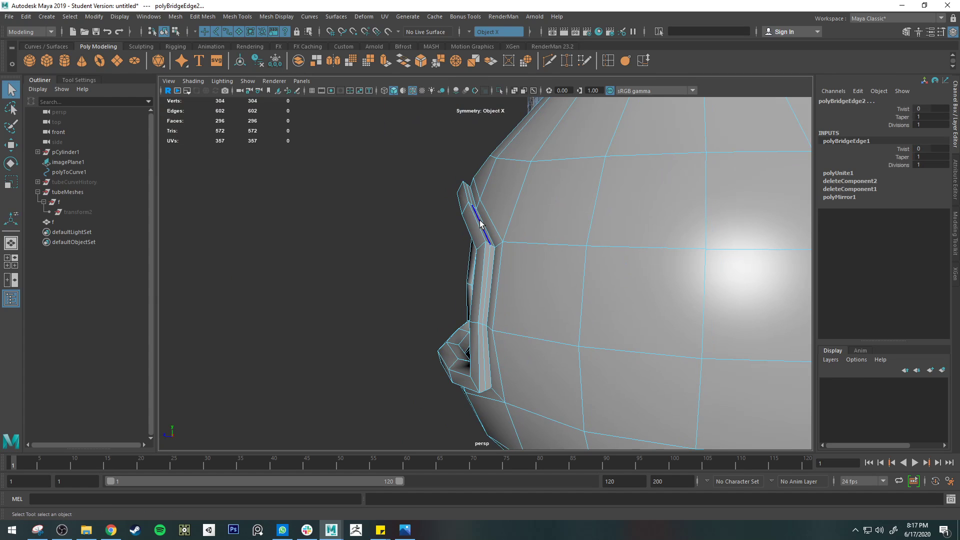
click(517, 250)
mouse_move(517, 253)
alt+mouse_down()
mouse_move(527, 266)
mouse_move(527, 223)
mouse_move(525, 268)
alt+mouse_up()
key(w)
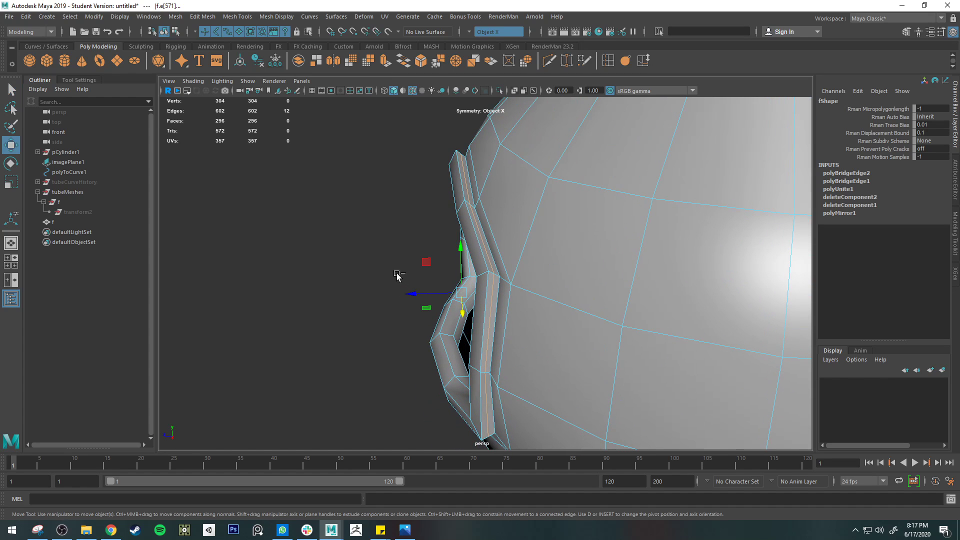
ctrl+shift+drag(397, 275, 451, 221)
Undo the edge loop move and the division added to the bridge
key(ctrl+z)
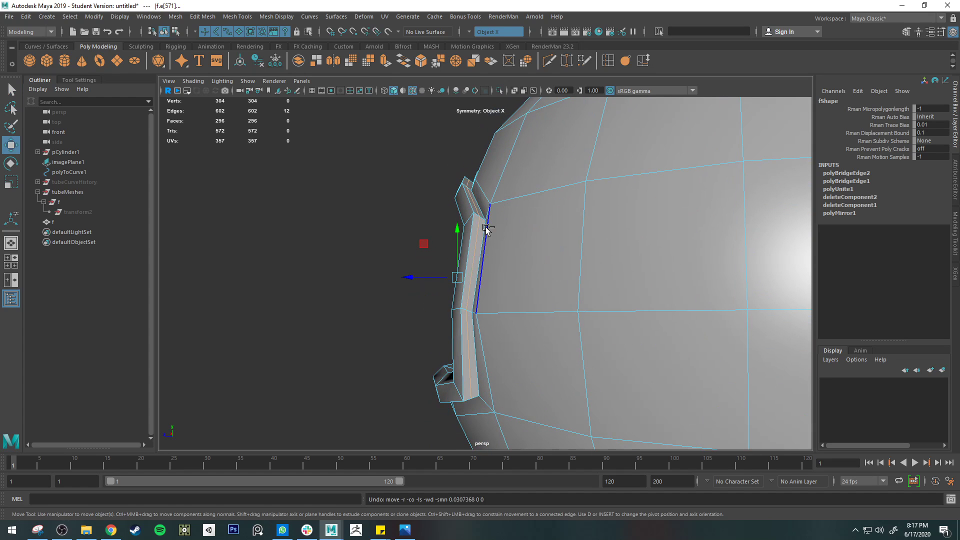
key(ctrl+z)
key(ctrl+z)
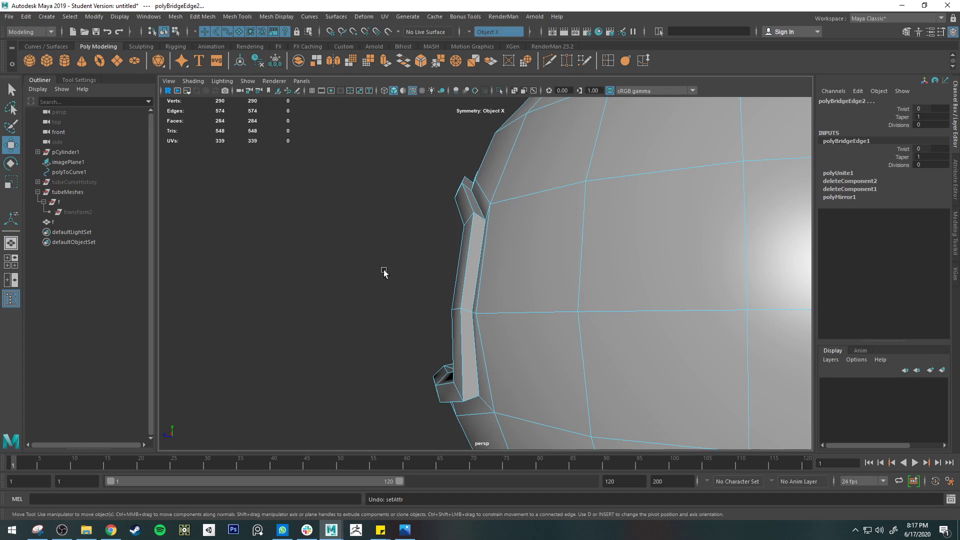
Bevel the edge loop along the outer side of the firebox rim, increasing its segments and adjusting its fraction
double_click(476, 228)
alt+drag(474, 227, 472, 196)
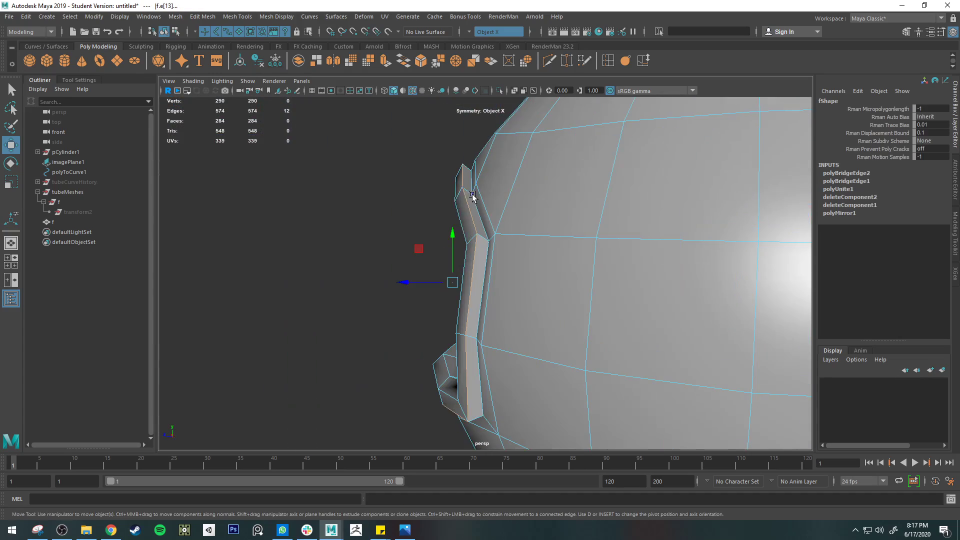
click(422, 61)
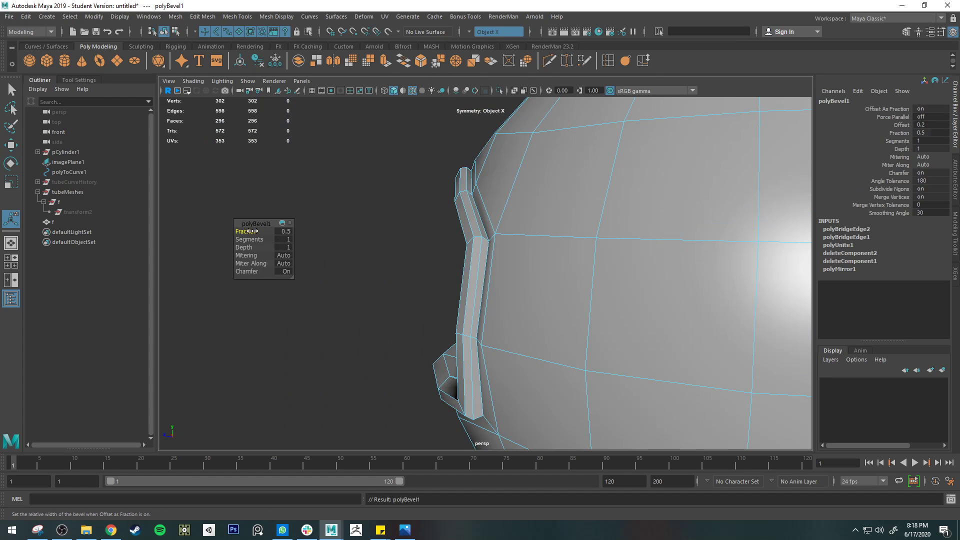
drag(245, 231, 329, 234)
key(ctrl+z)
click(250, 240)
click(245, 231)
drag(246, 231, 249, 230)
Insert an edge loop around the inner side of the firebox rim and try repositioning it, undoing the move
alt+drag(378, 239, 490, 195)
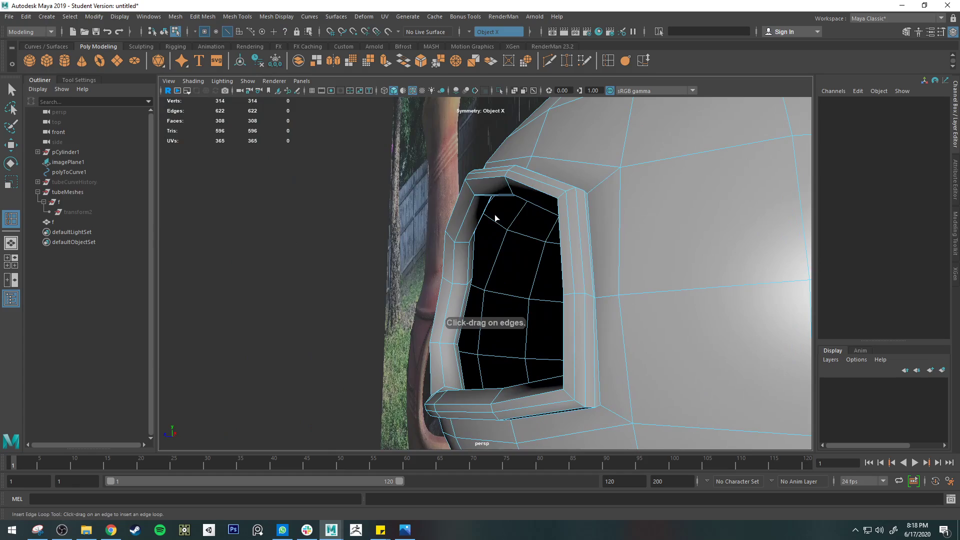
mouse_move(495, 218)
alt+mouse_down()
mouse_move(518, 212)
mouse_move(536, 176)
mouse_move(516, 189)
mouse_move(458, 189)
mouse_move(519, 184)
mouse_move(521, 194)
mouse_move(488, 225)
mouse_move(504, 226)
alt+mouse_up()
click(518, 194)
key(w)
key(e)
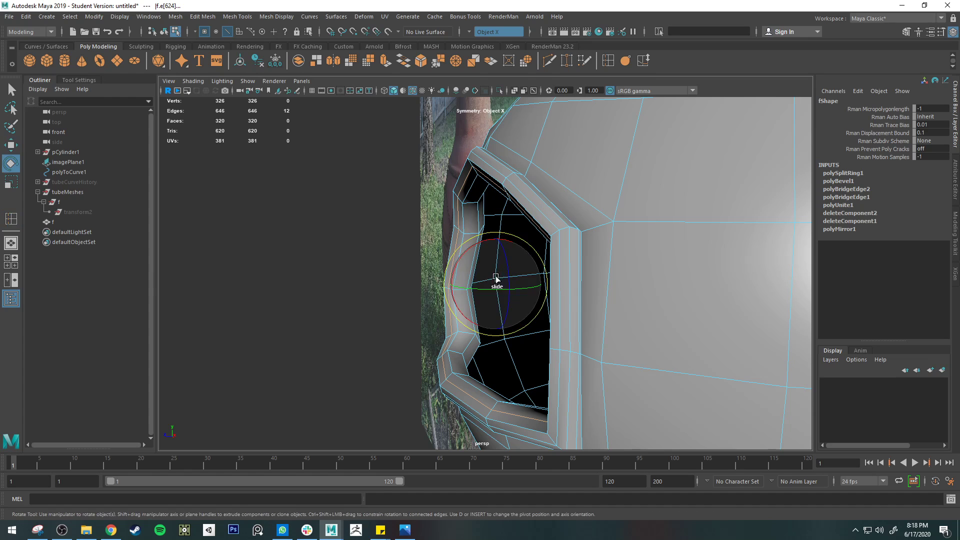
key(w)
key(r)
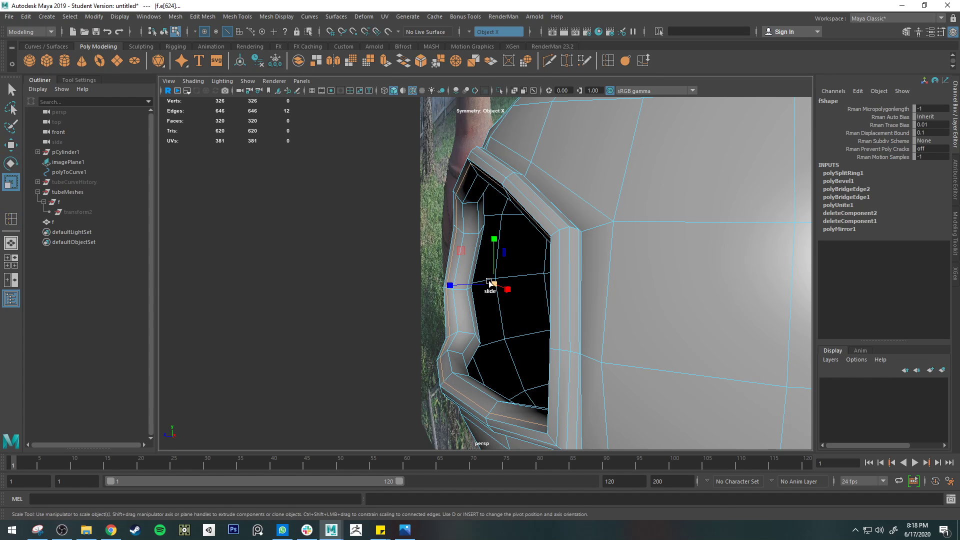
key(ctrl+z)
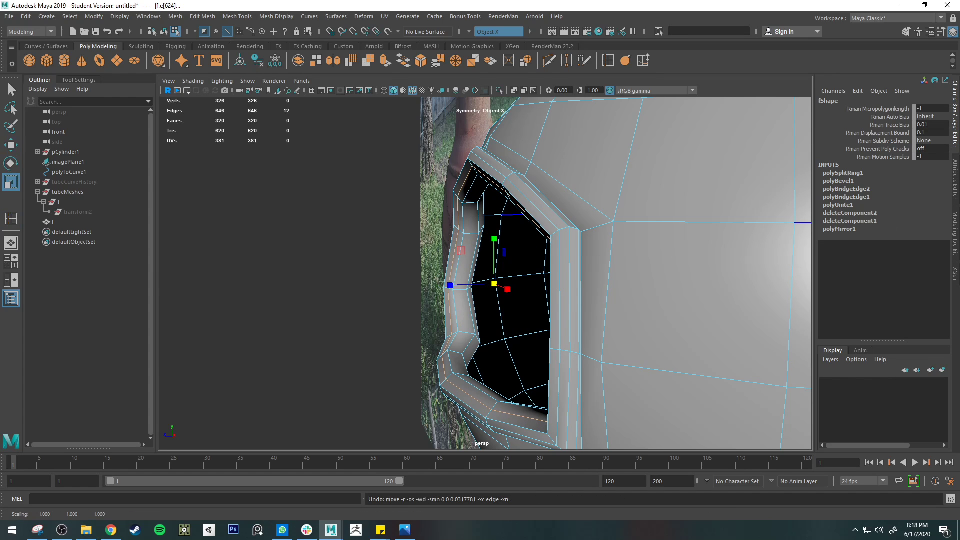
Try sliding the inner rim loop with the transform constraint set to Edge, and undo the moves and the loop insertion
click(955, 218)
click(884, 245)
click(897, 258)
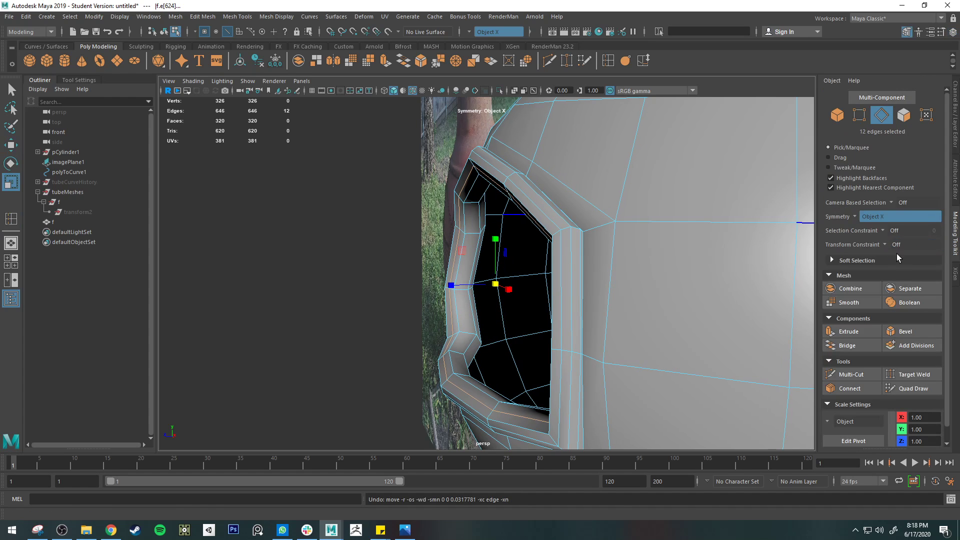
key(w)
drag(494, 284, 461, 270)
key(ctrl+z)
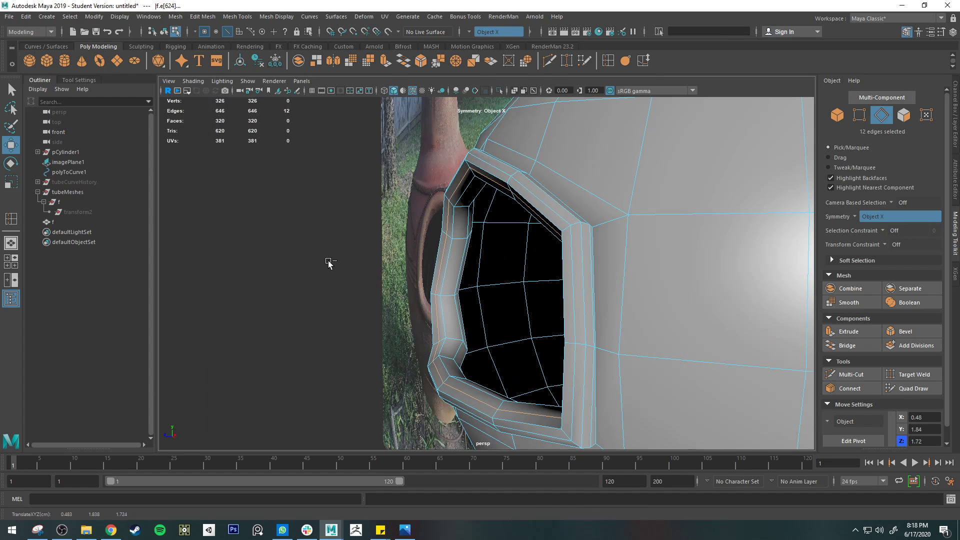
middle_drag(328, 263, 336, 263)
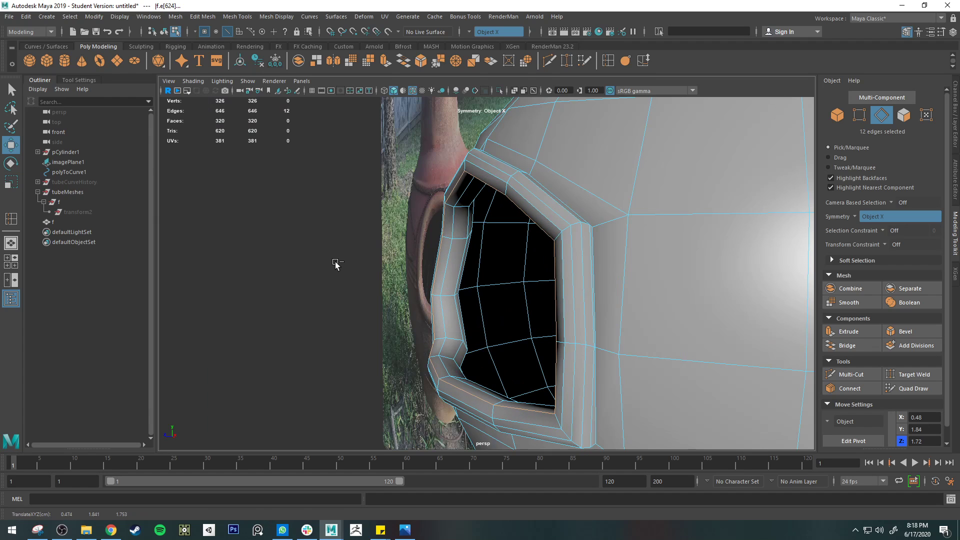
key(ctrl+z)
key(ctrl+z)
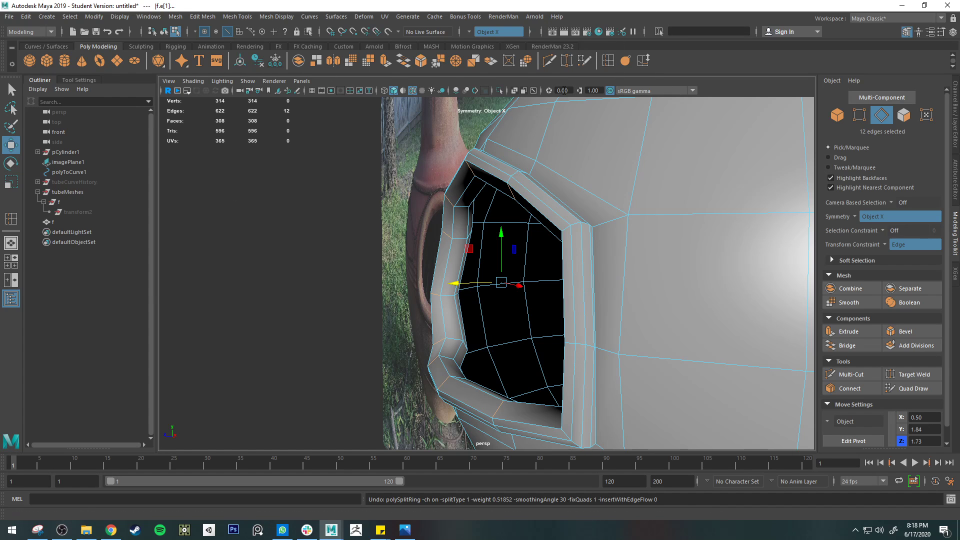
Insert an edge loop around the inner side of the firebox rim with Insert with edge flow enabled
click(13, 218)
double_click(14, 219)
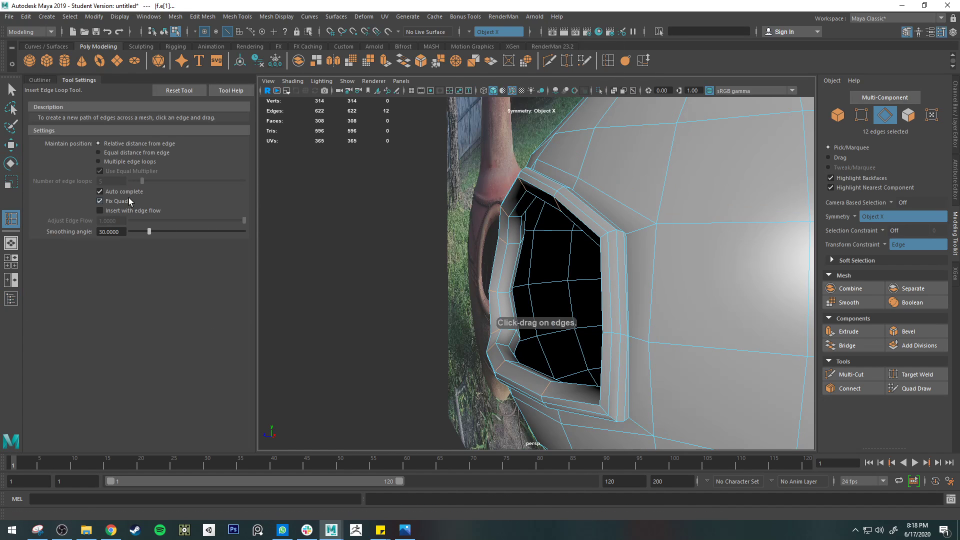
click(99, 210)
alt+drag(706, 246, 538, 180)
click(568, 205)
alt+drag(525, 218, 698, 217)
key(q)
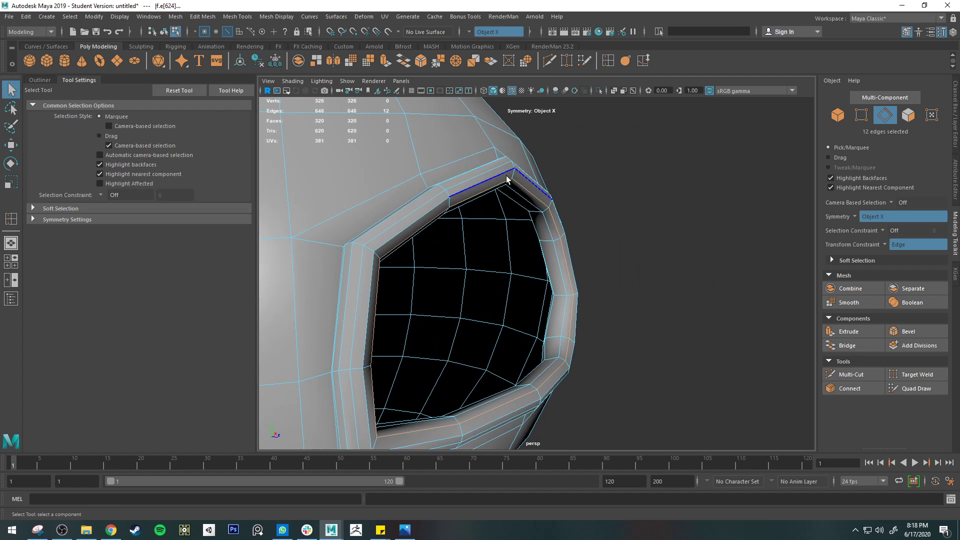
Display the chiminea with smooth mesh preview and select it in object mode
key(3)
right_drag(541, 194, 581, 180)
click(651, 217)
scroll(650, 217, down, 4)
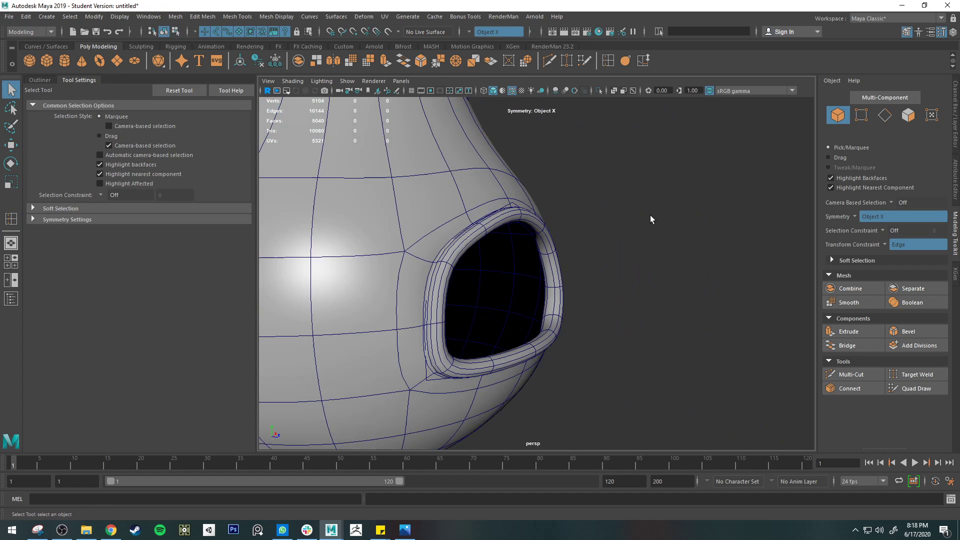
alt+drag(651, 245, 518, 212)
click(518, 210)
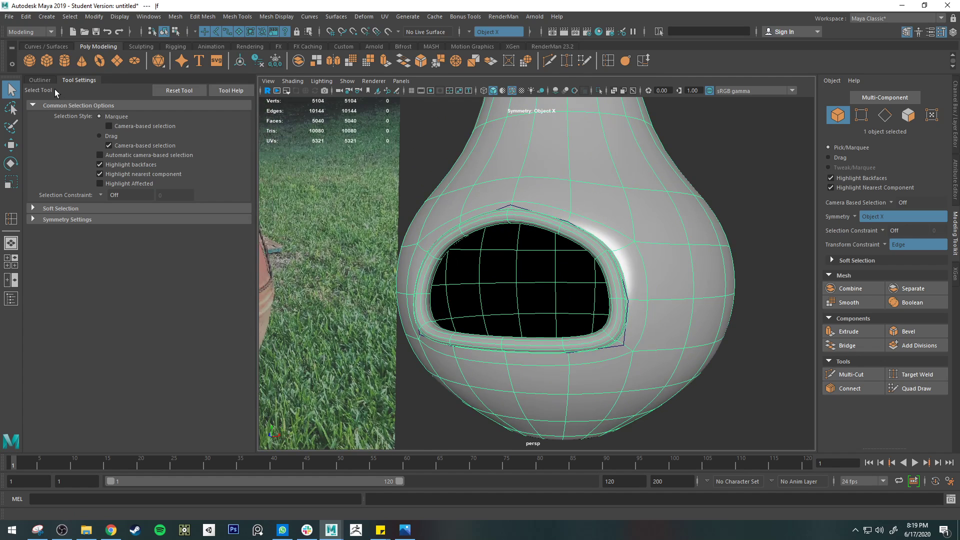
Delete the leftover polyToCurve1 curve around the firebox opening
click(42, 81)
click(73, 172)
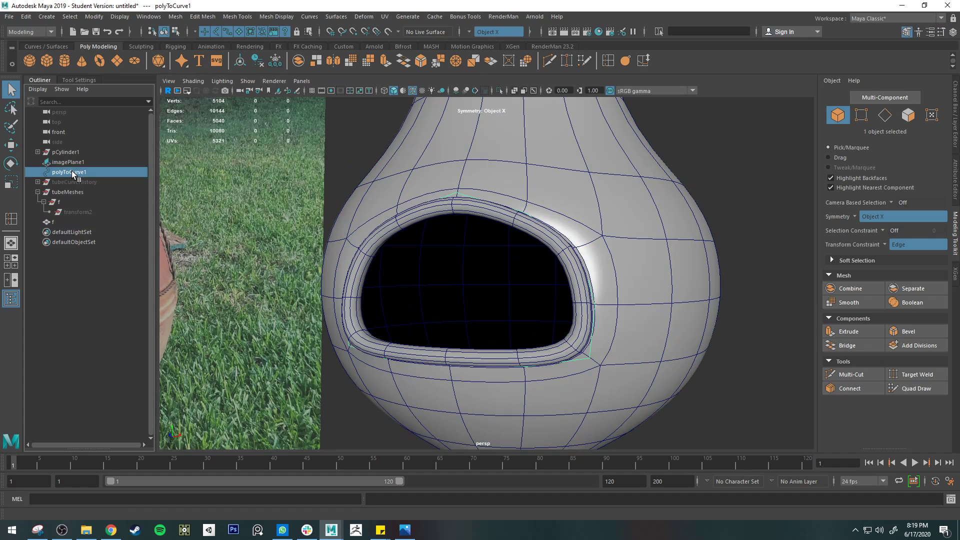
key(Delete)
right_drag(554, 227, 602, 215)
click(657, 299)
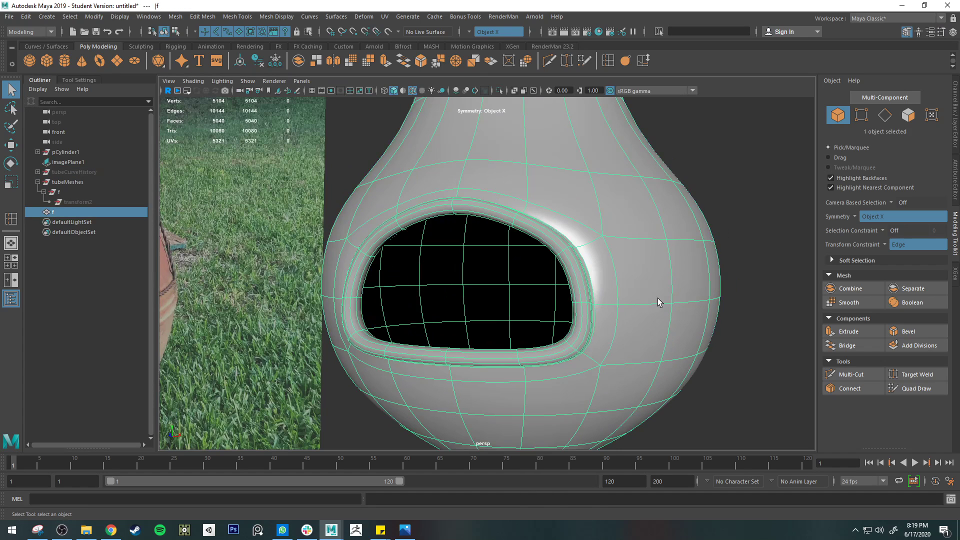
click(755, 337)
Try moving the vertices beside the firebox rim at mid-height with soft selection enabled, and undo the move
scroll(755, 337, down, 3)
right_drag(561, 254, 630, 530)
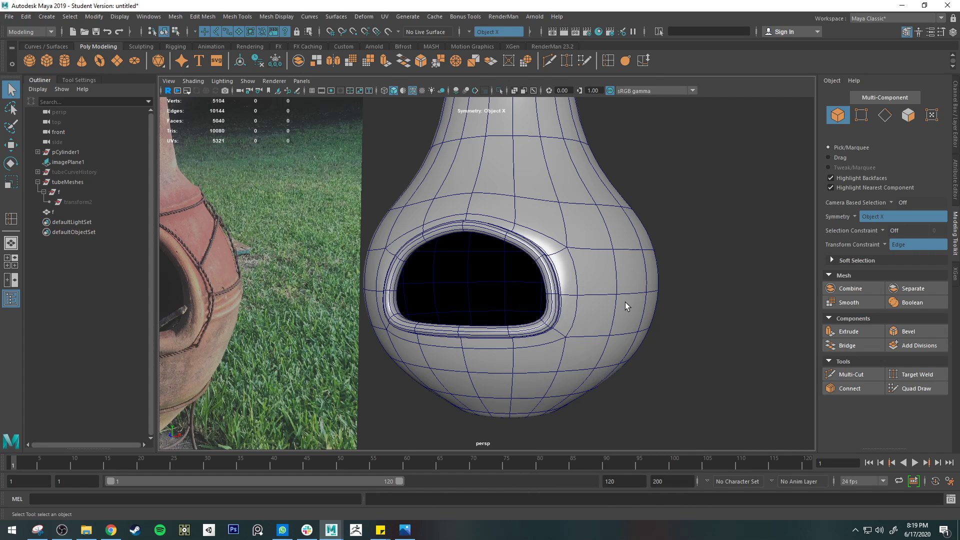
alt+drag(773, 285, 499, 281)
right_drag(498, 254, 447, 258)
click(509, 293)
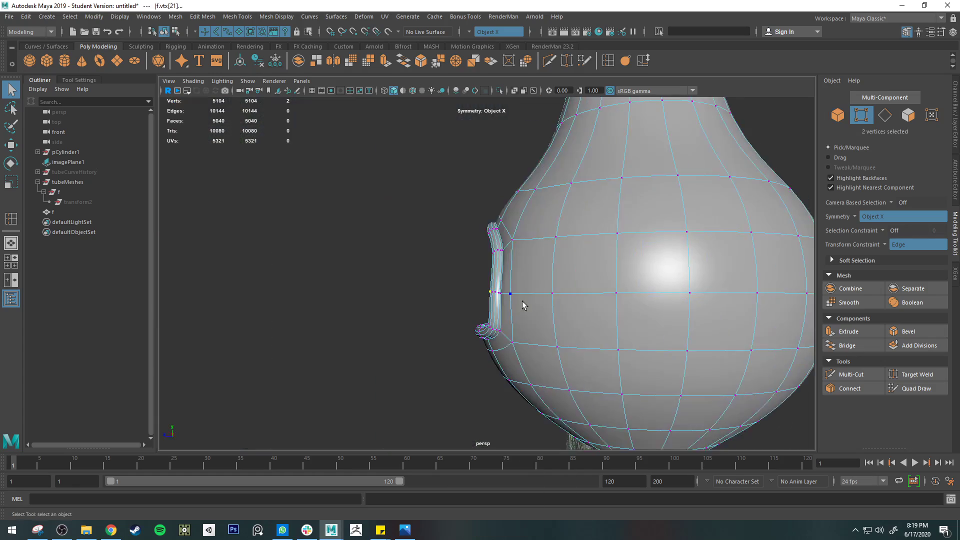
key(b)
drag(551, 295, 562, 295)
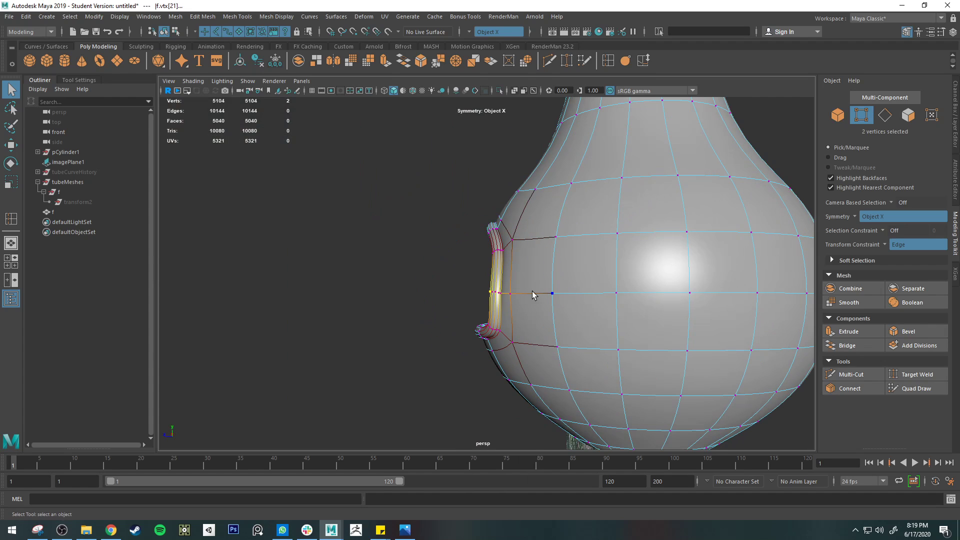
key(w)
drag(434, 292, 514, 313)
key(ctrl+z)
Turn off the transform constraint and select the center vertices at the upper and lower edges of the firebox opening
click(876, 241)
click(892, 248)
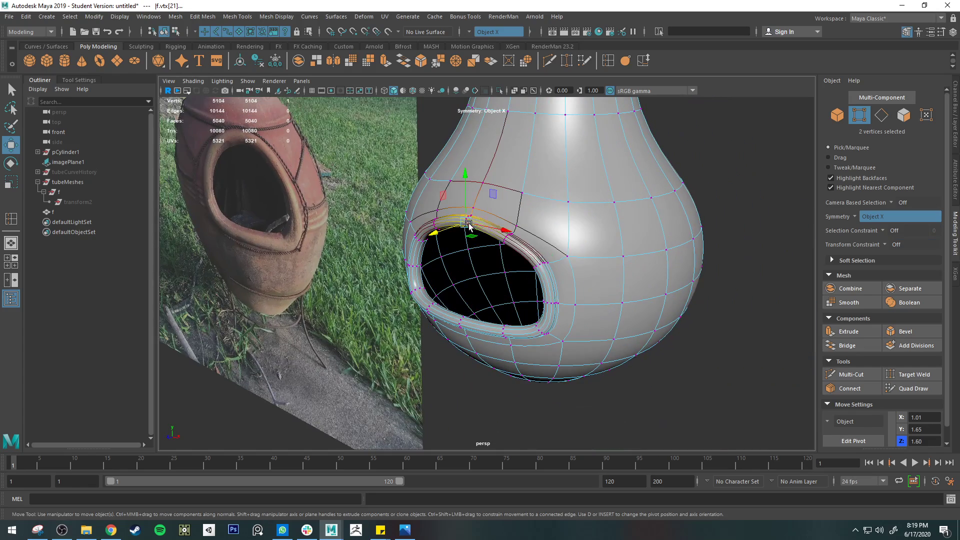
shift+click(460, 324)
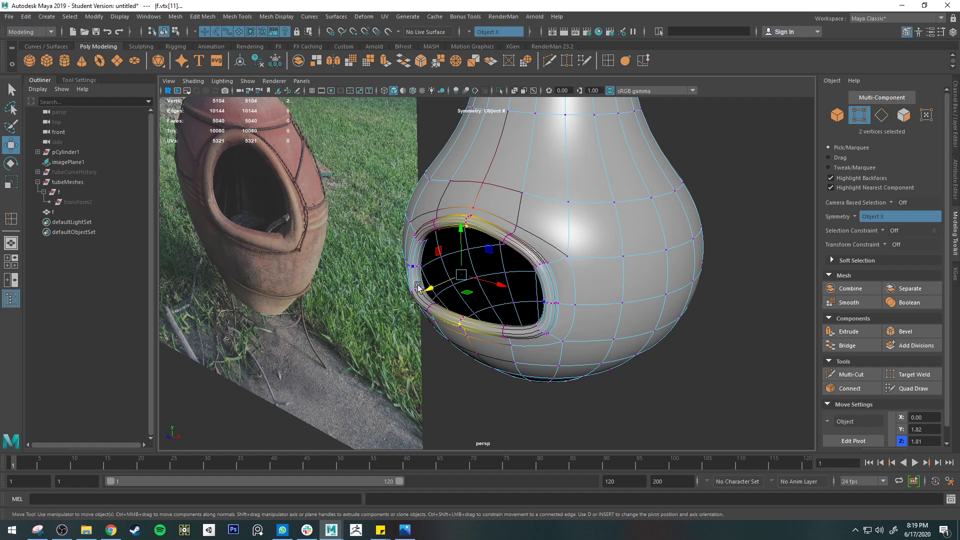
key(q)
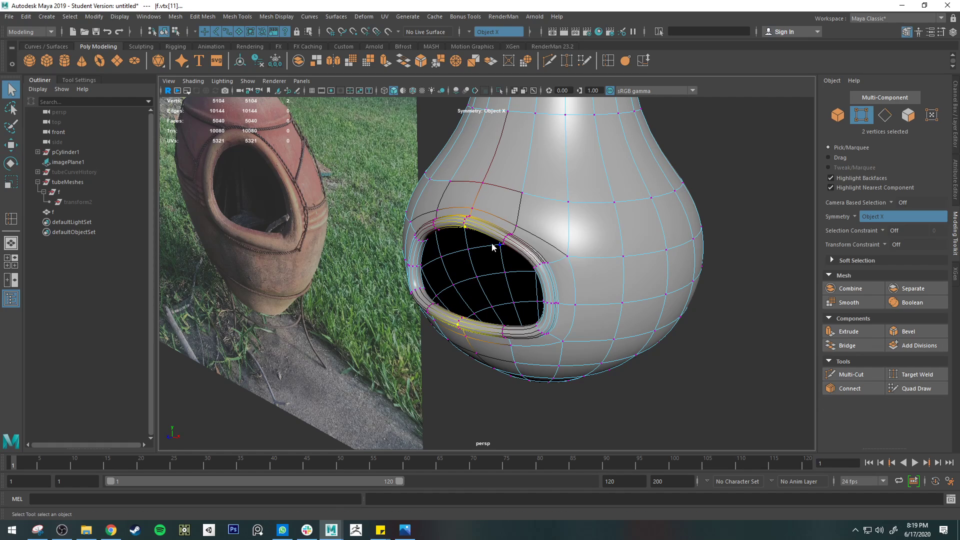
Return to object mode, hide the wireframe overlay, and compare the chiminea's shape with the reference photo from several sides
right_drag(491, 244, 521, 225)
scroll(576, 287, down, 4)
alt+drag(564, 412, 579, 395)
alt+middle_drag(579, 396, 574, 398)
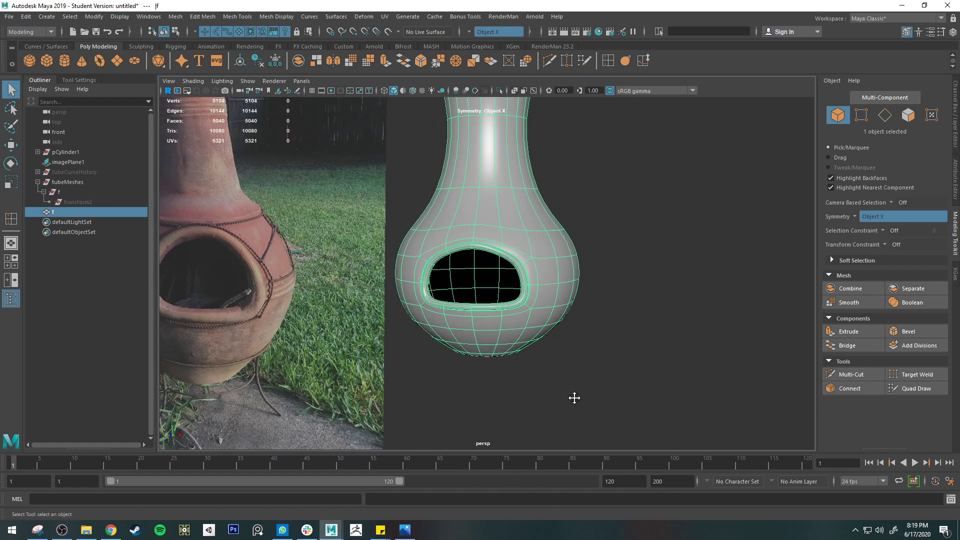
click(574, 398)
alt+drag(574, 398, 547, 373)
alt+middle_drag(547, 373, 619, 370)
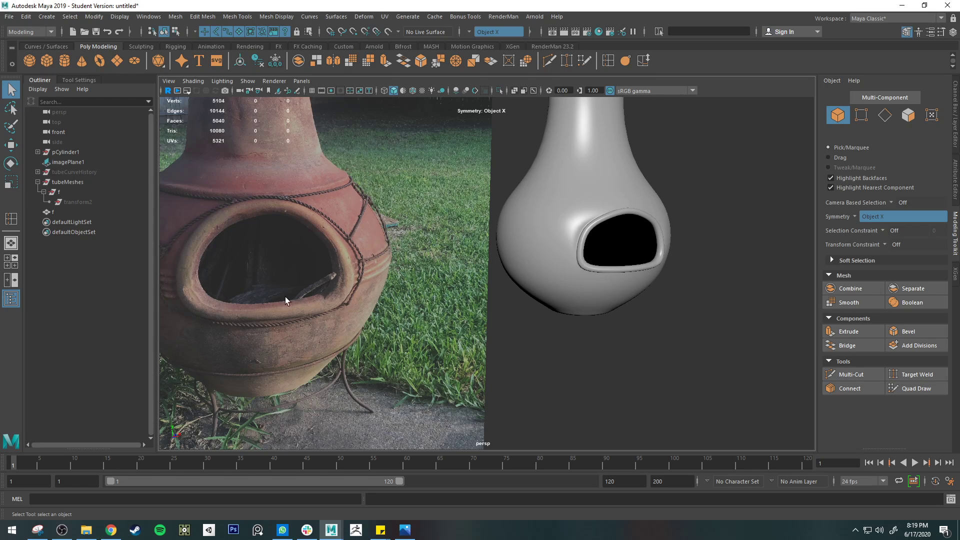
alt+drag(634, 343, 668, 338)
click(669, 338)
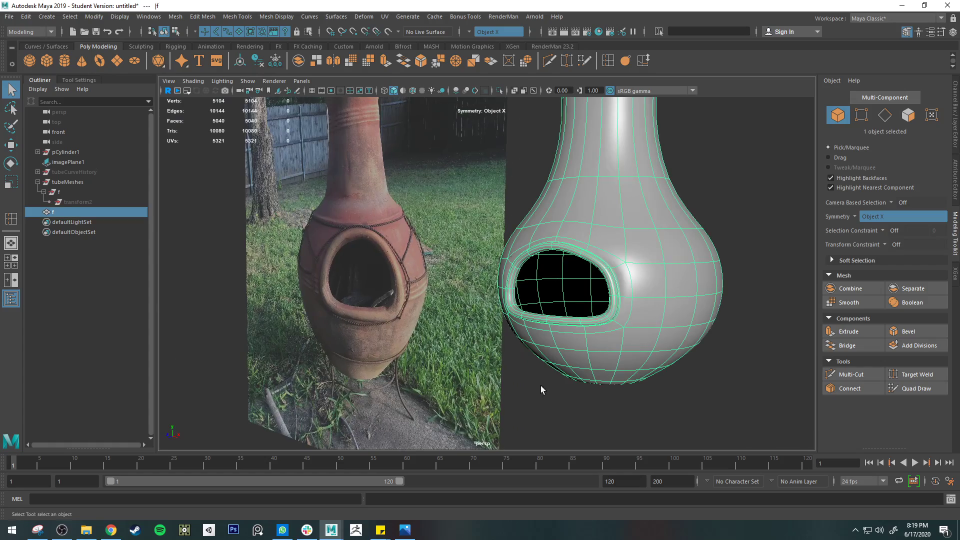
alt+drag(629, 310, 431, 340)
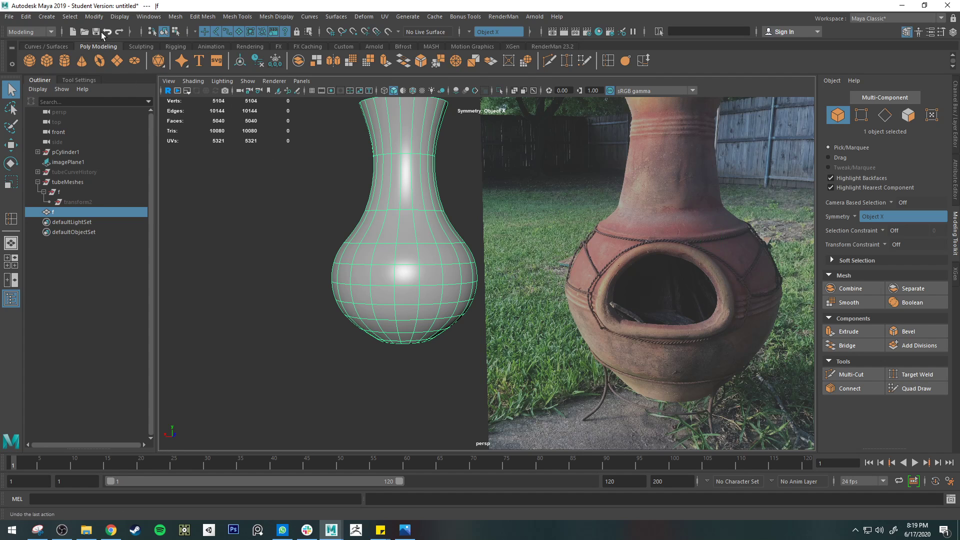
Create a polygon cylinder beneath the chiminea body and rotate it -90 degrees about X
click(61, 57)
scroll(444, 344, down, 2)
key(w)
key(e)
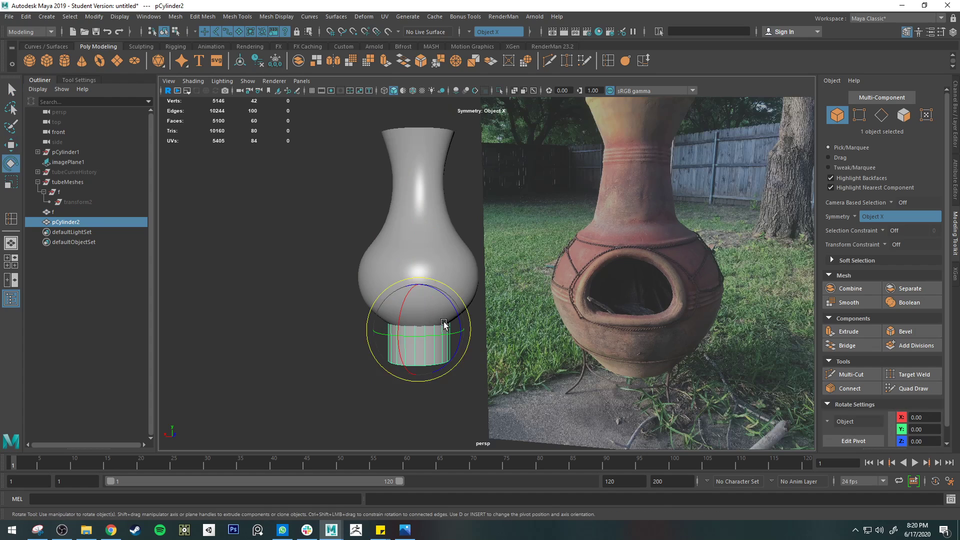
key(w)
key(e)
key(r)
key(w)
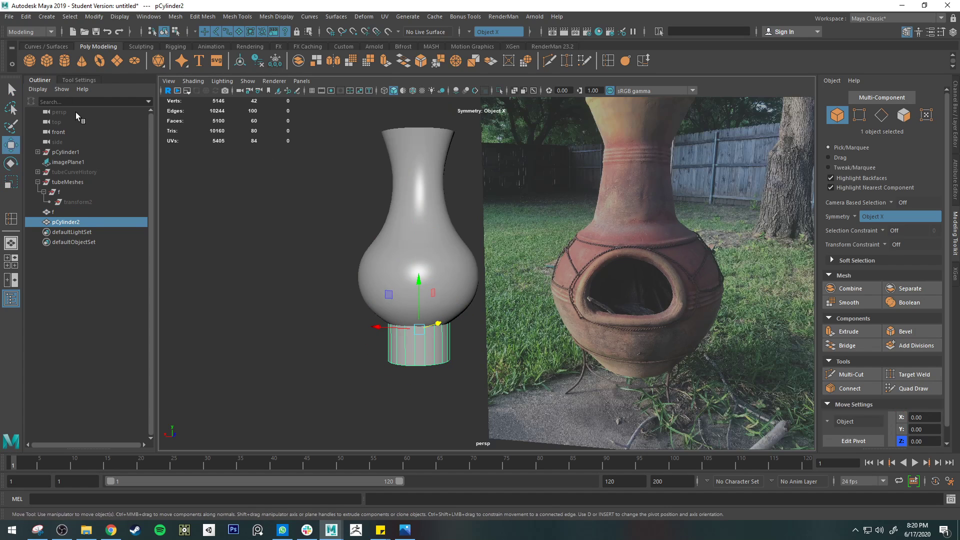
key(e)
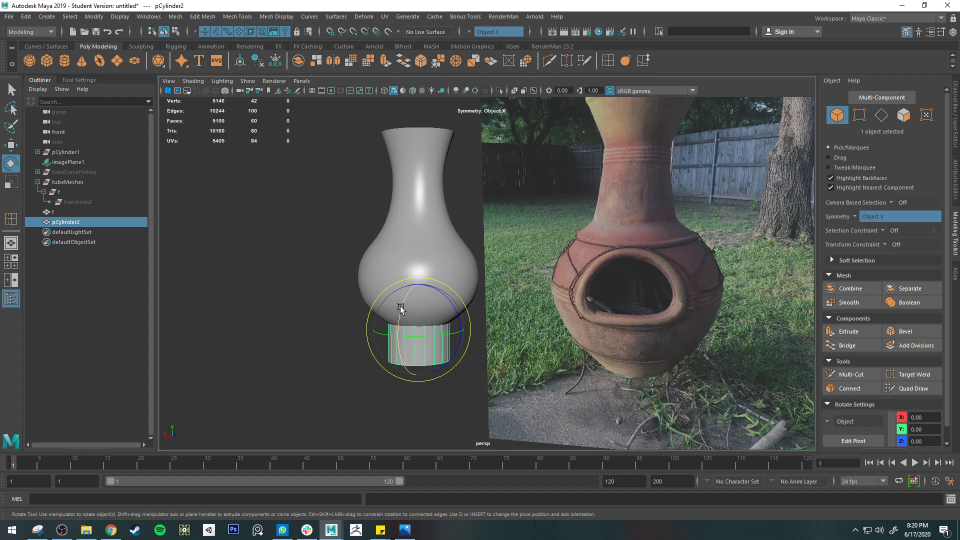
drag(402, 309, 417, 370)
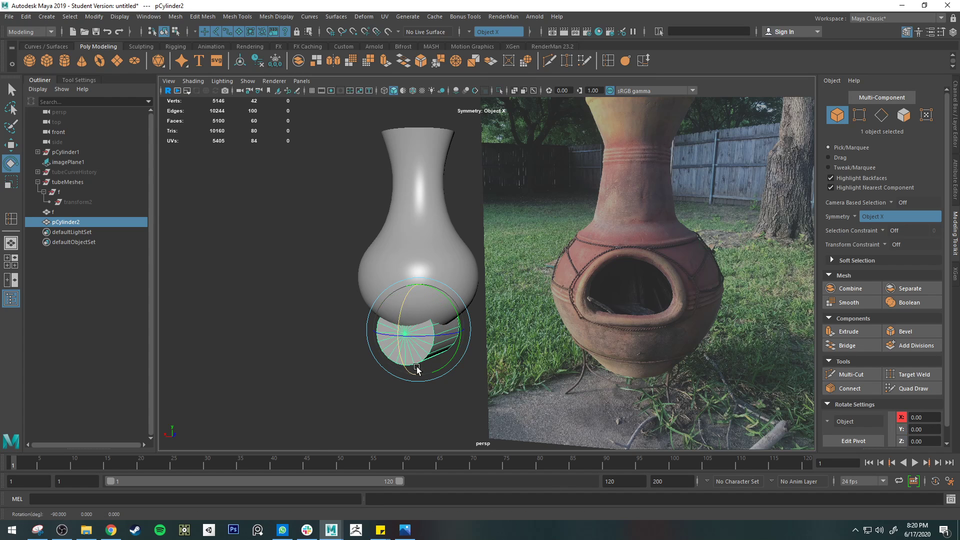
click(953, 103)
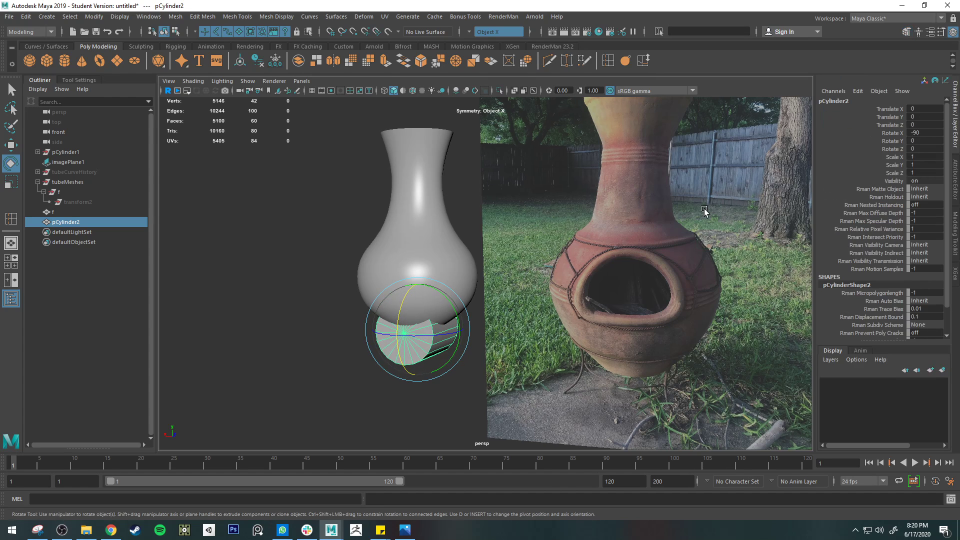
Select the chiminea body and switch it to edge selection at the firebox opening
click(405, 235)
key(f)
alt+drag(418, 240, 653, 258)
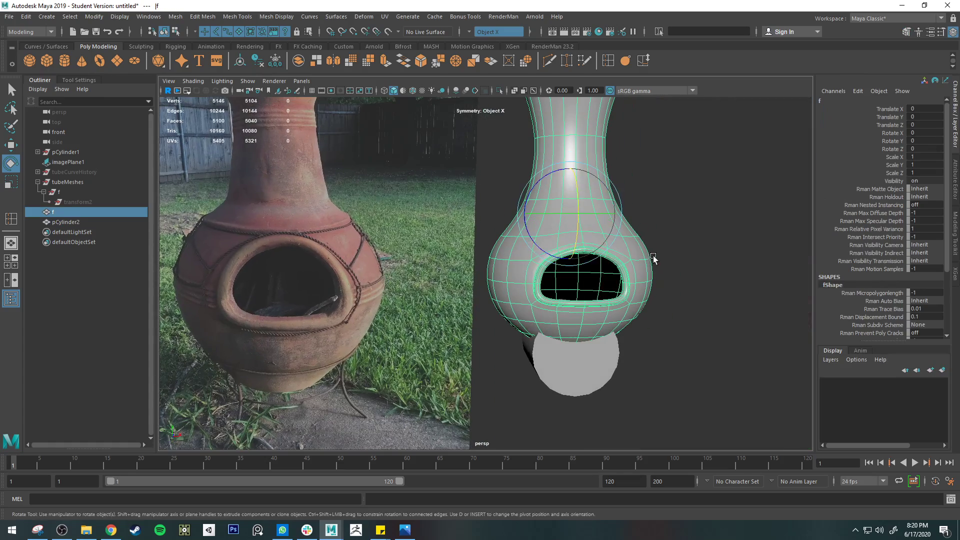
key(q)
right_drag(564, 253, 702, 247)
alt+middle_drag(702, 247, 422, 225)
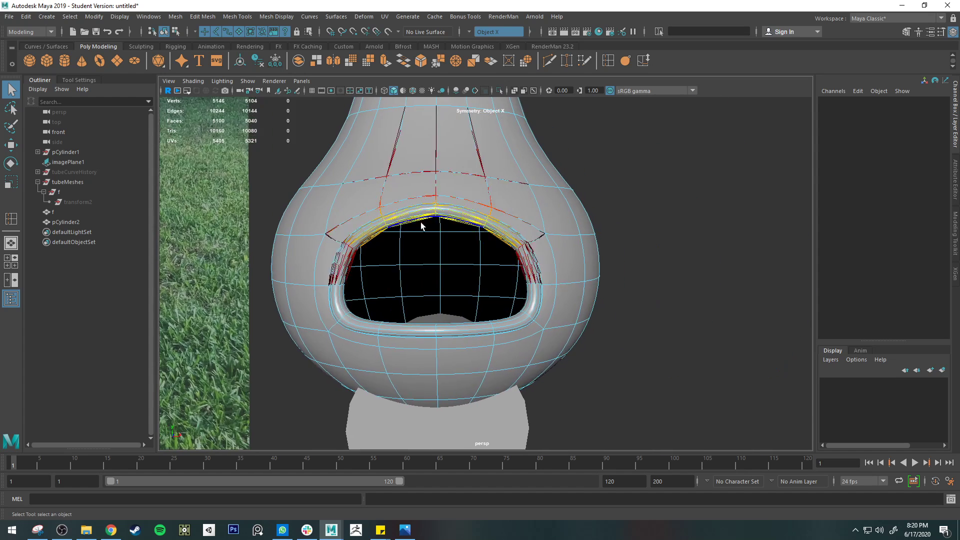
Select the edge loop around the firebox rim with soft selection off, and display the mesh unsmoothed
alt+right_drag(422, 225, 453, 174)
key(b)
double_click(447, 170)
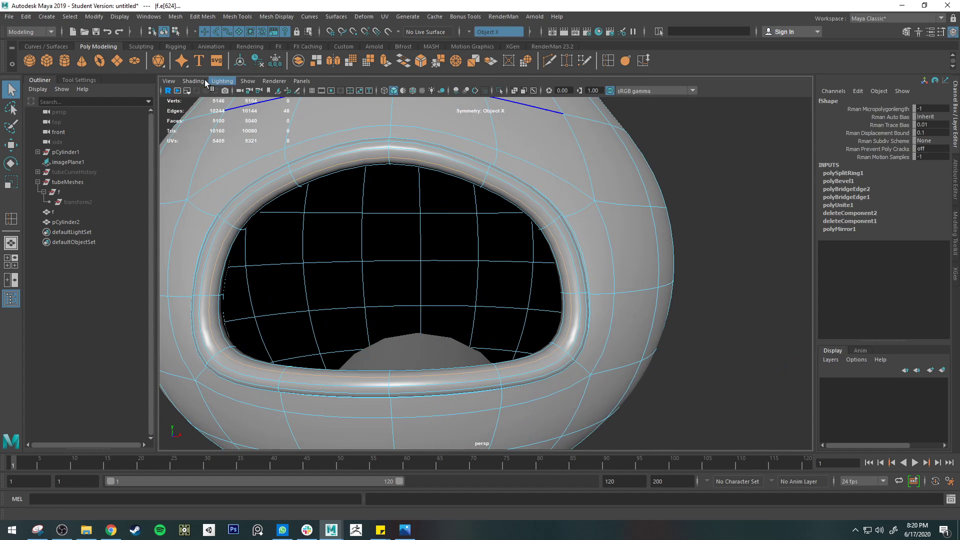
key(1)
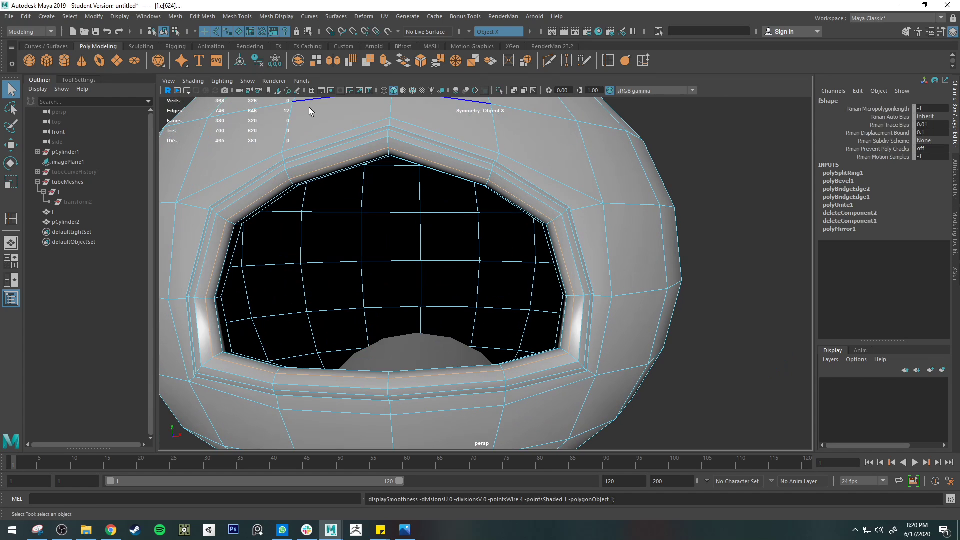
Display the chiminea body in smooth mesh preview
key(3)
alt+drag(668, 267, 460, 278)
scroll(461, 279, down, 5)
scroll(528, 346, down, 4)
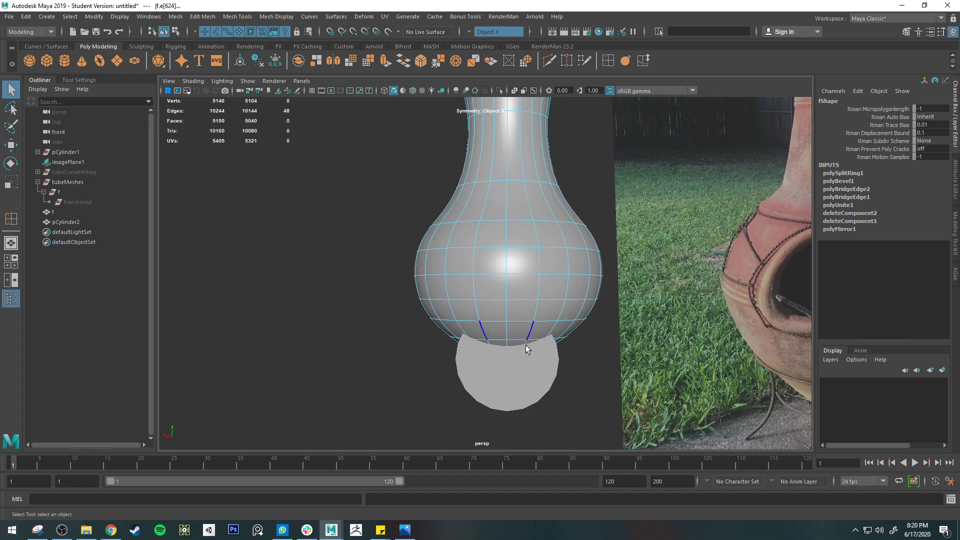
right_drag(523, 254, 580, 241)
Set the axis subdivisions of the cylinder beneath the chiminea body to 12
click(497, 397)
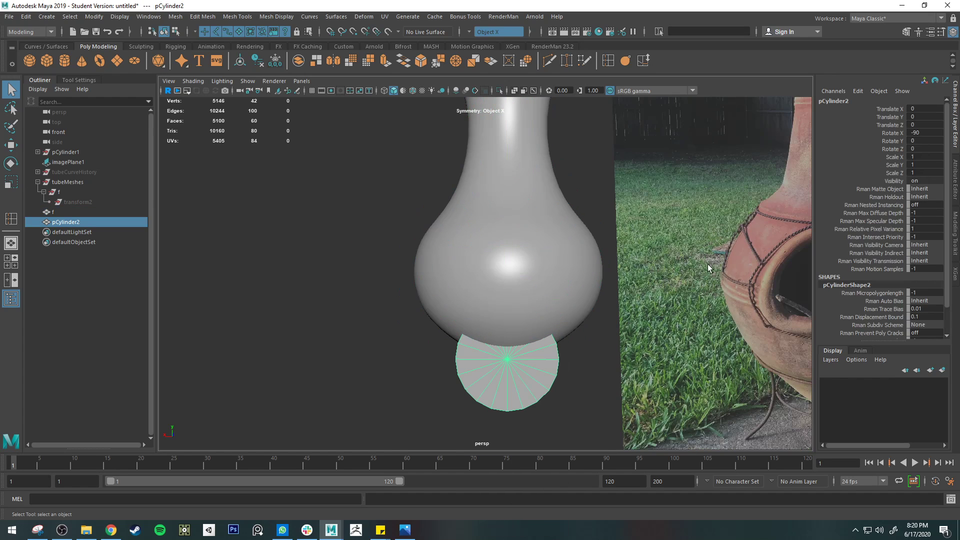
click(955, 179)
click(953, 247)
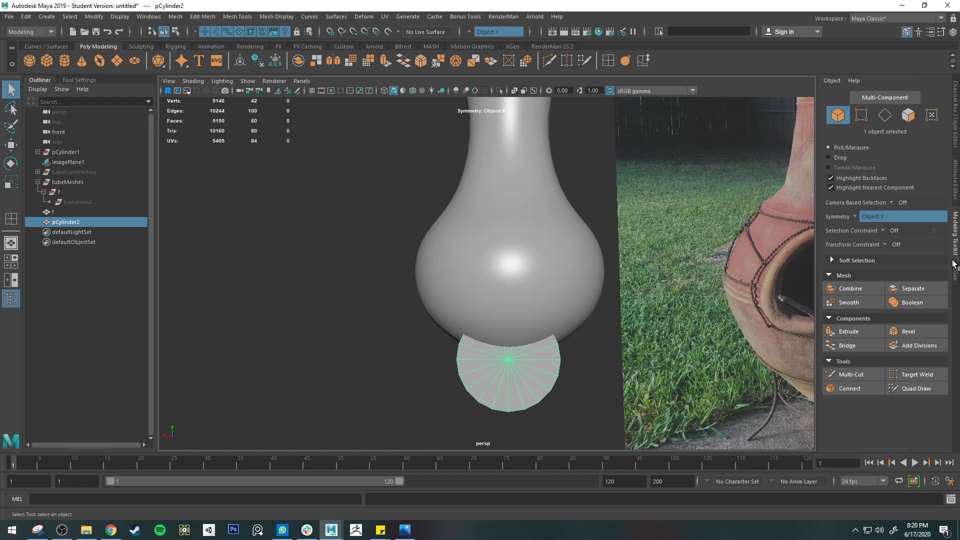
click(952, 176)
click(845, 100)
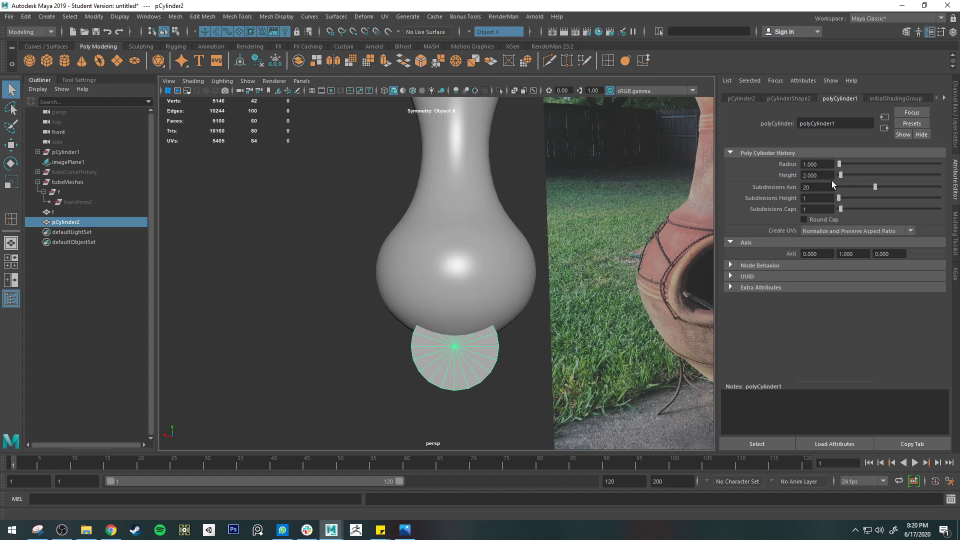
text(12)
key(Return)
key(e)
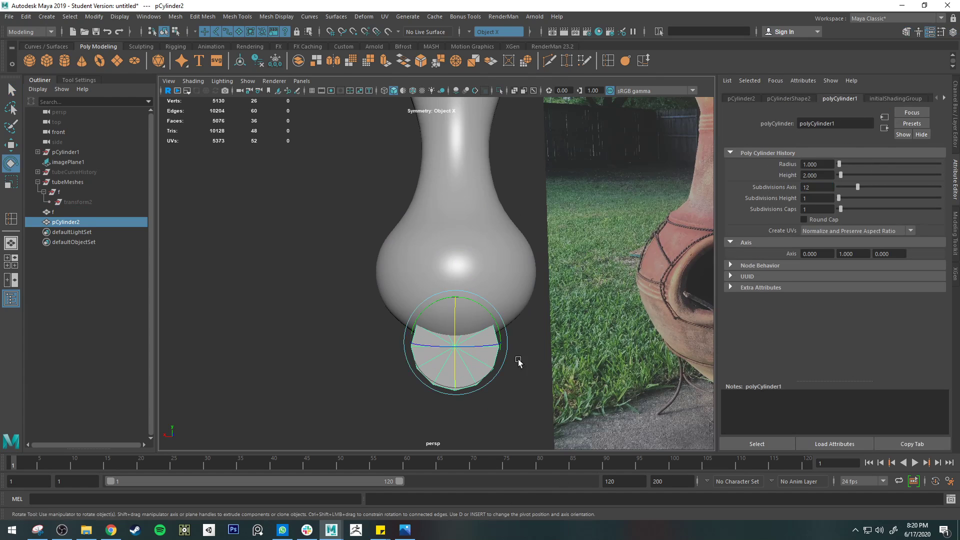
key(r)
mouse_move(457, 298)
mouse_down()
mouse_move(456, 315)
mouse_move(456, 305)
mouse_up()
key(ctrl+z)
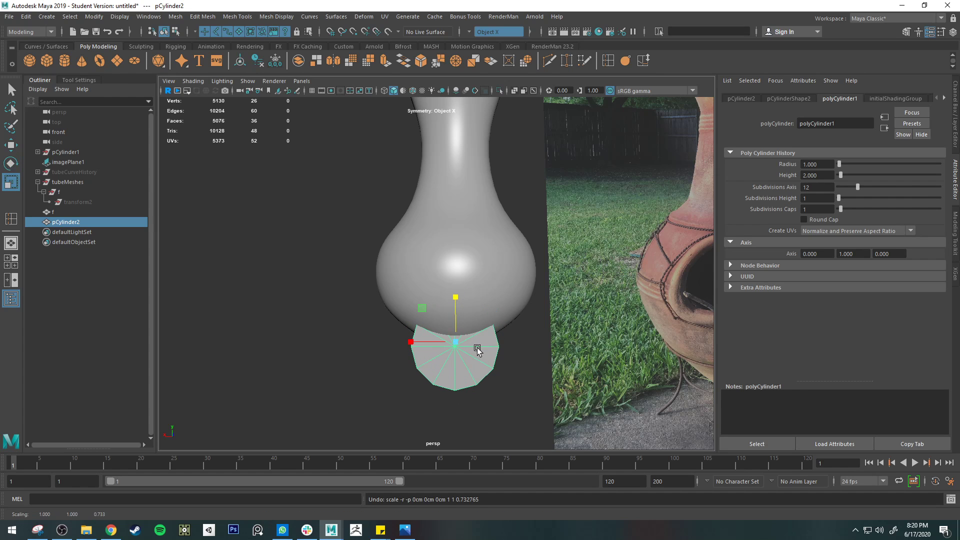
Move the cylinder up and forward so it sits in front of the chiminea's rounded belly
key(w)
alt+drag(484, 353, 638, 376)
drag(523, 327, 606, 326)
drag(561, 283, 579, 215)
alt+drag(672, 258, 570, 270)
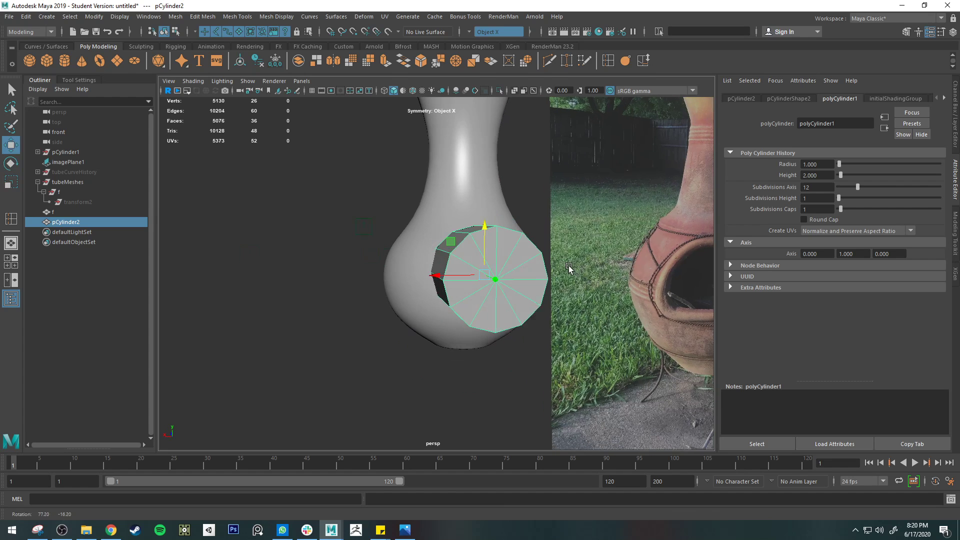
Remove the radial edges from the cylinder's end caps and select the lower side vertices of its profile
key(q)
right_drag(526, 275, 432, 254)
alt+drag(491, 317, 427, 294)
alt+middle_drag(470, 306, 458, 321)
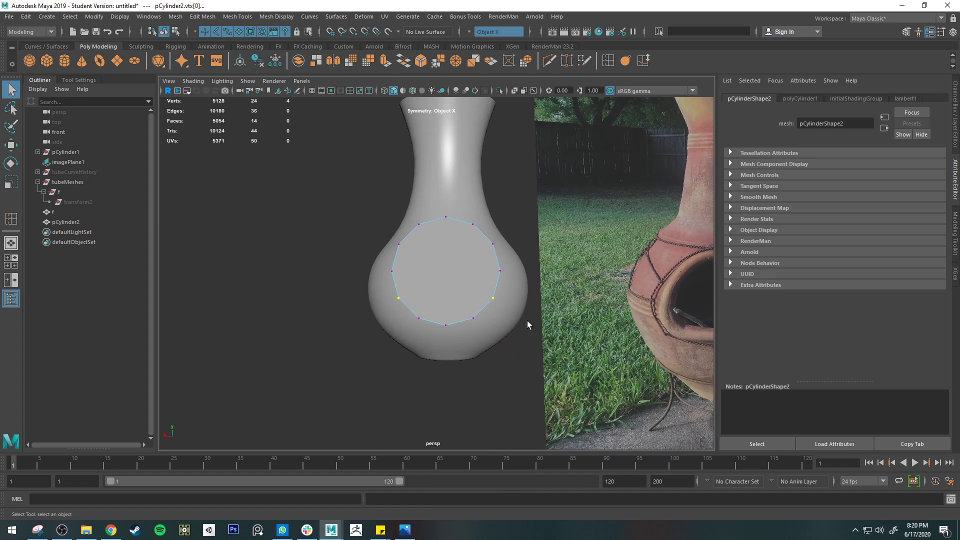
Flatten the base of the cylinder's profile by levelling its lower vertices, and move the upper vertices down
alt+middle_drag(527, 318, 480, 270)
key(w)
drag(355, 198, 353, 210)
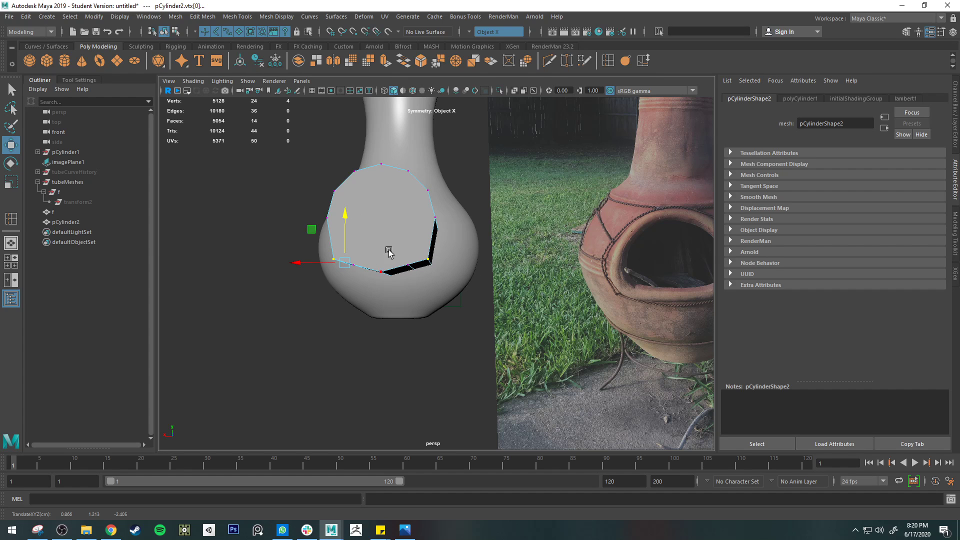
drag(377, 259, 396, 295)
drag(388, 229, 390, 224)
alt+middle_drag(425, 212, 450, 240)
drag(317, 182, 477, 269)
drag(391, 186, 388, 210)
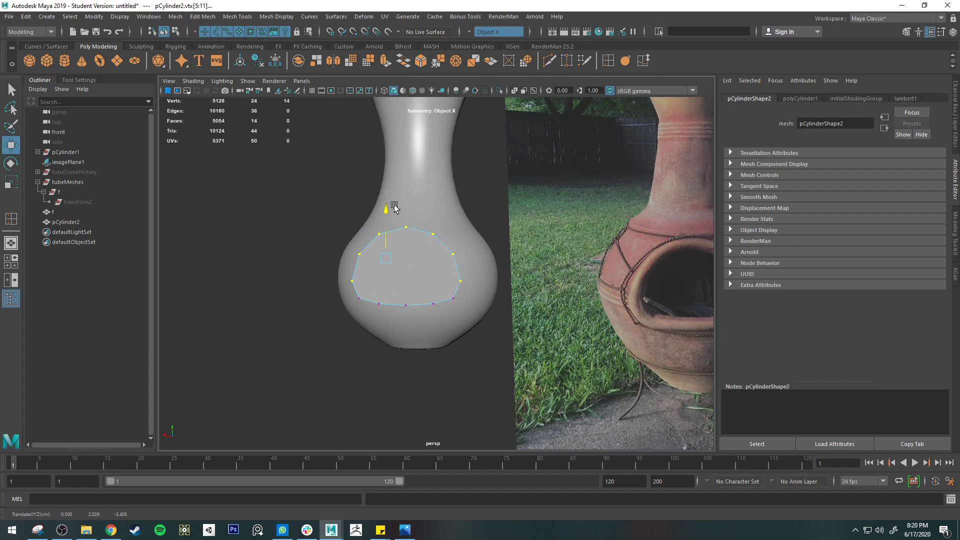
Try to scale the upper vertices of the cylinder's profile narrower with Object X symmetry on
key(e)
key(r)
drag(339, 190, 503, 276)
alt+drag(351, 245, 374, 248)
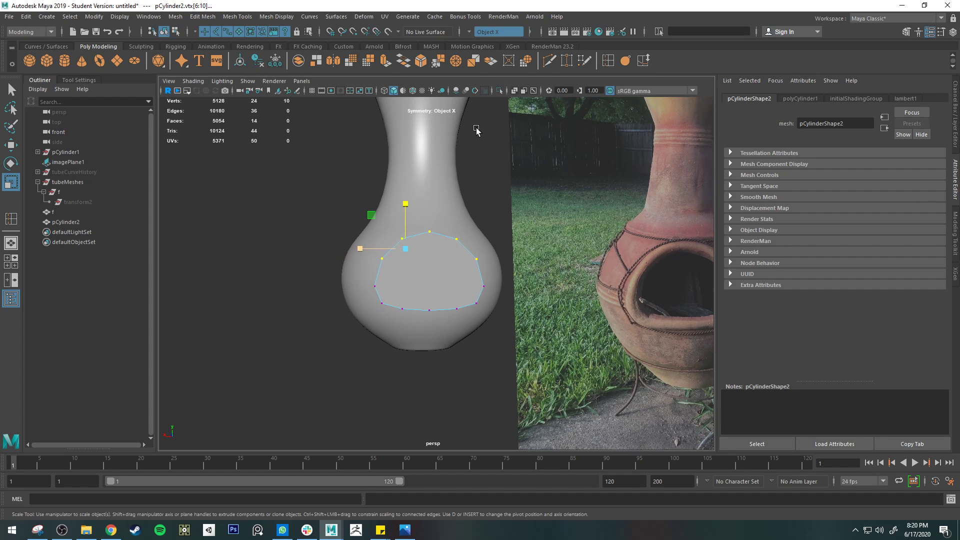
click(473, 31)
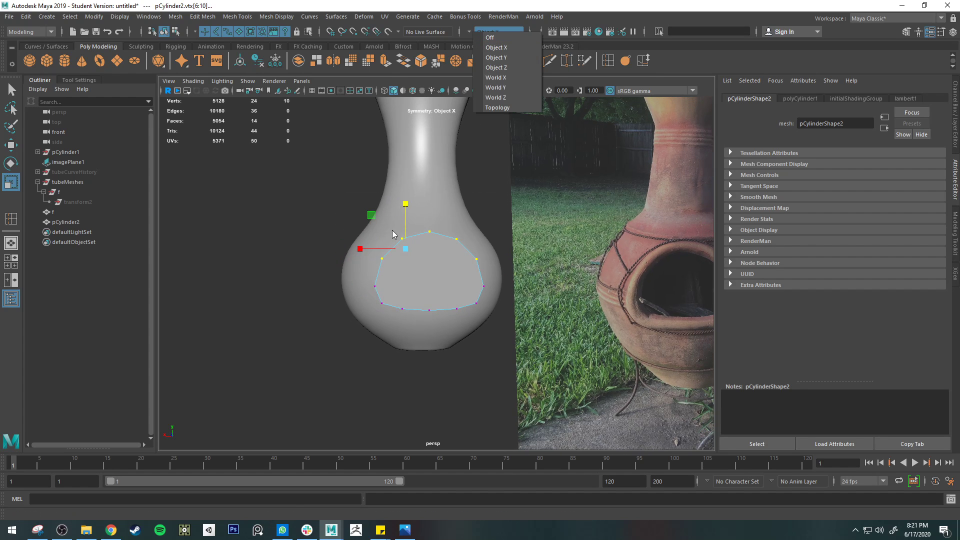
click(443, 258)
alt+drag(444, 260, 431, 259)
drag(351, 252, 385, 253)
key(ctrl+z)
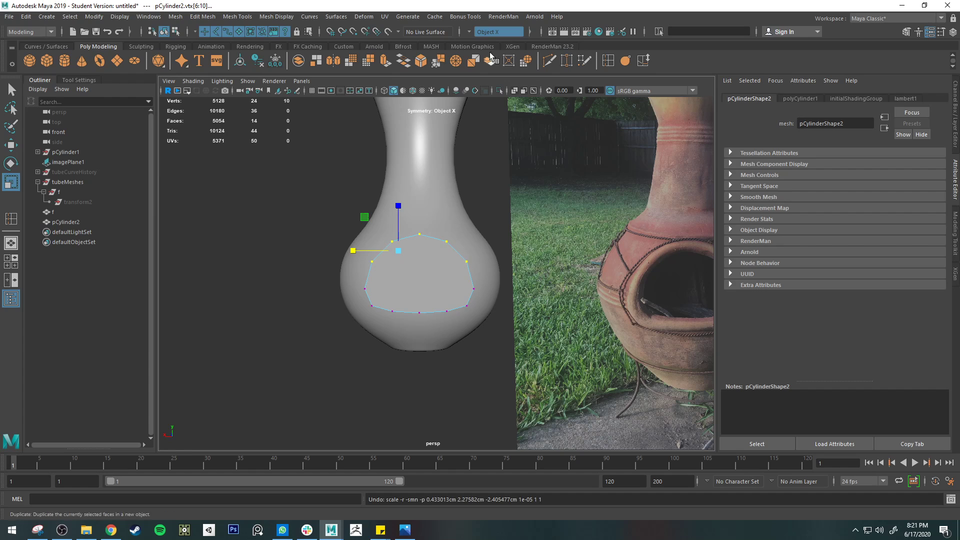
Turn symmetry off and scale the upper vertices of the cylinder's profile horizontally inward
click(475, 32)
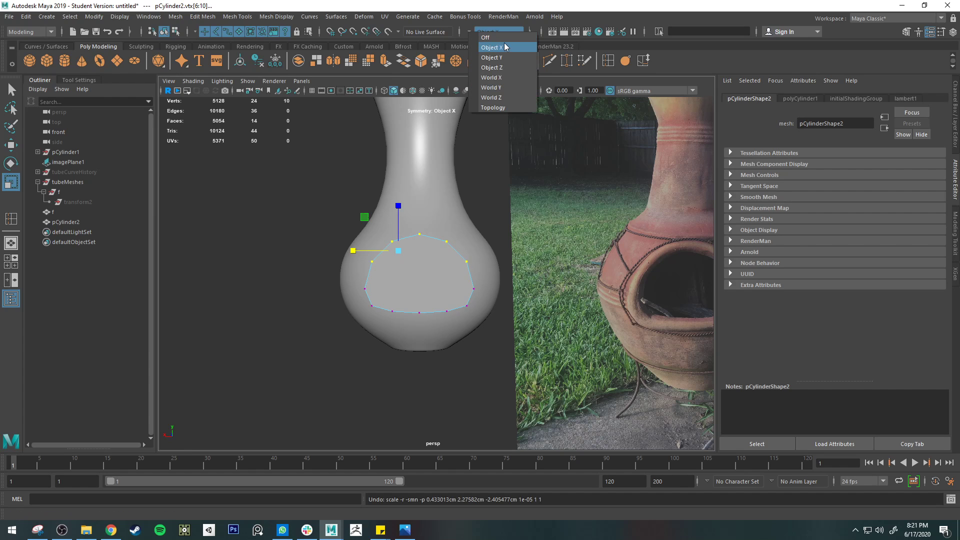
click(485, 38)
drag(292, 192, 512, 277)
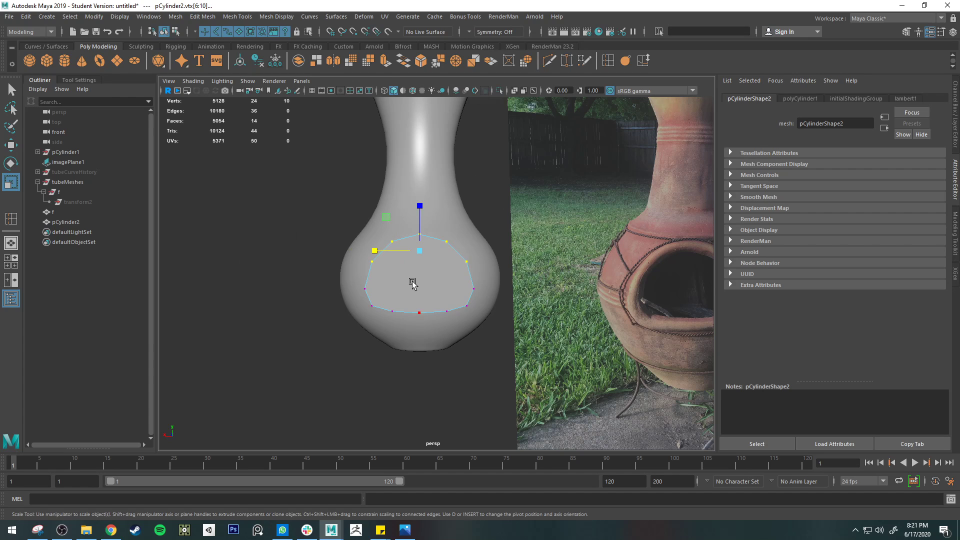
drag(373, 248, 383, 250)
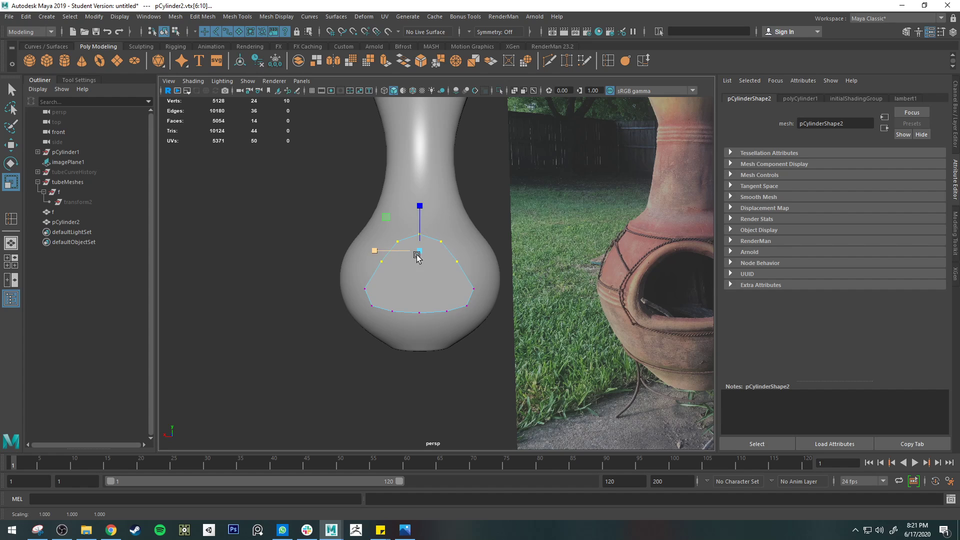
alt+middle_drag(418, 255, 376, 249)
Lower the upper vertices of the cylinder's profile slightly and widen the pair on its sloping sides
key(w)
drag(378, 199, 379, 204)
key(q)
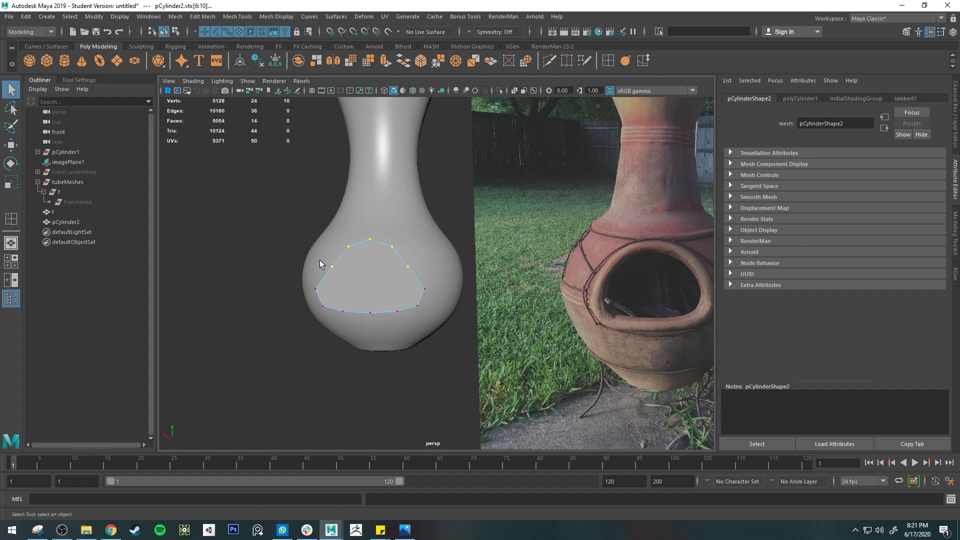
drag(431, 274, 432, 272)
key(r)
drag(332, 268, 324, 264)
key(q)
Scale the reshaped cylinder up slightly as a whole object and show wireframes on the shaded meshes
right_drag(412, 275, 464, 240)
mouse_move(442, 292)
alt+mouse_down()
mouse_move(407, 301)
mouse_move(450, 296)
mouse_move(444, 266)
alt+mouse_up()
key(w)
shift+click(409, 291)
key(e)
key(r)
click(448, 287)
key(ctrl+z)
click(413, 90)
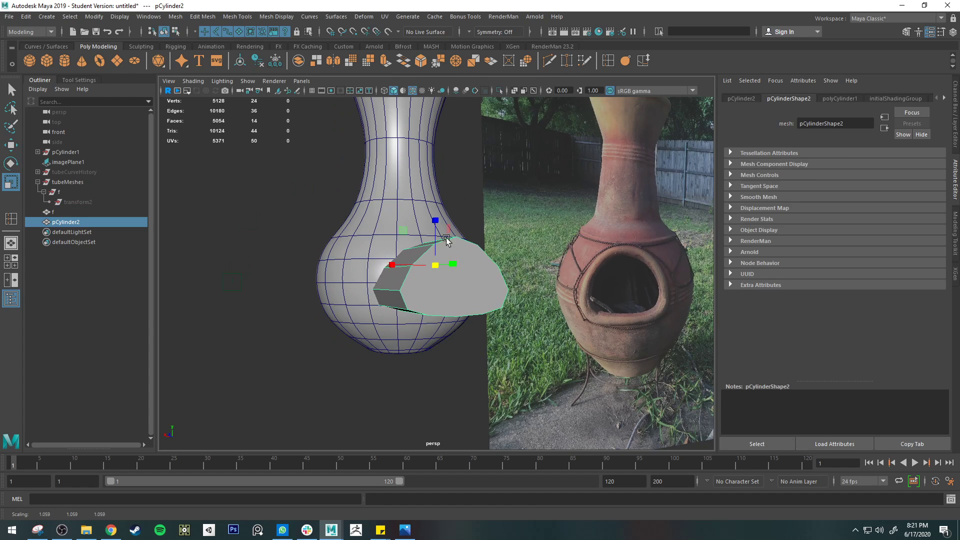
Reposition the reshaped cylinder so it partly penetrates the front of the chiminea body at firebox height
key(w)
drag(437, 218, 439, 212)
alt+drag(475, 245, 452, 261)
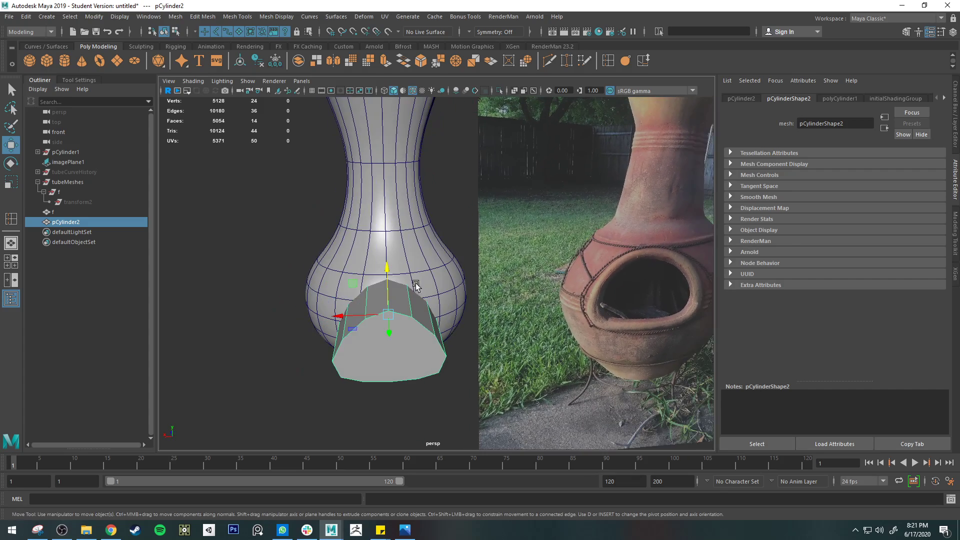
alt+drag(365, 289, 458, 288)
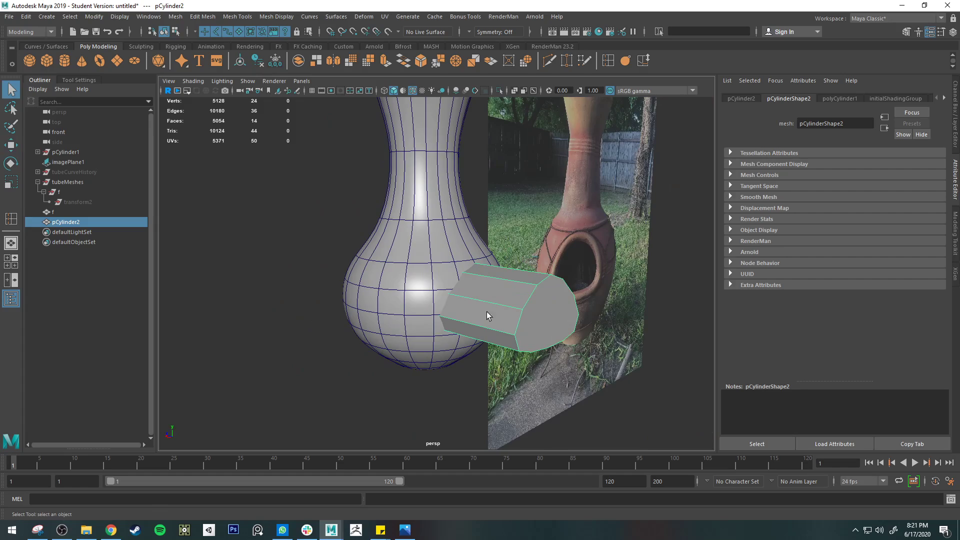
Subtract the reshaped cylinder from the chiminea body with a Boolean Difference
shift+click(422, 294)
alt+drag(618, 324, 417, 326)
click(437, 162)
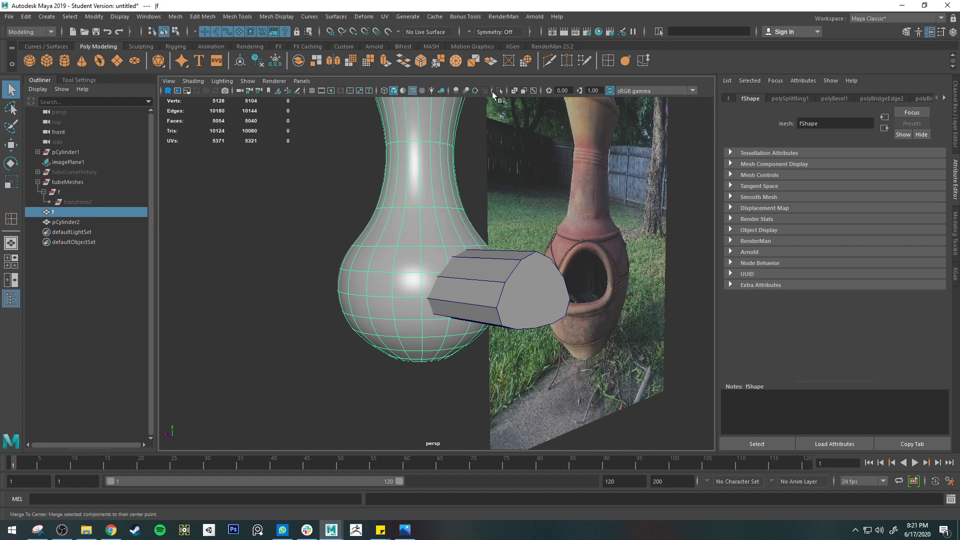
shift+click(508, 298)
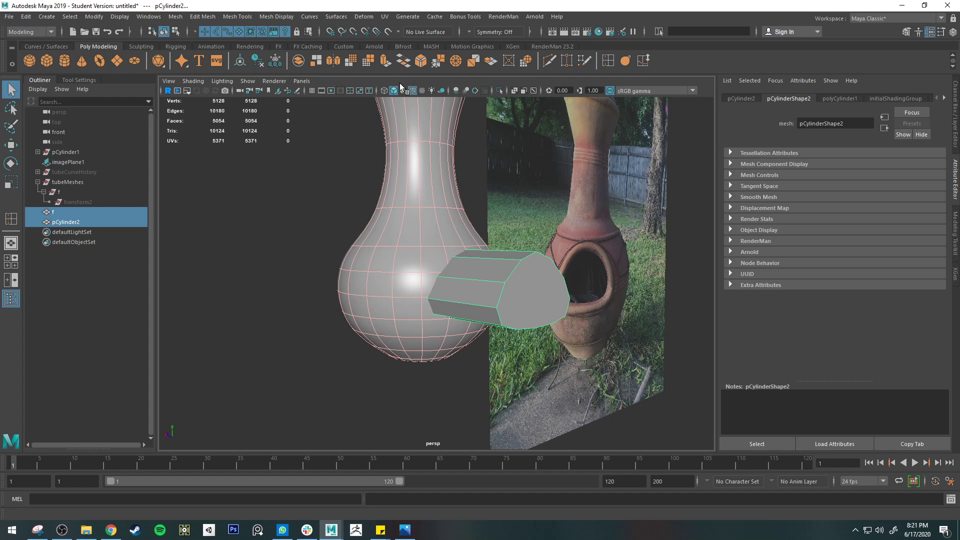
click(309, 17)
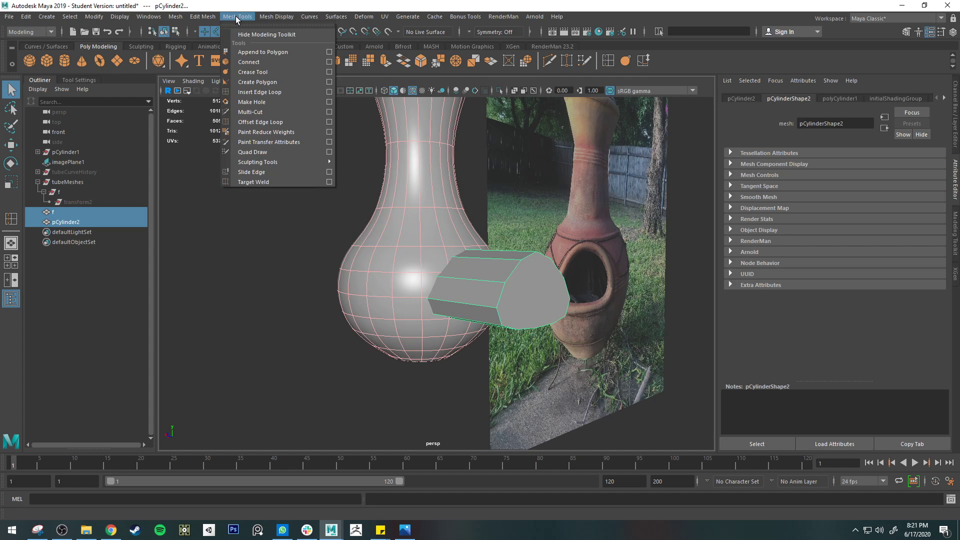
mouse_move(176, 17)
mouse_move(191, 45)
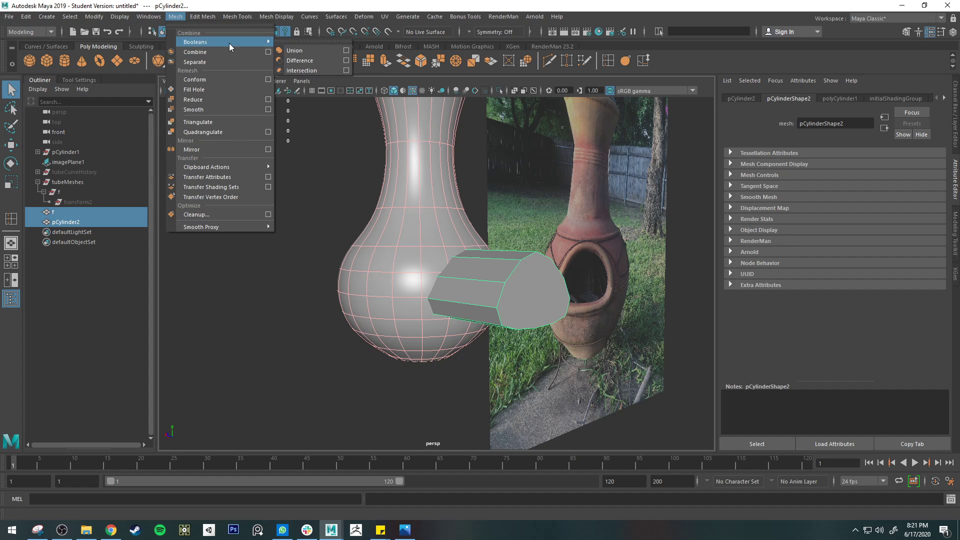
click(310, 55)
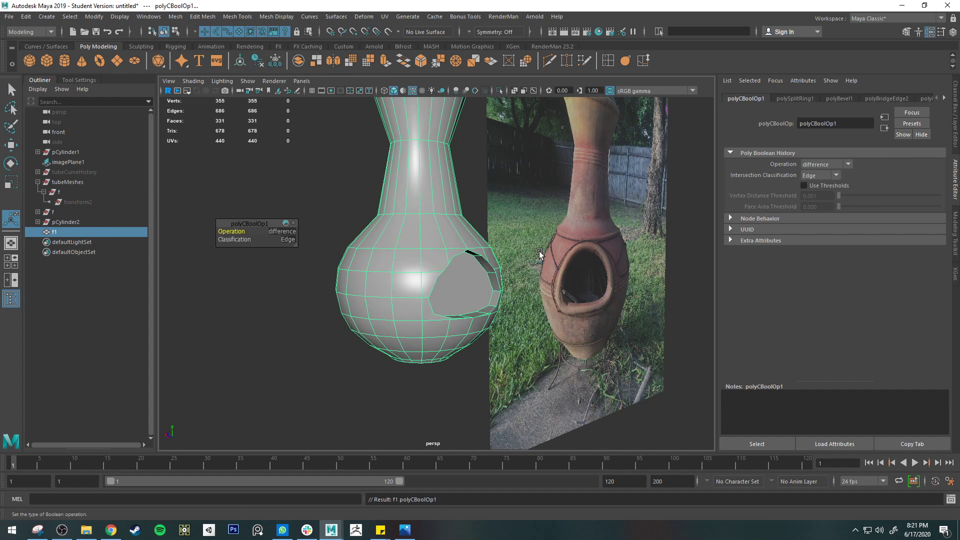
Select the large recessed face inside the newly cut opening
alt+drag(539, 251, 475, 256)
right_drag(388, 255, 389, 283)
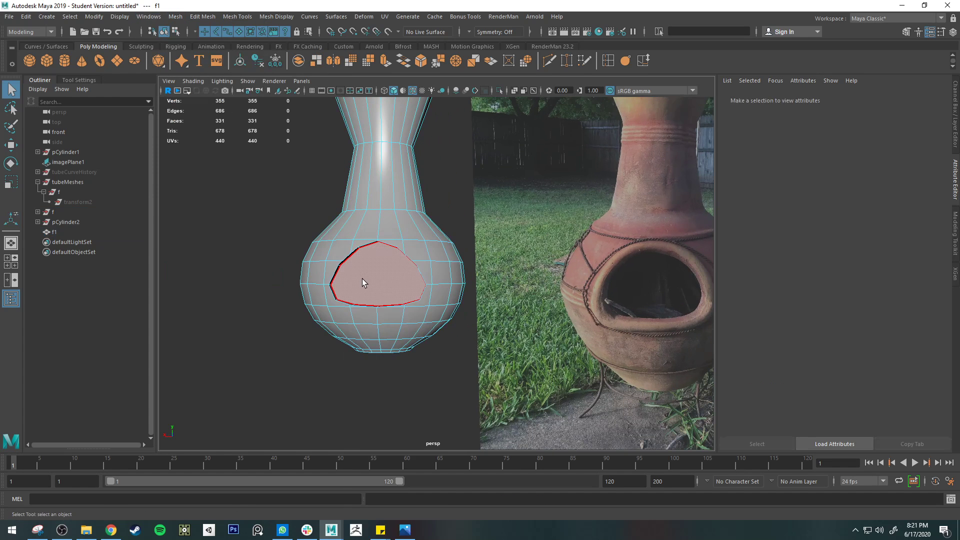
click(363, 283)
scroll(365, 278, up, 4)
alt+middle_drag(353, 251, 437, 272)
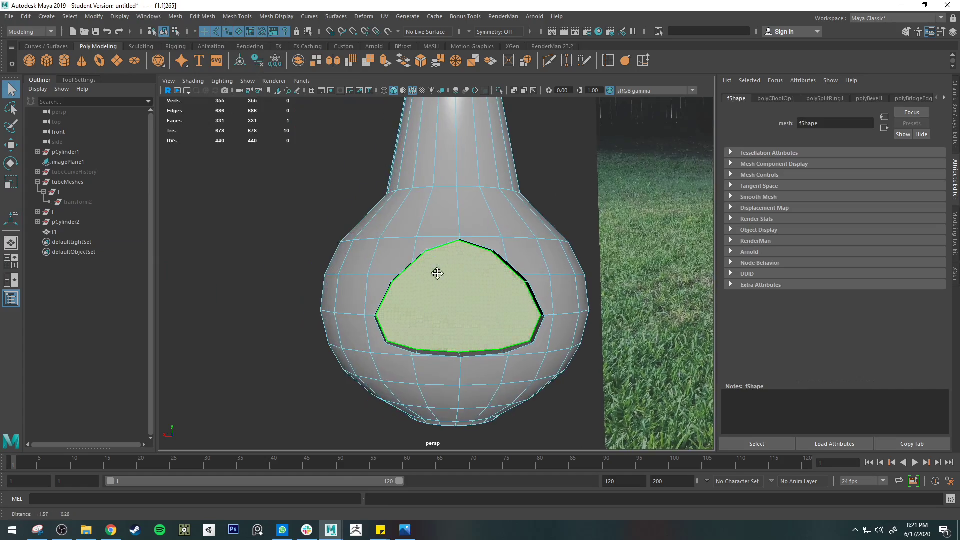
Compare the cut opening with the reference photo's firebox and check it in smooth mesh preview
alt+drag(437, 272, 691, 273)
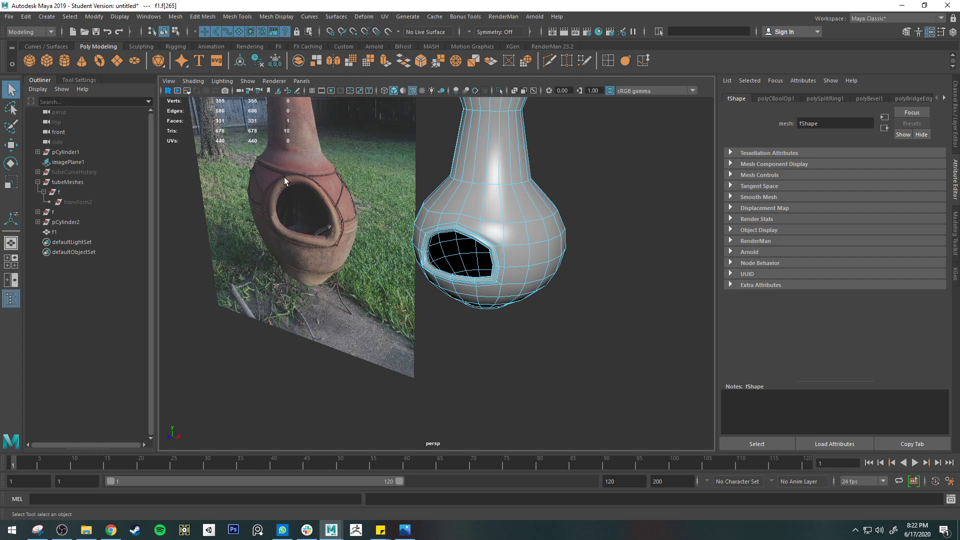
alt+drag(432, 240, 487, 227)
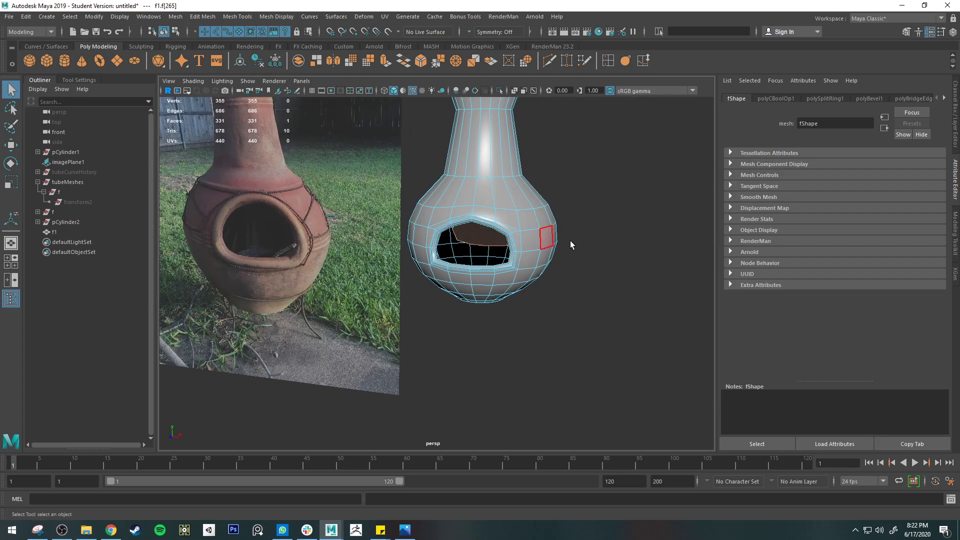
alt+drag(568, 242, 412, 228)
scroll(382, 230, up, 2)
scroll(434, 250, down, 2)
scroll(457, 256, up, 4)
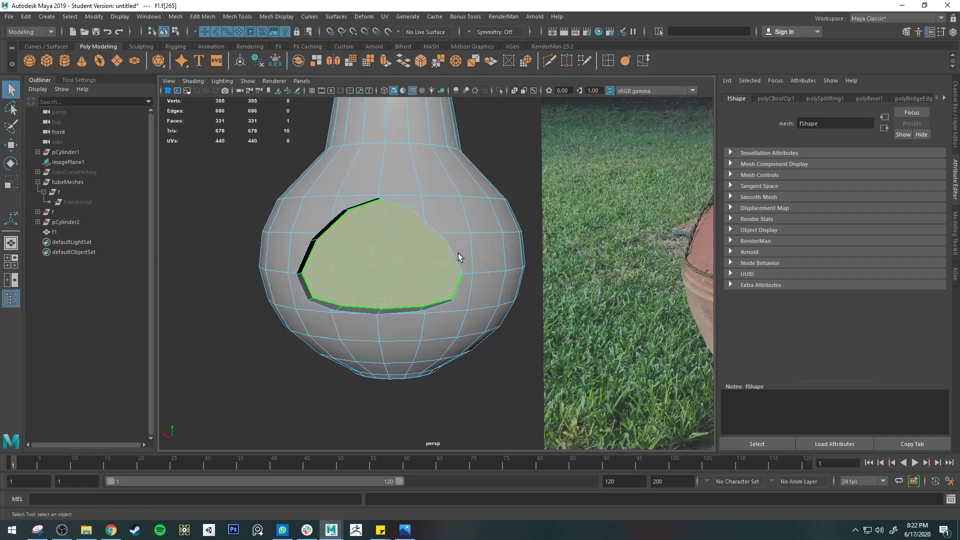
scroll(345, 268, up, 2)
alt+drag(344, 270, 452, 181)
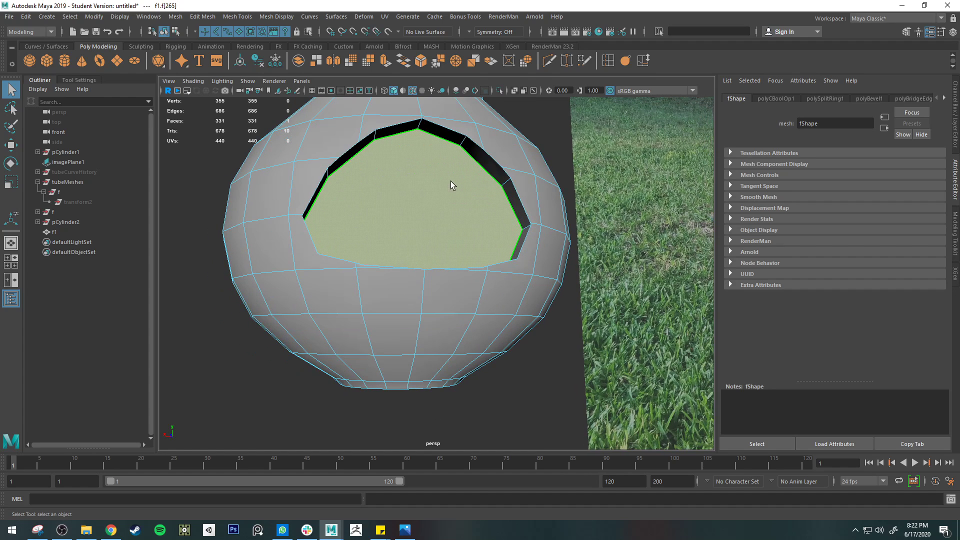
key(3)
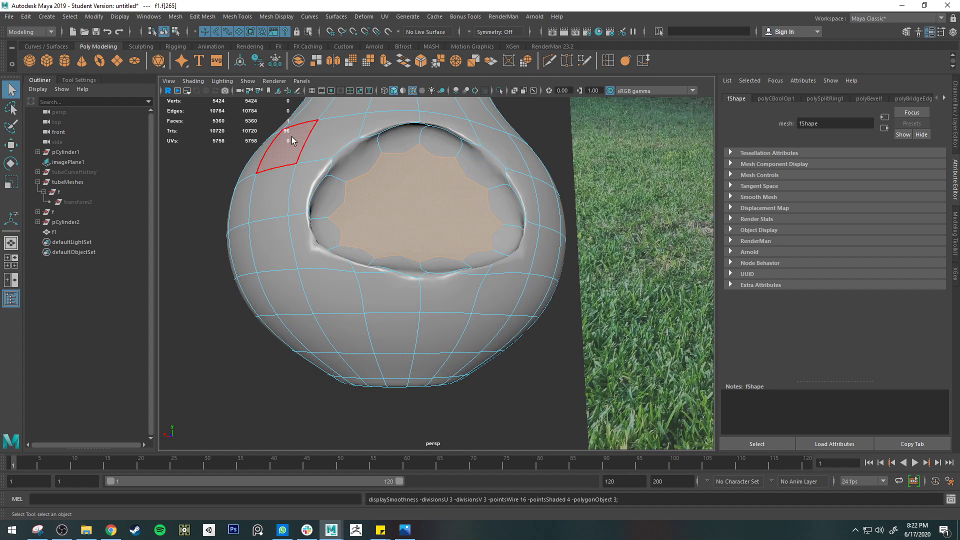
key(1)
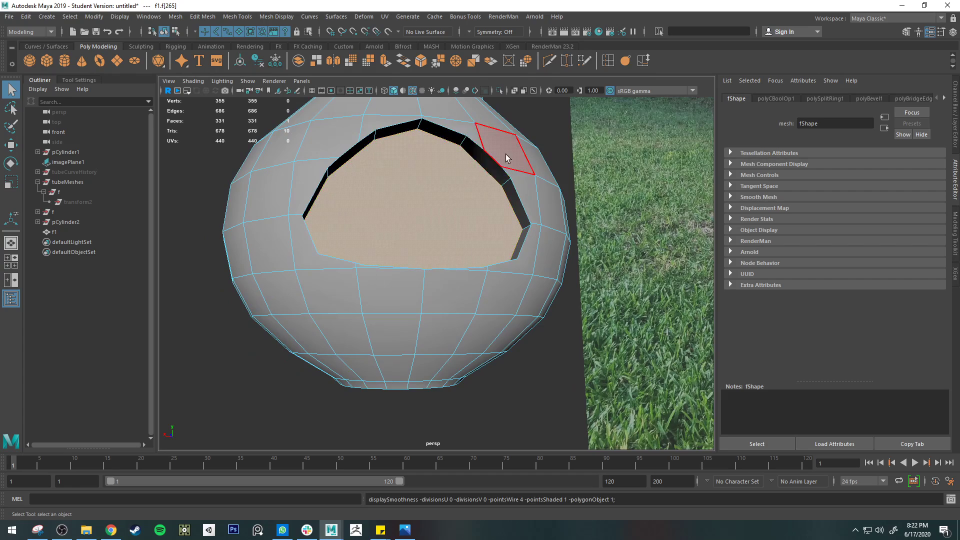
Try to target weld the stray vertex on the opening's upper-right rim to its neighbour, and undo the weld
alt+drag(505, 154, 504, 177)
scroll(481, 174, up, 4)
scroll(489, 169, down, 2)
click(549, 60)
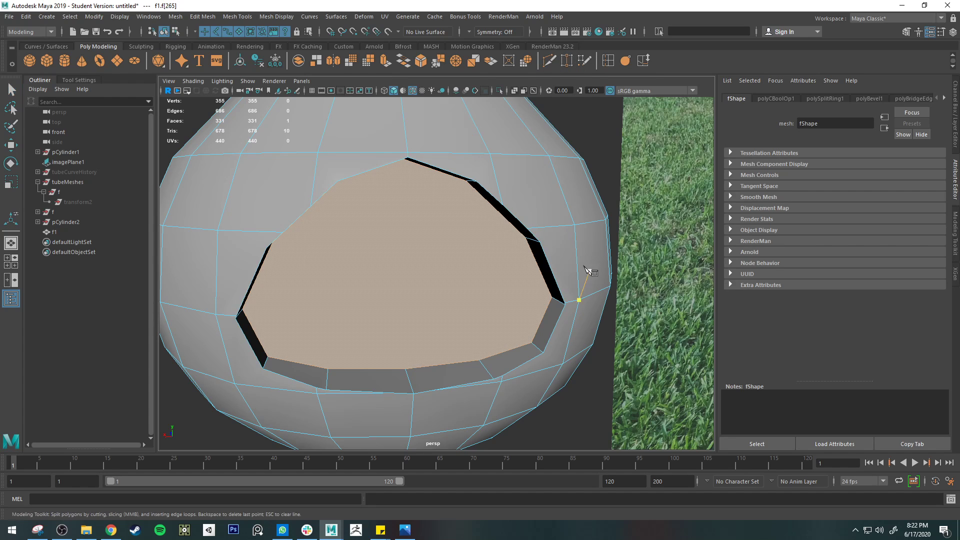
click(567, 61)
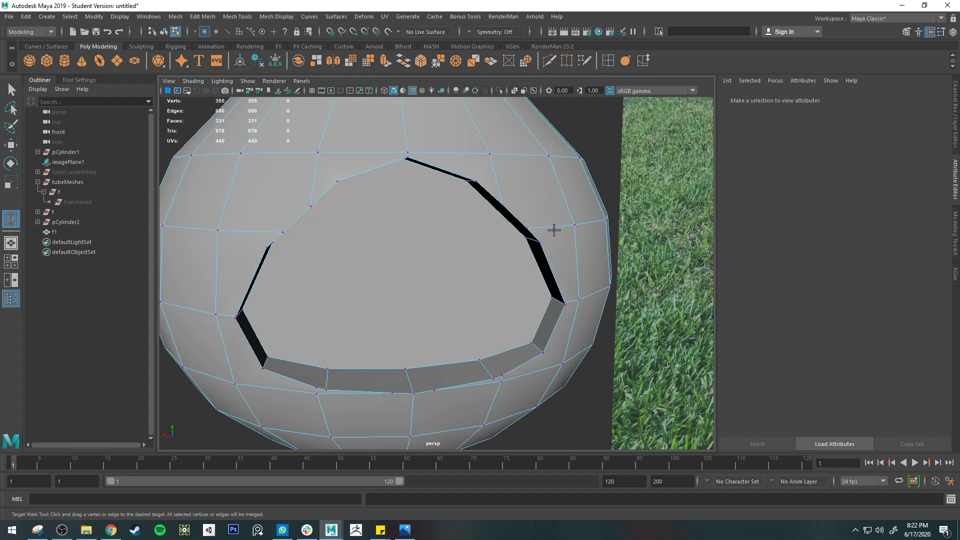
drag(548, 239, 548, 240)
key(ctrl+z)
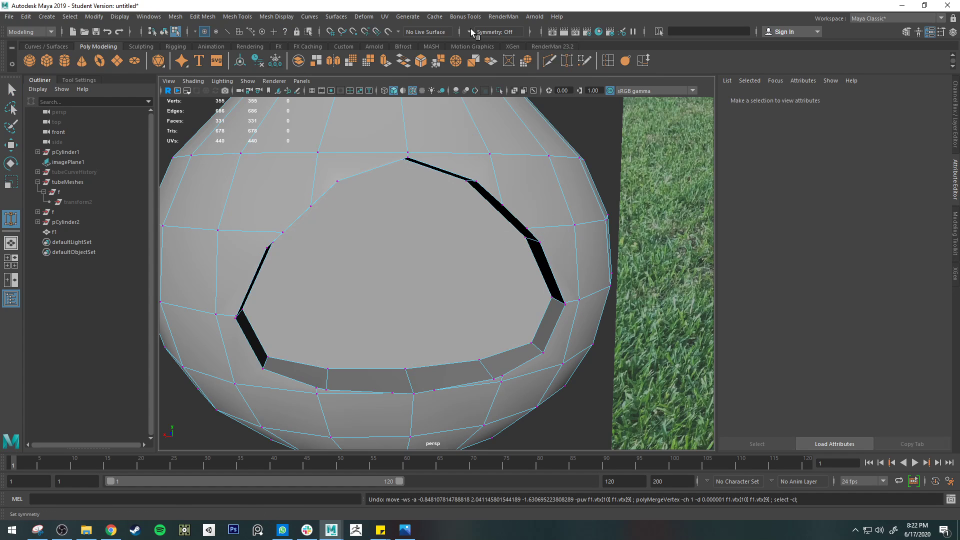
Set symmetry to Object X, test target welding the opening's upper-right rim vertices, and undo the welds
click(487, 31)
click(492, 47)
drag(527, 226, 540, 242)
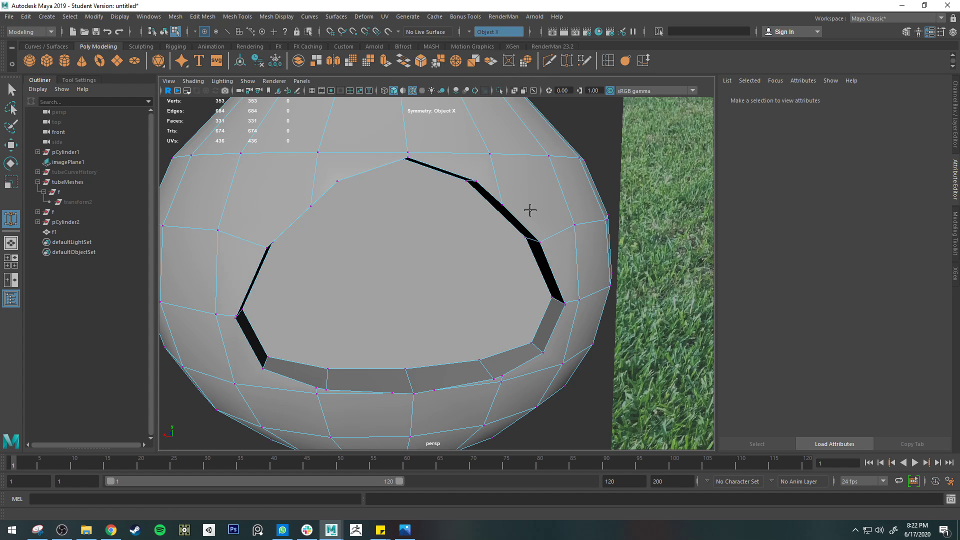
drag(499, 193, 491, 165)
alt+drag(573, 222, 423, 197)
key(ctrl+z)
key(ctrl+z)
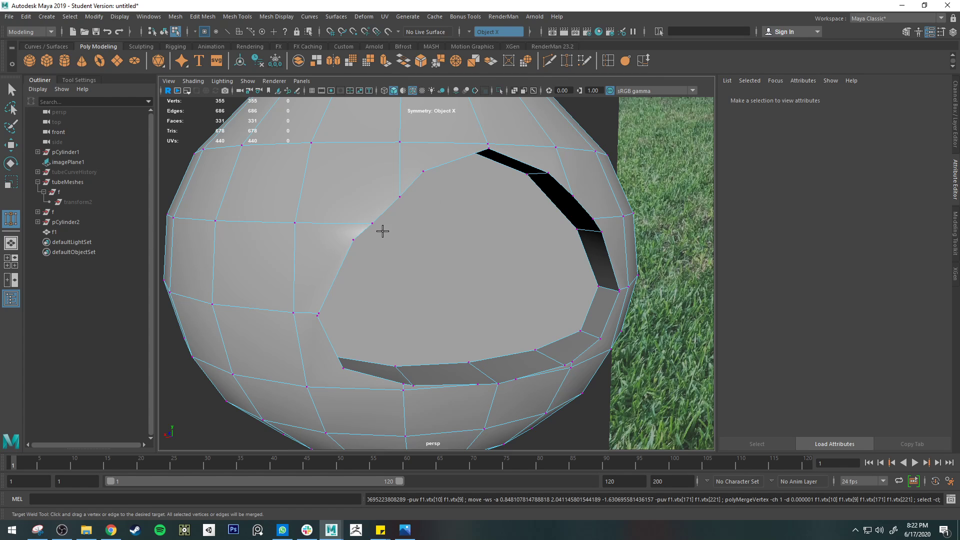
Try mirrored target welds on the opening's upper-left rim vertices and undo each of them
drag(400, 197, 380, 221)
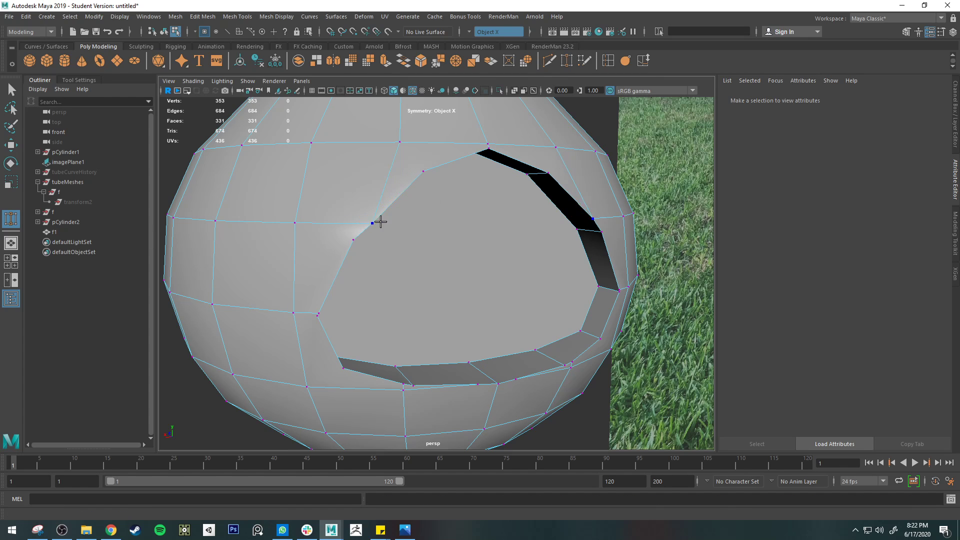
alt+drag(539, 188, 422, 156)
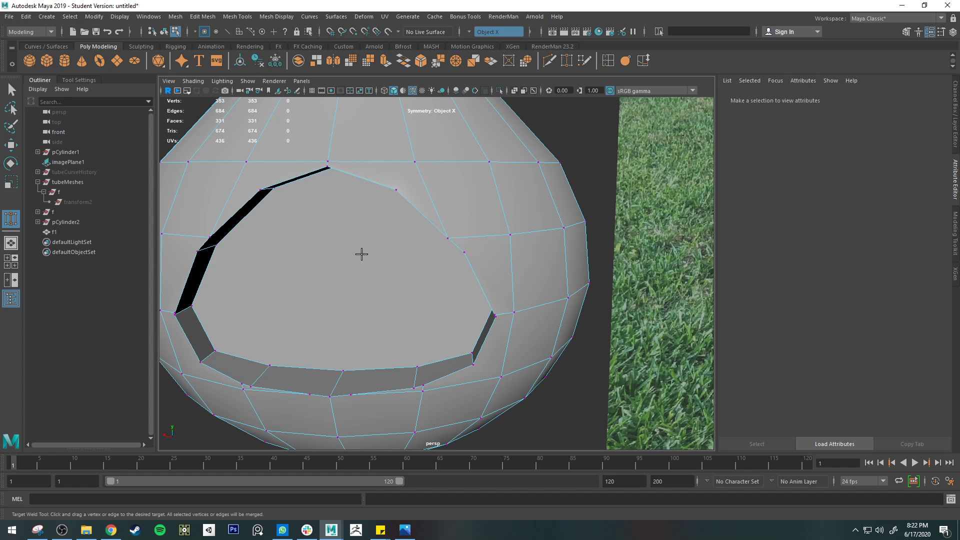
key(ctrl+z)
key(ctrl+z)
key(ctrl+z)
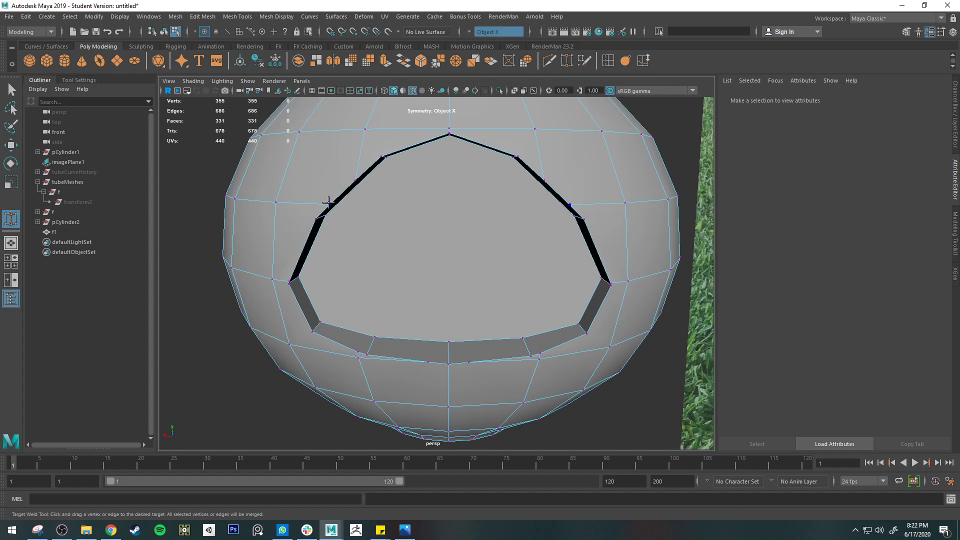
drag(327, 202, 318, 215)
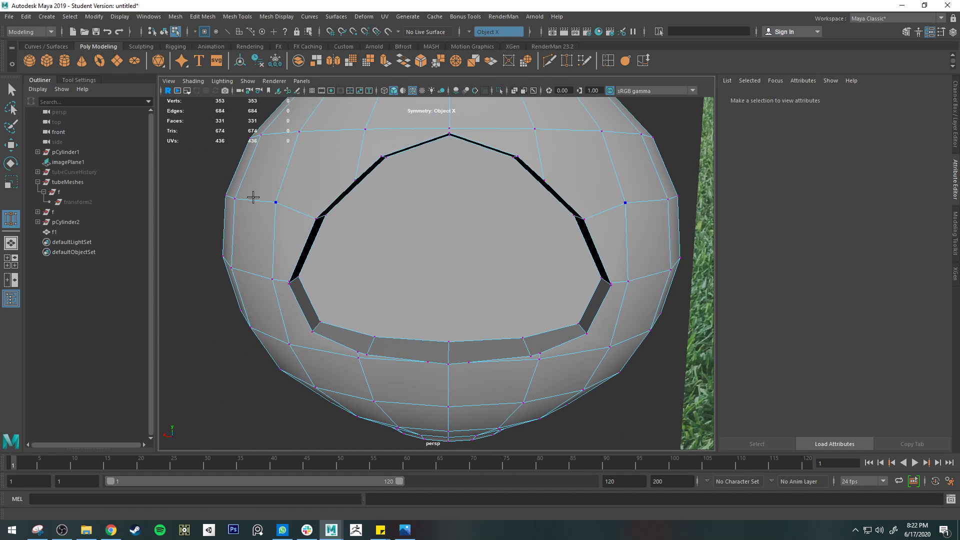
key(ctrl+z)
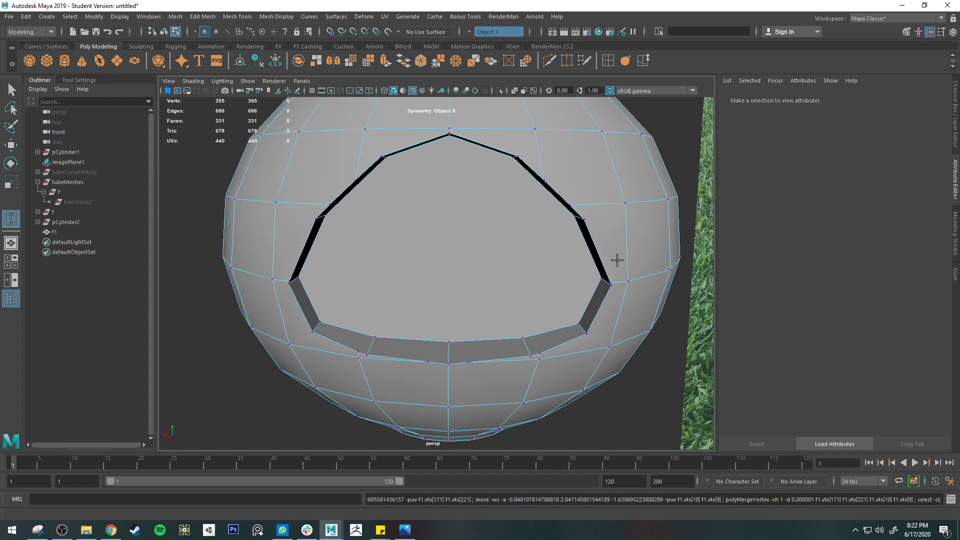
Weld away the extra vertex on each upper sloping edge of the opening with symmetric Target Weld, undoing any stray weld
alt+middle_drag(617, 260, 602, 223)
mouse_move(579, 198)
mouse_down()
mouse_move(564, 182)
mouse_move(586, 209)
mouse_up()
key(ctrl+z)
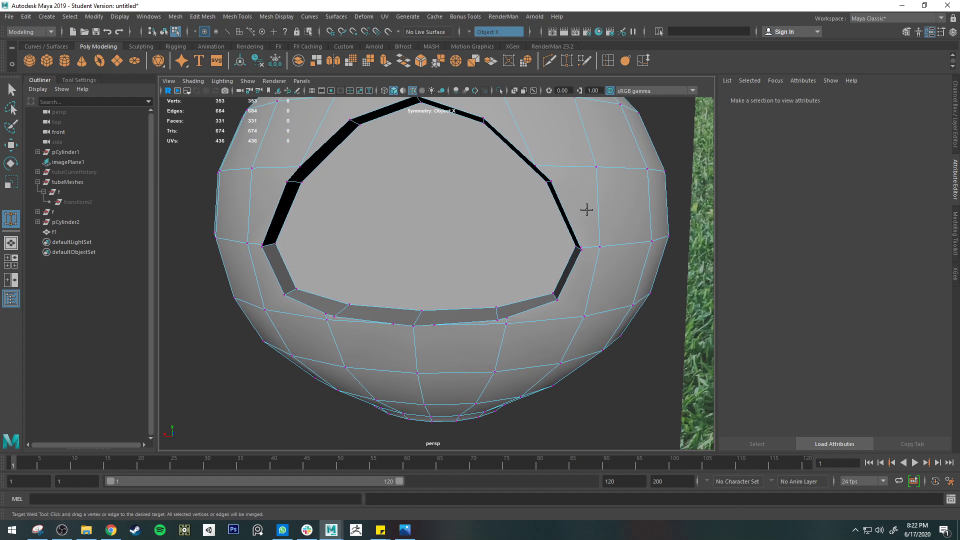
mouse_move(554, 179)
mouse_down()
mouse_move(540, 161)
mouse_move(559, 180)
mouse_up()
key(ctrl+z)
Merge the two close vertices at each upper corner of the opening to their centre, symmetrically
key(q)
right_drag(557, 178, 530, 168)
click(557, 179)
shift+click(537, 164)
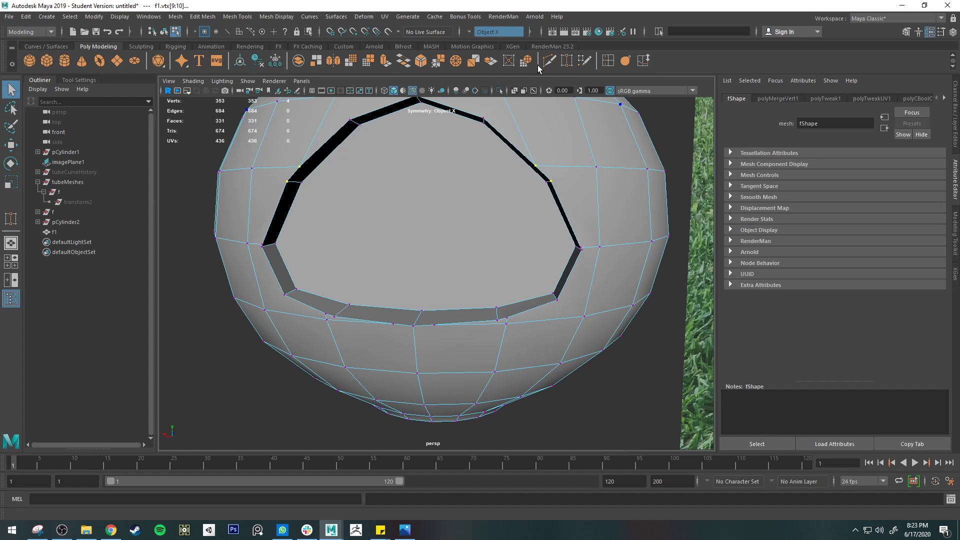
click(456, 61)
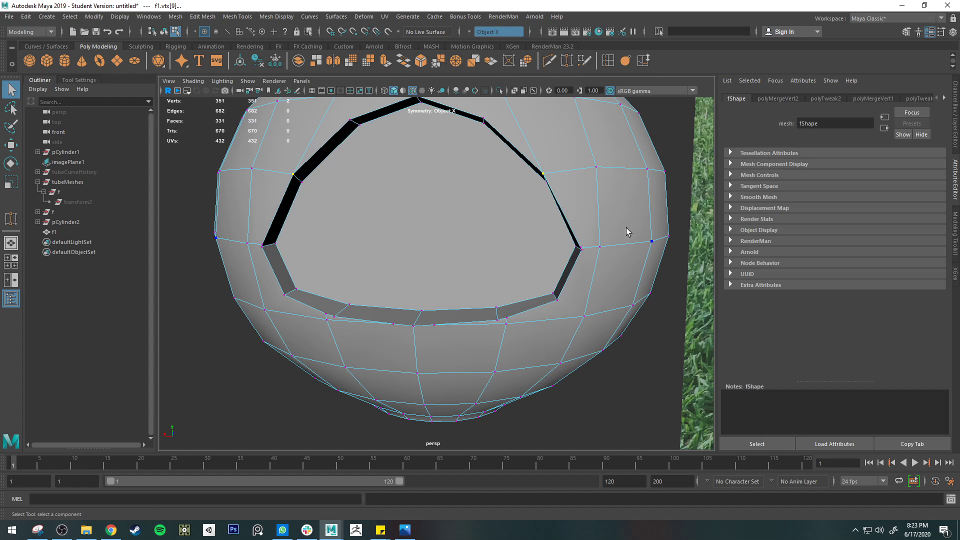
Merge the close vertex pairs at the opening's widest side corners to their centre on both sides
key(w)
drag(544, 173, 586, 192)
key(q)
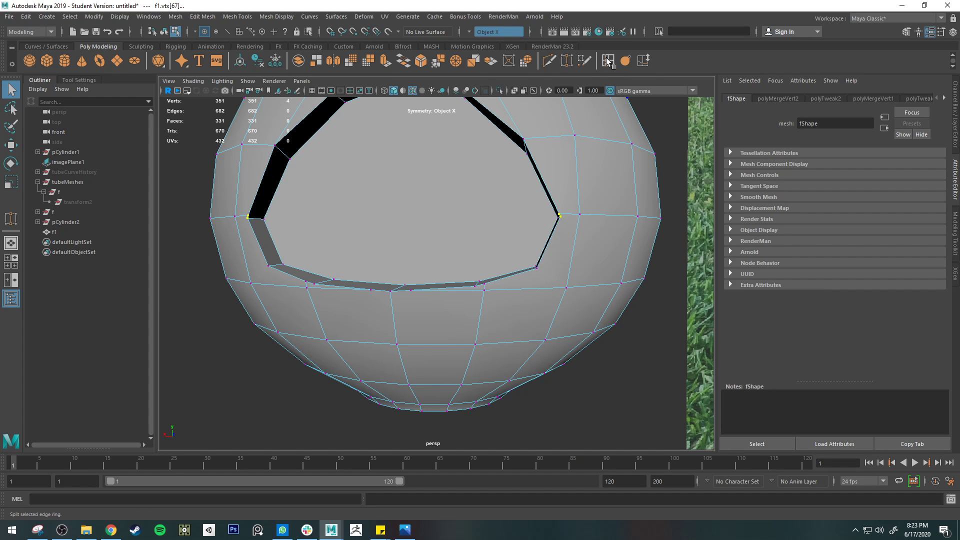
click(456, 60)
Select the close vertices at the opening's top centre and compare the rim with and without smooth mesh preview
alt+drag(522, 180, 419, 190)
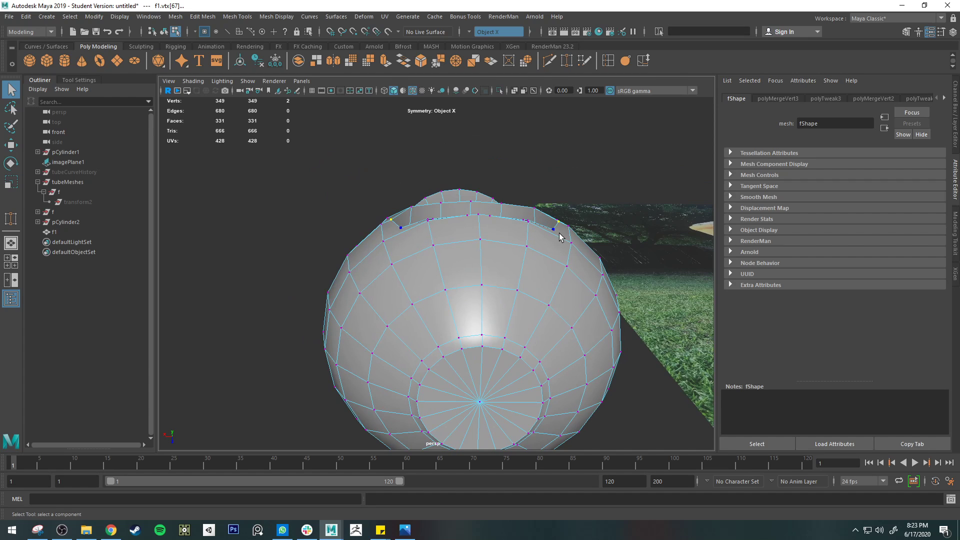
alt+drag(404, 212, 528, 218)
click(457, 157)
key(3)
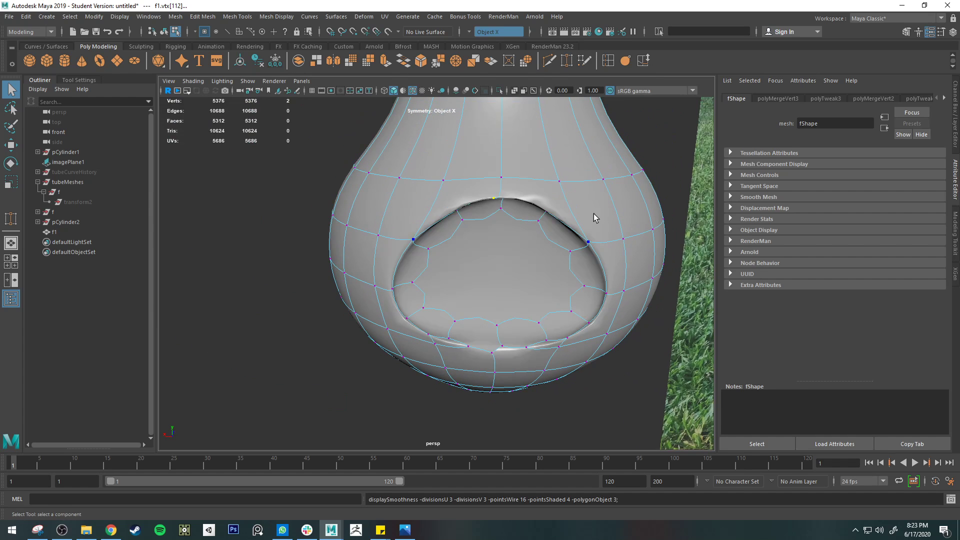
alt+drag(553, 252, 595, 207)
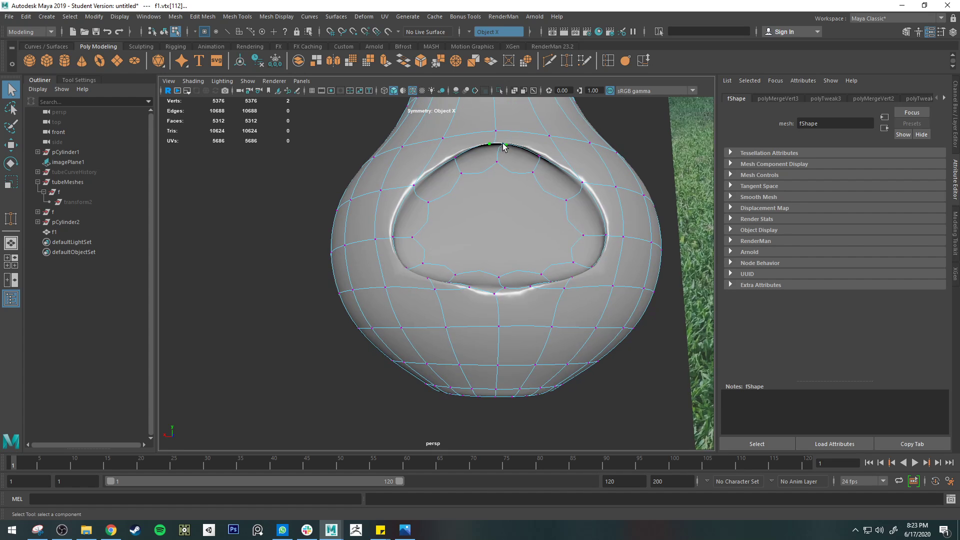
key(1)
key(3)
key(1)
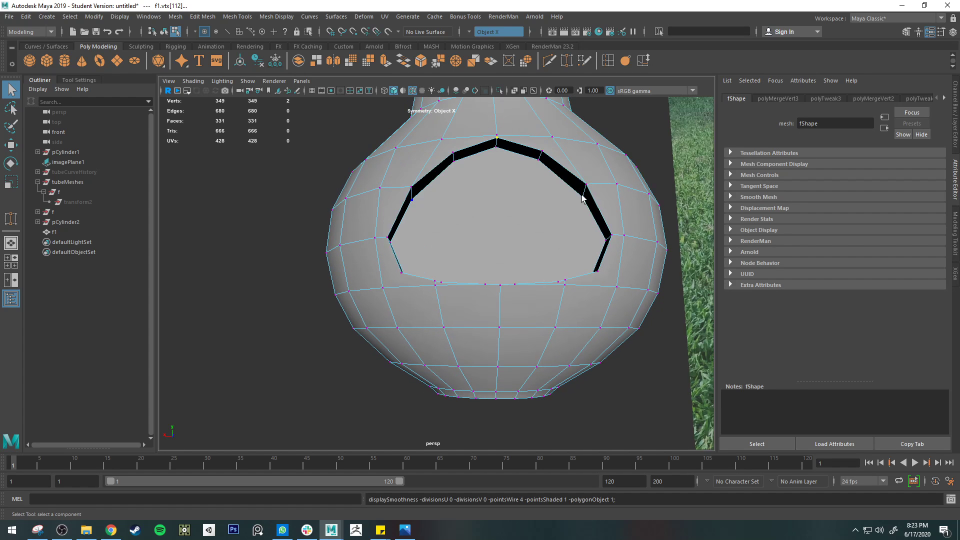
key(3)
alt+drag(532, 174, 533, 160)
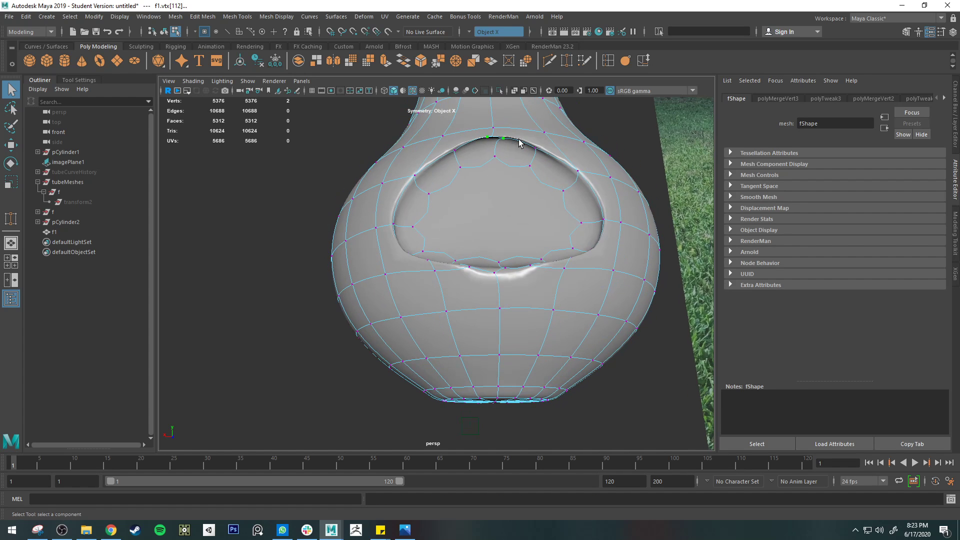
key(1)
key(3)
alt+right_drag(507, 137, 563, 134)
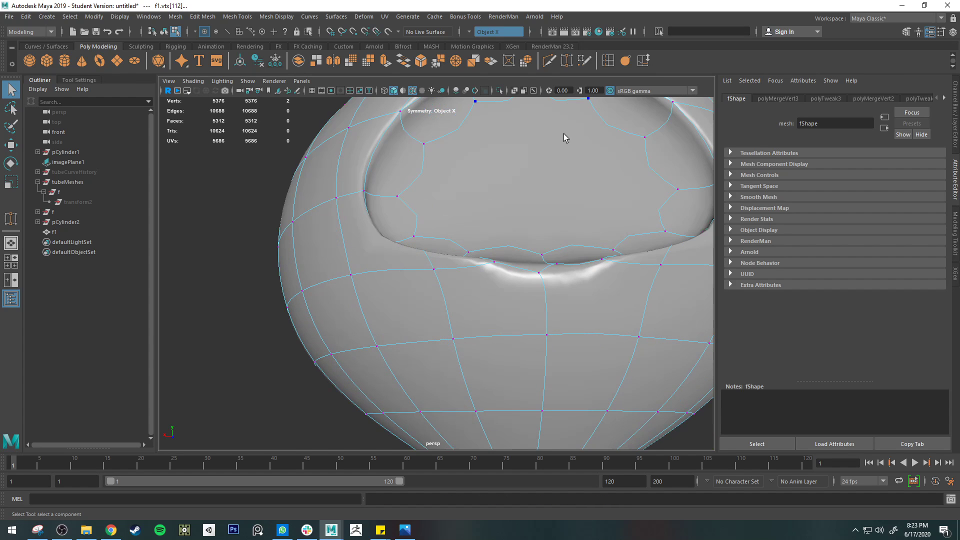
alt+middle_drag(562, 133, 502, 264)
alt+right_drag(502, 263, 498, 168)
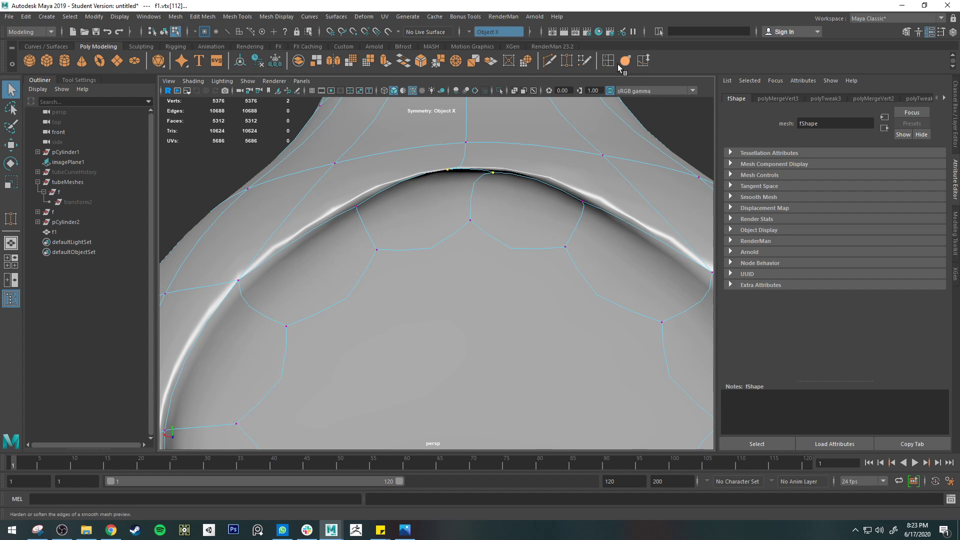
Merge the two close vertices at the opening's top centre to their centre and preview the smoothed rim
key(1)
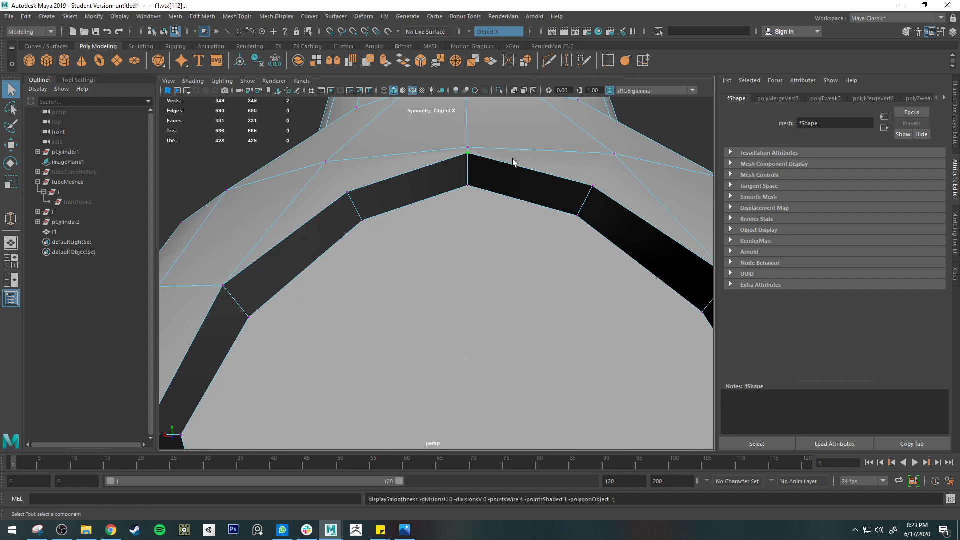
alt+drag(514, 161, 527, 187)
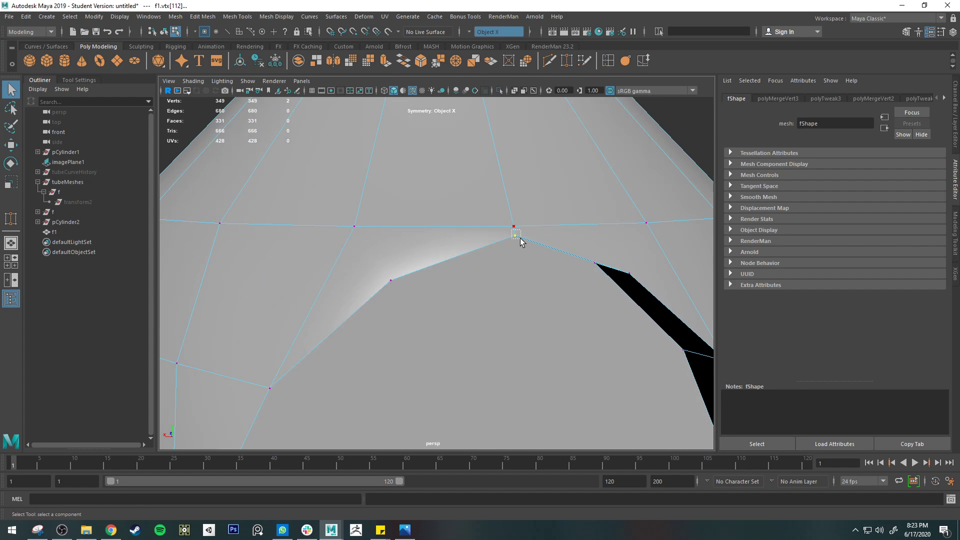
alt+drag(520, 240, 534, 215)
key(3)
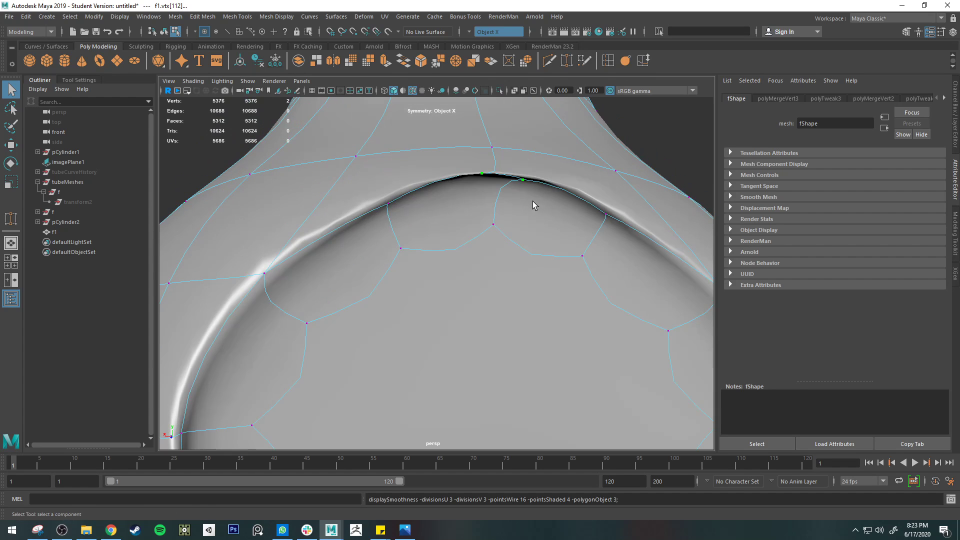
key(1)
key(3)
key(1)
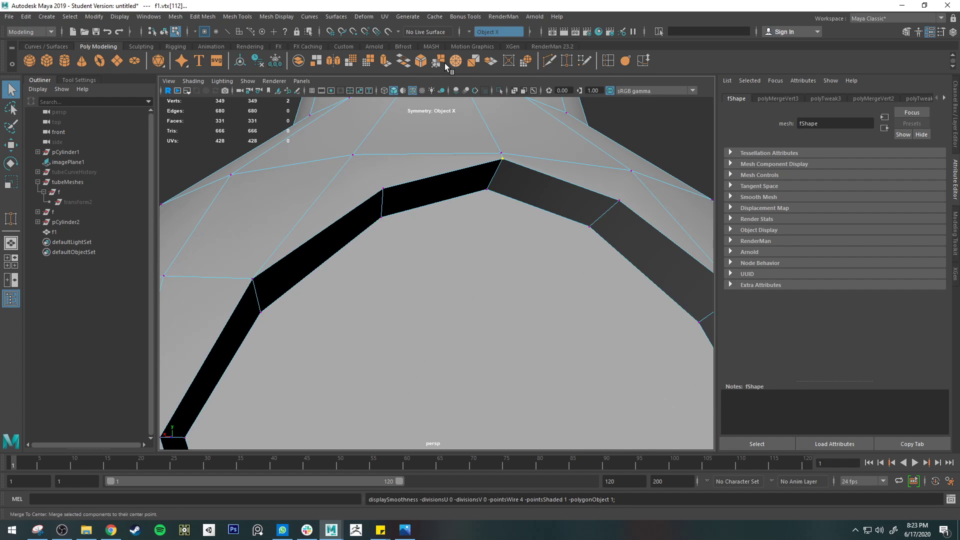
click(461, 59)
key(3)
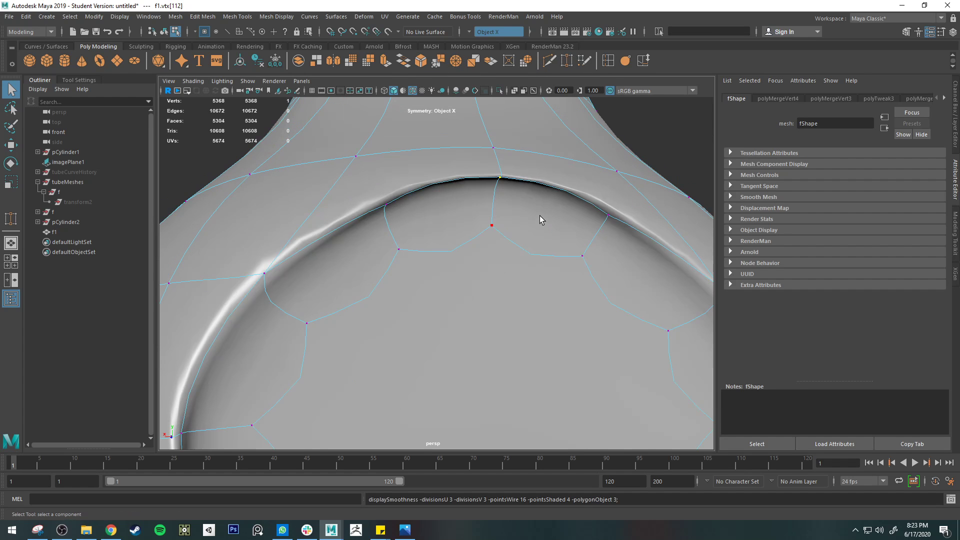
Merge the neighbouring vertex pairs on both sides of the opening's bottom rim to their centre
scroll(539, 215, down, 5)
alt+drag(544, 295, 469, 264)
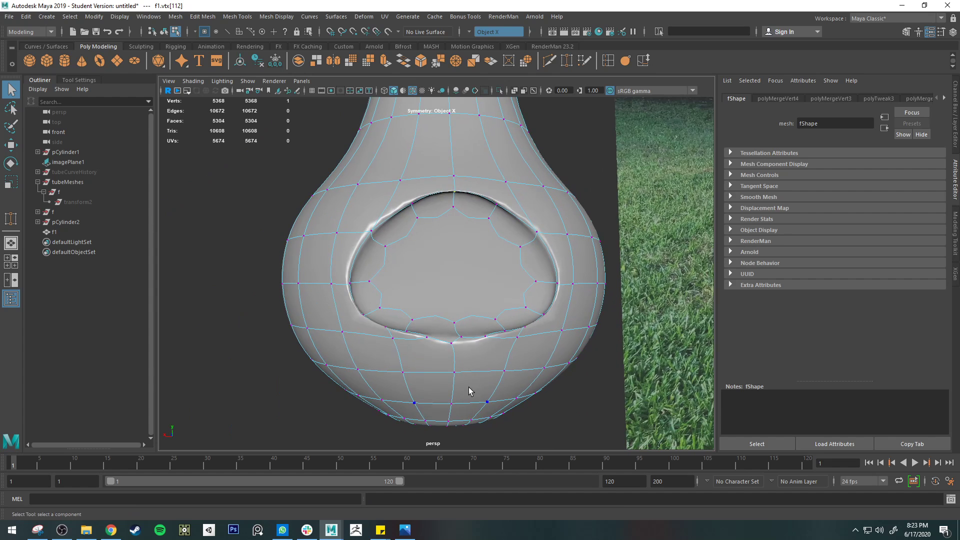
scroll(470, 388, up, 5)
alt+middle_drag(475, 393, 470, 261)
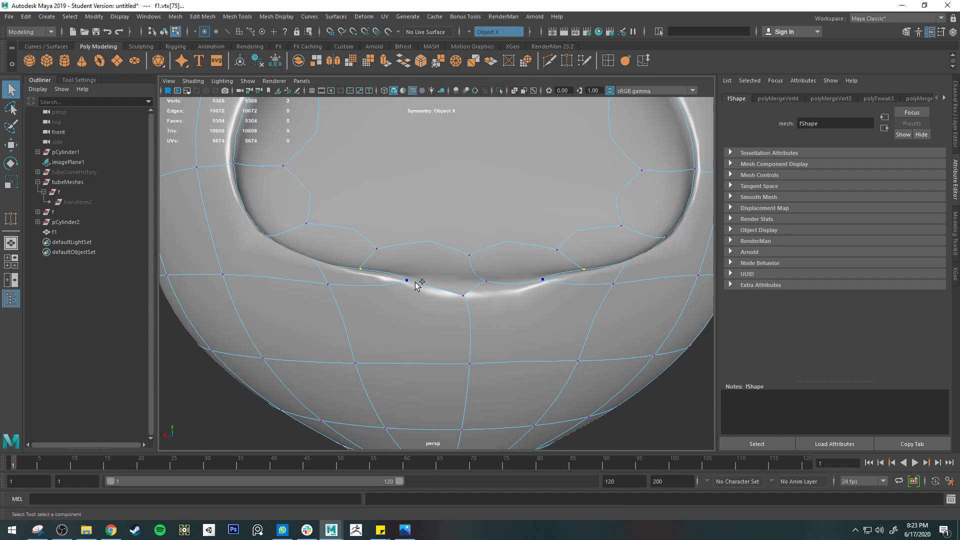
key(g)
Merge the two vertices at the bottom centre of the opening's rim to their centre
click(499, 299)
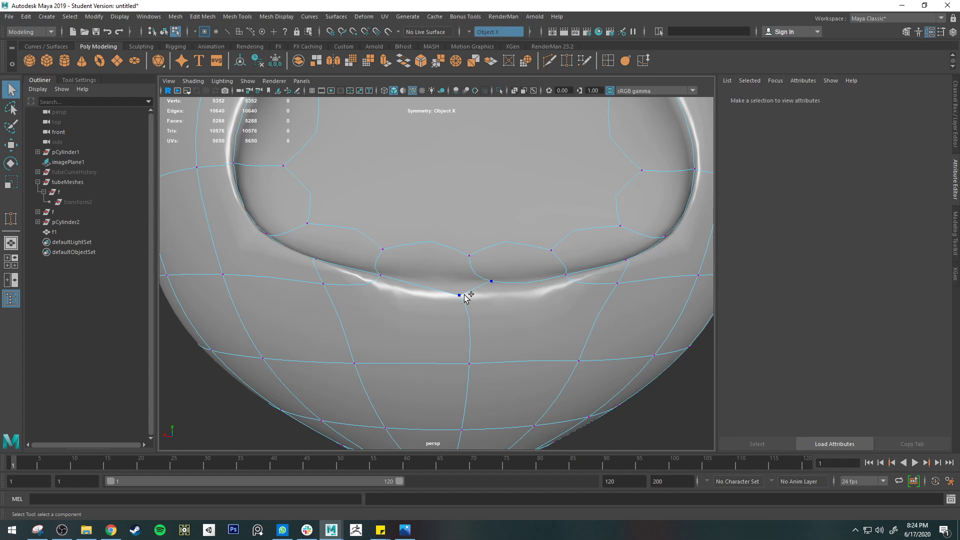
click(460, 296)
key(f)
scroll(504, 302, down, 10)
key(g)
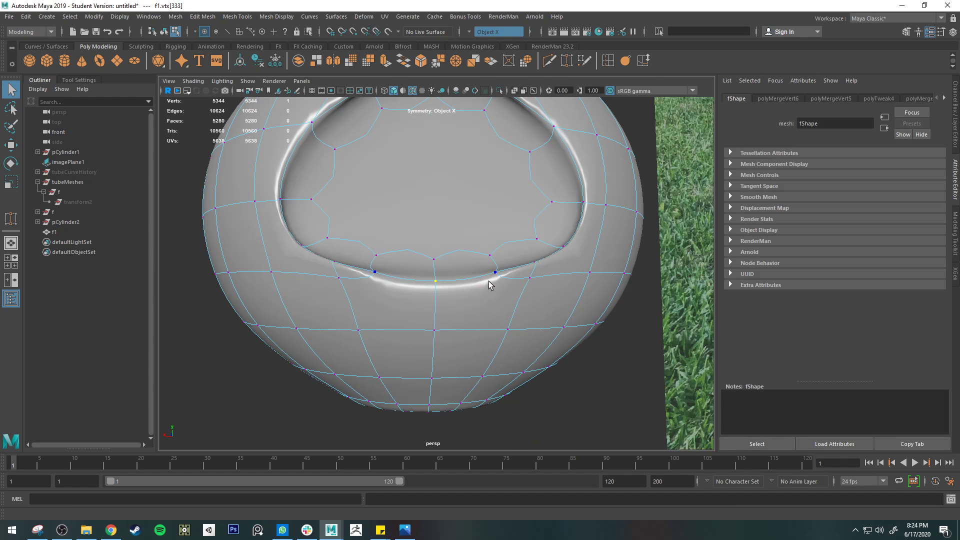
Cut a symmetric edge just below the opening's bottom rim, from the grid vertex on each side to the centre edge
scroll(488, 281, up, 5)
key(1)
scroll(515, 282, up, 2)
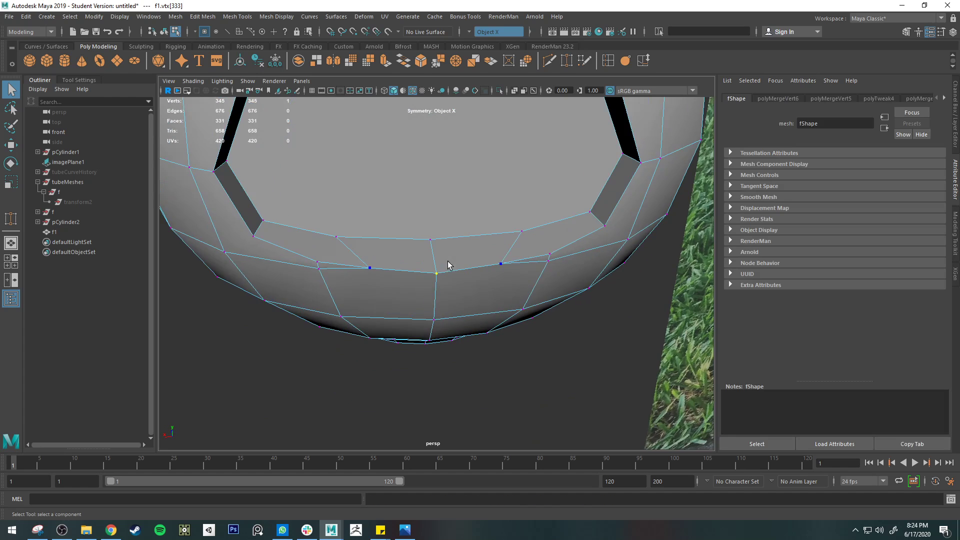
mouse_move(448, 266)
alt+mouse_down()
mouse_move(444, 235)
mouse_move(441, 248)
alt+mouse_up()
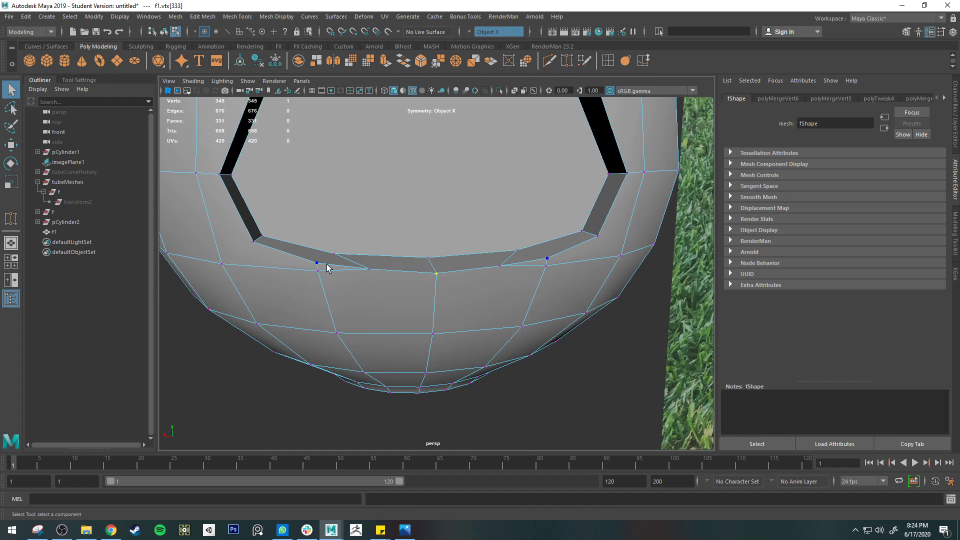
key(3)
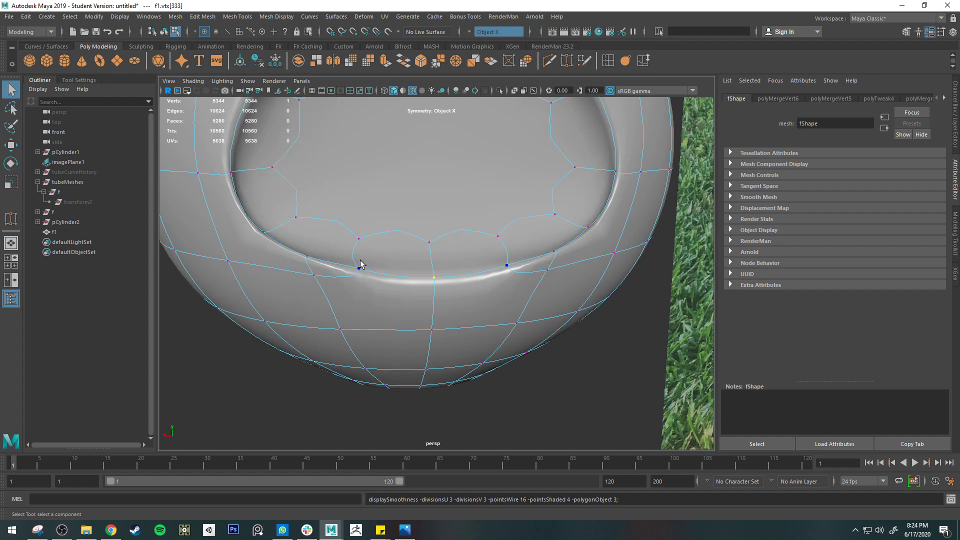
key(1)
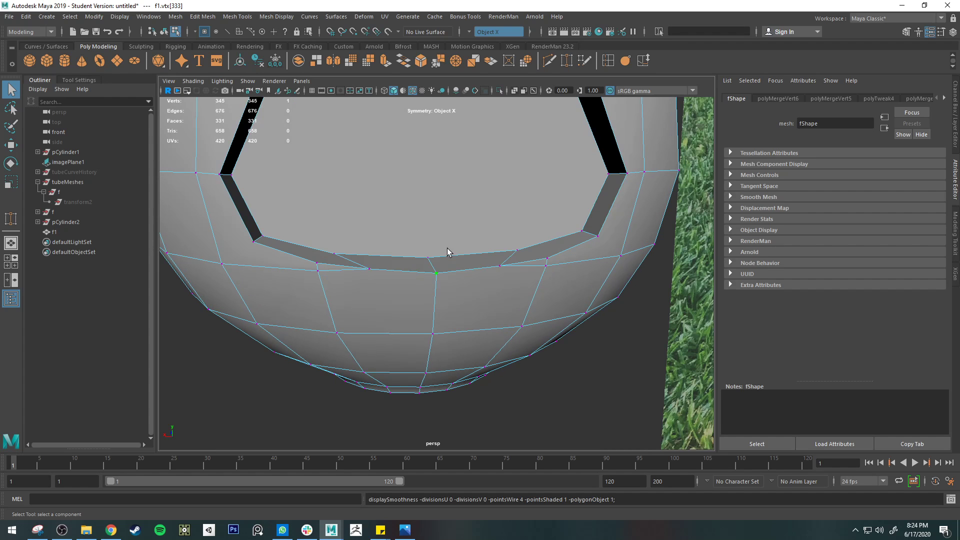
click(549, 60)
click(318, 270)
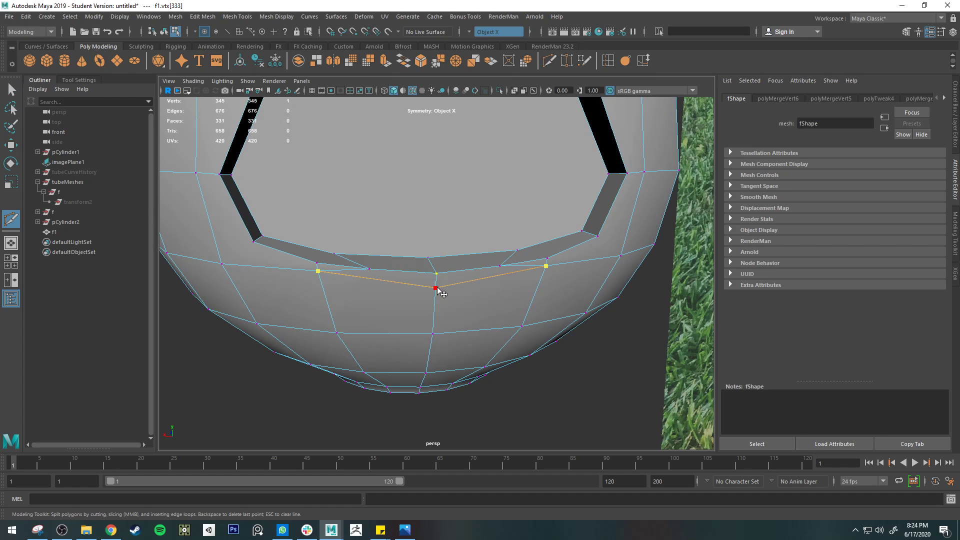
click(436, 288)
key(Return)
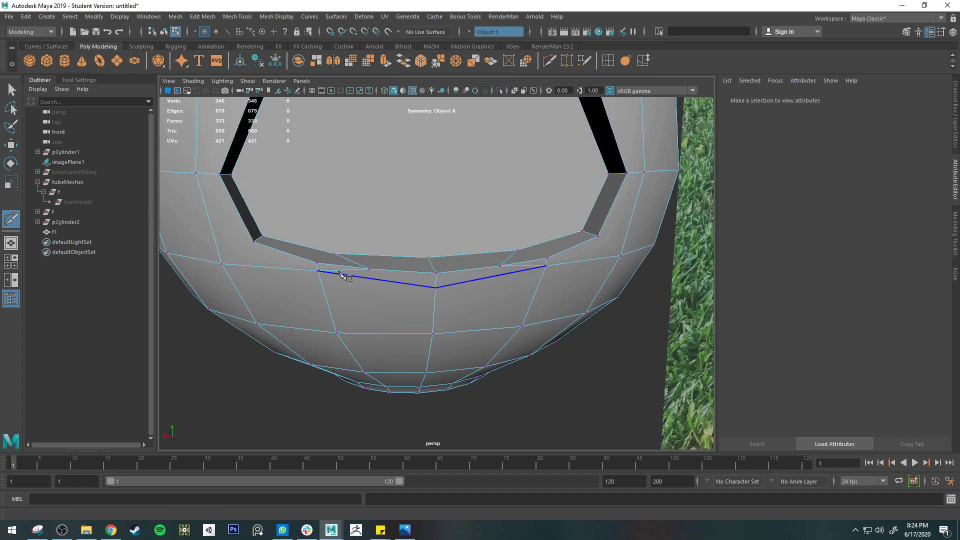
Delete the short edges between the bottom rim vertices and the outer grid vertices on both sides of the opening
key(q)
click(348, 275)
right_drag(351, 254, 351, 223)
click(349, 270)
key(Delete)
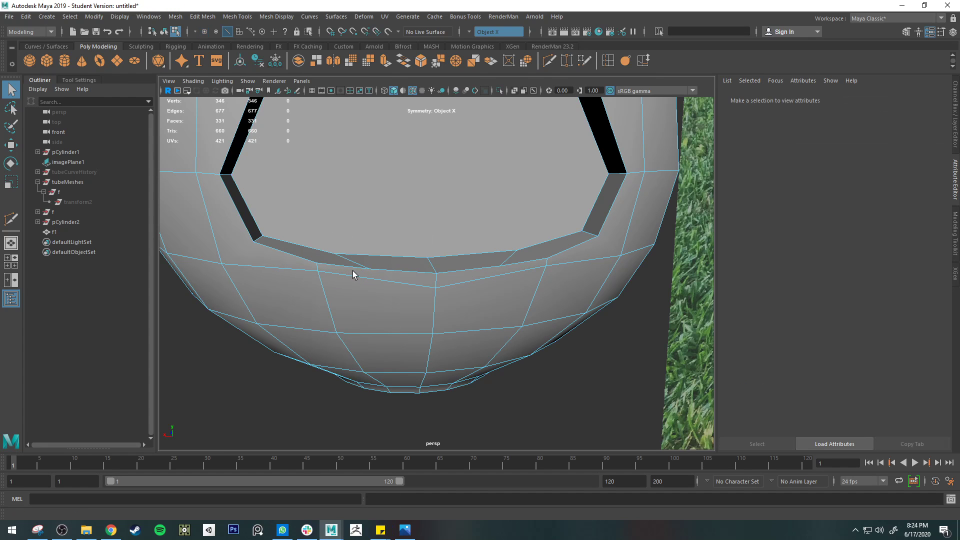
Target-weld the extra vertex on each side of the opening's bottom rim to the neighbouring rim vertex farther from the centre
click(566, 60)
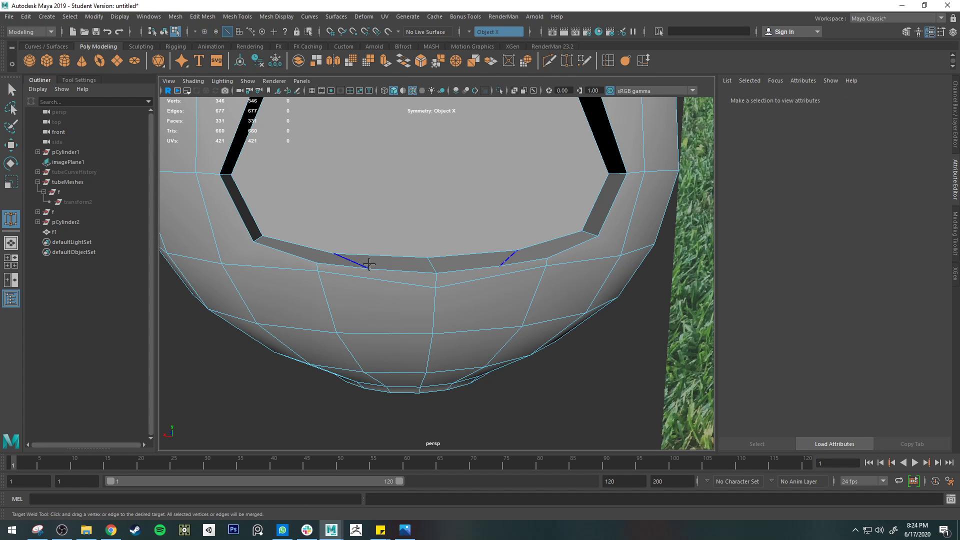
right_drag(368, 254, 328, 247)
drag(370, 269, 317, 262)
alt+drag(427, 276, 389, 288)
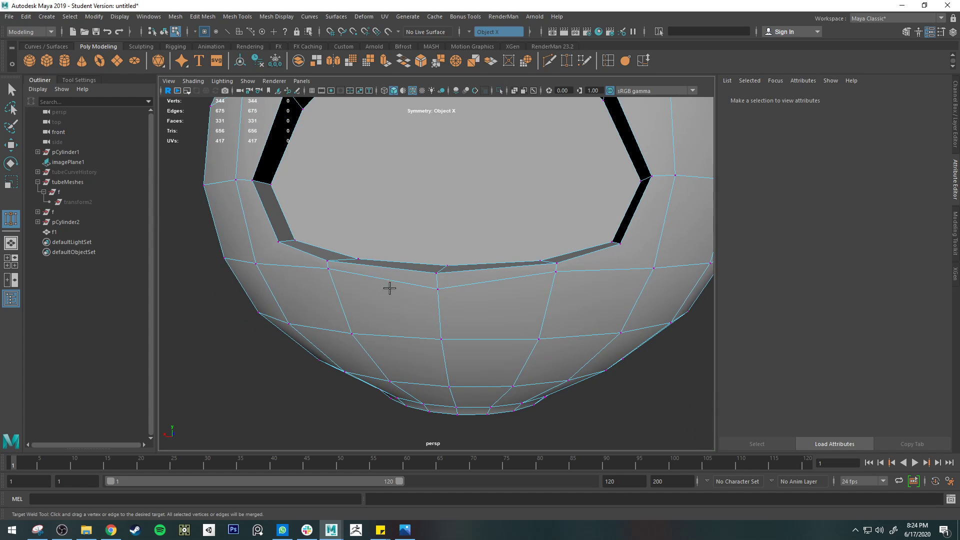
Move the vertices directly beneath the bottom rim's side vertices down symmetrically and preview the smoothed opening
key(w)
click(330, 271)
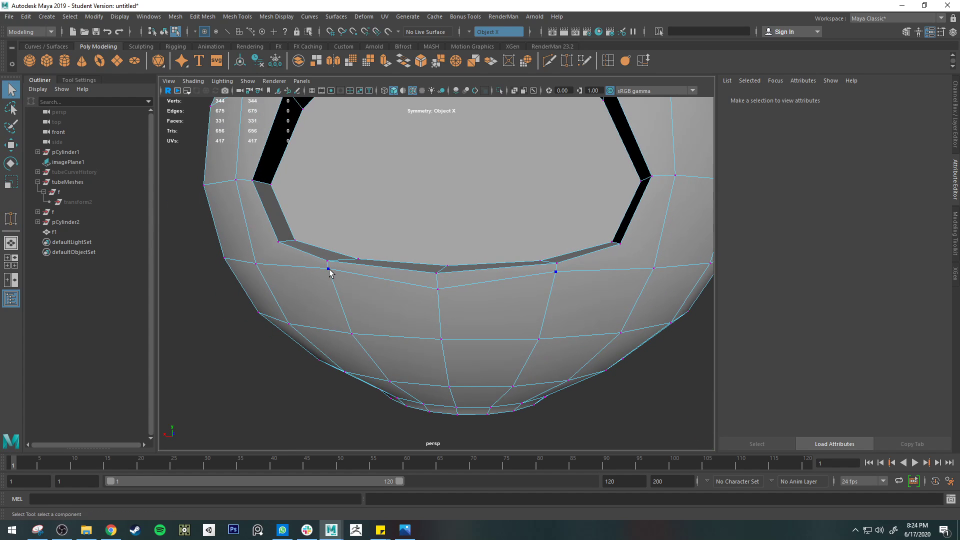
drag(329, 221, 330, 233)
key(3)
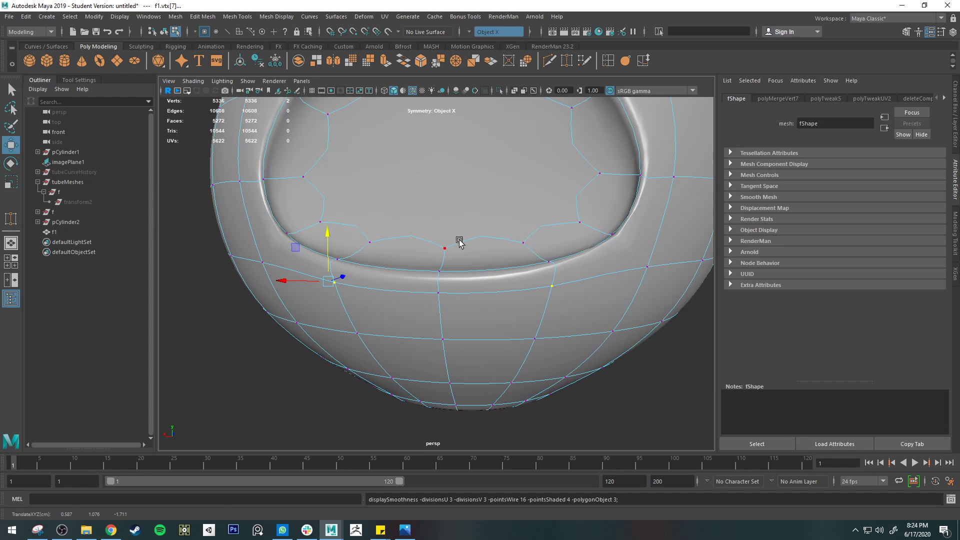
key(q)
right_drag(549, 252, 579, 225)
click(260, 369)
scroll(261, 366, down, 5)
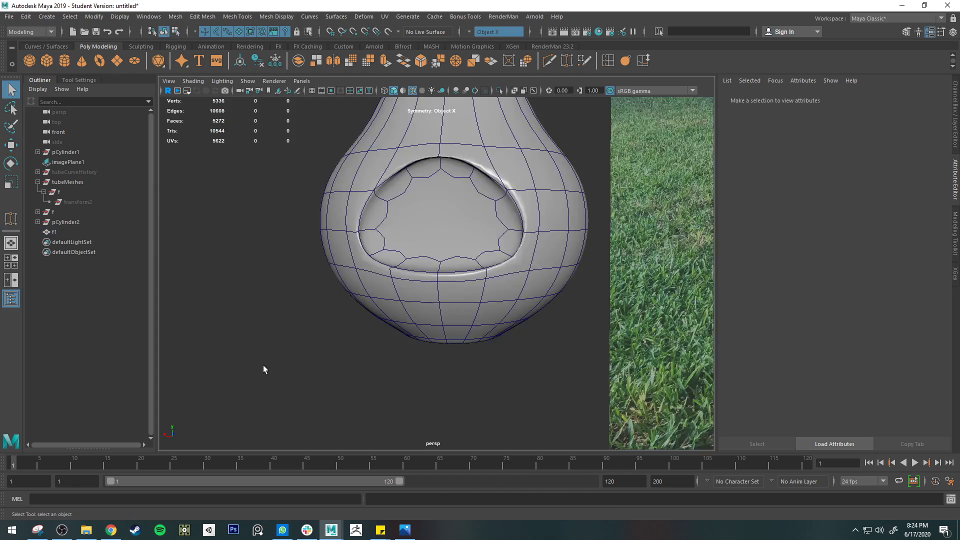
alt+drag(263, 366, 317, 363)
scroll(472, 215, up, 5)
alt+middle_drag(472, 214, 503, 268)
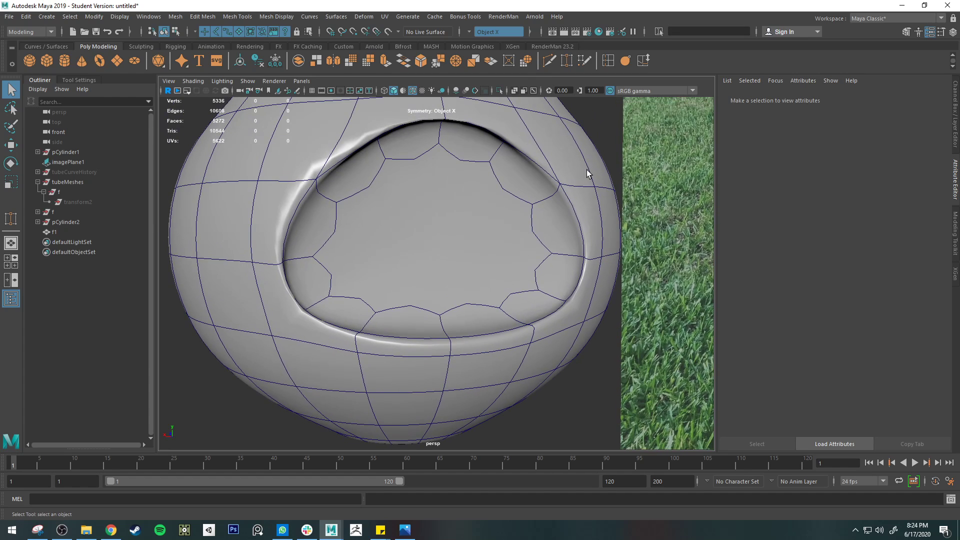
Try to insert an edge loop with edge flow around the opening's inner wall
click(568, 203)
key(1)
click(608, 59)
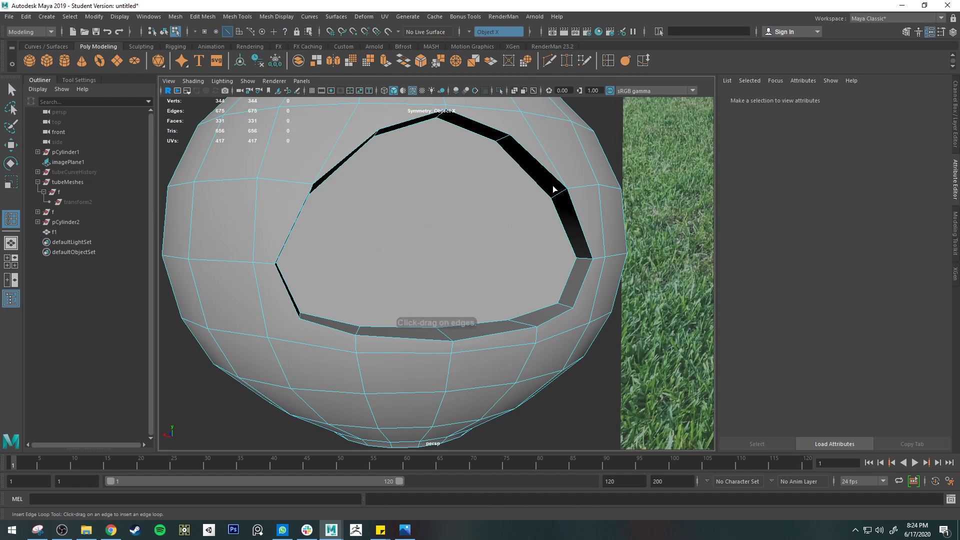
drag(555, 192, 557, 191)
key(q)
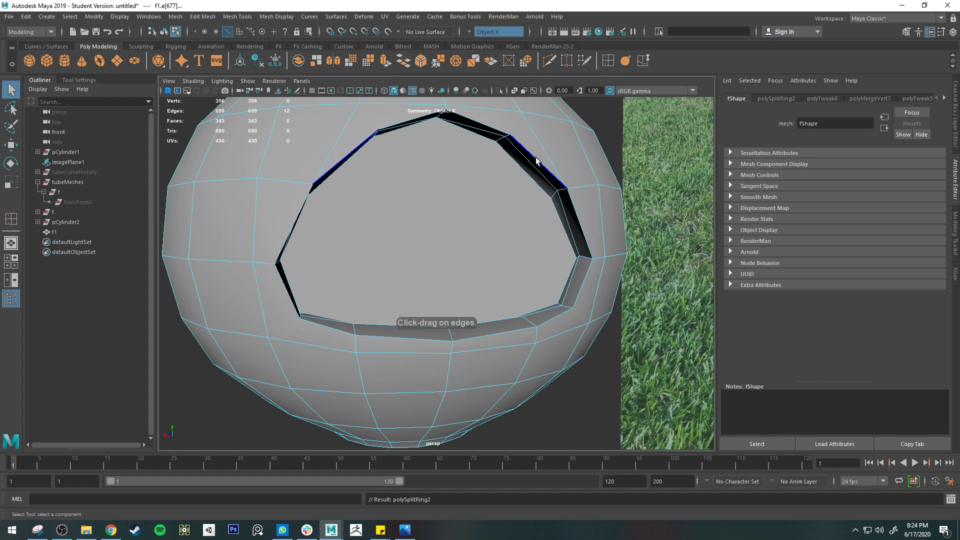
shift+click(535, 156)
mouse_move(535, 156)
alt+mouse_down()
mouse_move(540, 143)
mouse_move(526, 143)
alt+mouse_up()
key(ctrl+z)
key(ctrl+z)
key(ctrl+z)
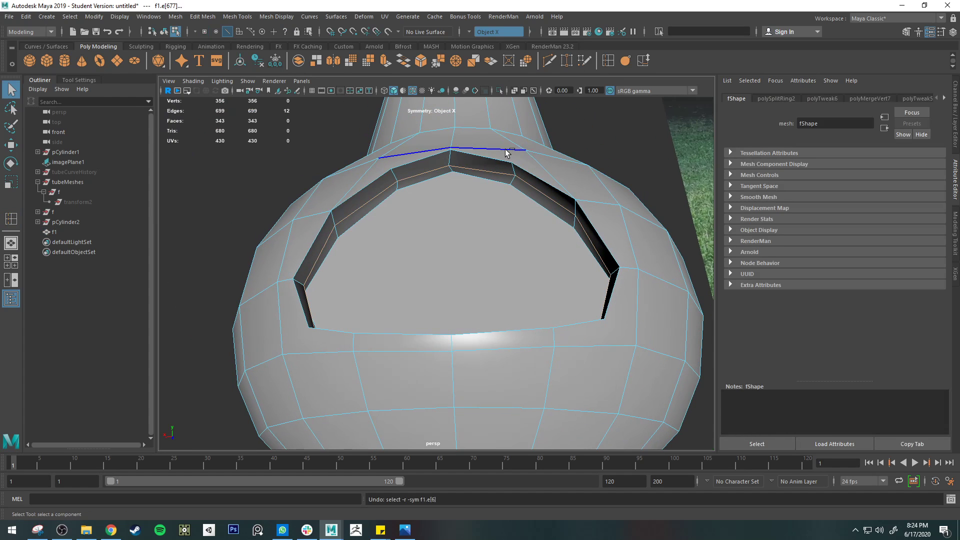
Turn off edge flow for the Insert Edge Loop tool and add a loop around the middle of the opening's inner wall
click(99, 81)
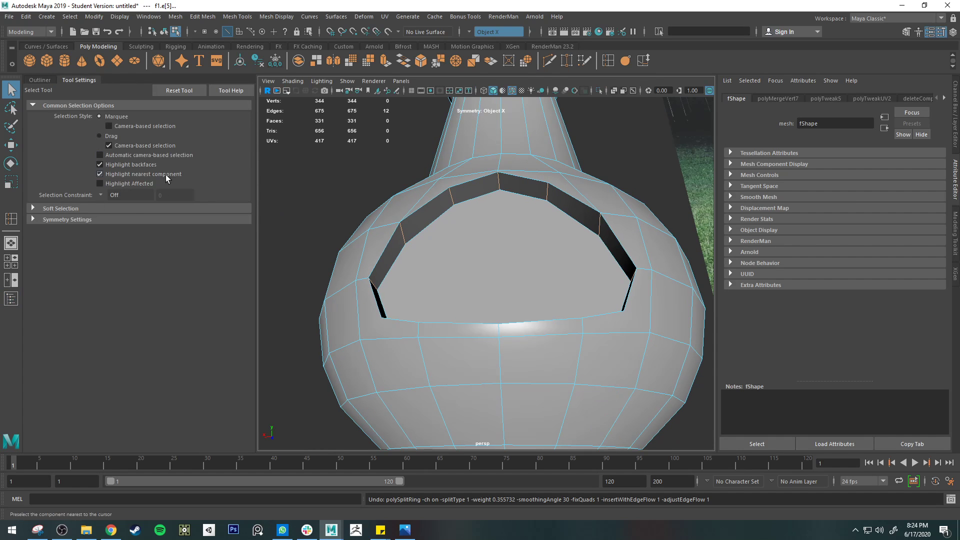
key(y)
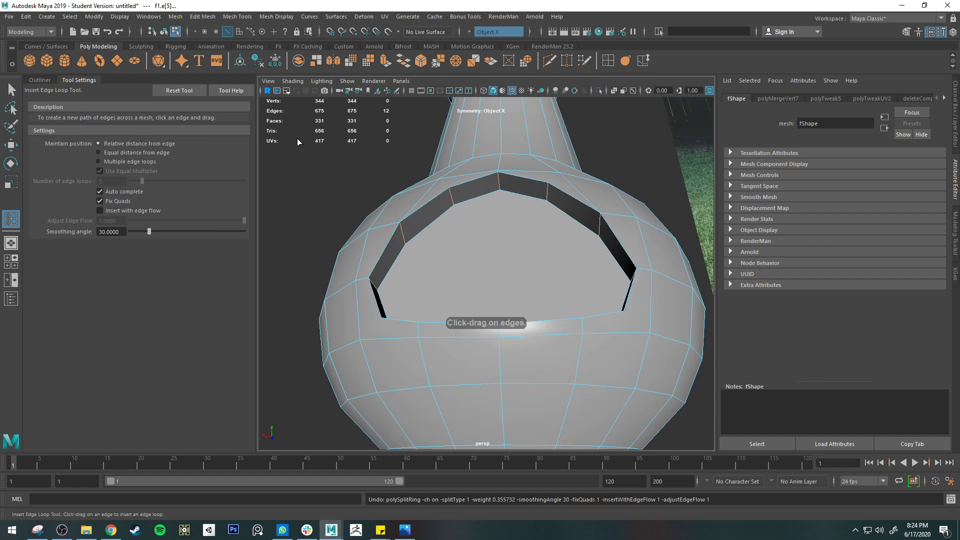
drag(451, 203, 467, 204)
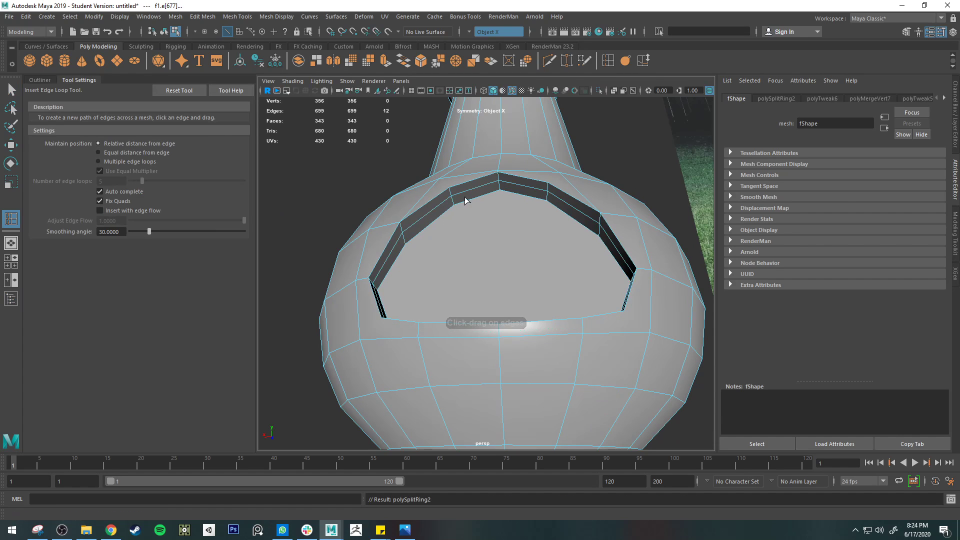
Bevel the complete outer rim edge loop of the opening with fraction 0.5 and 1 segment, and preview it smoothed
key(q)
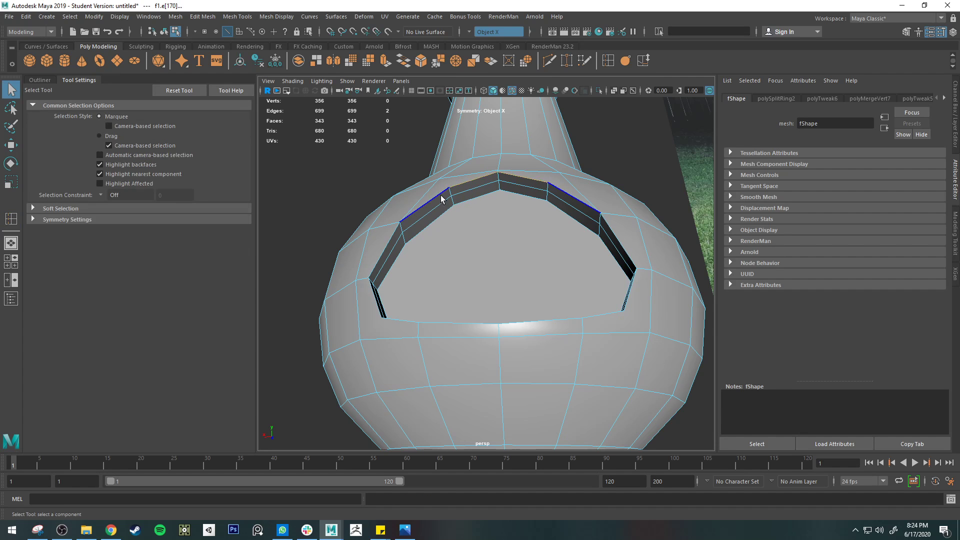
click(383, 249)
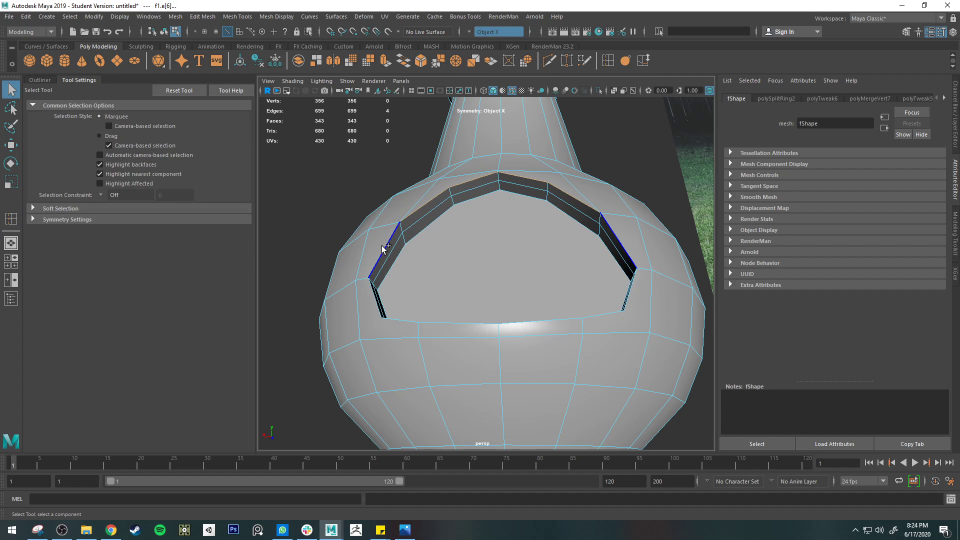
double_click(469, 321)
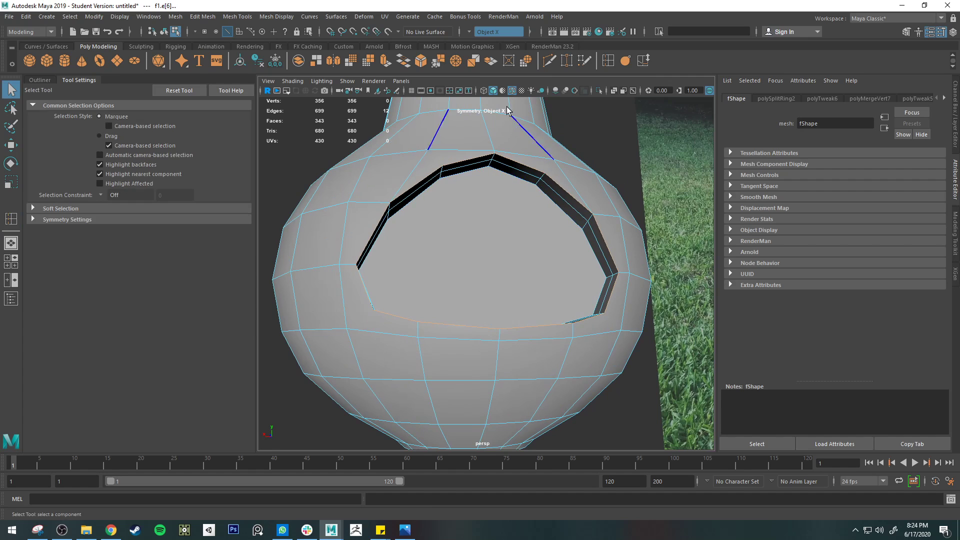
click(420, 60)
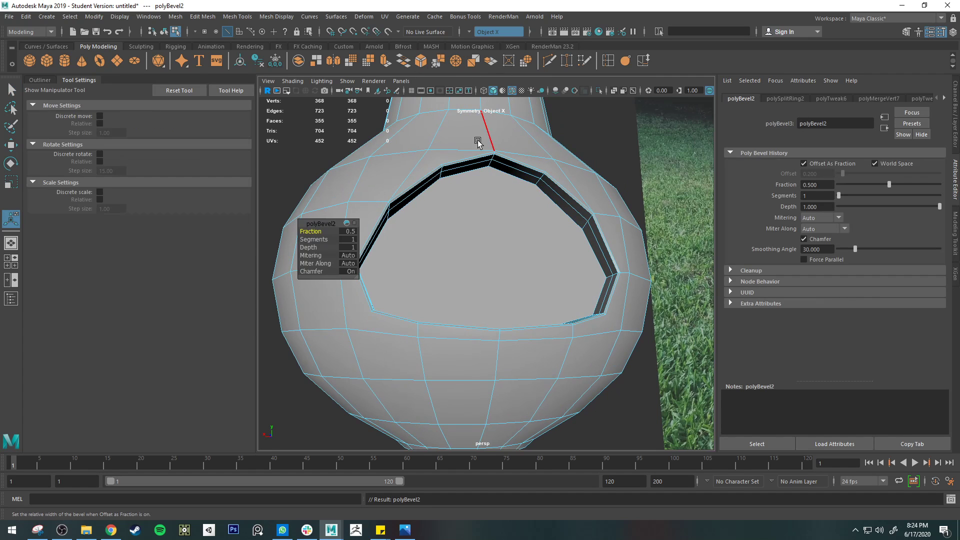
key(q)
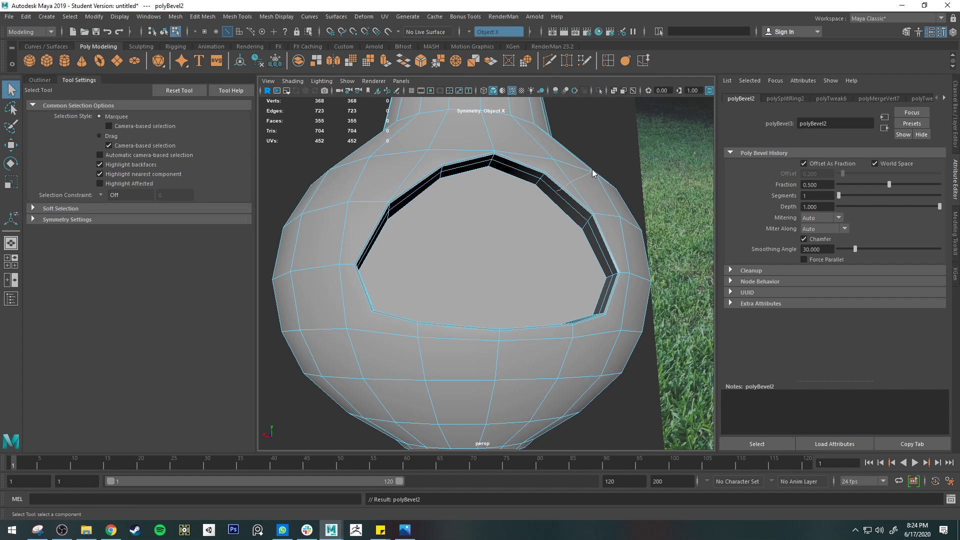
right_drag(592, 174, 450, 257)
key(3)
click(269, 425)
scroll(381, 299, up, 6)
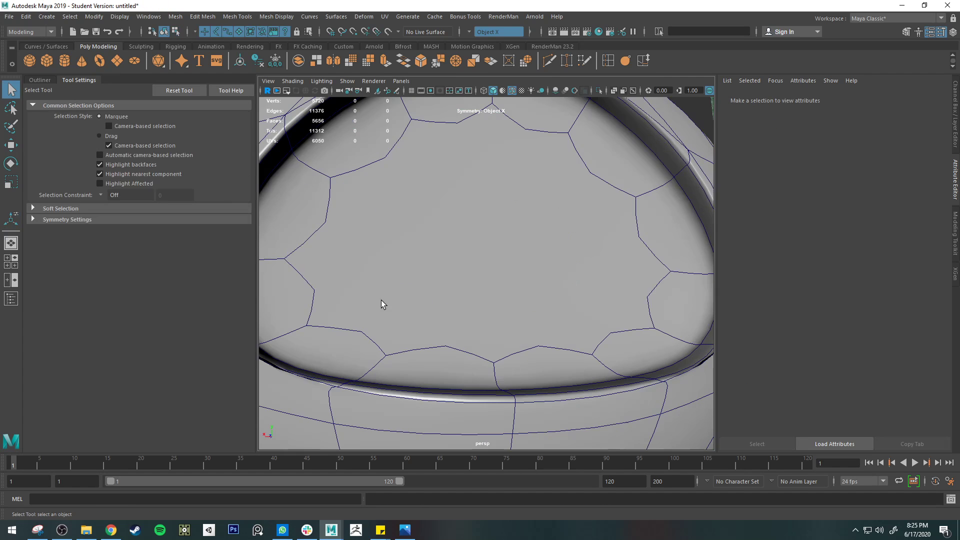
Cut a symmetric edge from each lower corner of the opening's bevelled rim to the nearest outer grid vertex
click(337, 346)
key(1)
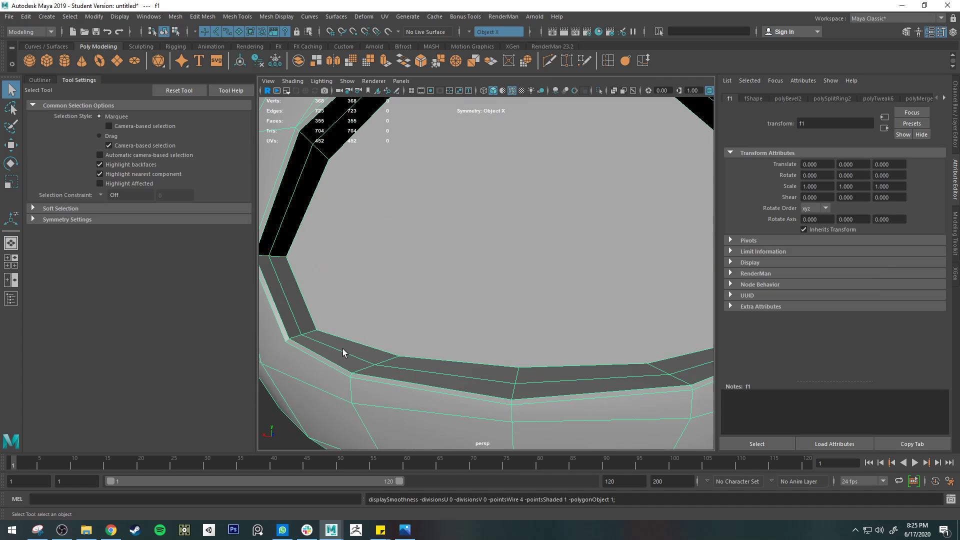
alt+drag(343, 349, 527, 304)
alt+middle_drag(486, 312, 567, 285)
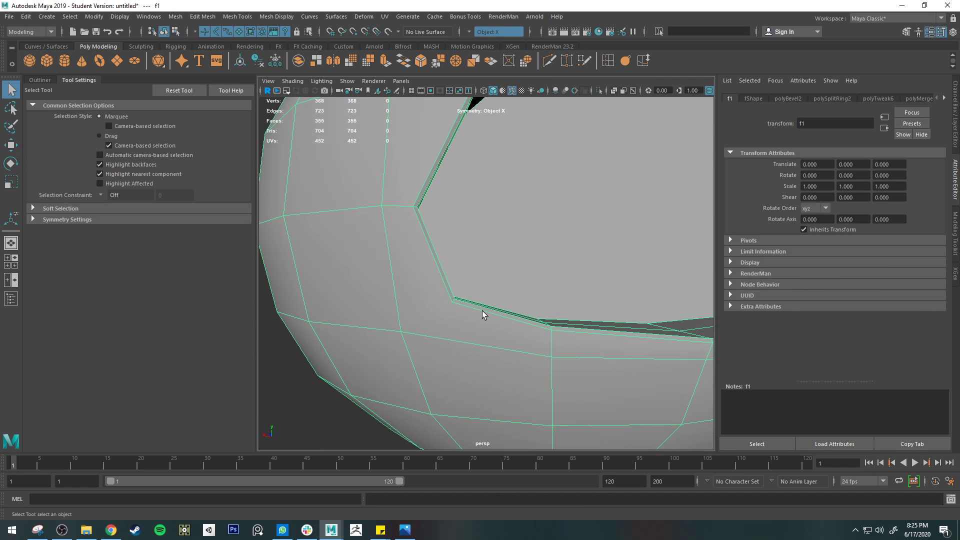
scroll(455, 302, down, 5)
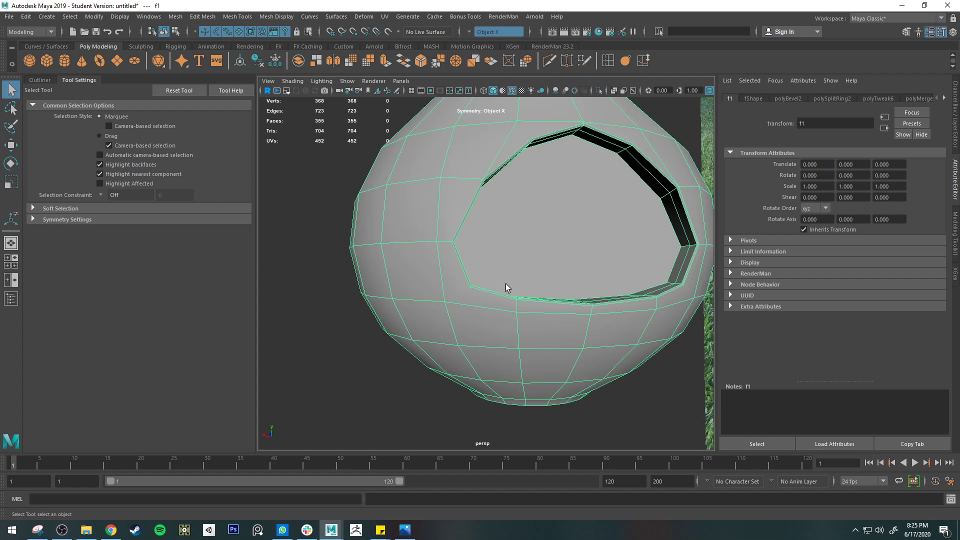
alt+drag(505, 284, 486, 272)
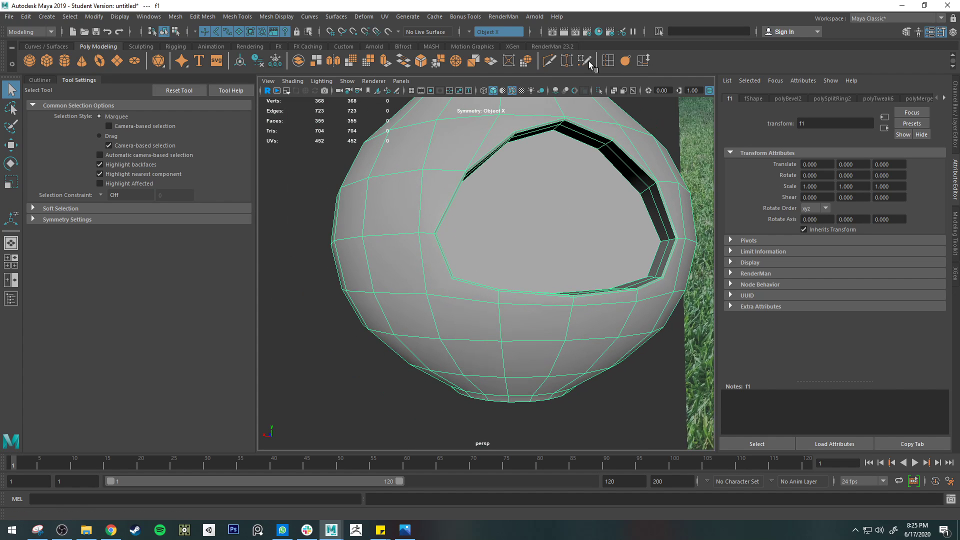
click(548, 60)
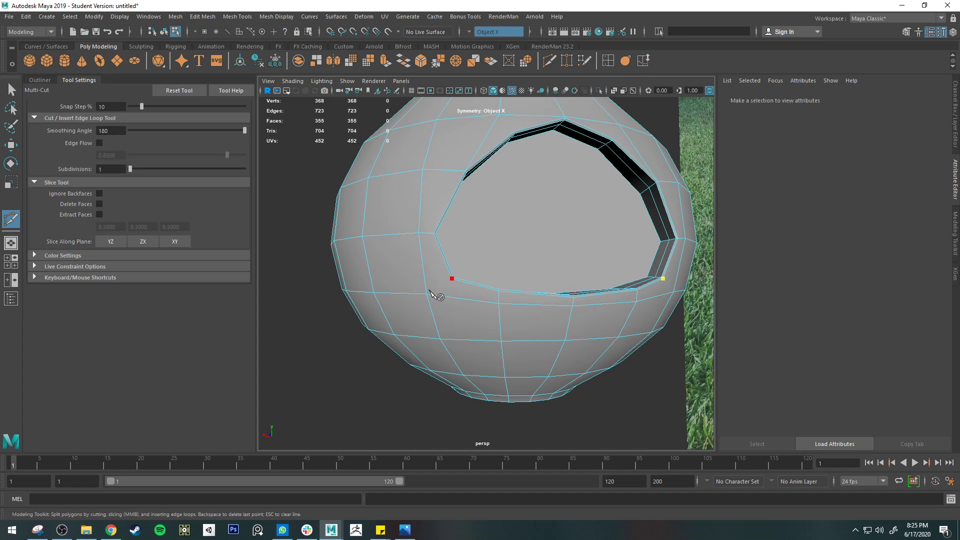
click(498, 304)
key(Return)
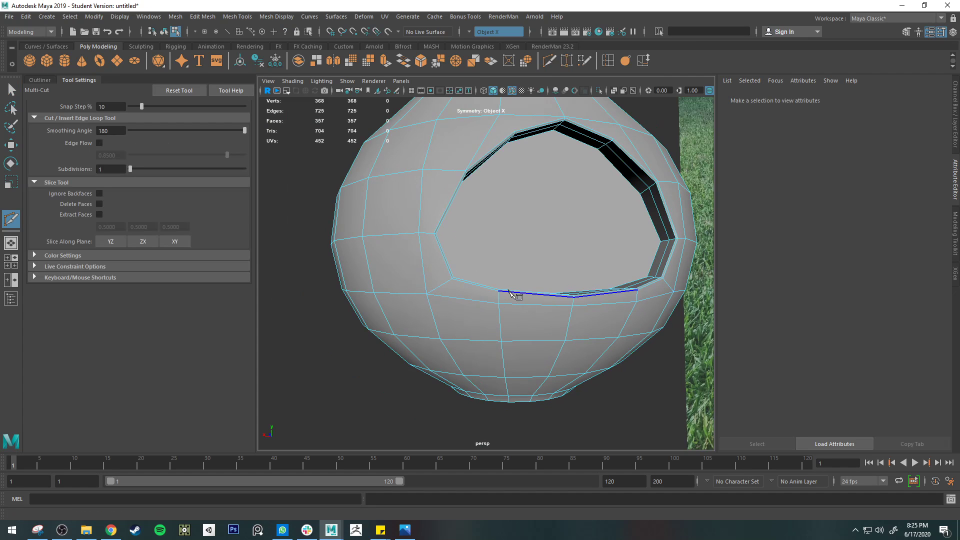
Examine the smoothed opening's rim and shading without the wireframe overlay, and compare it with the unsmoothed mesh
key(q)
key(3)
right_drag(539, 296, 616, 239)
click(631, 415)
mouse_move(631, 415)
alt+mouse_down()
mouse_move(570, 431)
mouse_move(614, 412)
alt+mouse_up()
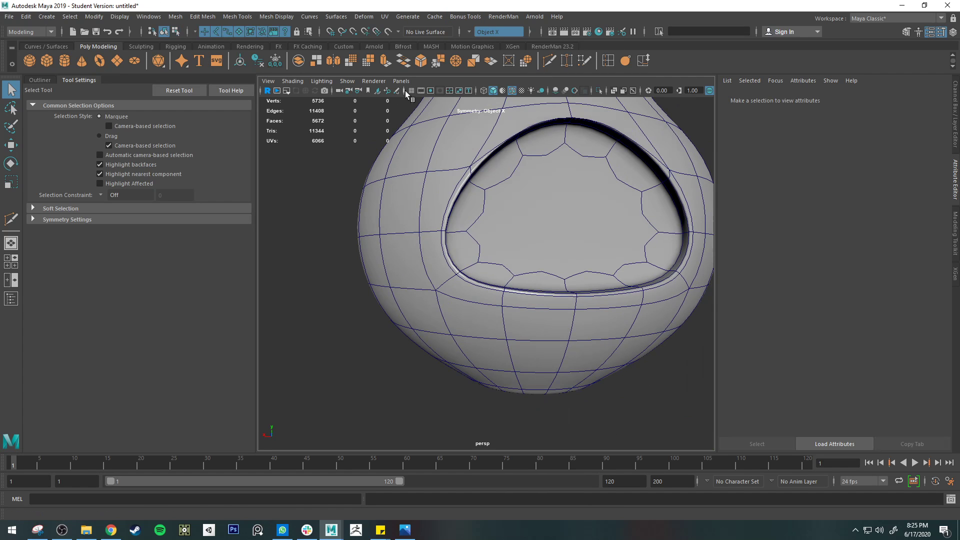
click(512, 90)
mouse_move(354, 328)
alt+mouse_down()
mouse_move(407, 341)
mouse_move(368, 310)
mouse_move(326, 306)
mouse_move(306, 328)
mouse_move(353, 355)
mouse_move(395, 360)
mouse_move(355, 360)
alt+mouse_up()
scroll(506, 306, up, 6)
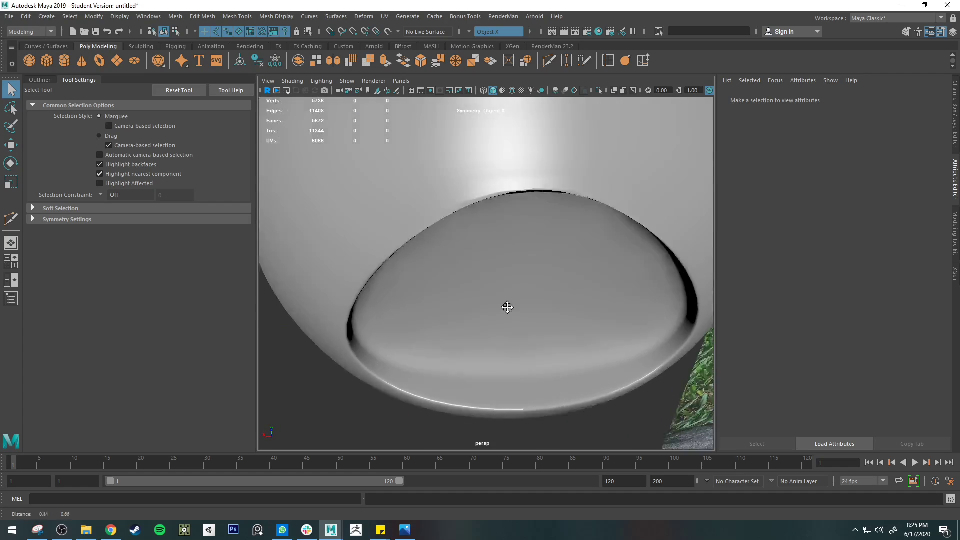
click(484, 232)
key(1)
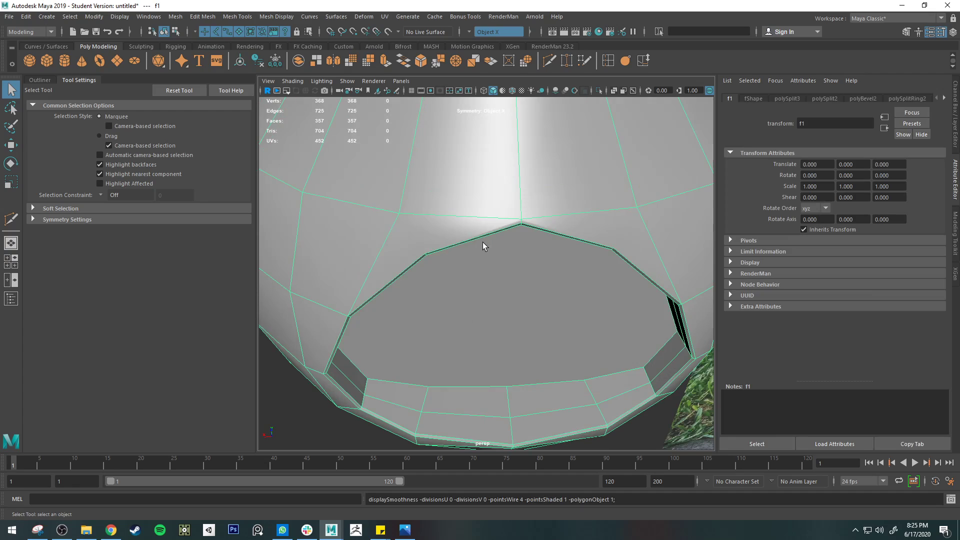
alt+drag(482, 243, 457, 224)
scroll(420, 200, down, 4)
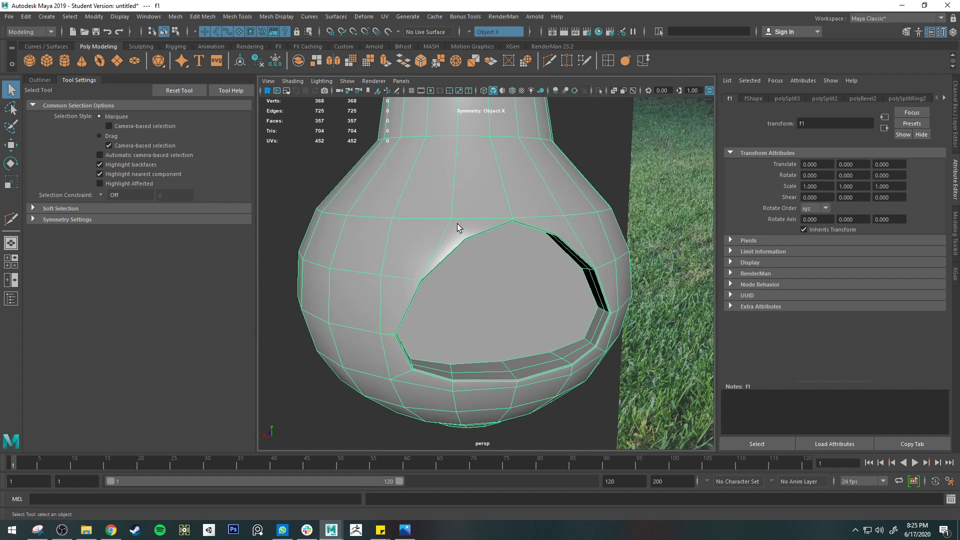
Try to move the symmetric pair of grid vertices above the opening's upper corners outward along X
right_drag(457, 224, 409, 213)
click(451, 219)
key(w)
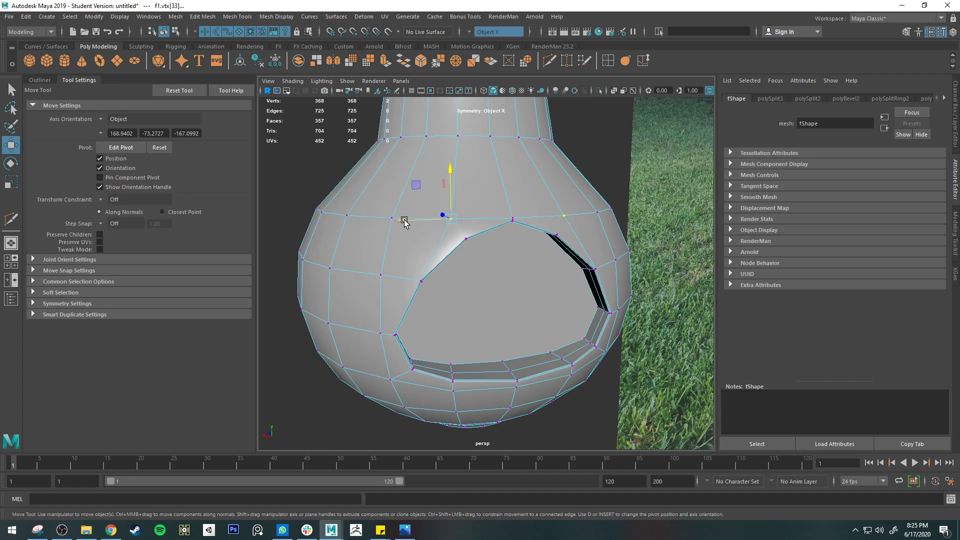
drag(404, 220, 394, 219)
mouse_move(489, 234)
alt+mouse_down()
mouse_move(461, 236)
mouse_move(471, 228)
alt+mouse_up()
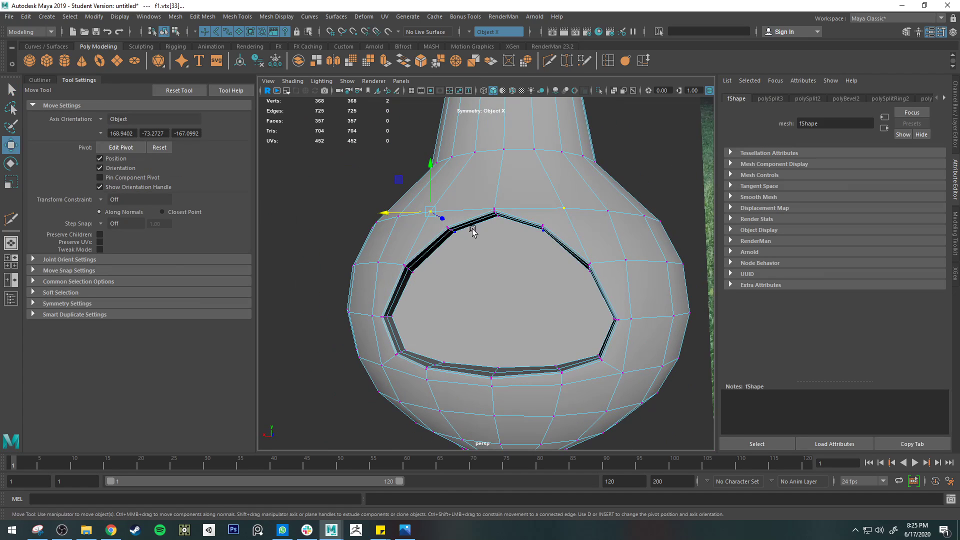
key(q)
alt+drag(540, 261, 534, 169)
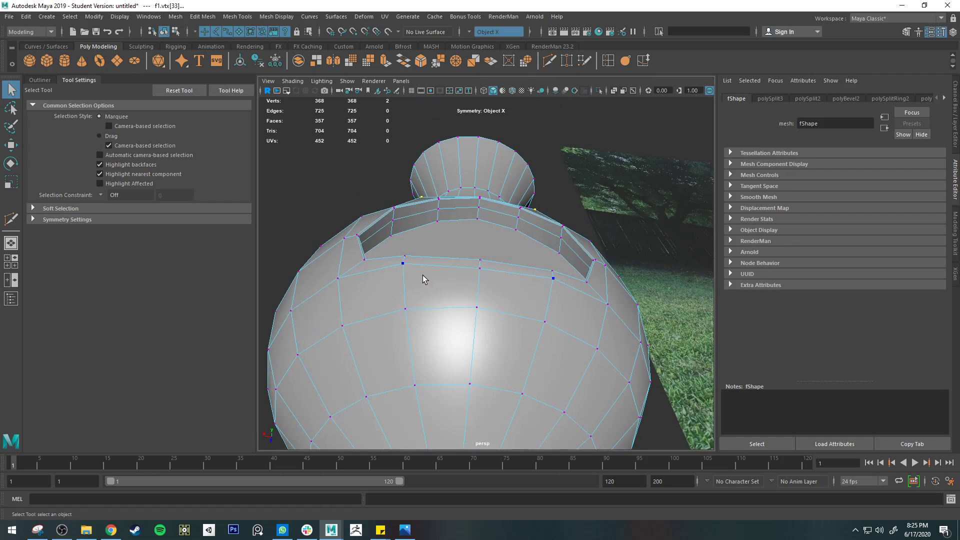
alt+drag(543, 201, 553, 254)
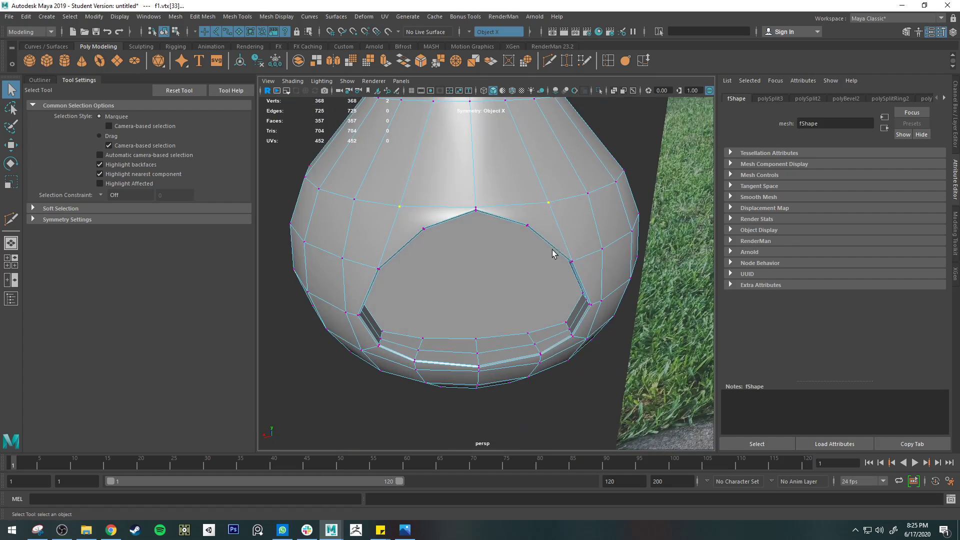
Undo the last vertex move and return to object selection
mouse_move(579, 181)
right_down()
mouse_move(584, 173)
mouse_move(595, 186)
right_up()
alt+drag(595, 186, 488, 199)
key(ctrl+z)
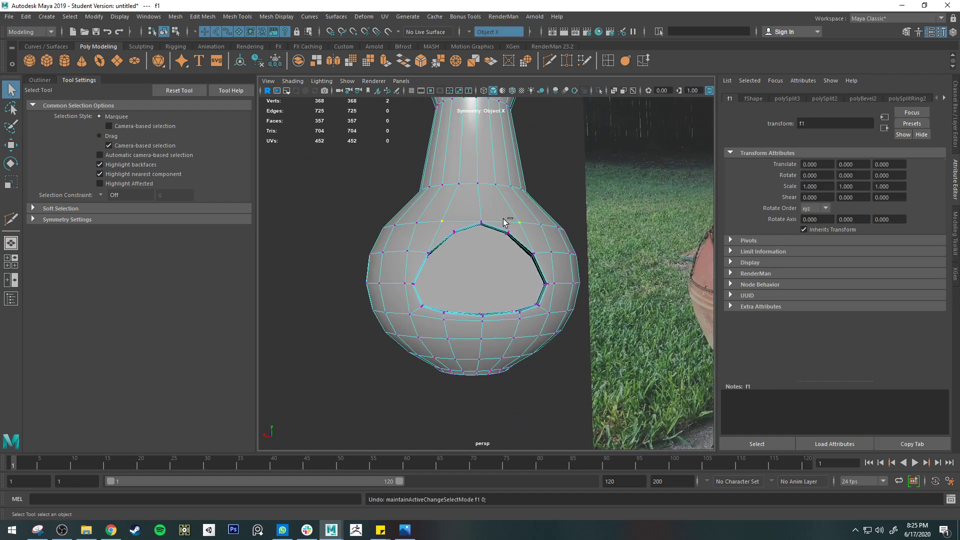
mouse_move(518, 228)
alt+mouse_down()
mouse_move(508, 225)
mouse_move(525, 217)
alt+mouse_up()
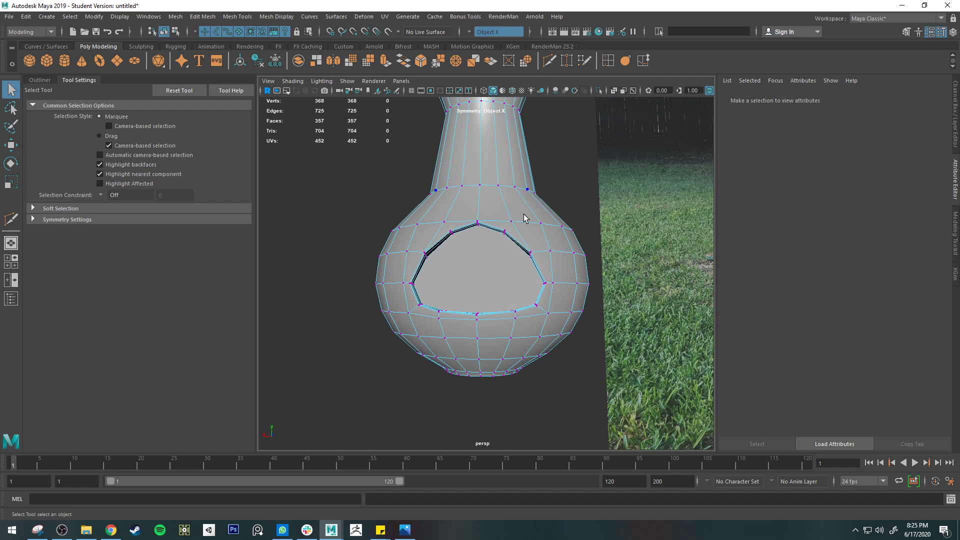
right_drag(524, 199, 545, 180)
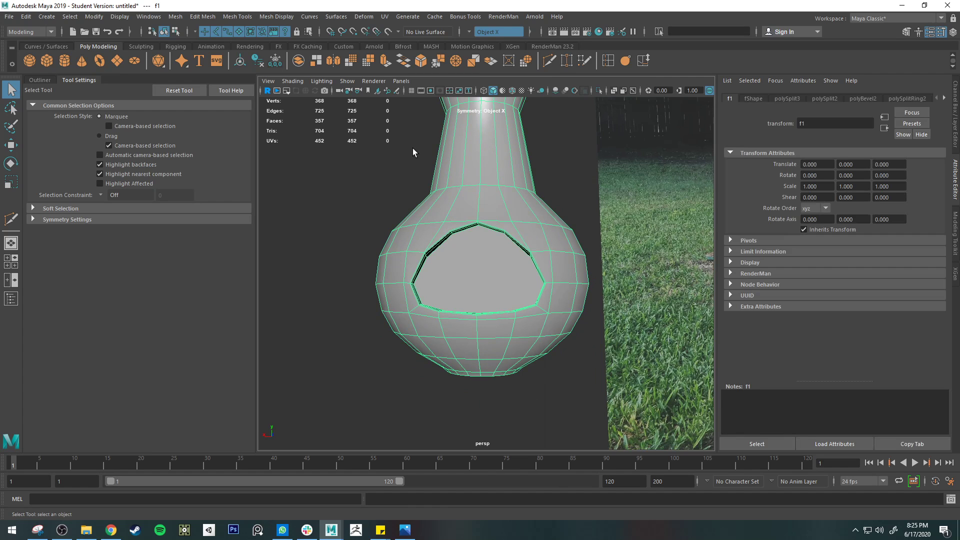
Examine the opening's upper rim and inner wall from several angles, comparing the smoothed preview with the unsmoothed mesh
alt+drag(502, 405, 516, 220)
key(3)
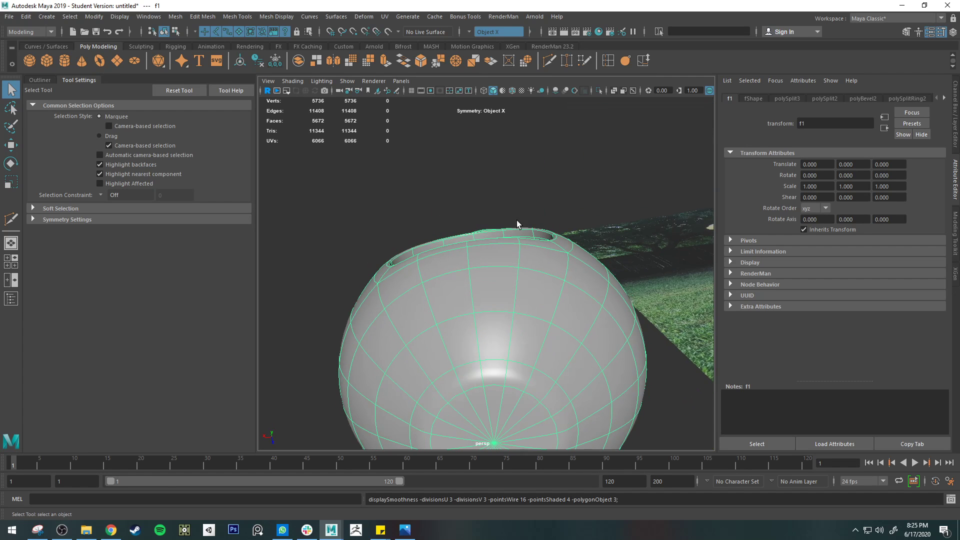
right_drag(560, 235, 561, 227)
click(538, 202)
alt+drag(538, 202, 454, 214)
click(463, 223)
scroll(463, 223, up, 5)
key(1)
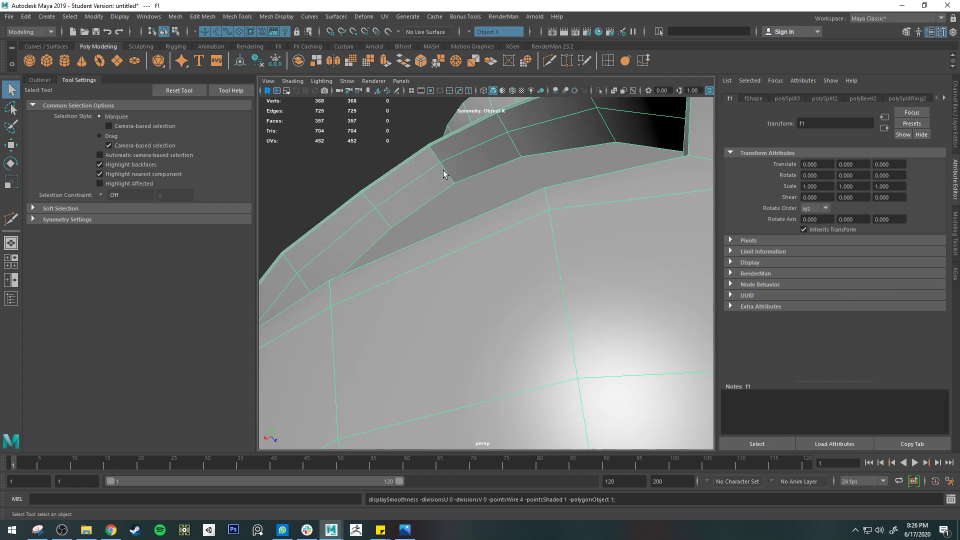
alt+middle_drag(443, 170, 523, 237)
key(3)
alt+drag(524, 237, 584, 299)
right_drag(585, 299, 541, 250)
key(1)
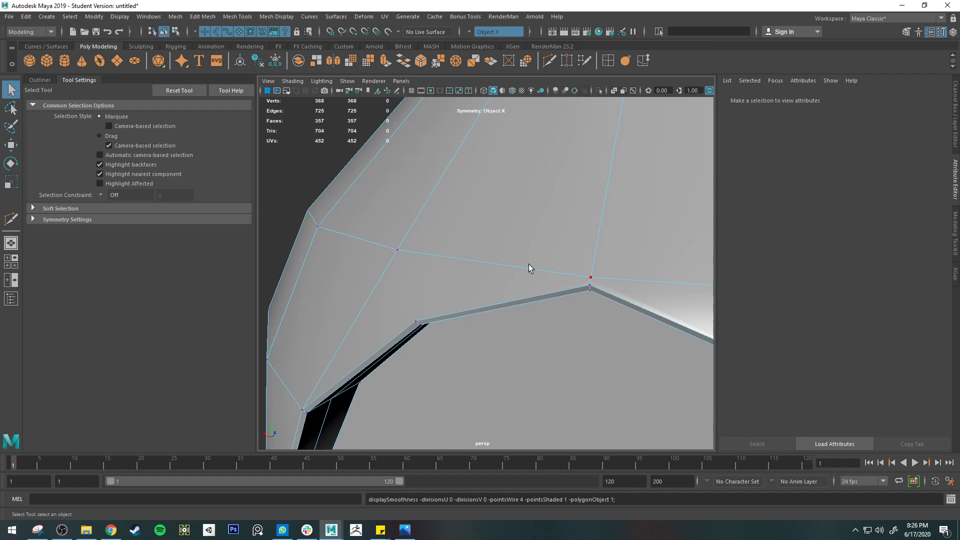
key(3)
mouse_move(507, 294)
alt+mouse_down()
mouse_move(514, 253)
mouse_move(587, 238)
mouse_move(515, 291)
alt+mouse_up()
alt+drag(464, 312, 452, 320)
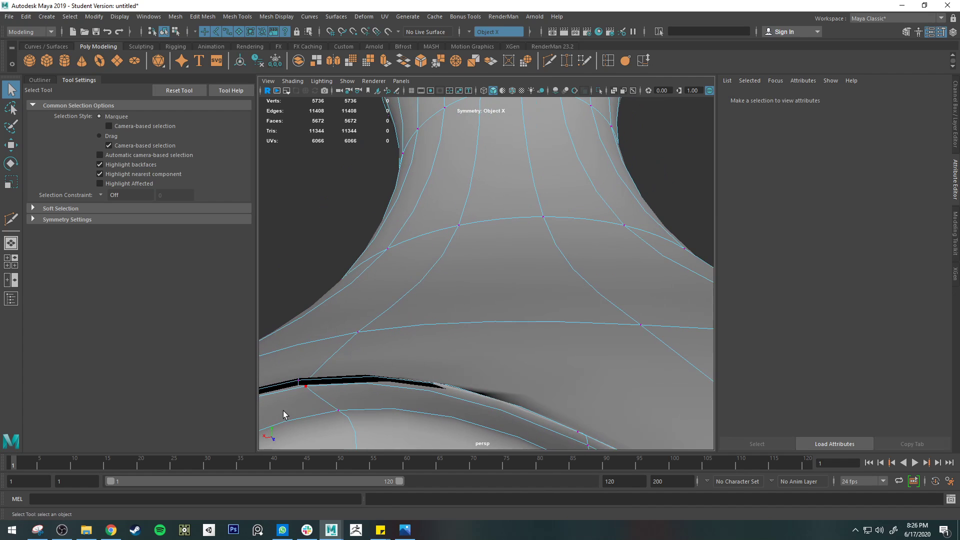
Delete the two narrow bevel faces at the top centre of the opening's rim
click(298, 384)
alt+drag(374, 407, 361, 339)
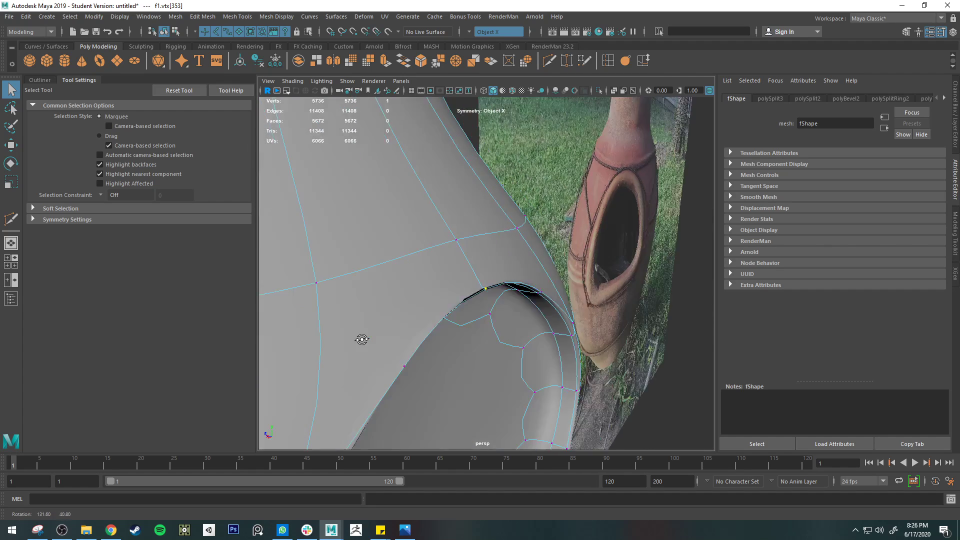
key(f)
key(1)
right_drag(491, 283, 488, 278)
click(479, 282)
click(480, 282)
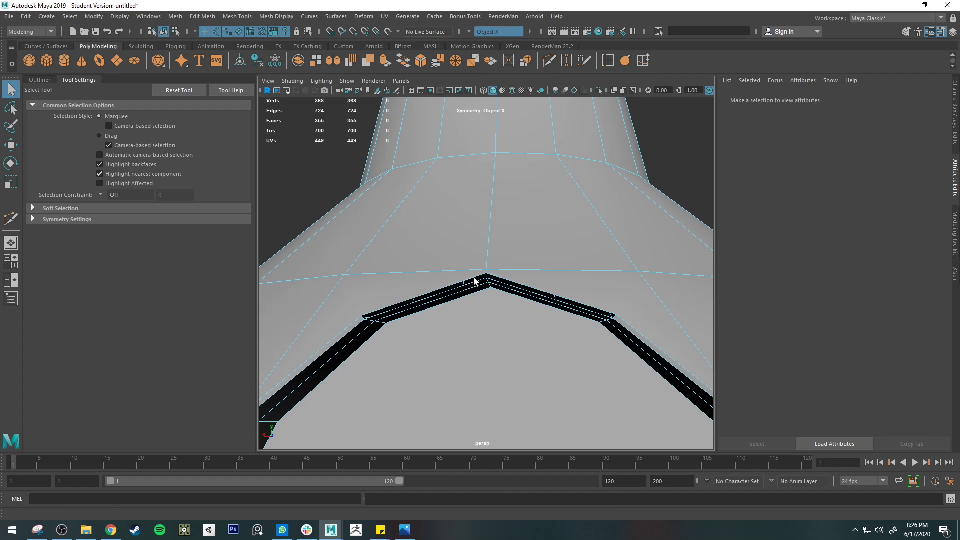
Delete the bevel faces along the rim's upper sides and the two adjoining outer faces above the opening
key(3)
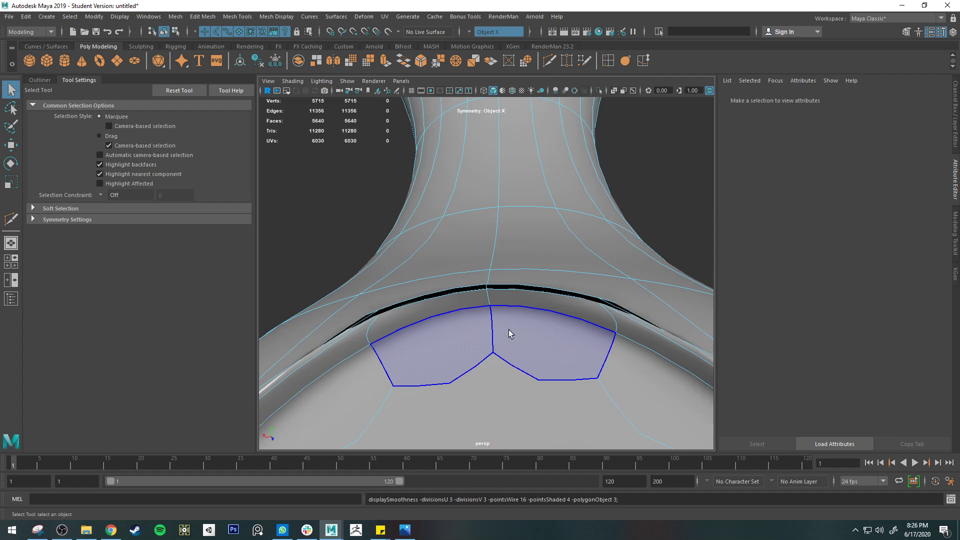
double_click(645, 323)
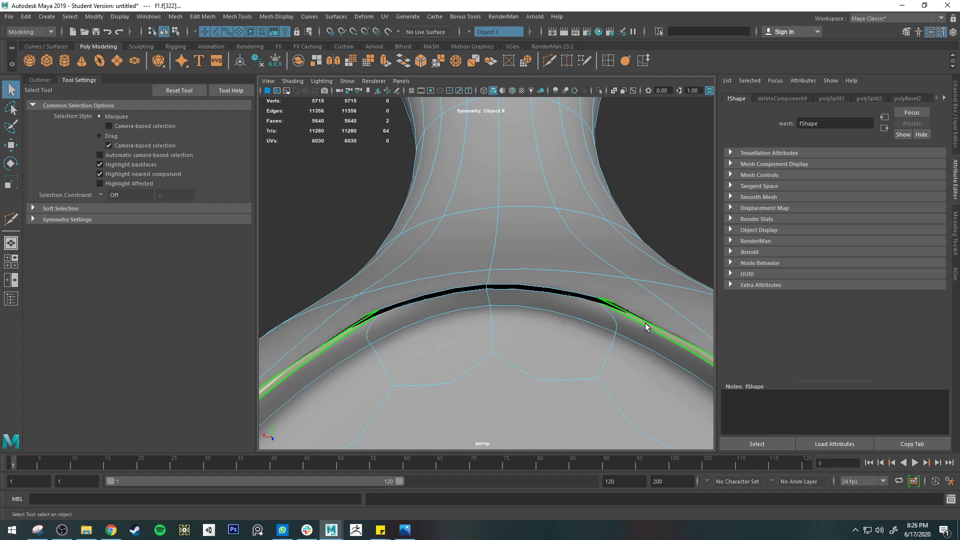
key(Delete)
alt+drag(645, 323, 467, 323)
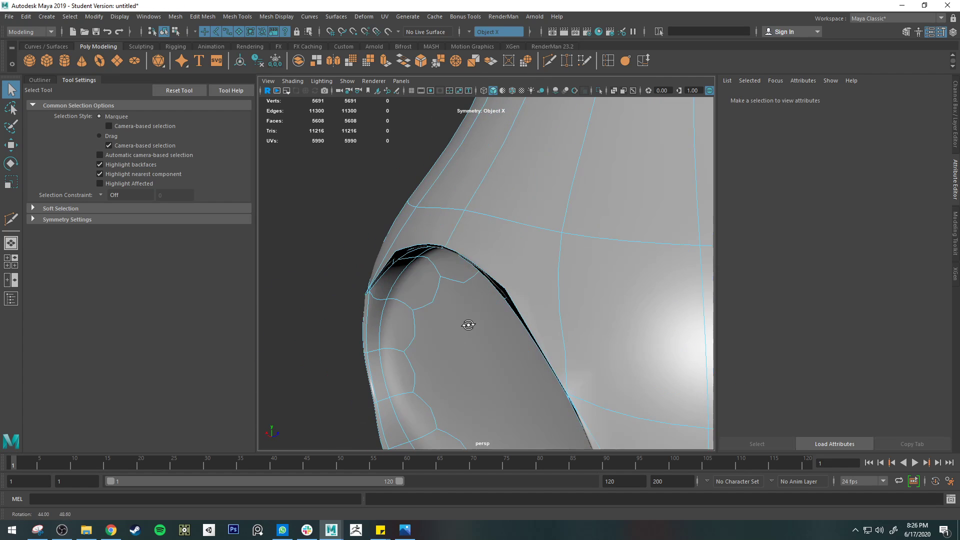
double_click(515, 289)
key(Delete)
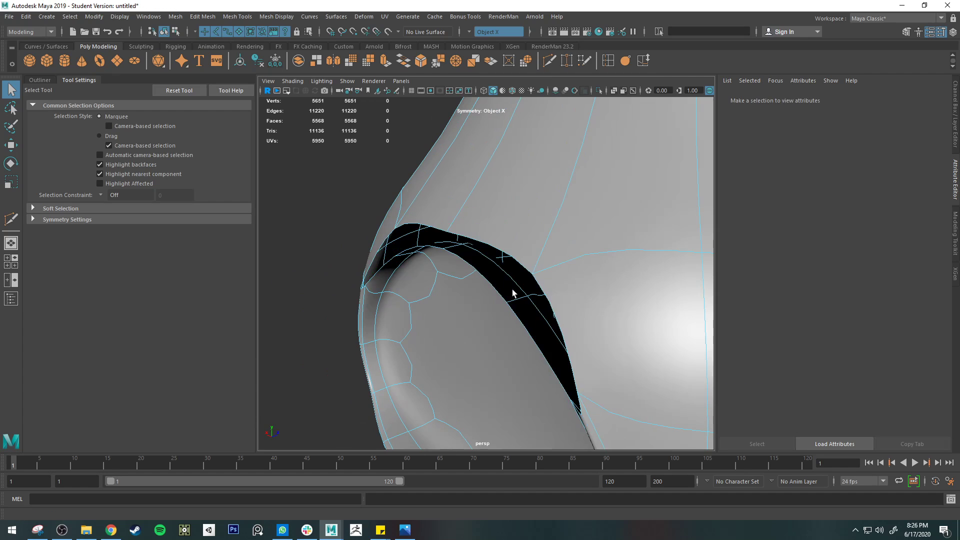
Bridge the open grid edges above the opening to the facing top edges of its inner wall, symmetrically
alt+drag(515, 289, 561, 251)
key(1)
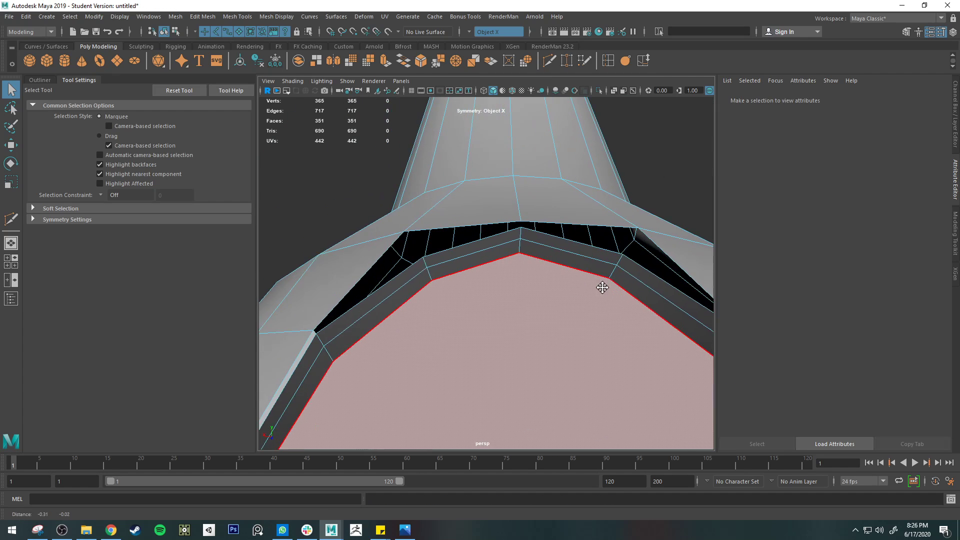
right_drag(382, 254, 384, 228)
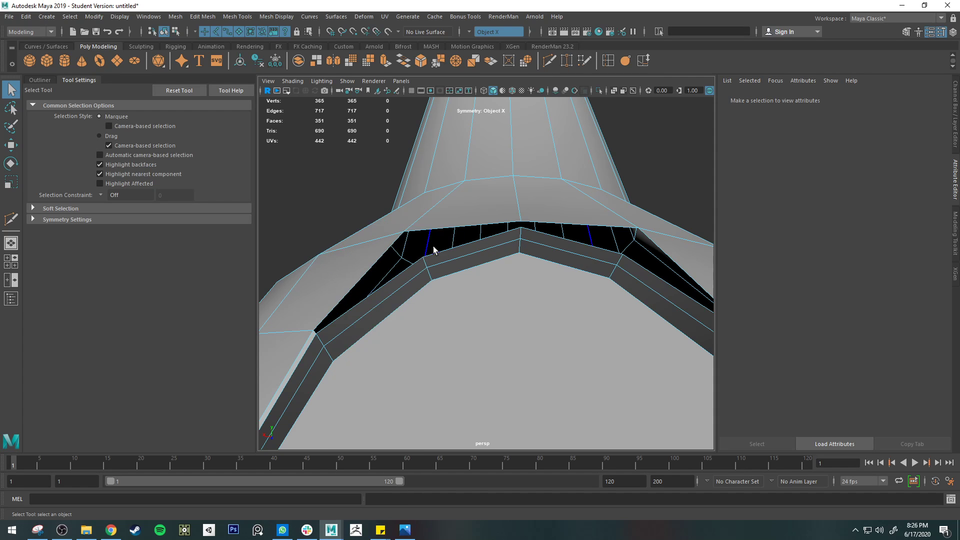
click(449, 252)
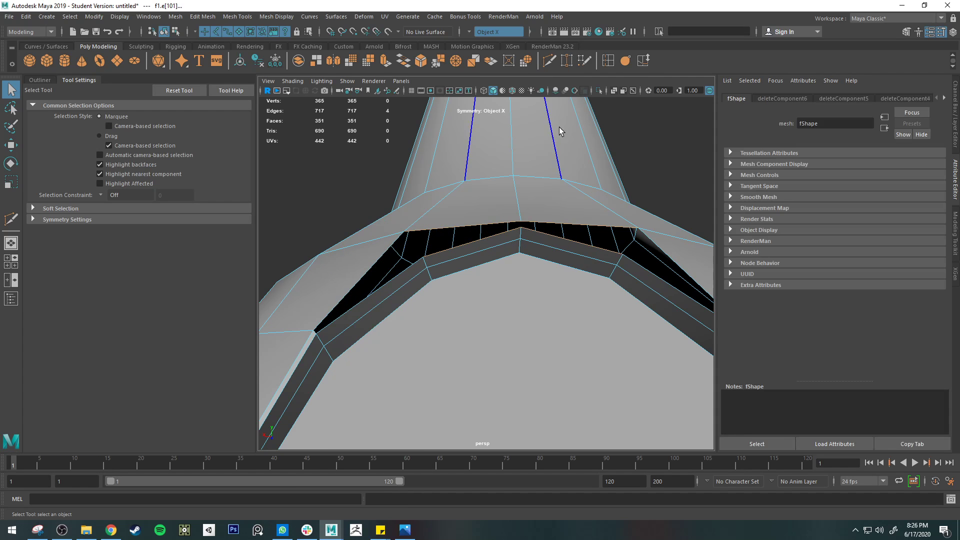
click(398, 60)
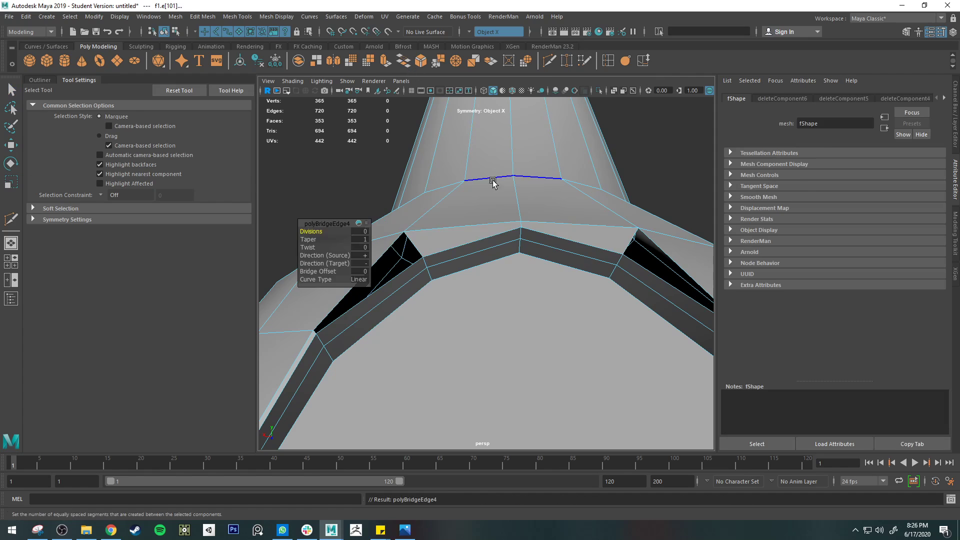
alt+drag(482, 208, 353, 160)
scroll(500, 215, down, 4)
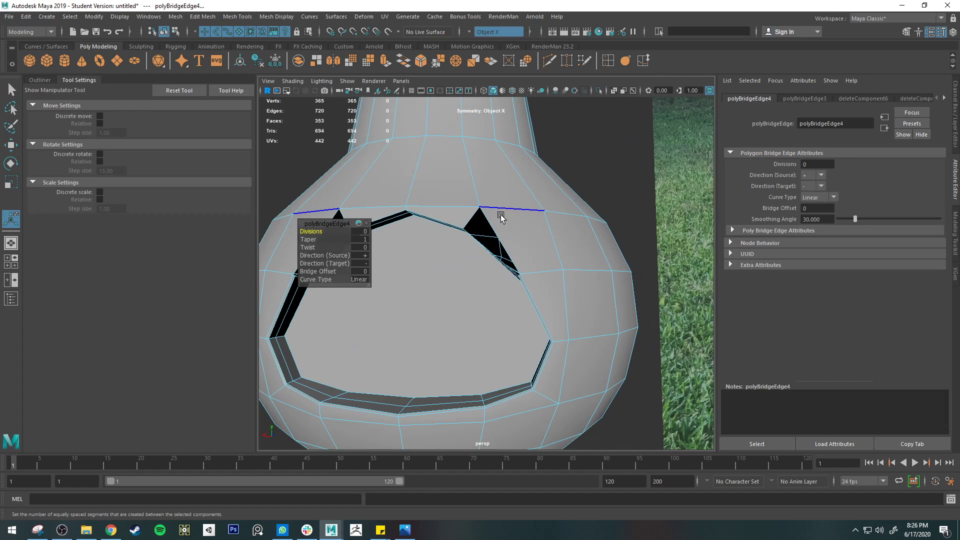
scroll(510, 235, up, 4)
alt+drag(511, 235, 550, 195)
Try 1 division on the bridge, undo back to the rim face deletions, and redo up to the bridge
drag(313, 228, 324, 229)
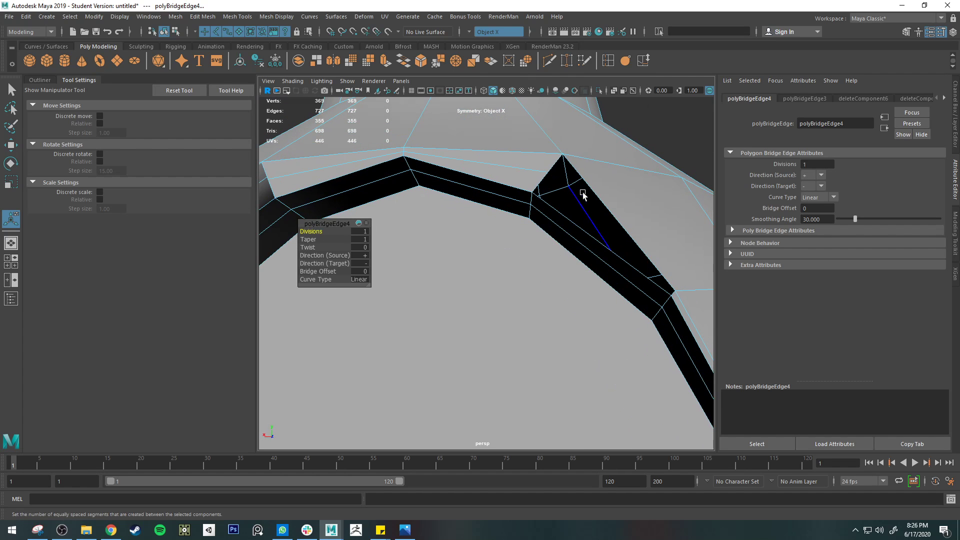
click(657, 275)
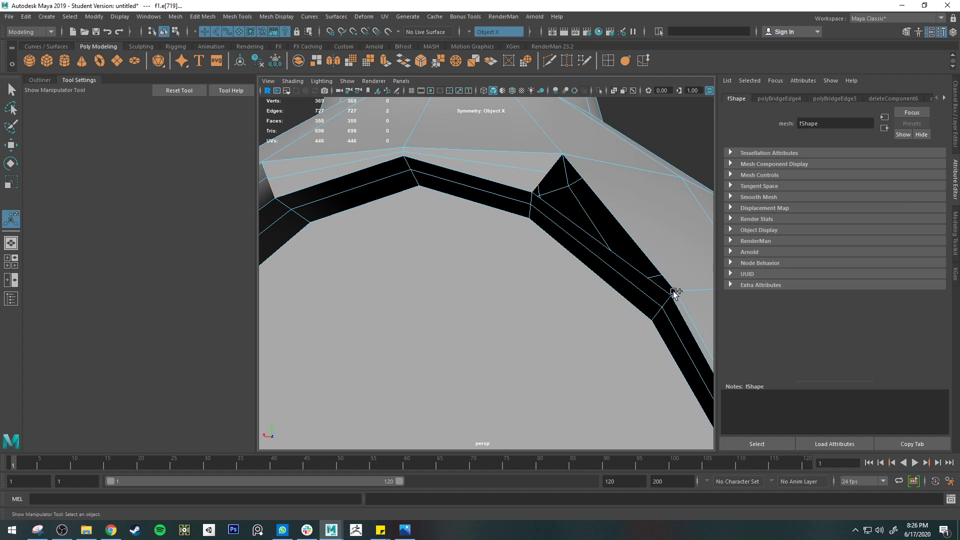
key(ctrl+z)
key(ctrl+z)
key(ctrl+z)
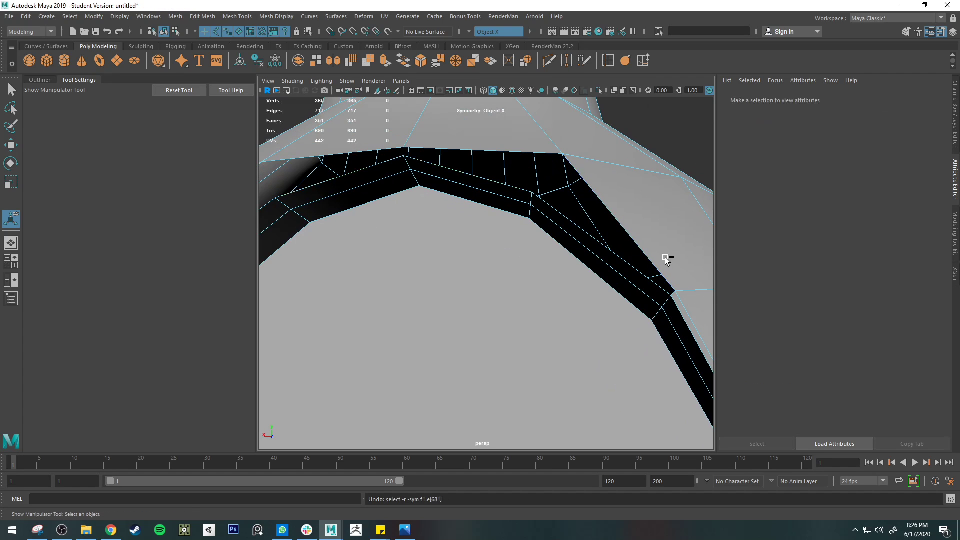
key(ctrl+z)
key(ctrl+z)
key(ctrl+z)
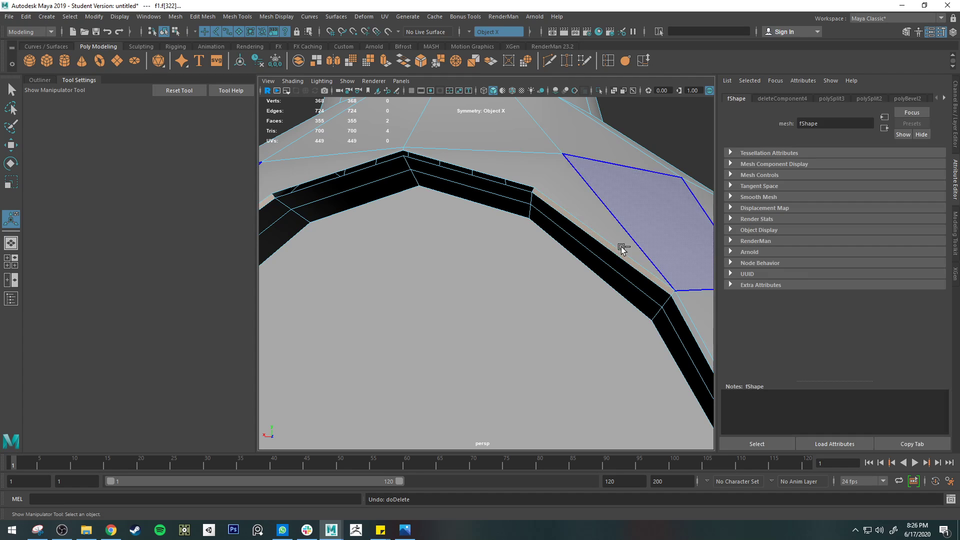
key(shift+z)
key(shift+z)
key(shift+z)
key(shift+z)
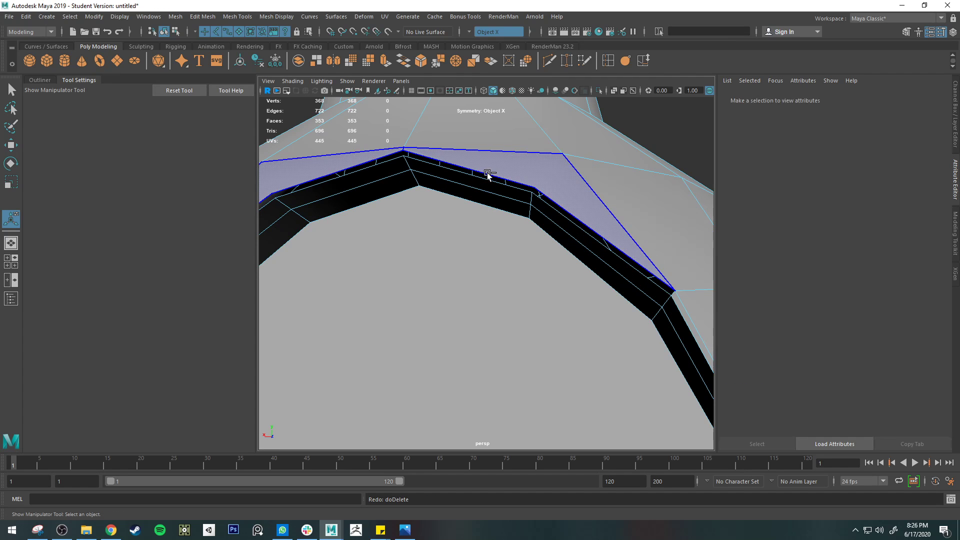
key(shift+z)
key(shift+z)
key(shift+z)
key(shift+z)
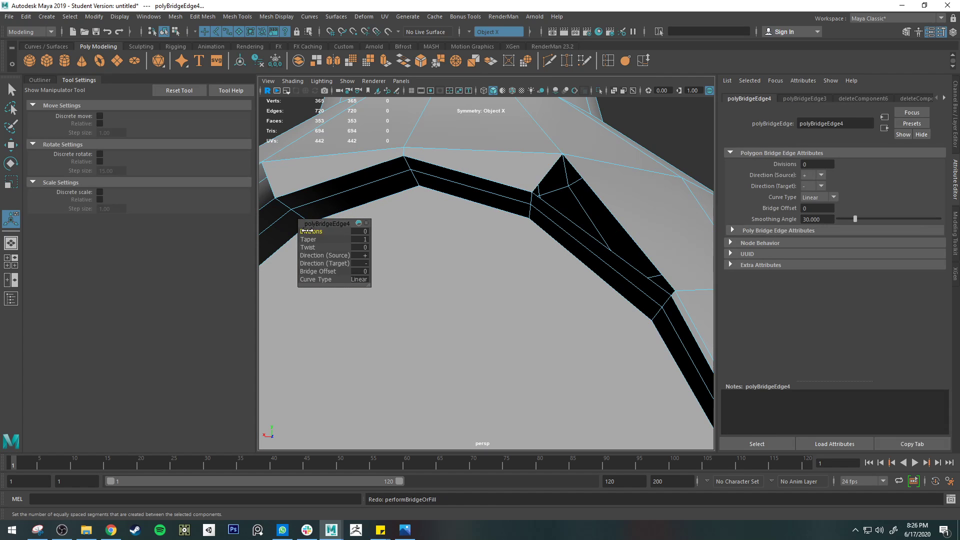
Set the bridge's divisions to 1 and slide its new middle edges close to the rim with the Edge Slide constraint
drag(308, 230, 311, 229)
key(q)
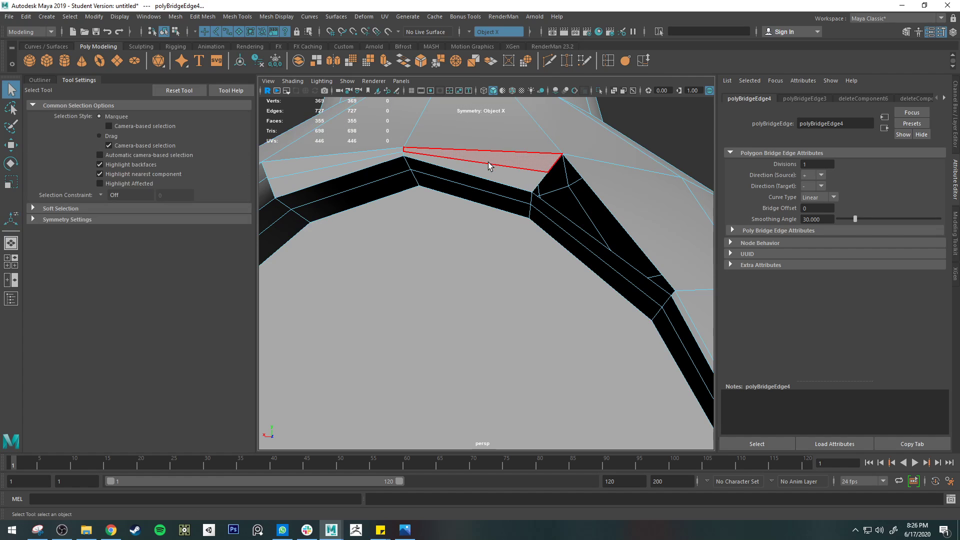
right_drag(488, 162, 499, 121)
click(496, 165)
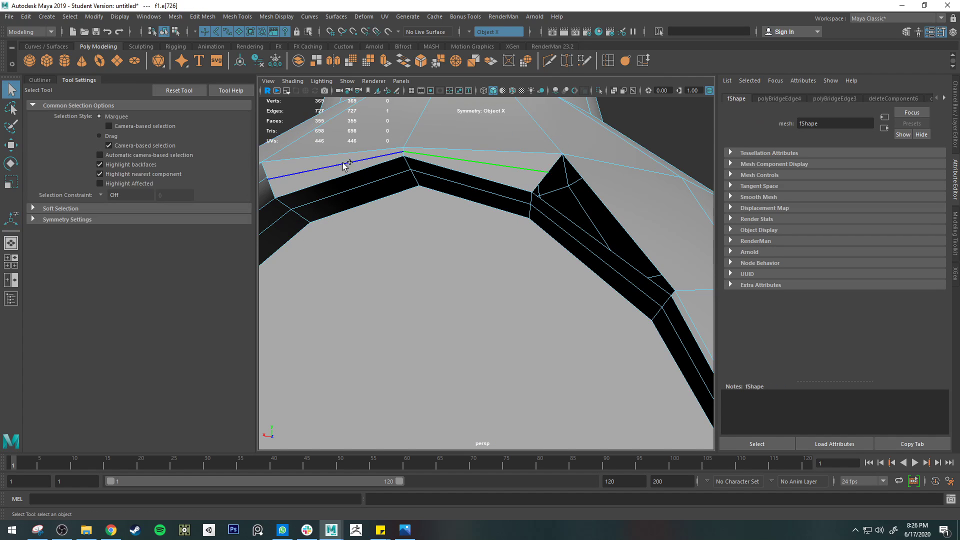
click(956, 232)
click(885, 244)
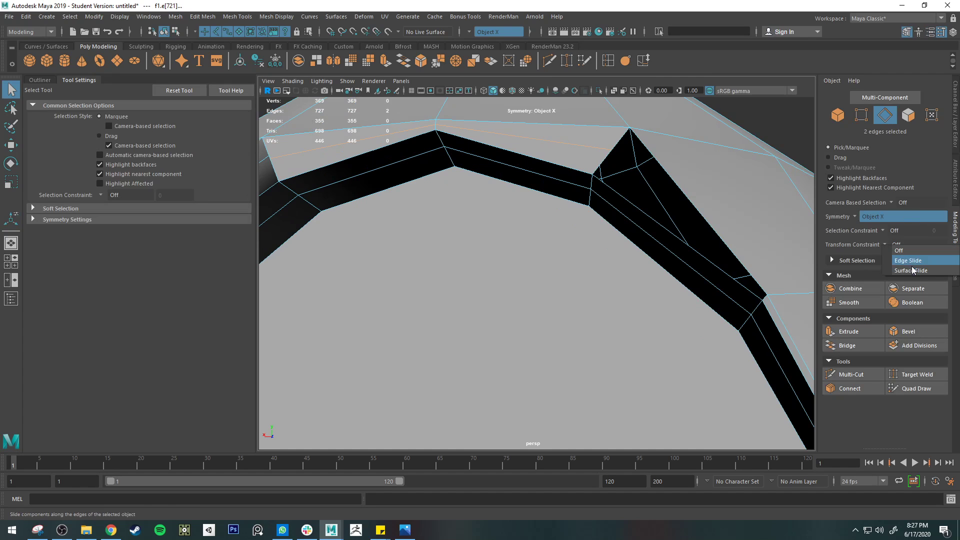
click(907, 261)
key(w)
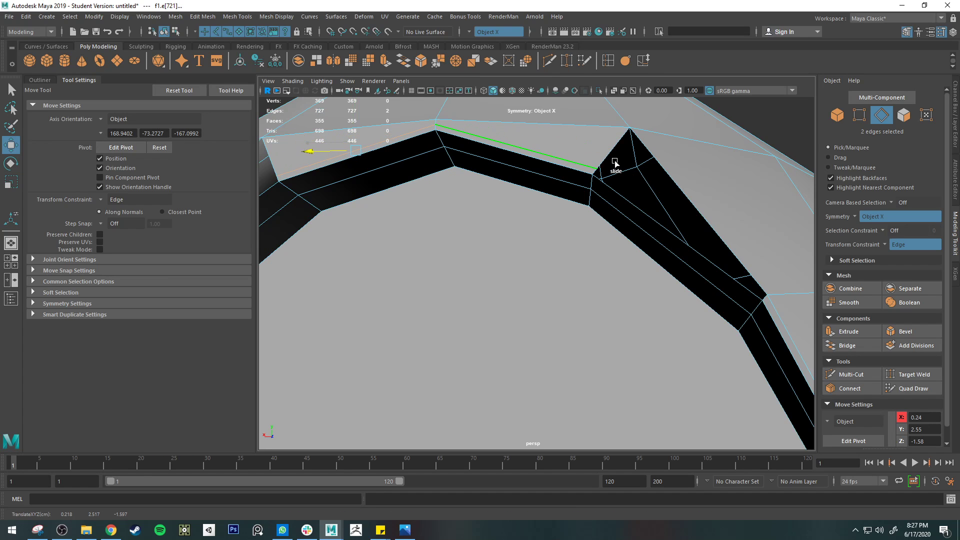
click(648, 208)
key(q)
Bridge the short end edges of the top rim strip to the side bevel's ends, rebuilding the upper-side strips
right_drag(758, 307, 762, 227)
click(599, 171)
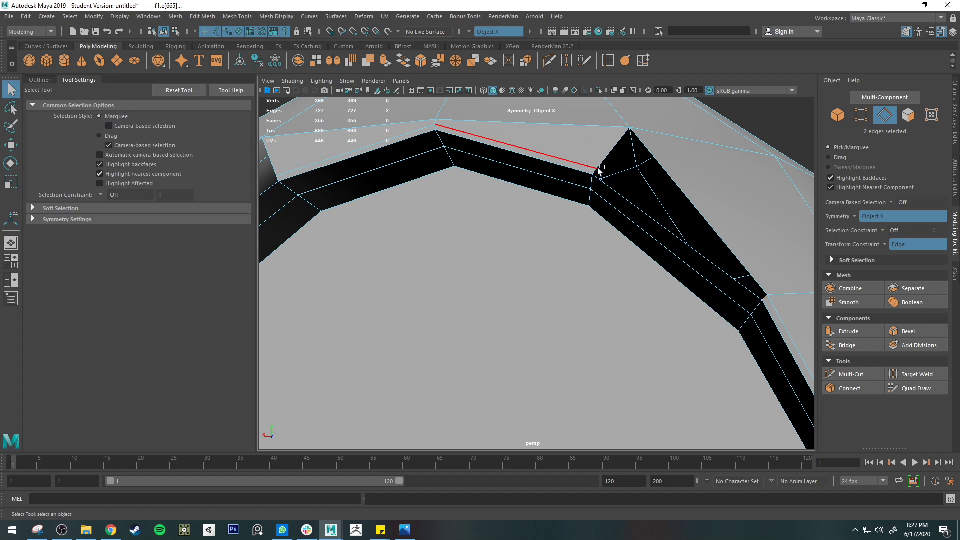
alt+drag(685, 181, 736, 109)
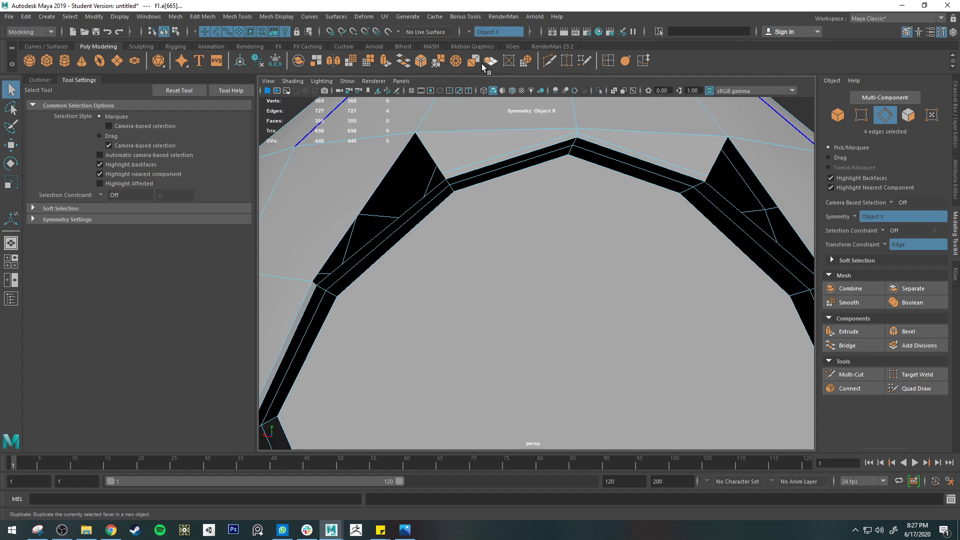
click(403, 61)
alt+drag(509, 200, 475, 173)
key(q)
Try to bridge the short upper edges of the triangular gaps to their long outer edges with symmetry on, and undo the bridge
alt+drag(771, 125, 623, 136)
click(584, 134)
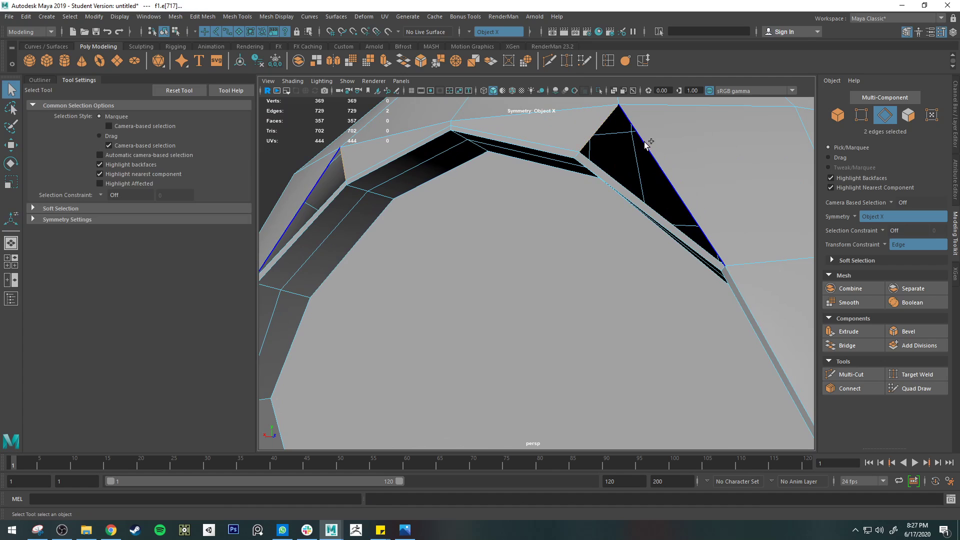
shift+click(646, 141)
click(410, 64)
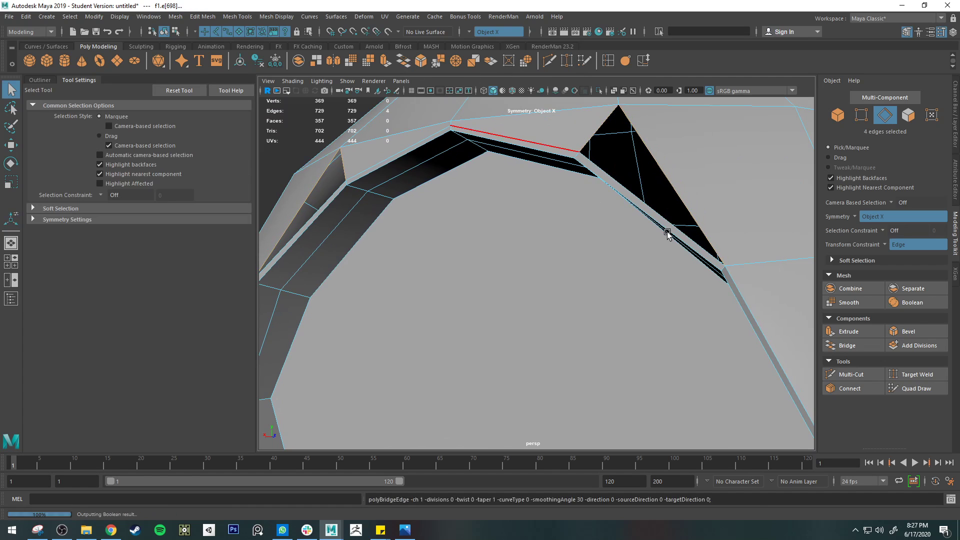
key(ctrl+z)
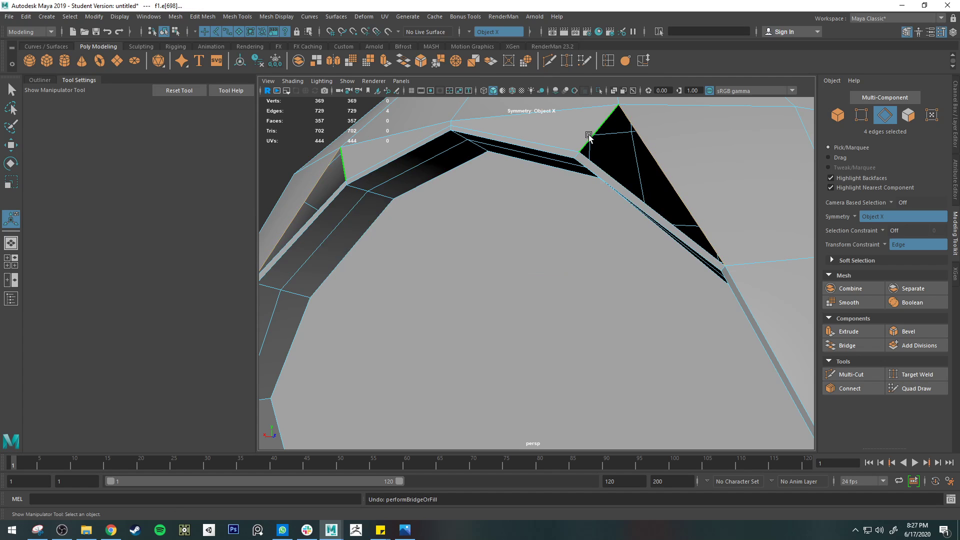
Turn symmetry off and close the triangular gap above the opening's right shoulder by bridging its three border edges
click(468, 33)
click(492, 38)
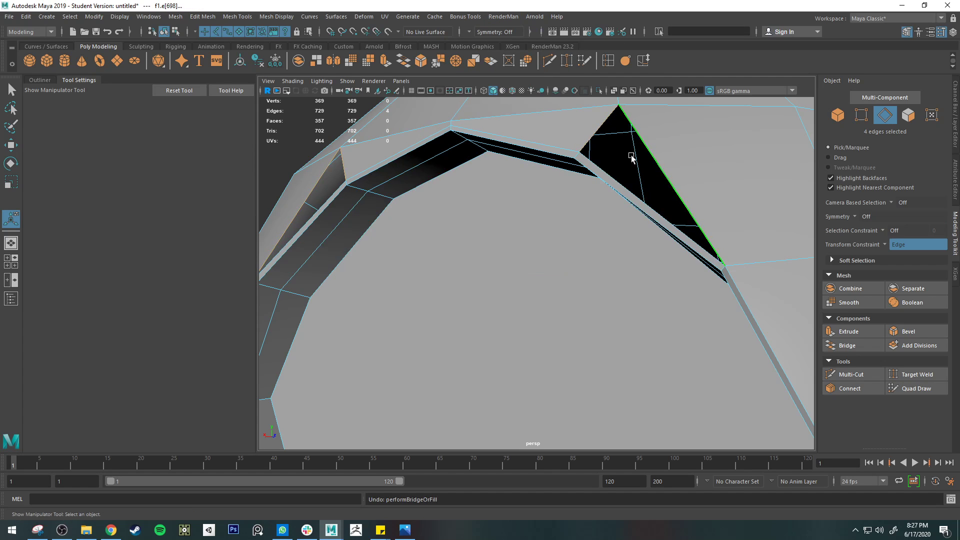
shift+click(535, 113)
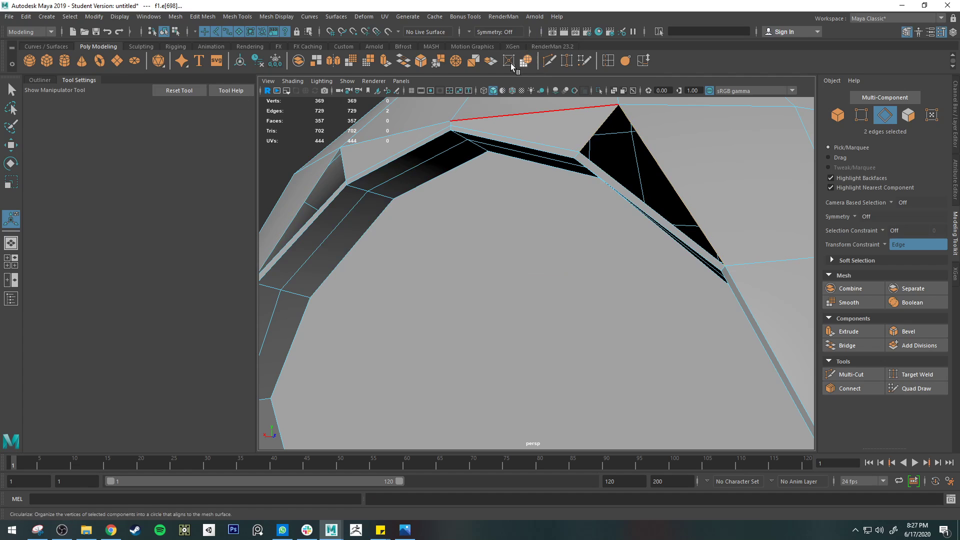
click(405, 63)
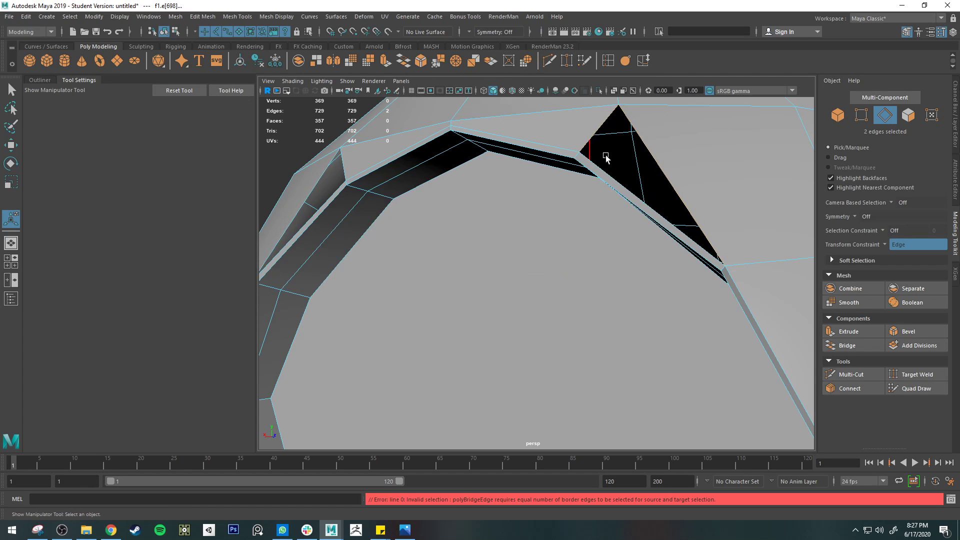
click(650, 152)
shift+click(650, 150)
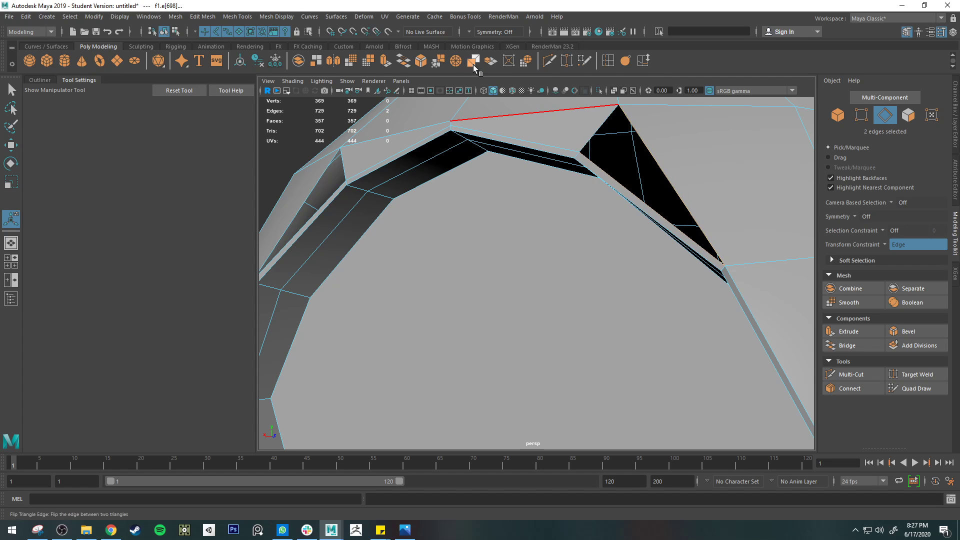
shift+click(596, 129)
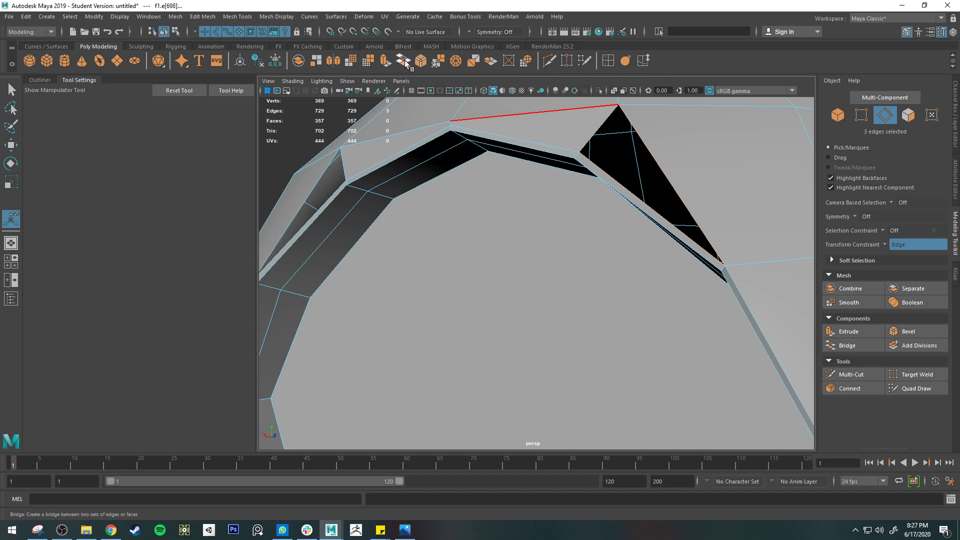
click(404, 61)
Switch to the smooth preview to check the patched rim corner, and delete the face capping the firebox opening
alt+drag(561, 185, 615, 190)
key(q)
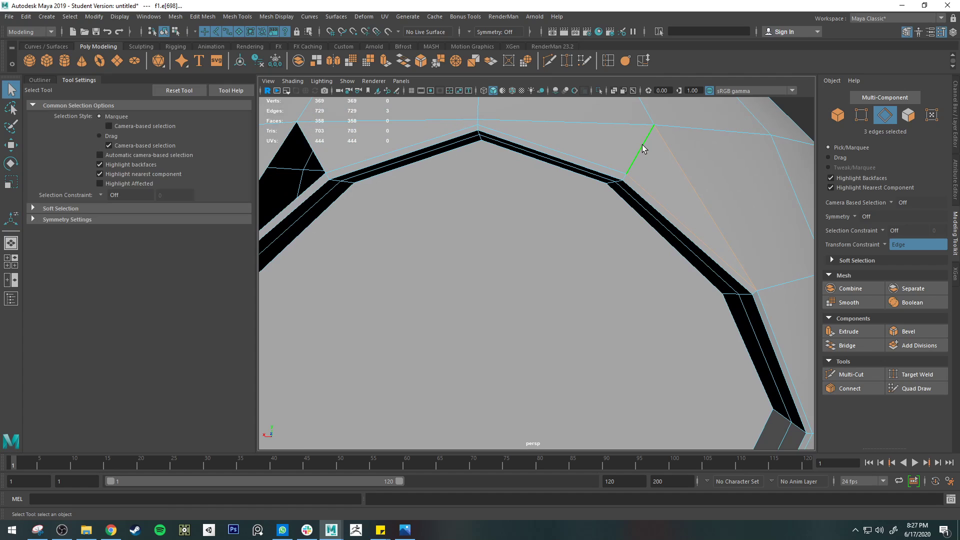
right_click(657, 146)
click(644, 154)
ctrl+click(644, 154)
key(3)
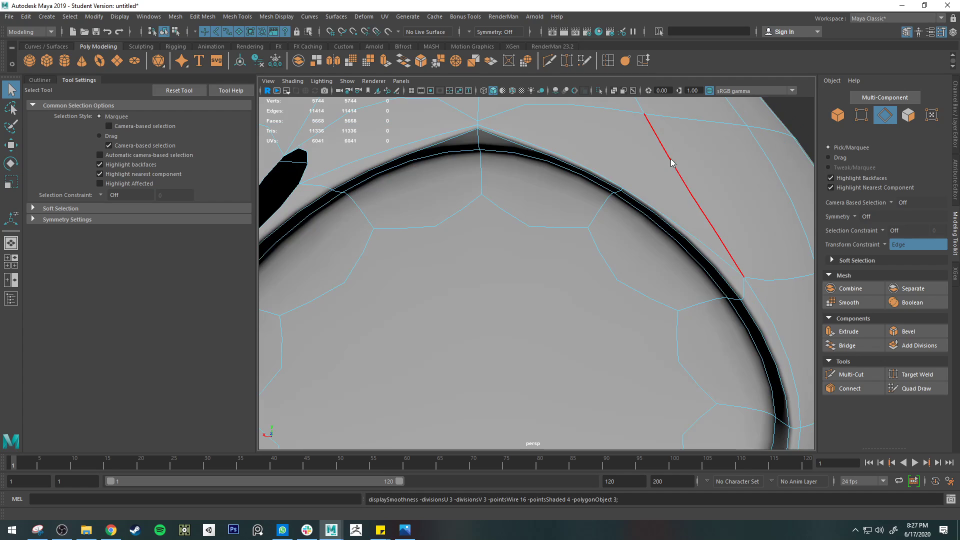
right_drag(671, 159, 695, 144)
scroll(647, 176, down, 5)
alt+drag(489, 270, 484, 255)
right_drag(514, 216, 513, 233)
scroll(497, 219, down, 4)
scroll(491, 215, up, 2)
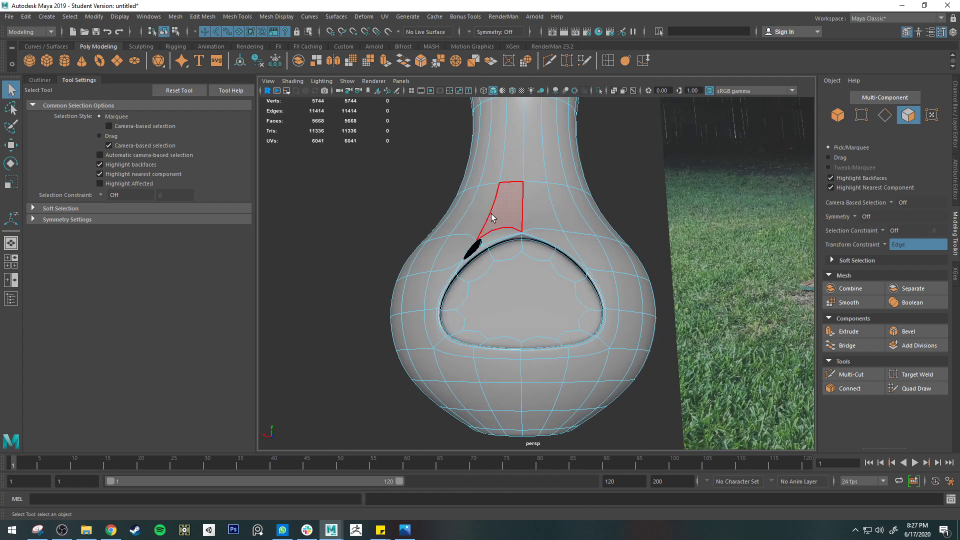
click(496, 284)
key(Delete)
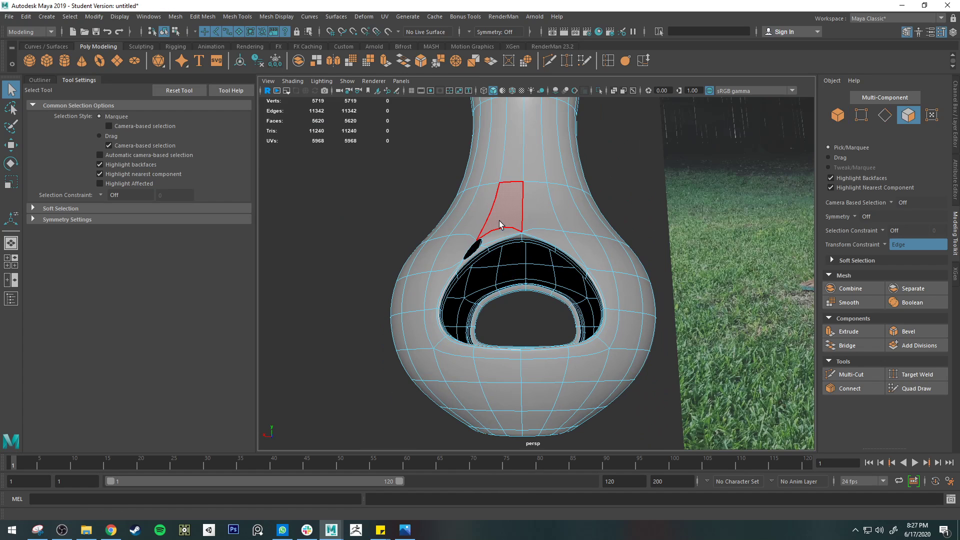
Try to delete the outer and inner face columns just left of the chiminea's center line
click(504, 238)
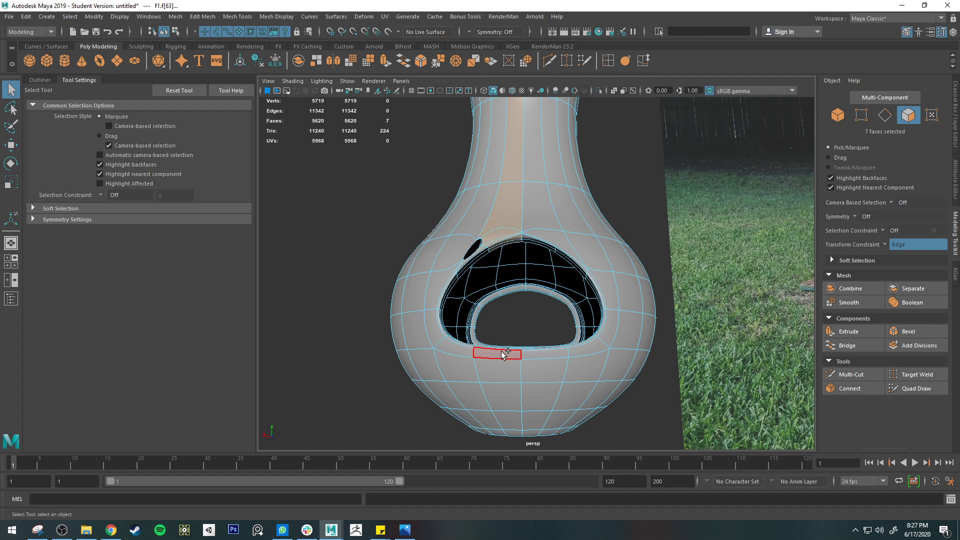
shift+double_click(502, 371)
alt+drag(558, 331, 569, 344)
key(Delete)
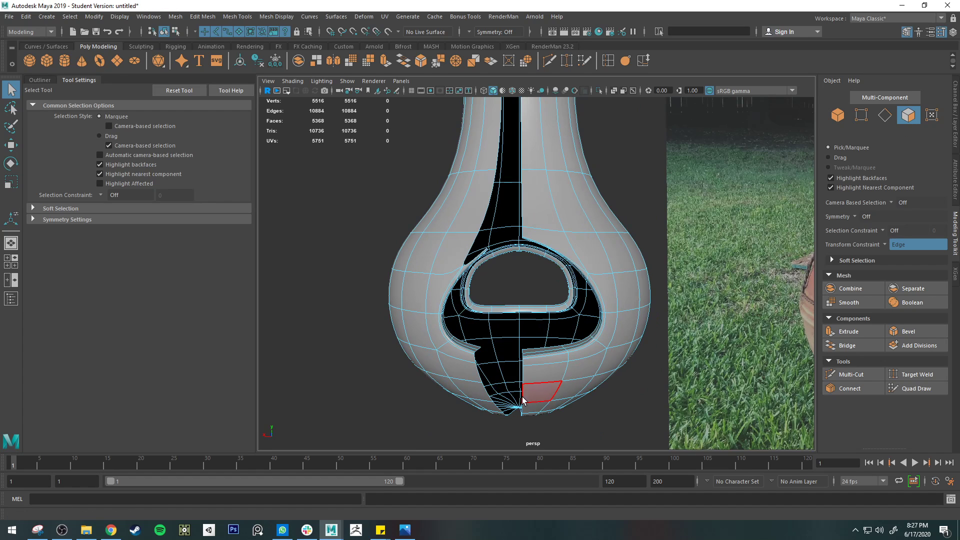
click(503, 252)
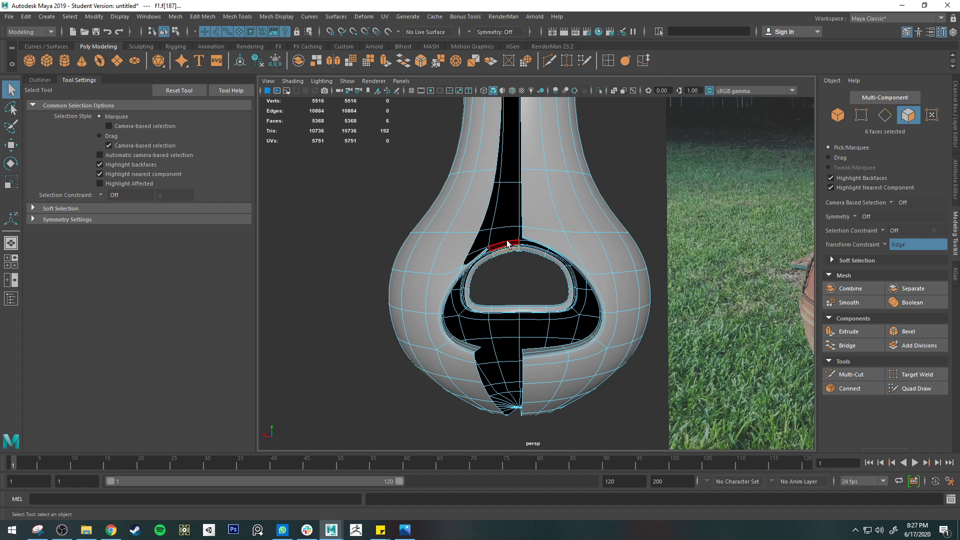
shift+double_click(508, 220)
key(Delete)
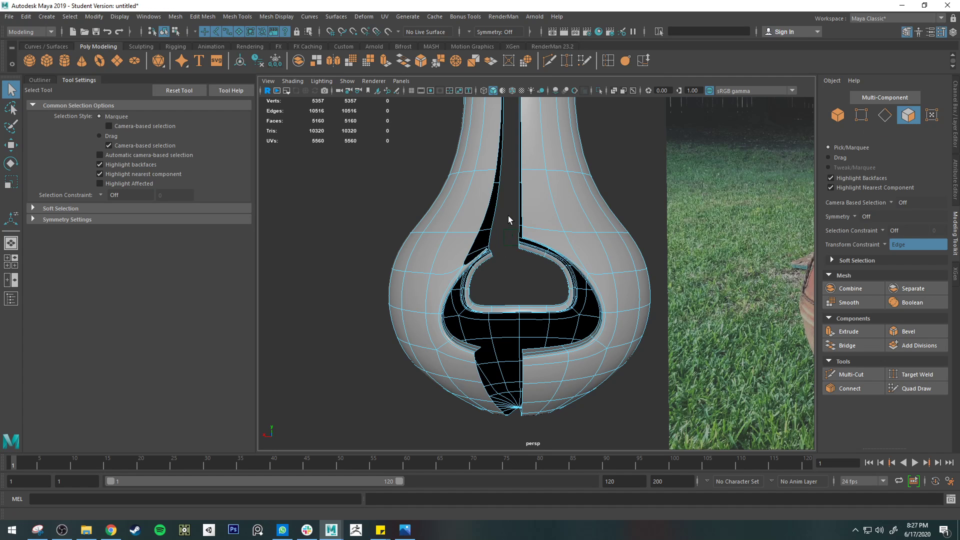
Try to delete the bottom faces left of the center line and the rest of the left half's shell
alt+drag(508, 215, 489, 252)
drag(509, 356, 512, 359)
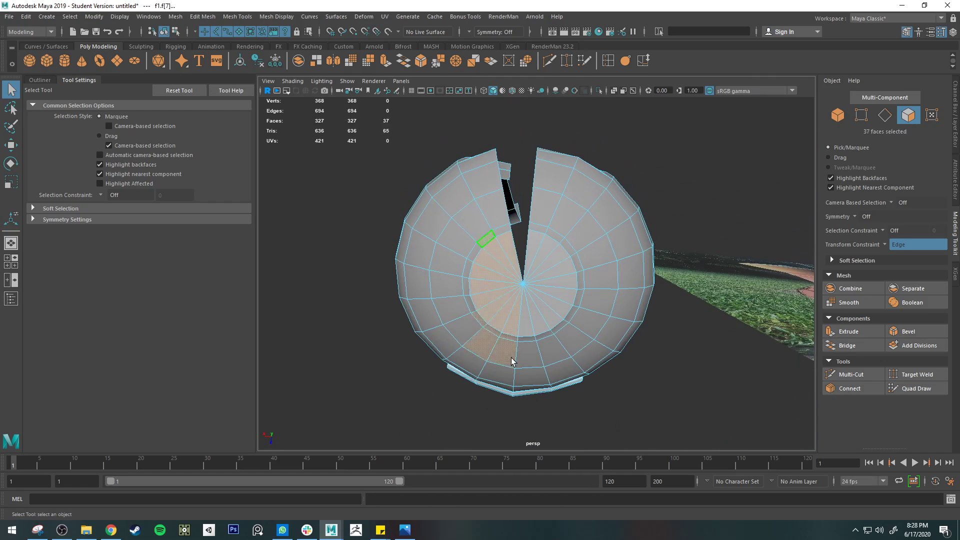
key(Delete)
click(504, 379)
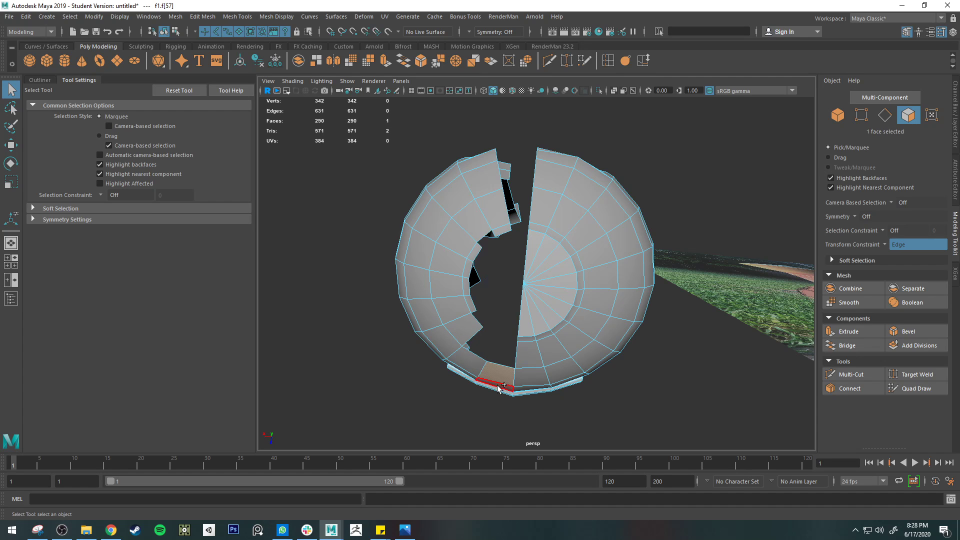
key(Delete)
alt+drag(495, 392, 469, 352)
double_click(445, 233)
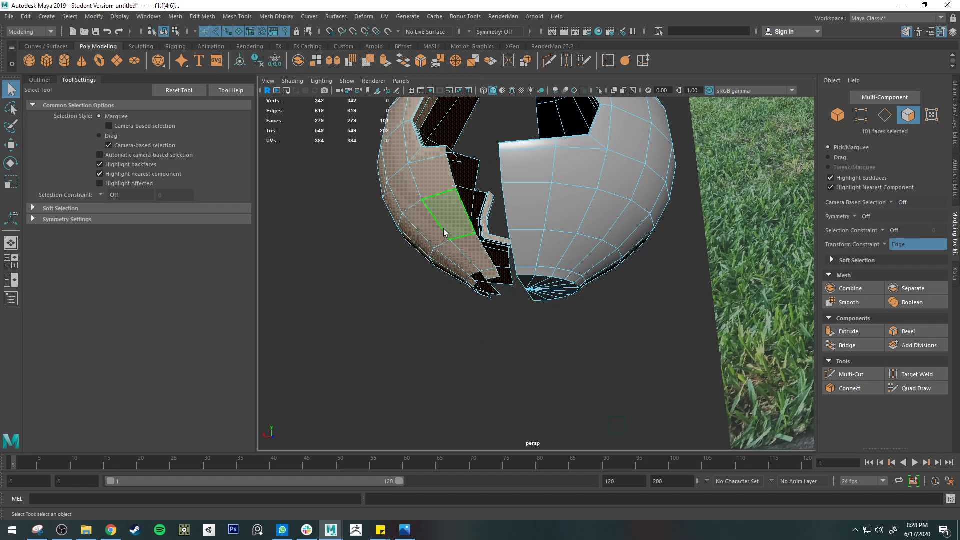
key(Delete)
alt+drag(443, 229, 503, 340)
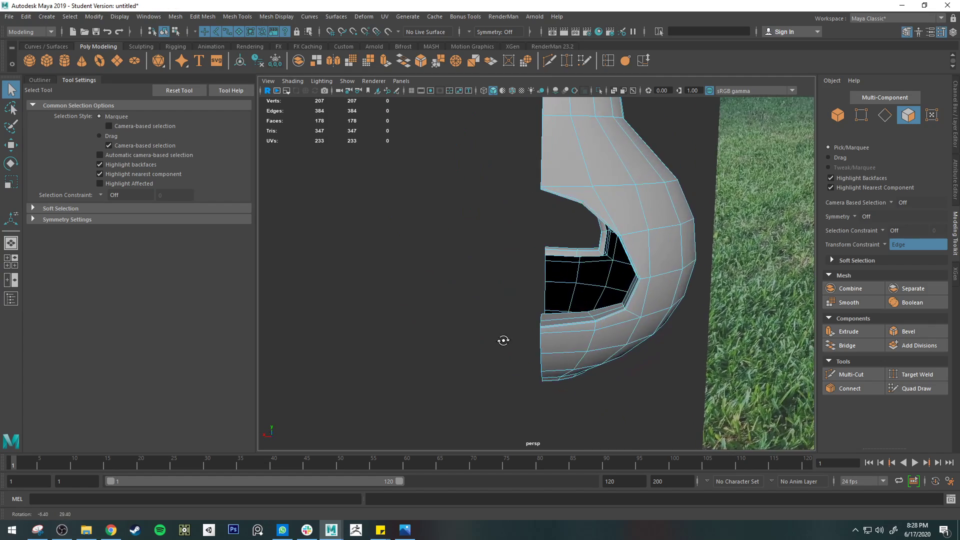
Undo the face deletions on the chiminea's left half
key(ctrl+z)
key(ctrl+z)
key(ctrl+z)
key(ctrl+z)
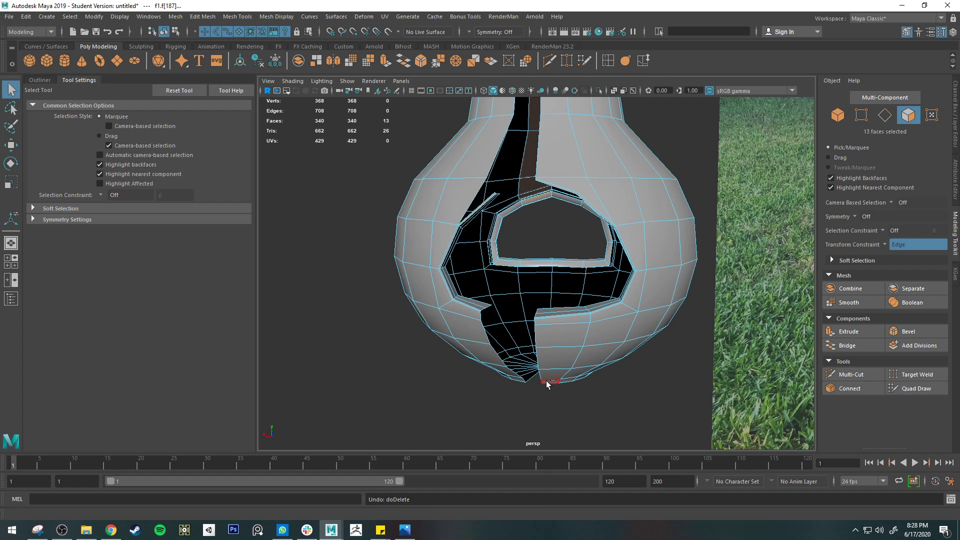
key(ctrl+z)
key(ctrl+z)
key(ctrl+z)
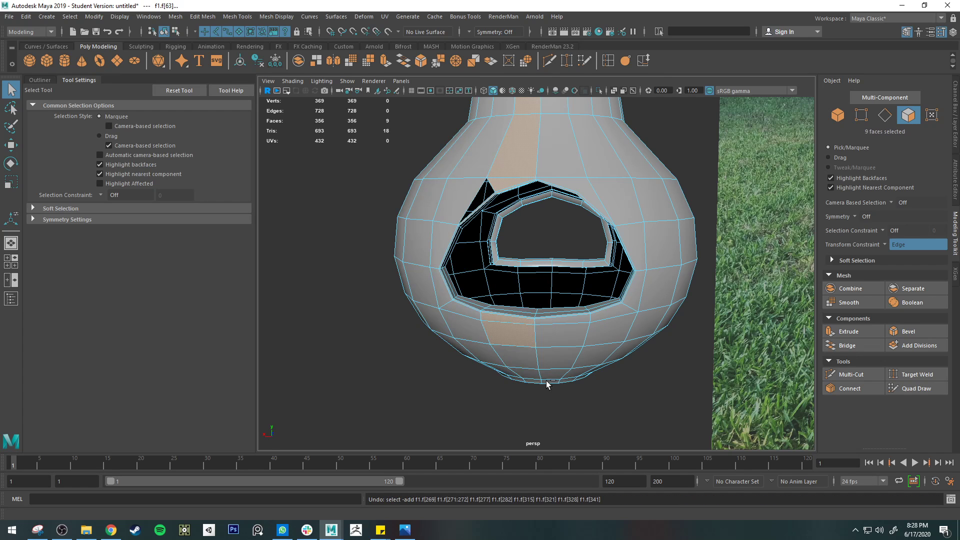
Select the vertical center-line edges on the chiminea's front, below and above the opening, including the short edges across the upper rim
right_drag(527, 339, 528, 225)
double_click(535, 344)
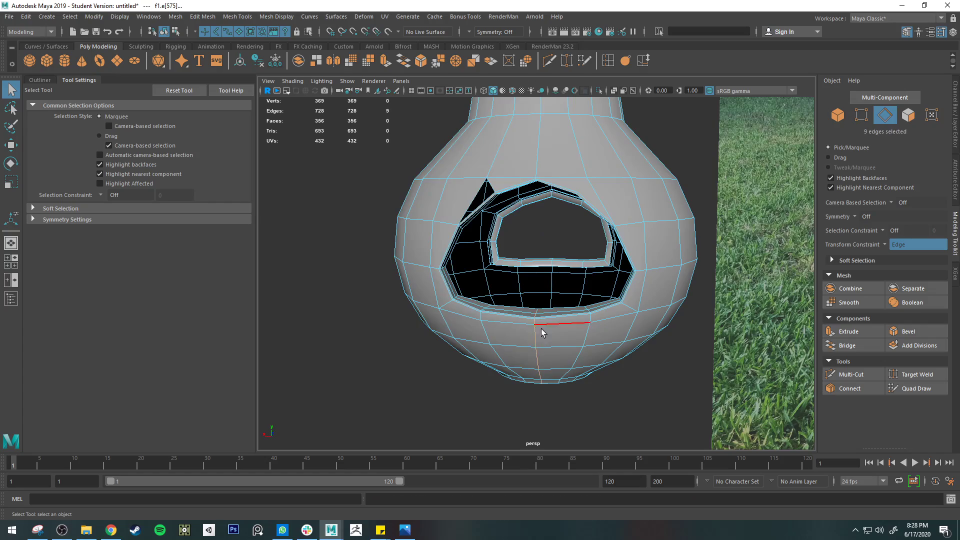
alt+drag(541, 330, 544, 260)
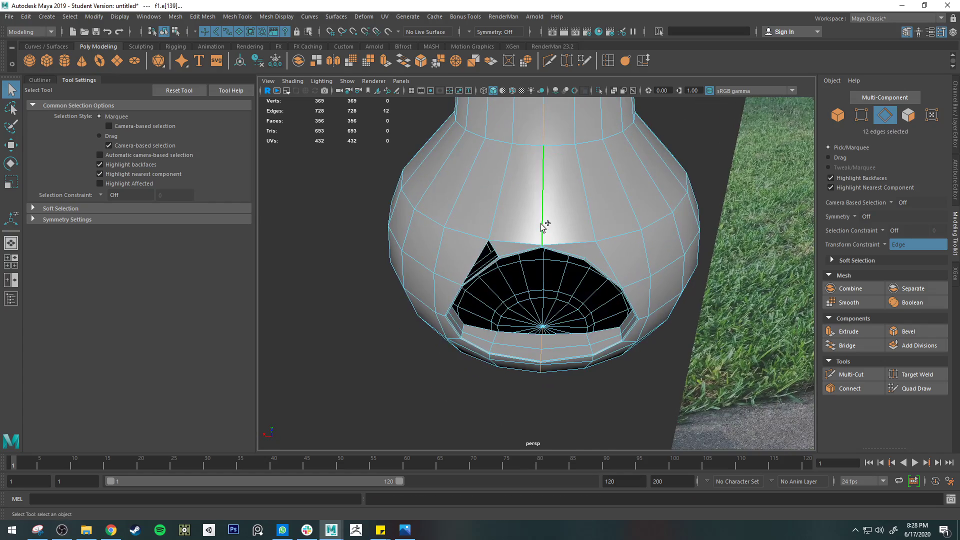
alt+drag(541, 223, 549, 282)
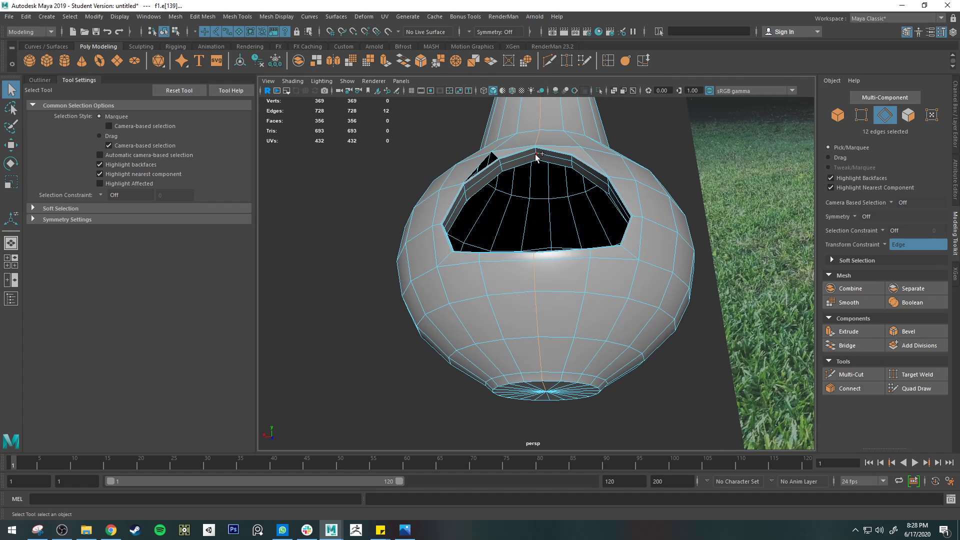
scroll(537, 145, up, 5)
alt+middle_drag(561, 100, 555, 332)
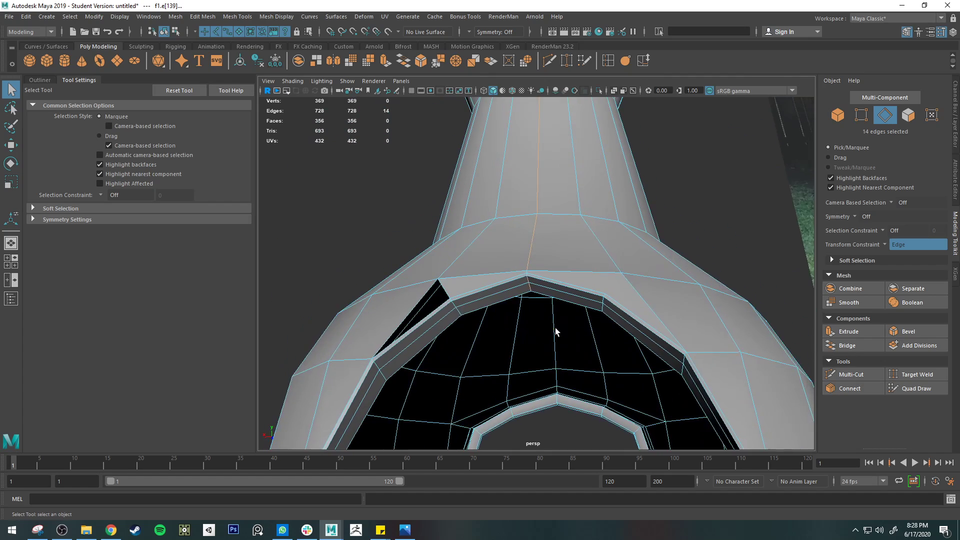
scroll(528, 283, up, 8)
shift+click(469, 282)
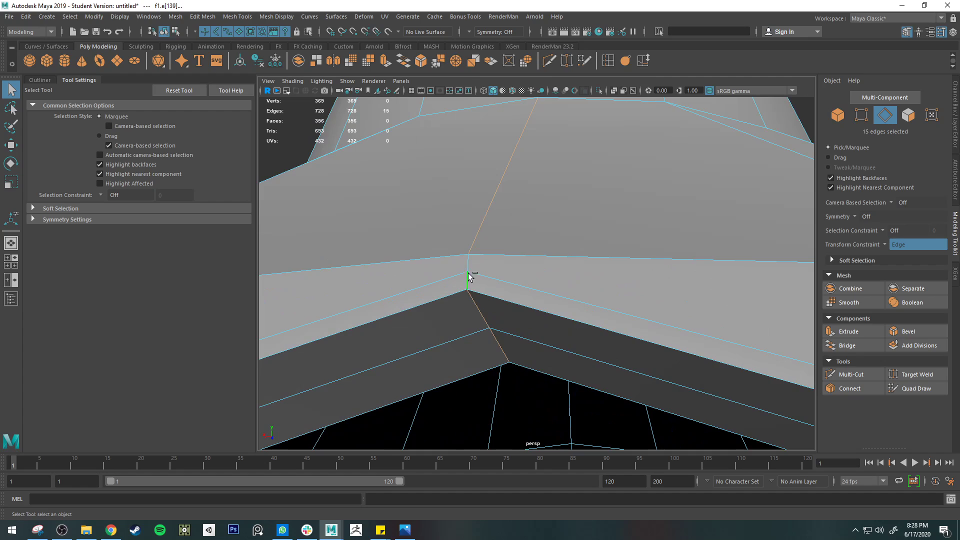
shift+click(470, 266)
Add the remaining center-line edges around the body to the selection and detach the mesh along the complete loop
scroll(521, 290, down, 10)
alt+drag(595, 298, 573, 264)
shift+double_click(556, 297)
alt+drag(556, 297, 536, 47)
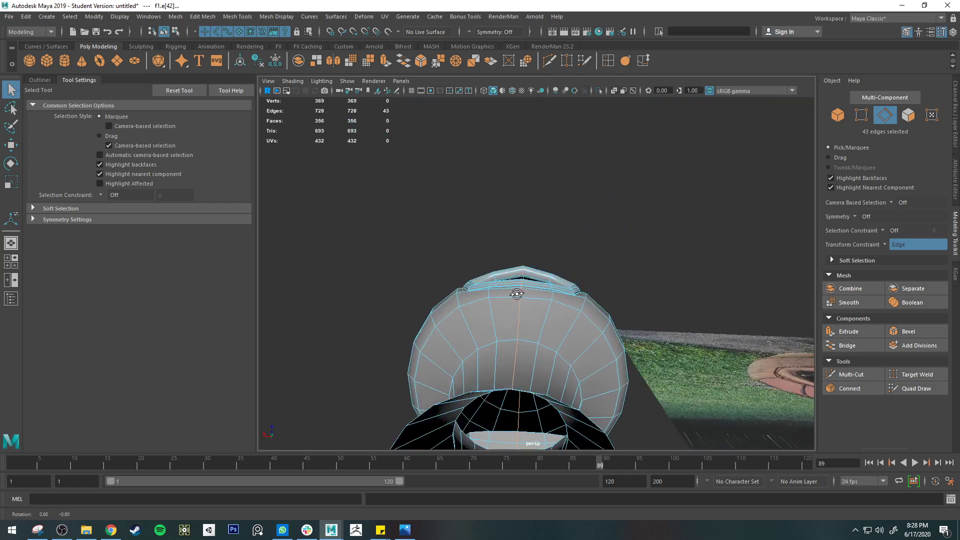
alt+drag(516, 293, 548, 239)
scroll(549, 242, down, 4)
alt+middle_drag(557, 266, 510, 234)
scroll(500, 231, up, 8)
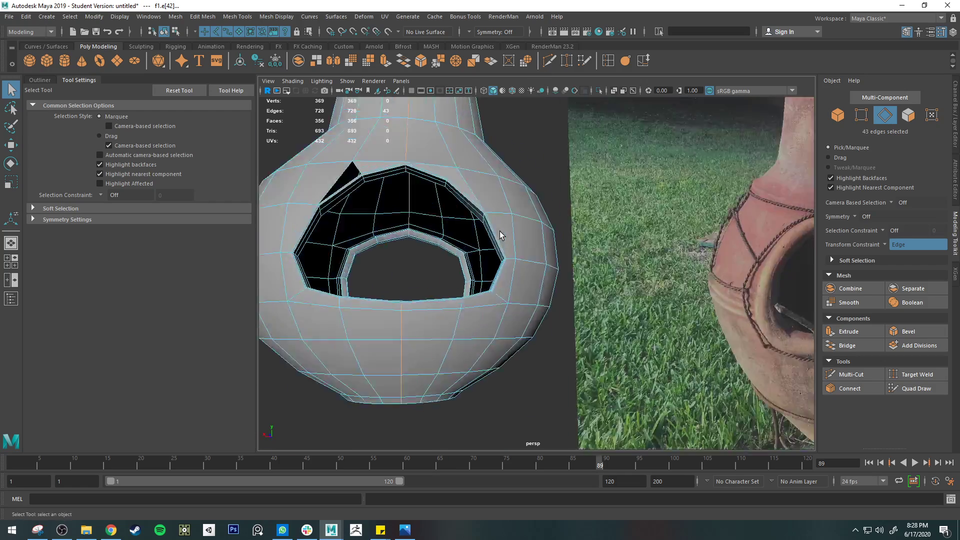
scroll(487, 210, down, 3)
shift+right_drag(438, 176, 433, 326)
alt+drag(432, 326, 477, 227)
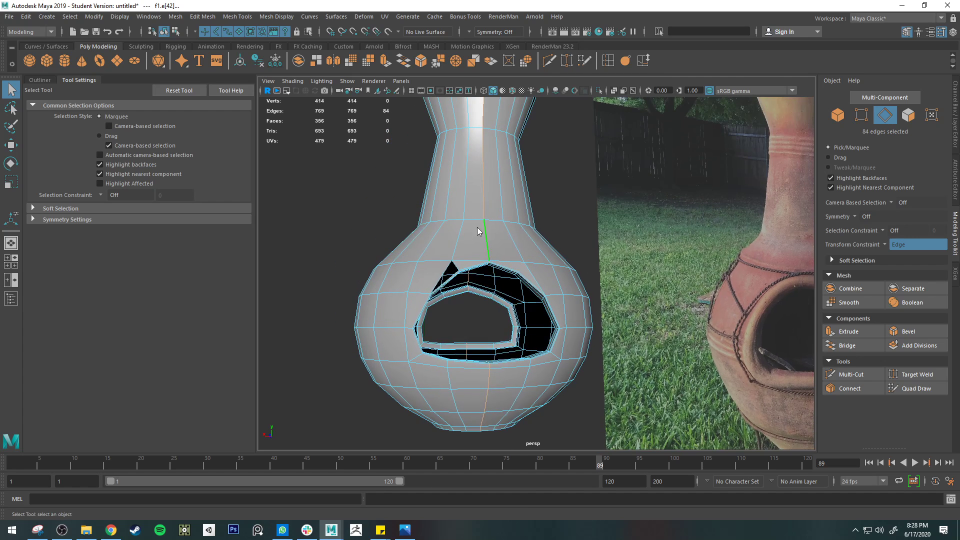
Select the detached left half's faces, delete them, and return to object selection
right_drag(477, 228, 478, 253)
double_click(463, 243)
alt+drag(478, 245, 466, 255)
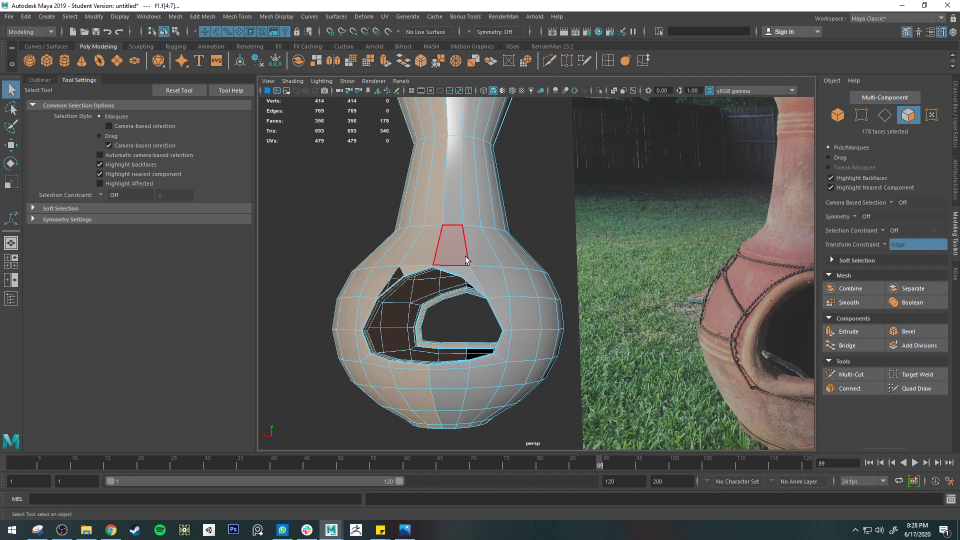
key(Delete)
right_drag(458, 244, 400, 260)
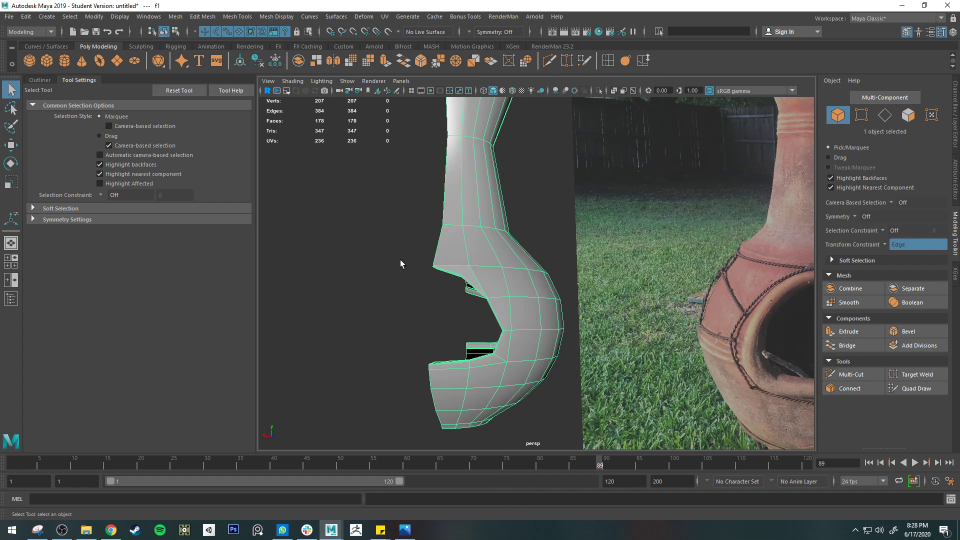
Preview the remaining half smoothed and examine the upper rim and surrounding faces of the firebox opening up close
key(f)
key(1)
scroll(412, 261, up, 5)
key(3)
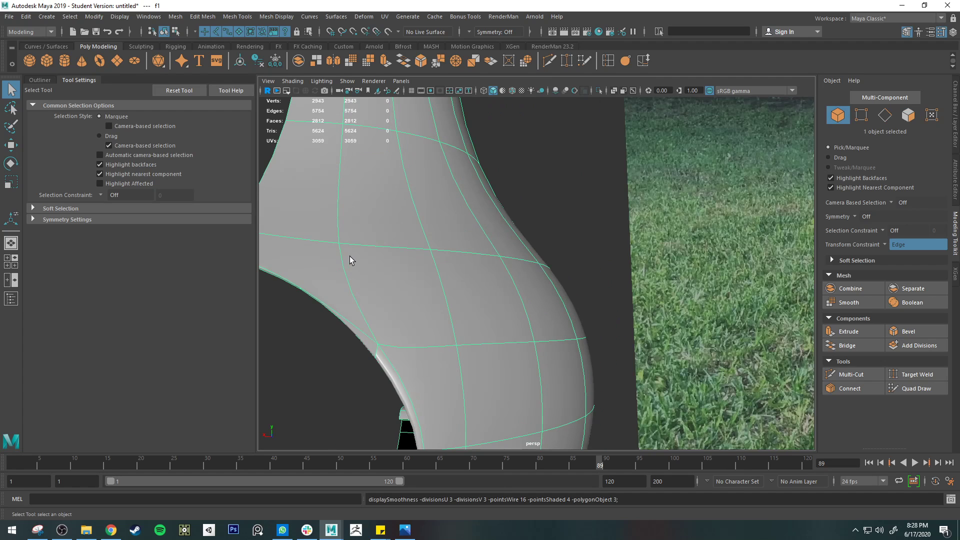
alt+middle_drag(349, 256, 503, 269)
scroll(559, 260, up, 2)
scroll(611, 260, up, 2)
alt+drag(610, 259, 605, 241)
right_drag(605, 241, 601, 266)
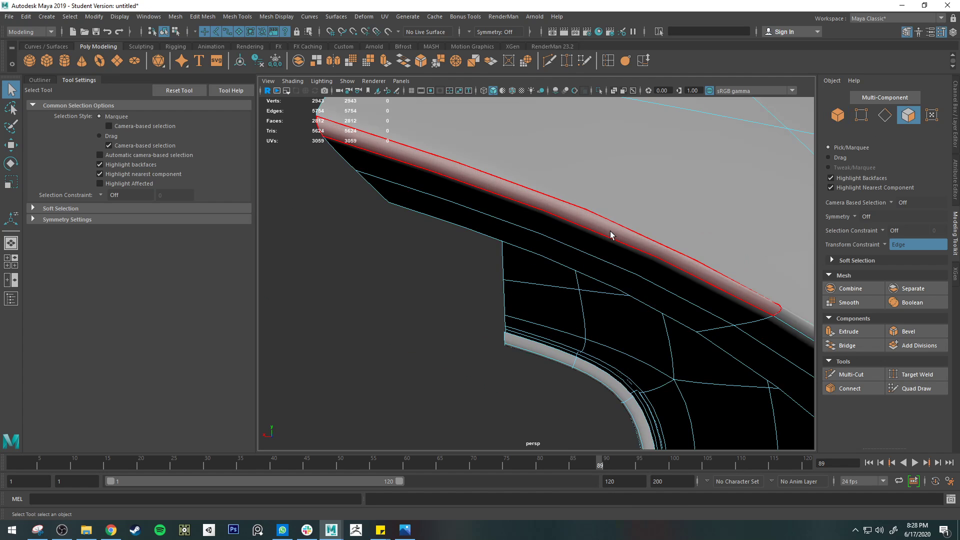
click(652, 275)
alt+drag(653, 275, 633, 294)
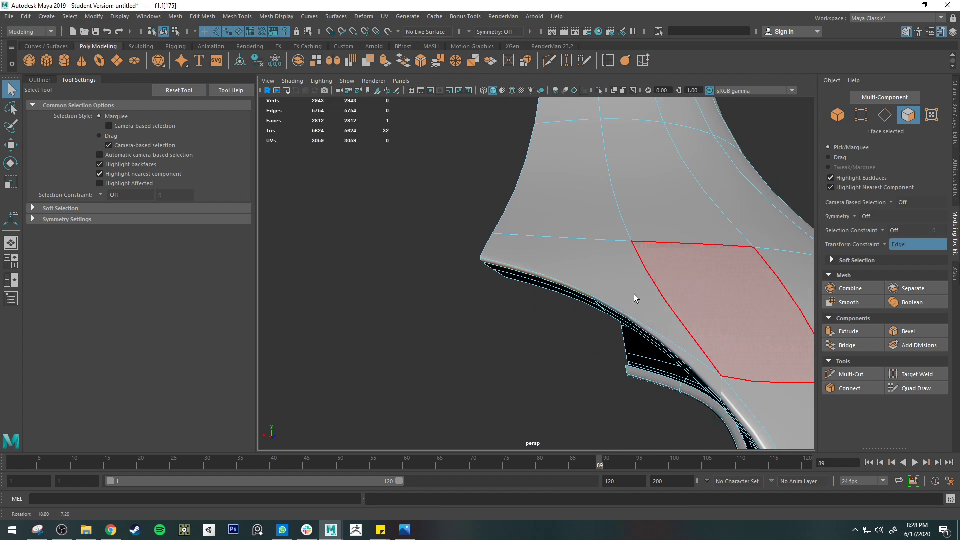
Cut a new edge from the upper rim's corner vertex to the body vertex above it, and check the cut in smooth preview
key(1)
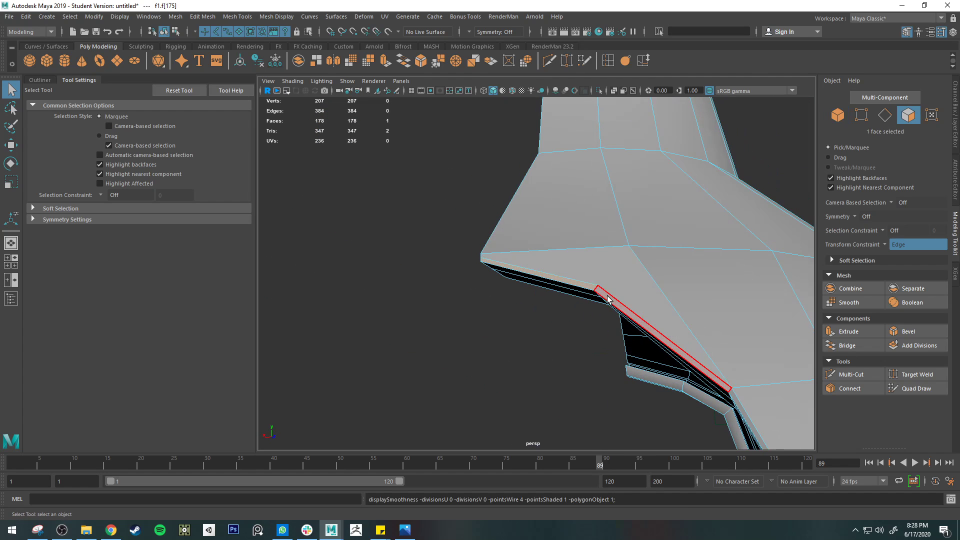
click(606, 62)
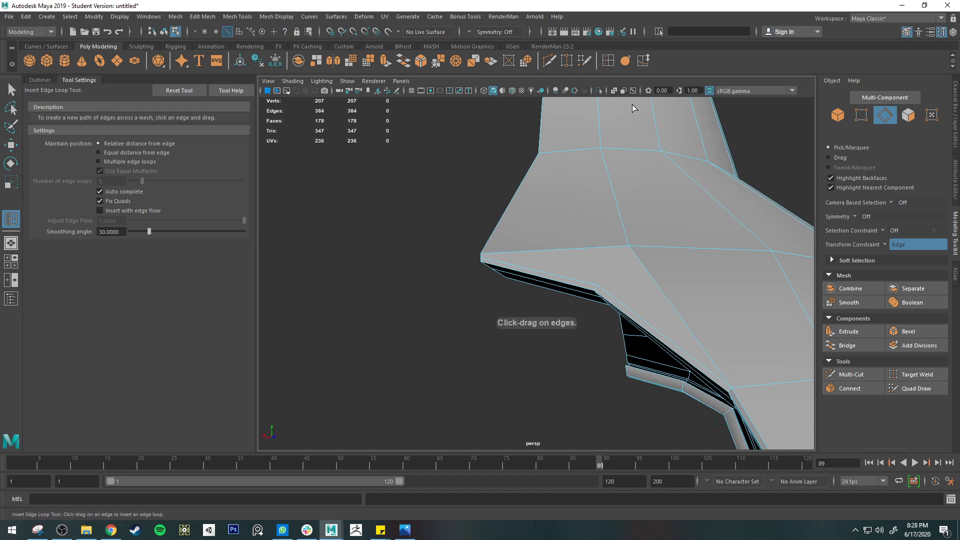
click(549, 61)
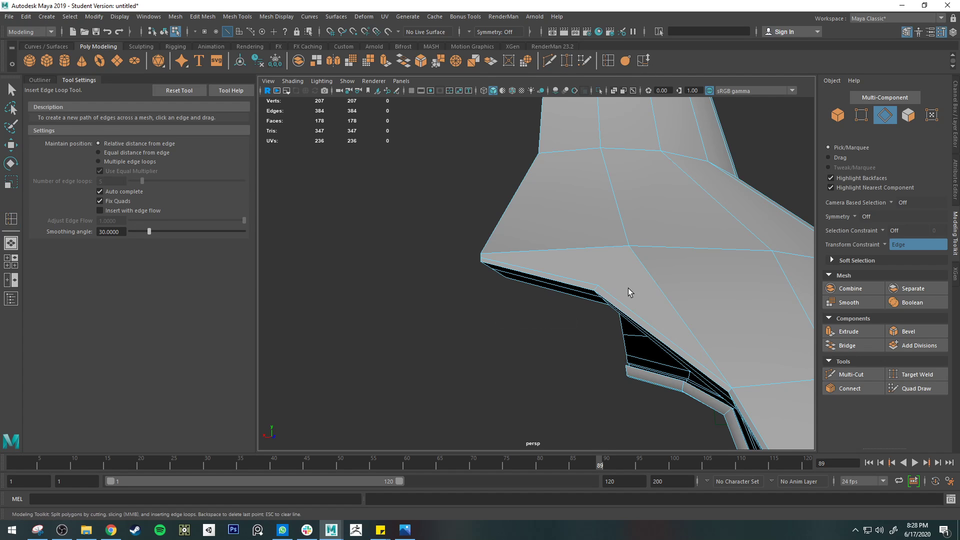
click(628, 247)
key(Return)
key(3)
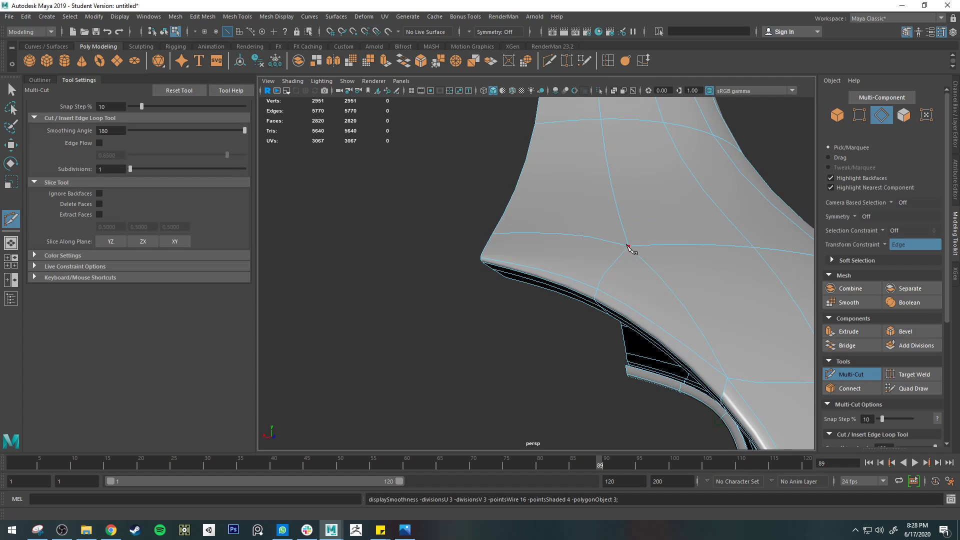
click(629, 246)
key(1)
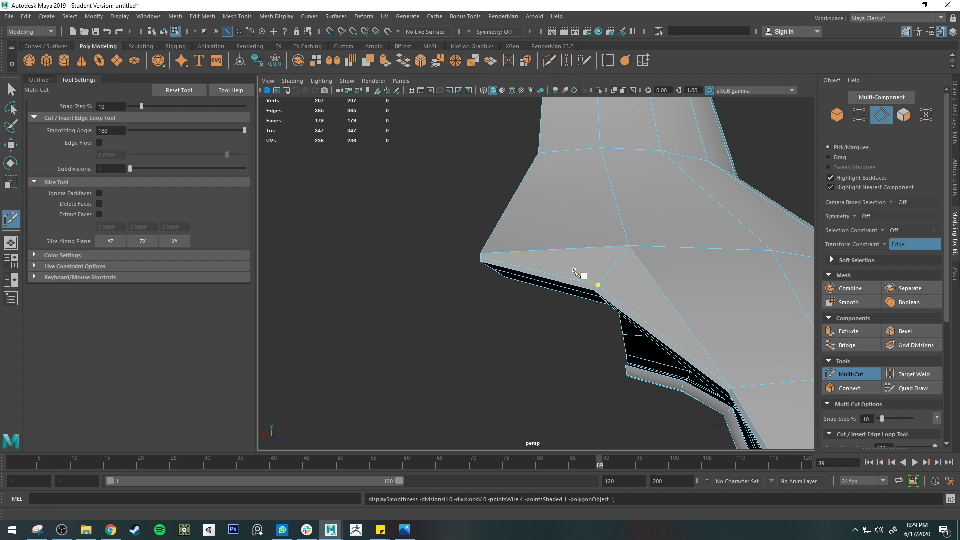
Examine the unsmoothed faces and edge flow around the new cut and along the firebox opening's upper rim
alt+drag(583, 274, 619, 281)
alt+middle_drag(619, 282, 602, 253)
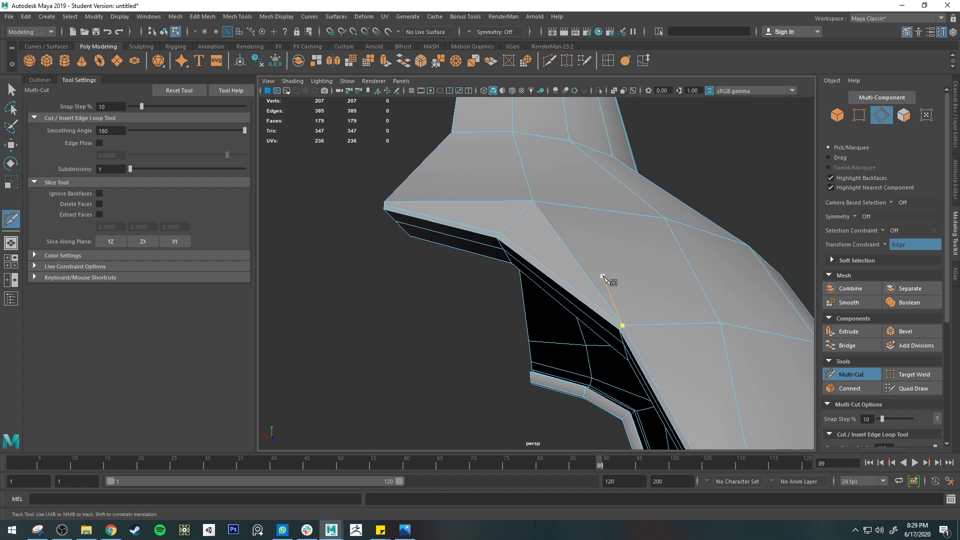
click(501, 234)
alt+middle_drag(640, 320, 612, 284)
alt+drag(611, 284, 574, 276)
alt+right_drag(575, 276, 560, 269)
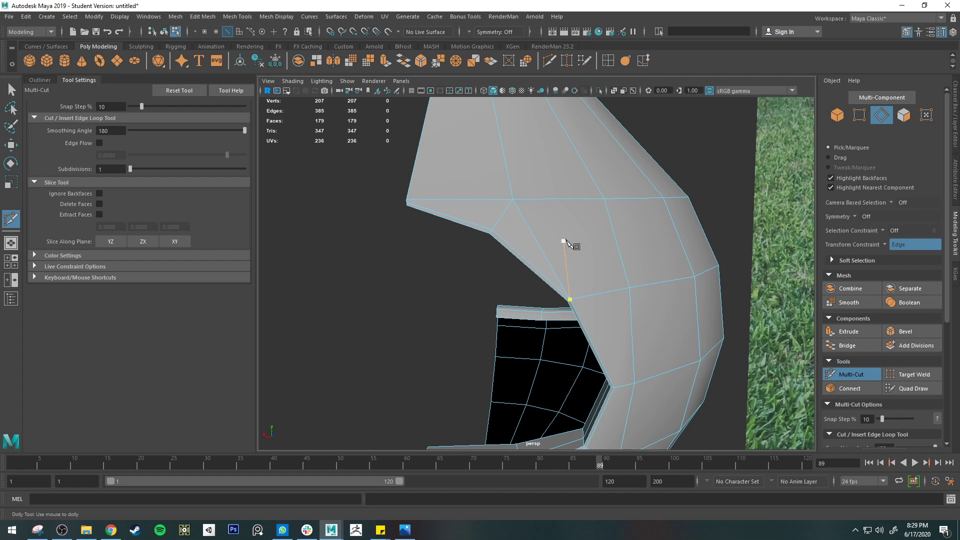
Examine the firebox opening's upper rim and inner lip up close, comparing the unsmoothed faces with the smooth preview
alt+drag(621, 233, 585, 238)
scroll(539, 243, up, 2)
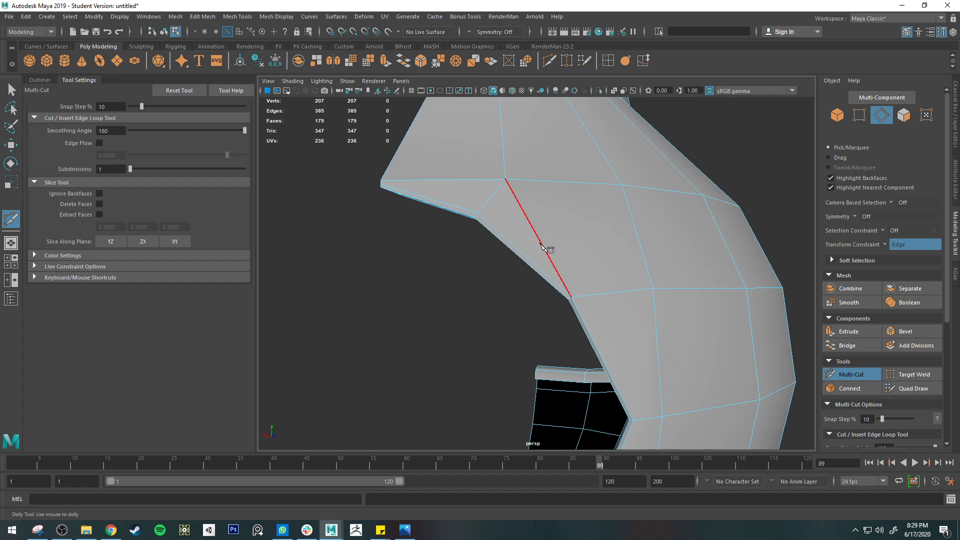
alt+middle_drag(537, 249, 598, 240)
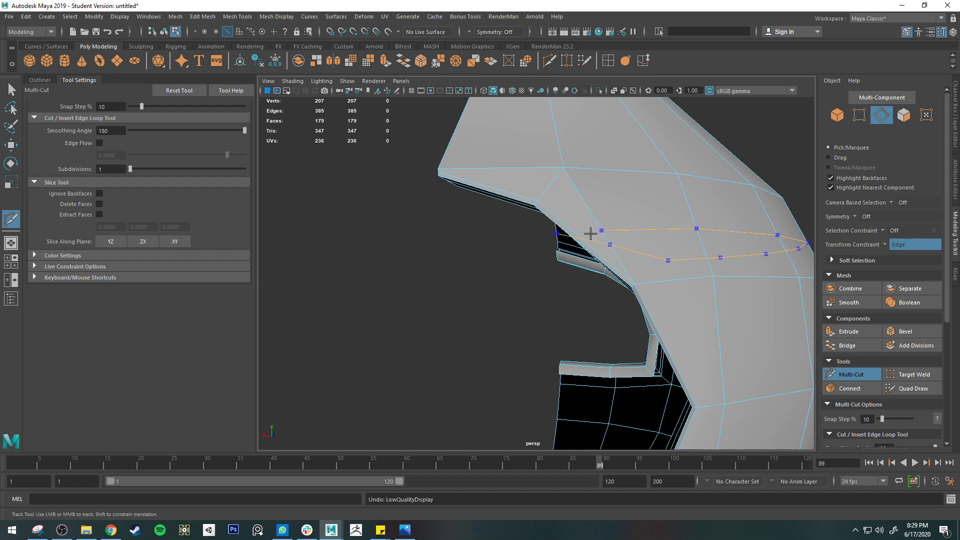
alt+drag(590, 233, 575, 187)
key(3)
scroll(450, 183, up, 2)
alt+middle_drag(448, 181, 499, 253)
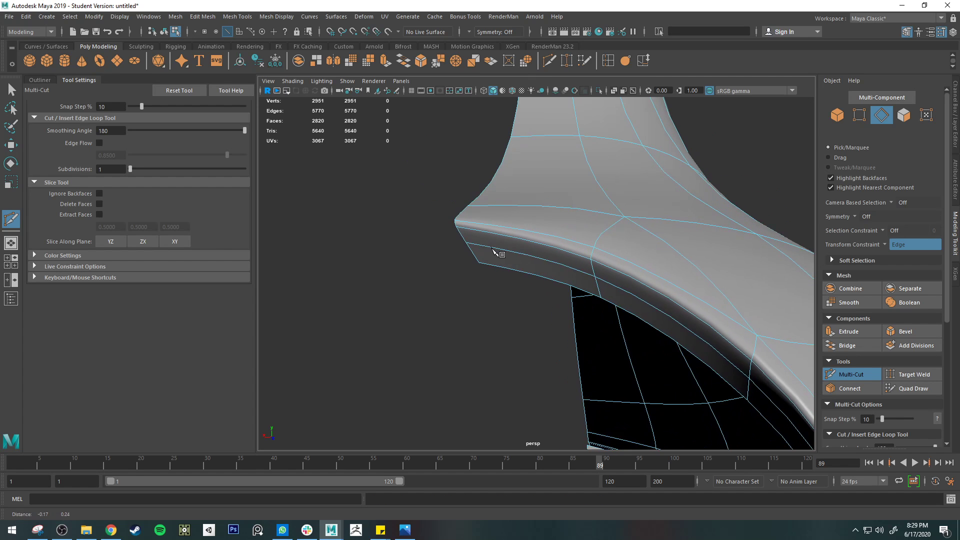
scroll(500, 253, up, 2)
key(1)
right_drag(425, 194, 390, 194)
key(q)
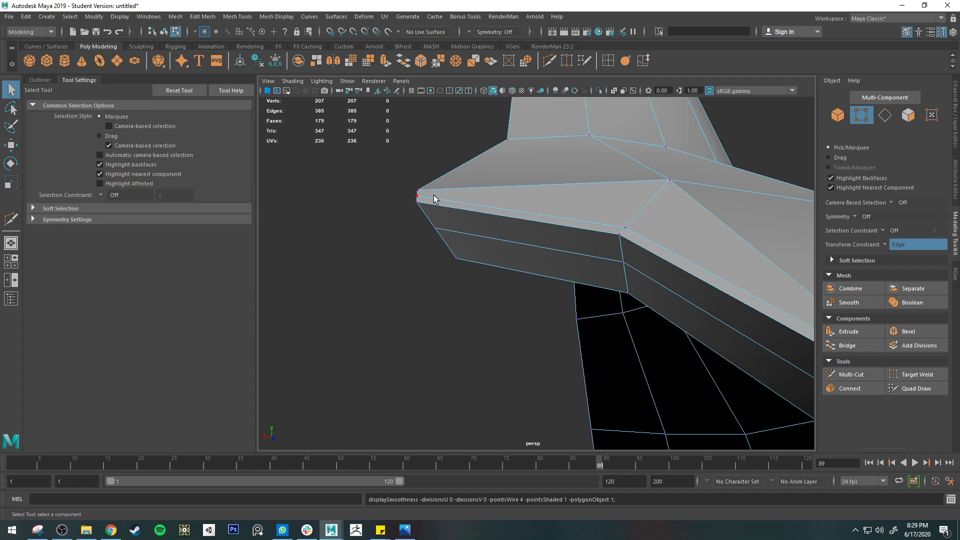
key(3)
alt+drag(522, 262, 568, 284)
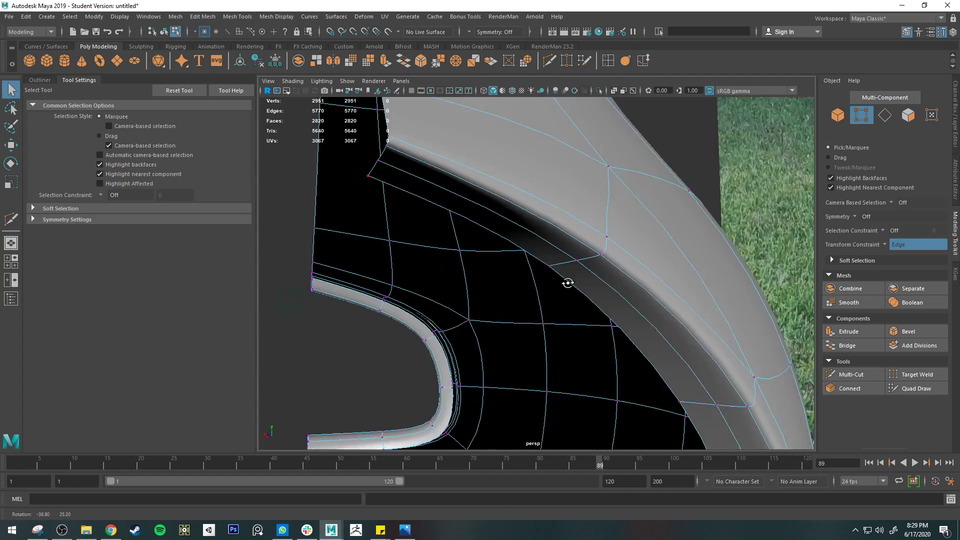
scroll(565, 278, down, 4)
Mirror the unsmoothed half body across the world X axis with merged borders and preview the whole chiminea smoothed
key(1)
alt+drag(607, 311, 570, 273)
right_drag(583, 235, 594, 230)
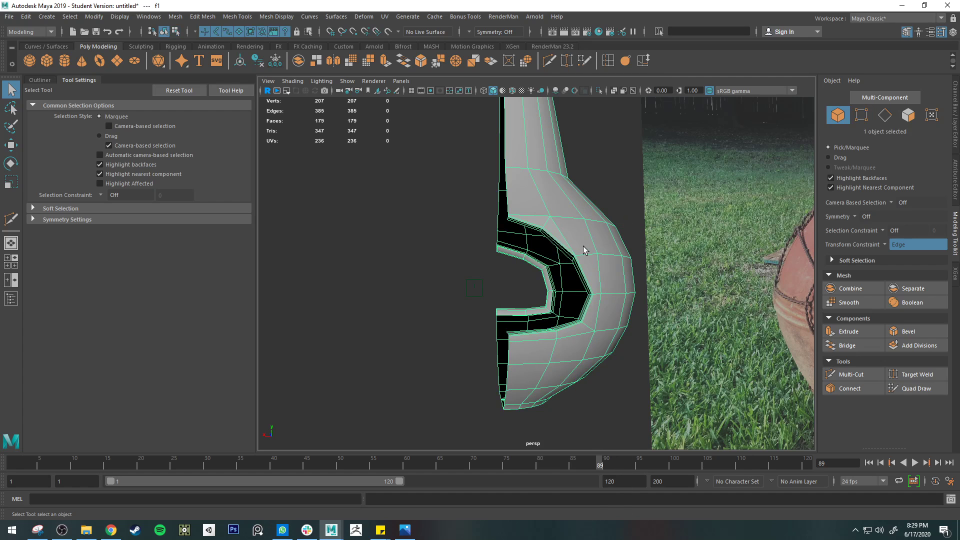
click(334, 58)
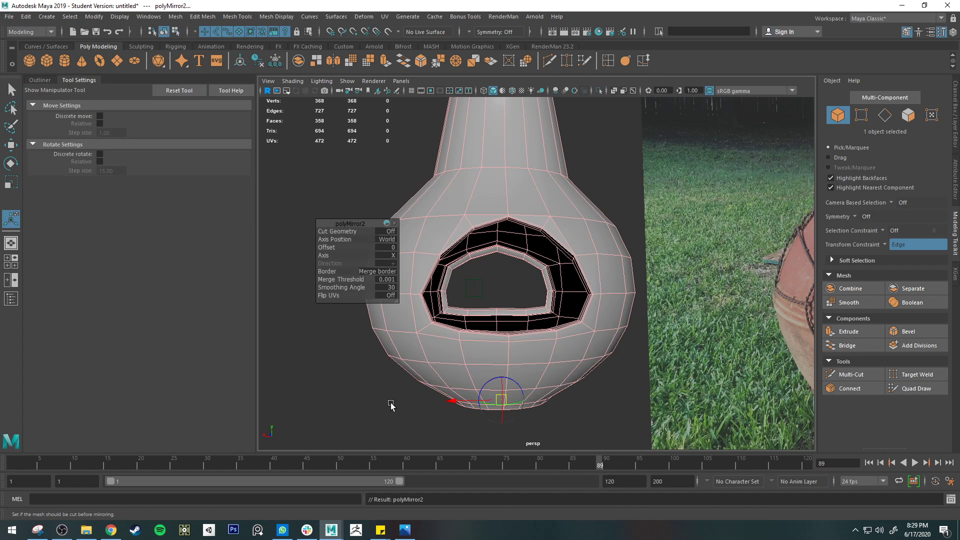
key(3)
key(q)
Examine the mirrored body's smoothed surface and edge flow around the firebox opening from several angles
right_drag(621, 254, 674, 239)
alt+drag(604, 361, 597, 304)
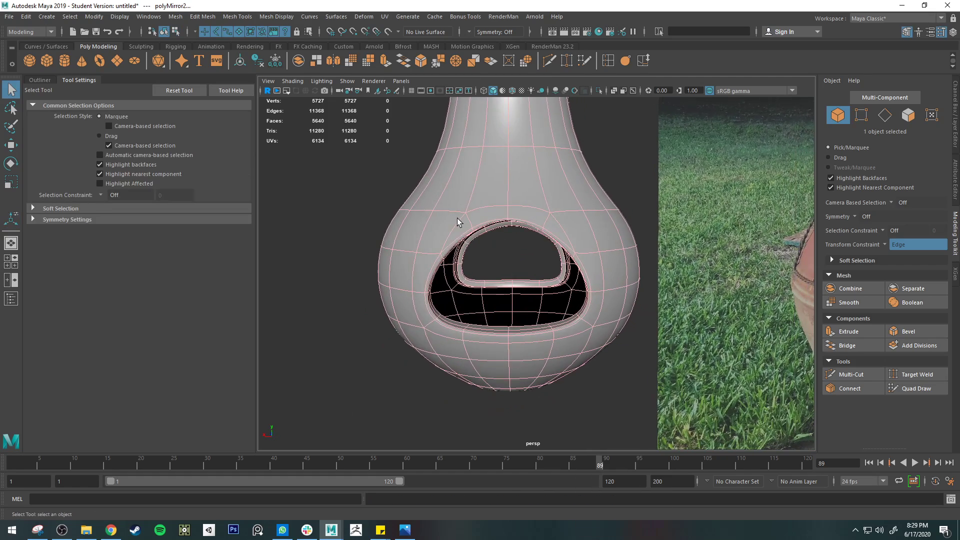
alt+right_drag(500, 225, 529, 232)
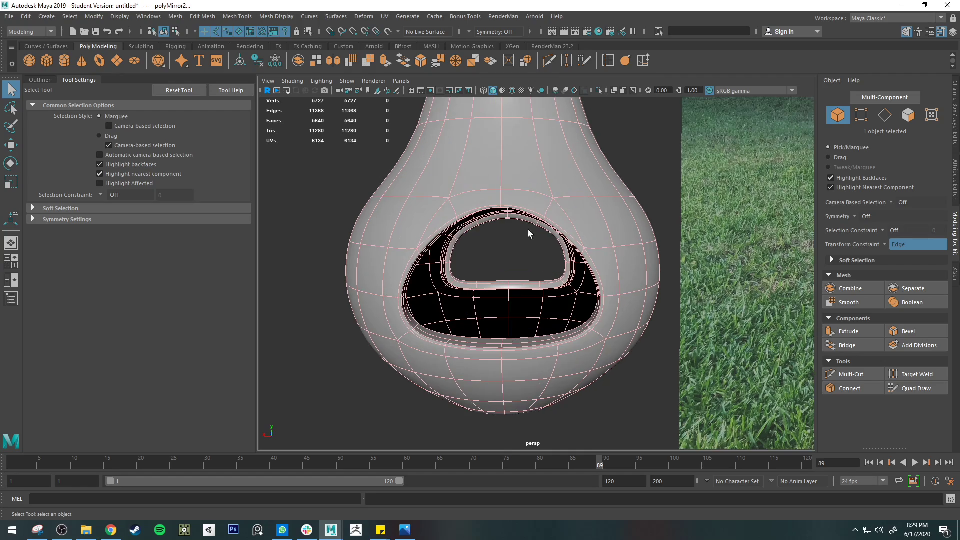
alt+drag(580, 267, 555, 243)
alt+right_drag(555, 243, 590, 263)
mouse_move(620, 278)
alt+mouse_down()
mouse_move(638, 248)
mouse_move(629, 278)
alt+mouse_up()
key(3)
click(755, 386)
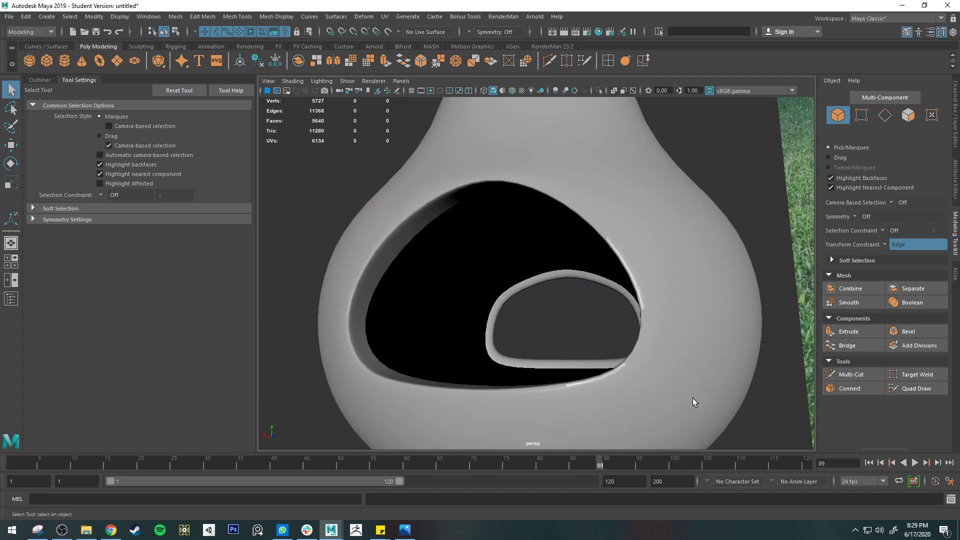
mouse_move(693, 401)
alt+mouse_down()
mouse_move(670, 380)
mouse_move(694, 420)
mouse_move(706, 400)
alt+mouse_up()
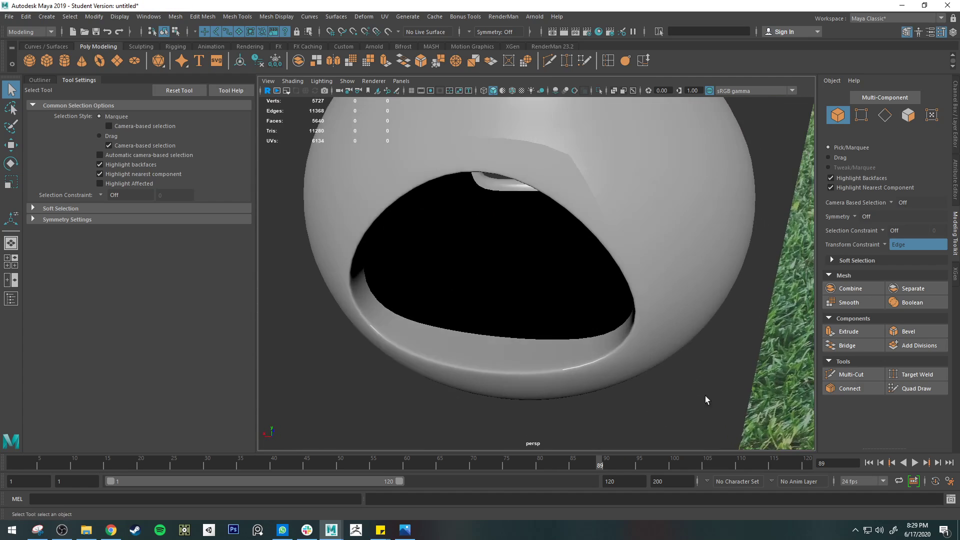
click(650, 233)
right_drag(616, 203, 687, 488)
click(727, 385)
alt+drag(727, 386, 637, 297)
click(605, 213)
scroll(604, 213, up, 5)
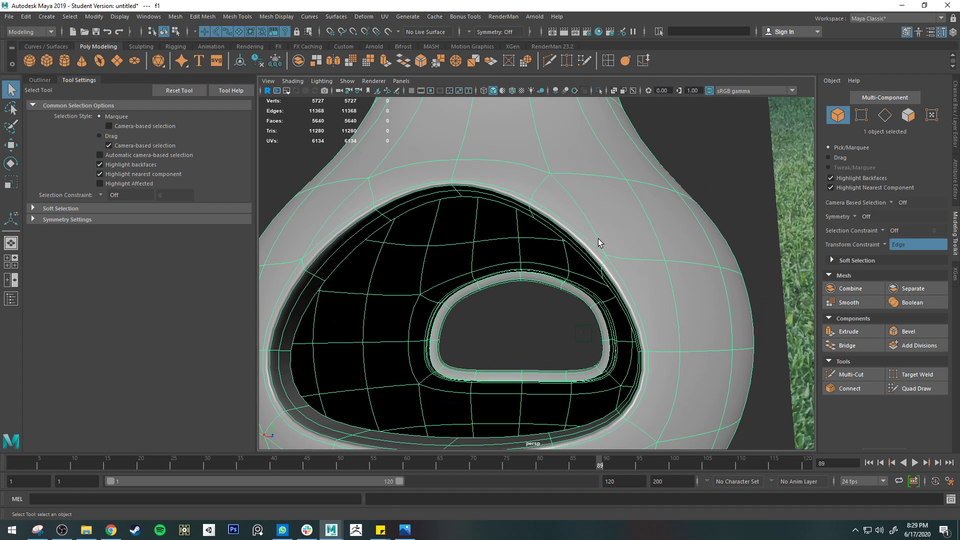
Cut a row of edges with Multi-Cut on the unsmoothed body, following the firebox opening's rim down one side and along its lower edge
key(1)
alt+drag(630, 257, 631, 209)
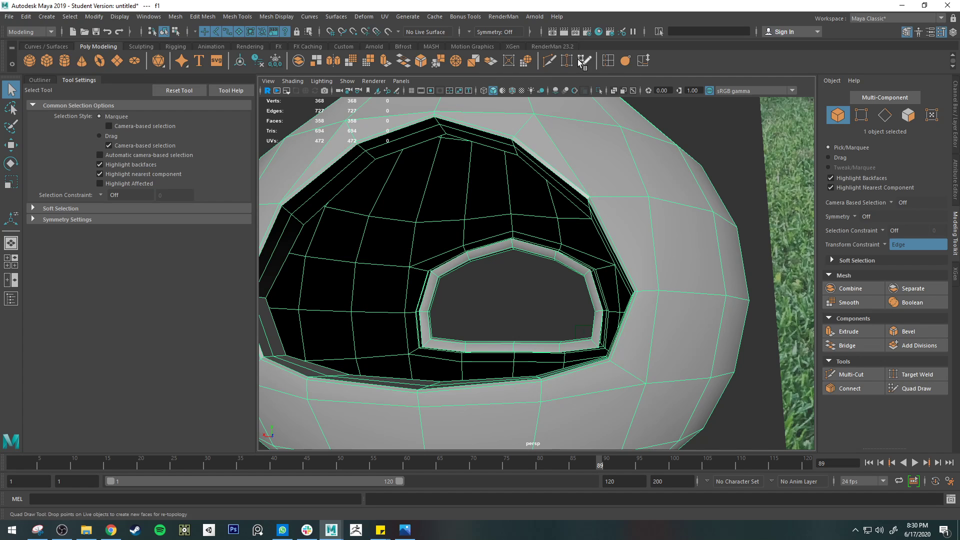
click(549, 61)
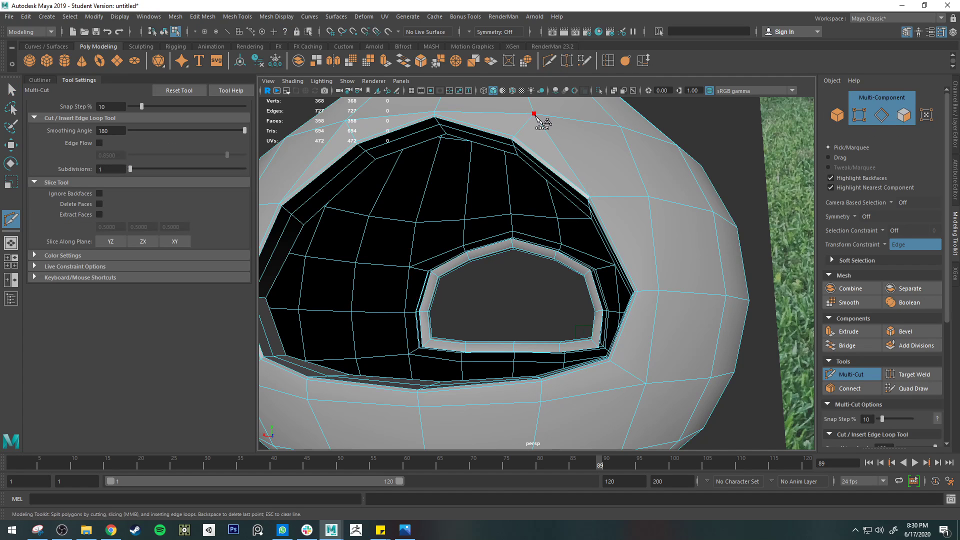
click(601, 196)
click(541, 391)
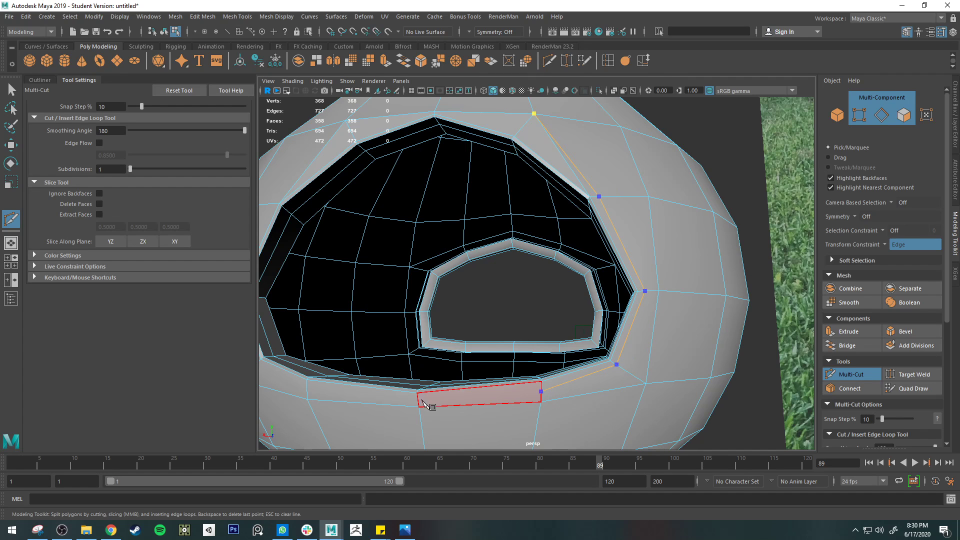
click(308, 390)
Delete the redundant diagonal edge between the rim's upper corner and the body, and check the area in smooth preview
key(q)
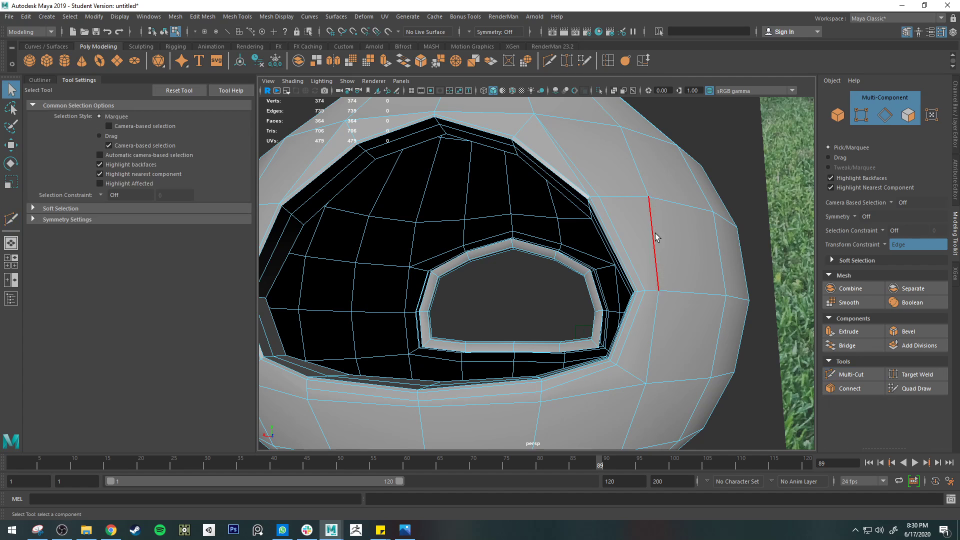
click(568, 167)
key(Delete)
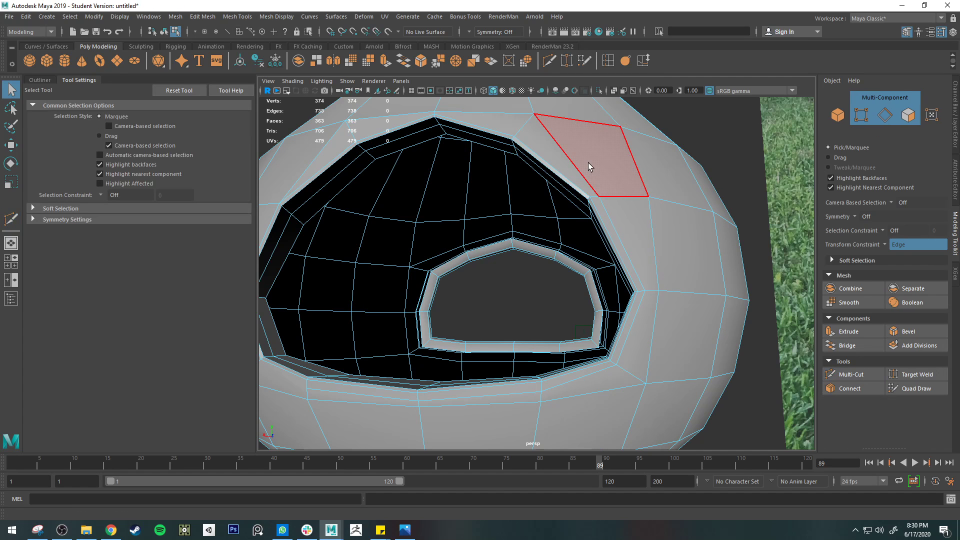
key(3)
right_drag(667, 213, 724, 170)
alt+drag(725, 173, 643, 214)
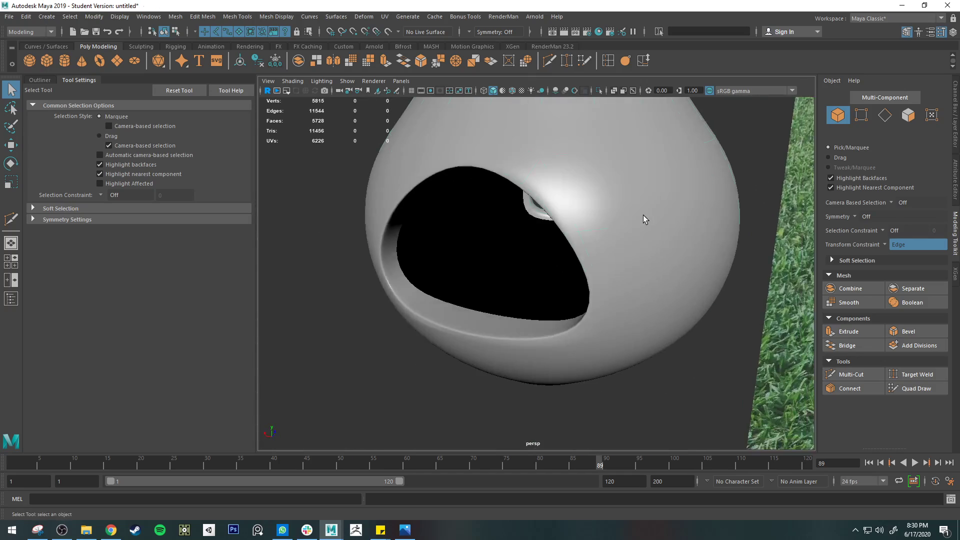
Examine the smoothed body around both openings and compare it with the firebox opening in the reference photo
click(643, 214)
key(f)
click(523, 400)
alt+drag(522, 400, 720, 382)
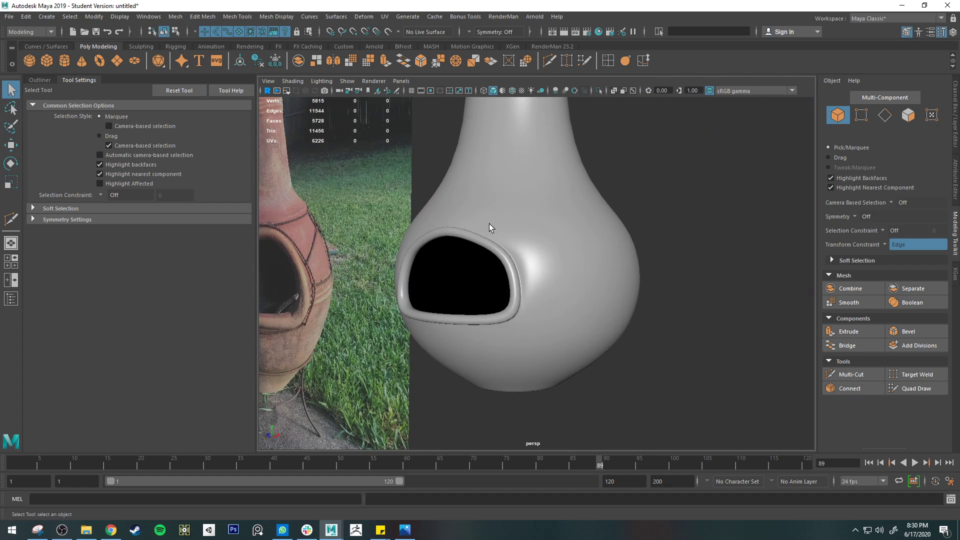
alt+drag(615, 309, 502, 325)
click(583, 285)
key(f)
alt+drag(540, 278, 580, 265)
scroll(574, 186, up, 4)
alt+middle_drag(576, 175, 574, 184)
right_drag(600, 197, 601, 165)
scroll(670, 263, down, 4)
alt+middle_drag(677, 271, 497, 246)
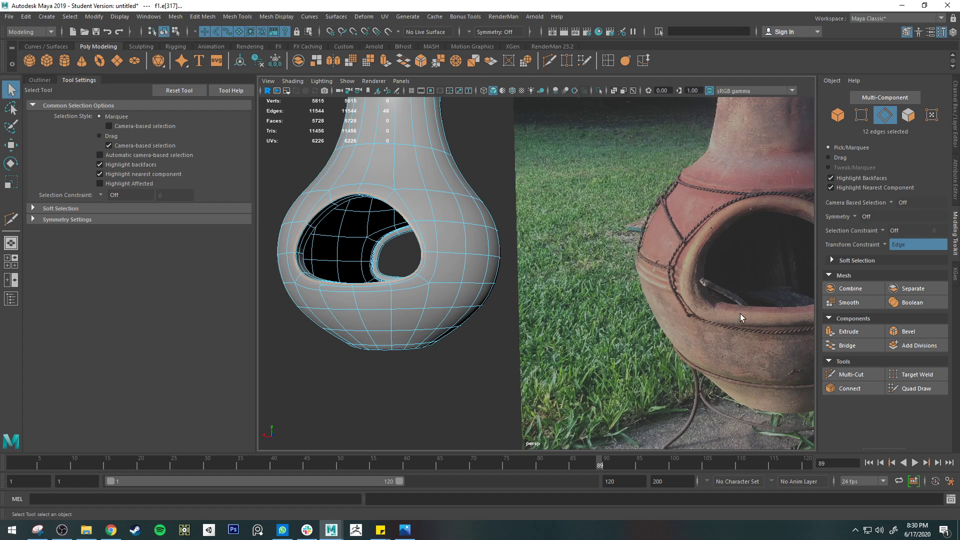
alt+middle_drag(740, 314, 601, 286)
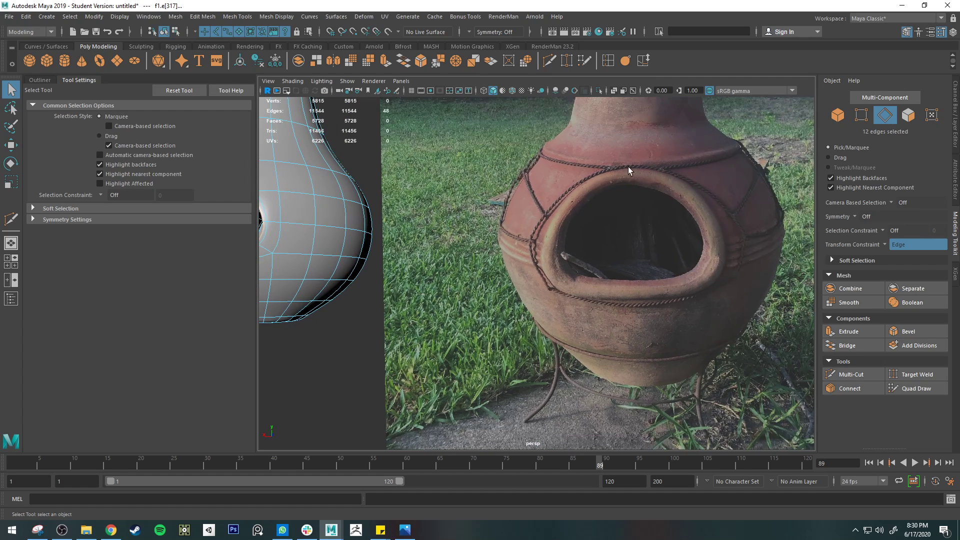
alt+middle_drag(294, 230, 503, 225)
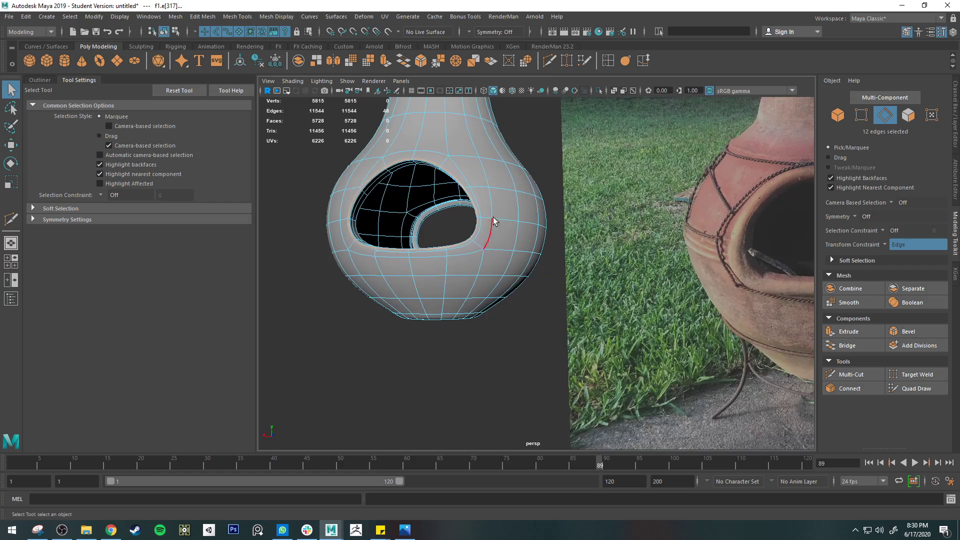
alt+drag(501, 221, 440, 217)
Inspect the body and the raised rim of the rear opening from several angles, both unsmoothed and smoothed
scroll(442, 216, up, 2)
alt+middle_drag(496, 169, 552, 235)
key(1)
scroll(547, 251, up, 4)
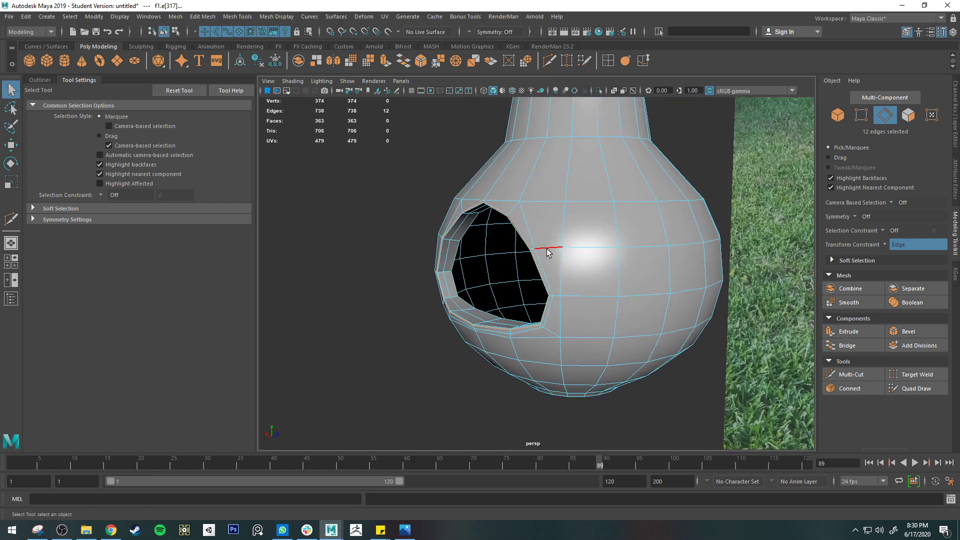
alt+drag(473, 242, 659, 245)
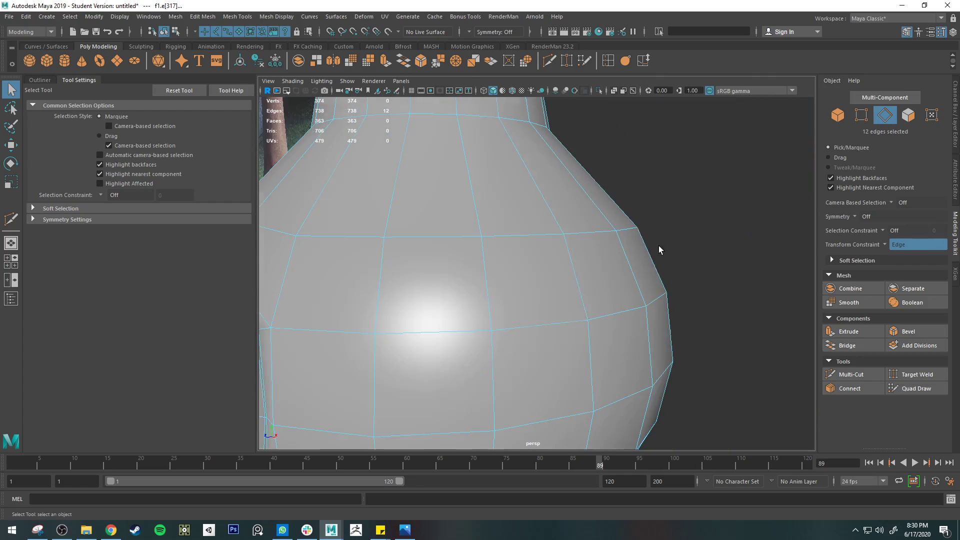
scroll(525, 265, down, 5)
alt+drag(525, 265, 602, 257)
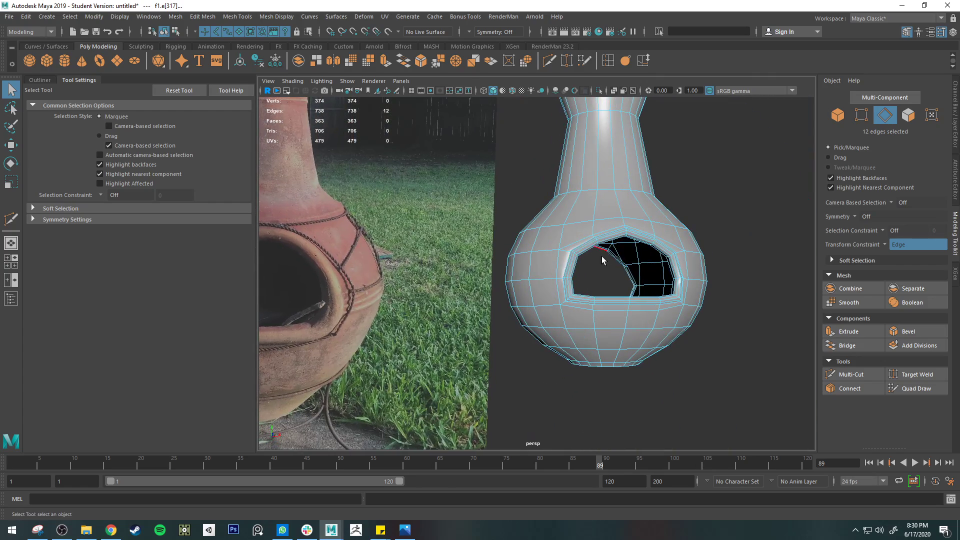
scroll(602, 256, up, 5)
right_drag(617, 239, 645, 212)
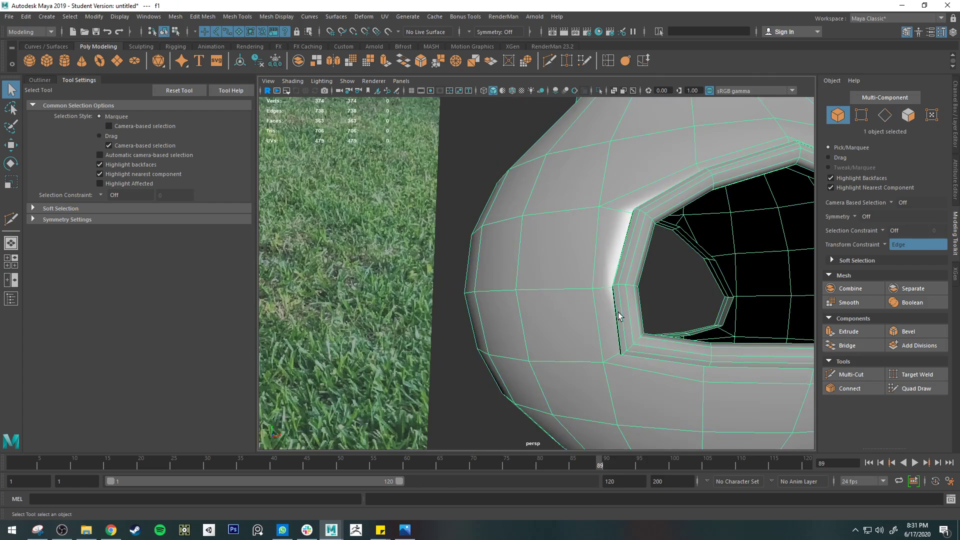
key(3)
click(457, 428)
alt+drag(457, 428, 501, 428)
alt+middle_drag(670, 361, 511, 330)
alt+drag(580, 245, 450, 349)
click(589, 344)
Delete the outer edge loop where the rear opening's raised rim meets the unsmoothed body
key(1)
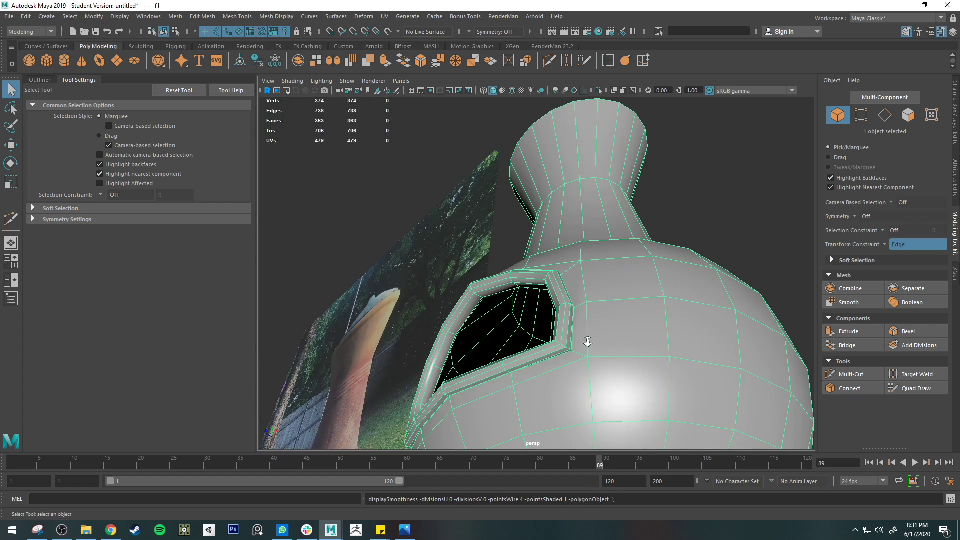
alt+drag(588, 341, 607, 313)
right_drag(607, 253, 606, 225)
alt+drag(606, 225, 612, 262)
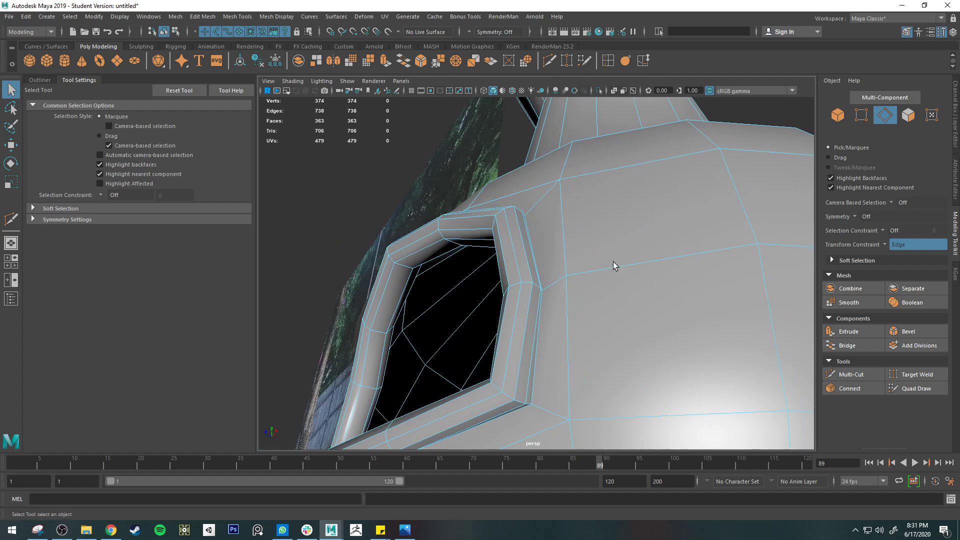
double_click(539, 350)
key(Delete)
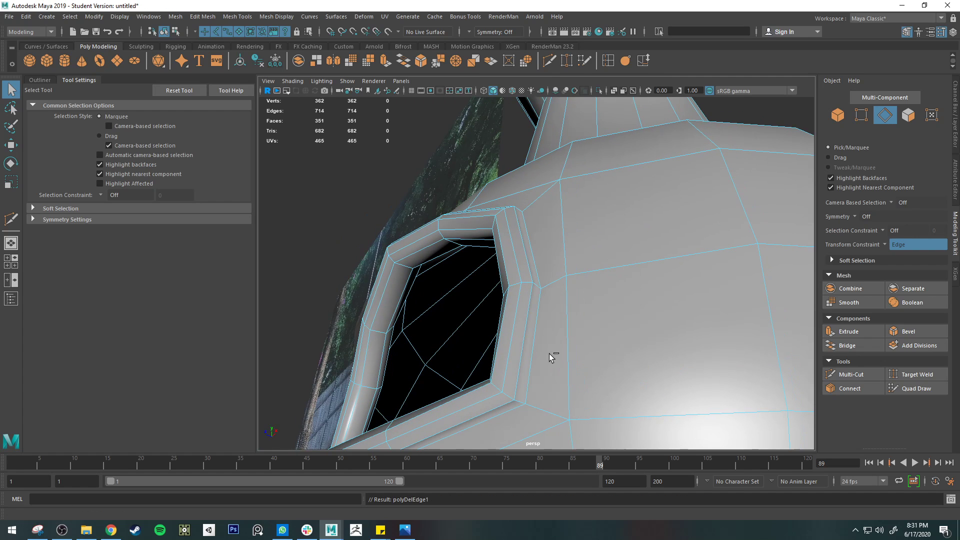
Review the body after the loop removal in smoothed and unsmoothed display, checking both openings against the reference photo
key(3)
right_drag(563, 253, 617, 236)
scroll(599, 237, down, 8)
click(368, 250)
alt+drag(328, 253, 707, 198)
click(695, 221)
key(1)
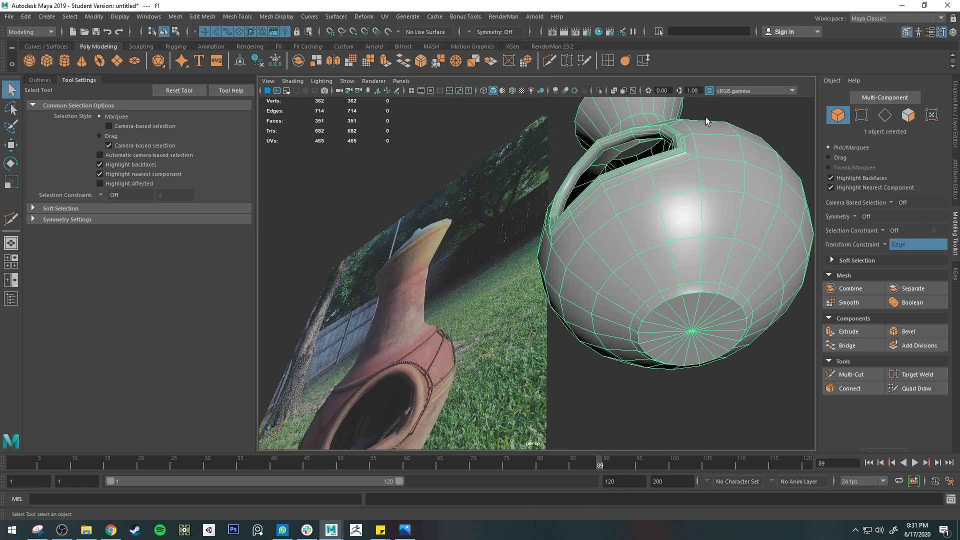
alt+drag(686, 154, 392, 320)
scroll(517, 292, up, 5)
key(3)
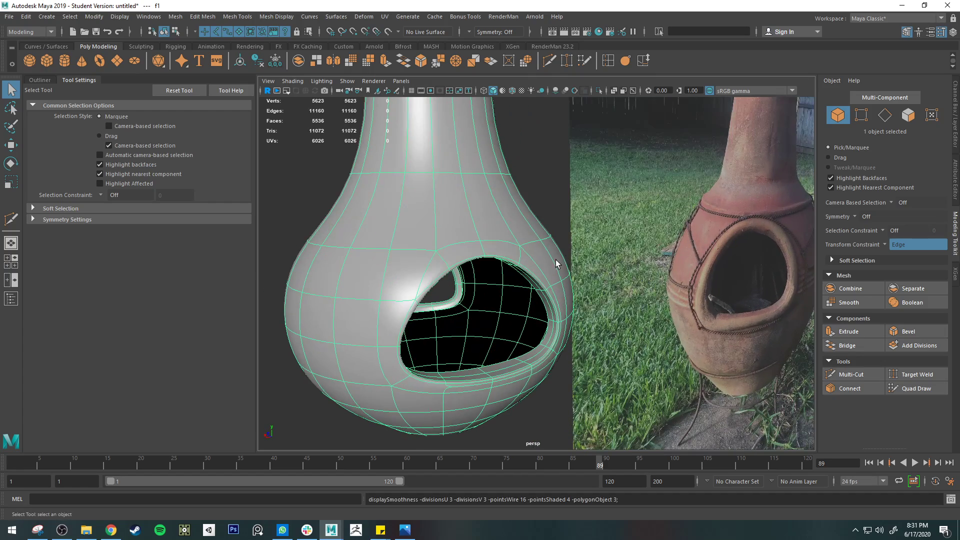
key(1)
key(3)
alt+drag(525, 302, 497, 240)
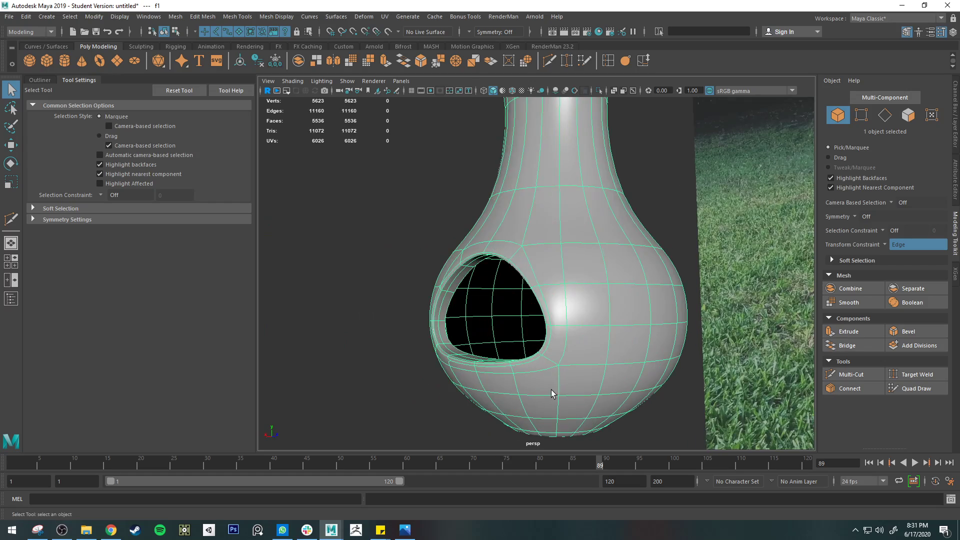
key(1)
alt+drag(392, 367, 446, 360)
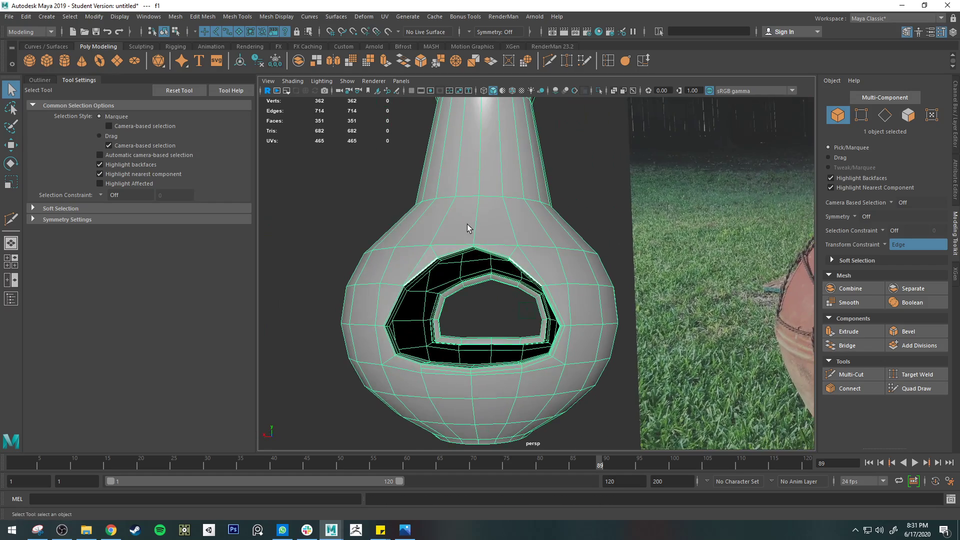
Insert a horizontal edge loop around the body just above the firebox opening
scroll(544, 244, down, 4)
alt+drag(544, 245, 520, 245)
scroll(509, 241, down, 1)
scroll(490, 233, up, 1)
scroll(485, 224, up, 2)
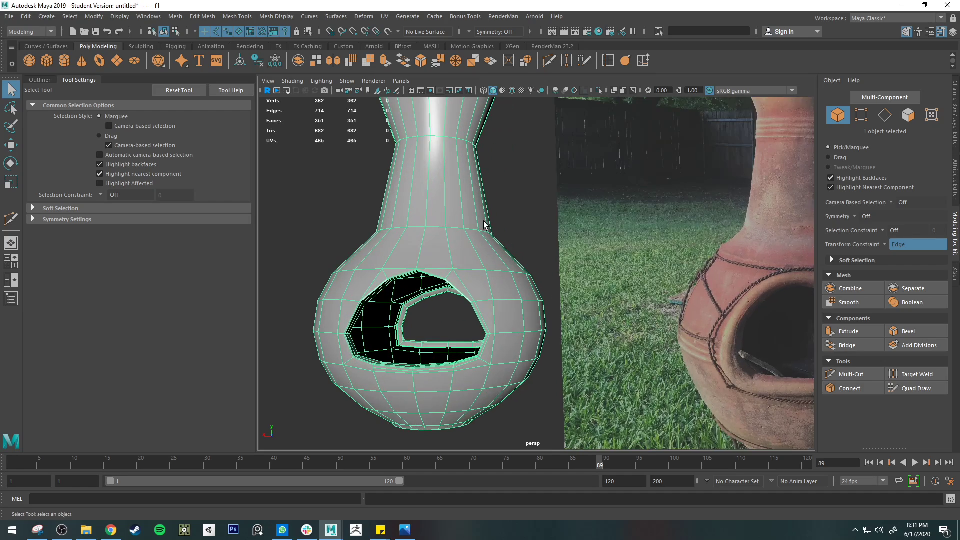
alt+middle_drag(483, 223, 494, 260)
alt+drag(494, 260, 550, 285)
alt+middle_drag(550, 285, 495, 242)
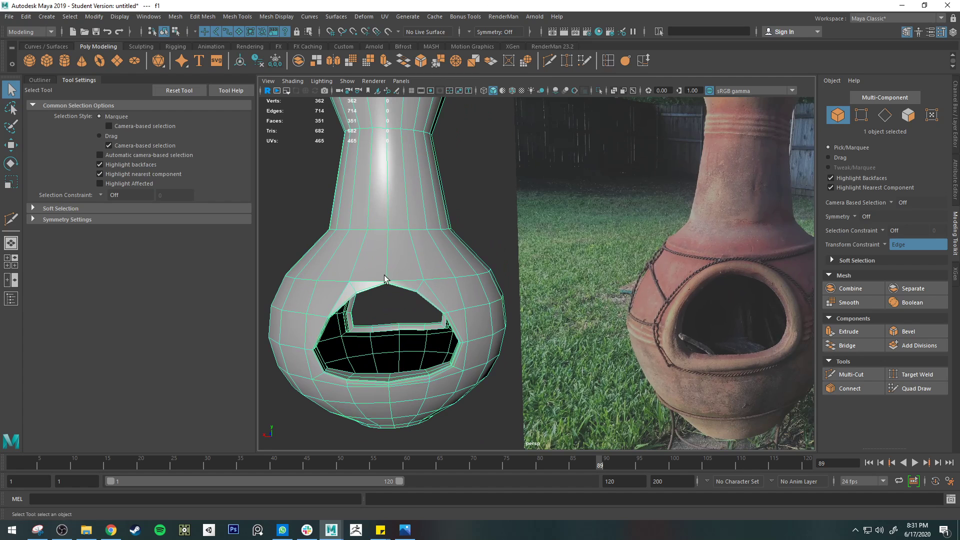
click(606, 61)
click(418, 257)
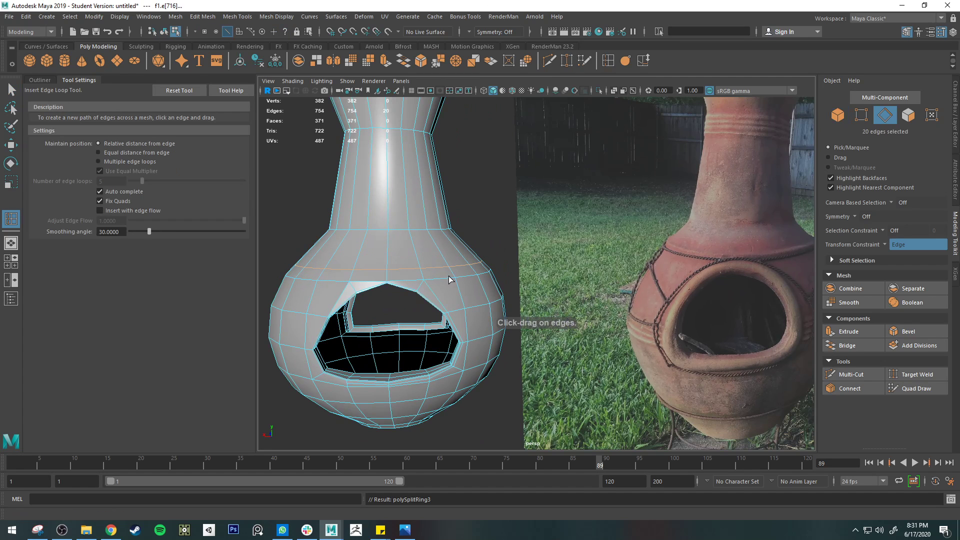
Insert another horizontal edge loop around the body, just below the newly added loop above the firebox opening
key(q)
scroll(629, 268, up, 2)
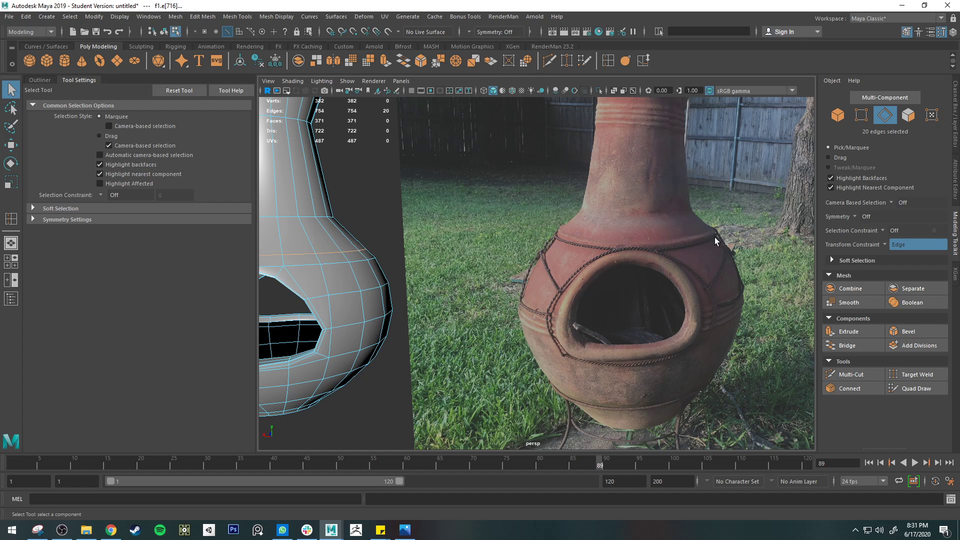
alt+middle_drag(372, 287, 473, 286)
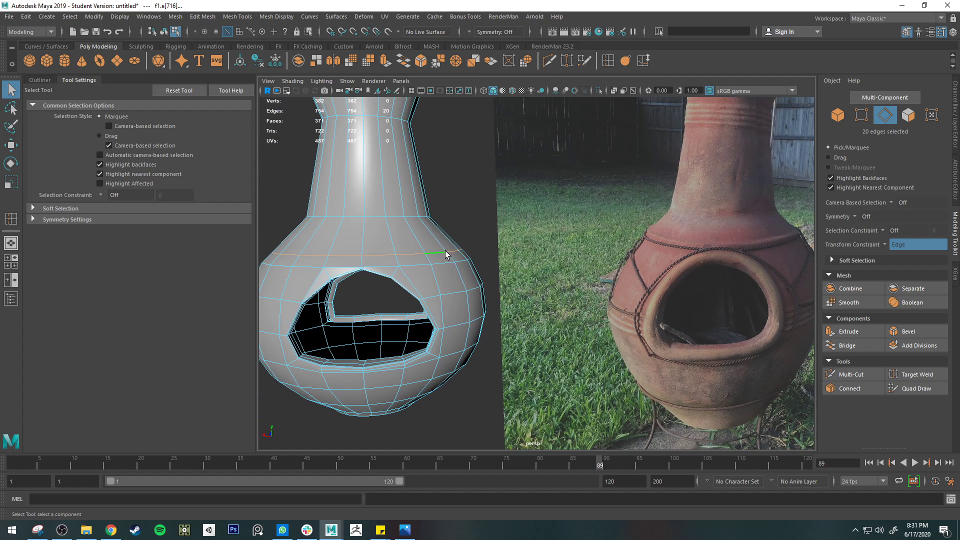
click(611, 59)
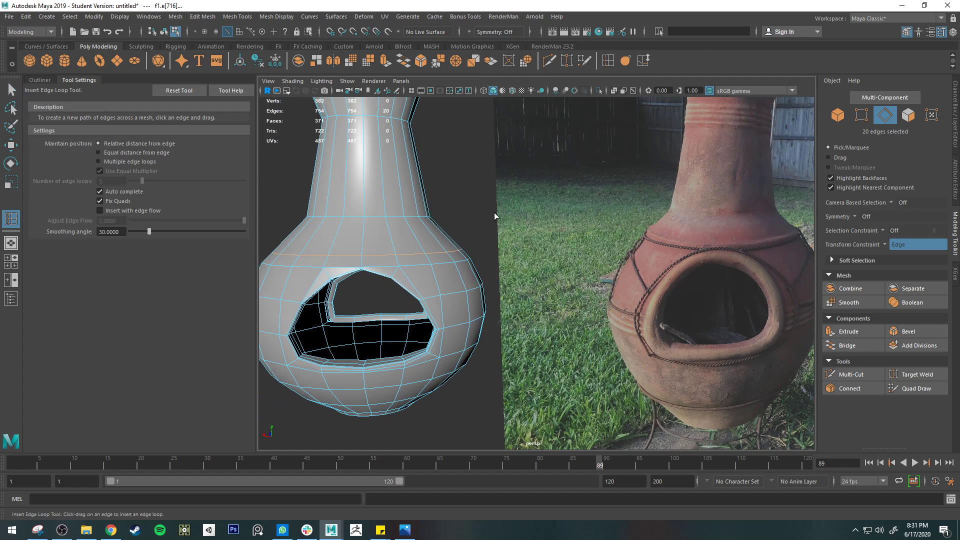
click(453, 258)
key(q)
key(r)
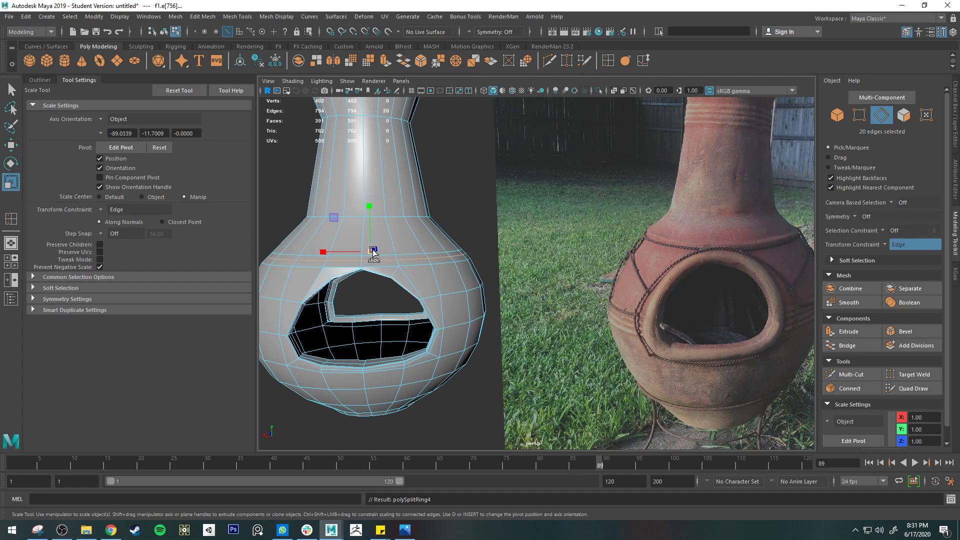
alt+drag(390, 262, 426, 259)
drag(329, 256, 343, 256)
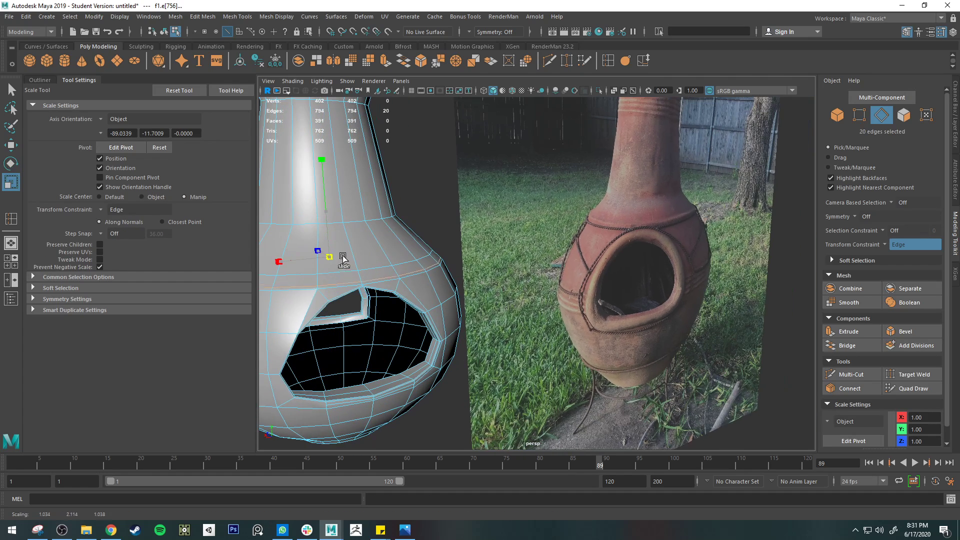
key(ctrl+z)
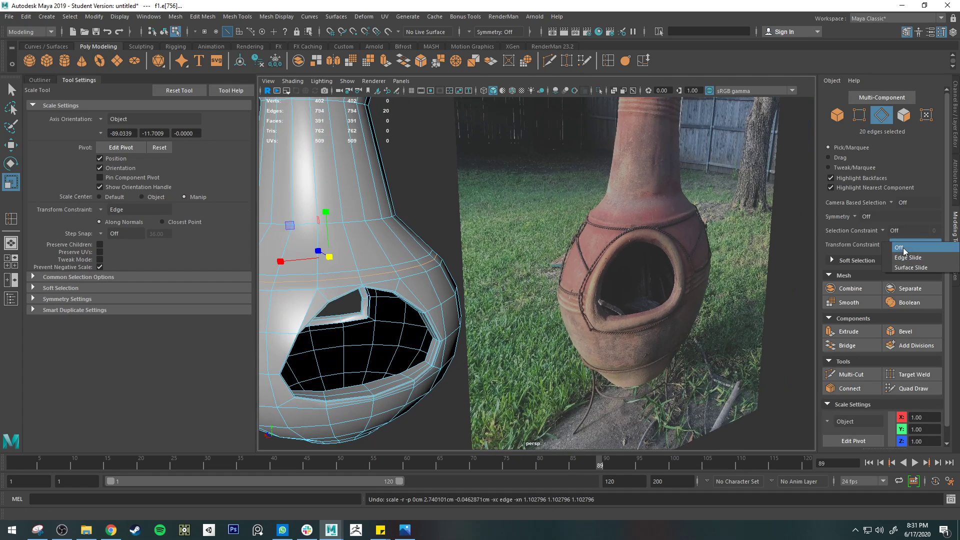
Turn off the transform constraint, then scale the new edge loop outward into a protruding ridge and raise it to Y 2.77
click(893, 244)
drag(328, 256, 334, 259)
alt+drag(333, 259, 345, 260)
alt+middle_drag(346, 259, 428, 265)
key(w)
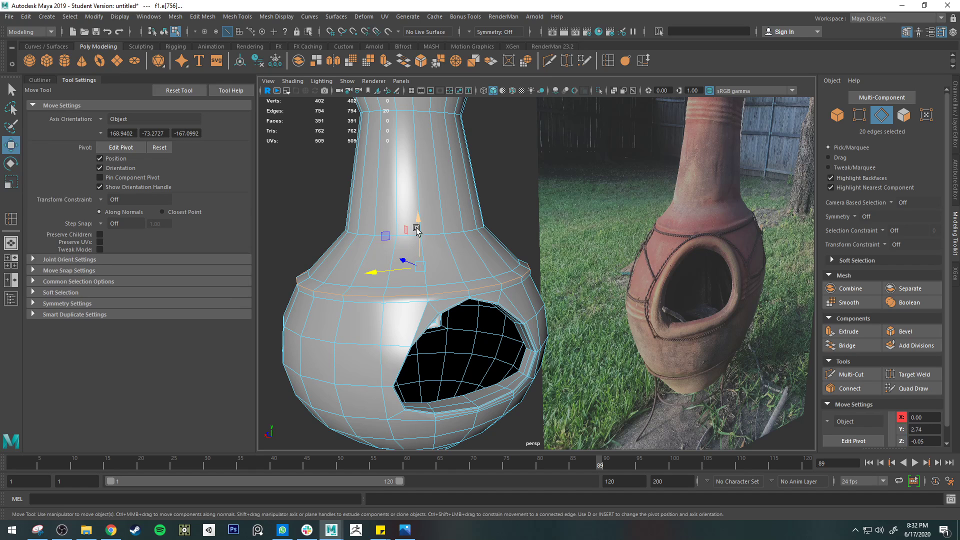
drag(417, 223, 418, 221)
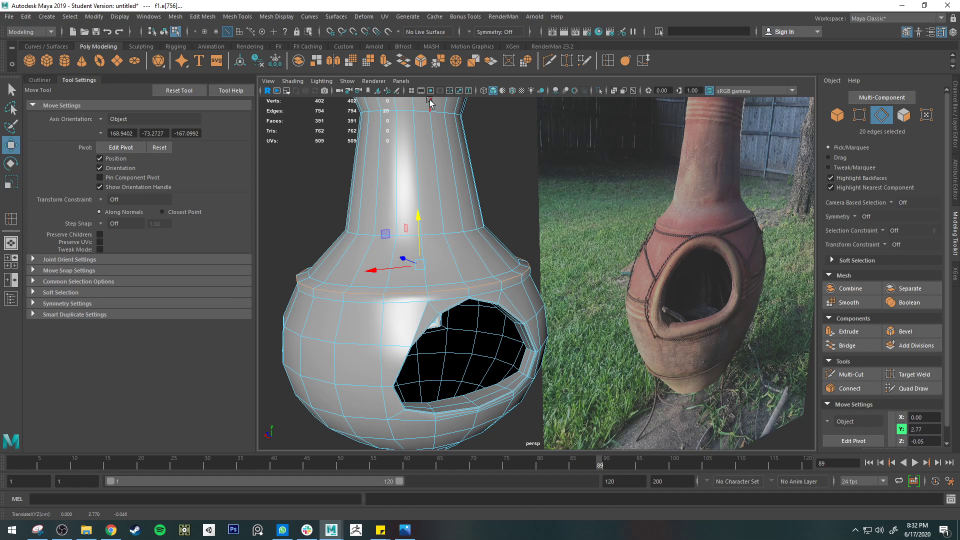
Bevel the protruding ridge loop above the firebox opening with a fraction of 0.8 and 2 segments
click(421, 61)
drag(329, 232, 334, 233)
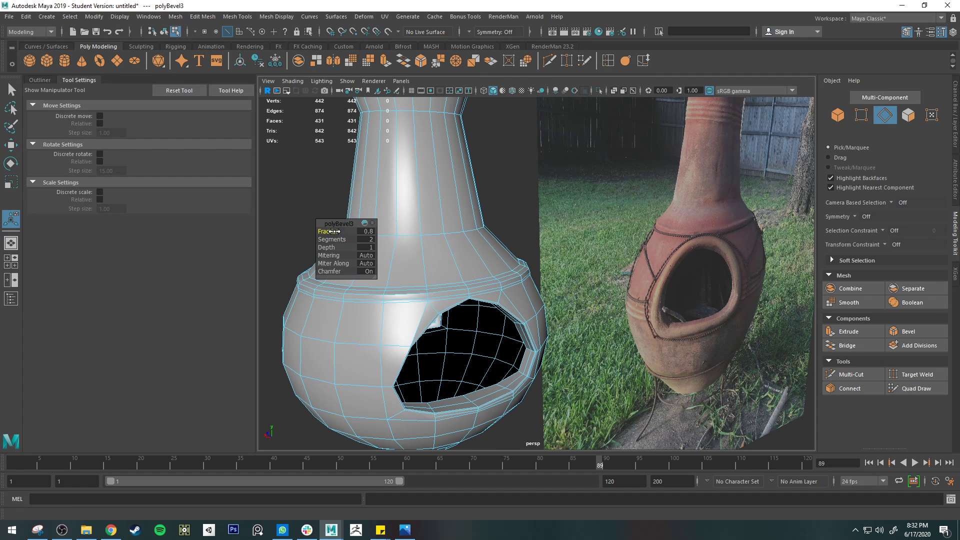
key(3)
key(q)
Examine the beveled ridge and the neck base in smoothed and unsmoothed display, comparing their profile with the reference photo
right_drag(508, 221, 517, 226)
click(517, 226)
alt+drag(517, 226, 502, 265)
click(524, 269)
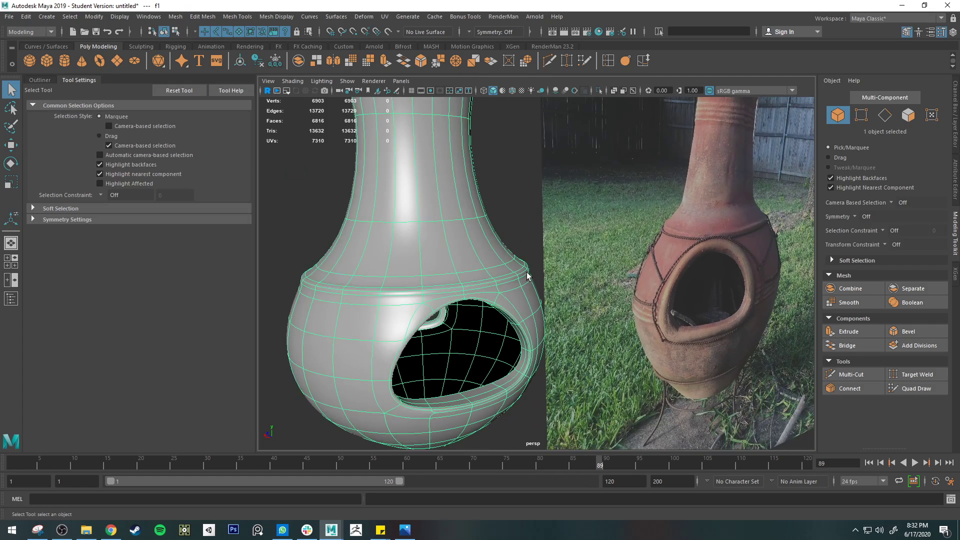
key(1)
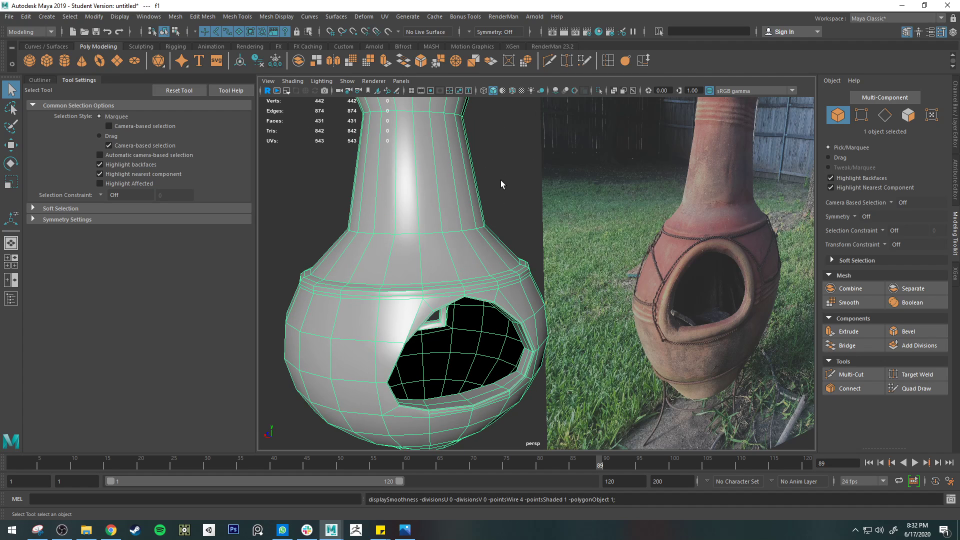
key(3)
key(1)
alt+middle_drag(444, 229, 503, 261)
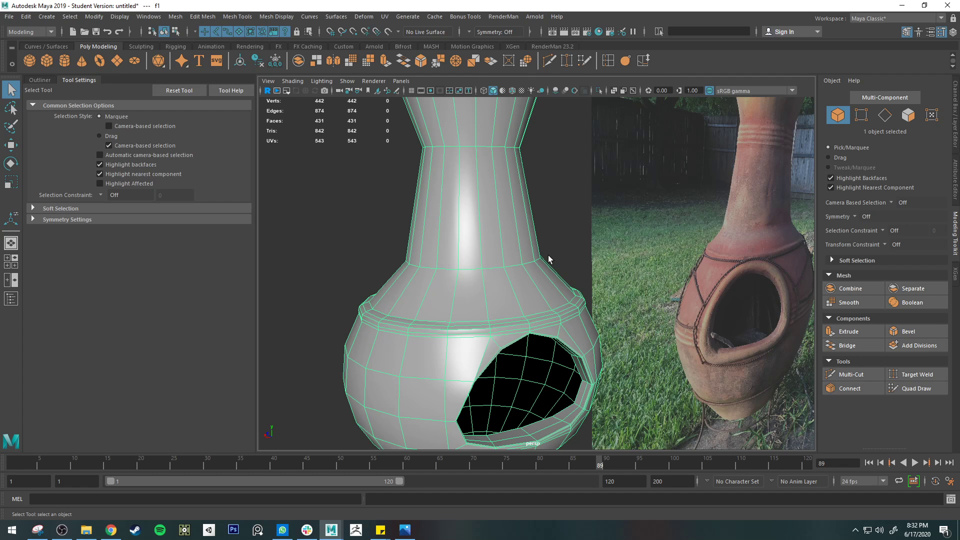
key(3)
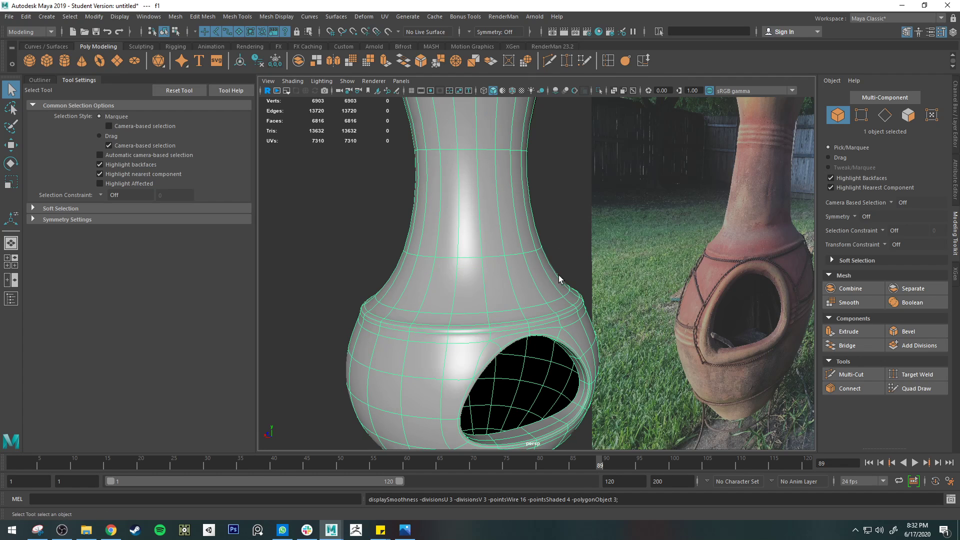
key(1)
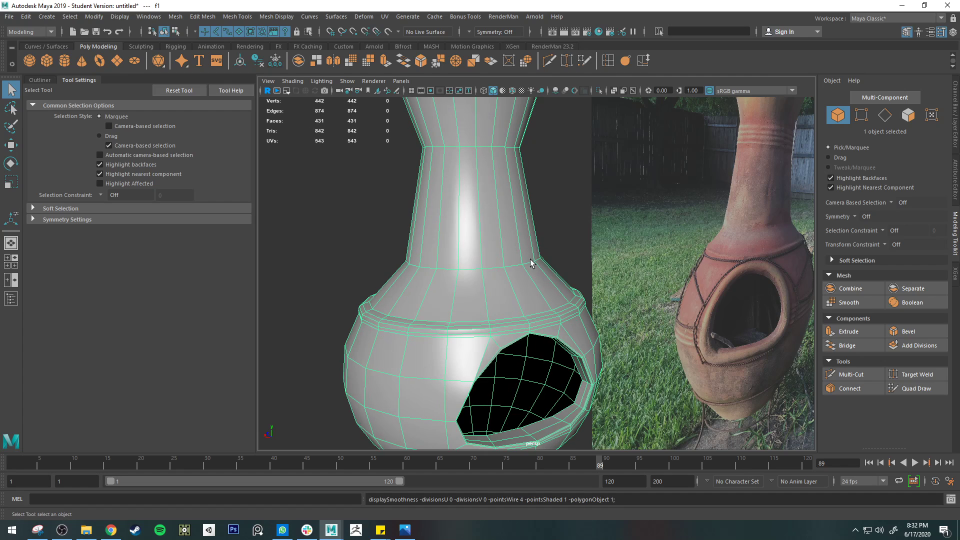
click(607, 61)
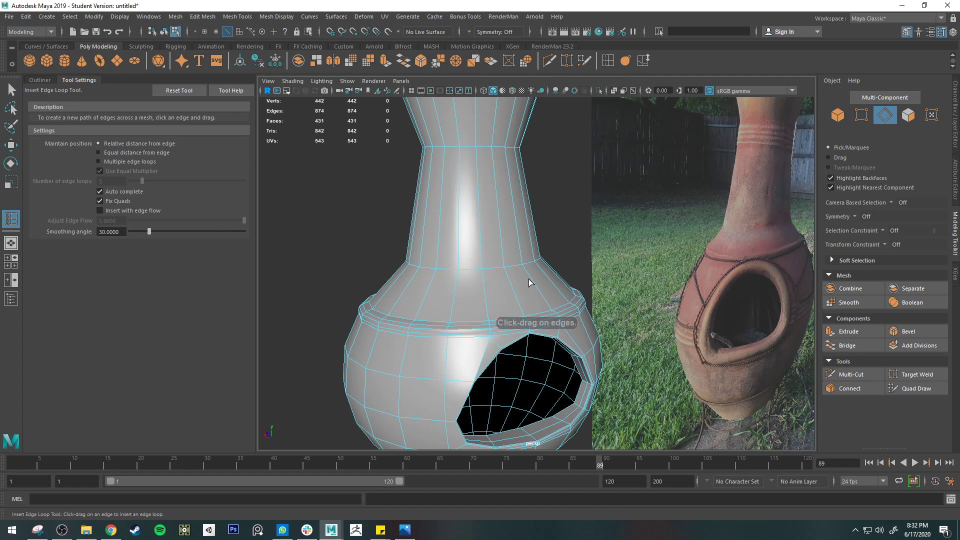
click(529, 275)
key(e)
key(r)
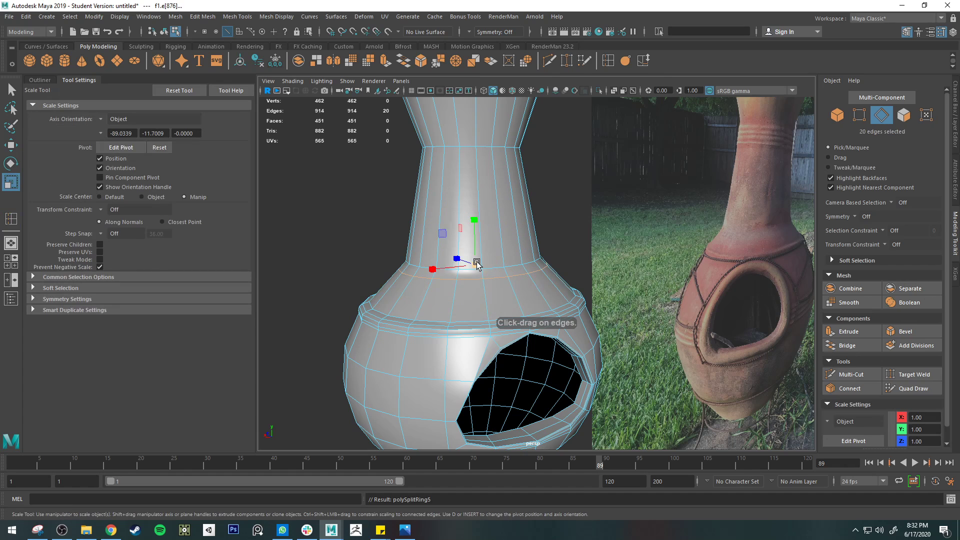
click(609, 61)
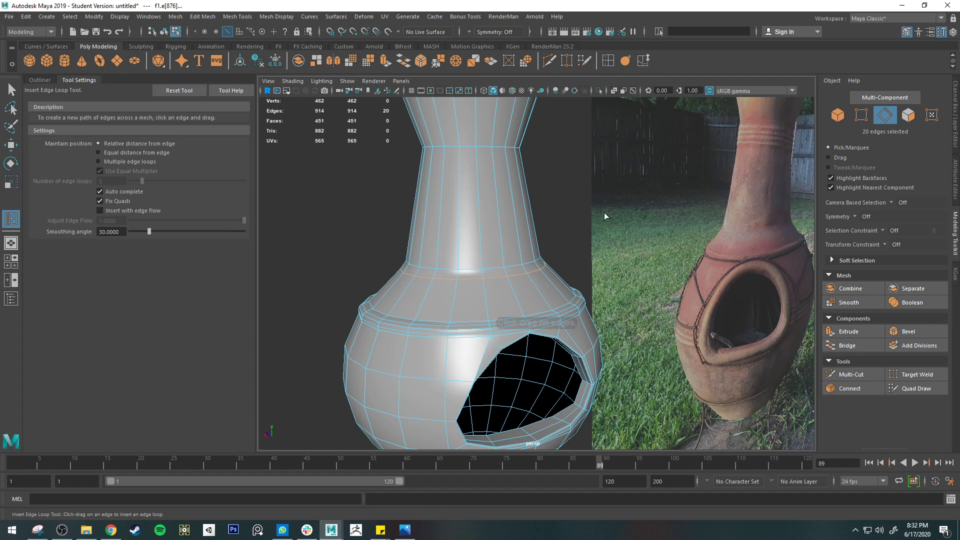
key(ctrl+z)
key(ctrl+z)
key(ctrl+z)
key(ctrl+z)
key(ctrl+z)
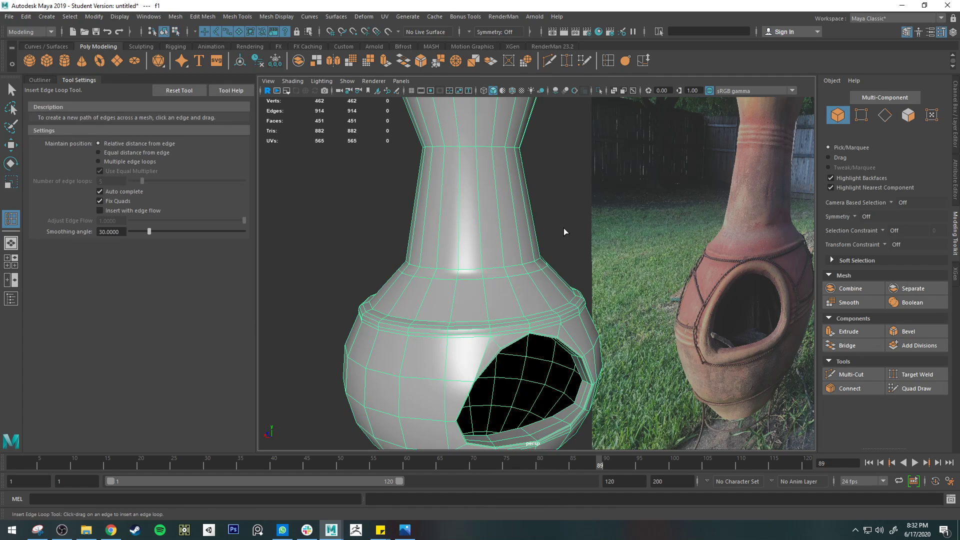
click(561, 236)
key(ctrl+z)
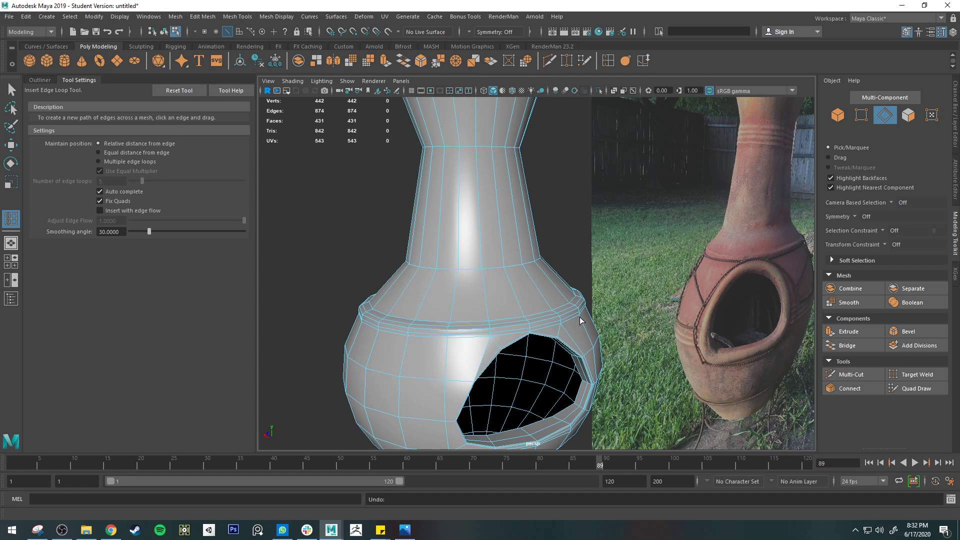
Bevel the edge loop where the neck meets the body with a fraction of 0.3 and 2 segments
right_drag(530, 262, 597, 323)
scroll(512, 274, up, 3)
right_drag(491, 254, 493, 210)
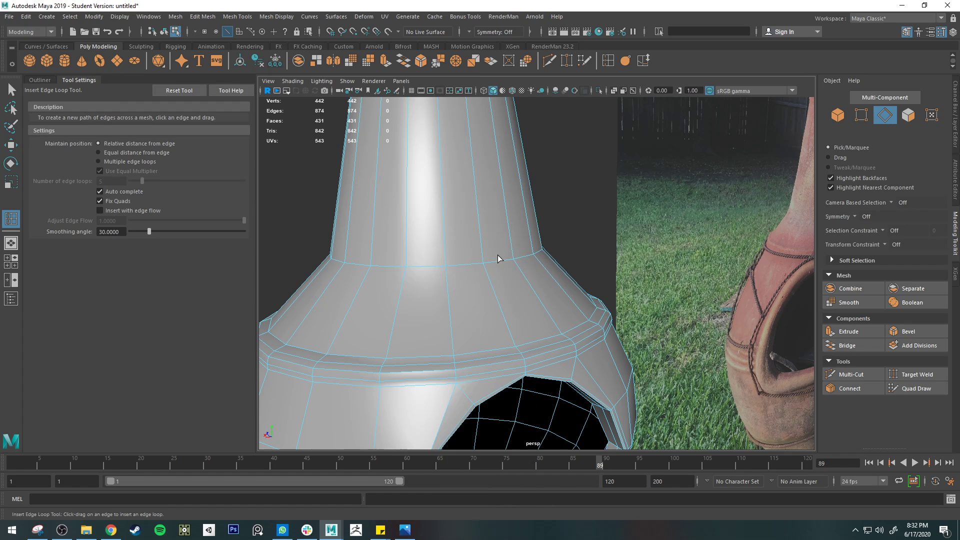
key(q)
double_click(497, 263)
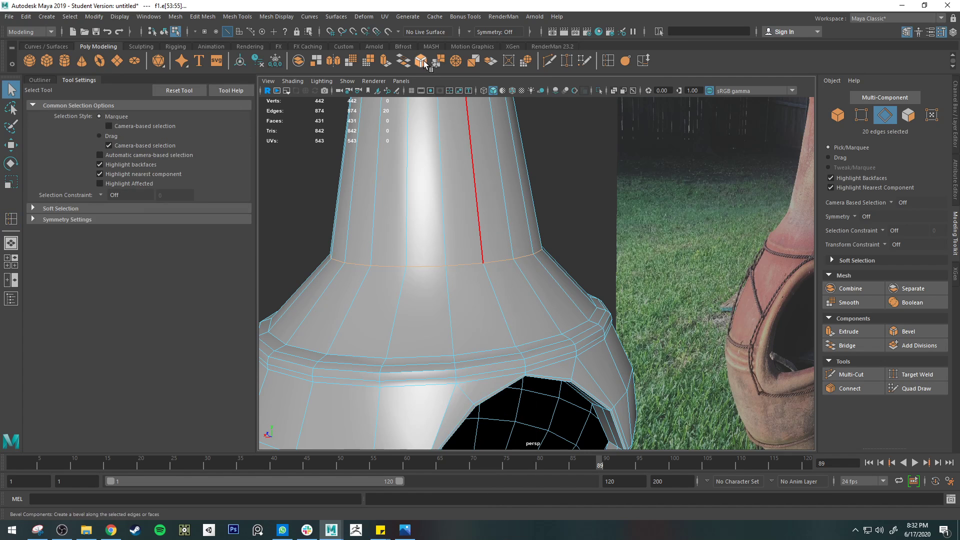
key(ctrl+b)
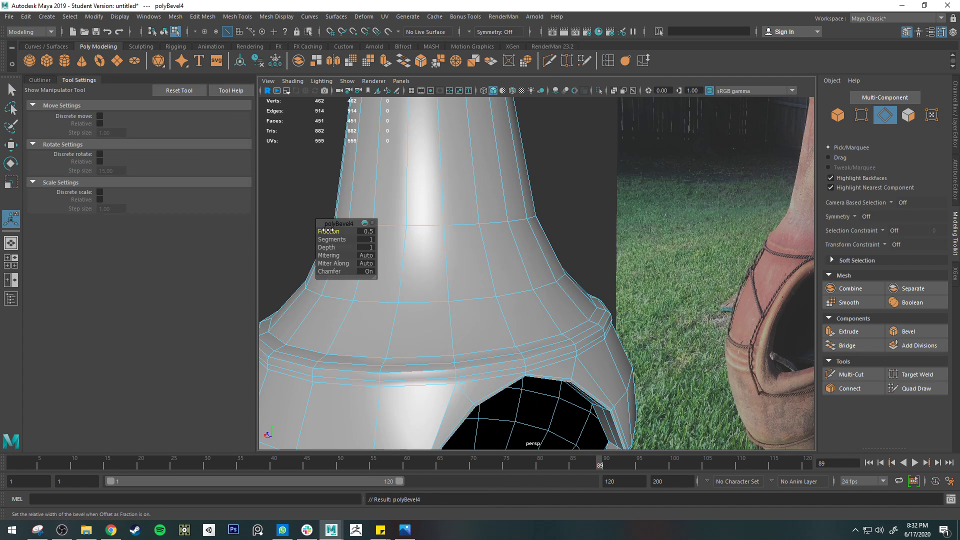
key(1)
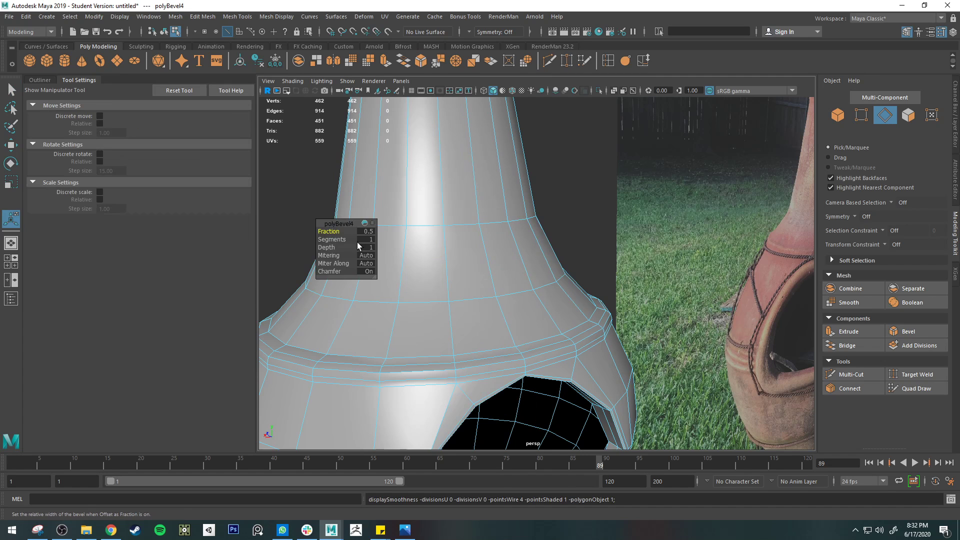
drag(330, 232, 334, 239)
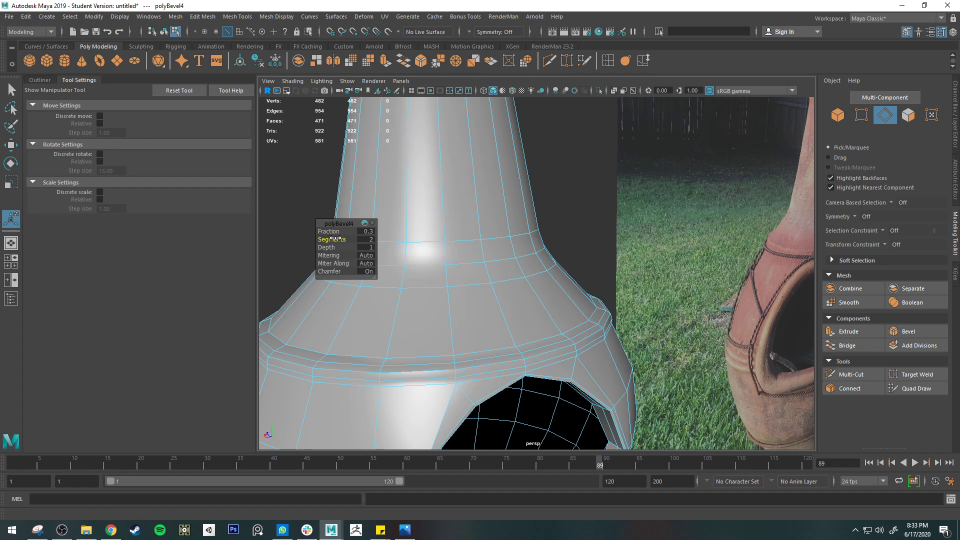
key(q)
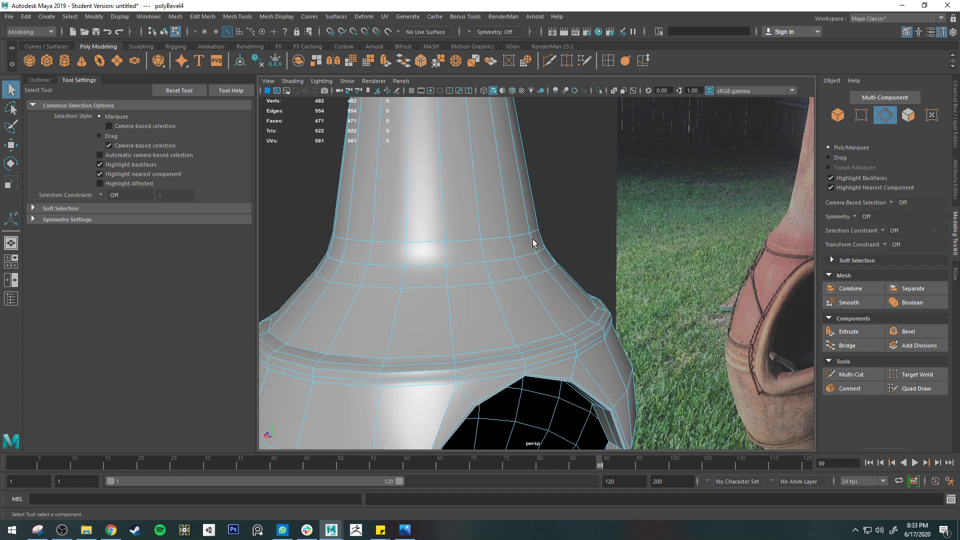
Review the smoothed transition from neck to body from several angles with the mesh deselected
right_drag(563, 217, 563, 216)
key(3)
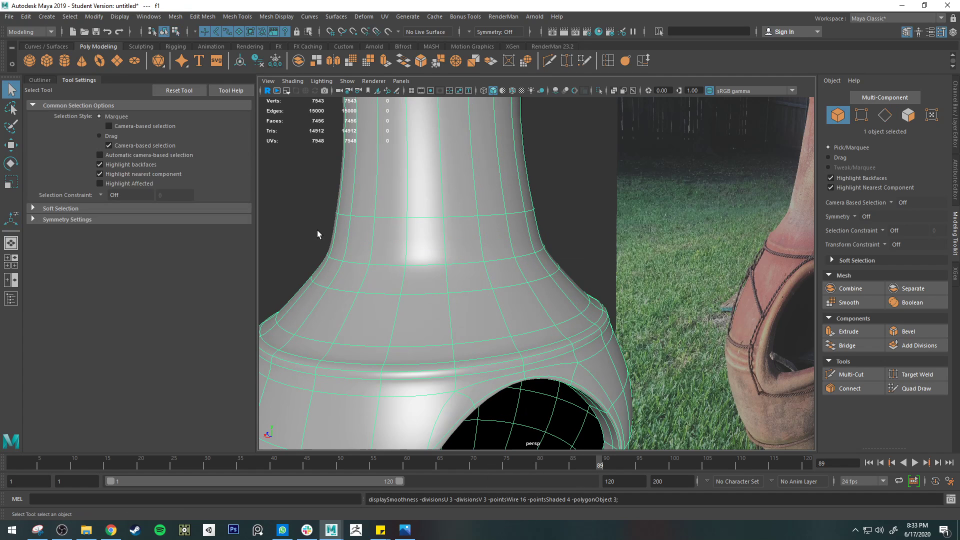
click(314, 229)
scroll(305, 226, down, 4)
alt+drag(305, 226, 445, 228)
alt+drag(533, 254, 774, 260)
mouse_move(516, 268)
alt+mouse_down()
mouse_move(514, 257)
mouse_move(510, 274)
mouse_move(516, 269)
alt+mouse_up()
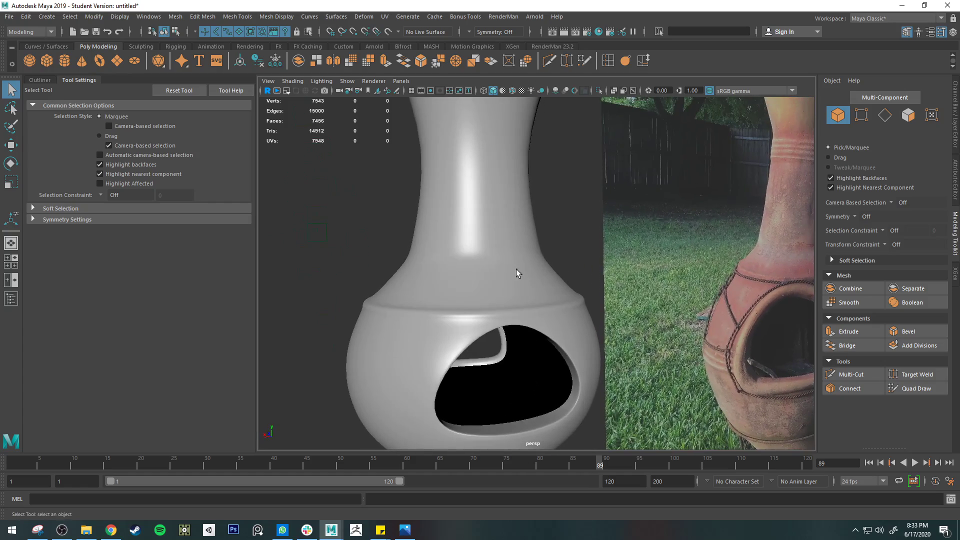
Set the transform constraint to Edge Slide and slide the upper loop of the neck-base bevel slightly up the neck
right_drag(520, 255, 519, 231)
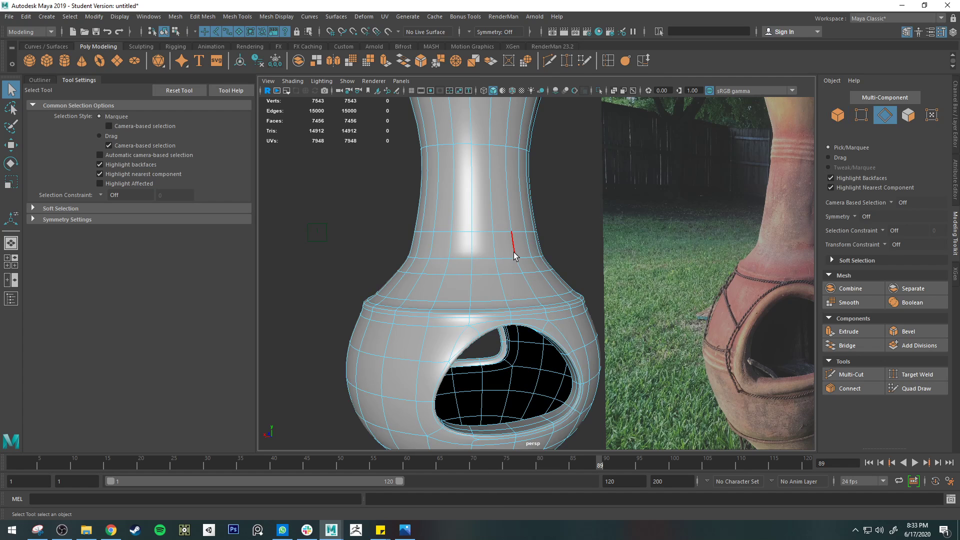
key(1)
double_click(500, 246)
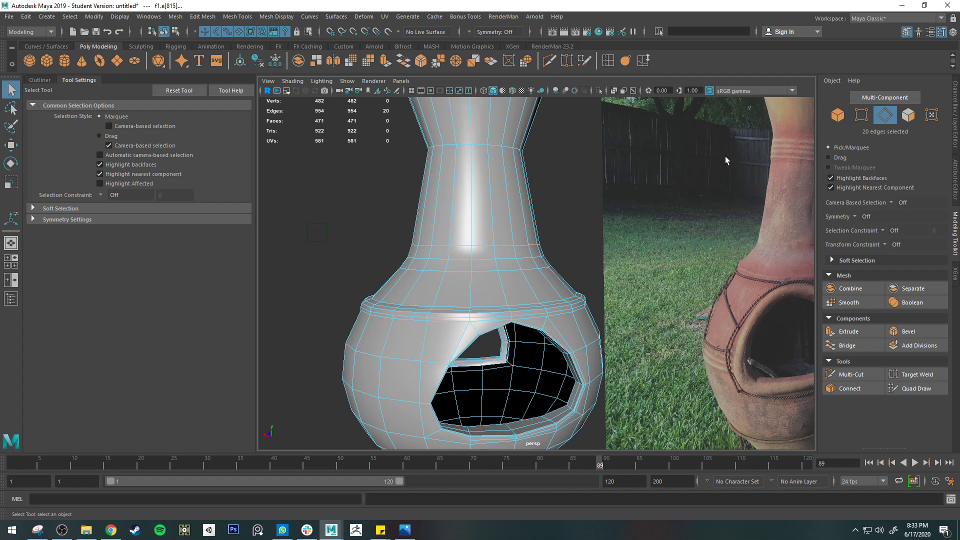
click(884, 244)
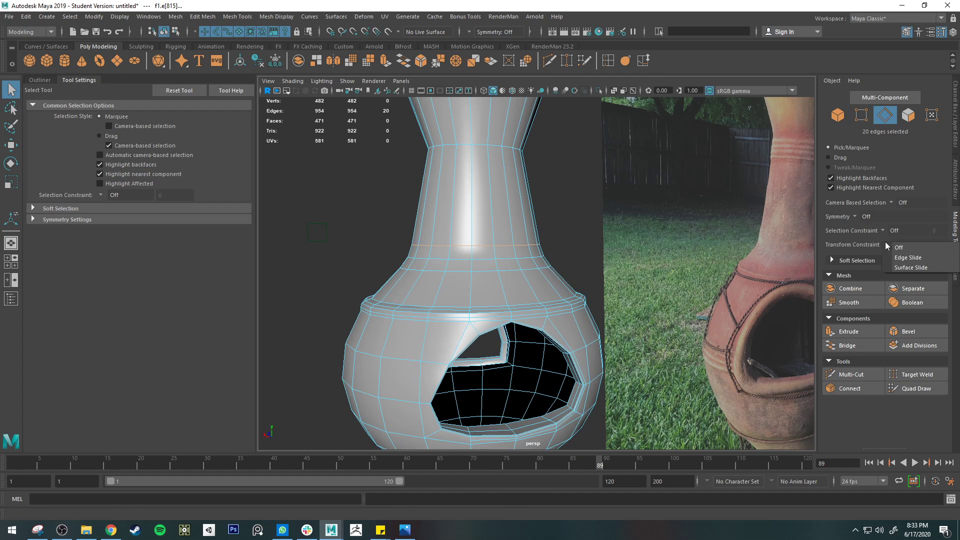
click(907, 258)
key(w)
drag(477, 205, 477, 195)
Slide the lower loop of the neck-base bevel down toward the ridge to about Y 3.11 and smooth the display
click(487, 270)
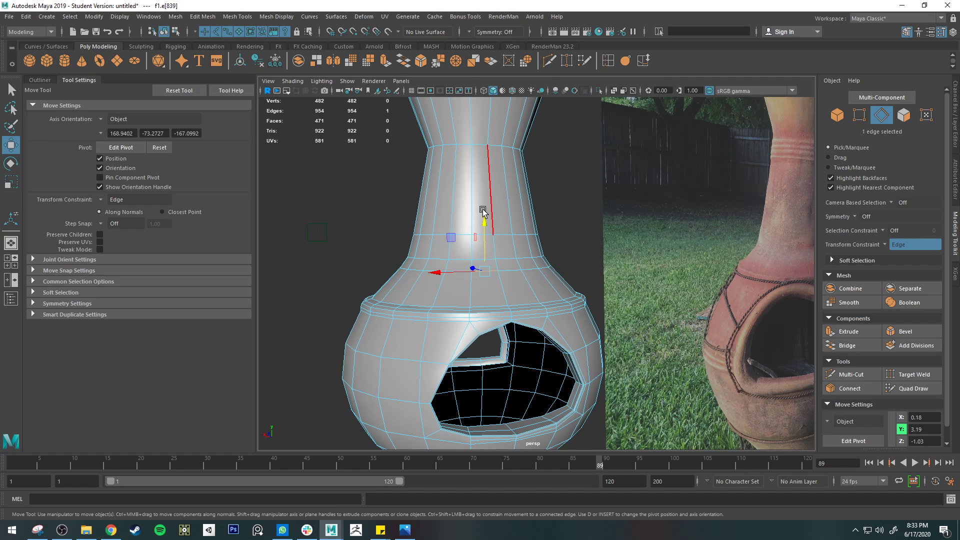
double_click(515, 271)
drag(476, 220, 476, 230)
key(3)
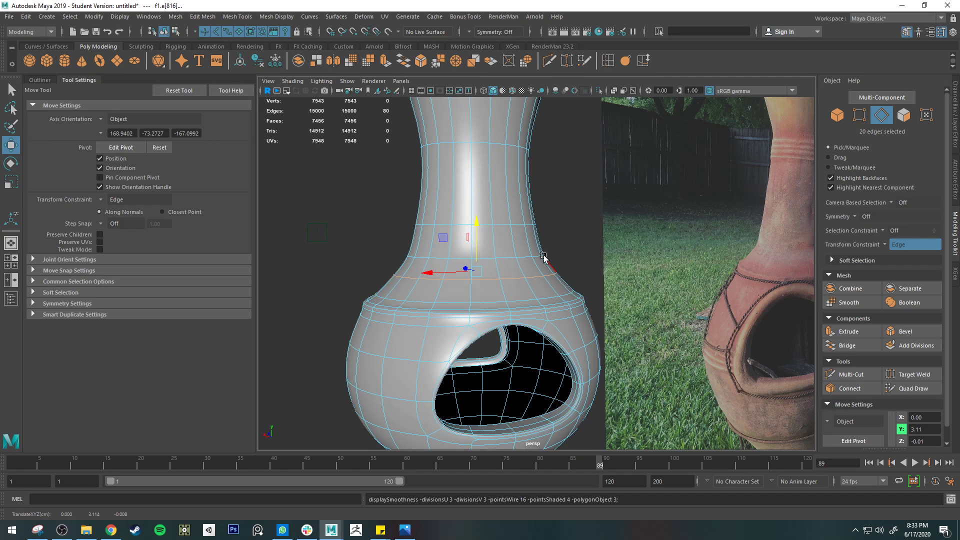
Compare the whole smoothed chiminea with the reference photo, focusing on the curve from neck to ridge
key(q)
right_drag(524, 254, 571, 231)
click(571, 231)
alt+drag(543, 241, 529, 257)
scroll(534, 253, down, 5)
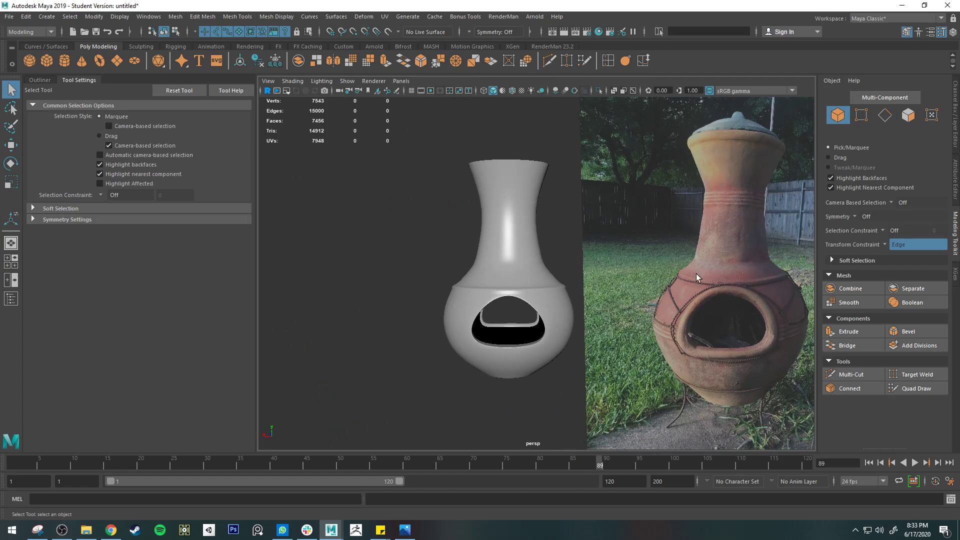
scroll(487, 288, up, 3)
click(520, 283)
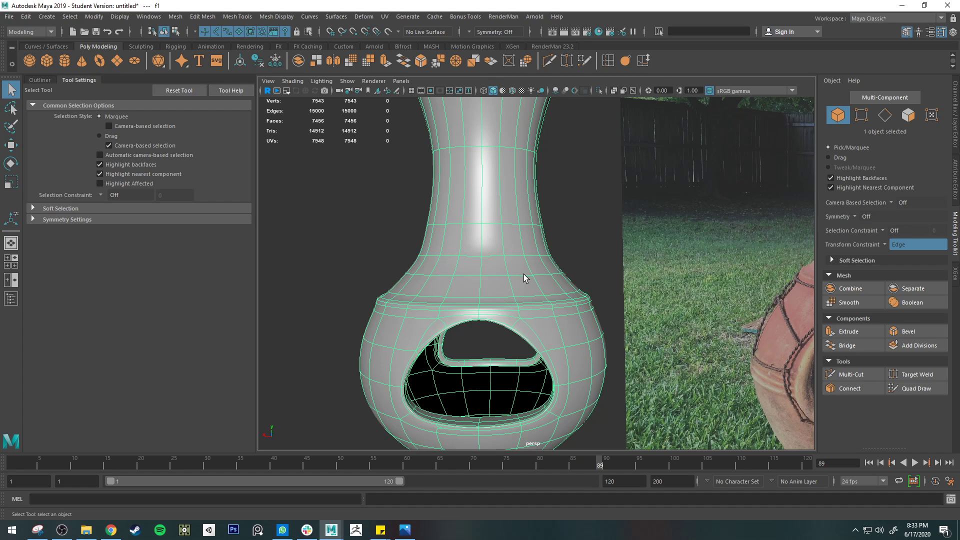
Try scaling the edge loop just above the shoulder ridge with the Edge Slide constraint active, then undo the scale
right_drag(524, 274, 522, 236)
key(1)
double_click(519, 274)
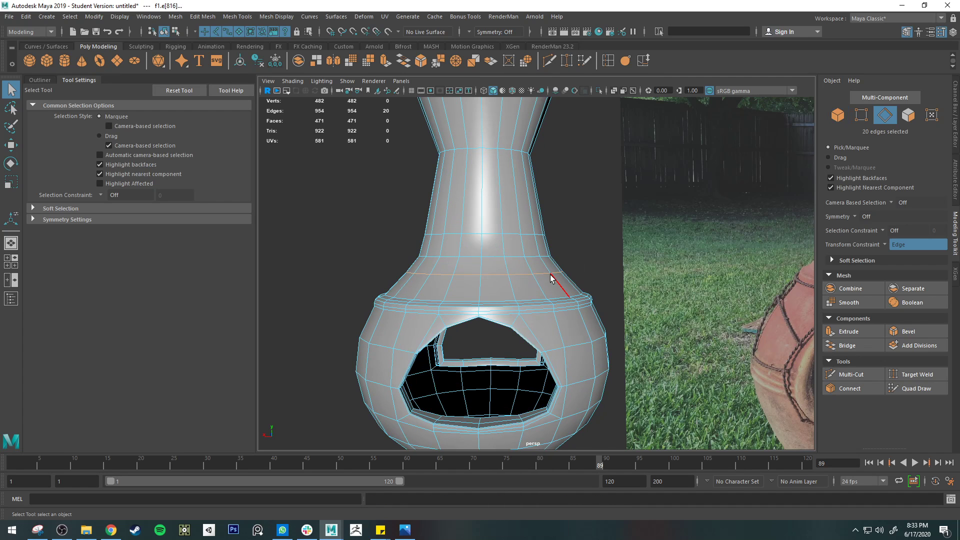
key(e)
key(r)
drag(487, 270, 490, 271)
key(ctrl+z)
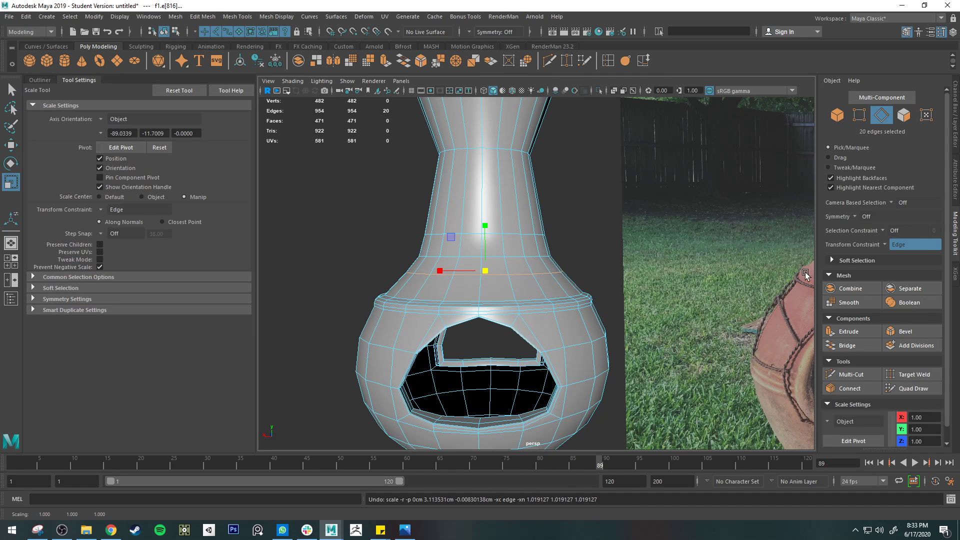
Turn the transform constraint off and raise the edge loop at the base of the neck slightly in smoothed display
click(884, 244)
click(890, 249)
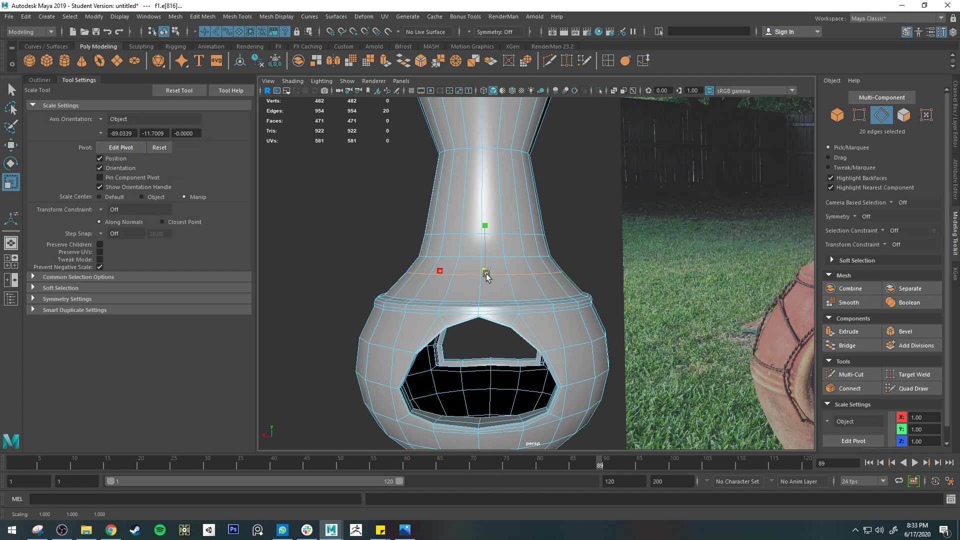
key(3)
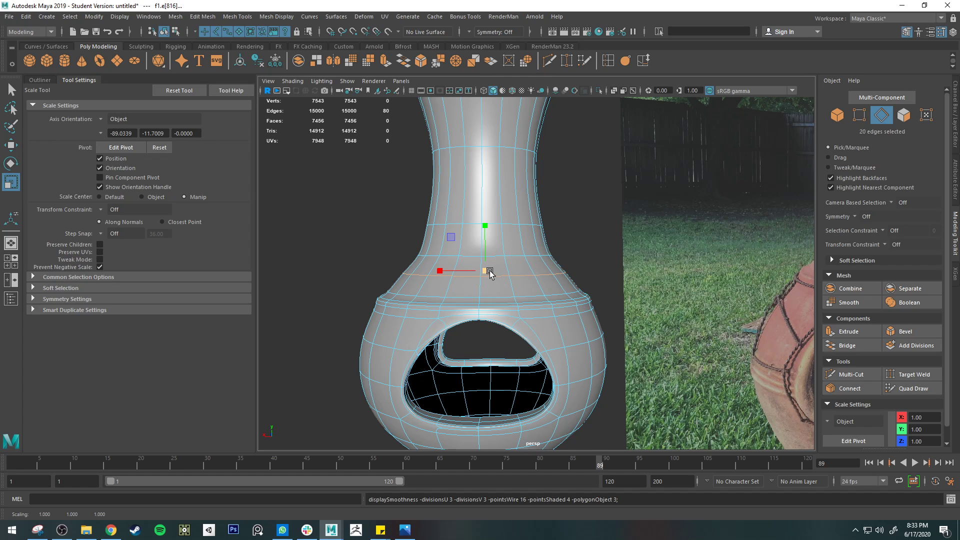
key(w)
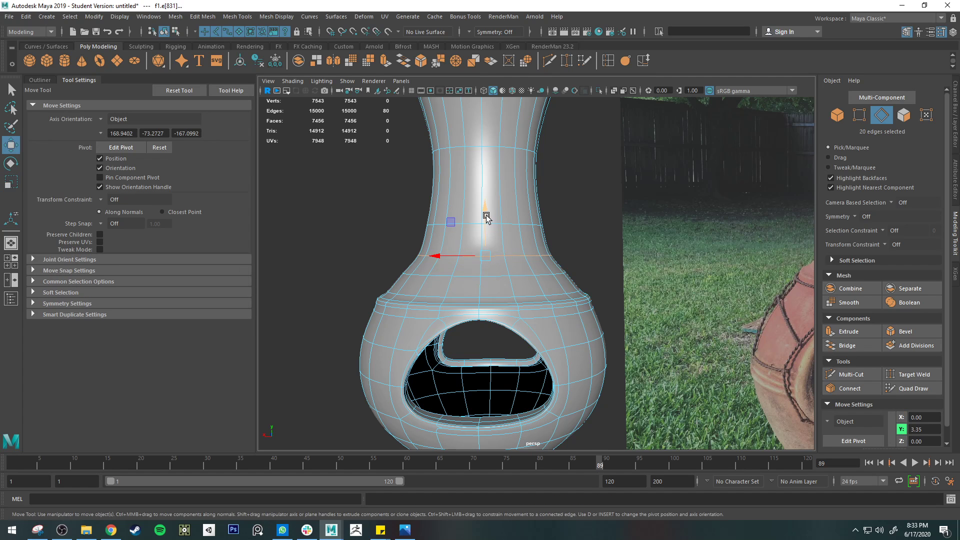
drag(486, 234, 486, 213)
Scale the edge loop on the lower part of the neck uniformly inward to about 0.96
key(r)
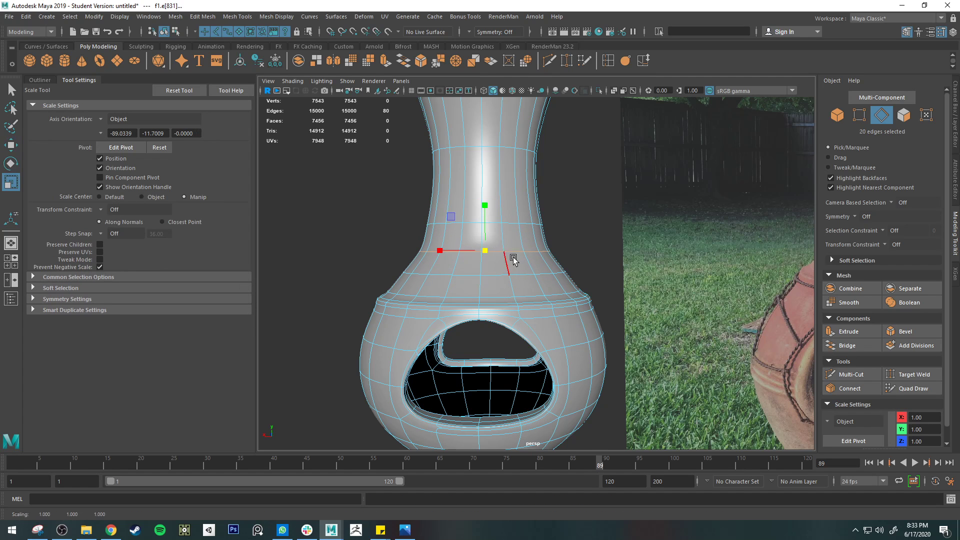
scroll(482, 254, down, 3)
key(q)
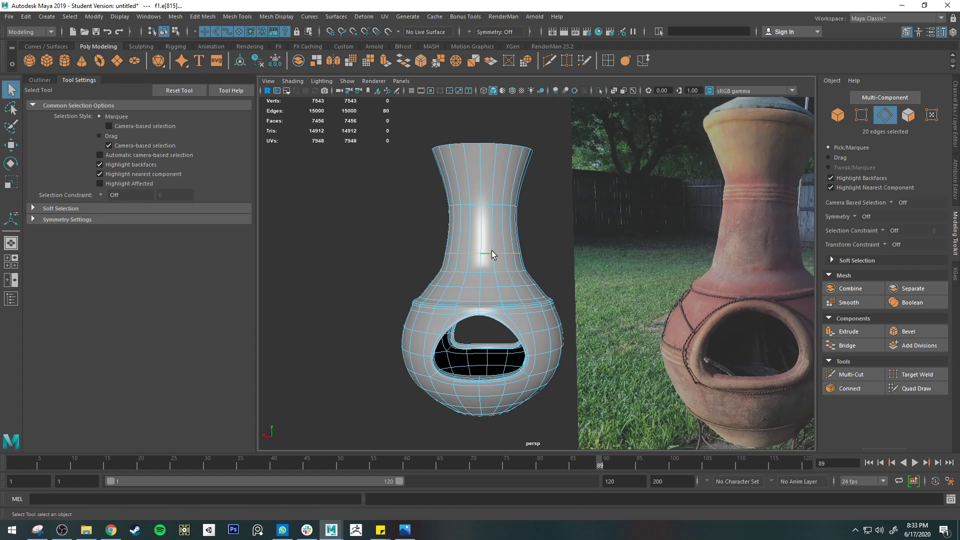
key(r)
drag(483, 259, 483, 260)
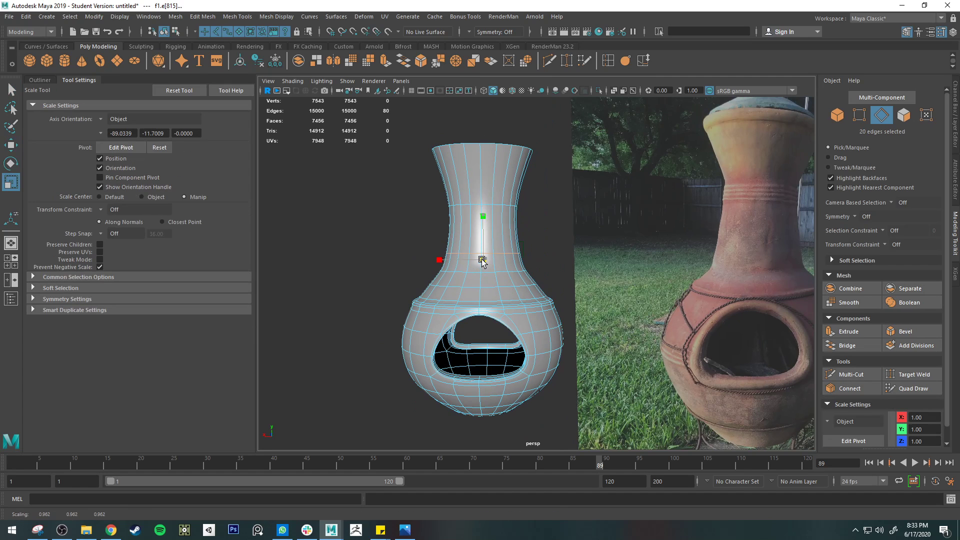
Raise the edge loop at the narrowest part of the neck to about Y 5.30 and show the unsmoothed cage
alt+middle_drag(497, 222, 492, 272)
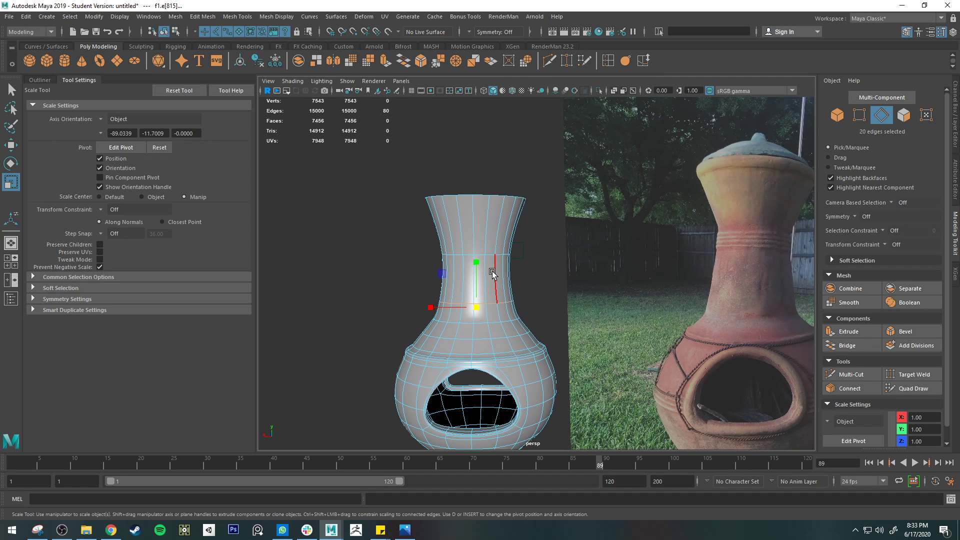
double_click(484, 251)
key(w)
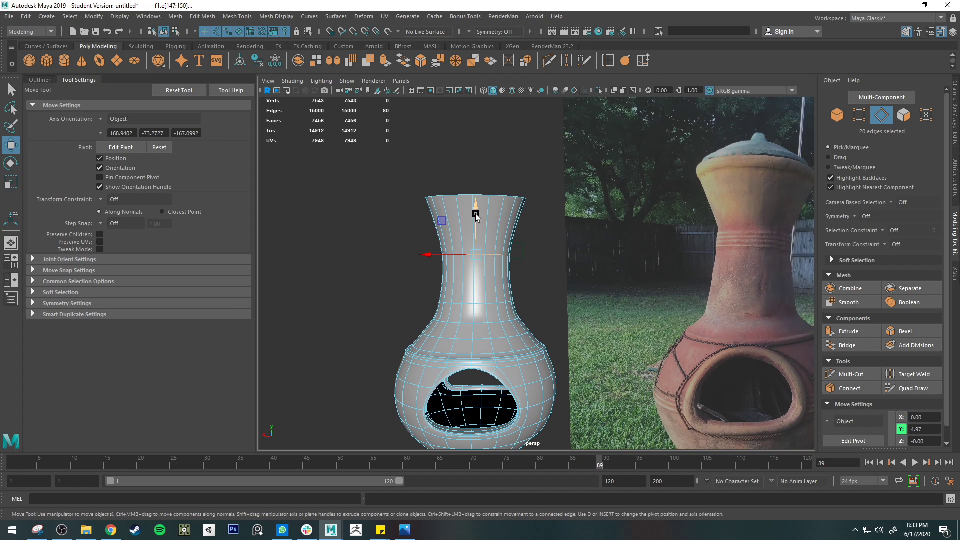
drag(475, 214, 478, 201)
key(1)
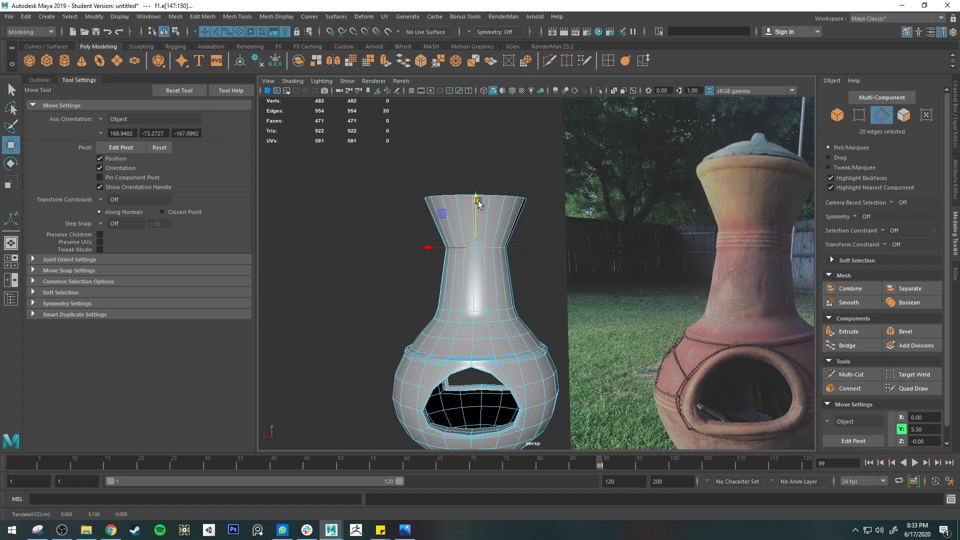
Insert a supporting edge loop just below the neck's narrowest loop, smooth the display and return to object mode
click(607, 61)
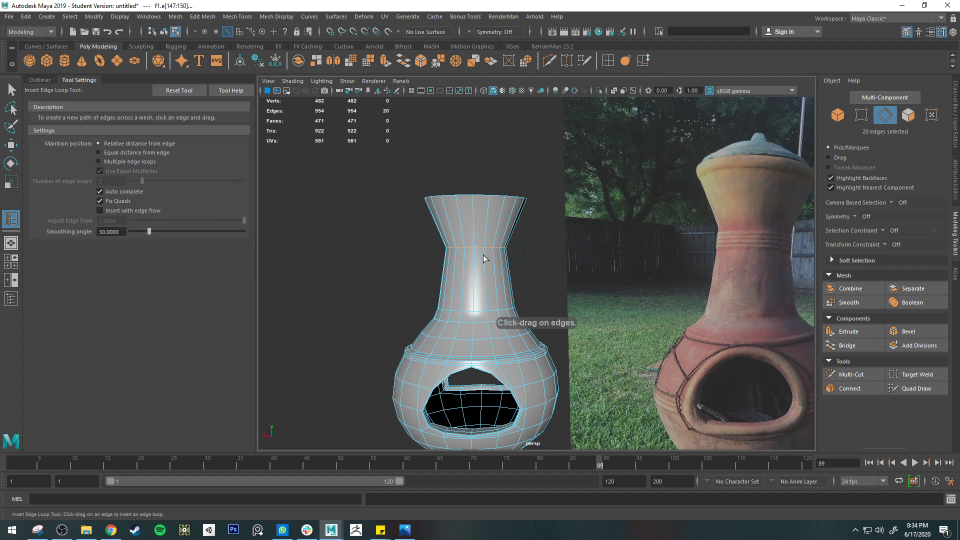
drag(483, 258, 493, 250)
key(3)
key(q)
right_drag(493, 235, 532, 209)
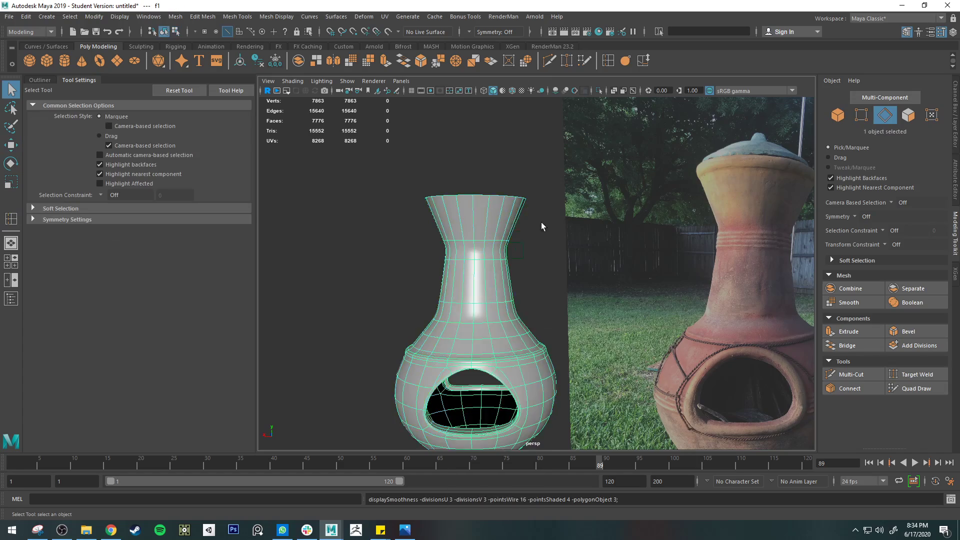
Review the deselected, smoothed chiminea beside the reference photo, checking the overall silhouette from neck to body
click(541, 222)
mouse_move(512, 251)
alt+mouse_down()
mouse_move(562, 255)
mouse_move(531, 248)
mouse_move(508, 257)
alt+mouse_up()
alt+middle_drag(508, 258, 509, 210)
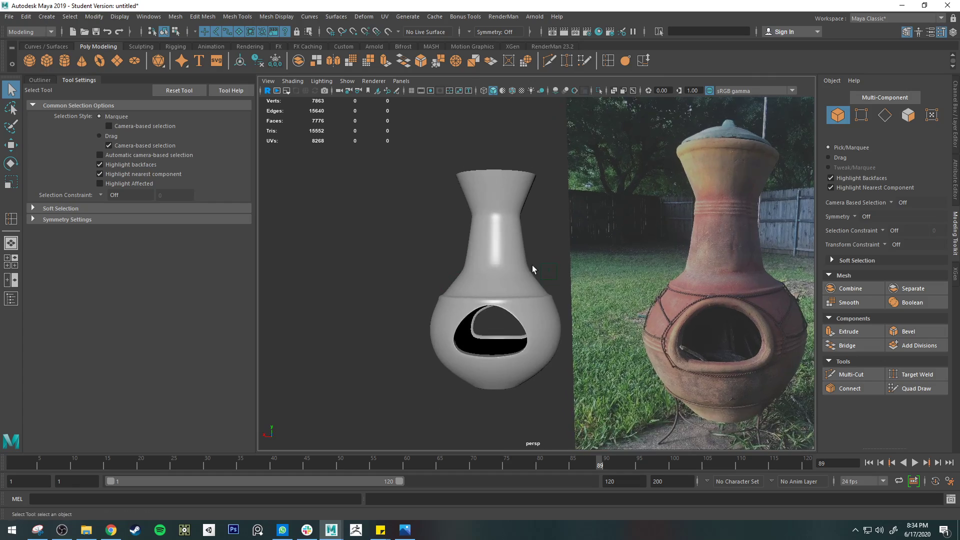
alt+drag(532, 265, 523, 214)
alt+middle_drag(520, 270, 520, 214)
alt+drag(518, 222, 484, 242)
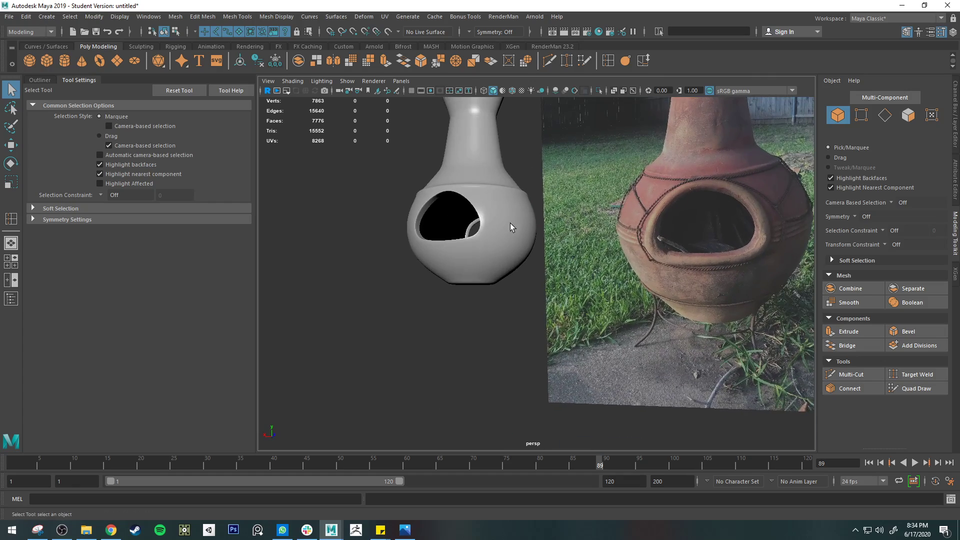
Examine the body around the fire opening and below it against the reference photo's rim and raised bands
click(502, 228)
scroll(502, 226, up, 2)
alt+middle_drag(493, 200, 455, 210)
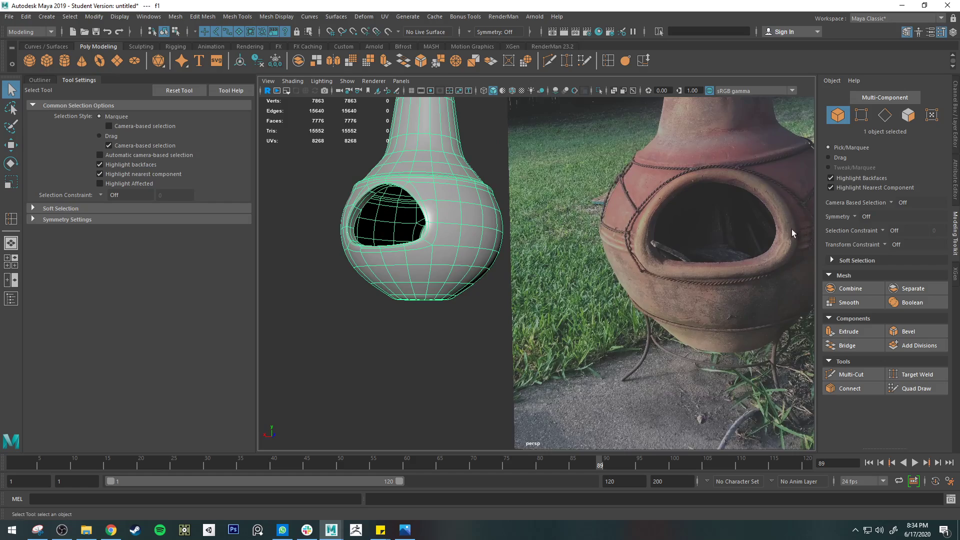
alt+middle_drag(780, 230, 662, 233)
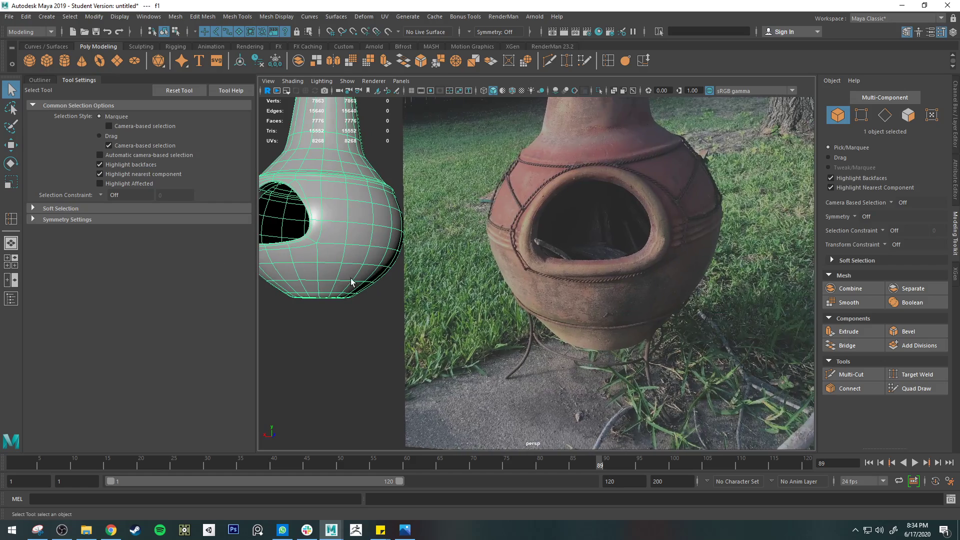
alt+drag(351, 282, 489, 299)
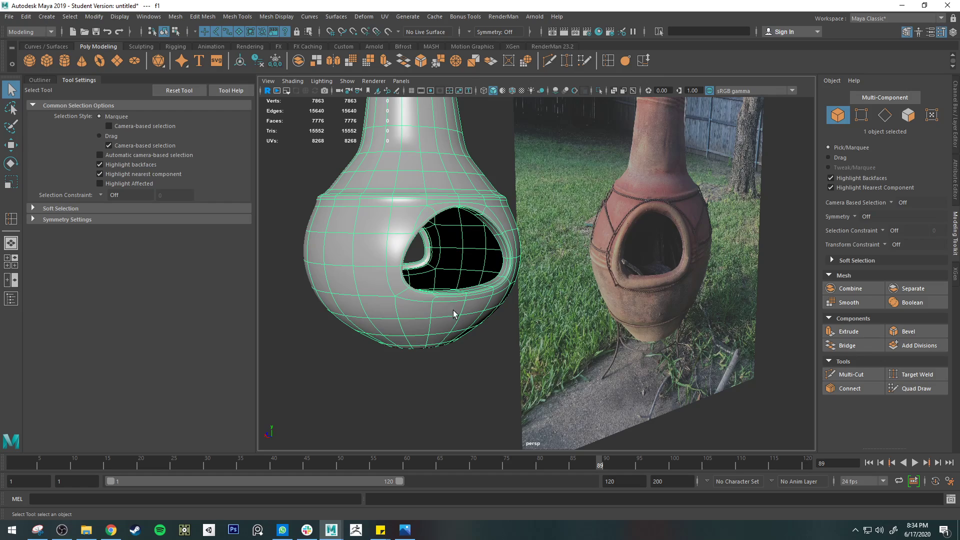
alt+drag(454, 314, 779, 278)
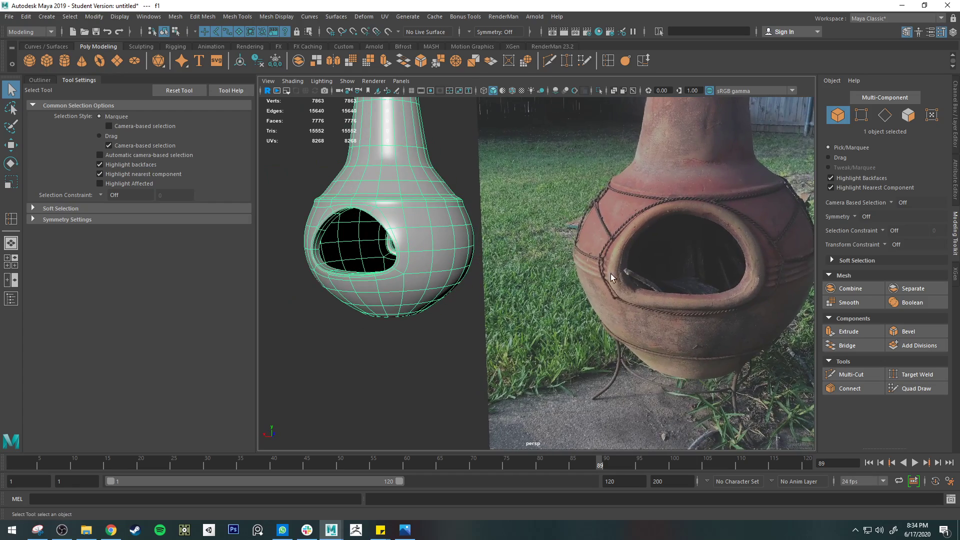
alt+drag(733, 245, 446, 325)
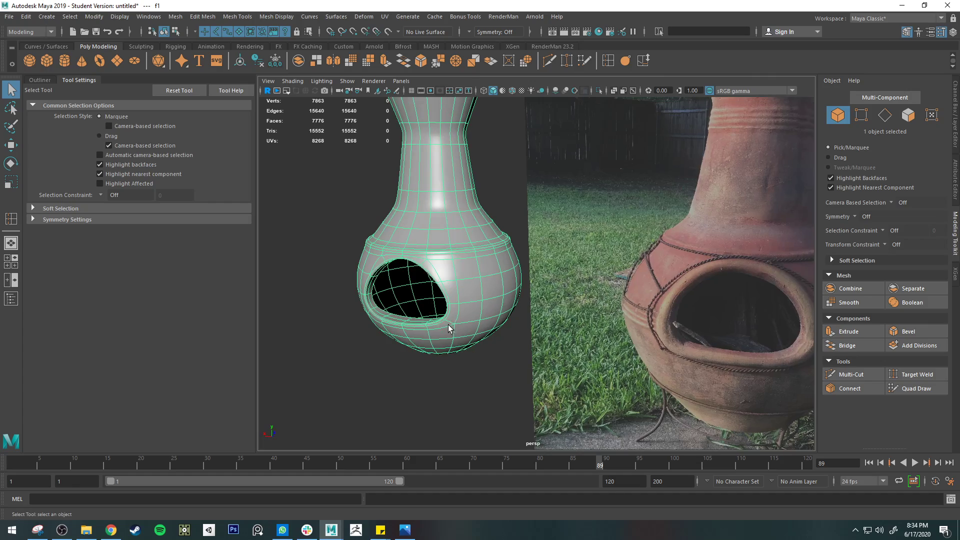
alt+drag(433, 259, 593, 306)
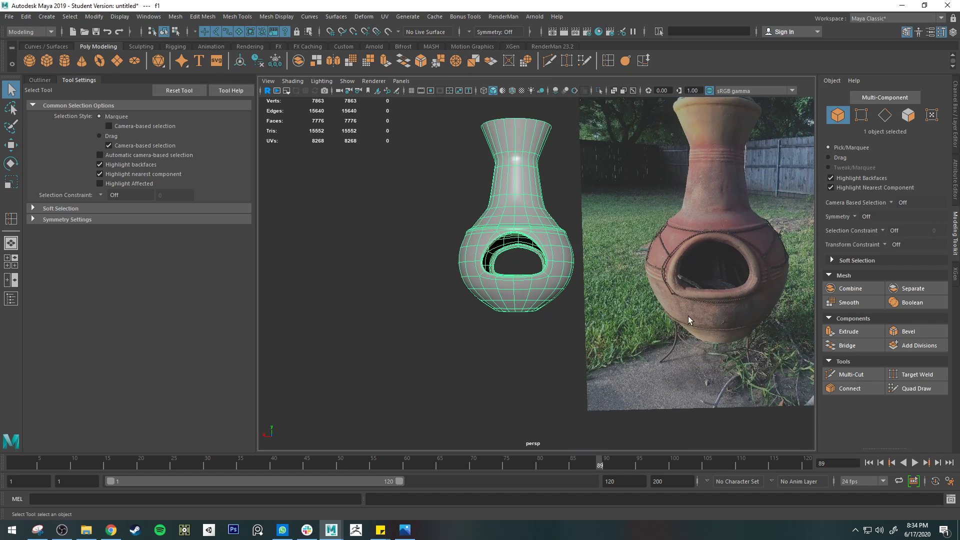
scroll(553, 322, up, 4)
alt+middle_drag(553, 322, 467, 314)
scroll(464, 310, down, 2)
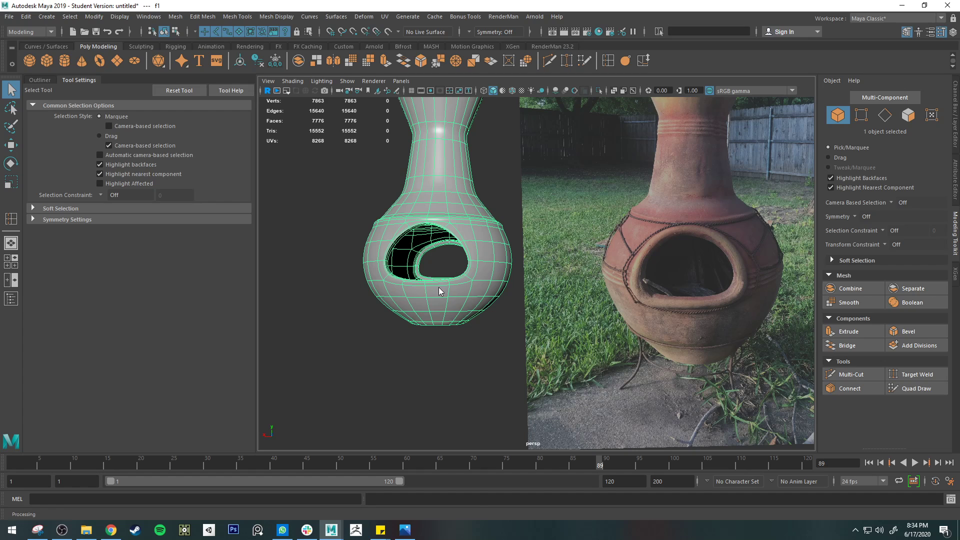
Convert the body's horizontal edge loop just below the fire opening into a curve with Polygon Edges to Curve
right_drag(438, 254, 430, 231)
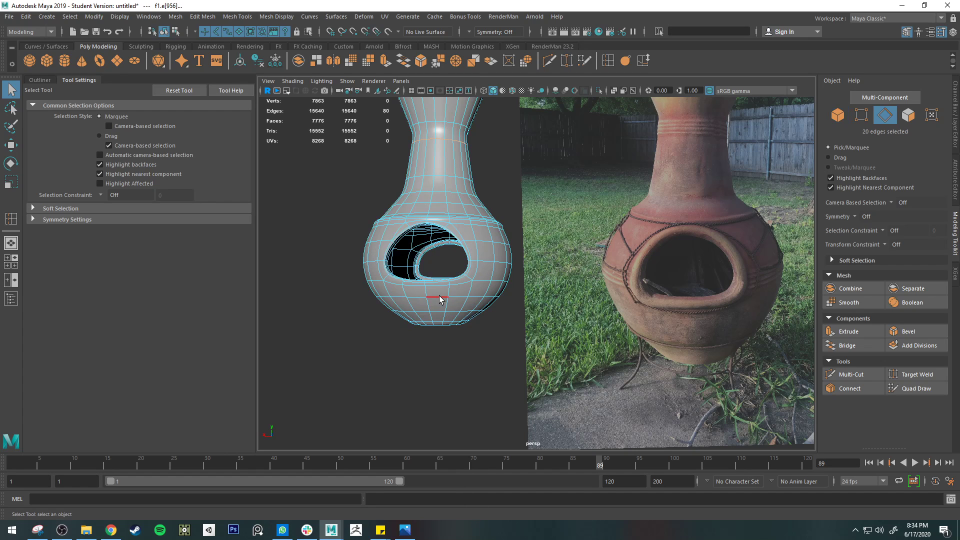
double_click(439, 295)
click(177, 18)
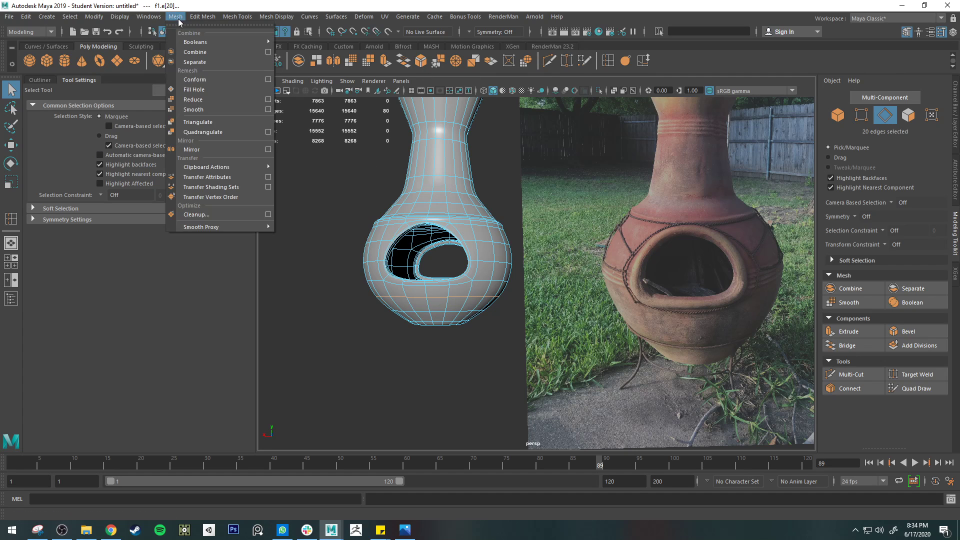
mouse_move(207, 18)
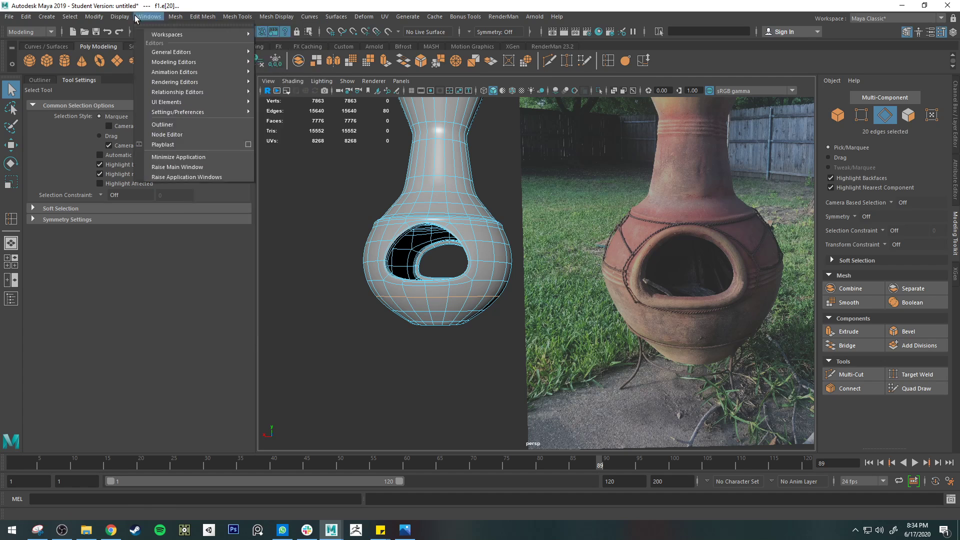
mouse_move(94, 19)
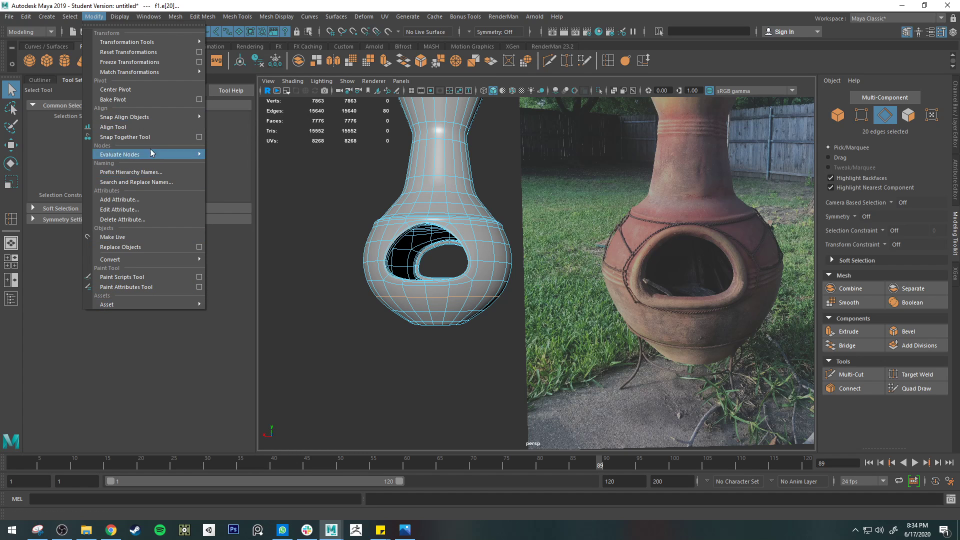
mouse_move(142, 259)
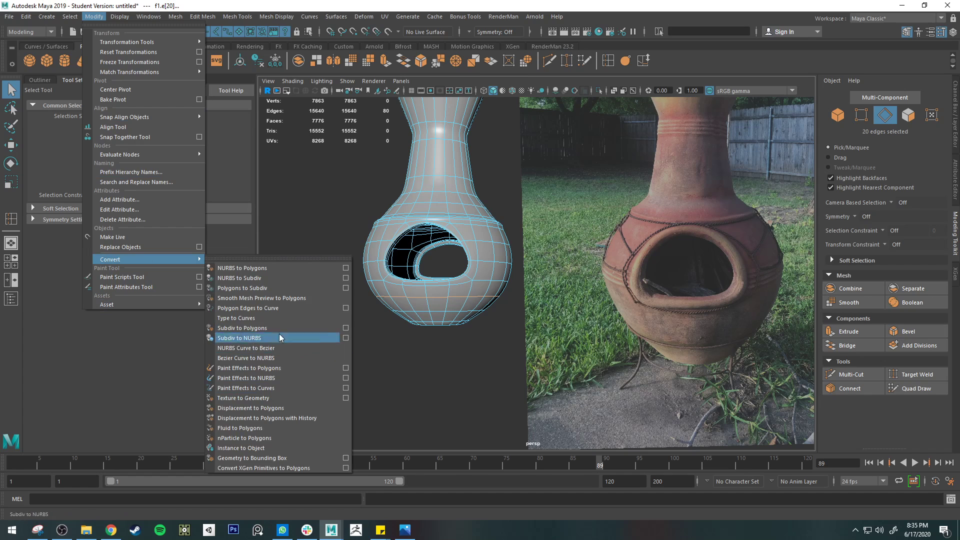
click(292, 307)
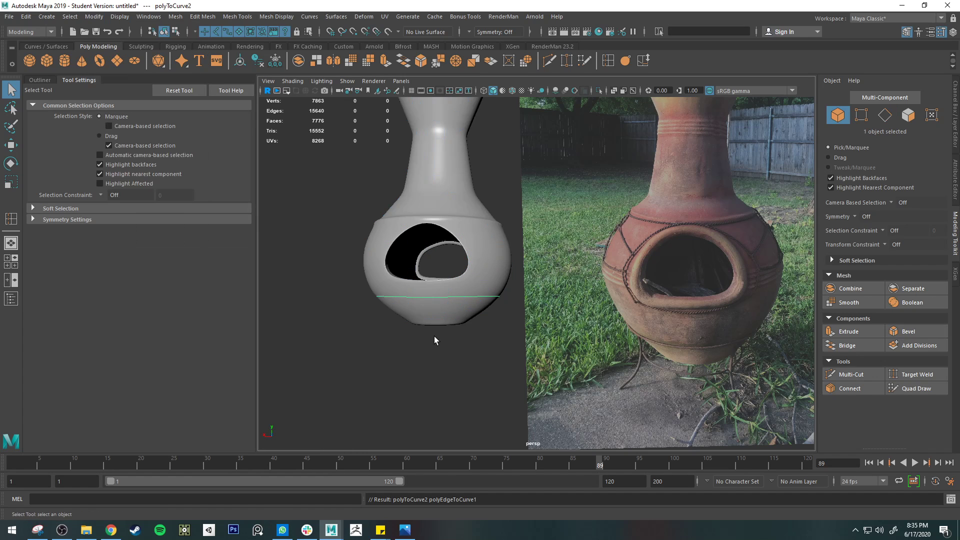
Create a tube mesh from the new curve around the lower body with Curve to Tube Mesh
click(384, 17)
mouse_move(465, 17)
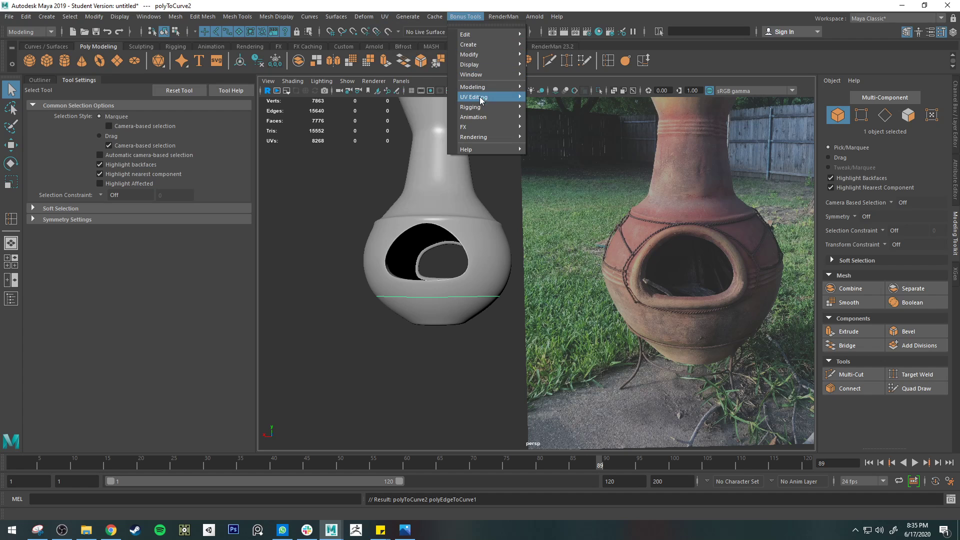
mouse_move(495, 87)
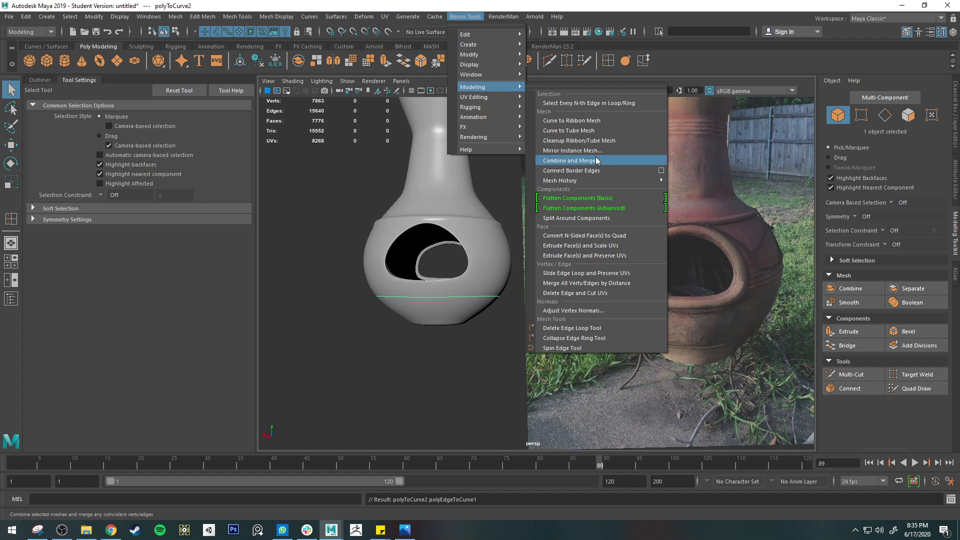
click(603, 131)
Reduce the tube mesh's width to 0.21 and set its length division spacing to non-uniform
click(956, 122)
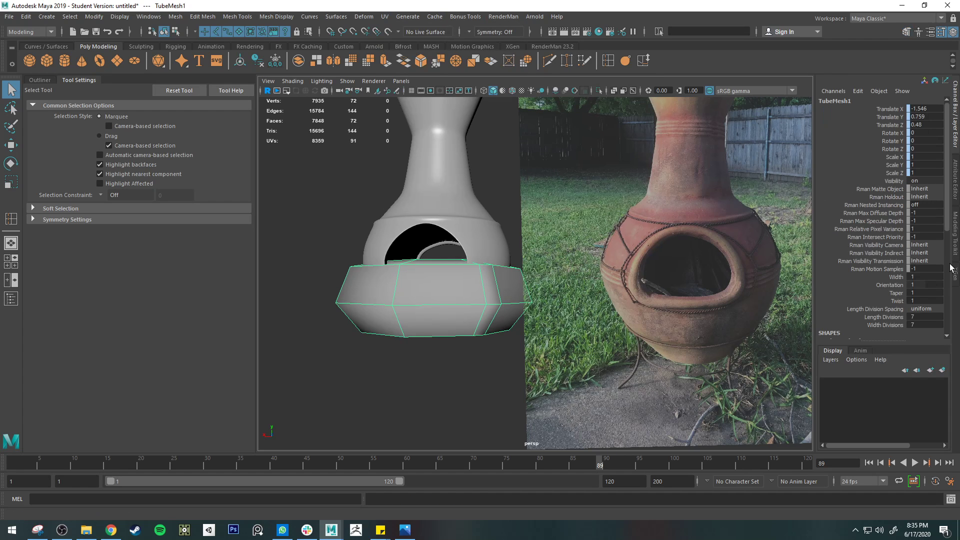
click(896, 277)
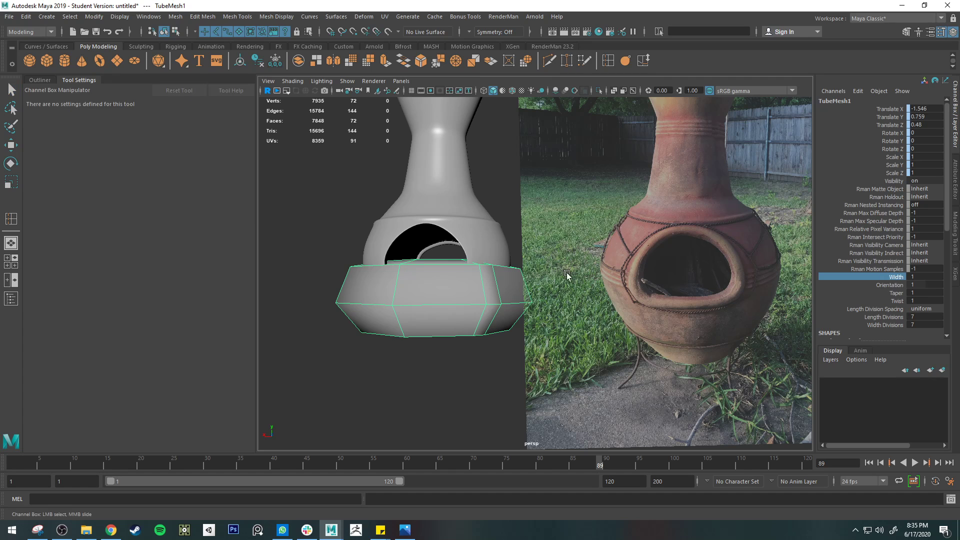
middle_drag(521, 290, 512, 285)
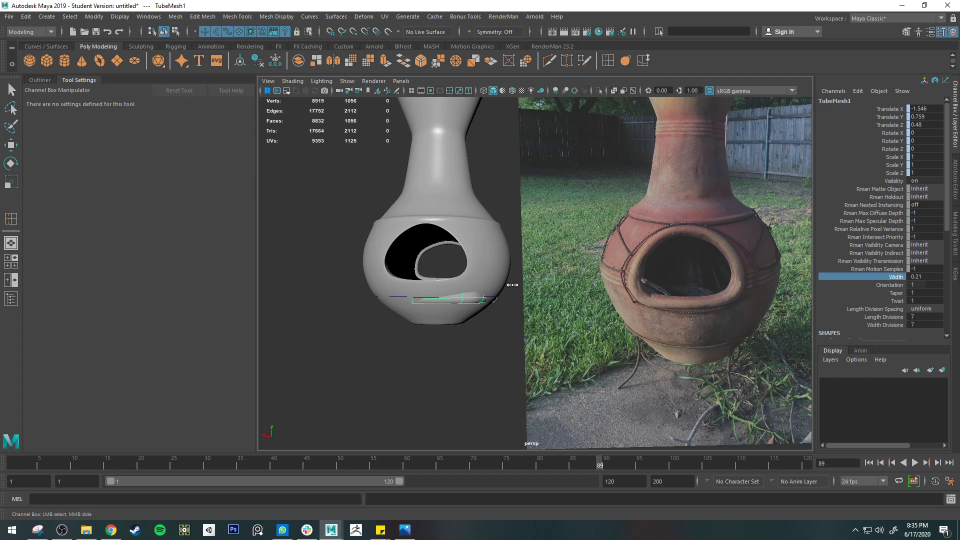
alt+drag(513, 285, 545, 290)
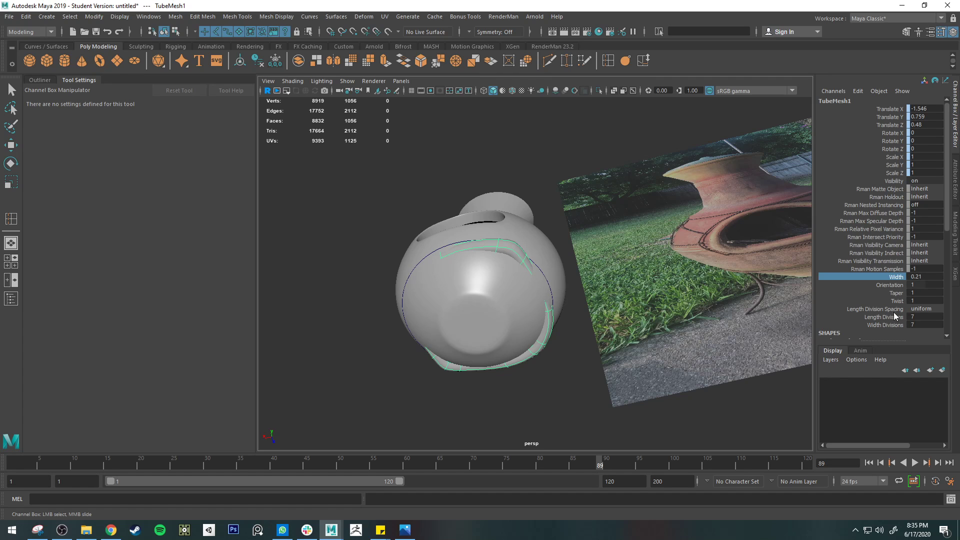
click(882, 310)
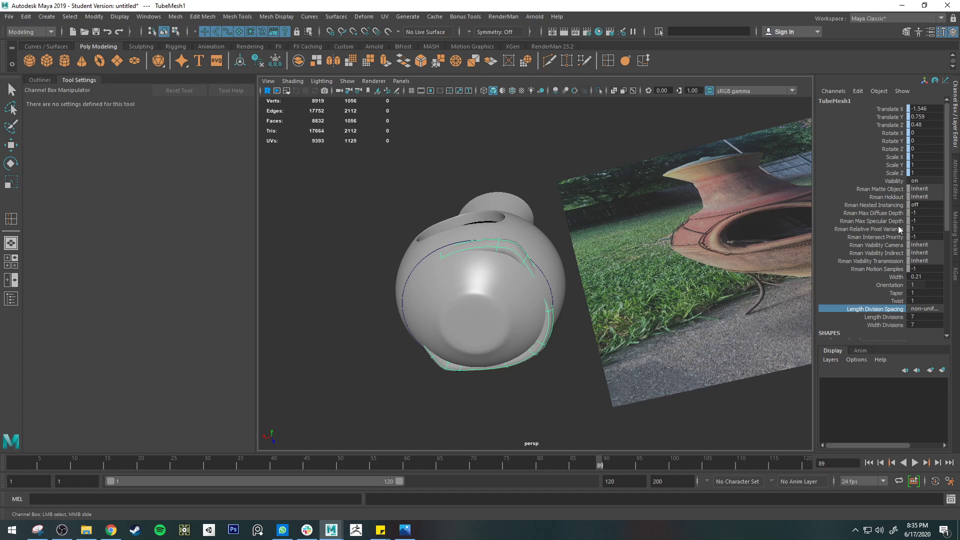
Undo the tube mesh's attribute changes, the tube mesh itself and the curve around the lower body
key(ctrl+z)
key(ctrl+z)
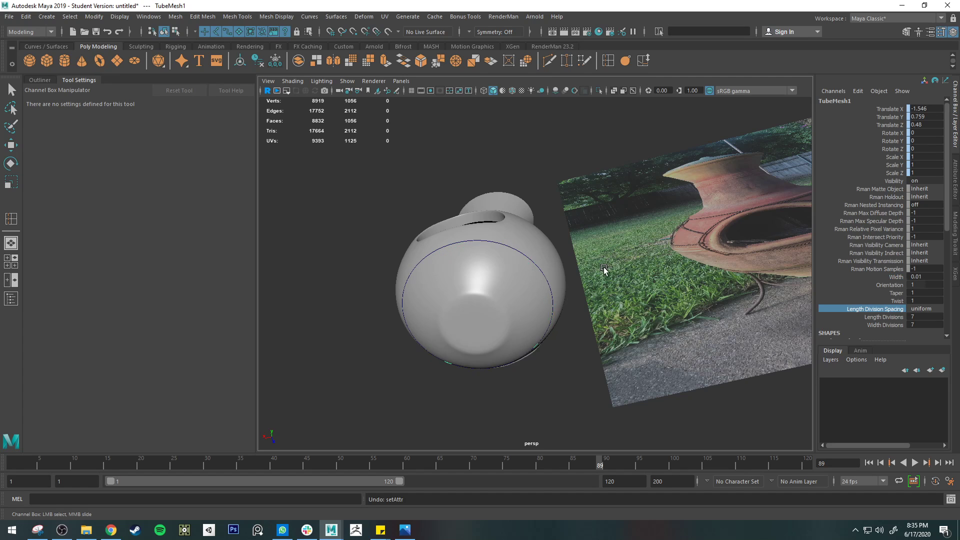
key(ctrl+z)
key(ctrl+z)
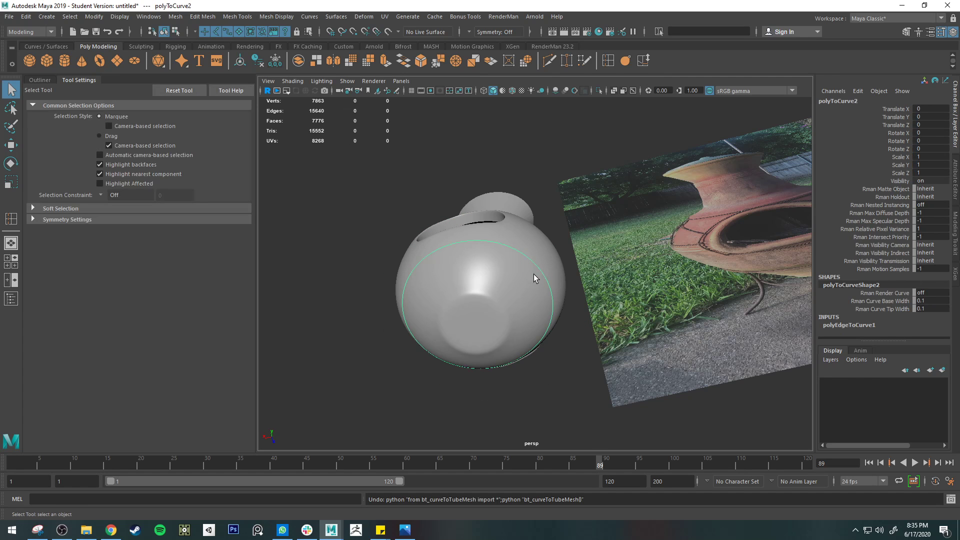
click(527, 291)
alt+drag(469, 254, 469, 284)
right_drag(467, 256, 466, 229)
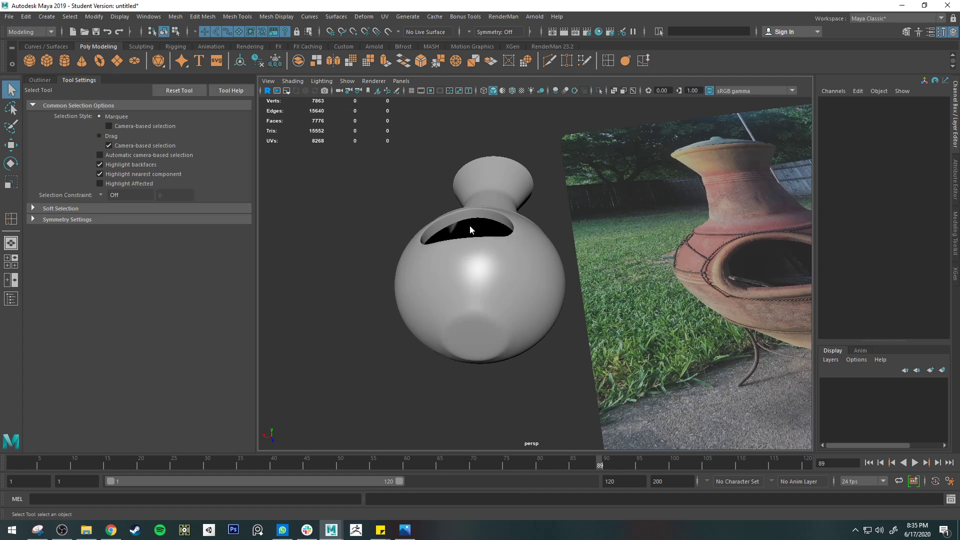
Select the body's horizontal edge loop below the fire opening and convert it to a curve with Polygon Edges to Curve
double_click(492, 260)
key(ctrl+z)
alt+drag(503, 317, 500, 277)
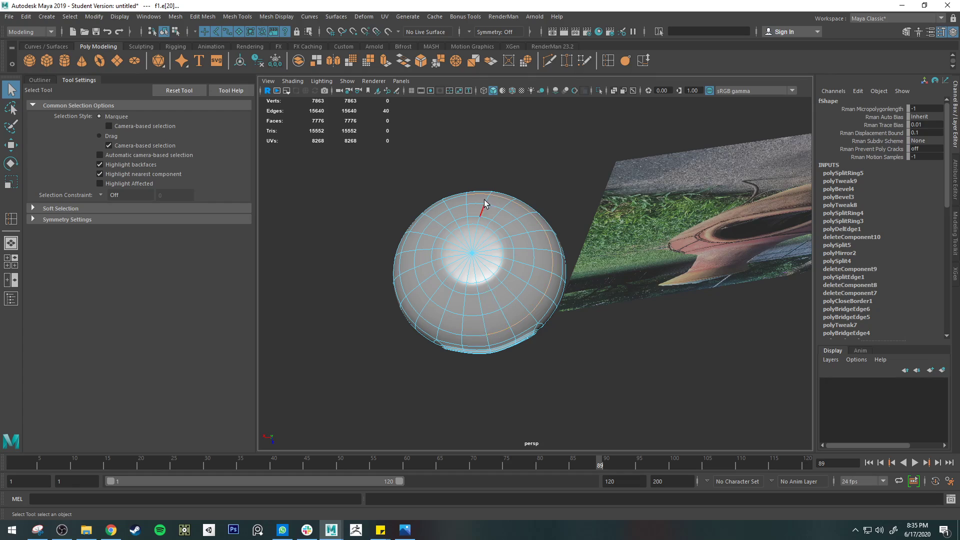
alt+drag(484, 202, 503, 347)
click(464, 16)
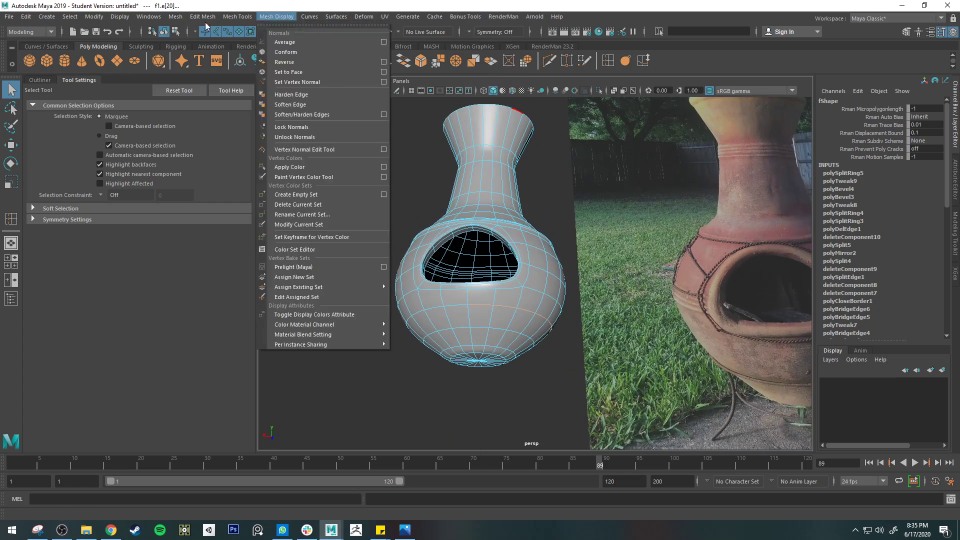
mouse_move(154, 261)
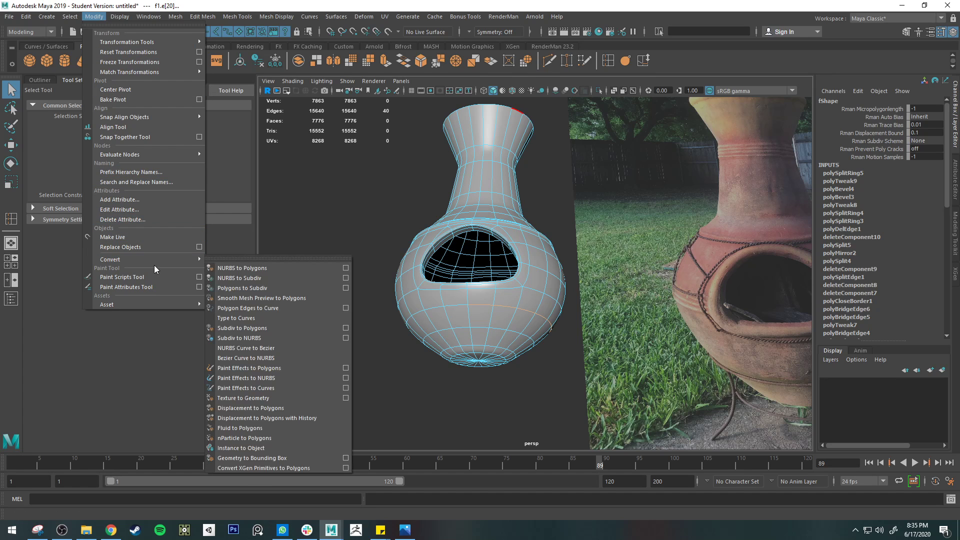
click(283, 307)
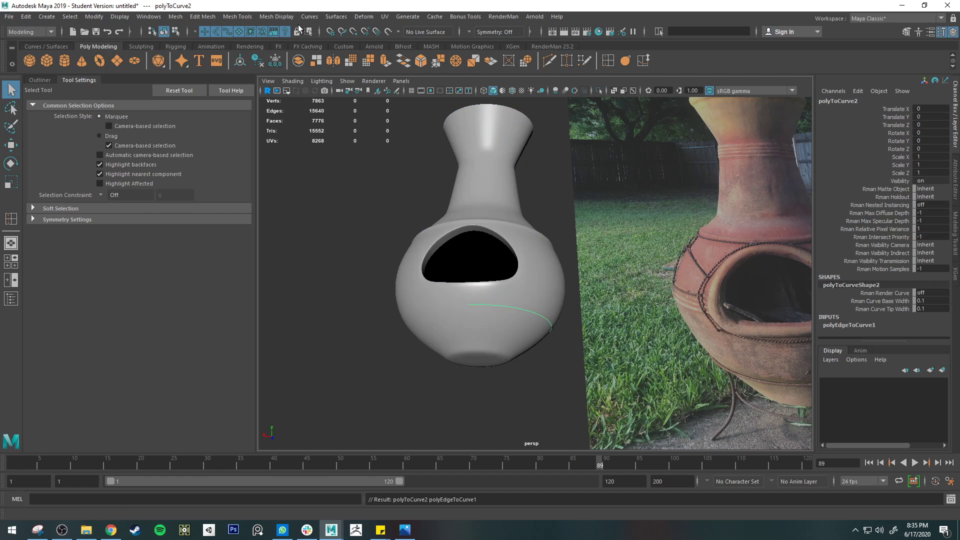
Create a tube mesh from the lower-body curve with Curve to Tube Mesh and reduce its width to 0.086
click(480, 18)
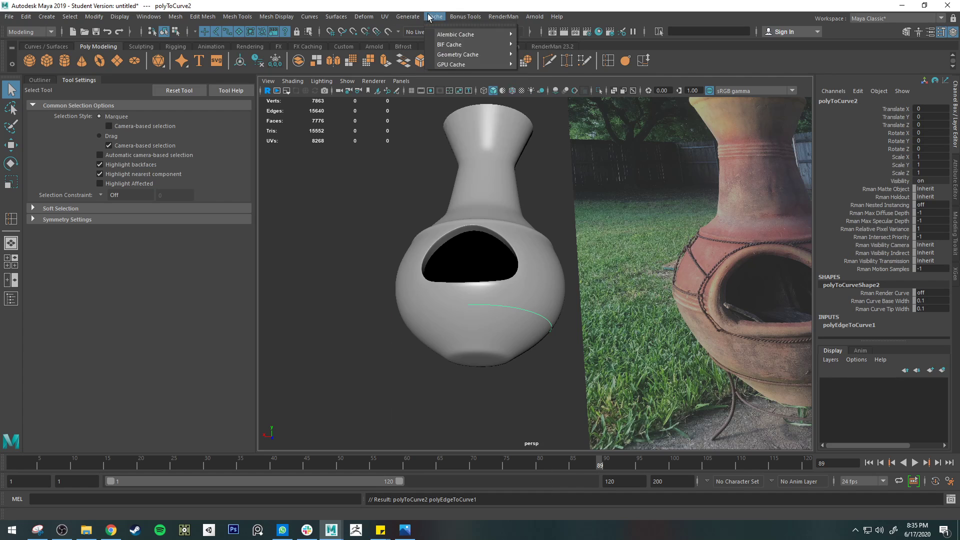
mouse_move(488, 88)
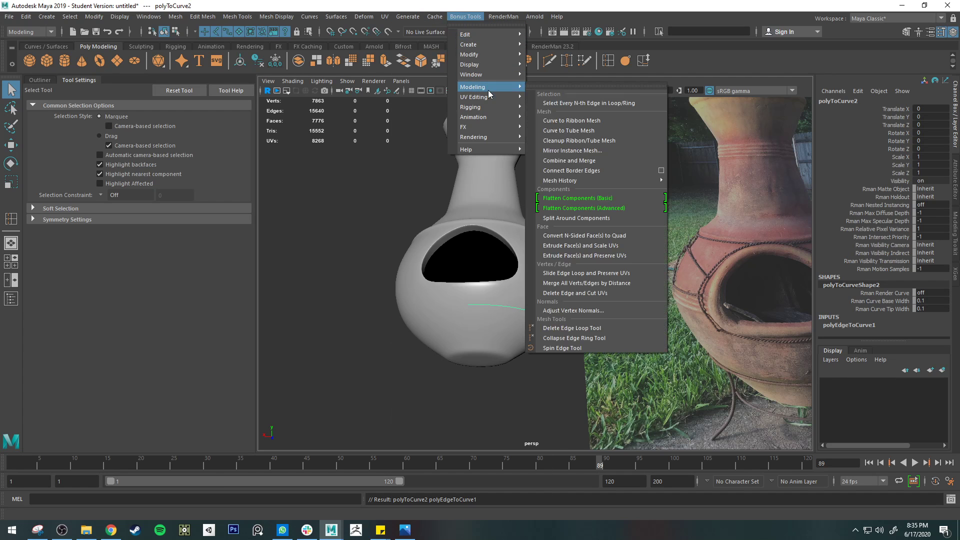
click(598, 131)
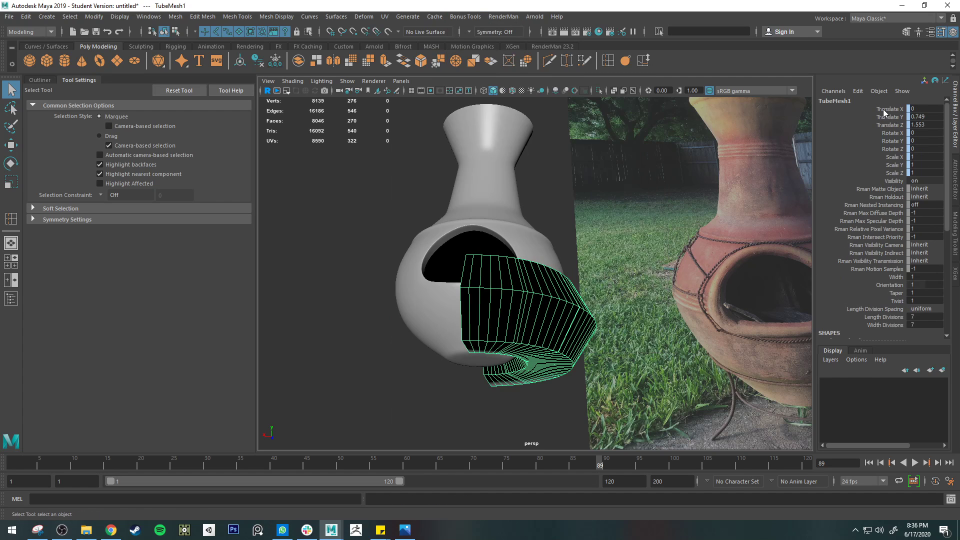
scroll(888, 294, down, 3)
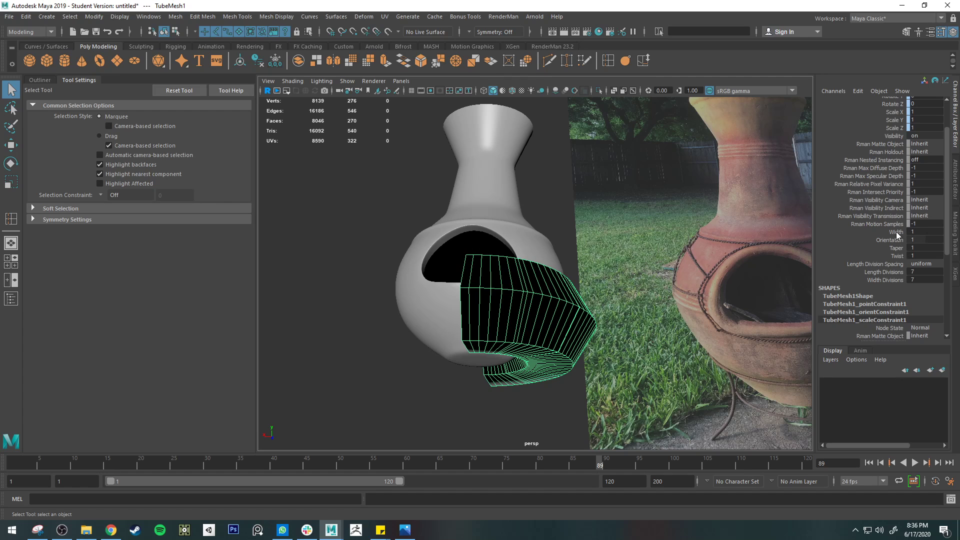
click(895, 231)
middle_drag(709, 238, 650, 241)
scroll(611, 320, up, 7)
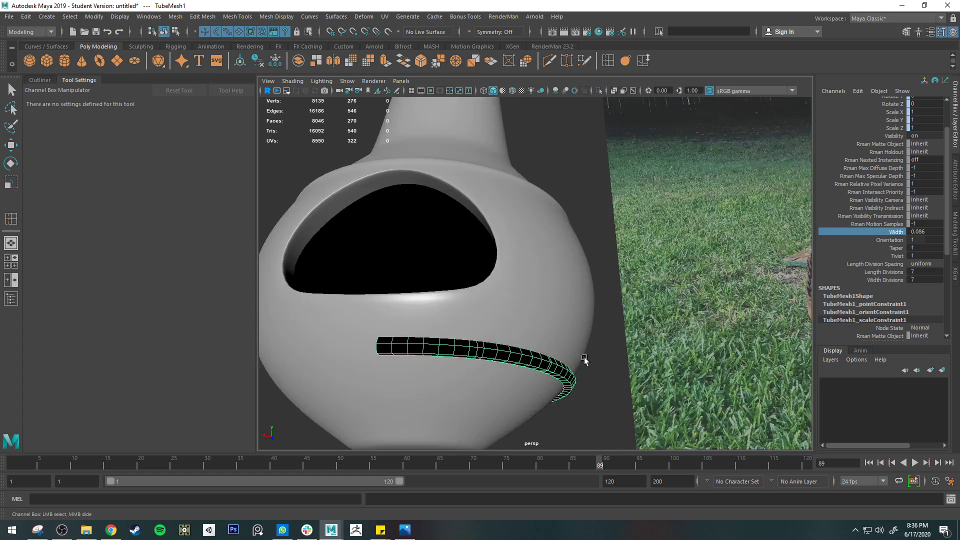
Reduce the lower-body tube's width to 0.032 and show it in smooth mesh preview
alt+middle_drag(585, 359, 579, 255)
alt+drag(555, 260, 480, 264)
alt+right_drag(562, 210, 507, 209)
alt+middle_drag(508, 209, 608, 205)
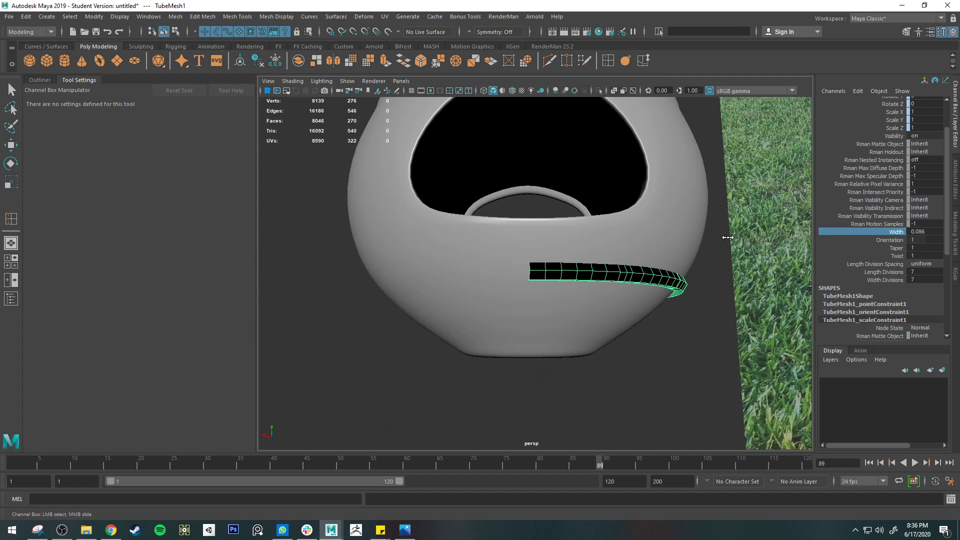
middle_drag(728, 237, 701, 237)
alt+right_drag(730, 255, 690, 258)
alt+middle_drag(689, 259, 668, 220)
alt+right_drag(595, 218, 640, 209)
key(3)
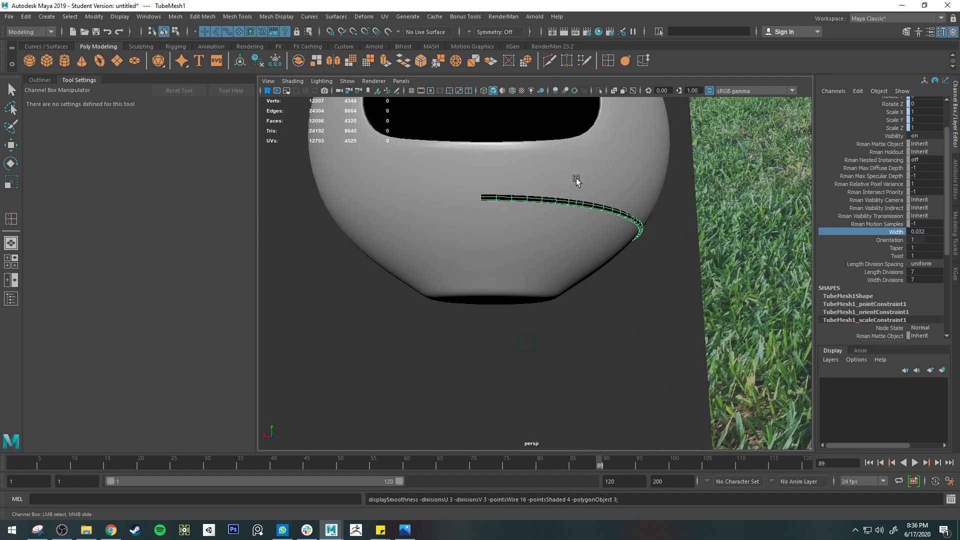
Reverse the normals of the tube mesh around the lower body and deselect it
click(408, 17)
mouse_move(282, 17)
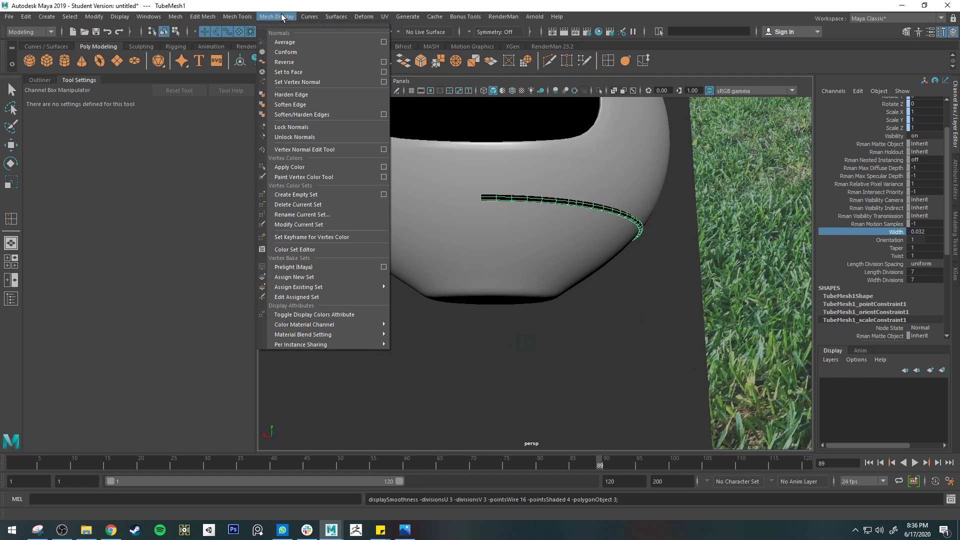
click(303, 62)
click(602, 347)
alt+drag(612, 284, 599, 311)
scroll(599, 310, down, 5)
alt+drag(519, 327, 522, 278)
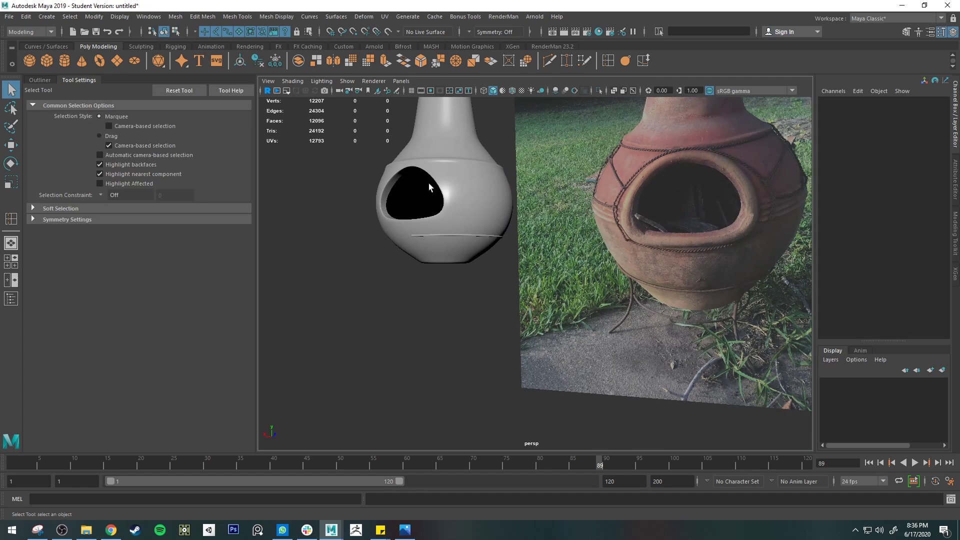
Create a polygon cylinder and rotate it -90 degrees about X with step snapping
alt+drag(428, 186, 435, 181)
click(66, 61)
key(e)
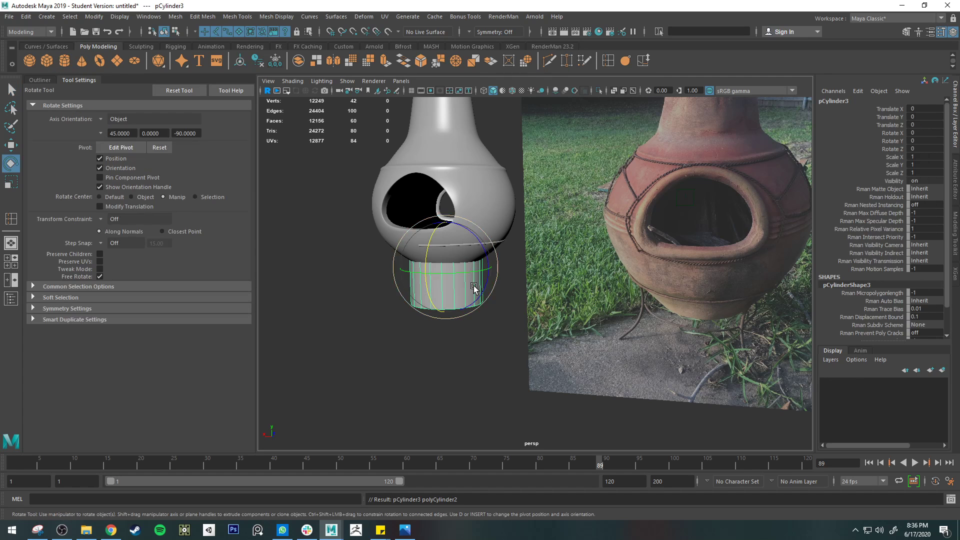
key(r)
key(e)
shift+drag(434, 231, 434, 307)
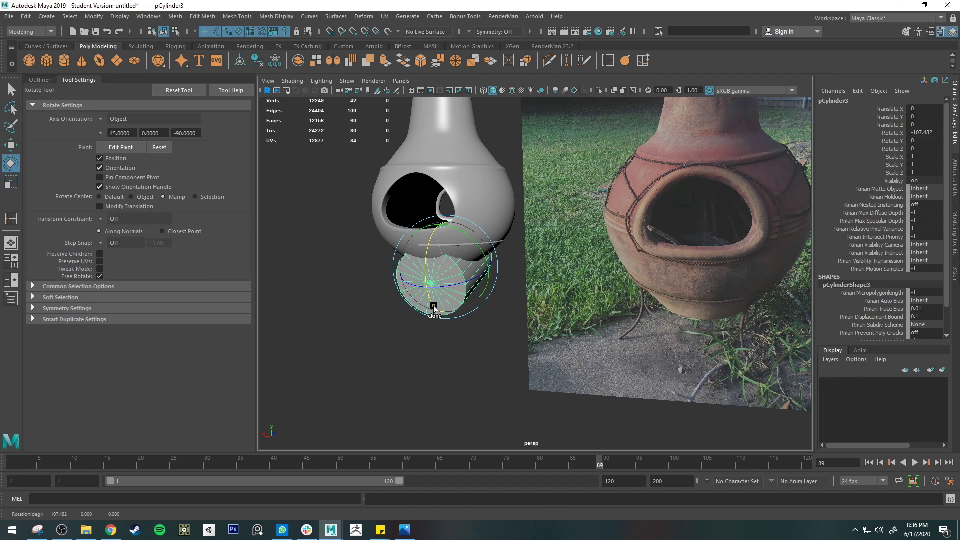
key(ctrl+z)
key(j)
drag(429, 242, 429, 305)
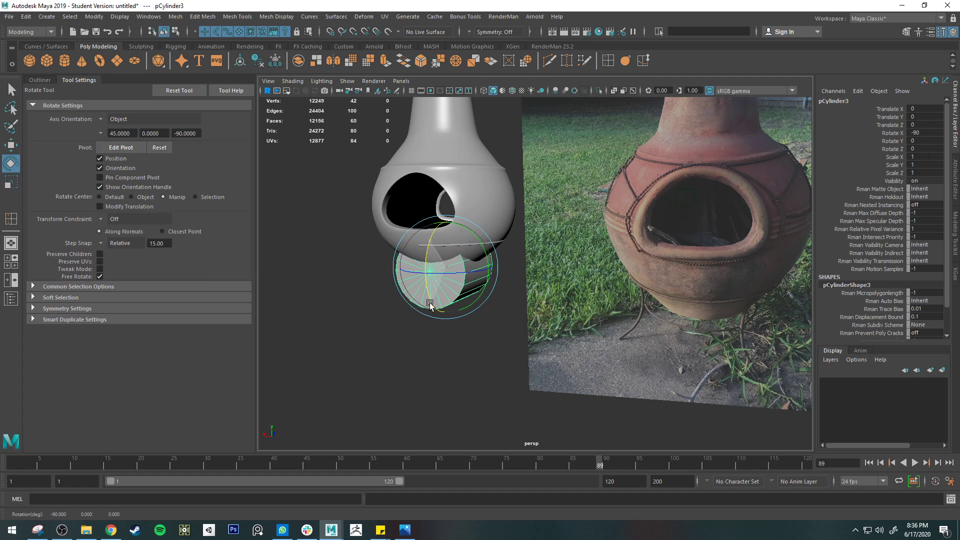
Move the cylinder beside the chiminea's lower body, to about X -2.24 and Z 1.083
key(w)
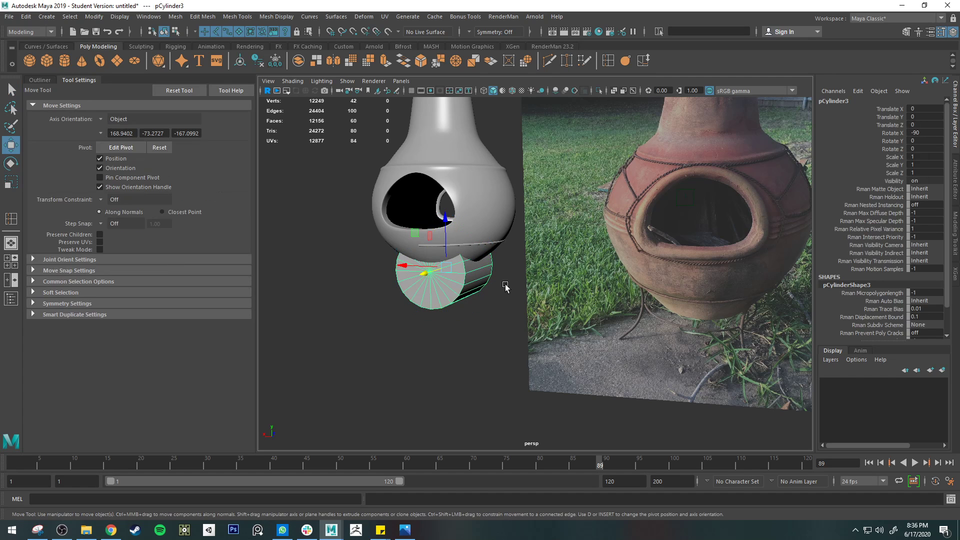
alt+drag(506, 287, 565, 307)
drag(416, 300, 566, 269)
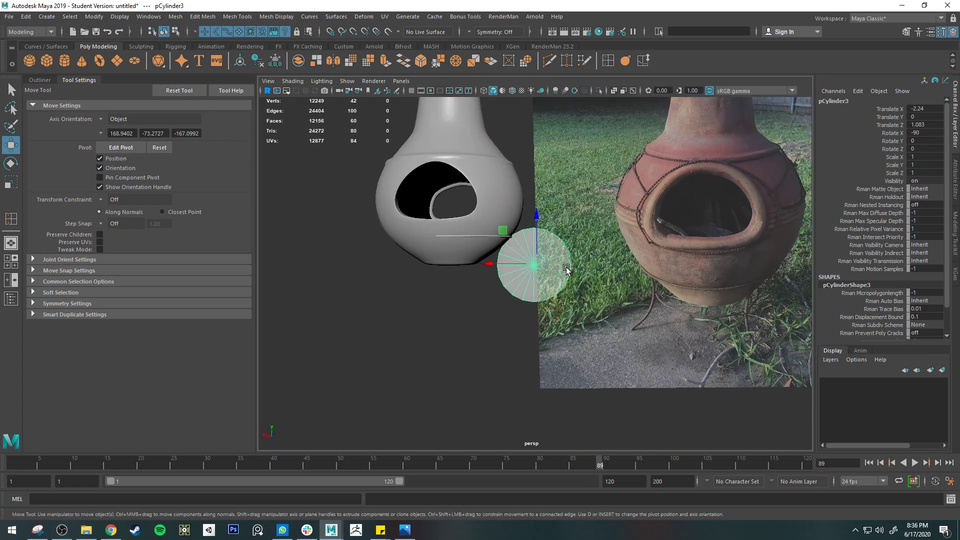
Switch the cylinder to edge mode and select edges along its circular rim
right_drag(511, 247, 512, 216)
scroll(520, 243, up, 4)
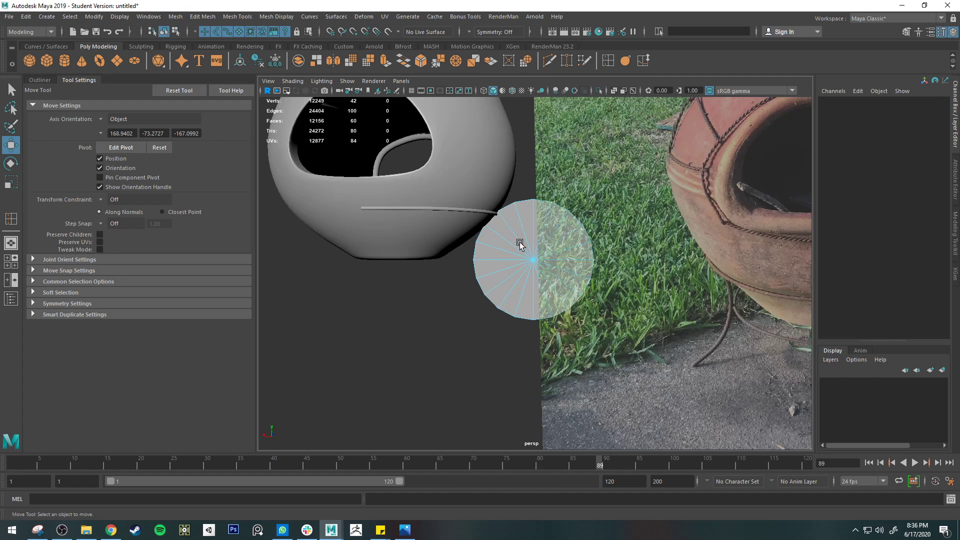
click(491, 219)
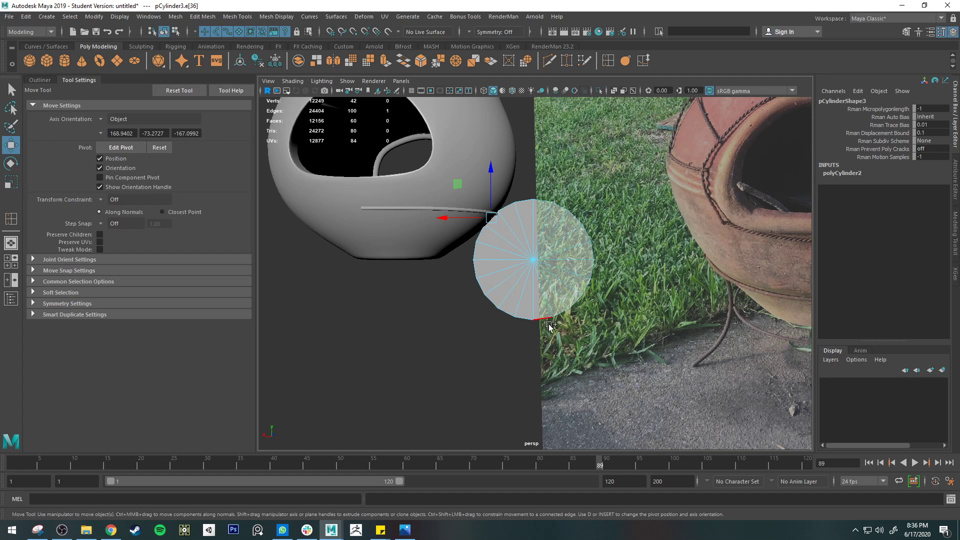
double_click(523, 320)
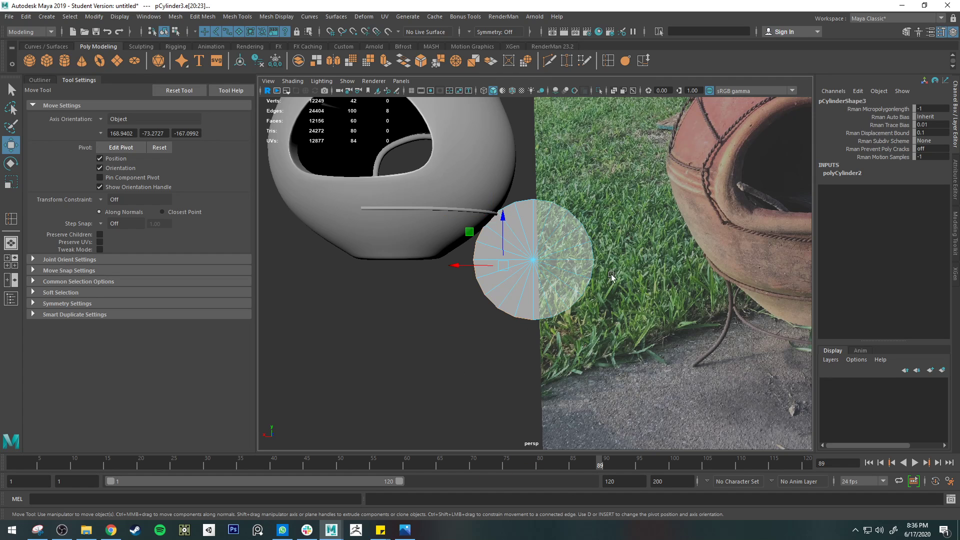
alt+drag(522, 300, 502, 270)
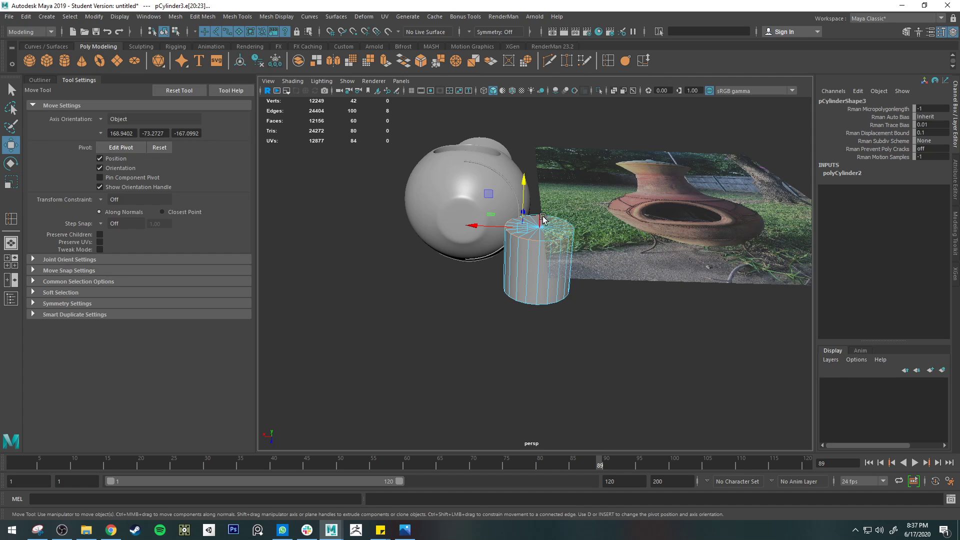
Open the Duplicate Special options and close them without applying
click(25, 17)
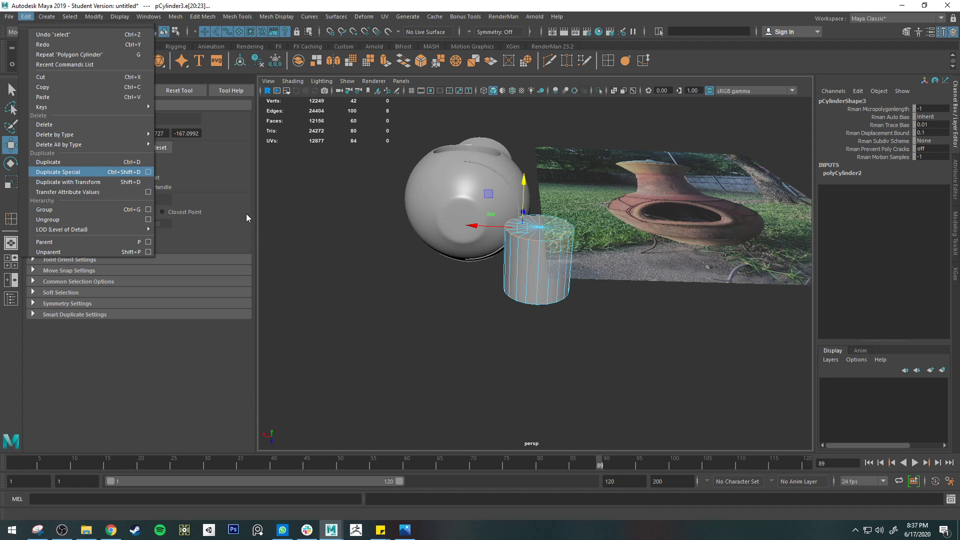
click(148, 172)
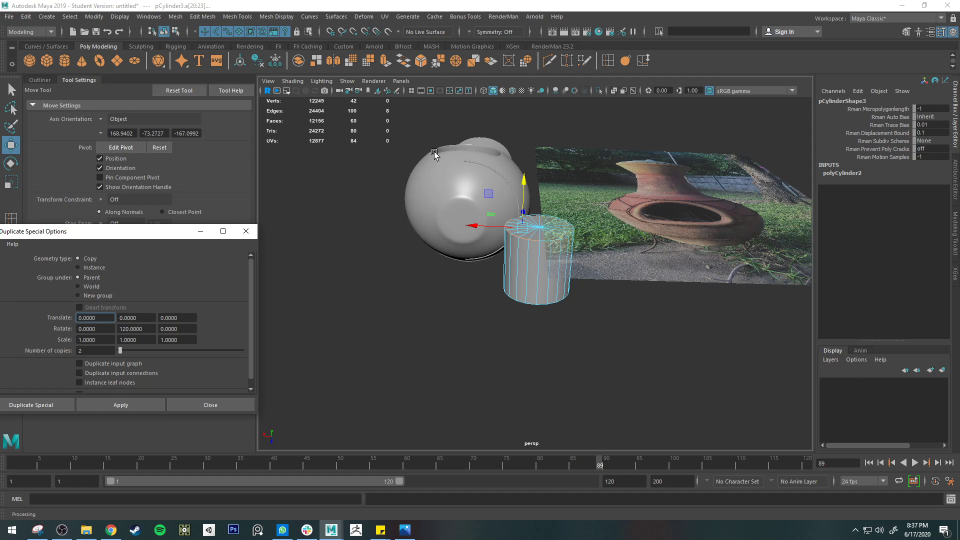
click(246, 232)
Return the cylinder to object mode and delete it
alt+drag(427, 225, 466, 284)
key(q)
right_drag(513, 266, 550, 235)
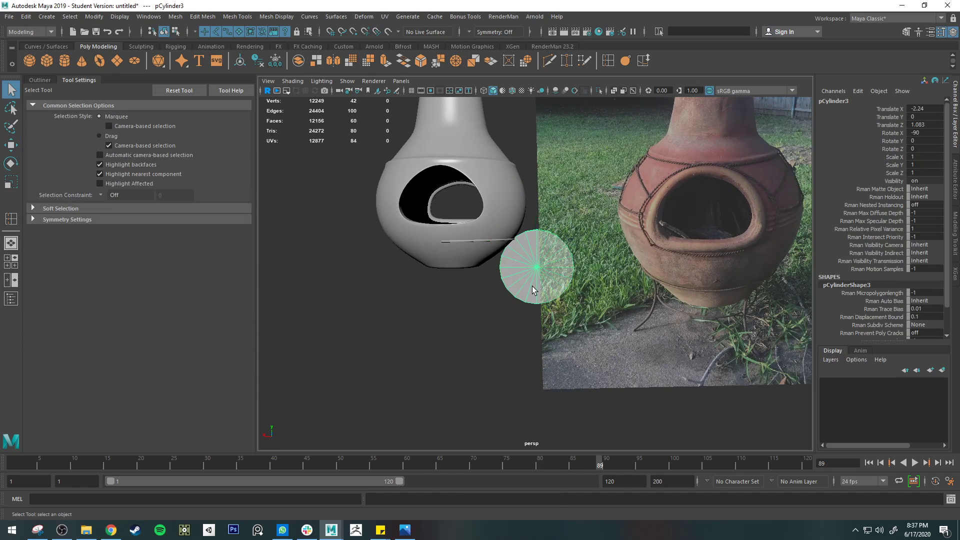
key(Delete)
Examine the reference photo for how the twisted cord wraps around the fire opening and the body
alt+drag(530, 283, 498, 281)
scroll(474, 253, up, 5)
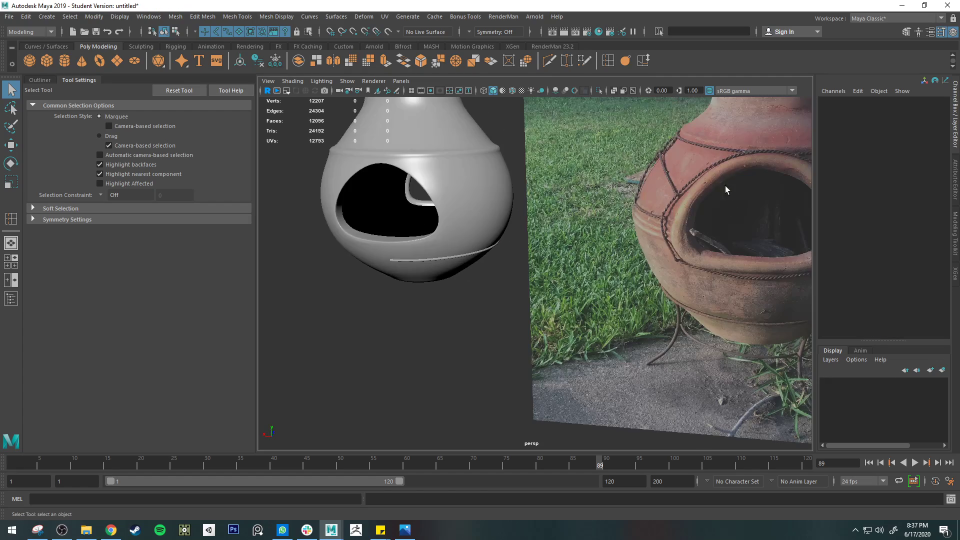
alt+middle_drag(725, 187, 570, 200)
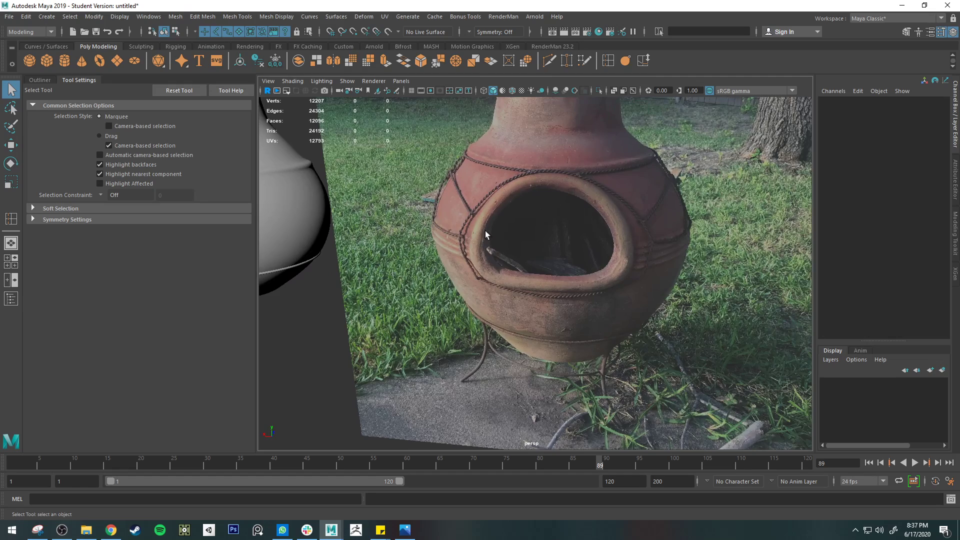
scroll(484, 240, up, 3)
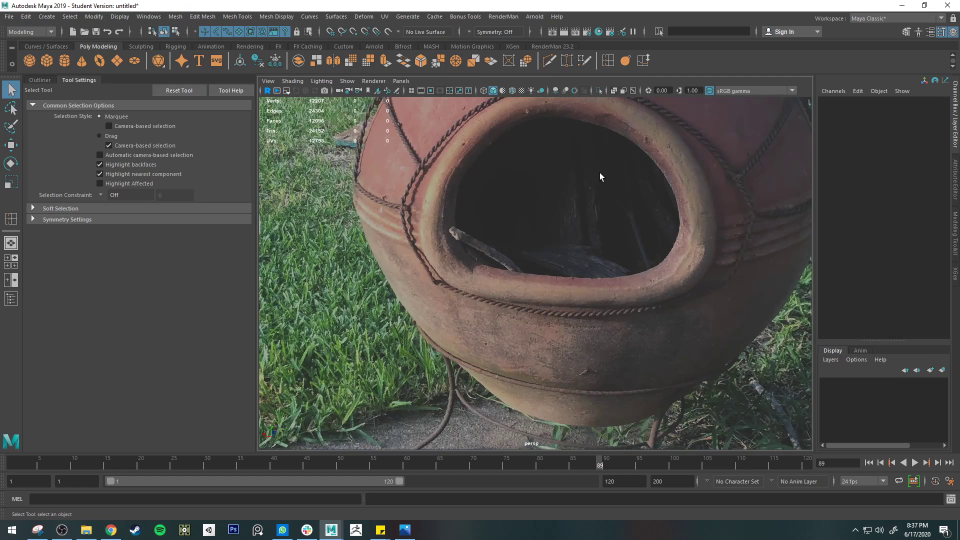
alt+middle_drag(598, 172, 517, 244)
alt+drag(613, 287, 525, 260)
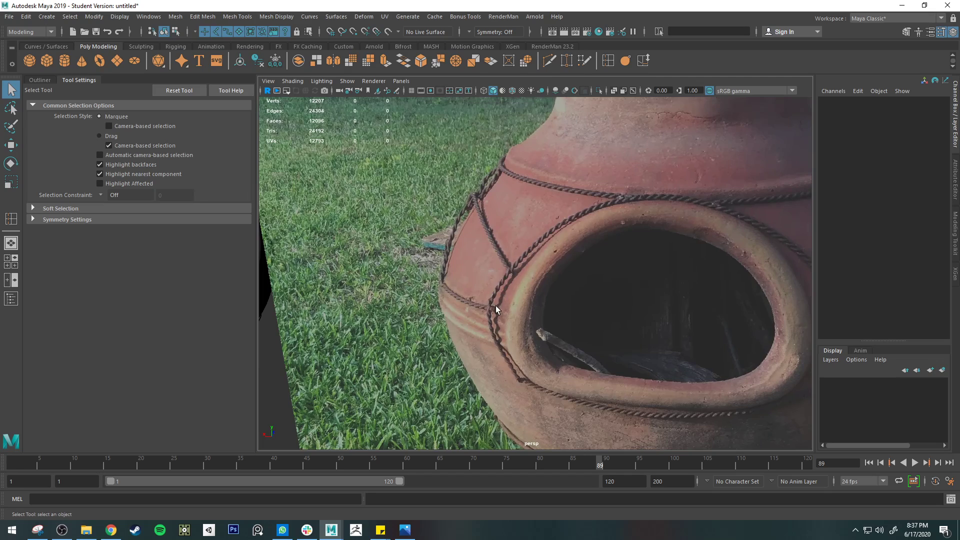
alt+drag(604, 386, 521, 213)
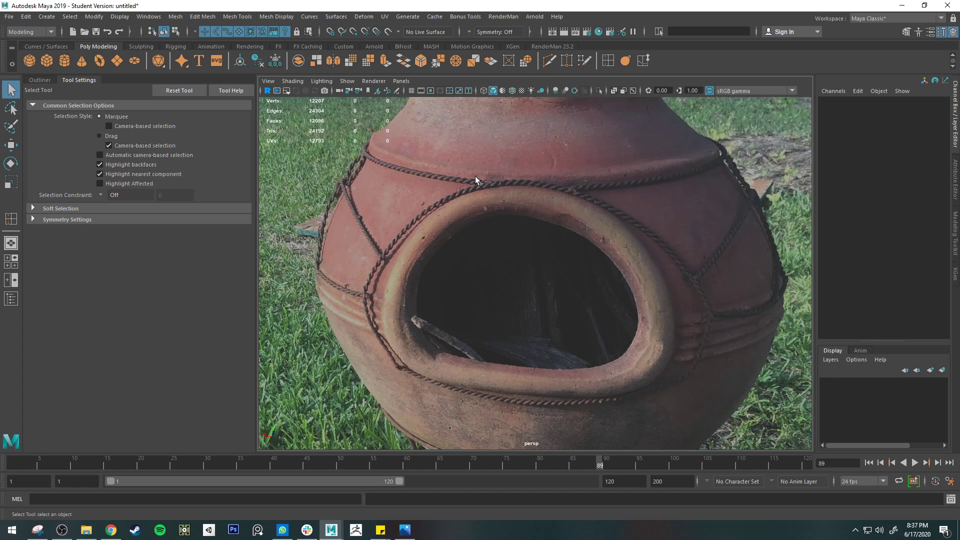
scroll(474, 176, down, 3)
alt+middle_drag(447, 206, 609, 220)
scroll(592, 218, up, 5)
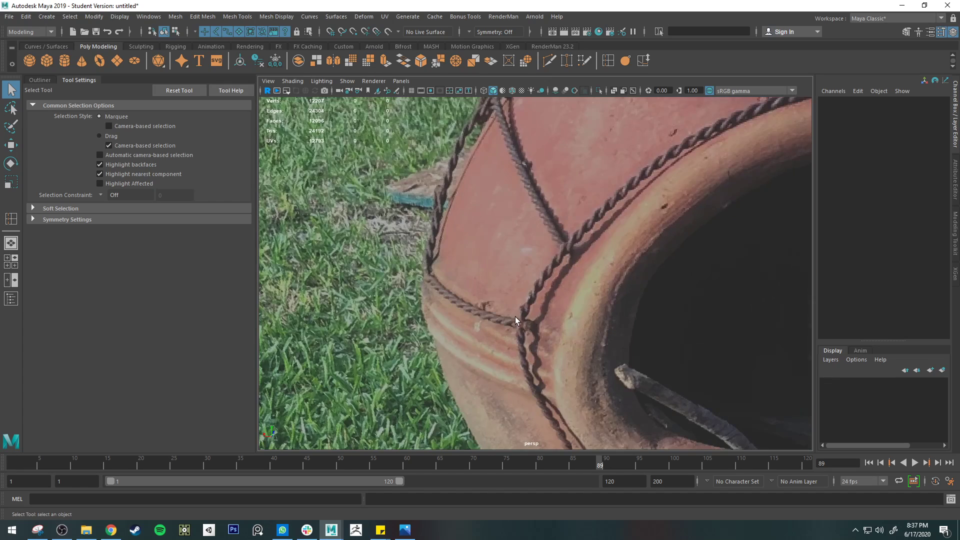
scroll(515, 317, down, 5)
alt+middle_drag(352, 274, 531, 260)
alt+drag(531, 260, 569, 228)
alt+middle_drag(569, 228, 405, 224)
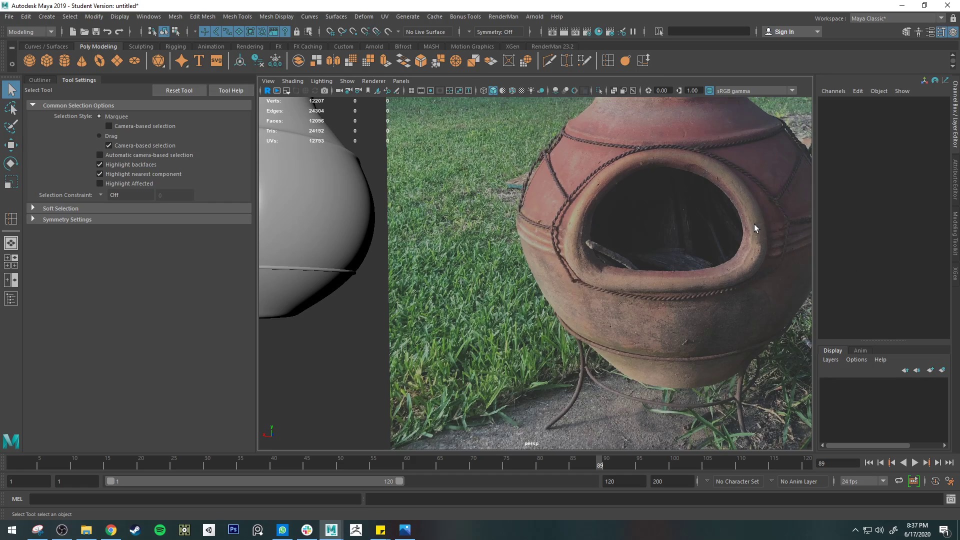
Compare the thin tube band on the chiminea's lower body with the cord bands in the reference photo
alt+middle_drag(753, 224, 597, 223)
alt+drag(597, 223, 592, 226)
scroll(592, 226, down, 3)
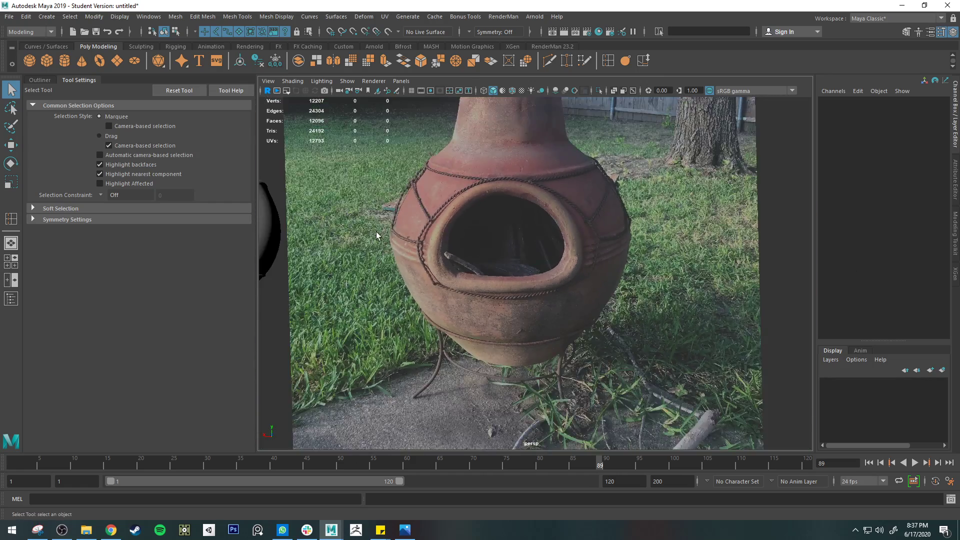
alt+middle_drag(376, 235, 601, 248)
click(492, 299)
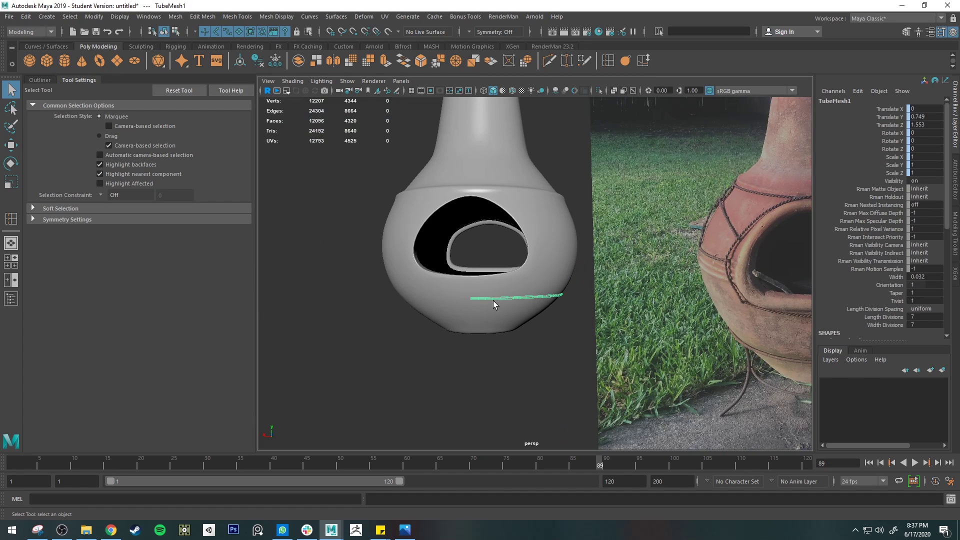
click(465, 16)
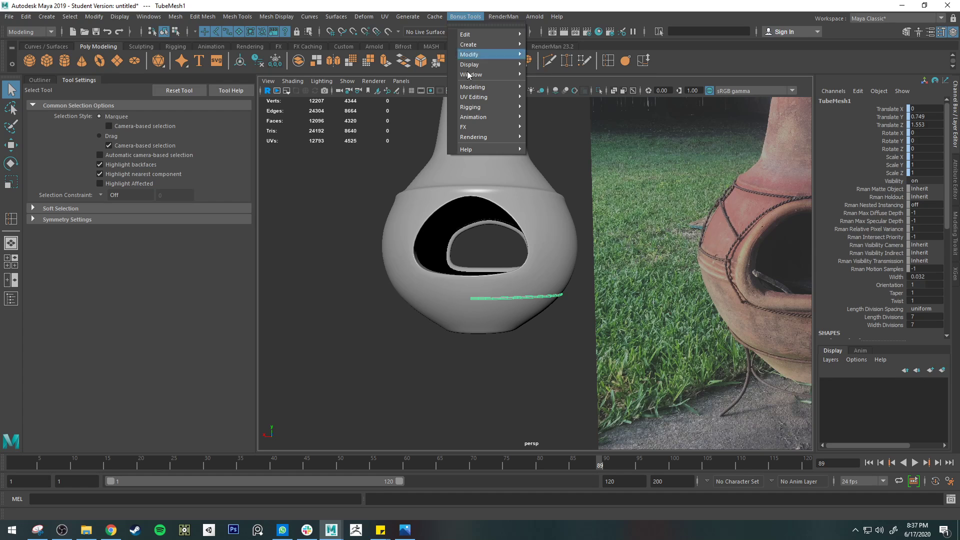
click(545, 342)
click(545, 339)
Examine the twisted cord running beside and below the fire opening in the reference photo
alt+middle_drag(565, 344, 382, 332)
scroll(645, 228, up, 10)
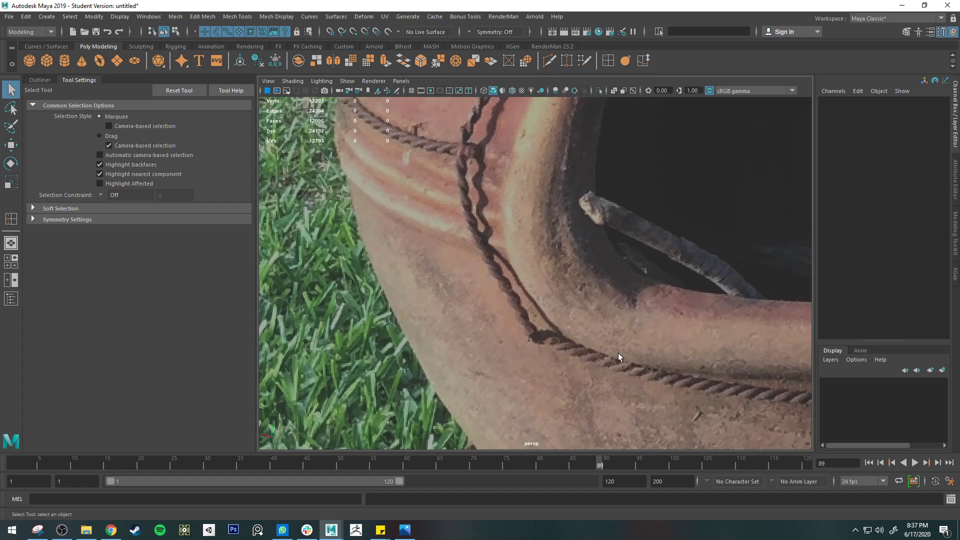
scroll(547, 260, down, 10)
alt+middle_drag(508, 254, 605, 272)
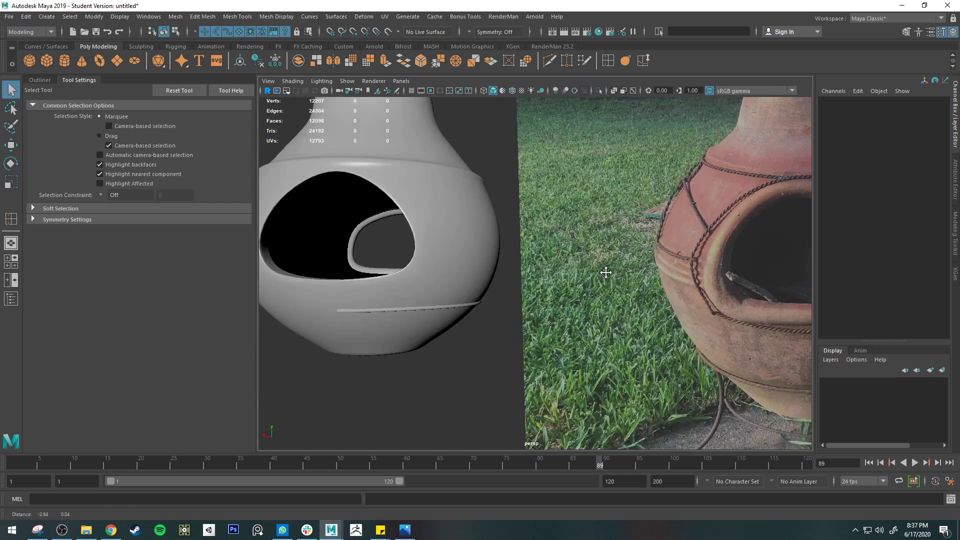
alt+middle_drag(663, 263, 477, 259)
alt+middle_drag(554, 255, 685, 260)
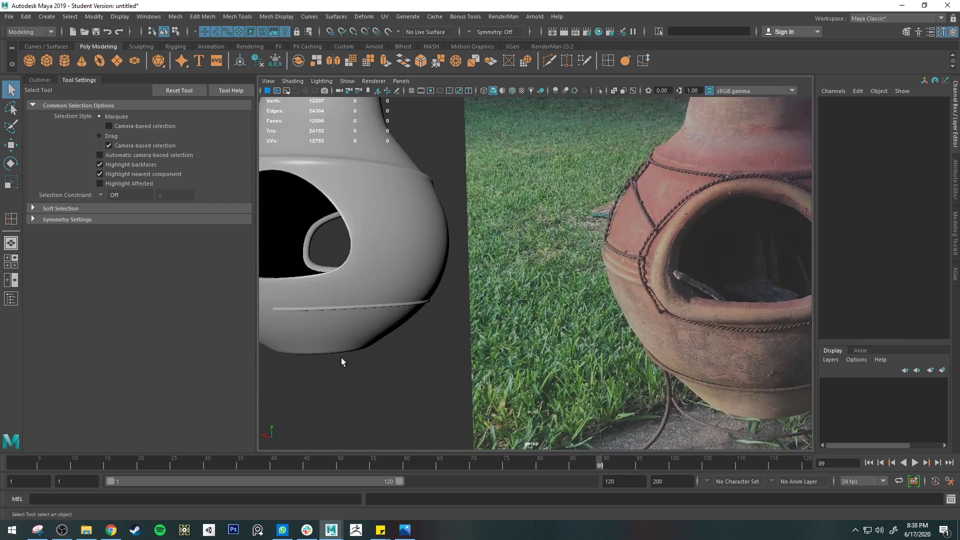
Select the chiminea body mesh and compare its shape and edge flow around the fire opening with the reference photo
click(390, 303)
alt+drag(442, 325, 499, 343)
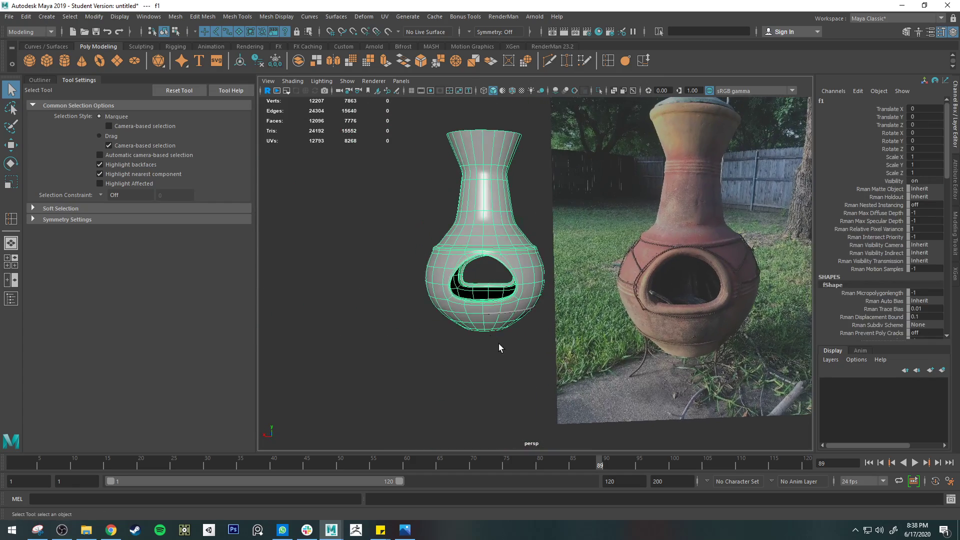
click(499, 344)
alt+middle_drag(525, 198, 525, 229)
alt+drag(525, 229, 341, 334)
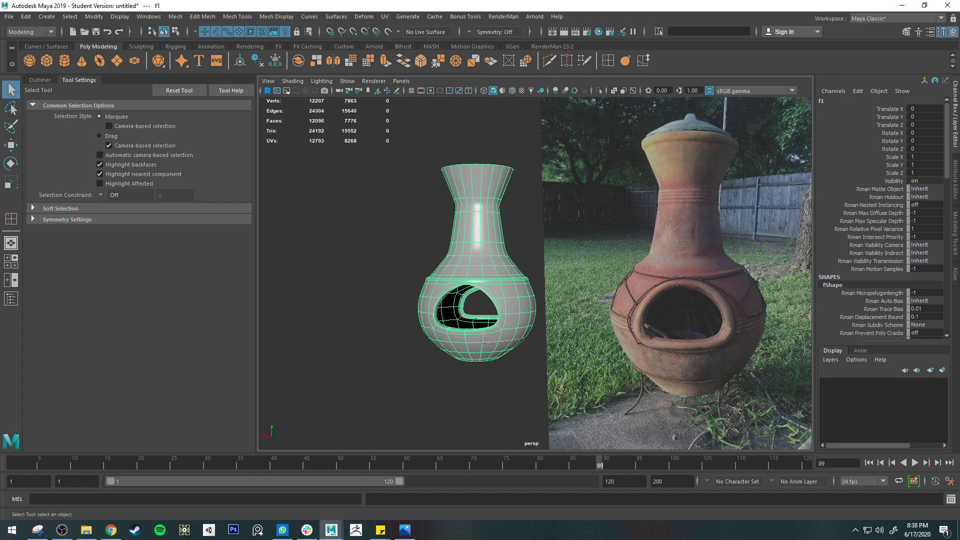
scroll(534, 332, up, 6)
alt+middle_drag(785, 375, 764, 325)
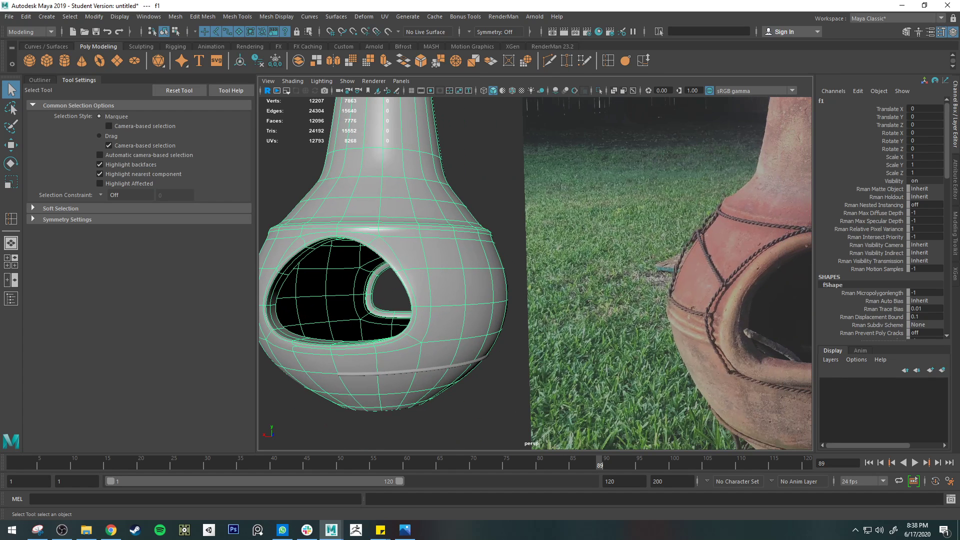